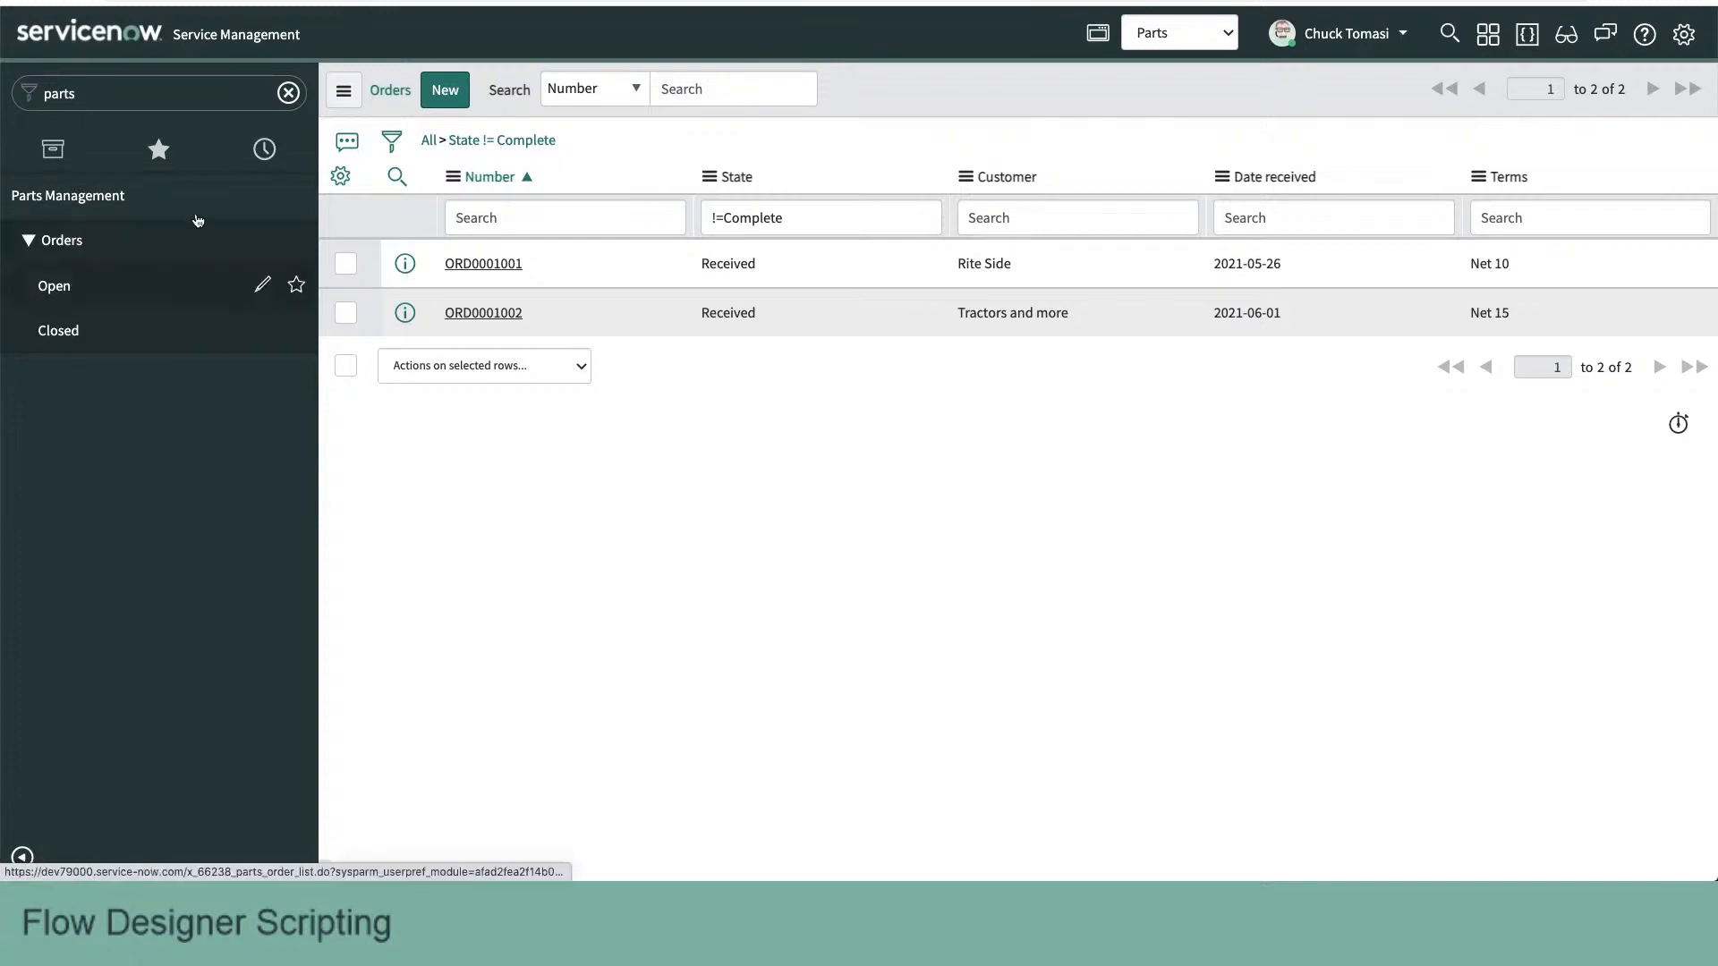
# - Open the Rite Side order and inspect the first line's Amount cell and the Order amount field
pyautogui.click(467, 267)
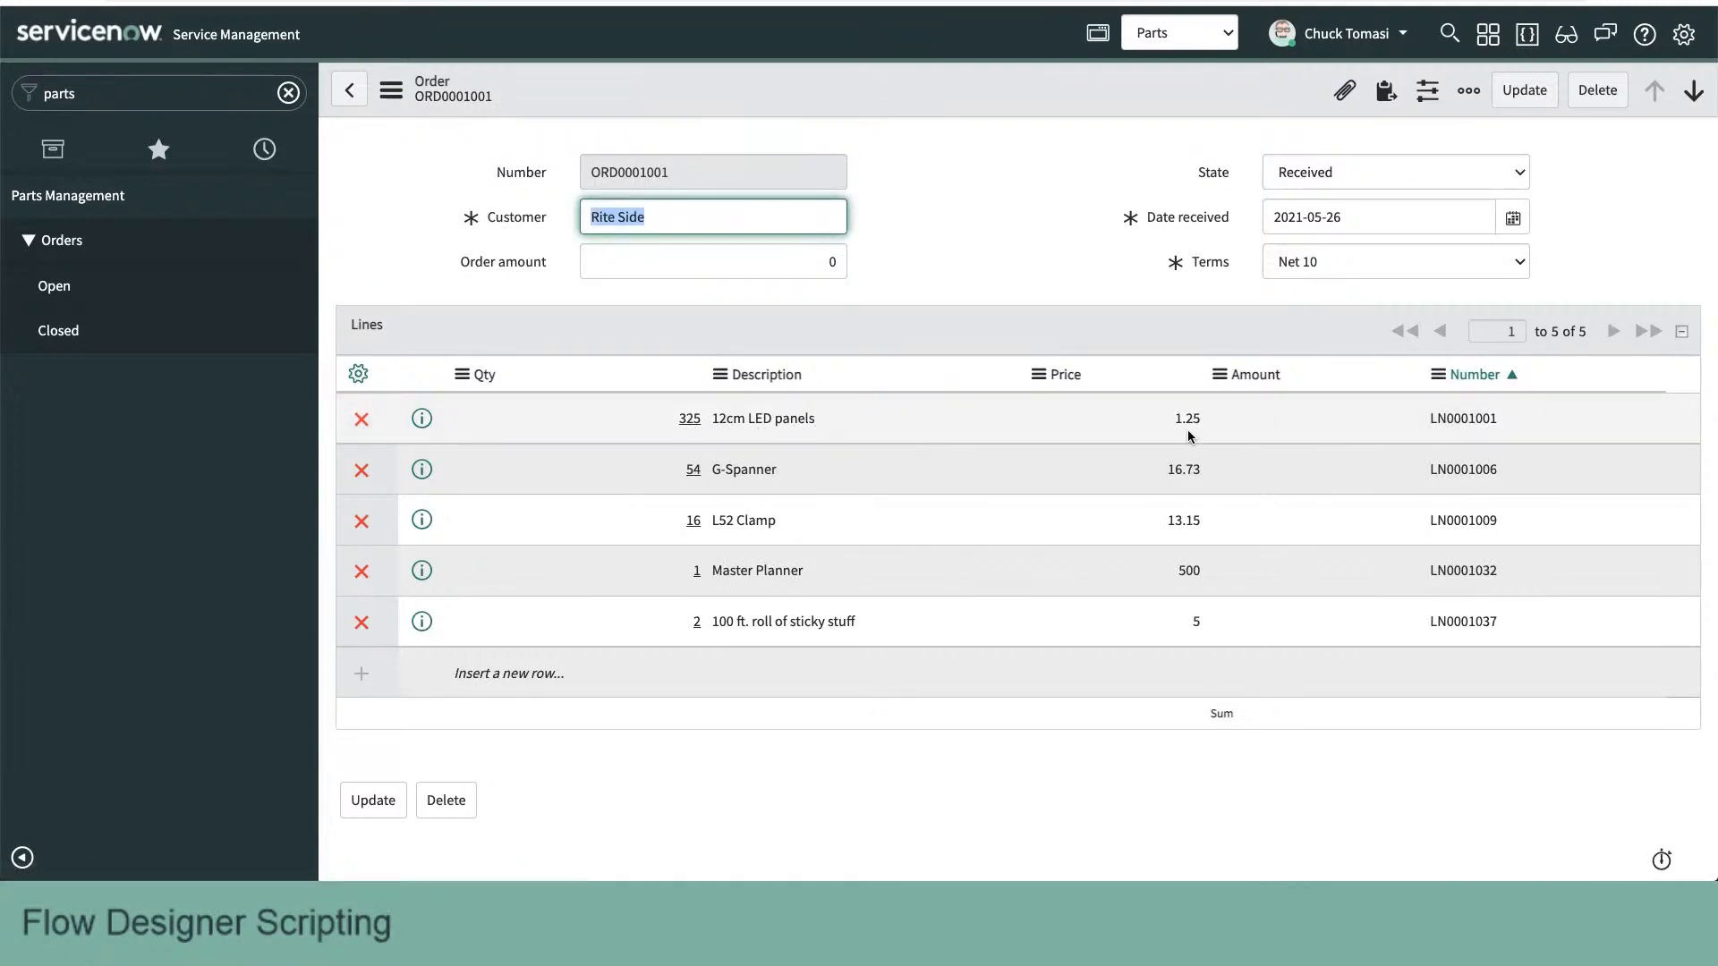
pyautogui.click(1325, 431)
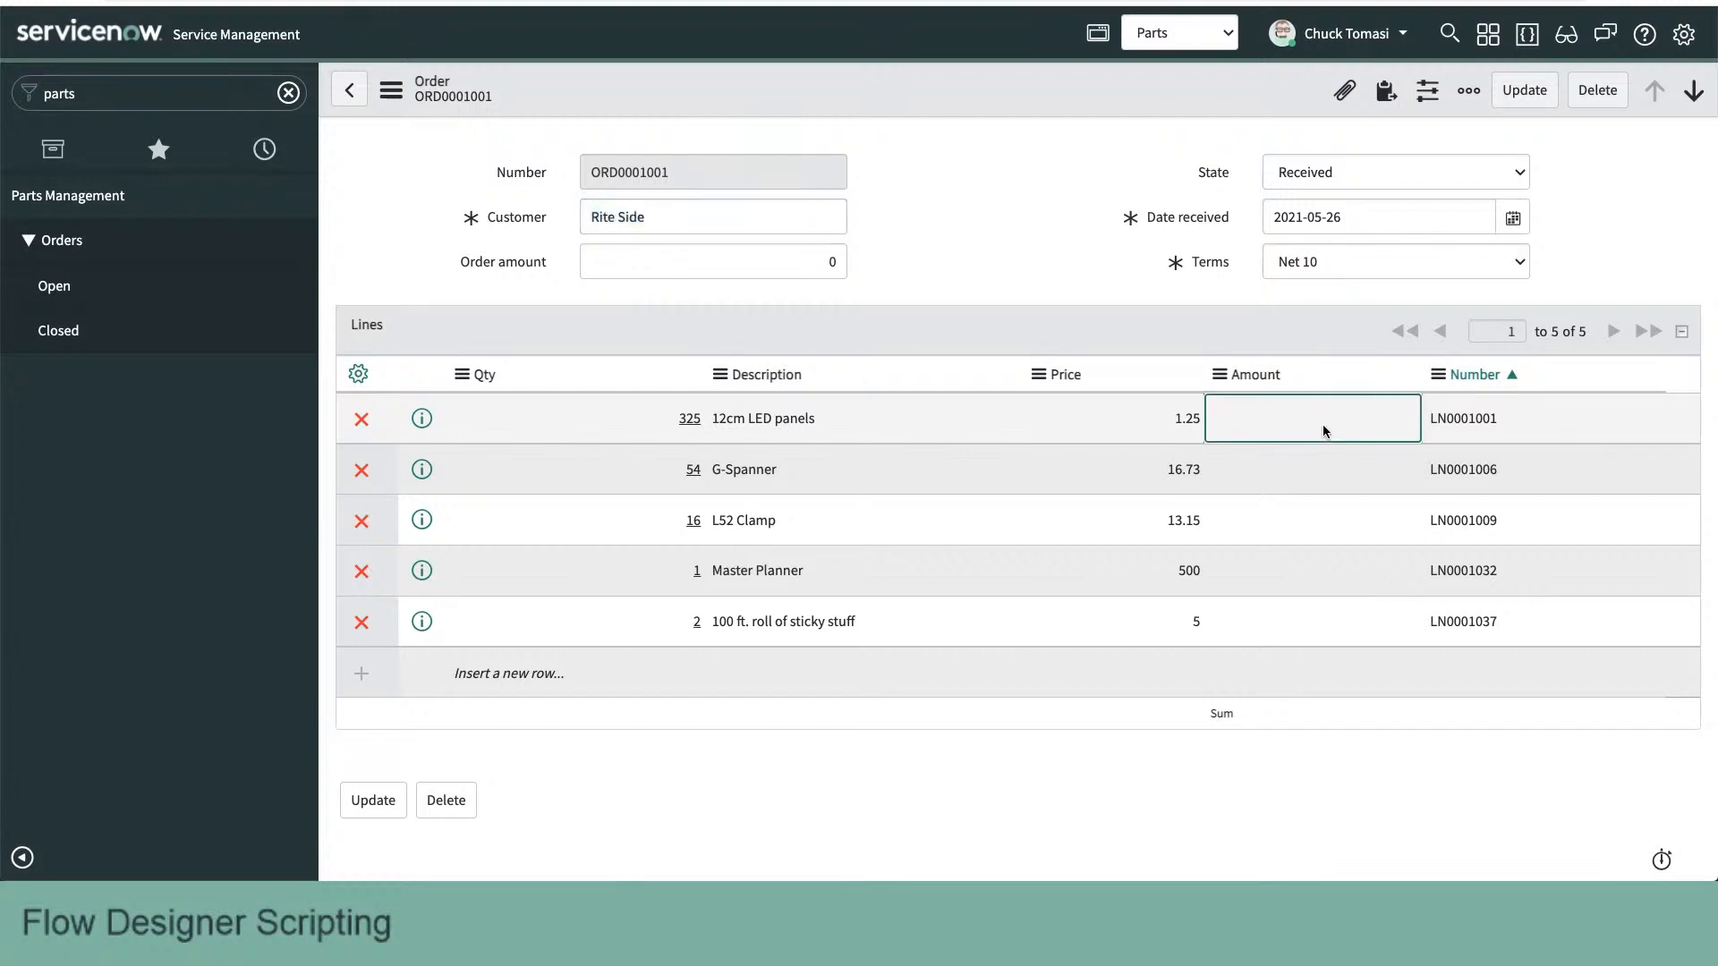
pyautogui.click(1325, 421)
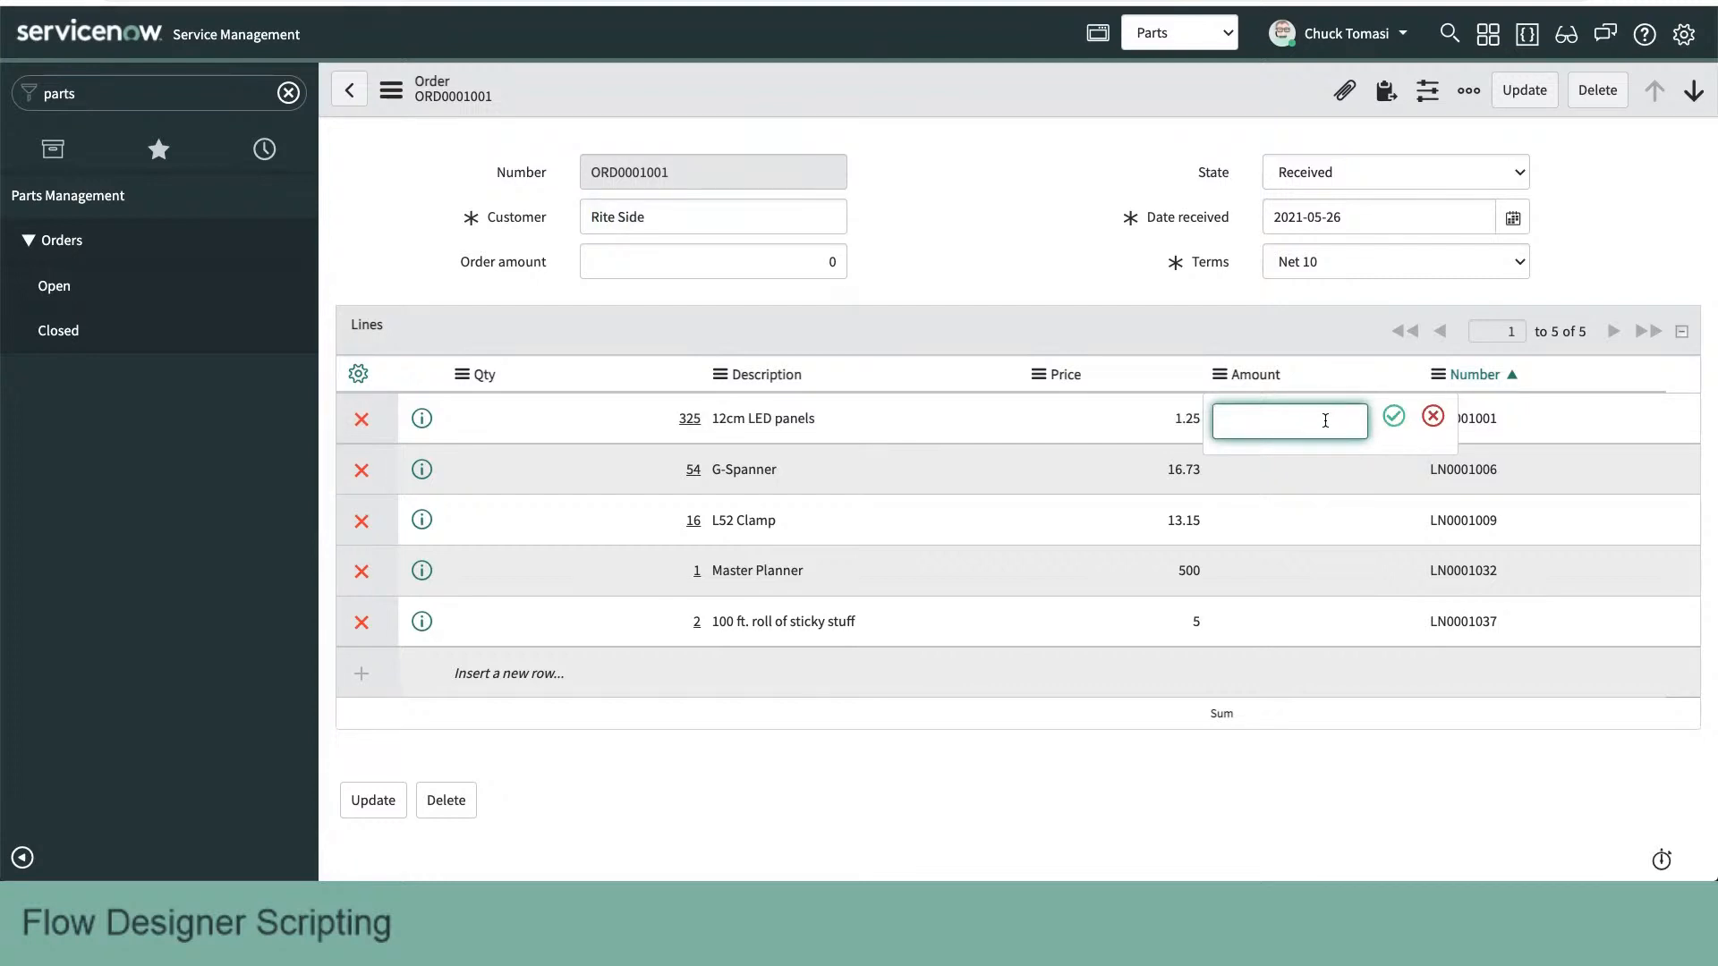
pyautogui.press('Escape')
pyautogui.click(715, 260)
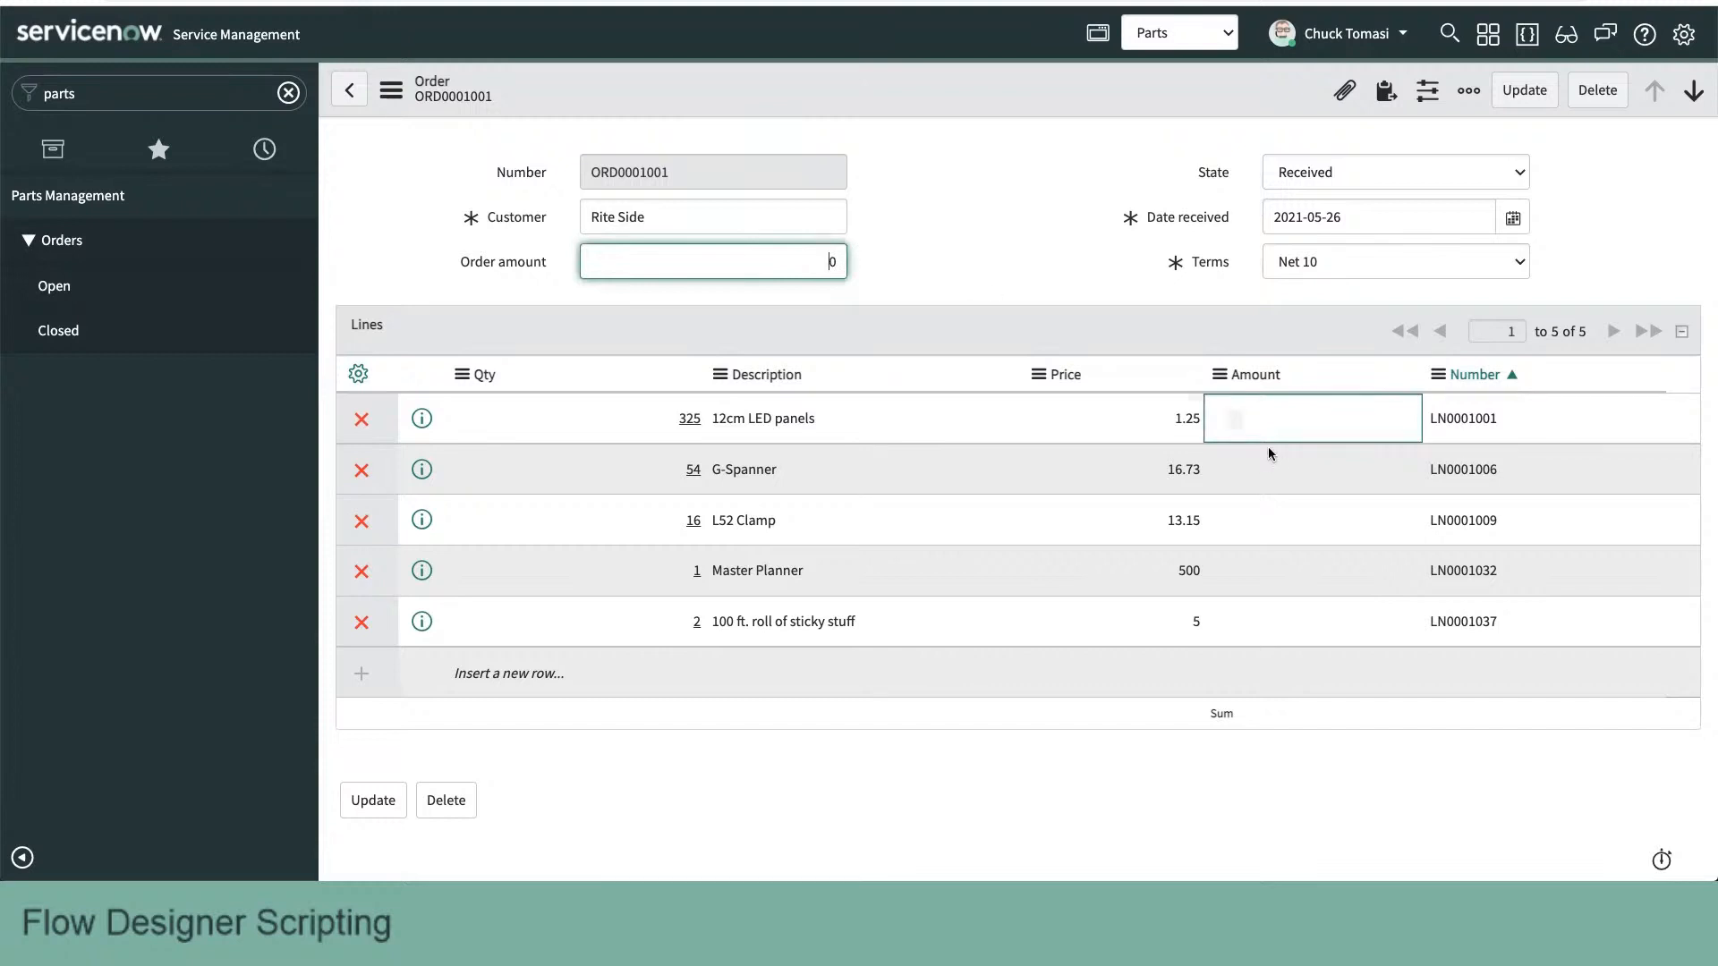
pyautogui.click(1219, 376)
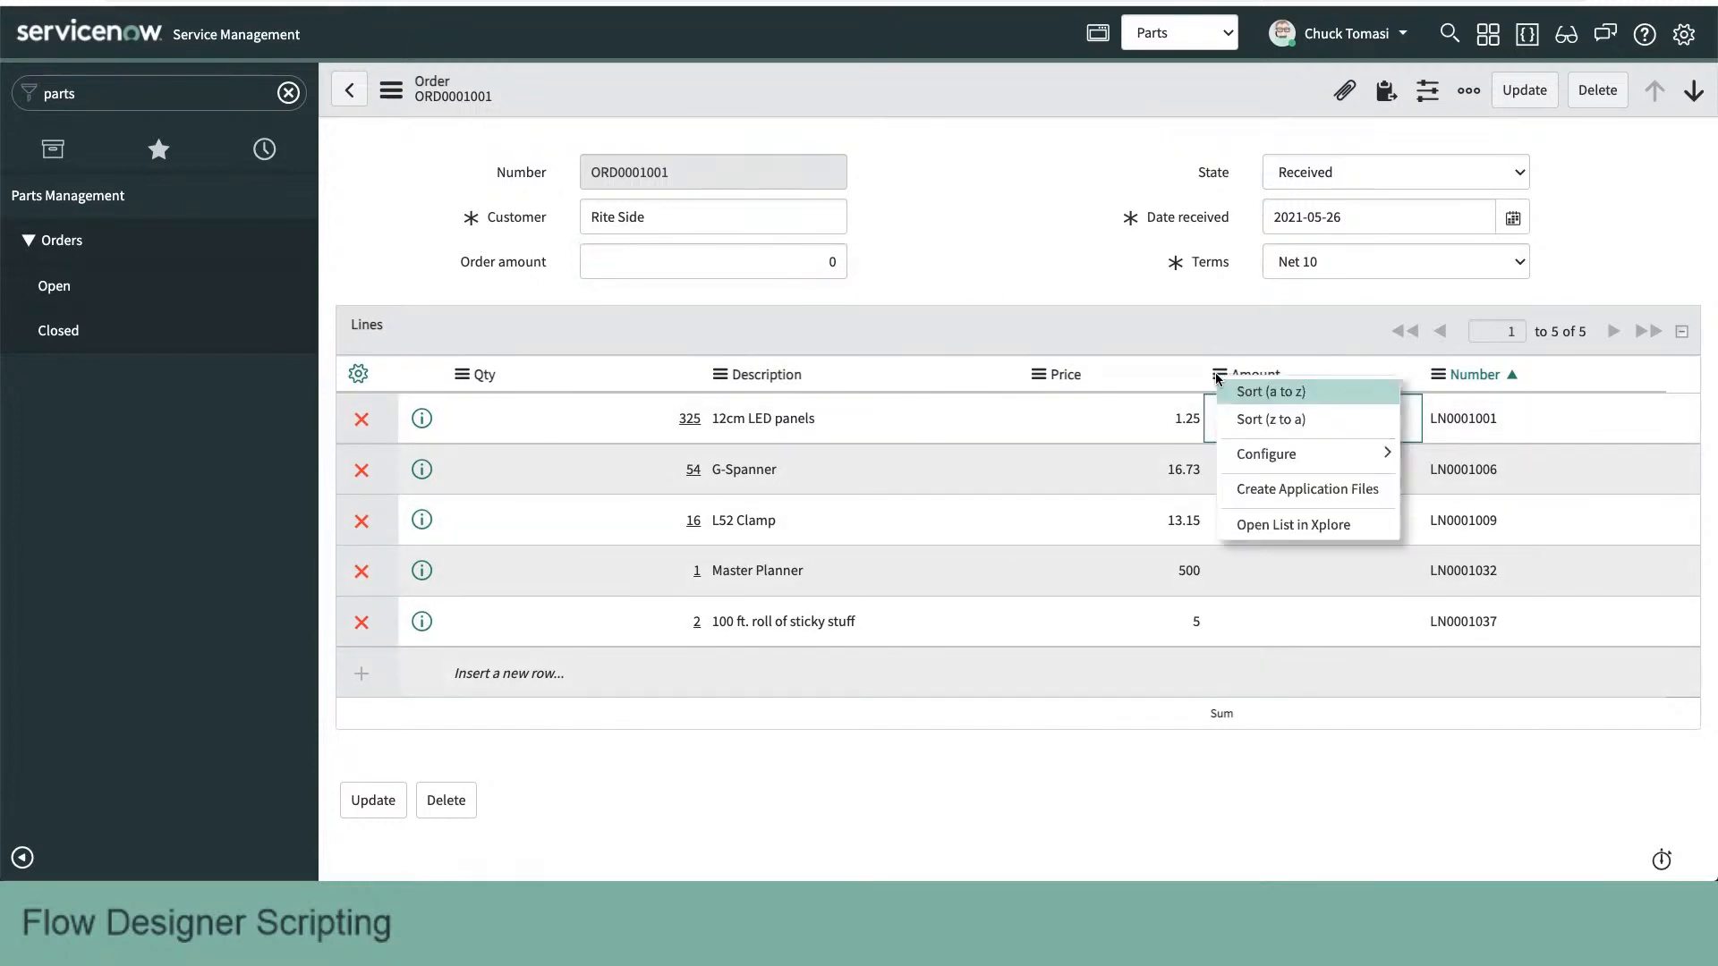
pyautogui.moveTo(1277, 453)
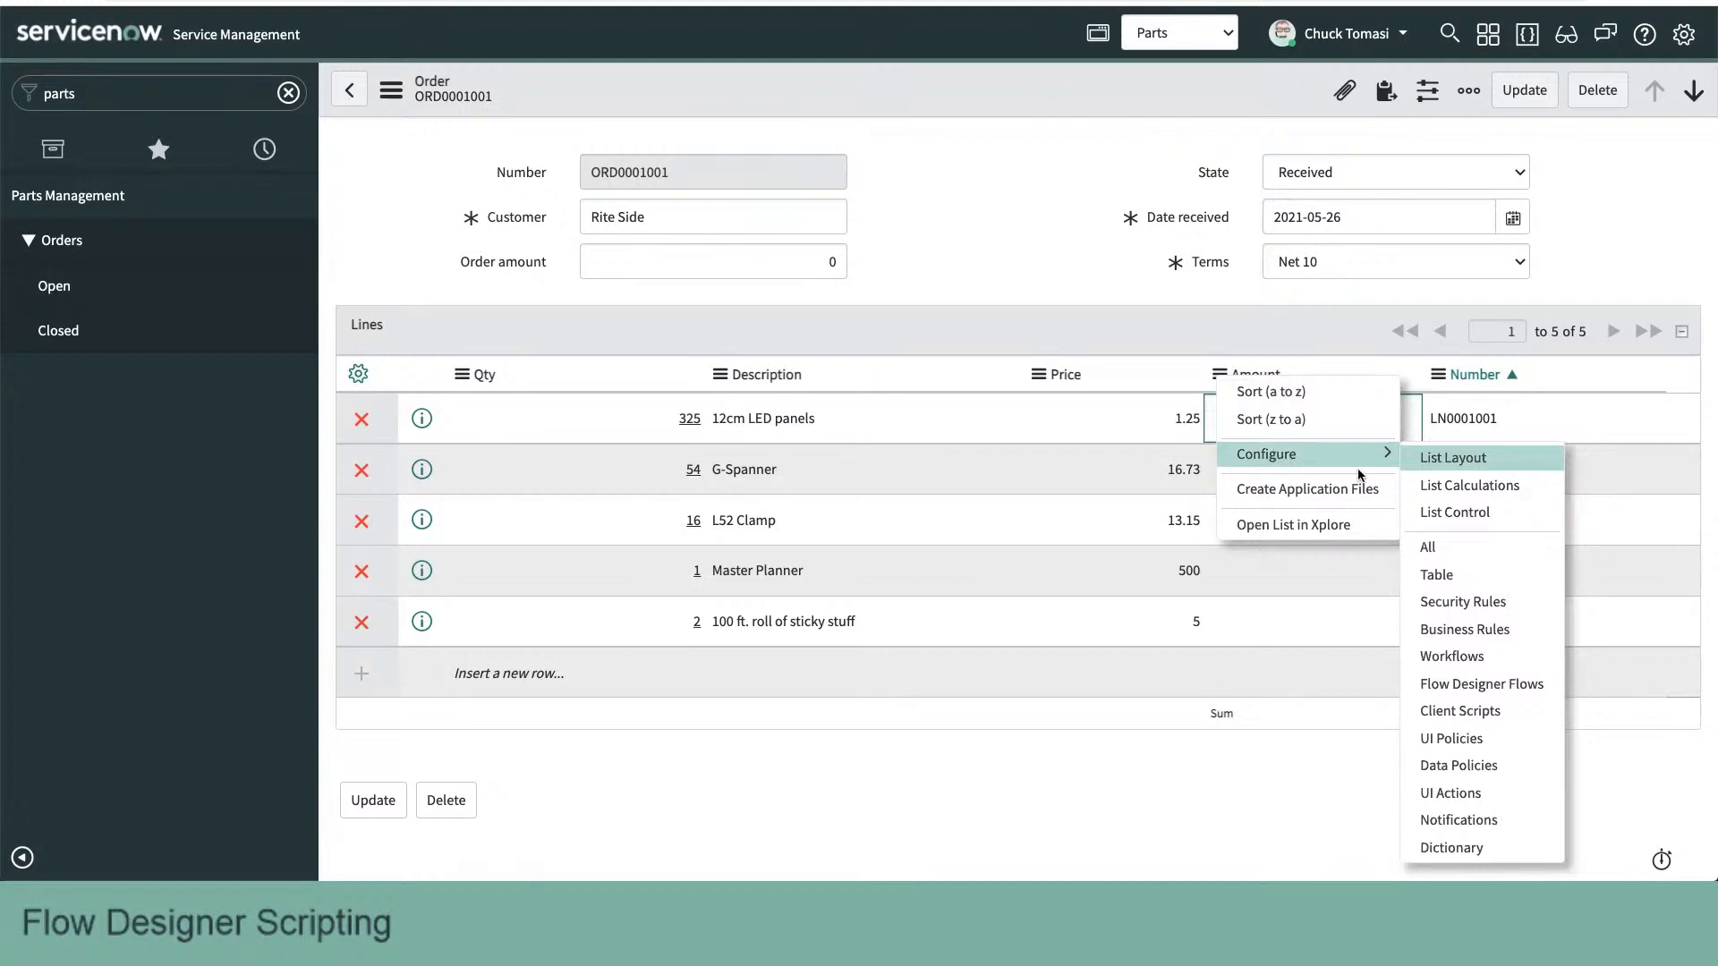
pyautogui.click(1468, 512)
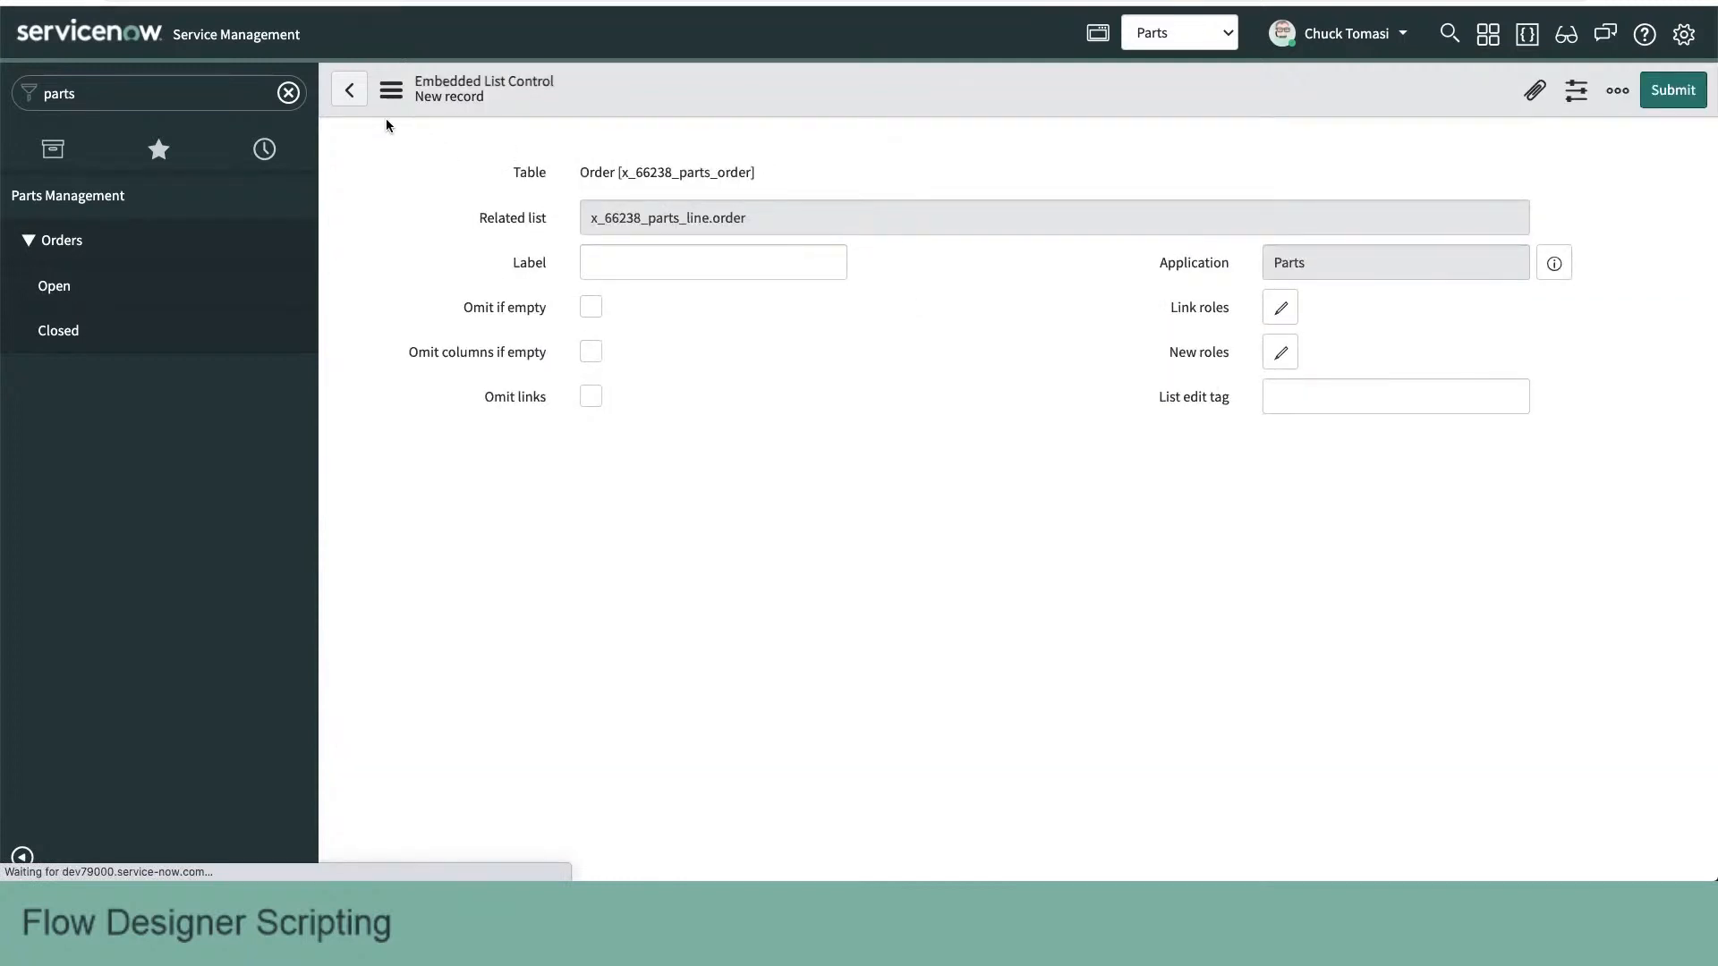
pyautogui.click(348, 91)
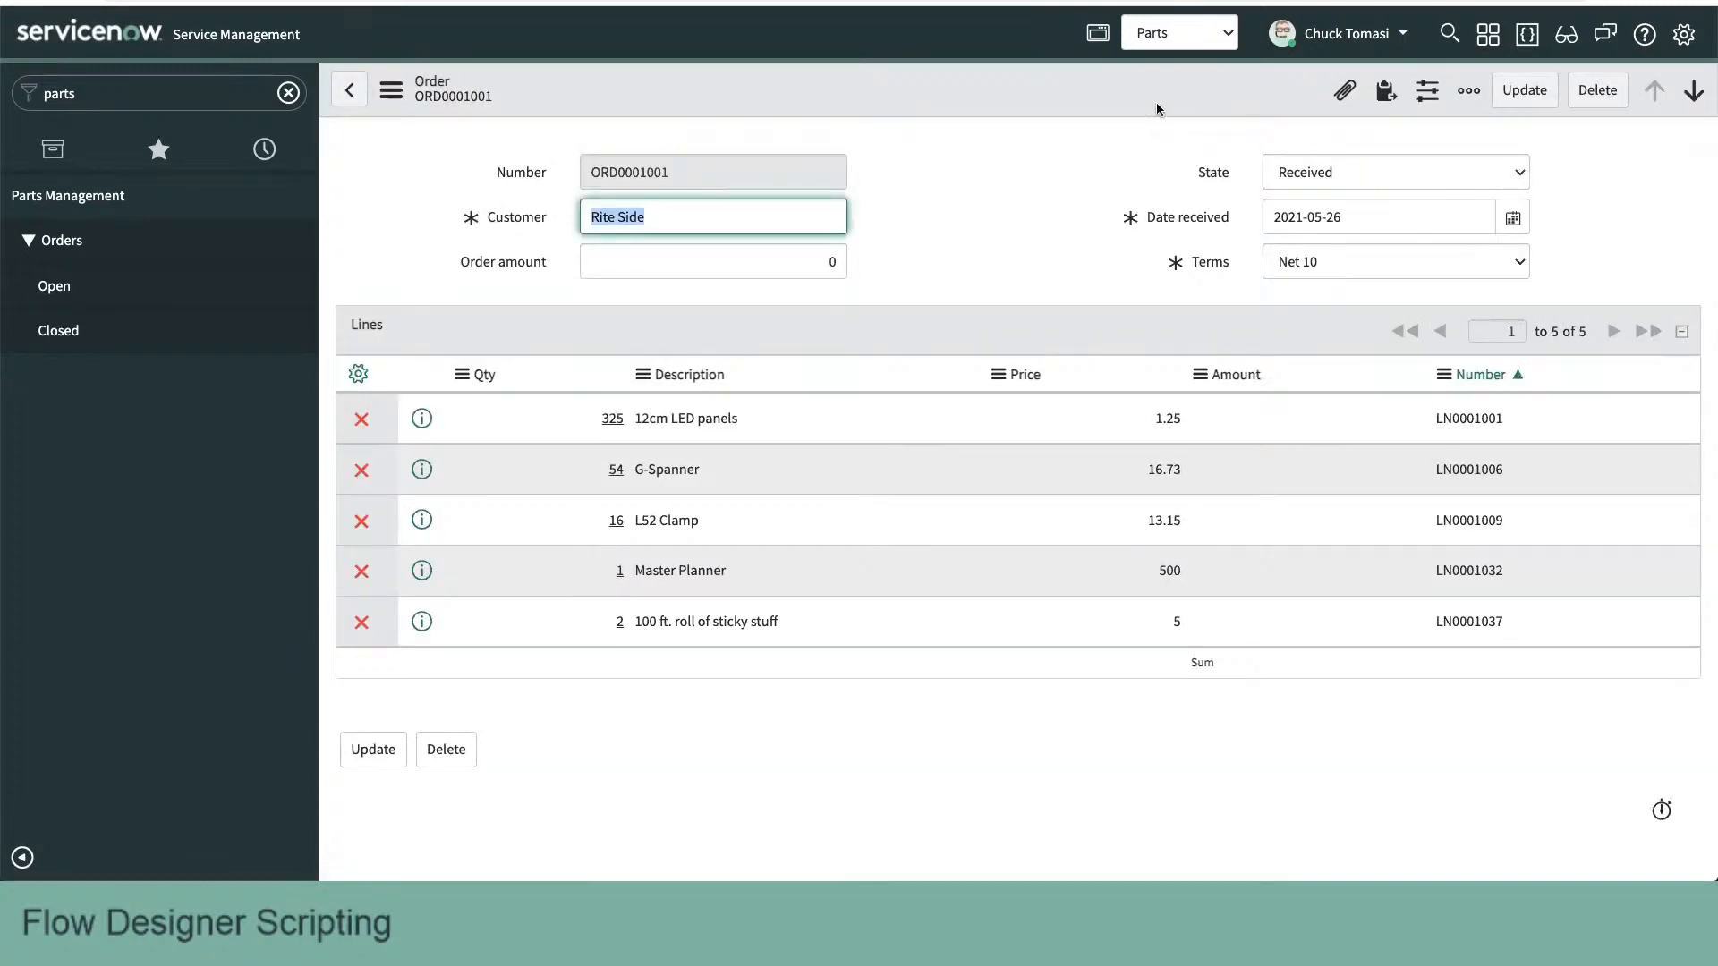
# - Review the list calculations for the Amount column of the order's Lines list and confirm them with Total value selected
pyautogui.click(1222, 376)
pyautogui.moveTo(1286, 452)
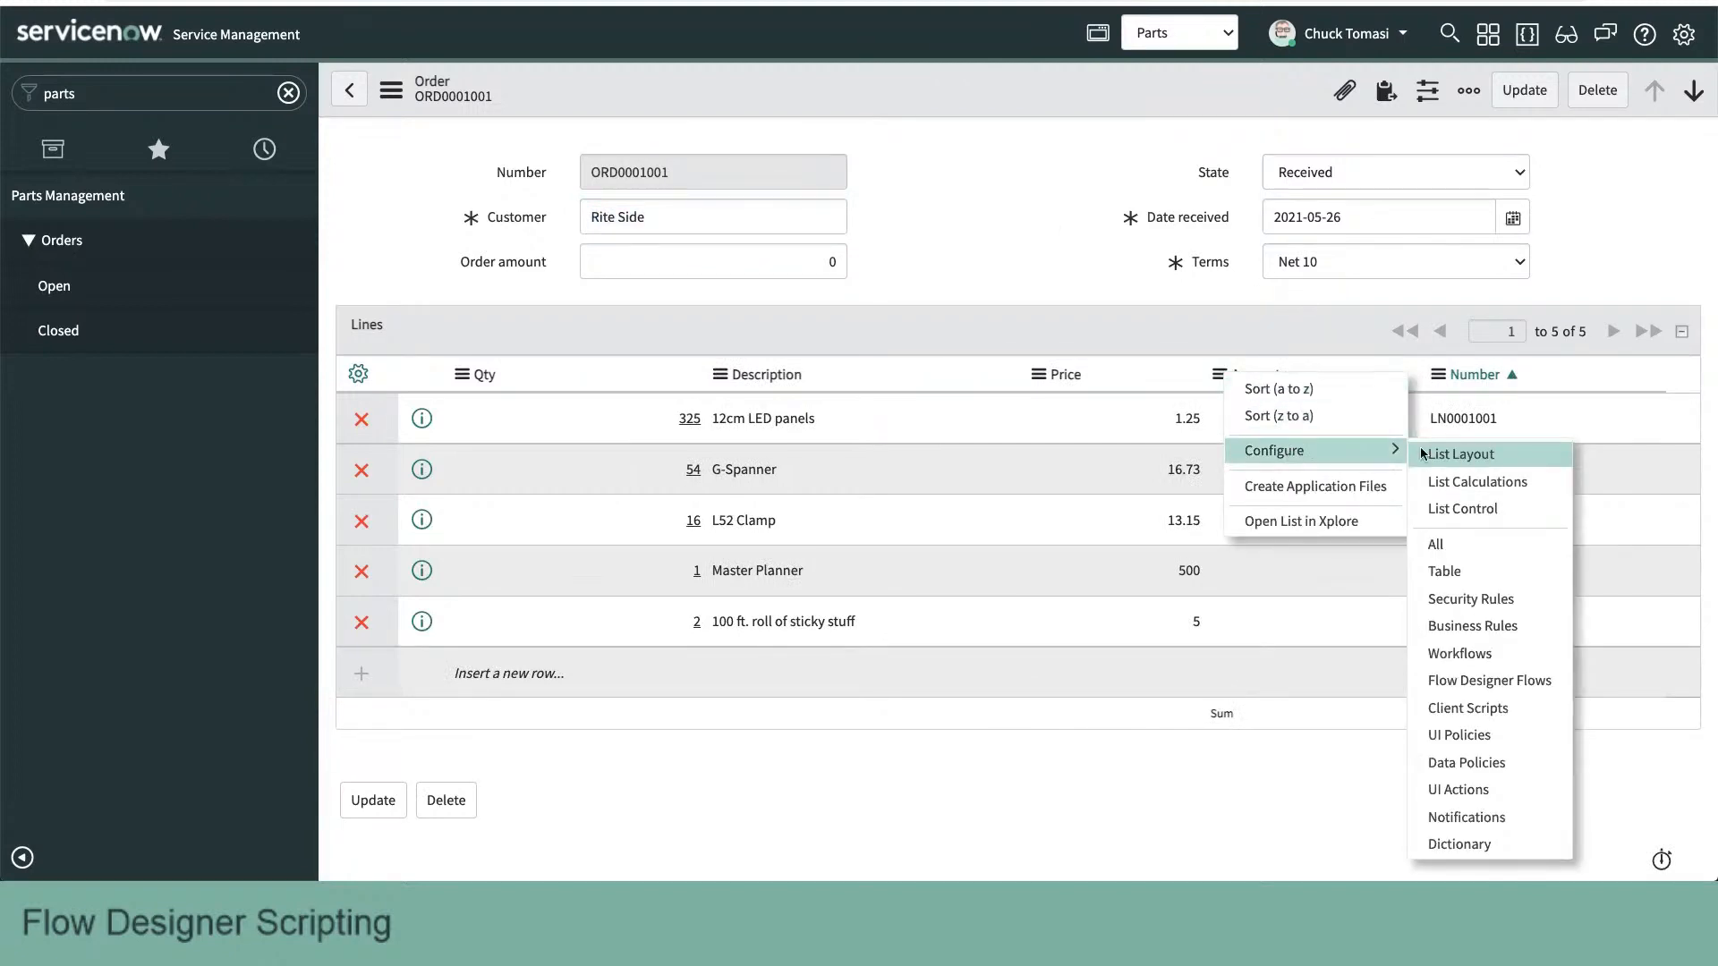
pyautogui.click(1489, 483)
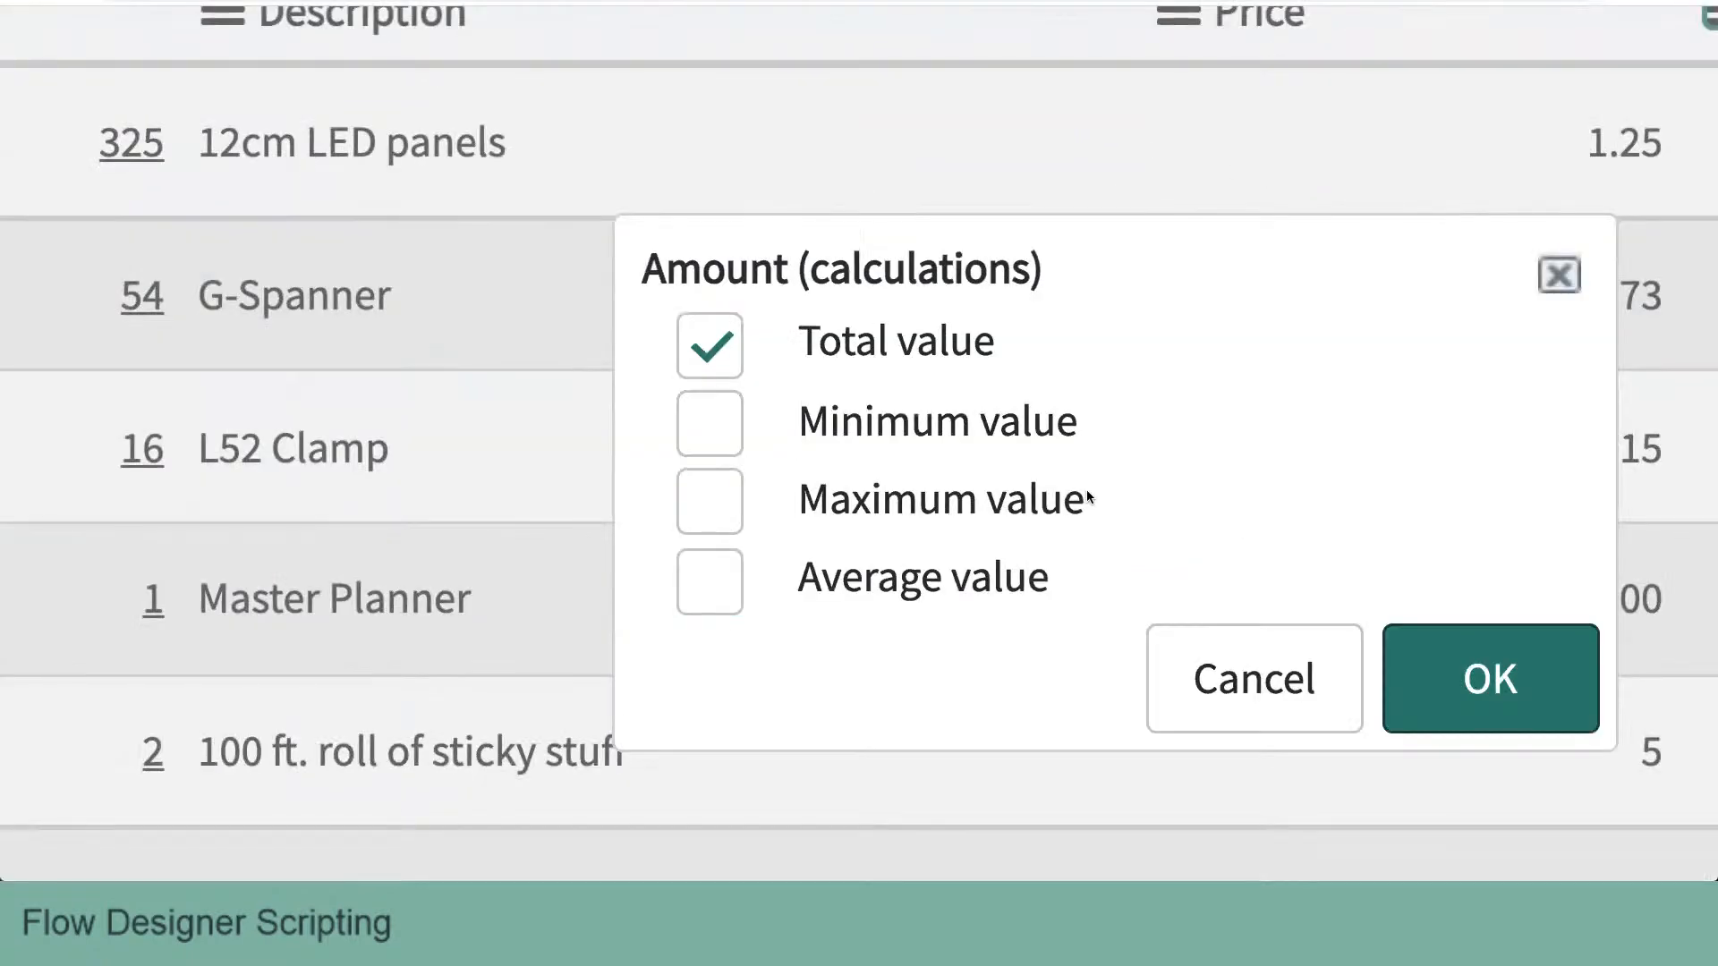
pyautogui.scroll(-1, 1087, 492)
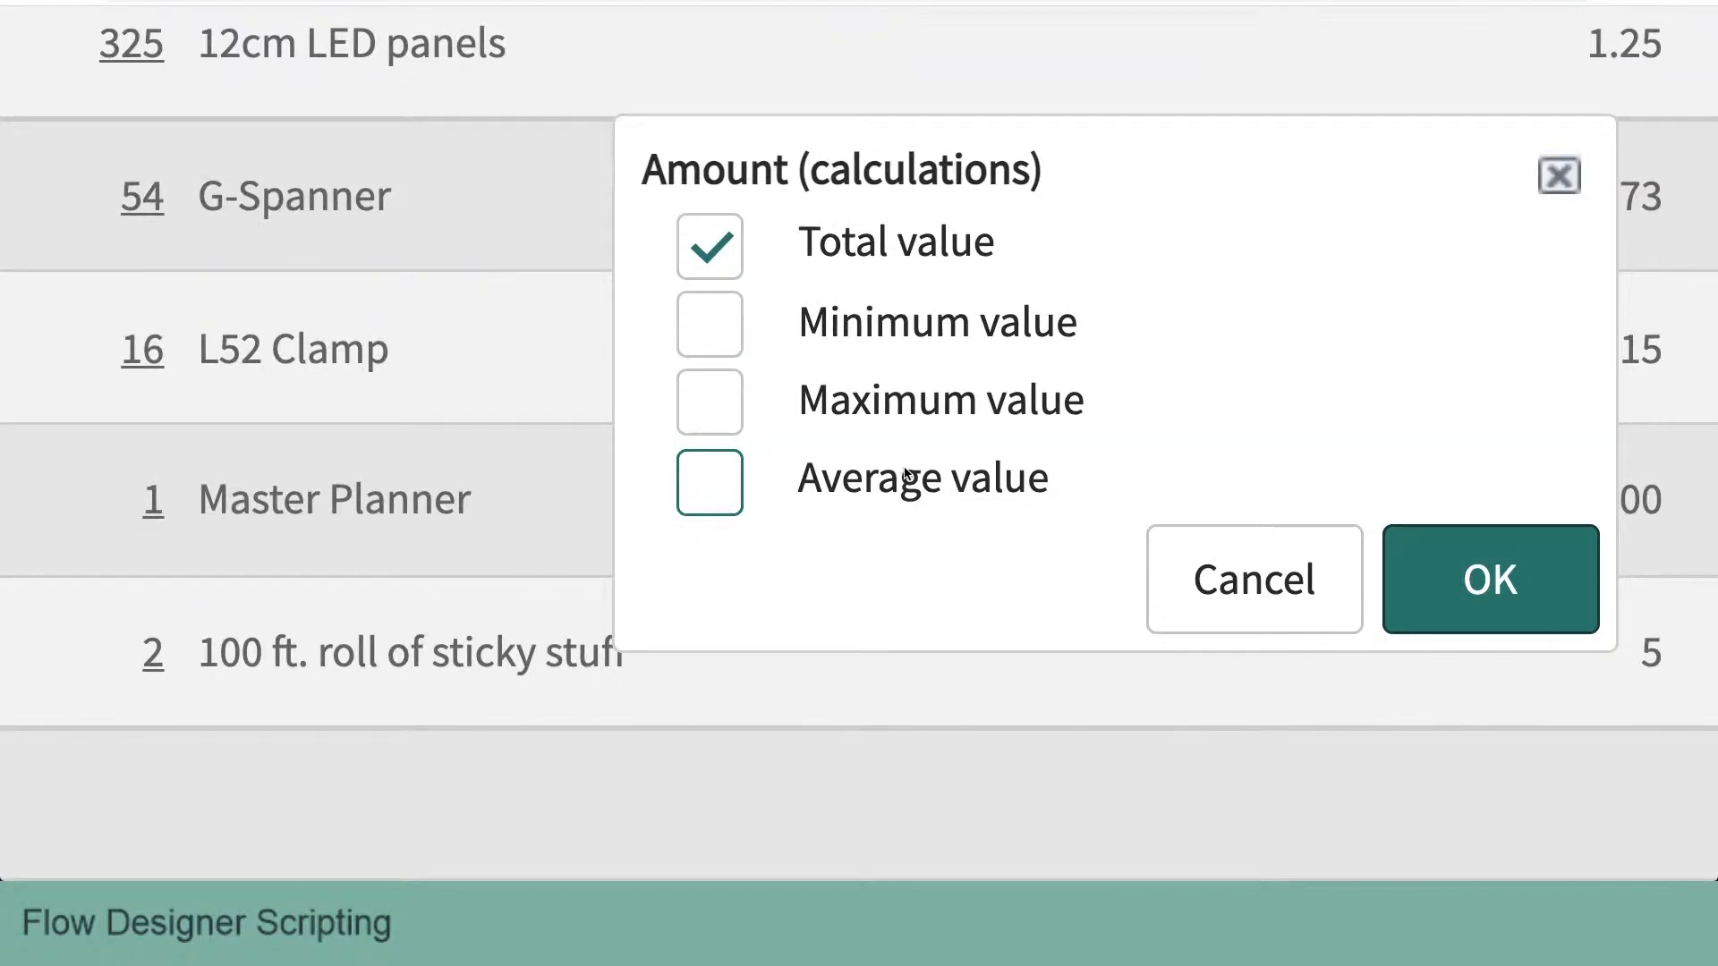
pyautogui.click(1481, 571)
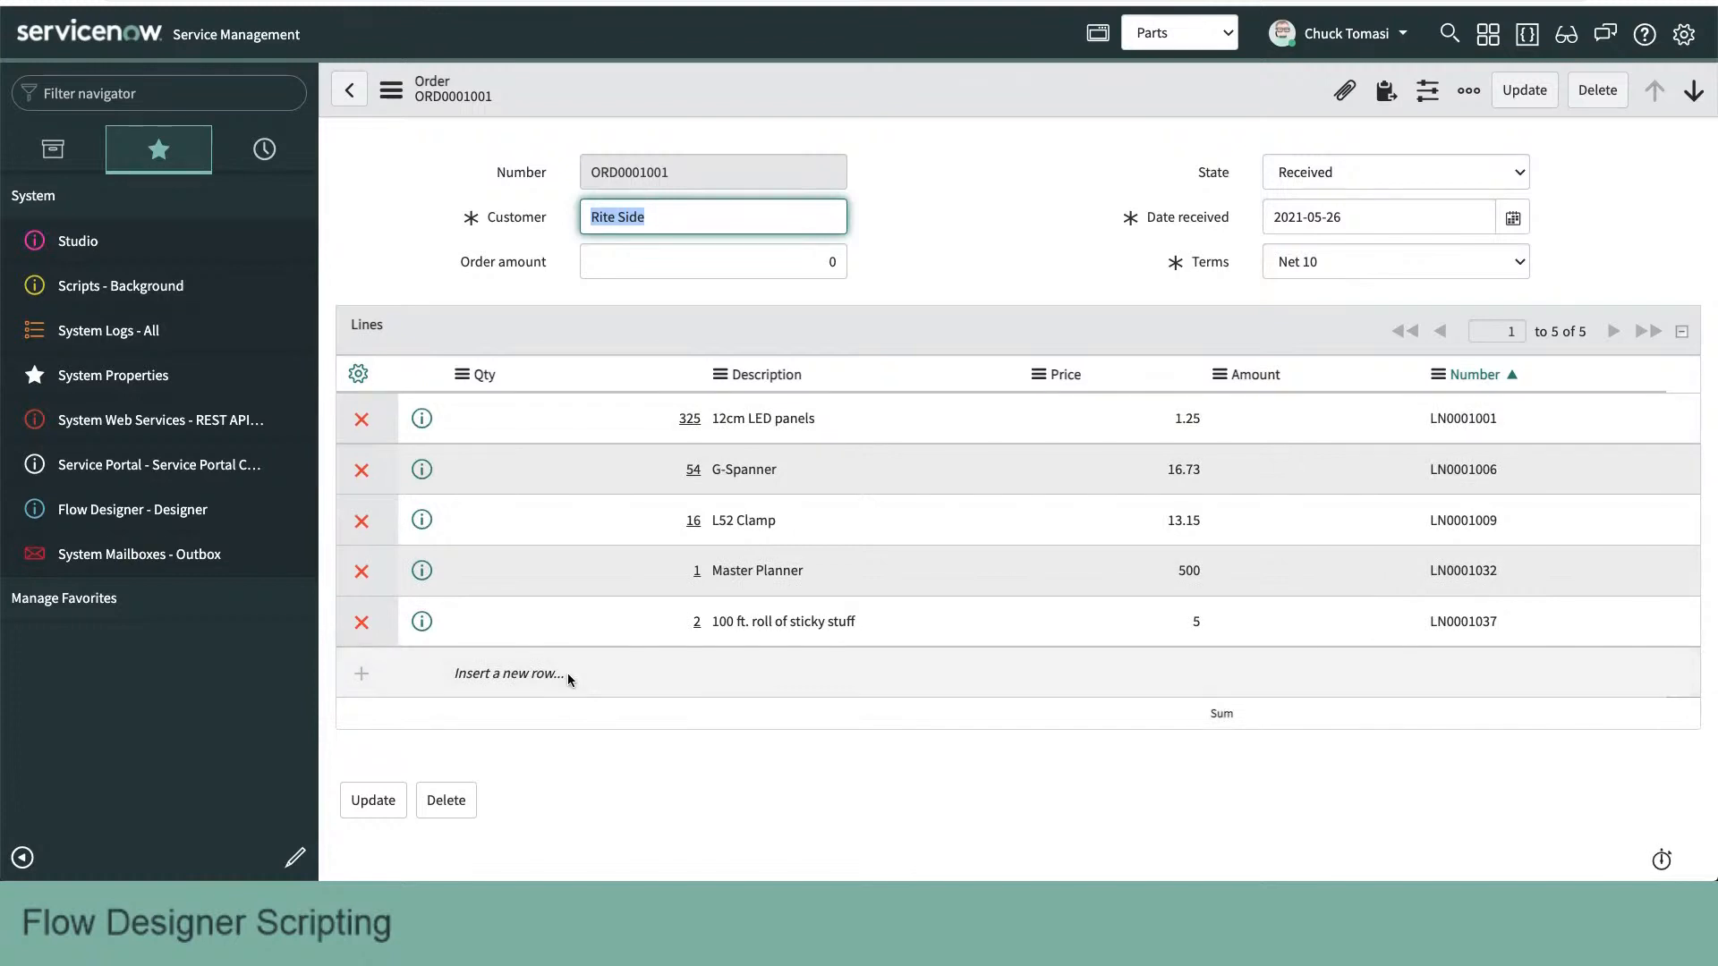
# - Examine the quantity, description, price and amount cells of the order lines and the order's header fields
pyautogui.click(670, 626)
pyautogui.click(899, 611)
pyautogui.click(1128, 602)
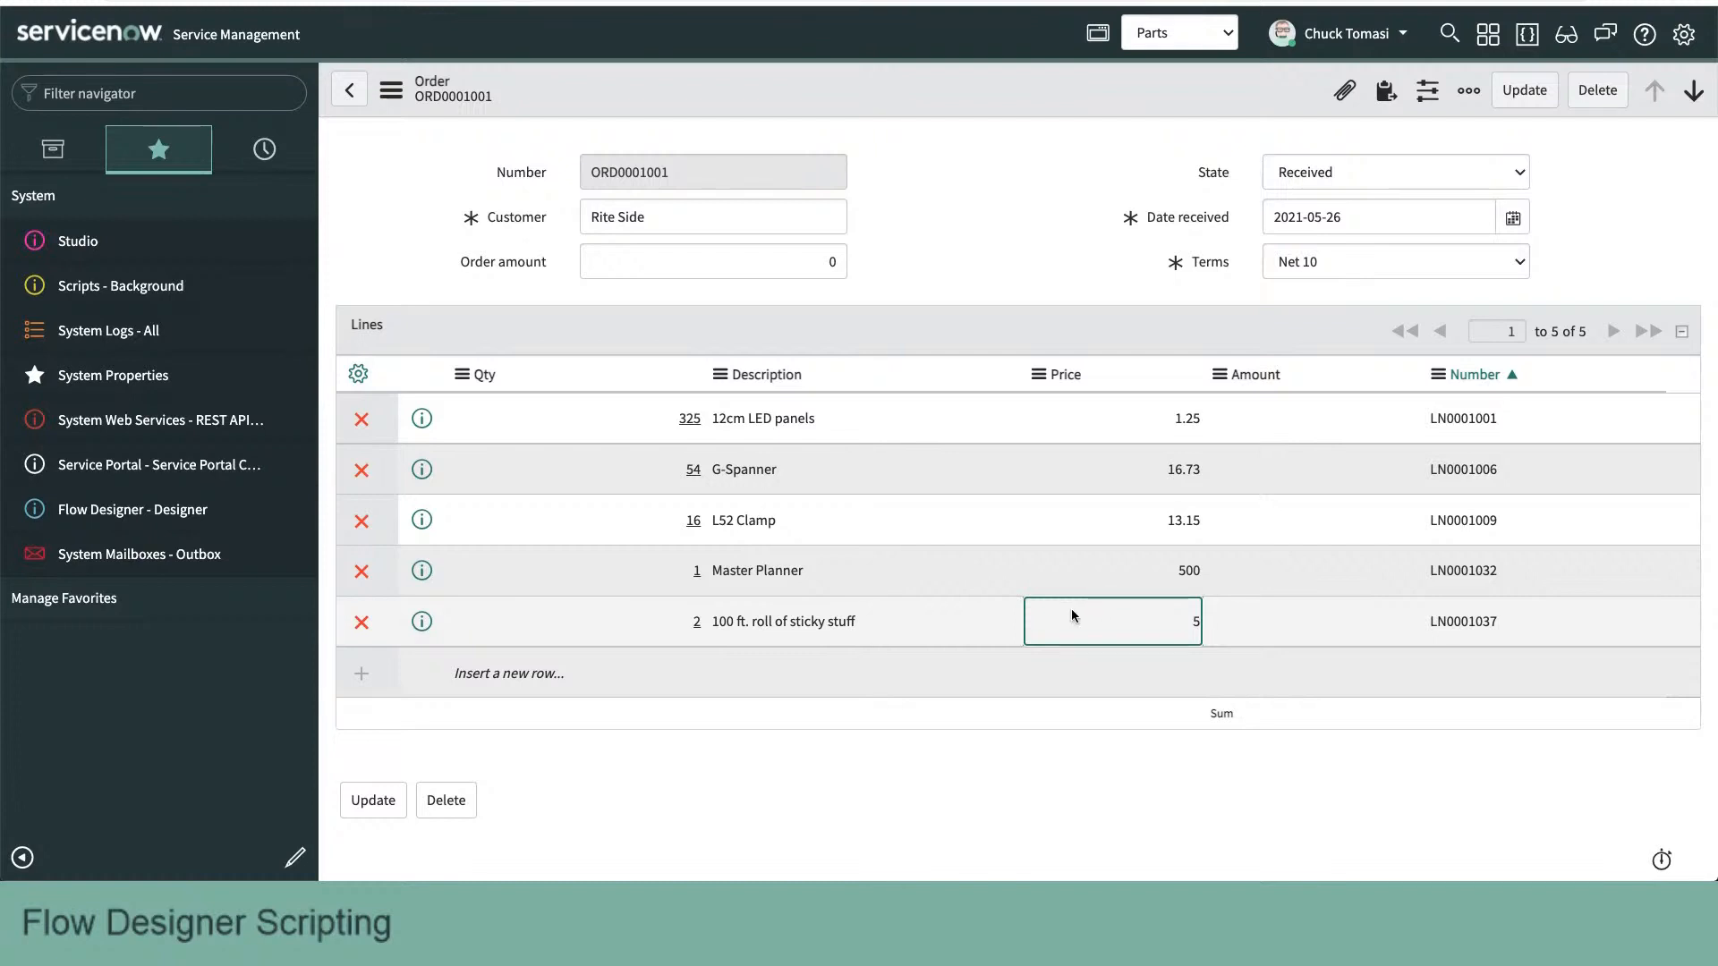
pyautogui.scroll(-1, 1072, 613)
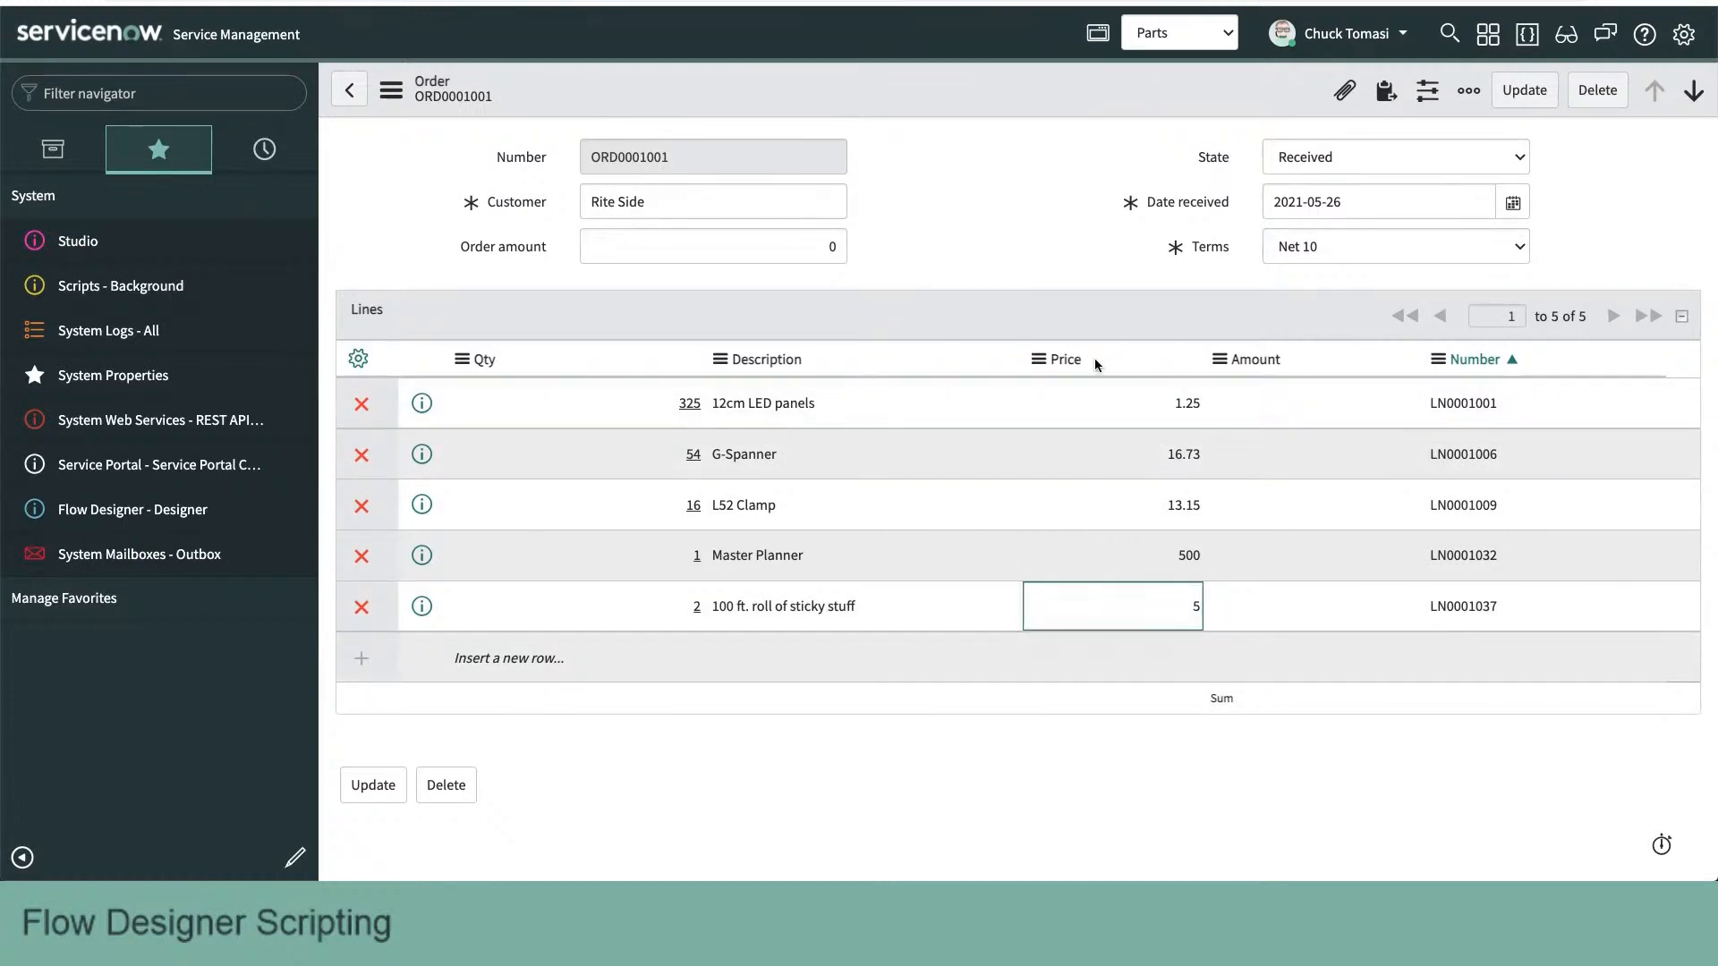
pyautogui.click(1329, 413)
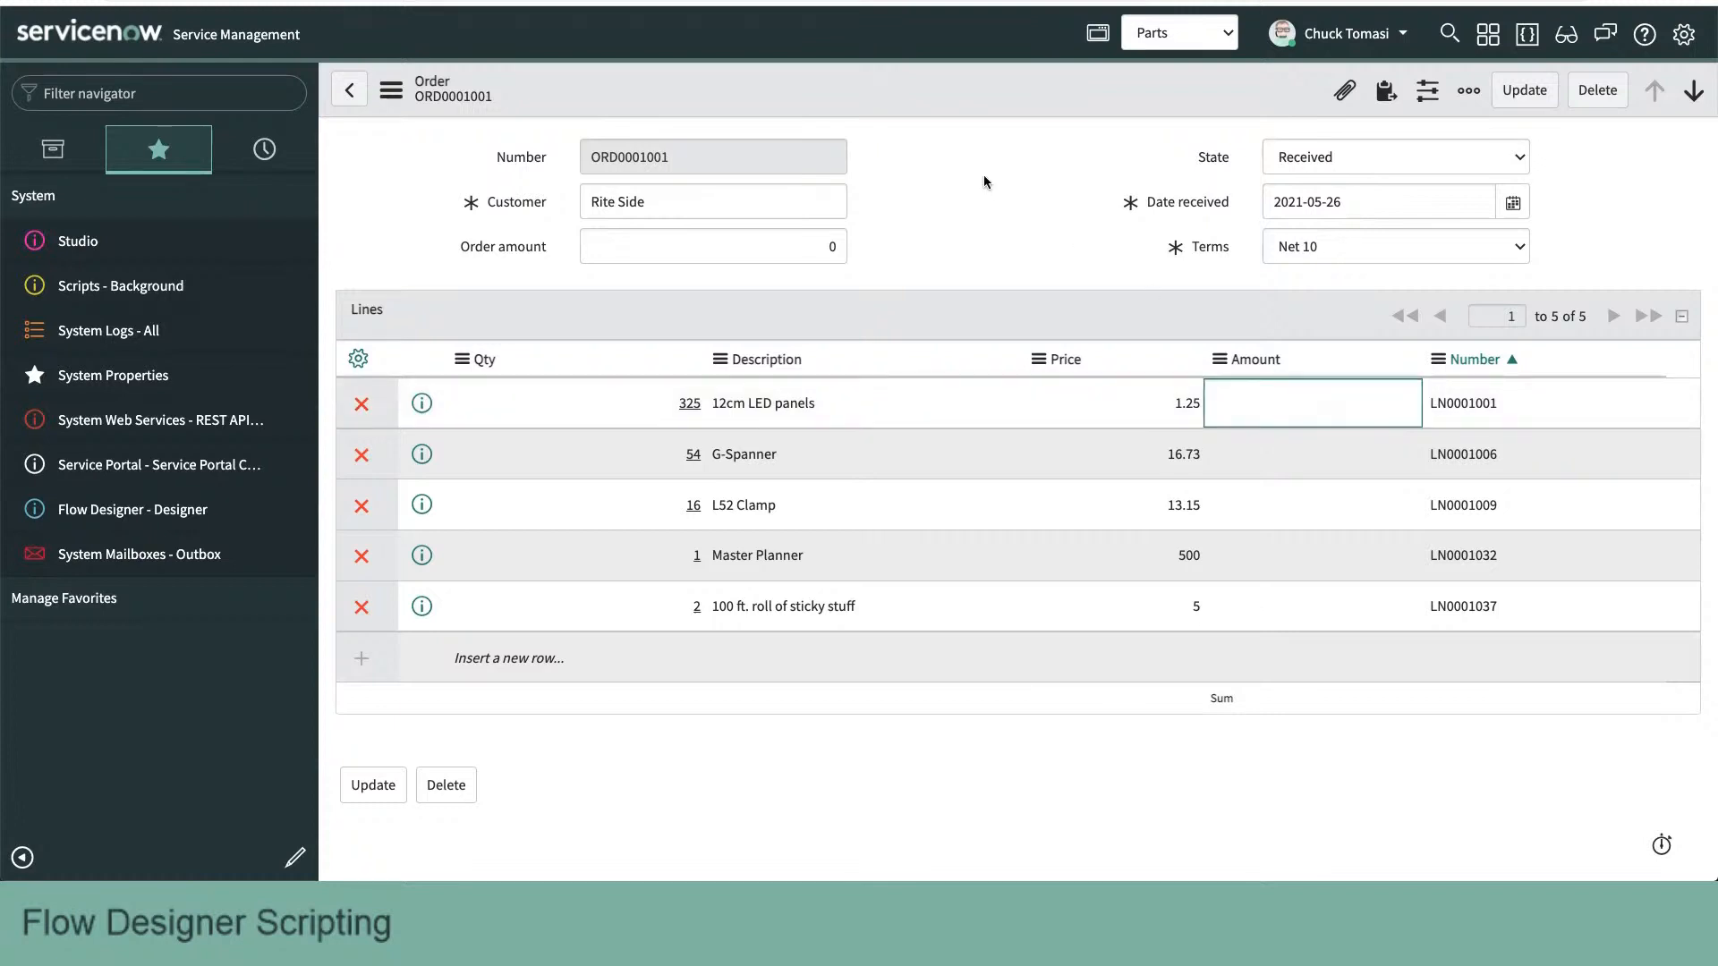
pyautogui.click(400, 168)
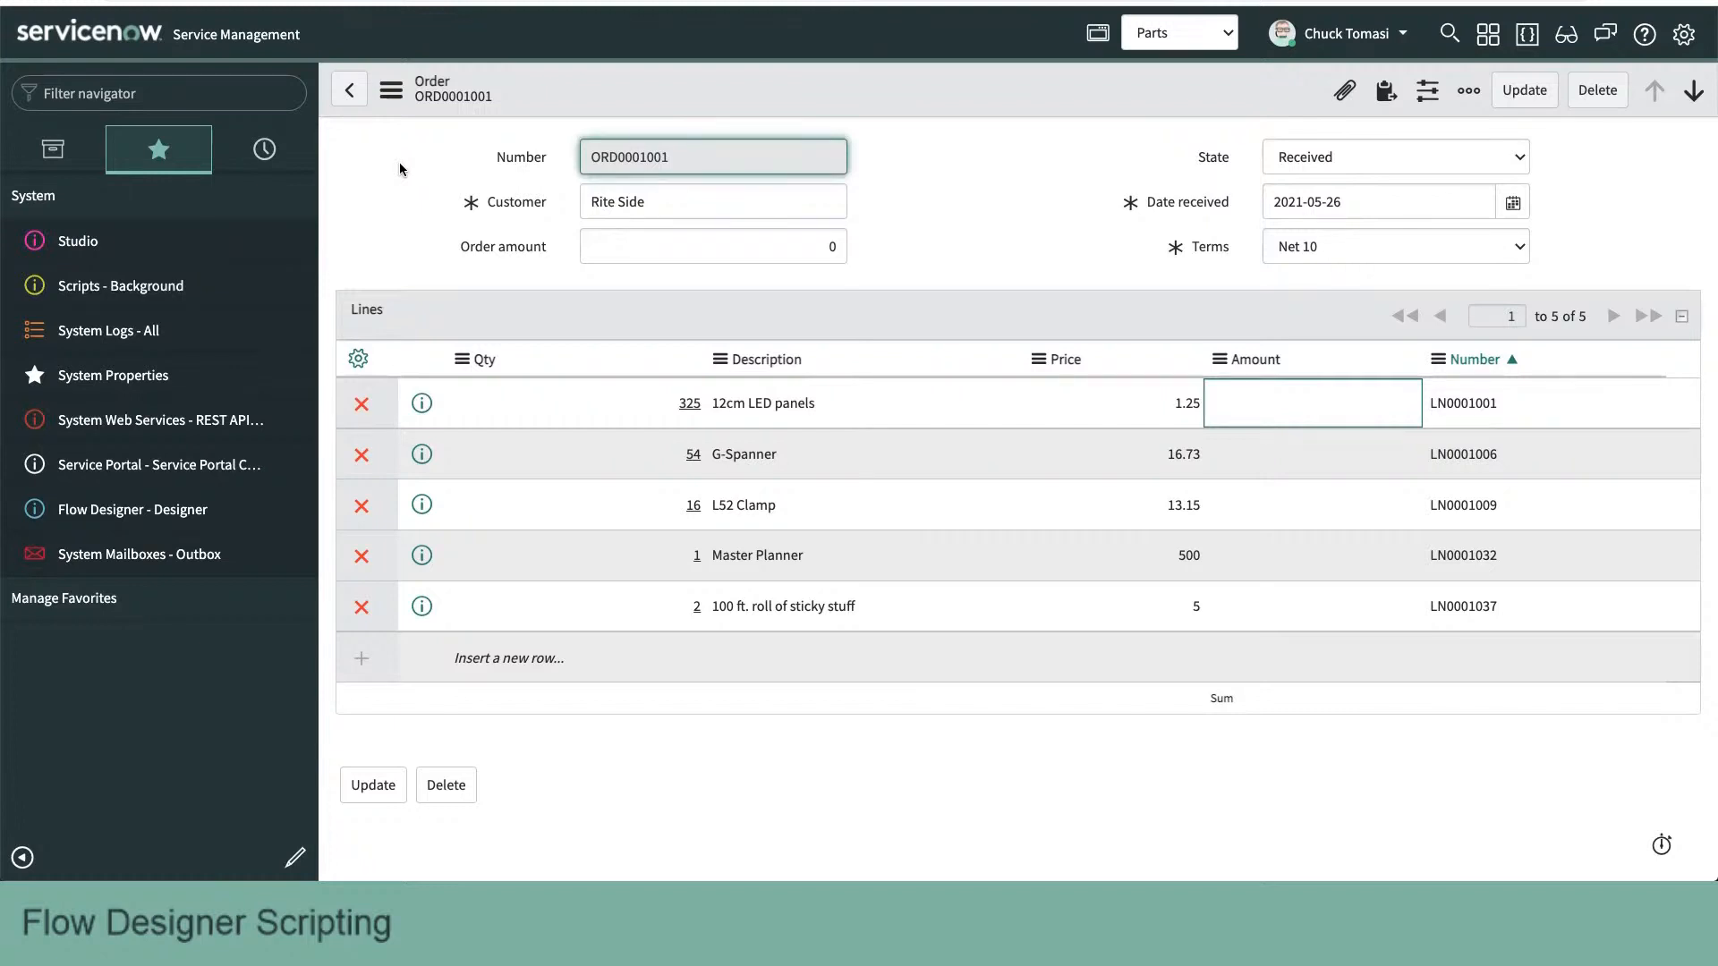
# - Search the navigator for "flow des" and open Flow Designer
pyautogui.click(114, 89)
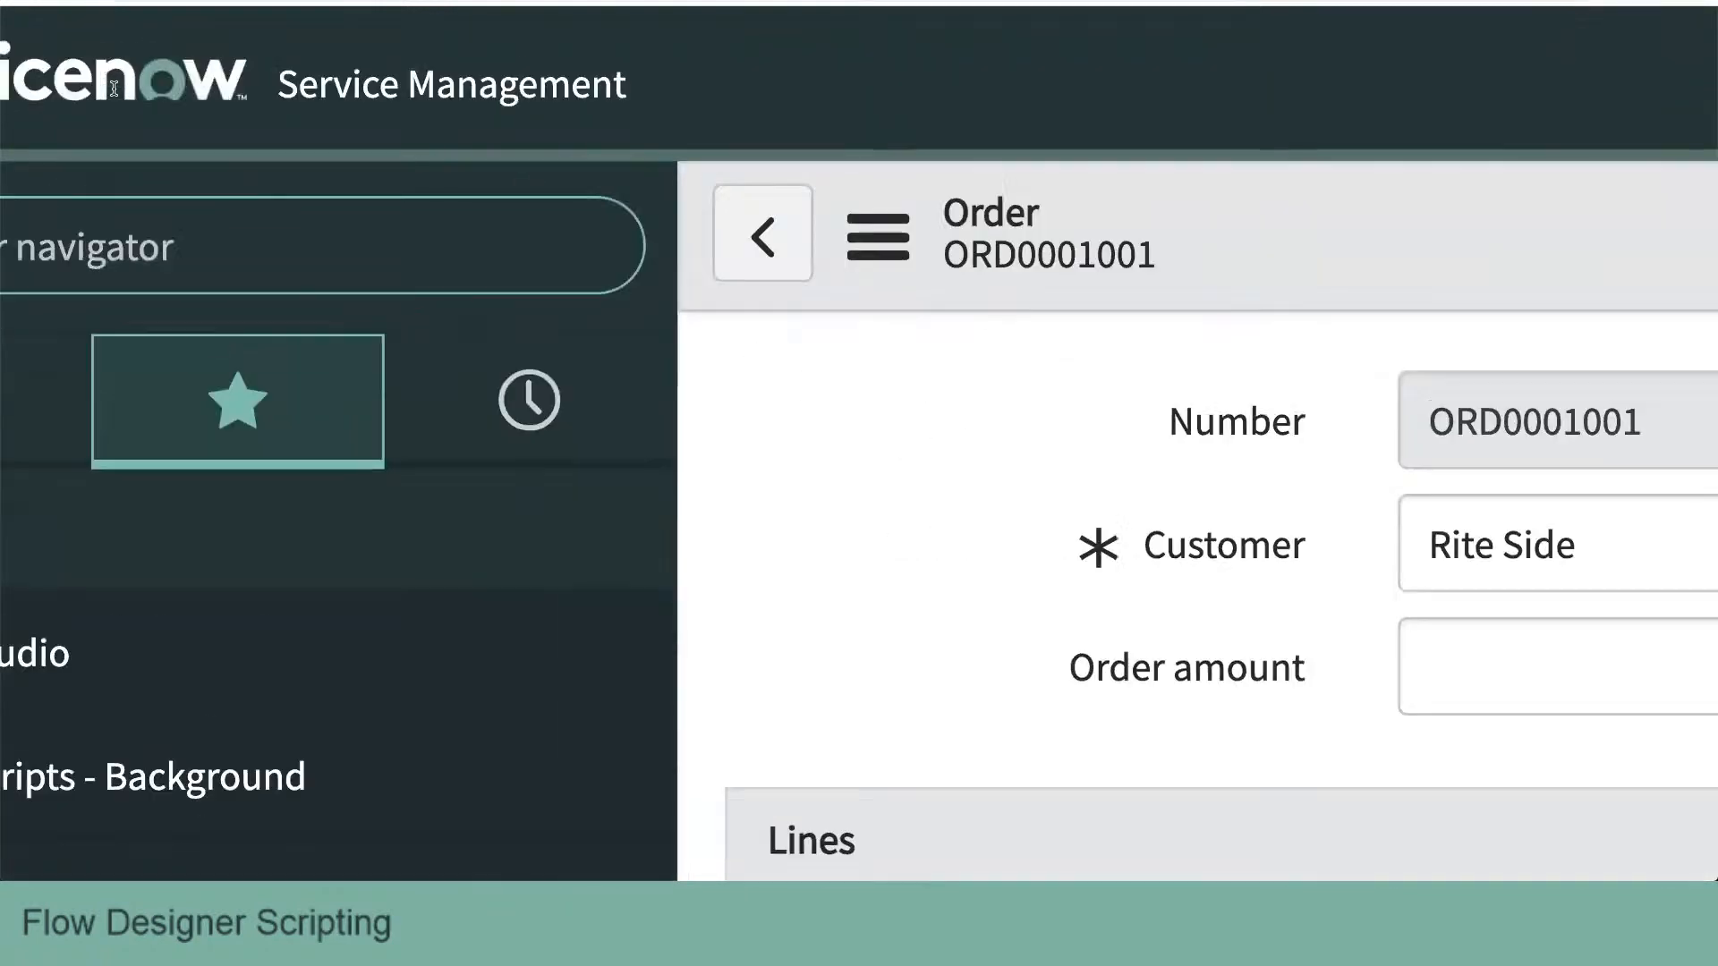
pyautogui.write('flow des')
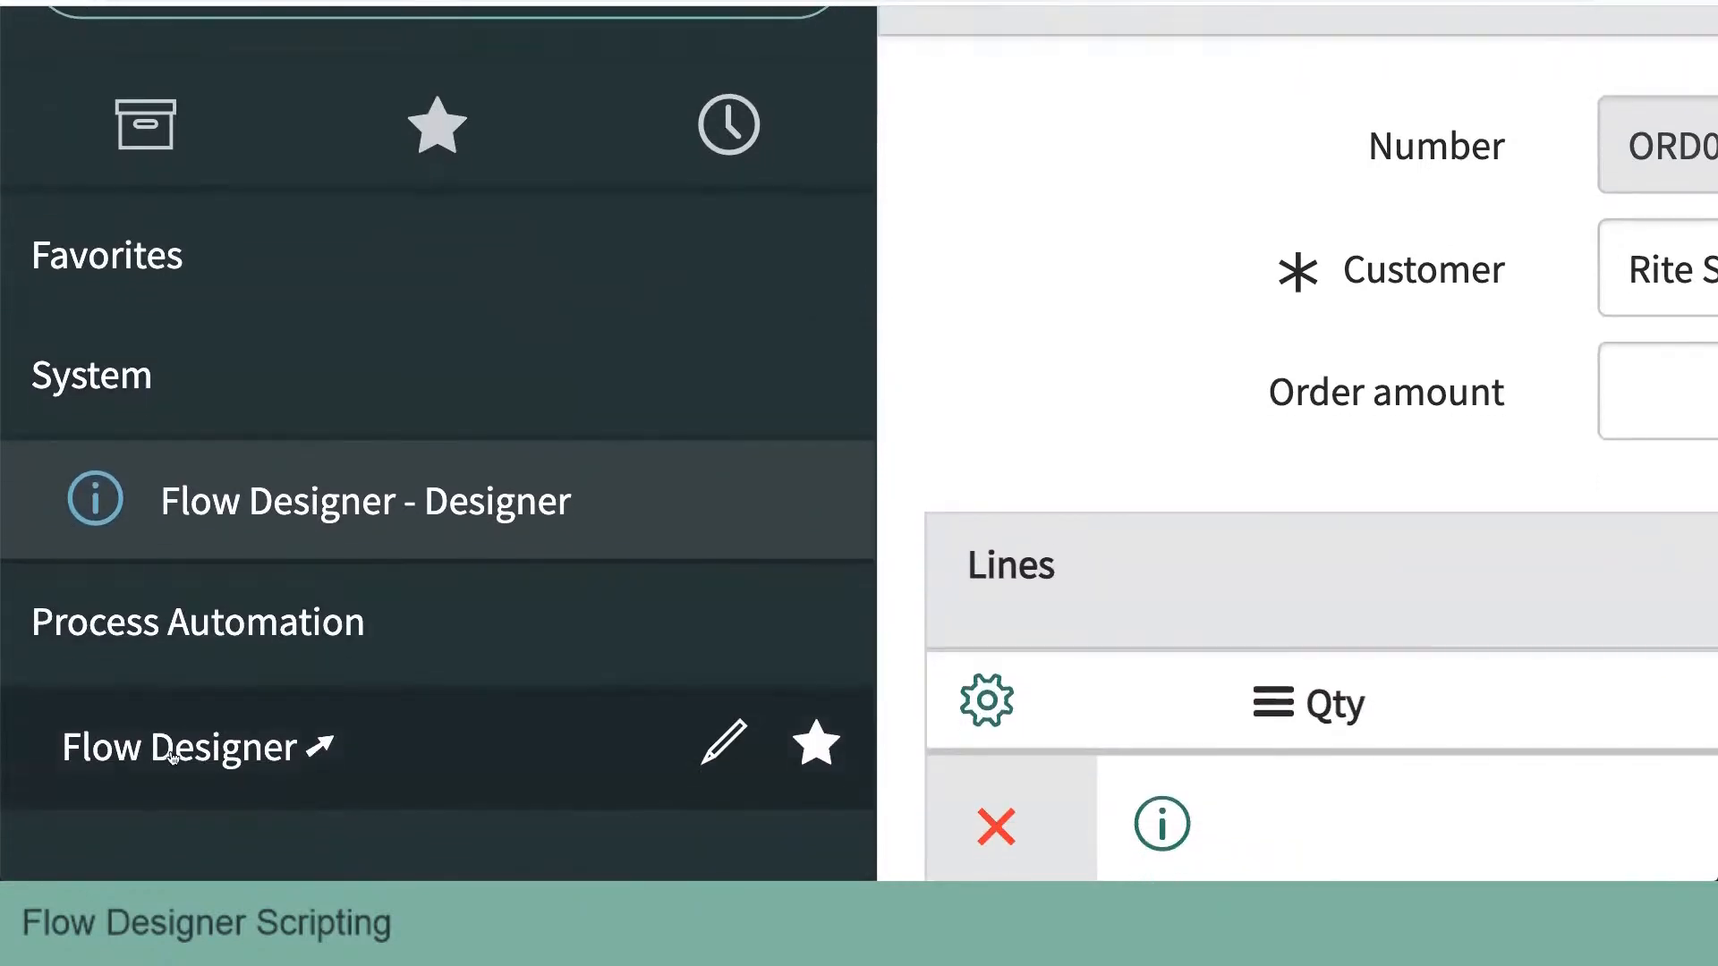
pyautogui.click(148, 752)
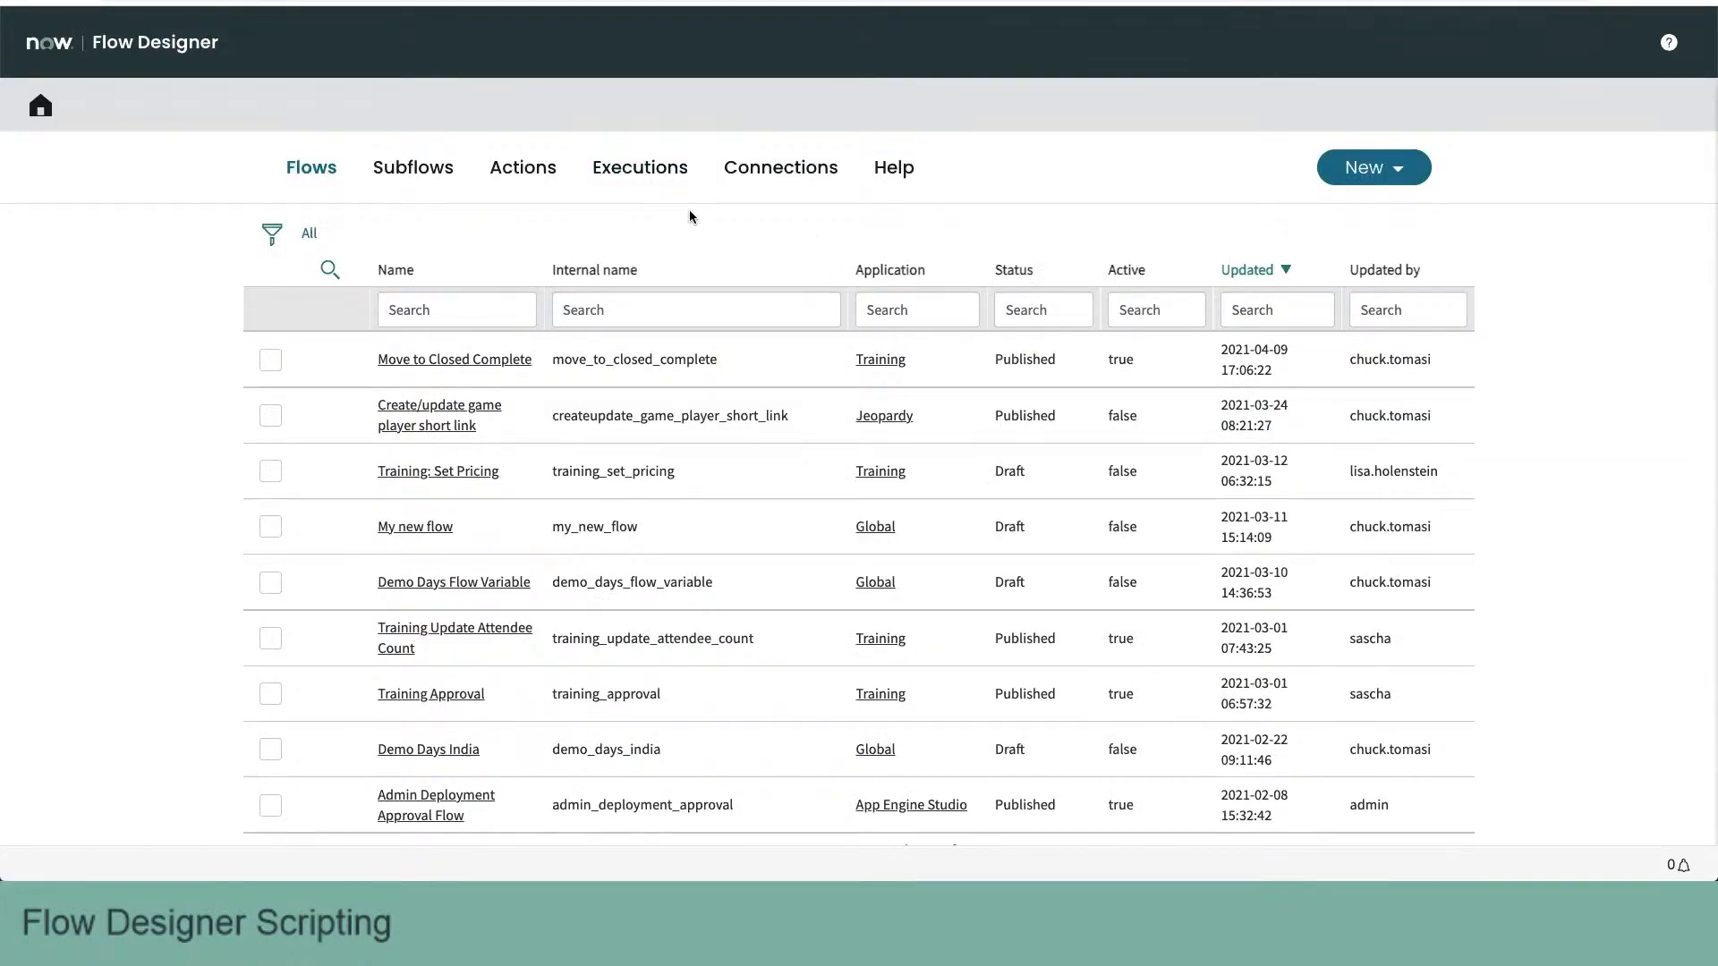
# - Create a new flow named "Line amount changed" and skip the introductory tour, suppressing its notification for good
pyautogui.click(1406, 168)
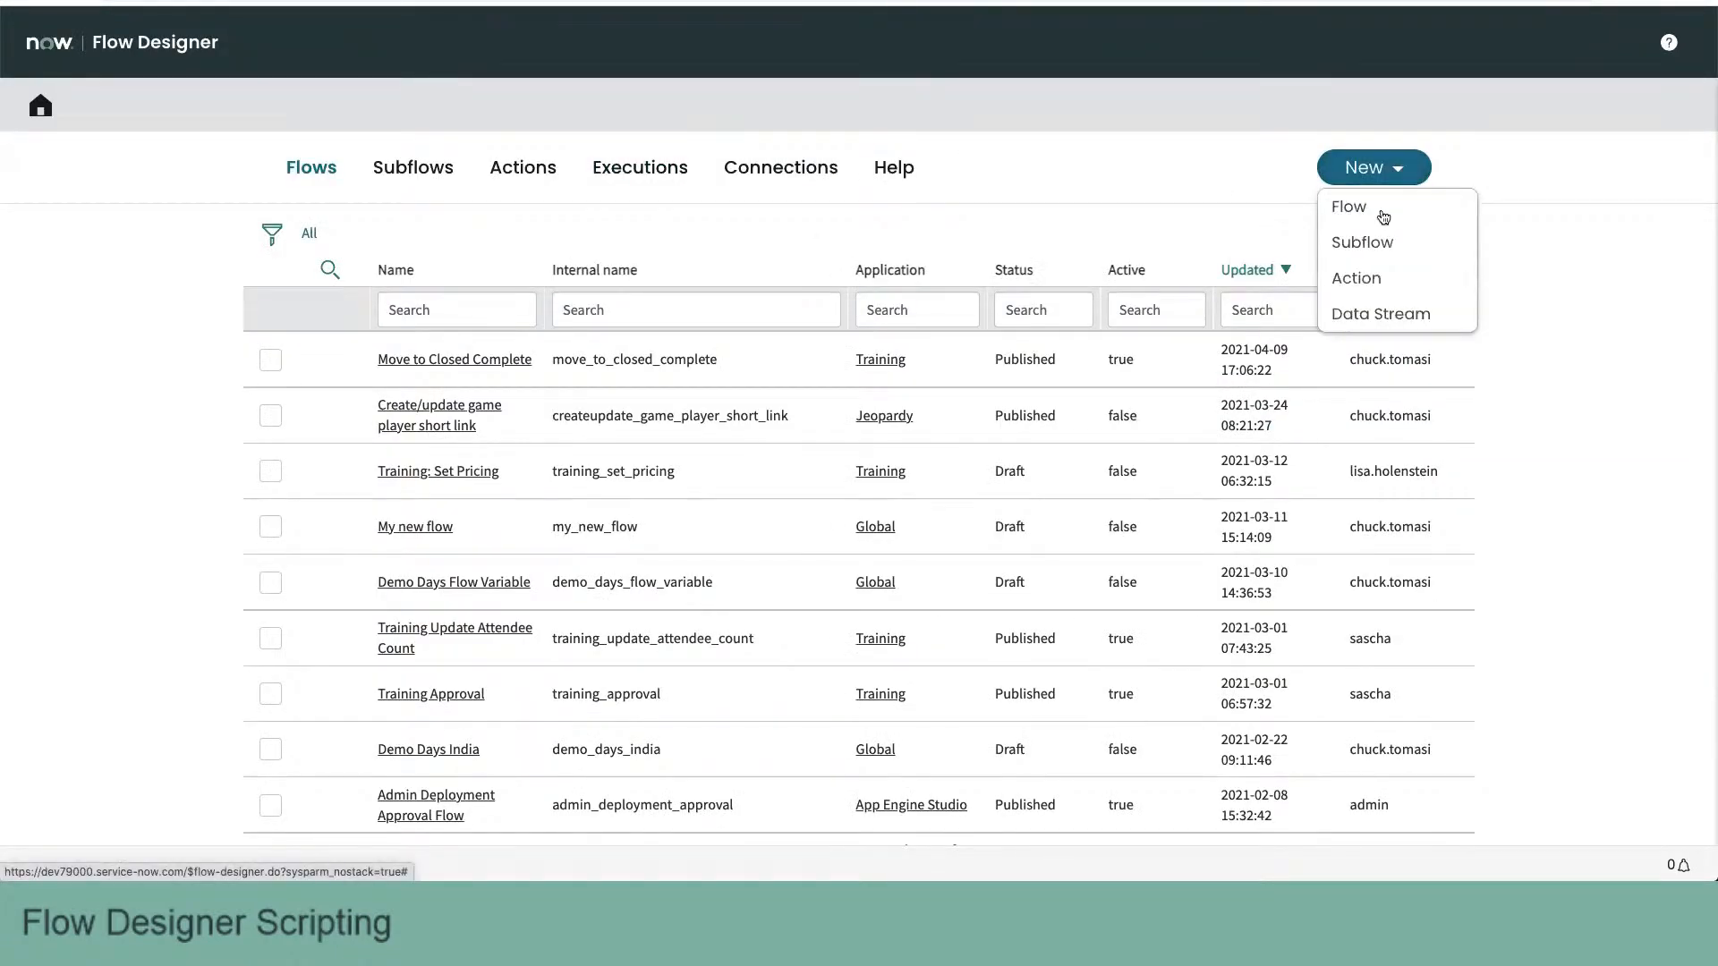
pyautogui.click(1382, 210)
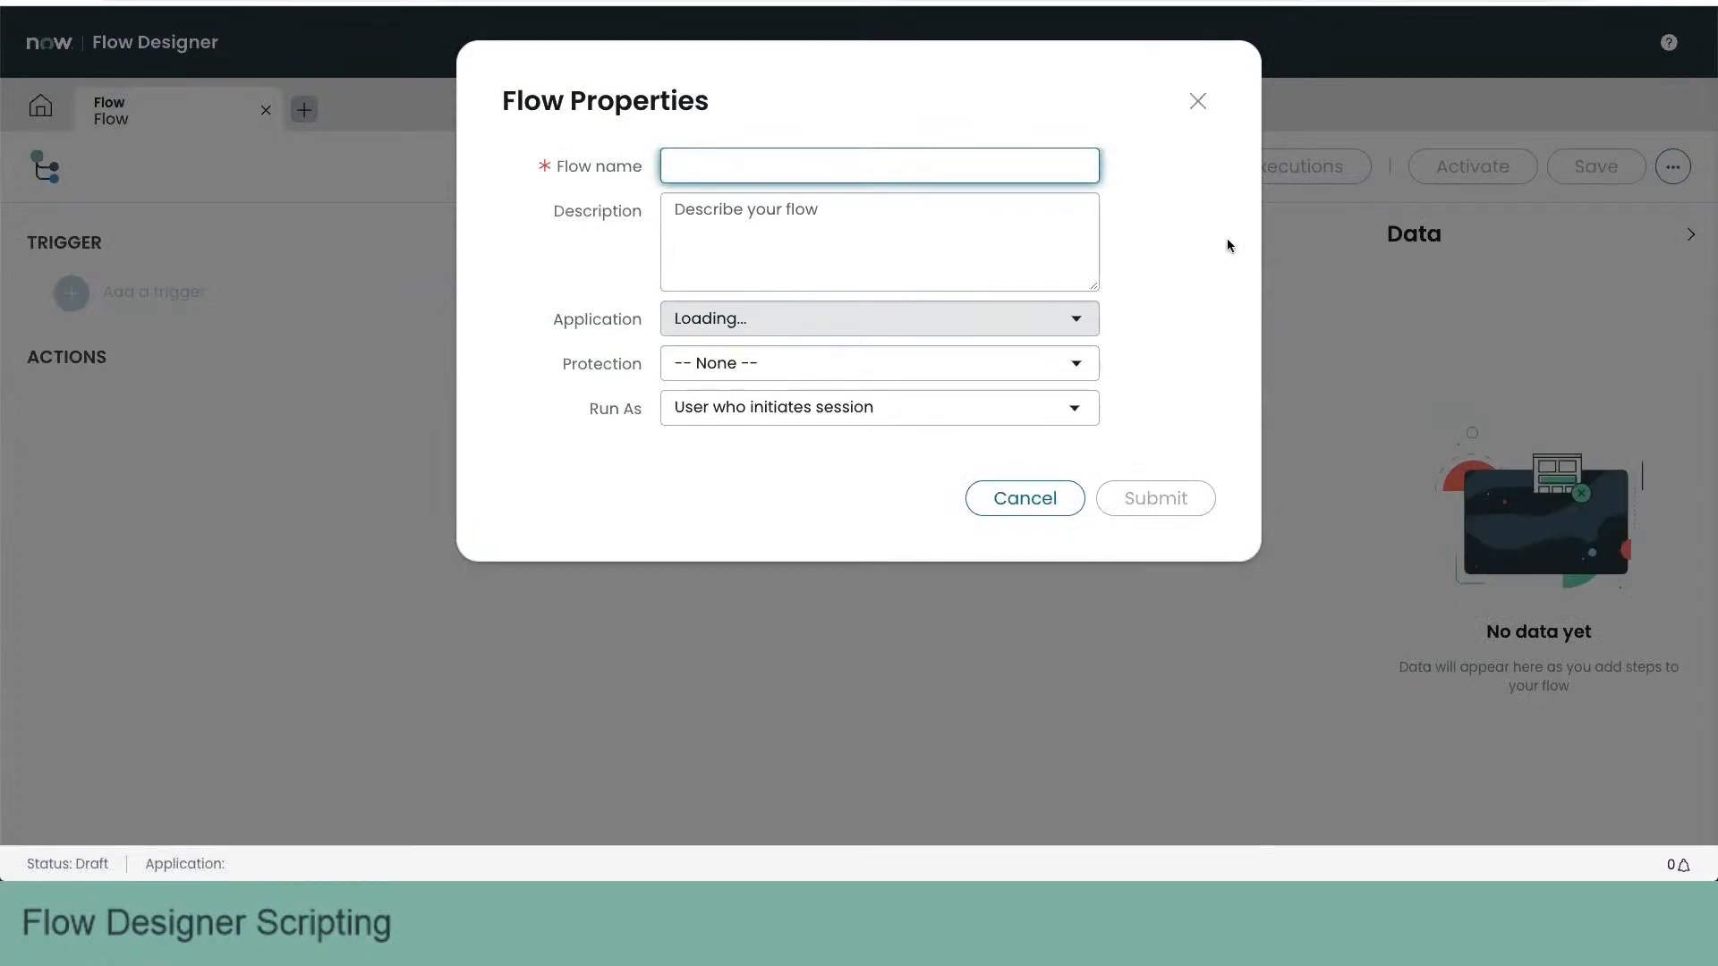
pyautogui.write('Line amount changed')
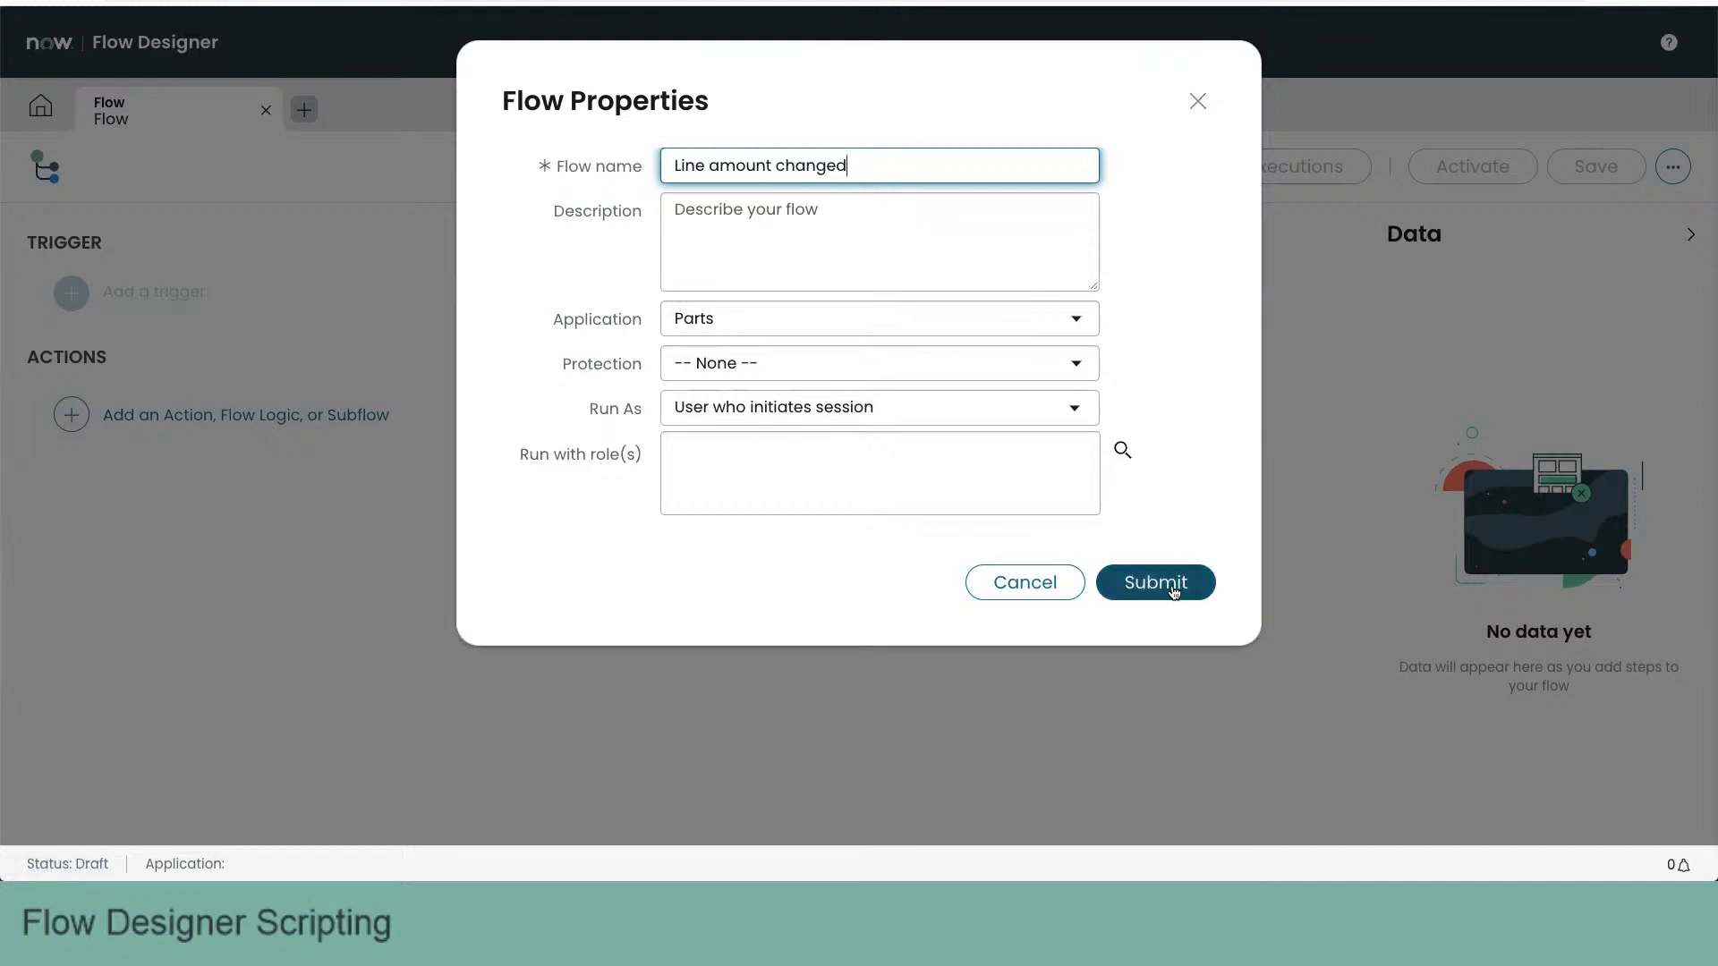
pyautogui.click(1173, 592)
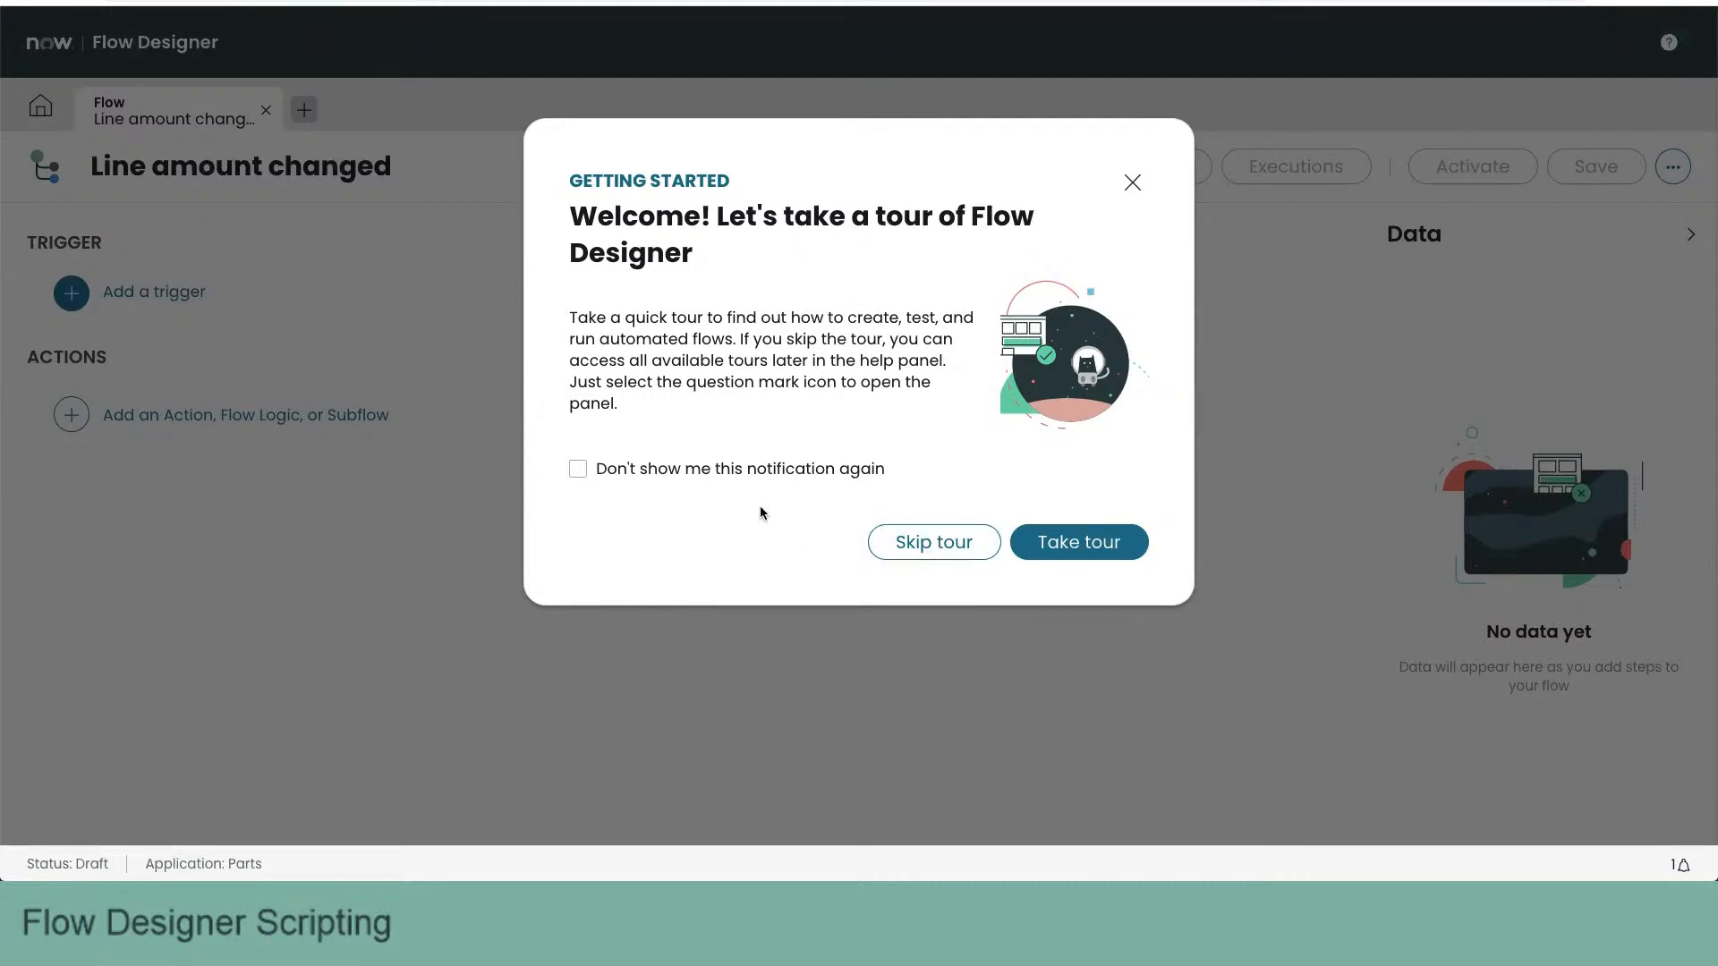
pyautogui.click(669, 471)
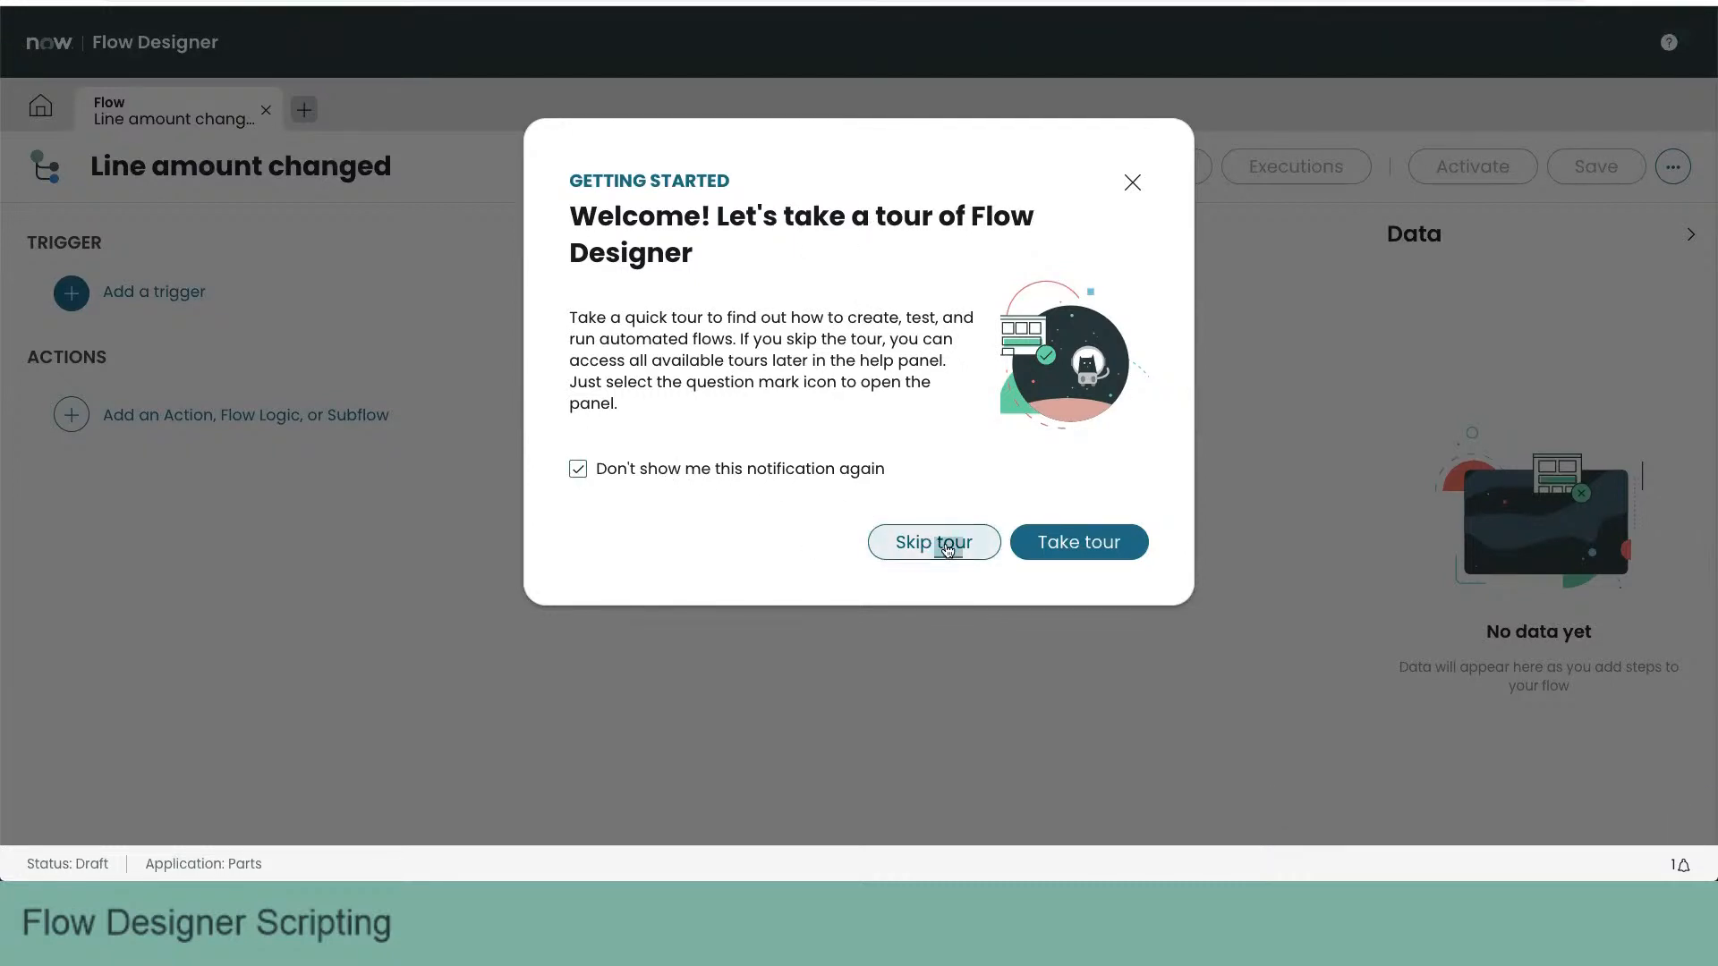
pyautogui.click(931, 542)
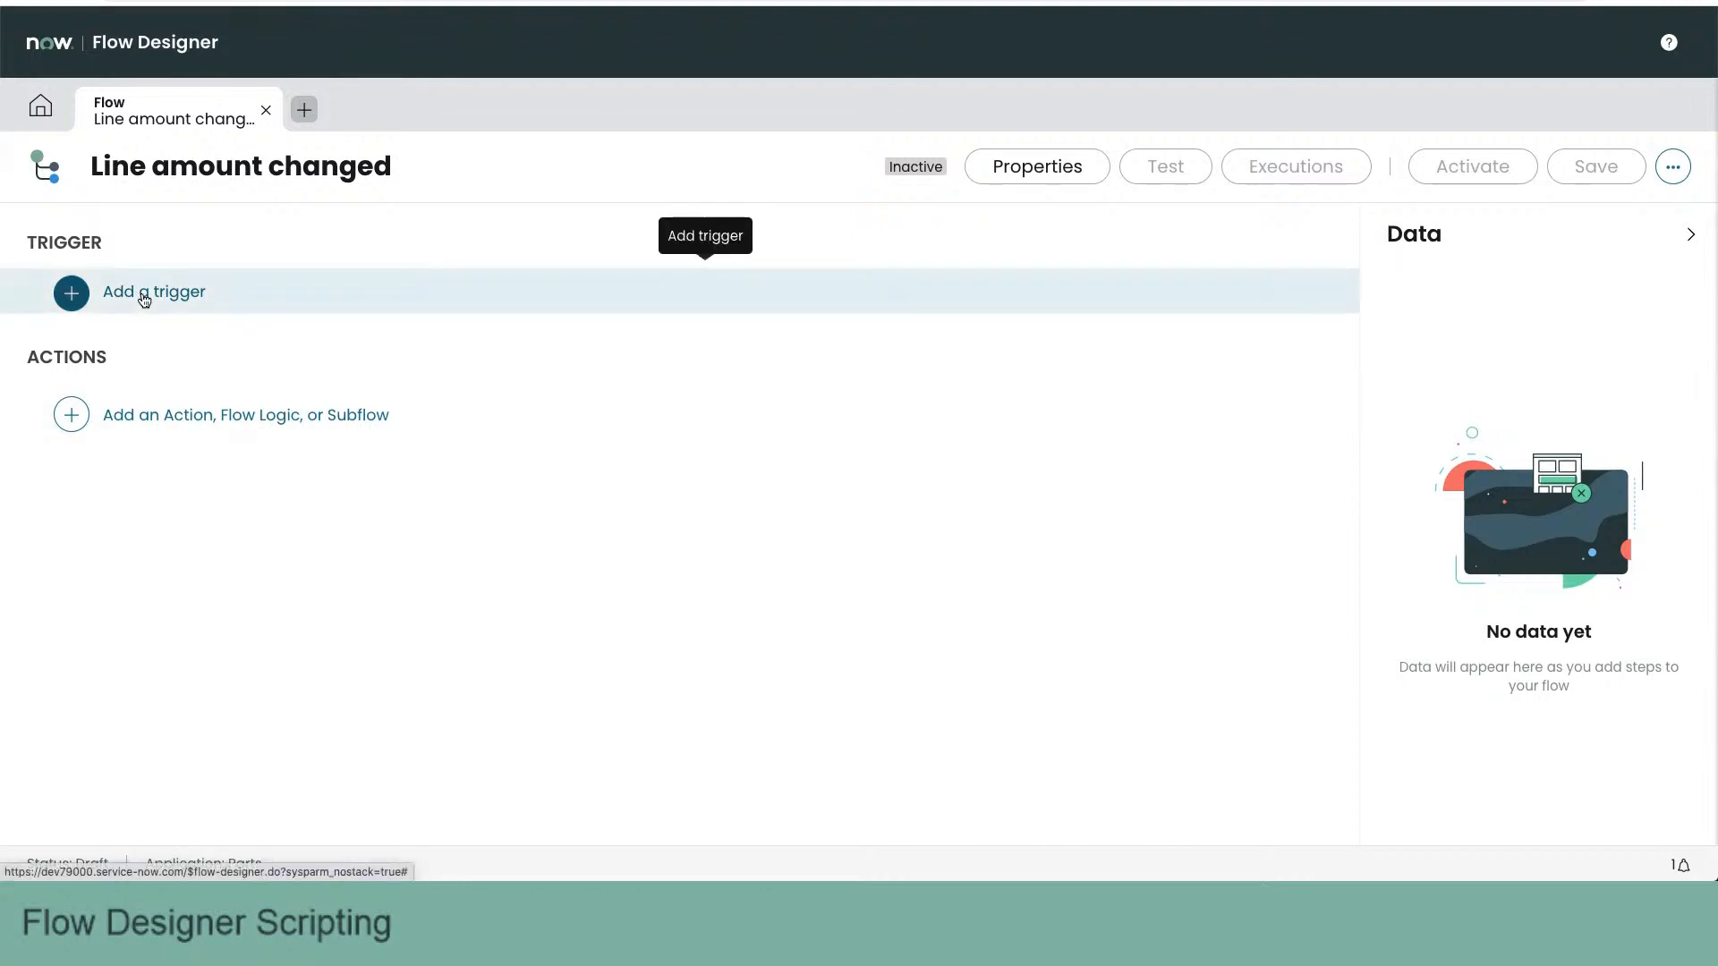
# - Add a Created or Updated record trigger to the flow, using the Line [x_66238_parts_line] table
pyautogui.click(144, 299)
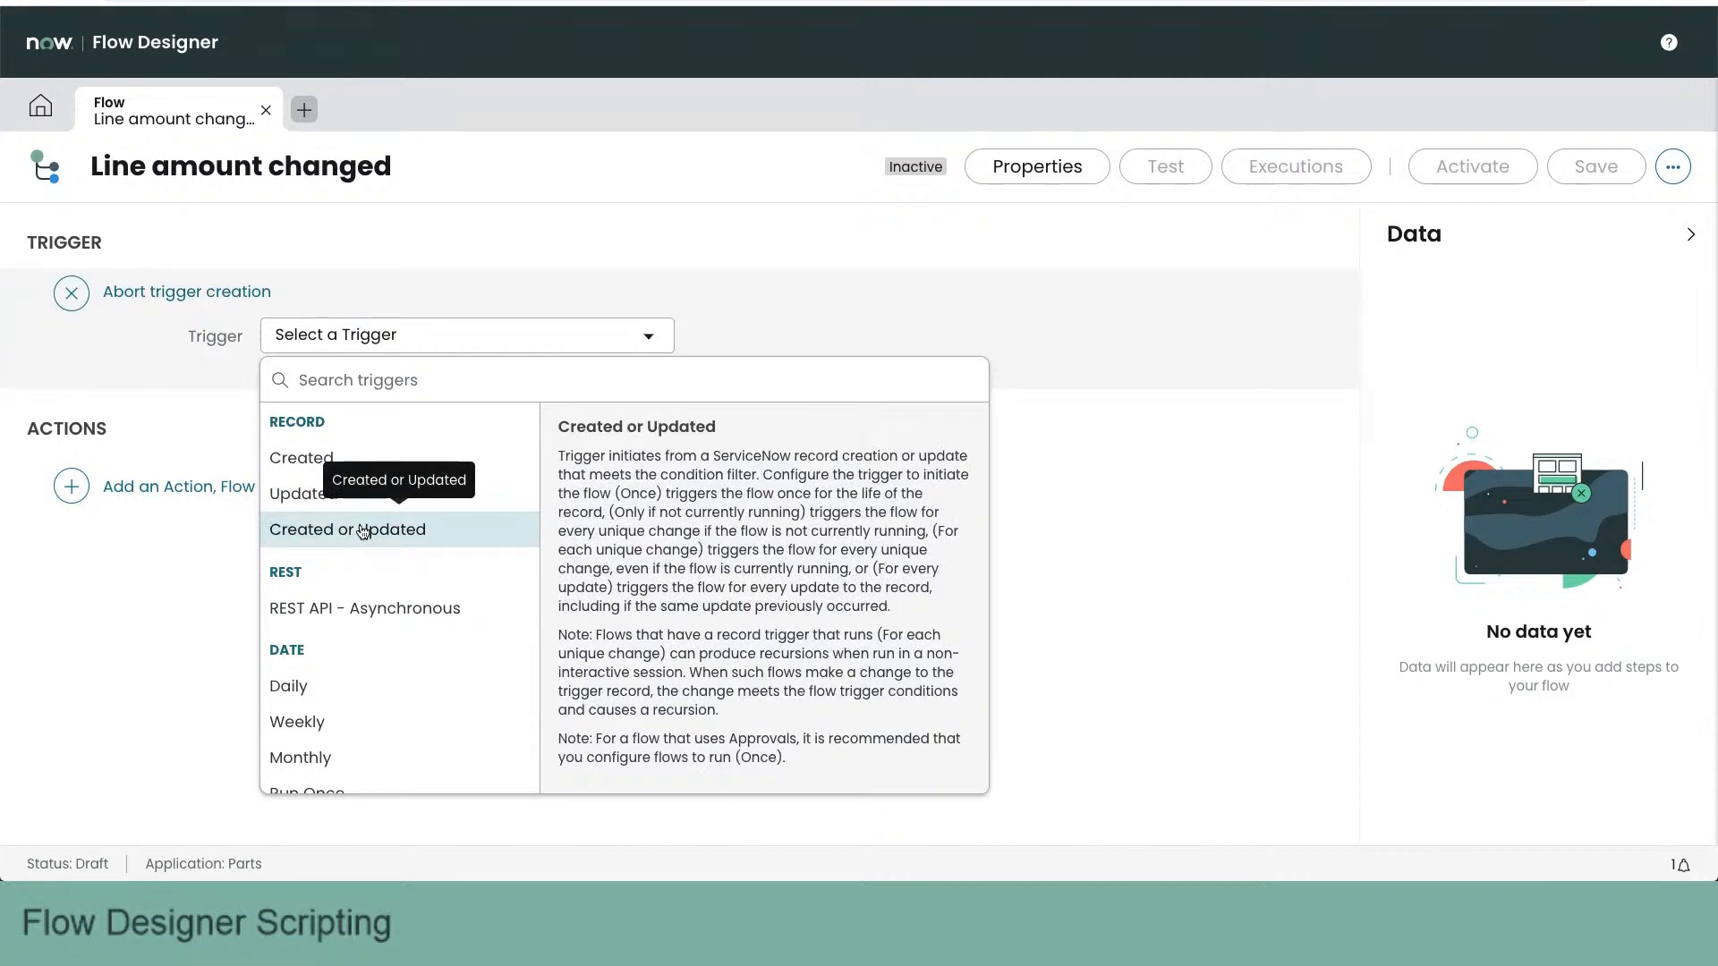
pyautogui.click(362, 531)
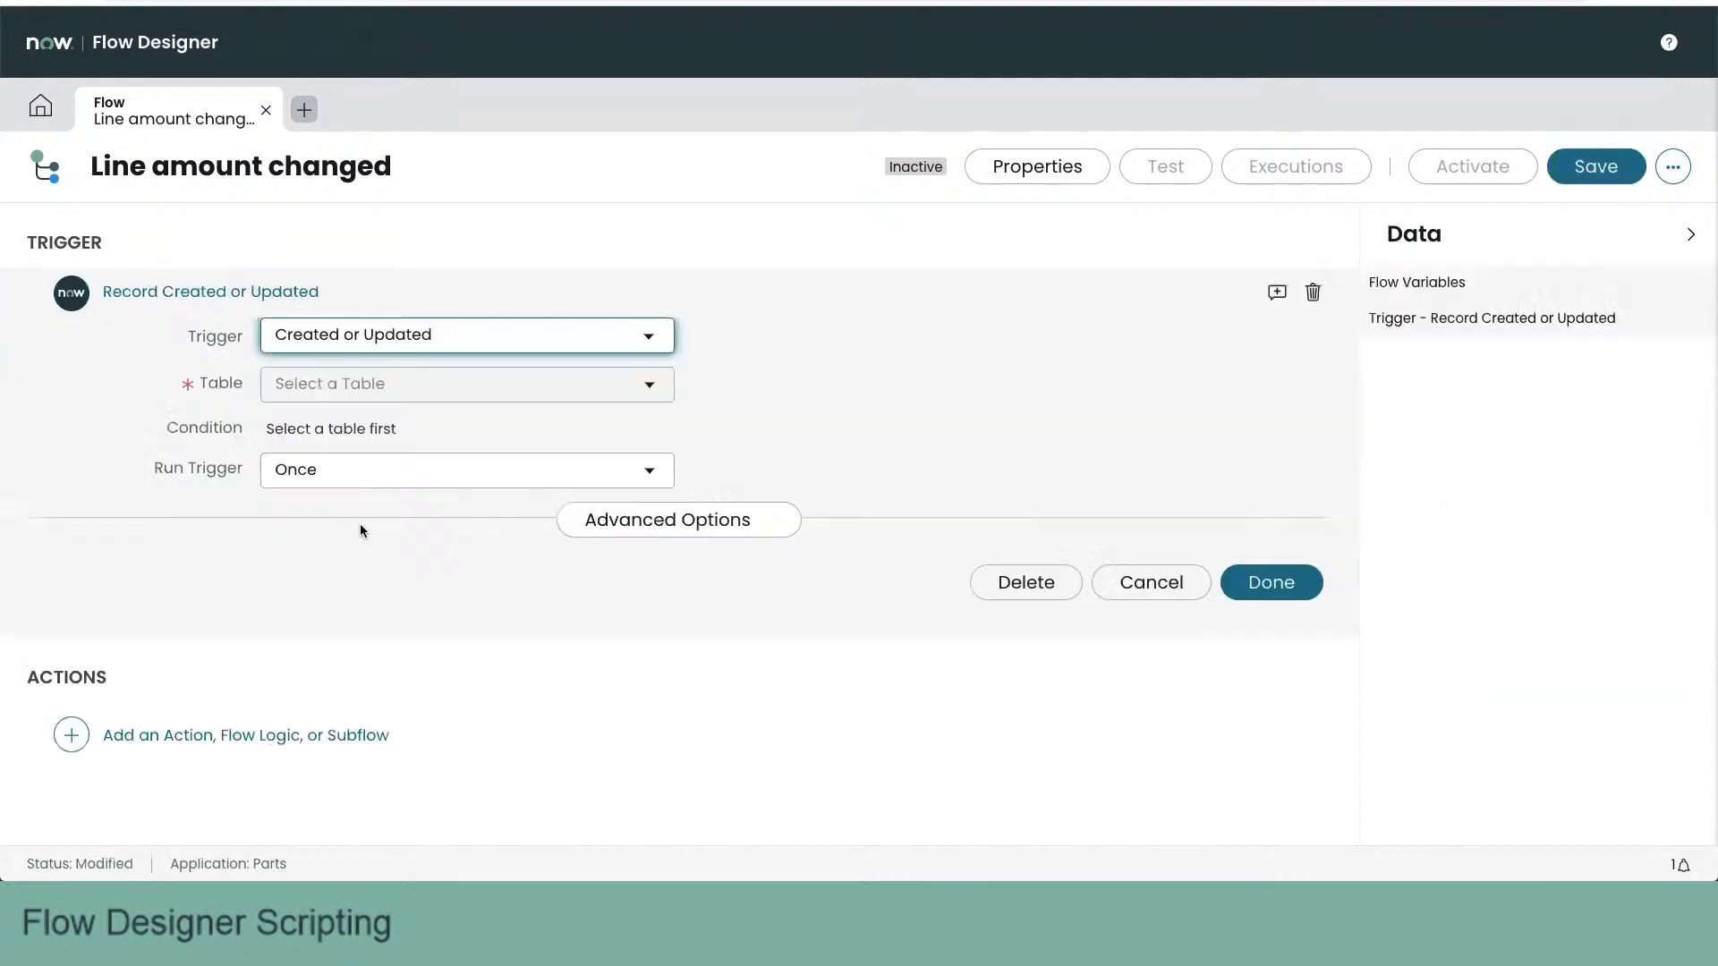
pyautogui.click(390, 387)
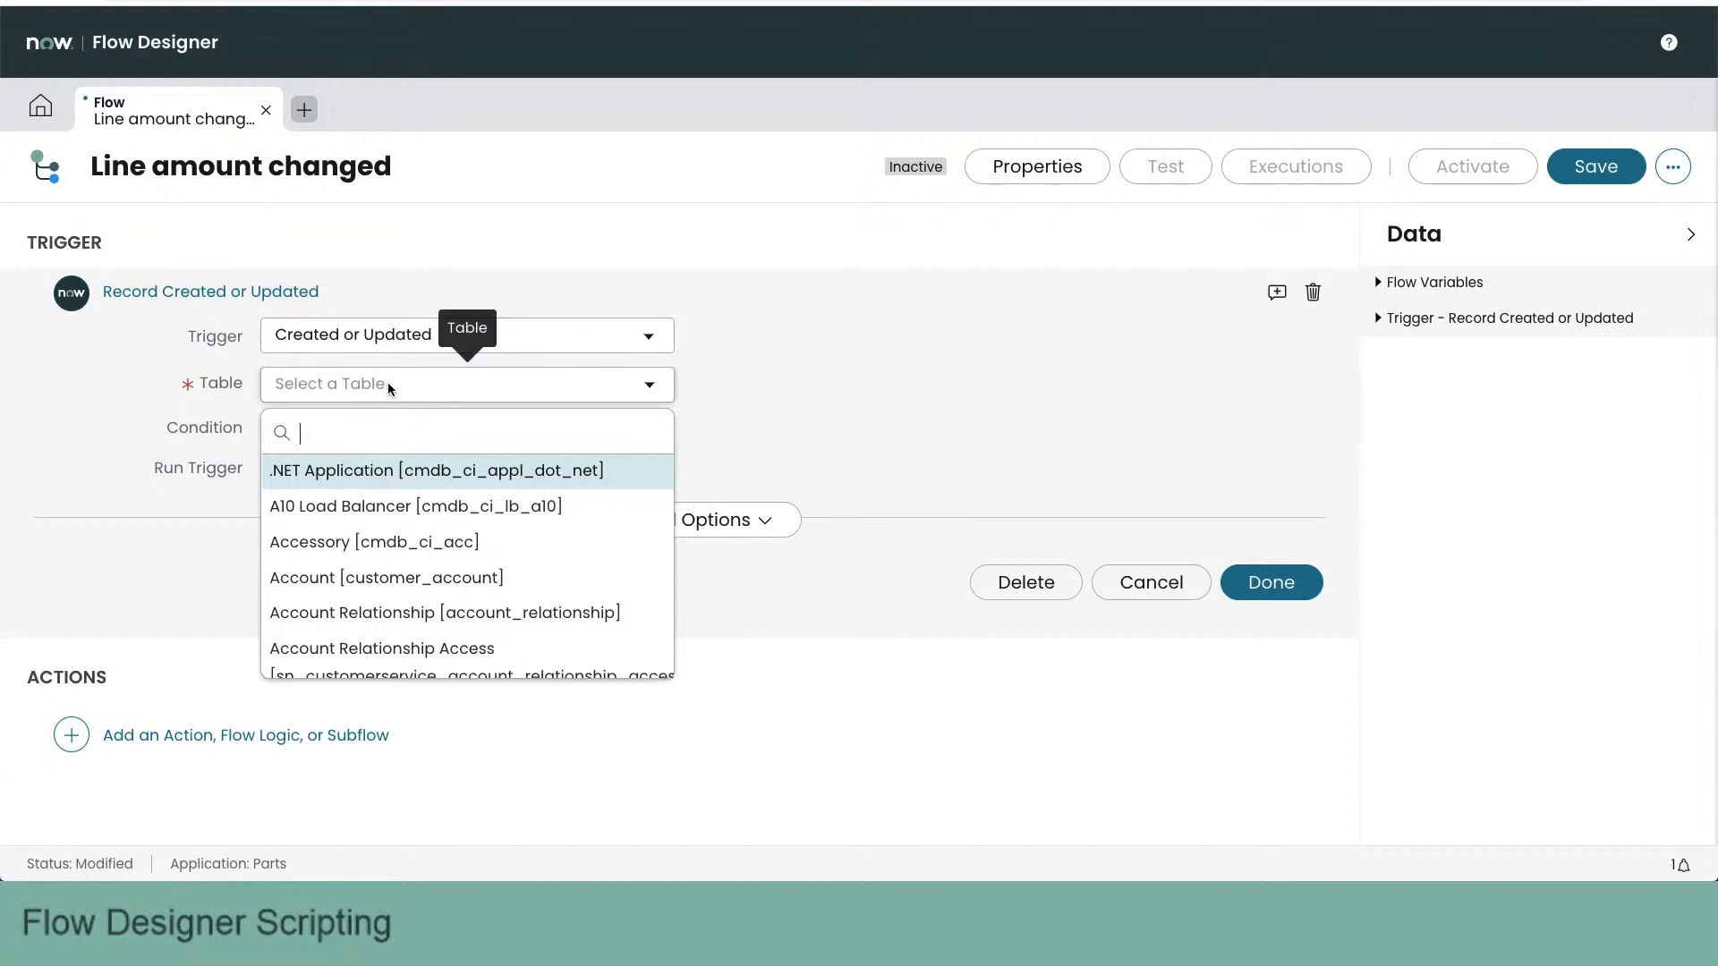
pyautogui.write('linej')
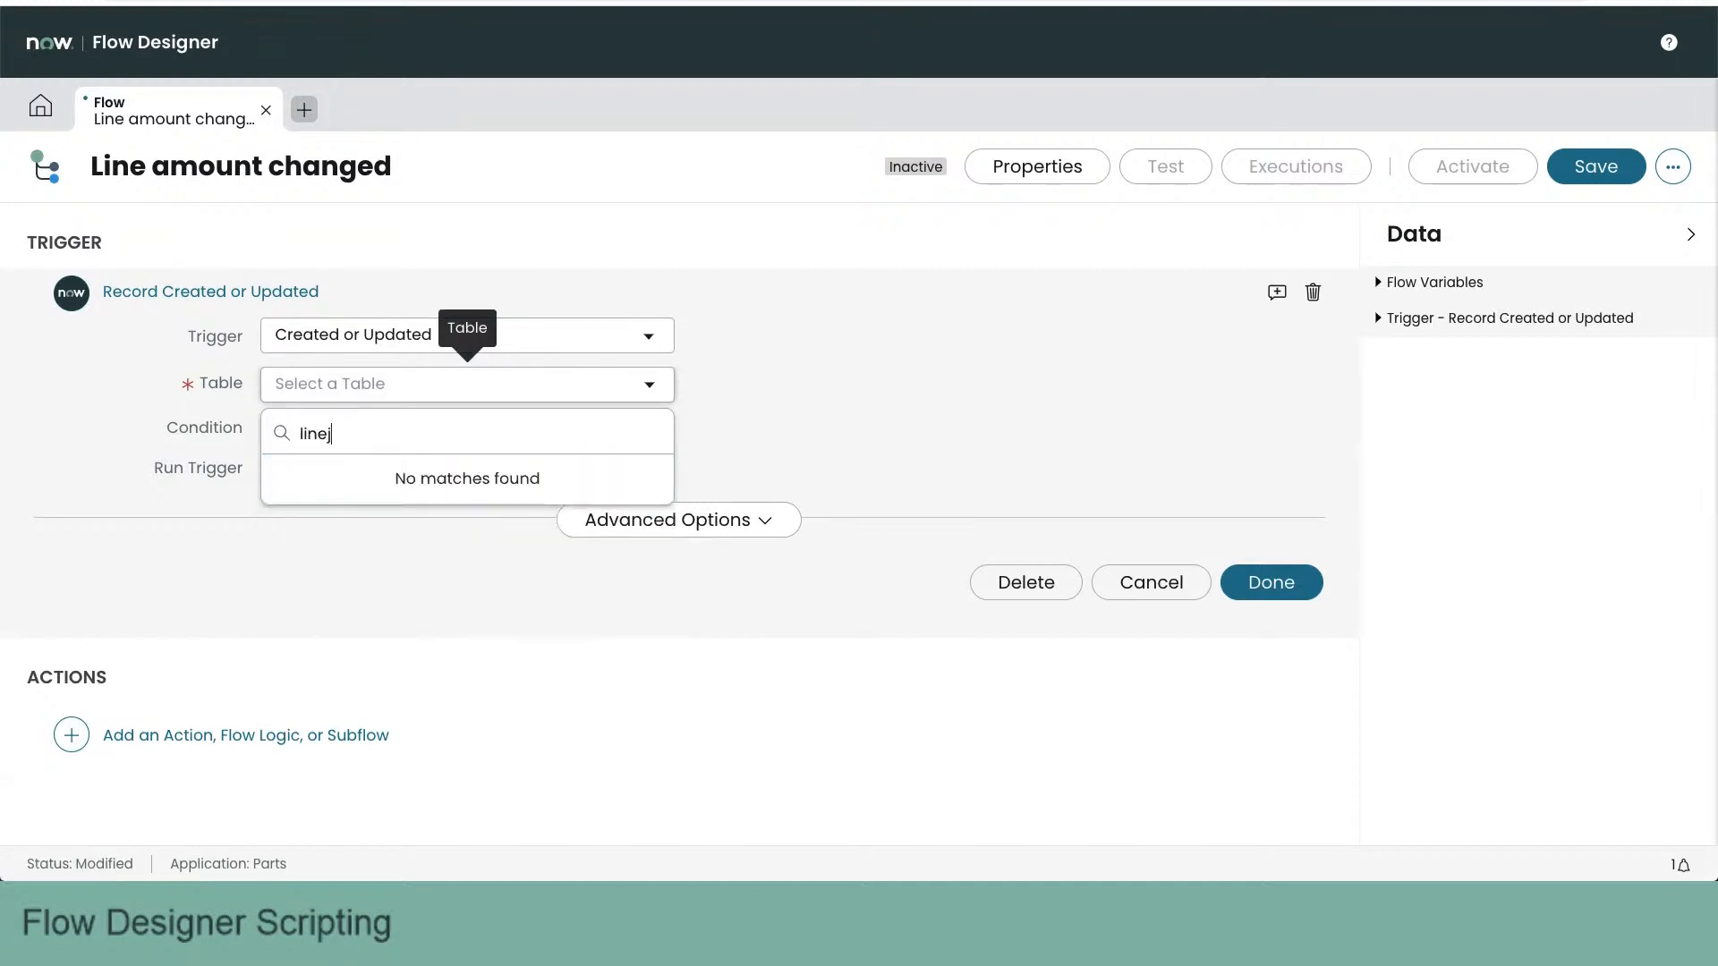
pyautogui.press('BackSpace')
pyautogui.hotkey('ctrl', 'a')
pyautogui.write('x_')
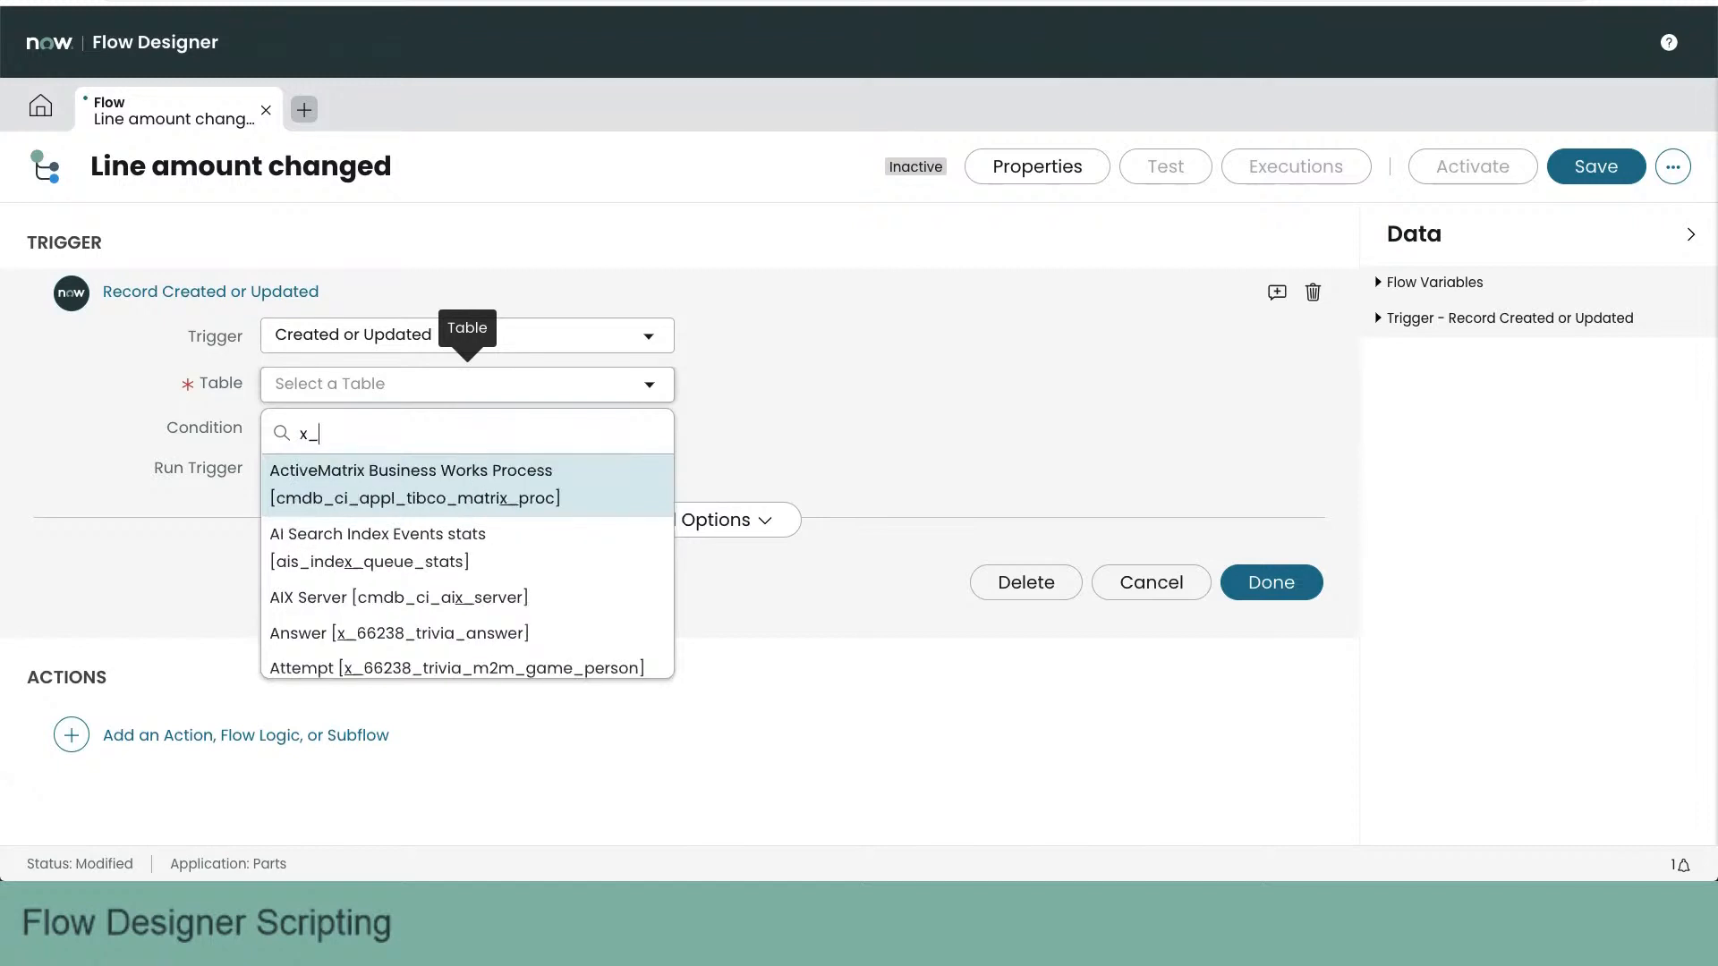
pyautogui.write('6623')
pyautogui.write('8')
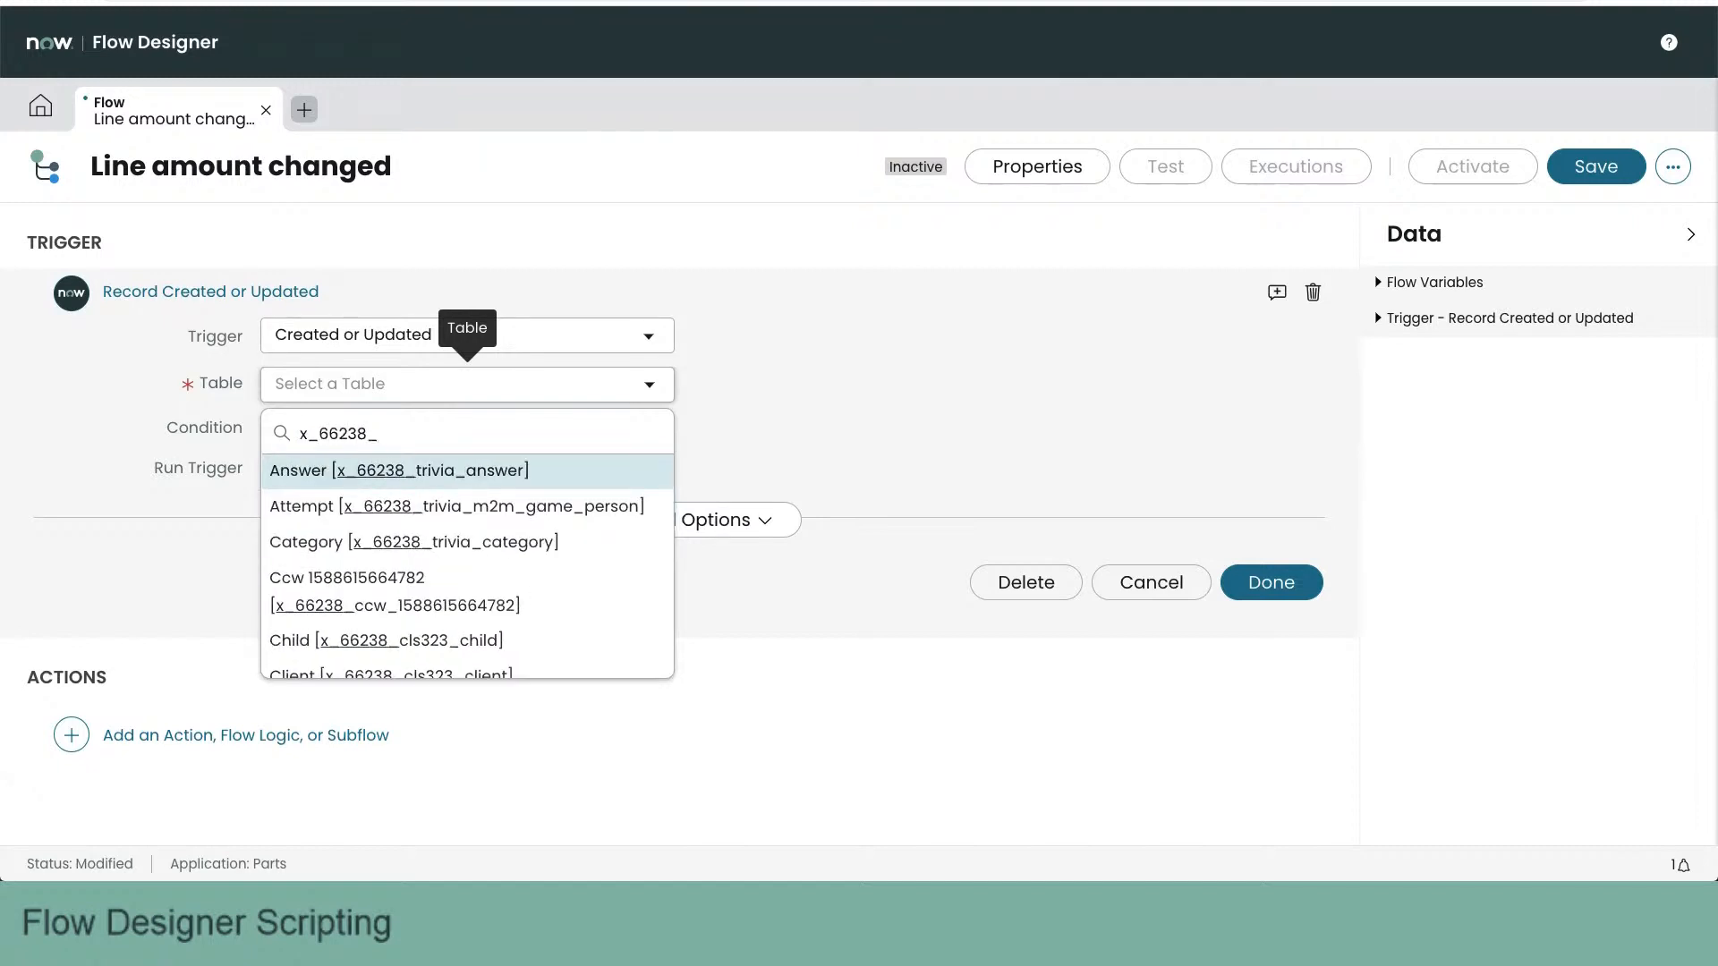
pyautogui.write('_pa')
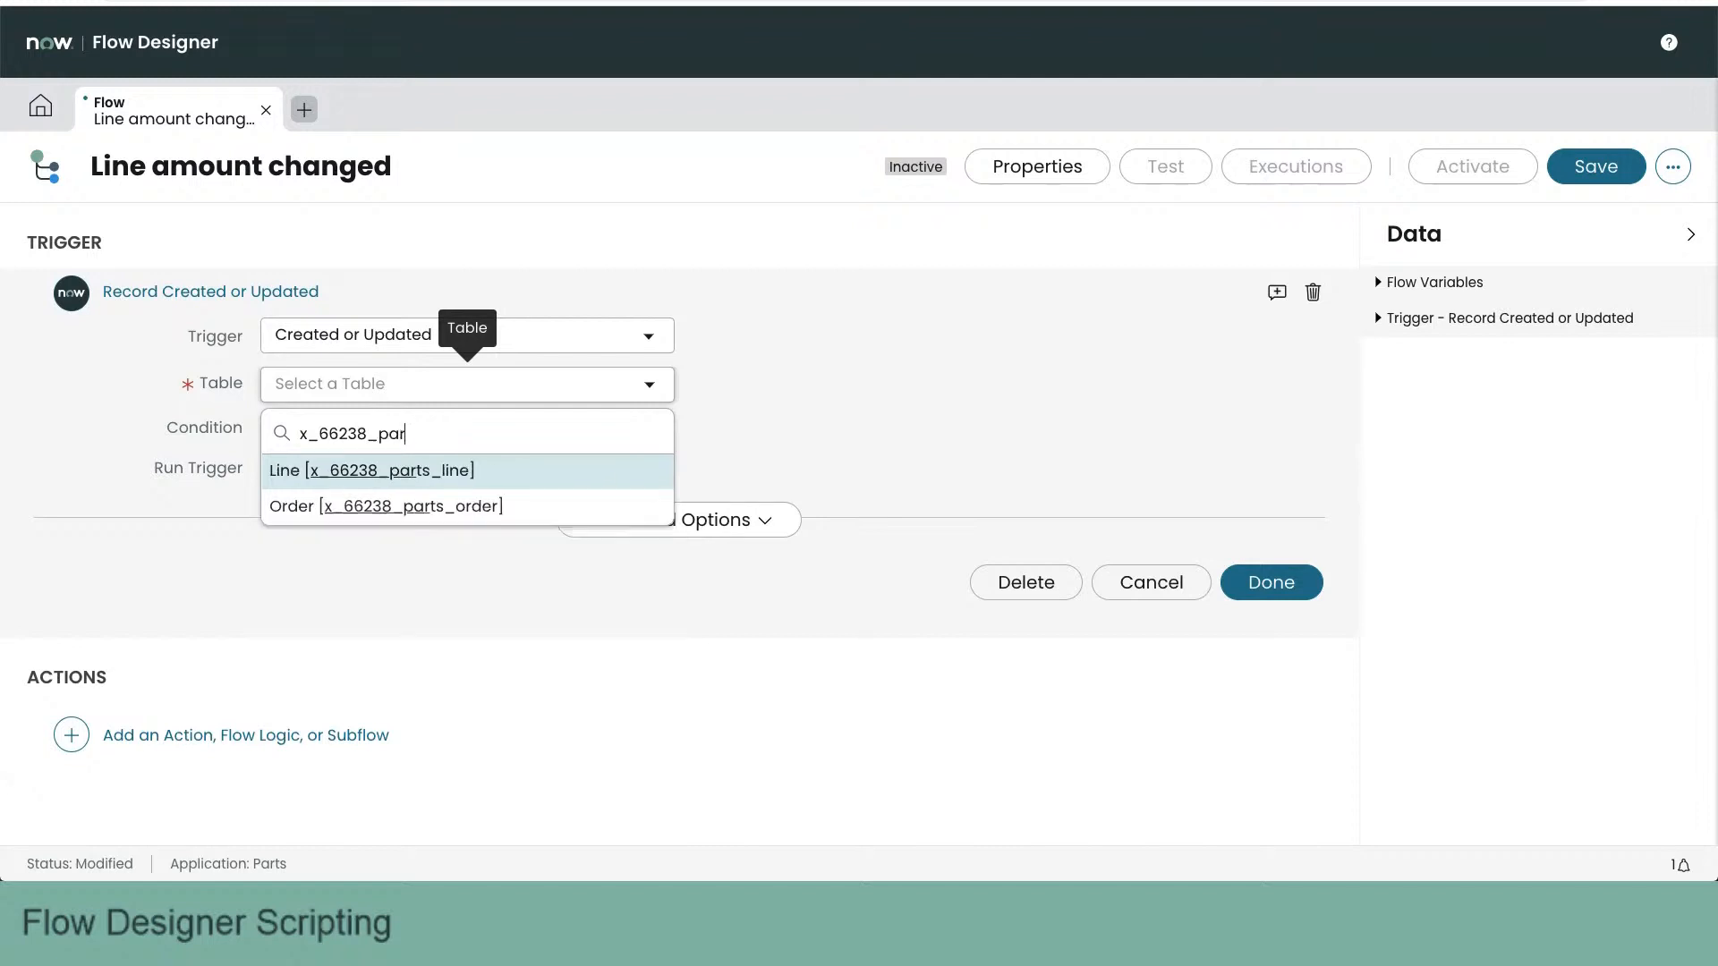
pyautogui.write('r')
pyautogui.click(458, 471)
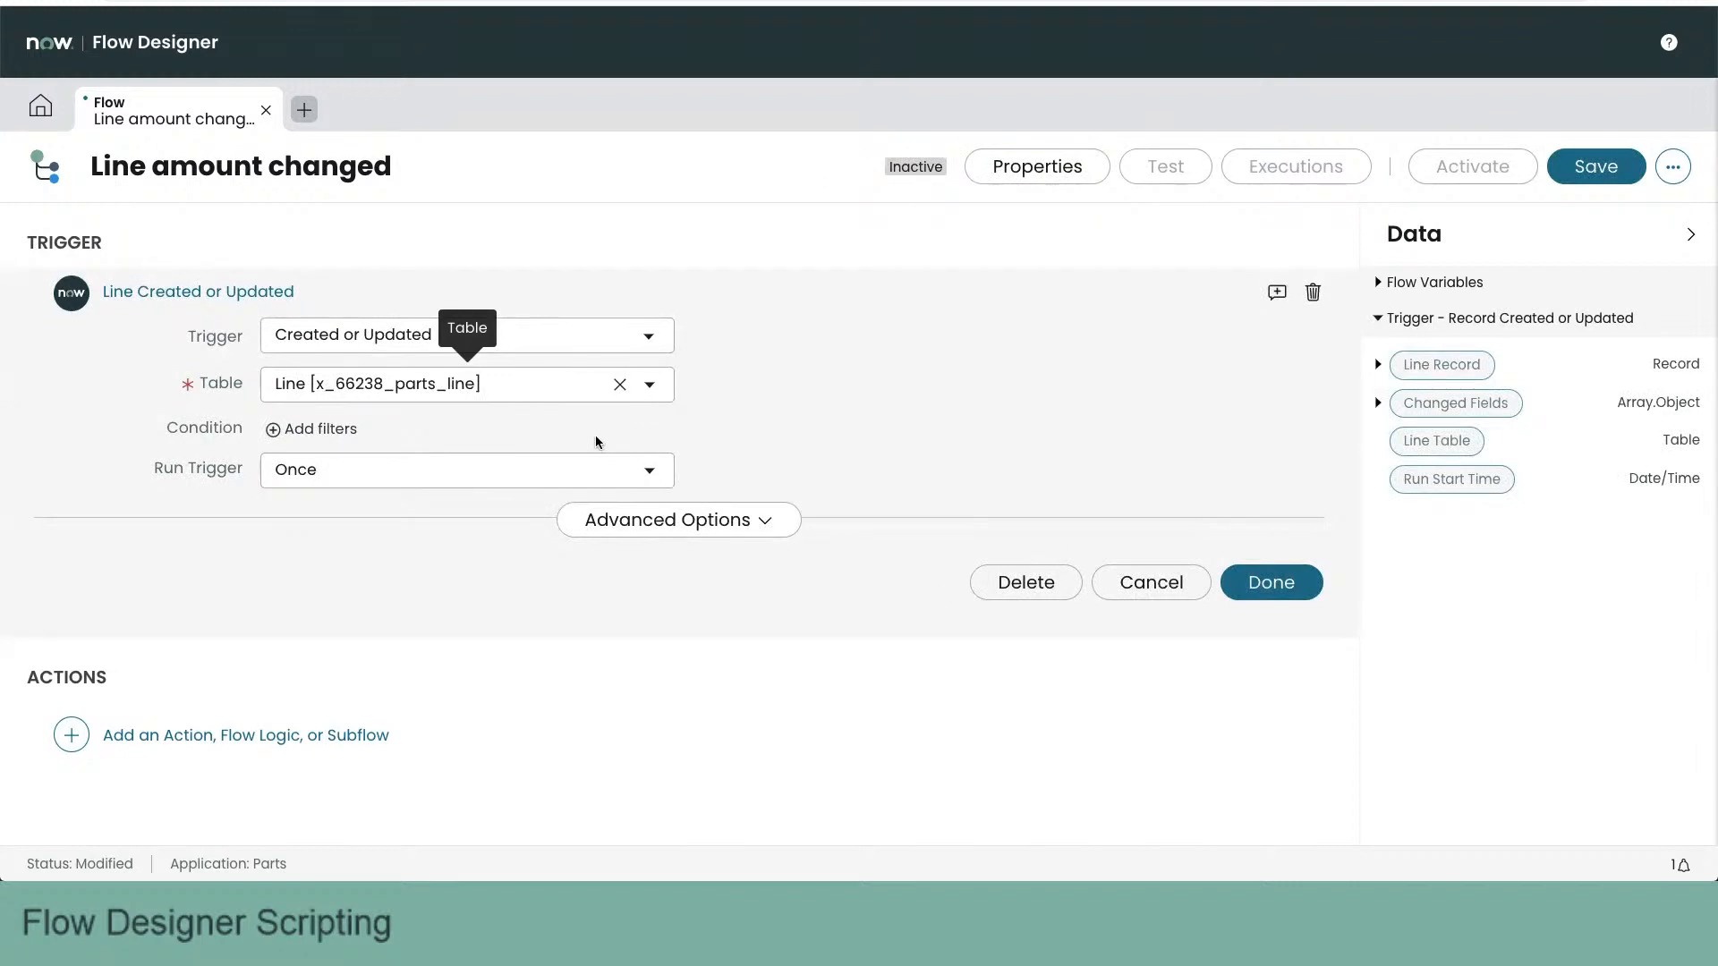
# - Add a trigger condition that fires when the Qty field changes
pyautogui.click(274, 430)
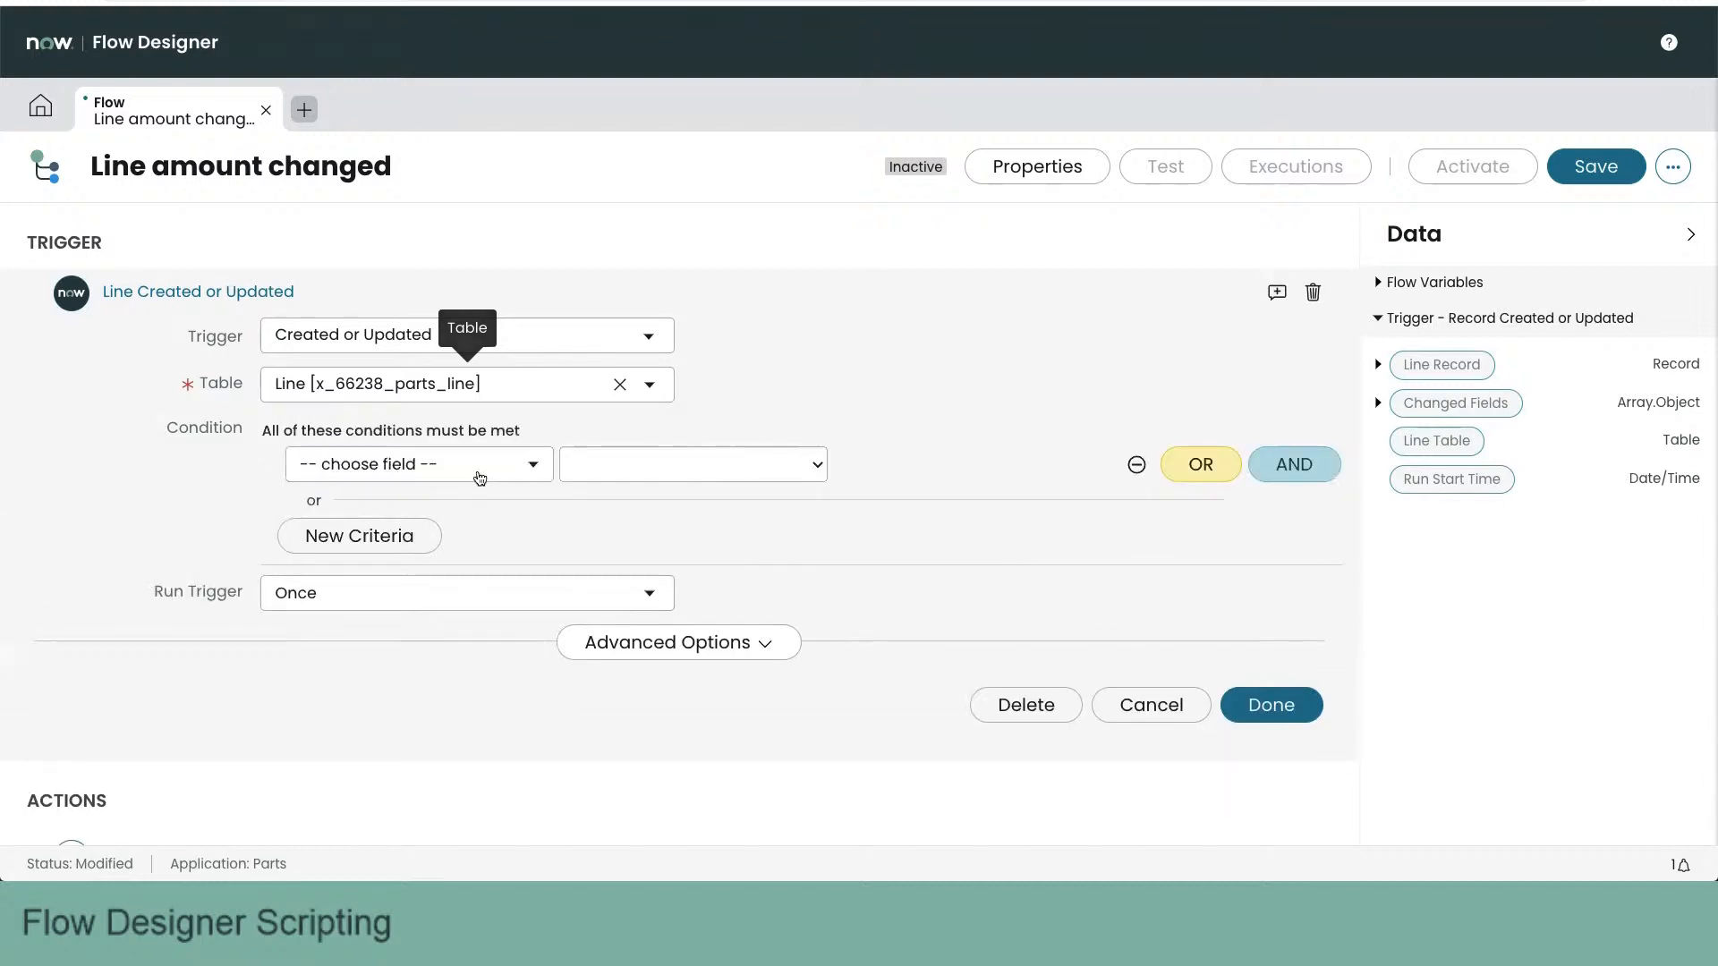
pyautogui.click(430, 466)
pyautogui.write('qt')
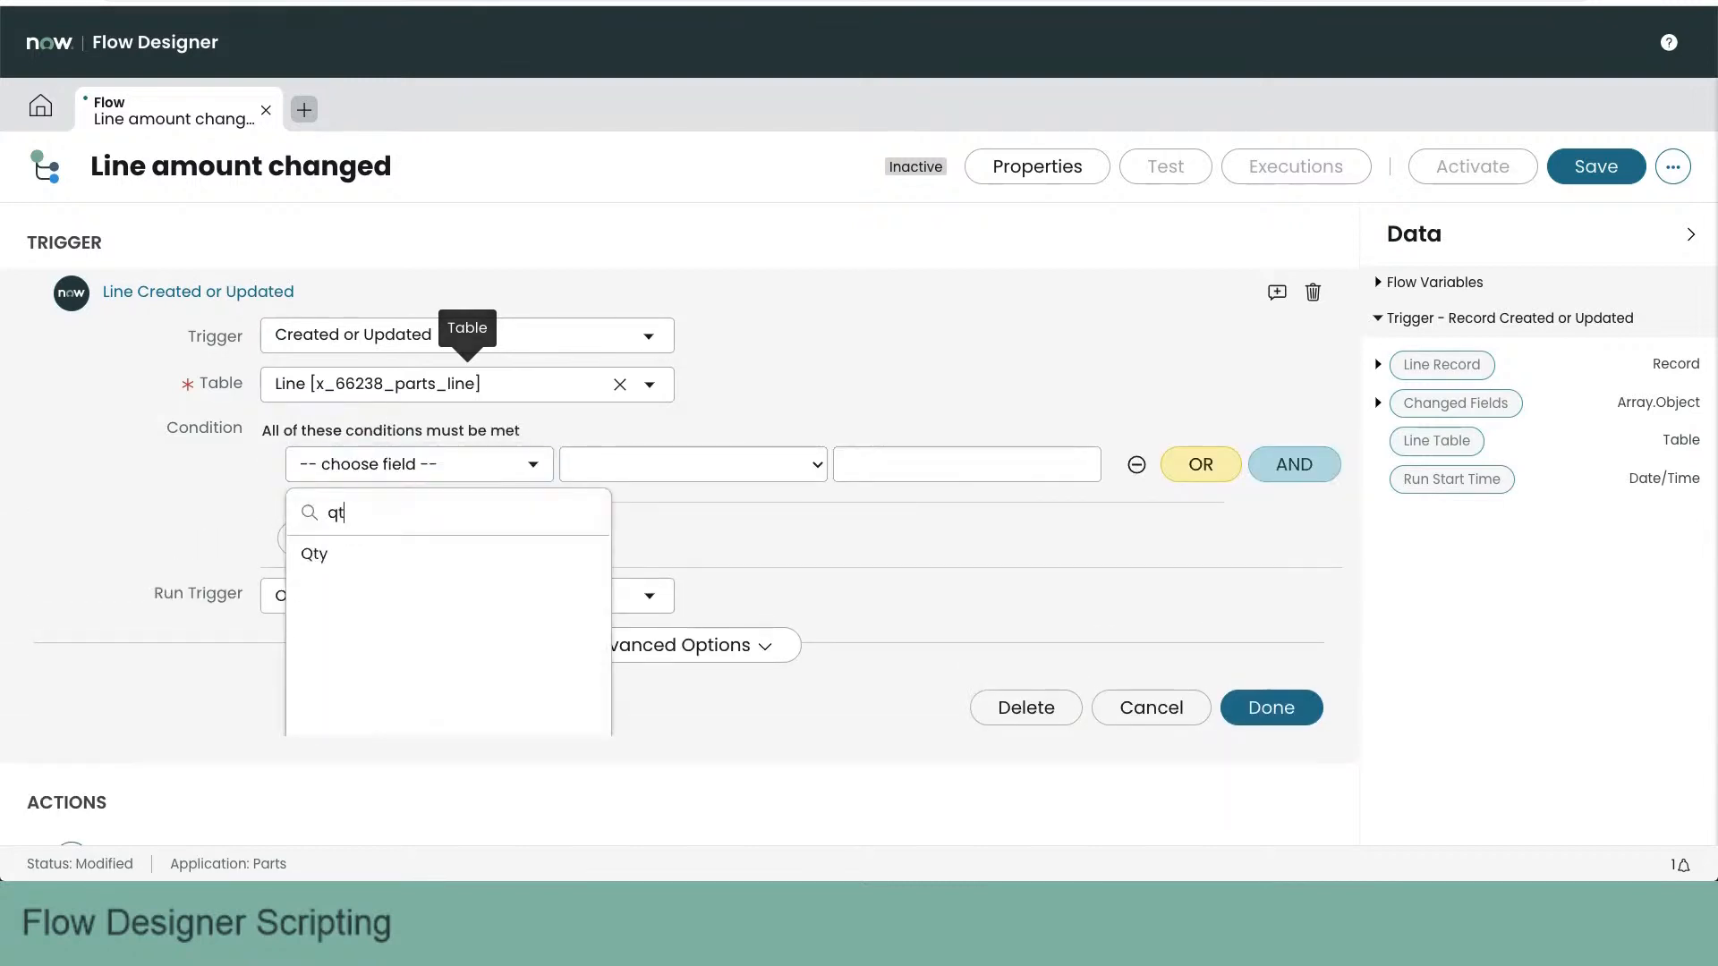
pyautogui.click(413, 551)
pyautogui.click(631, 460)
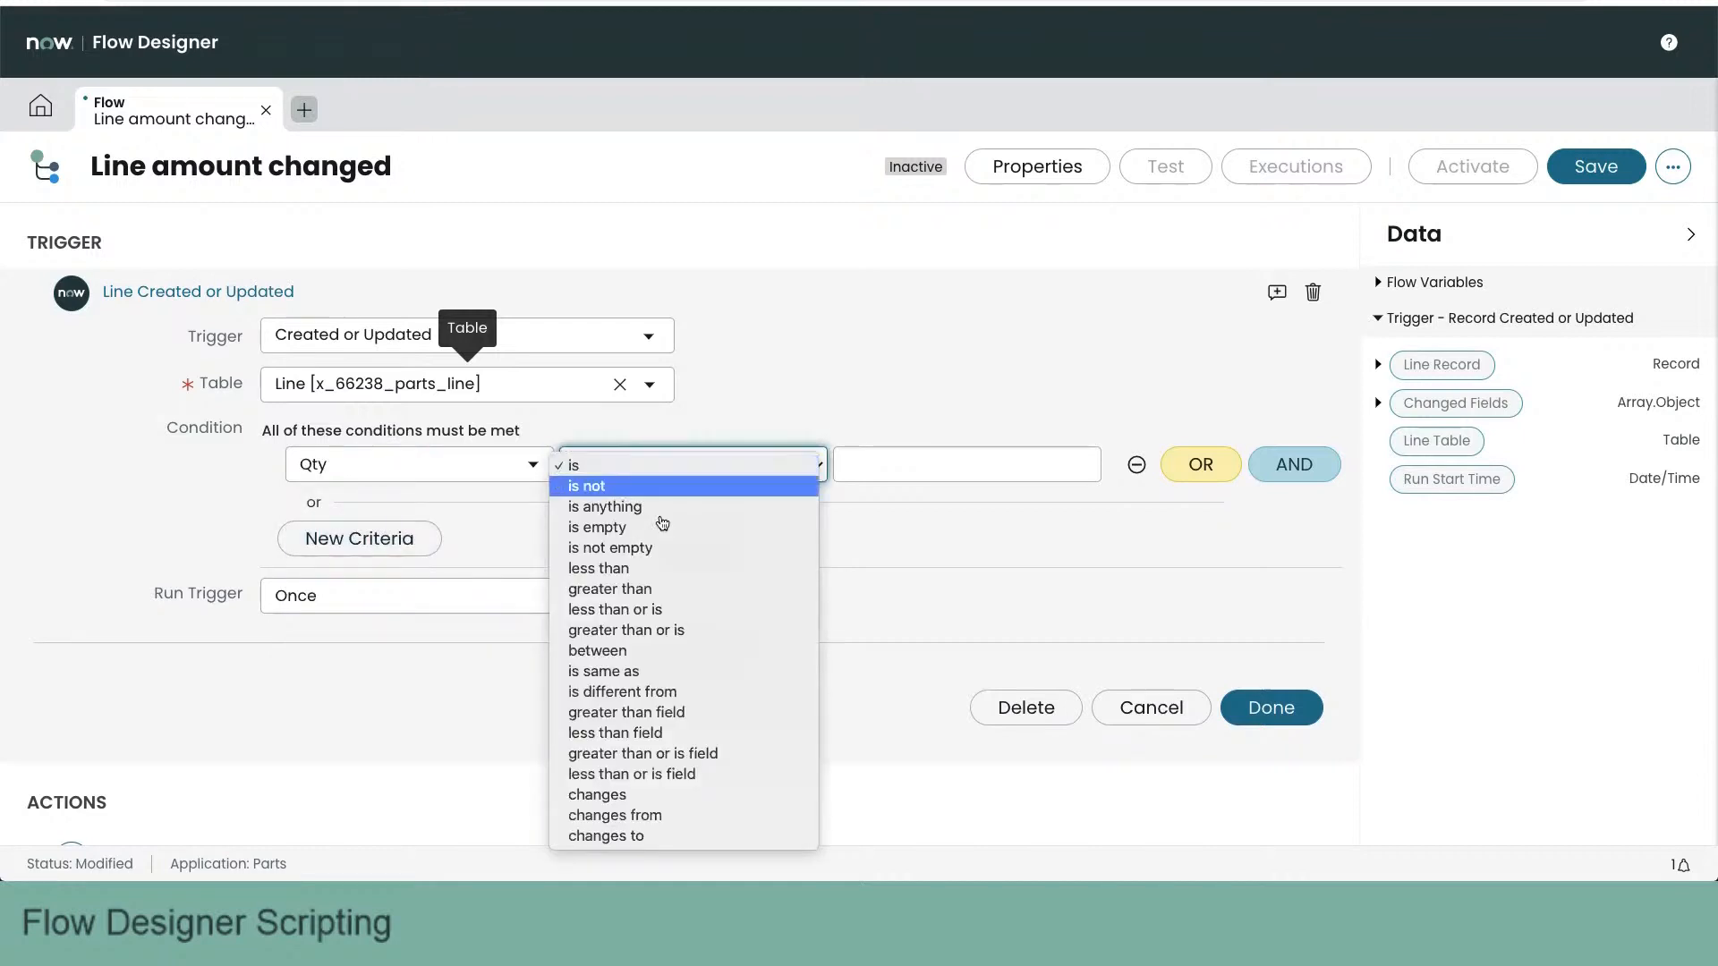
pyautogui.click(690, 796)
# - Add an OR condition to the trigger for when the Price field changes
pyautogui.click(1200, 464)
pyautogui.click(429, 517)
pyautogui.write('pr')
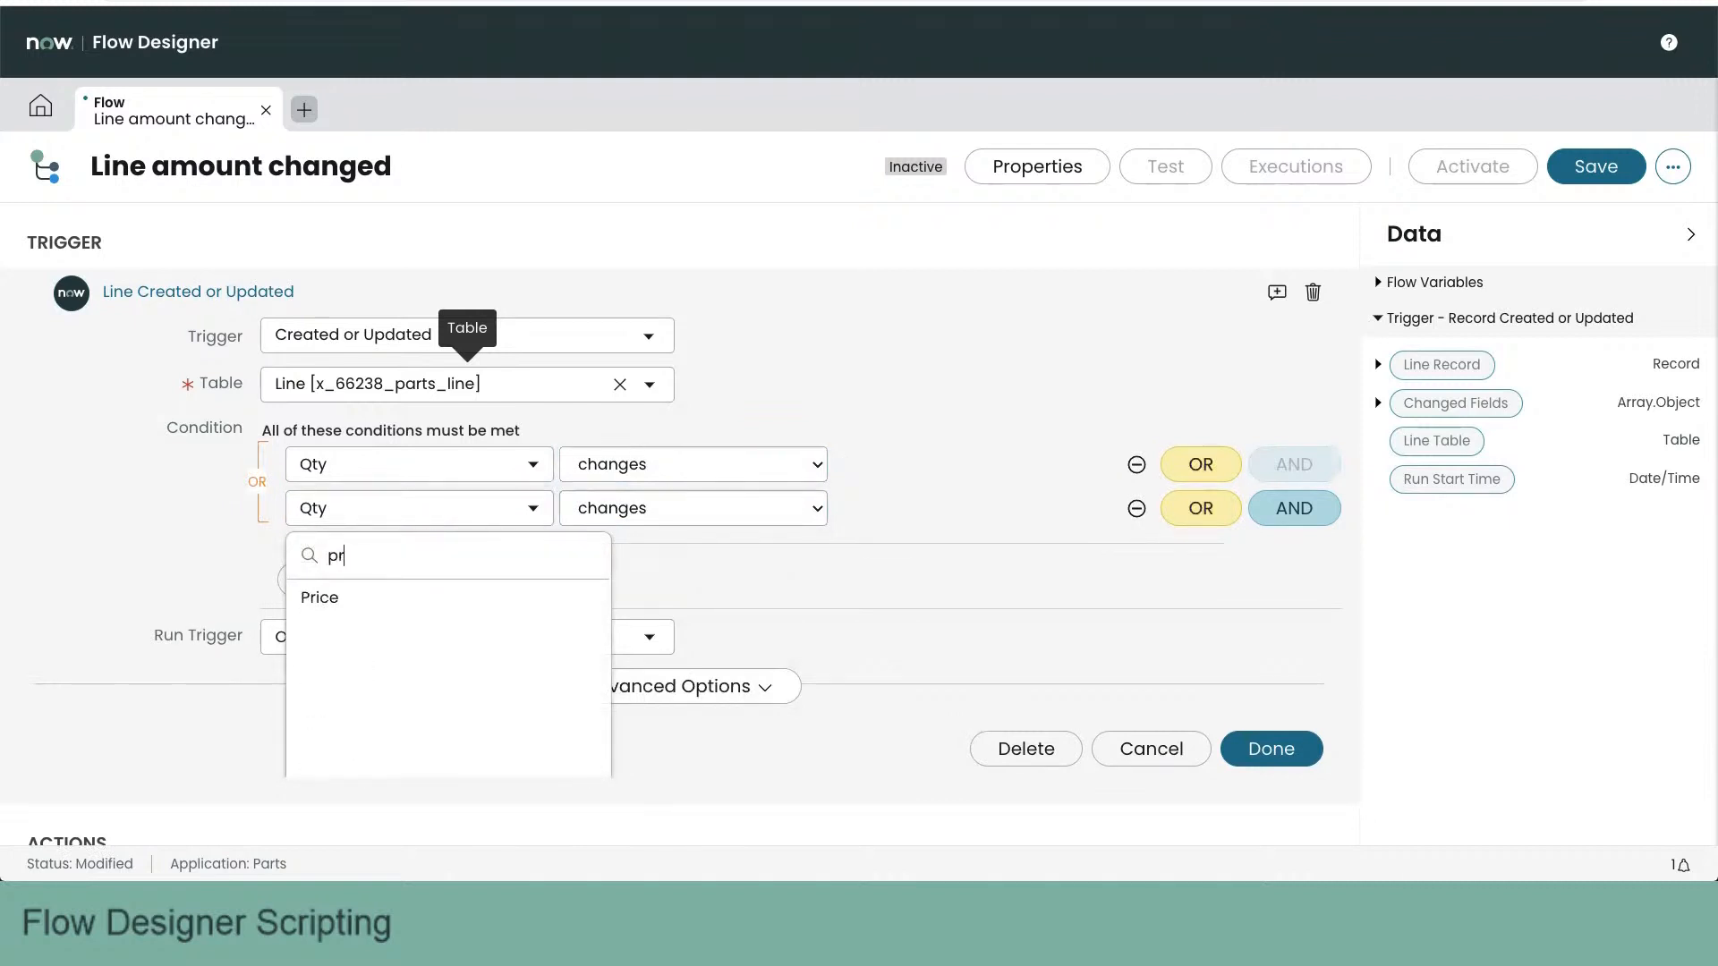
pyautogui.click(340, 595)
pyautogui.click(717, 501)
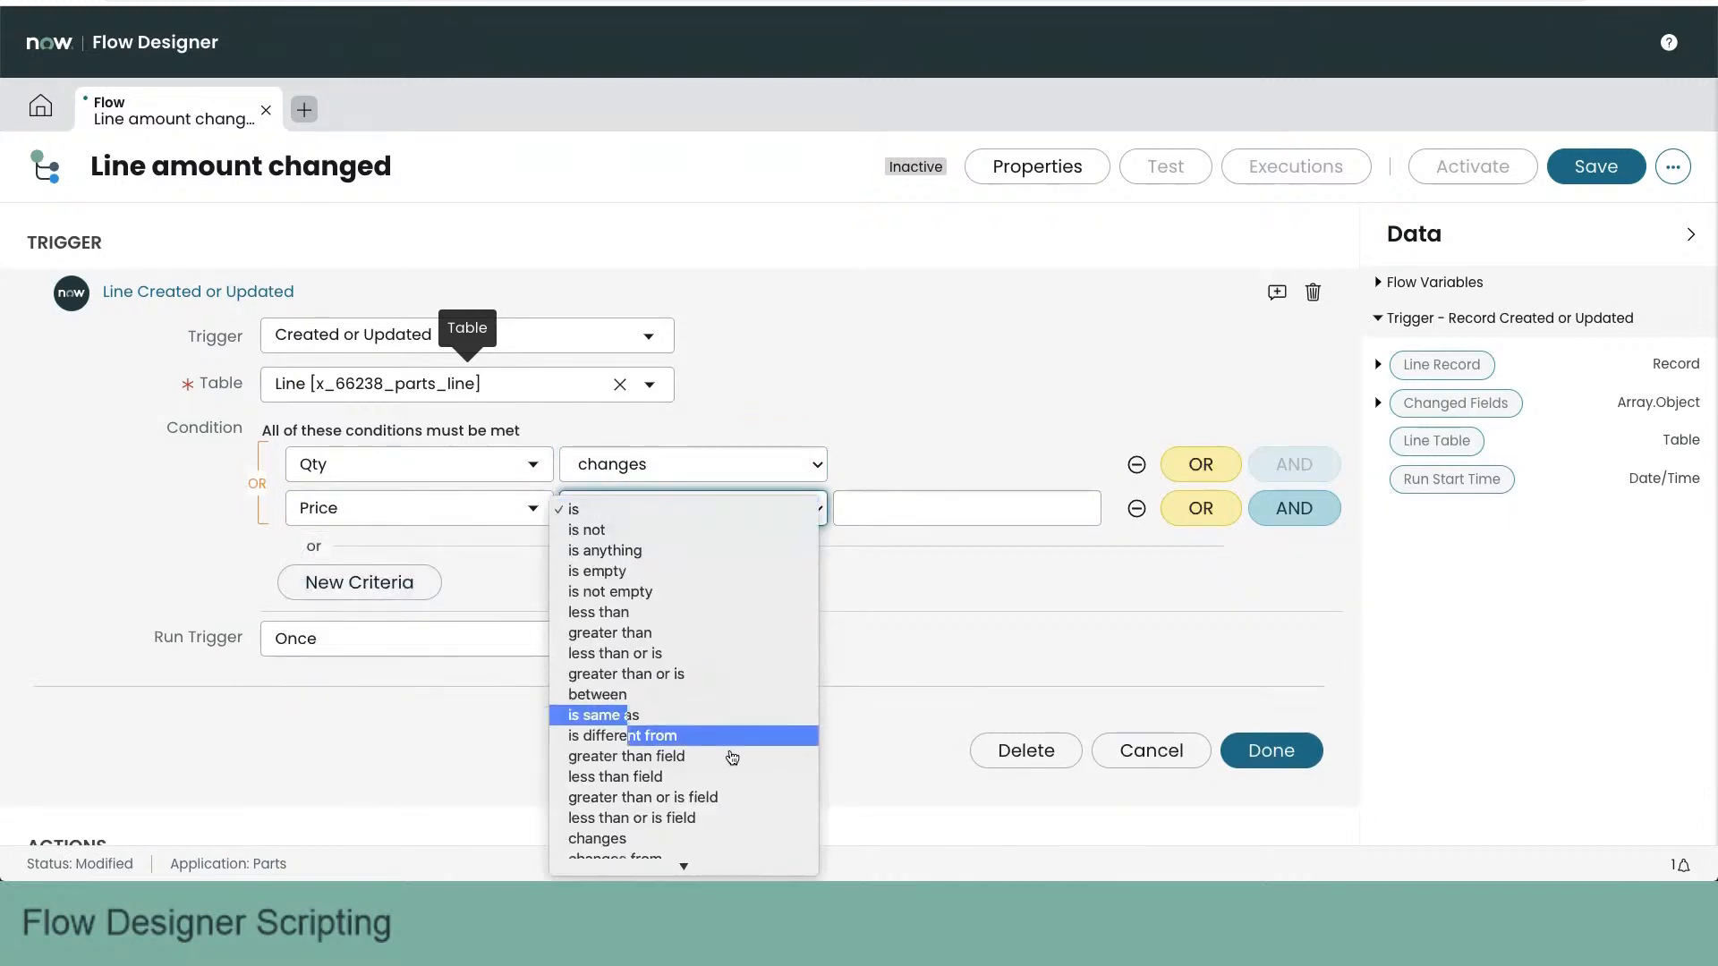
pyautogui.click(729, 839)
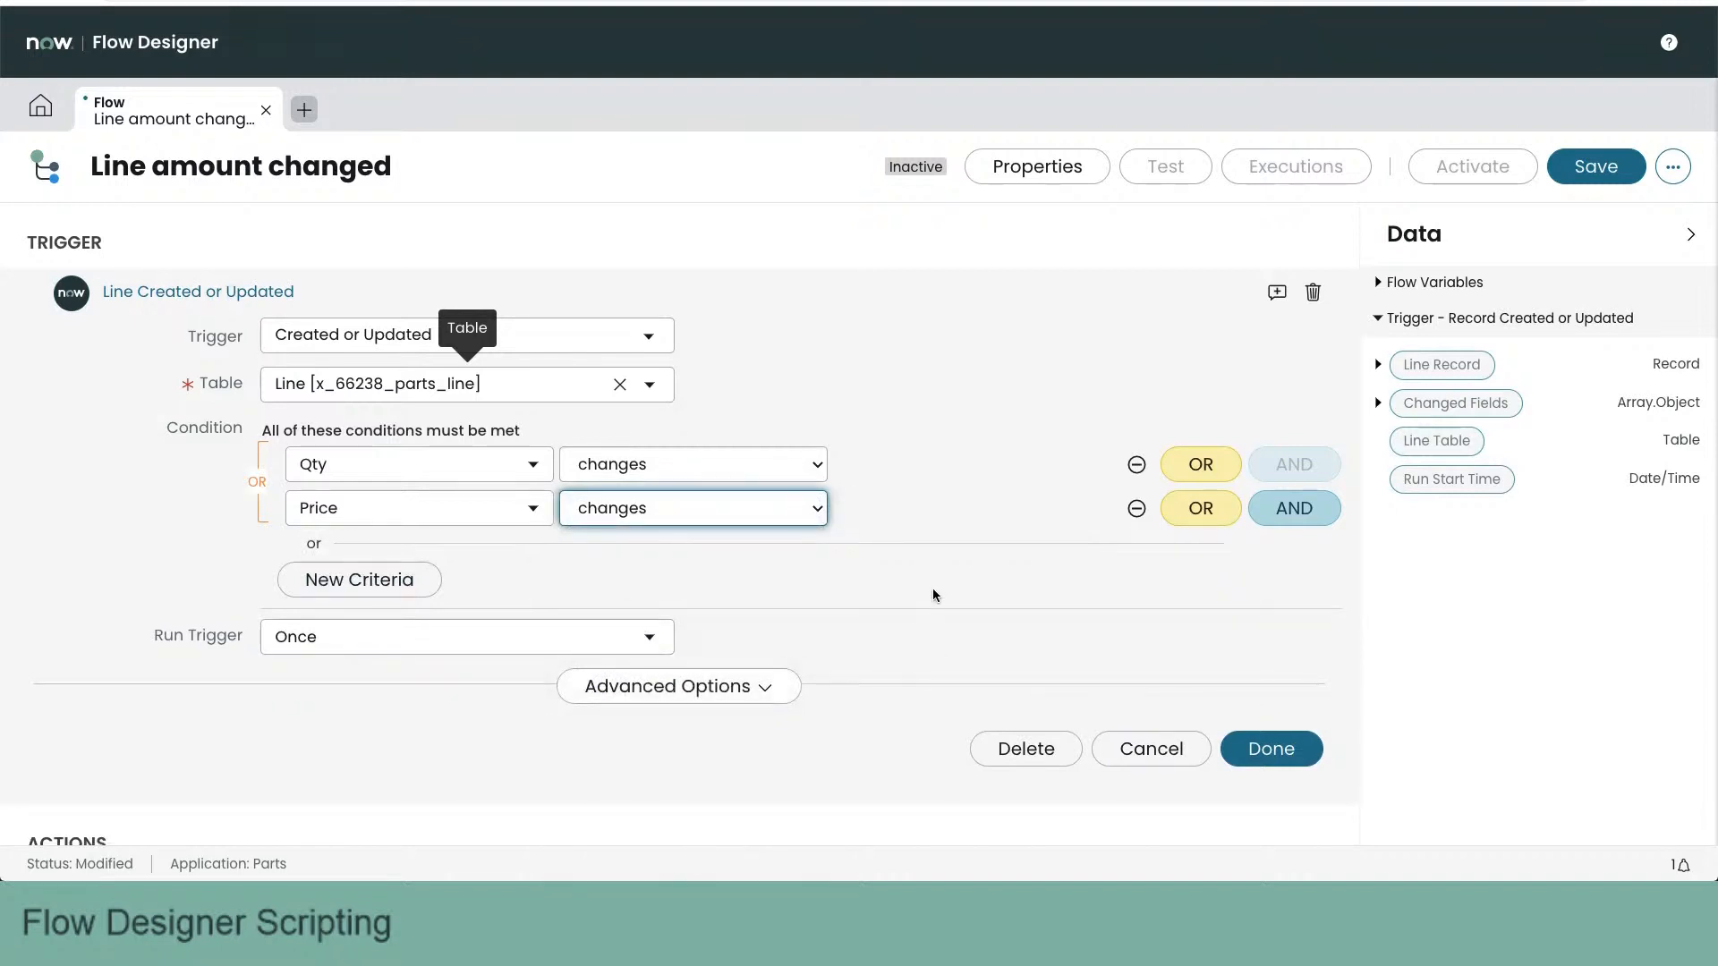
pyautogui.scroll(-1, 933, 587)
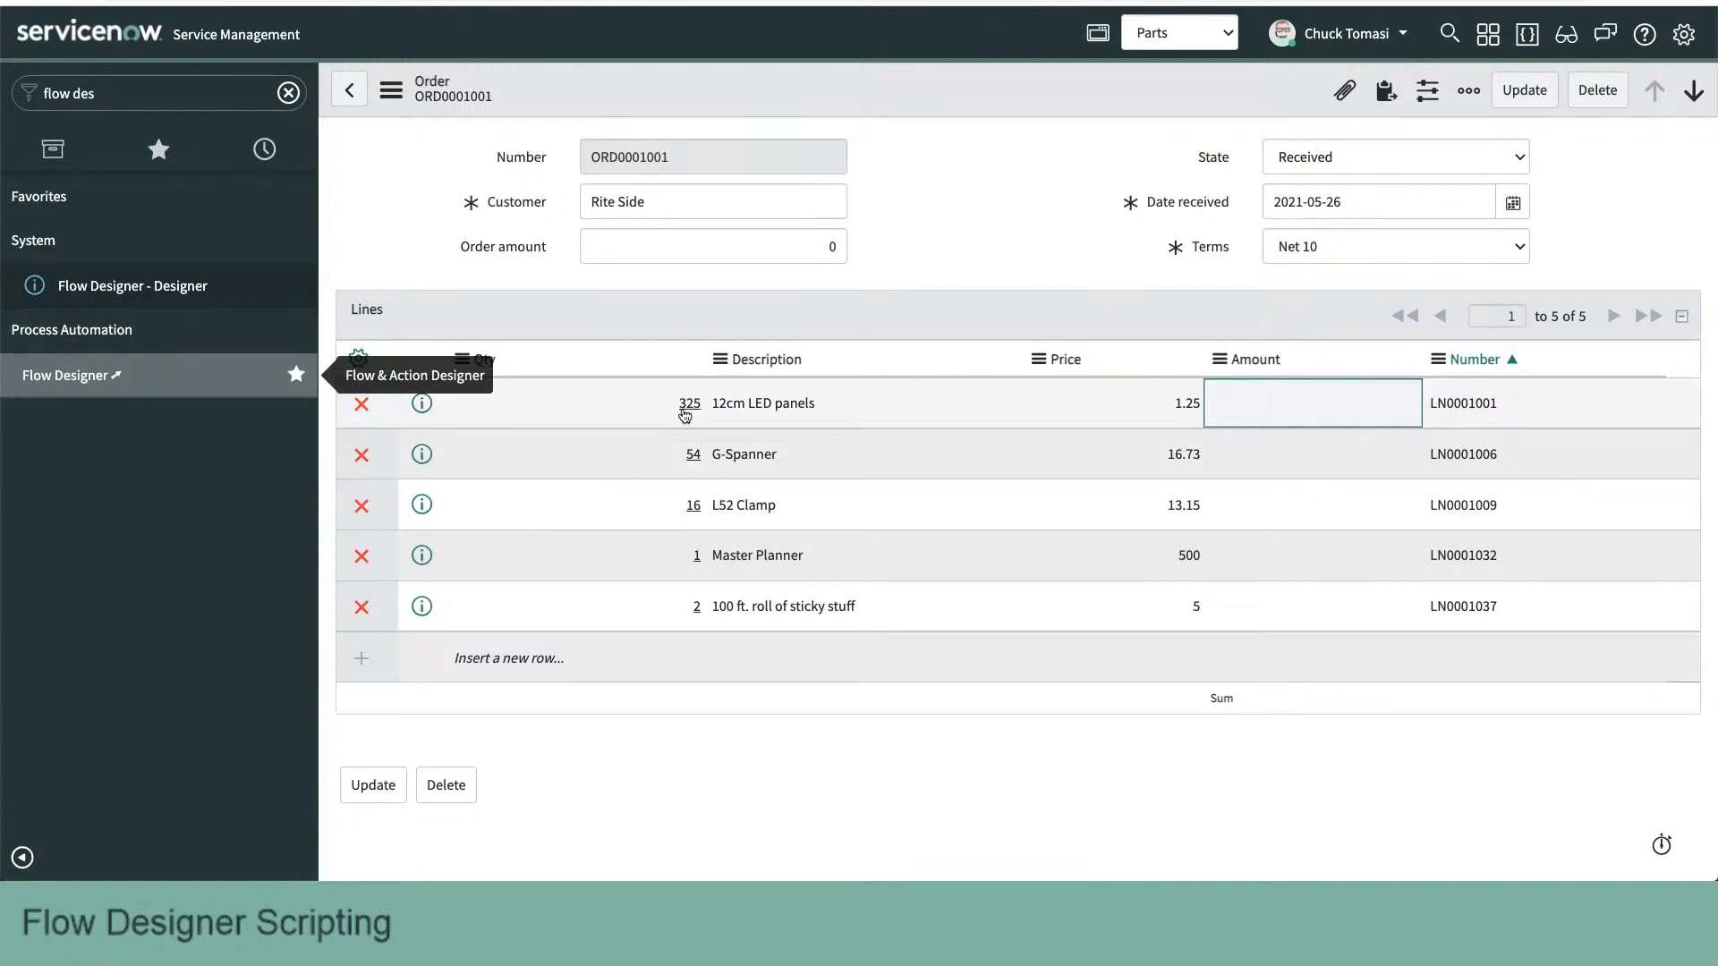
# - Switch to the order in ServiceNow, view the record of the 12cm LED panels line, and return to the order
pyautogui.click(689, 403)
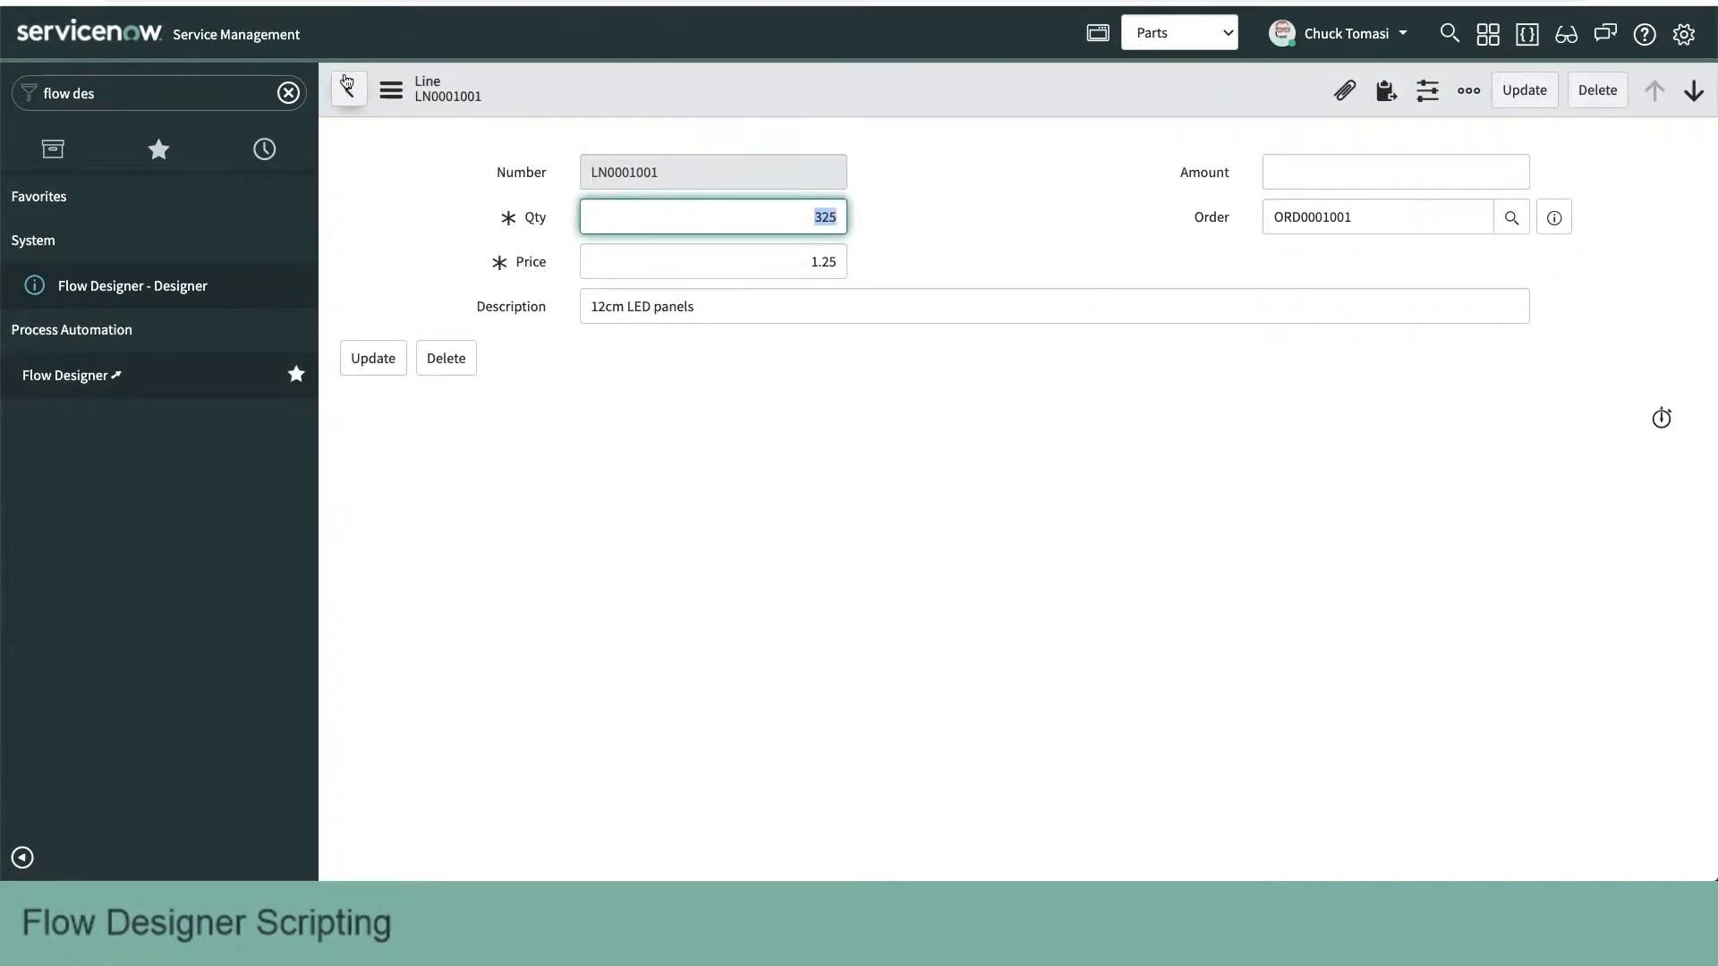
pyautogui.click(349, 89)
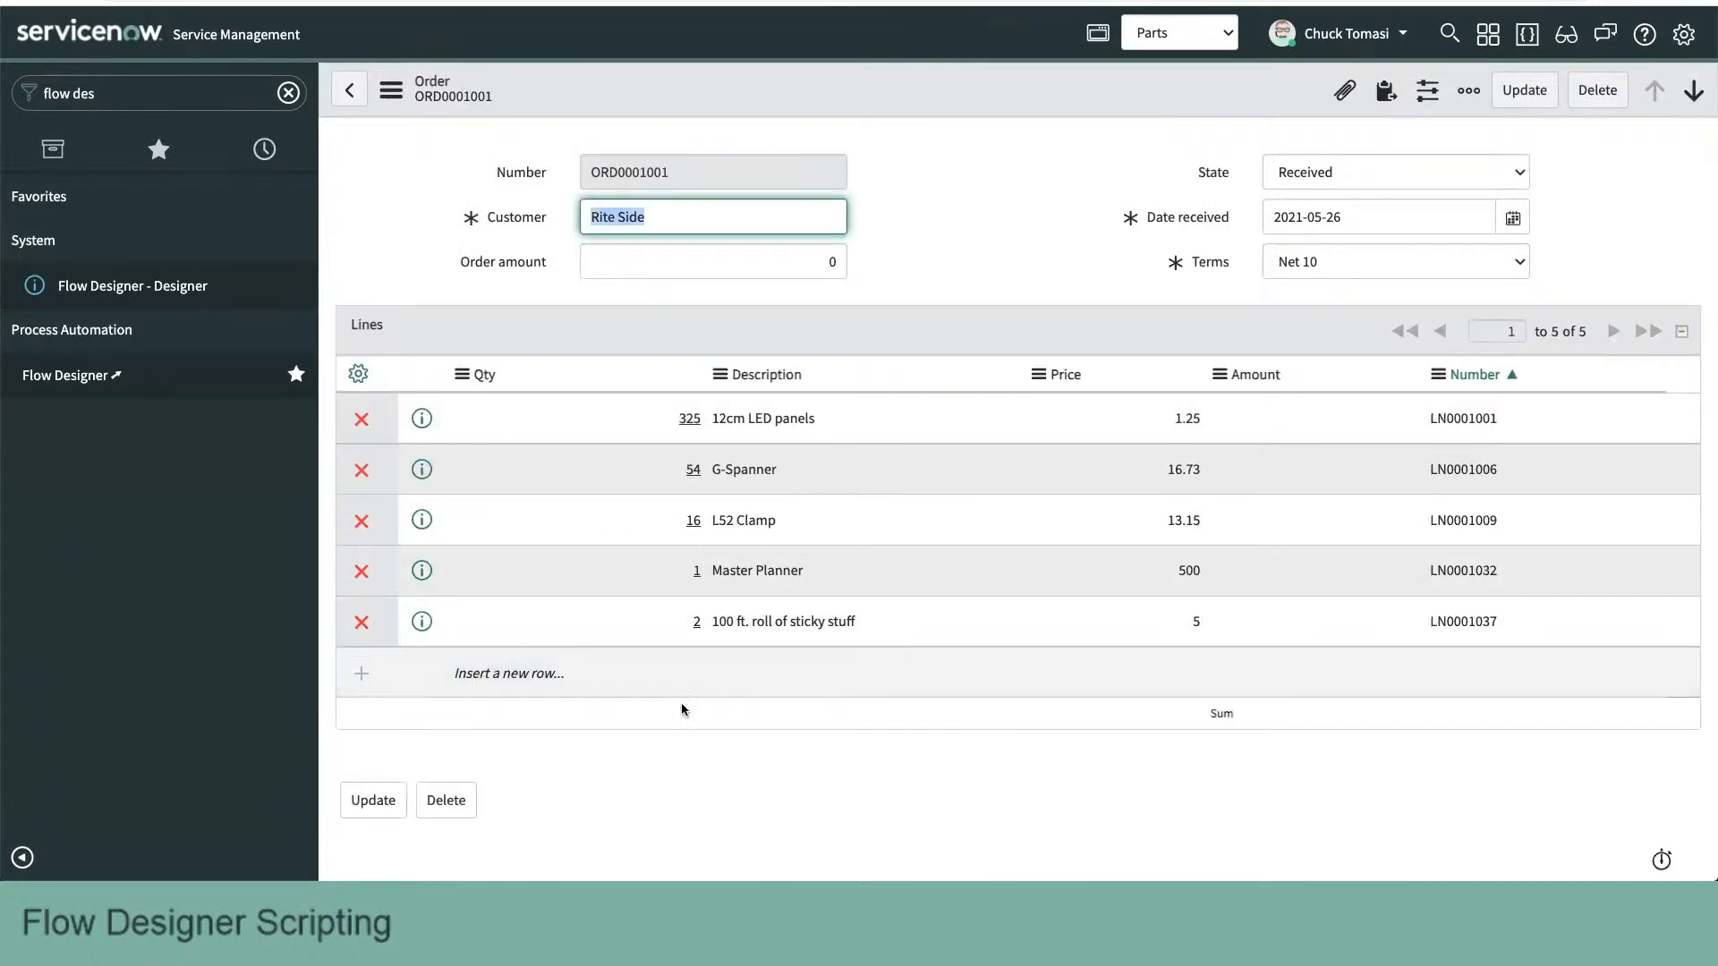
# - Insert an order line with the description "Nothing here", leaving quantity and price empty, and save the order
pyautogui.click(658, 673)
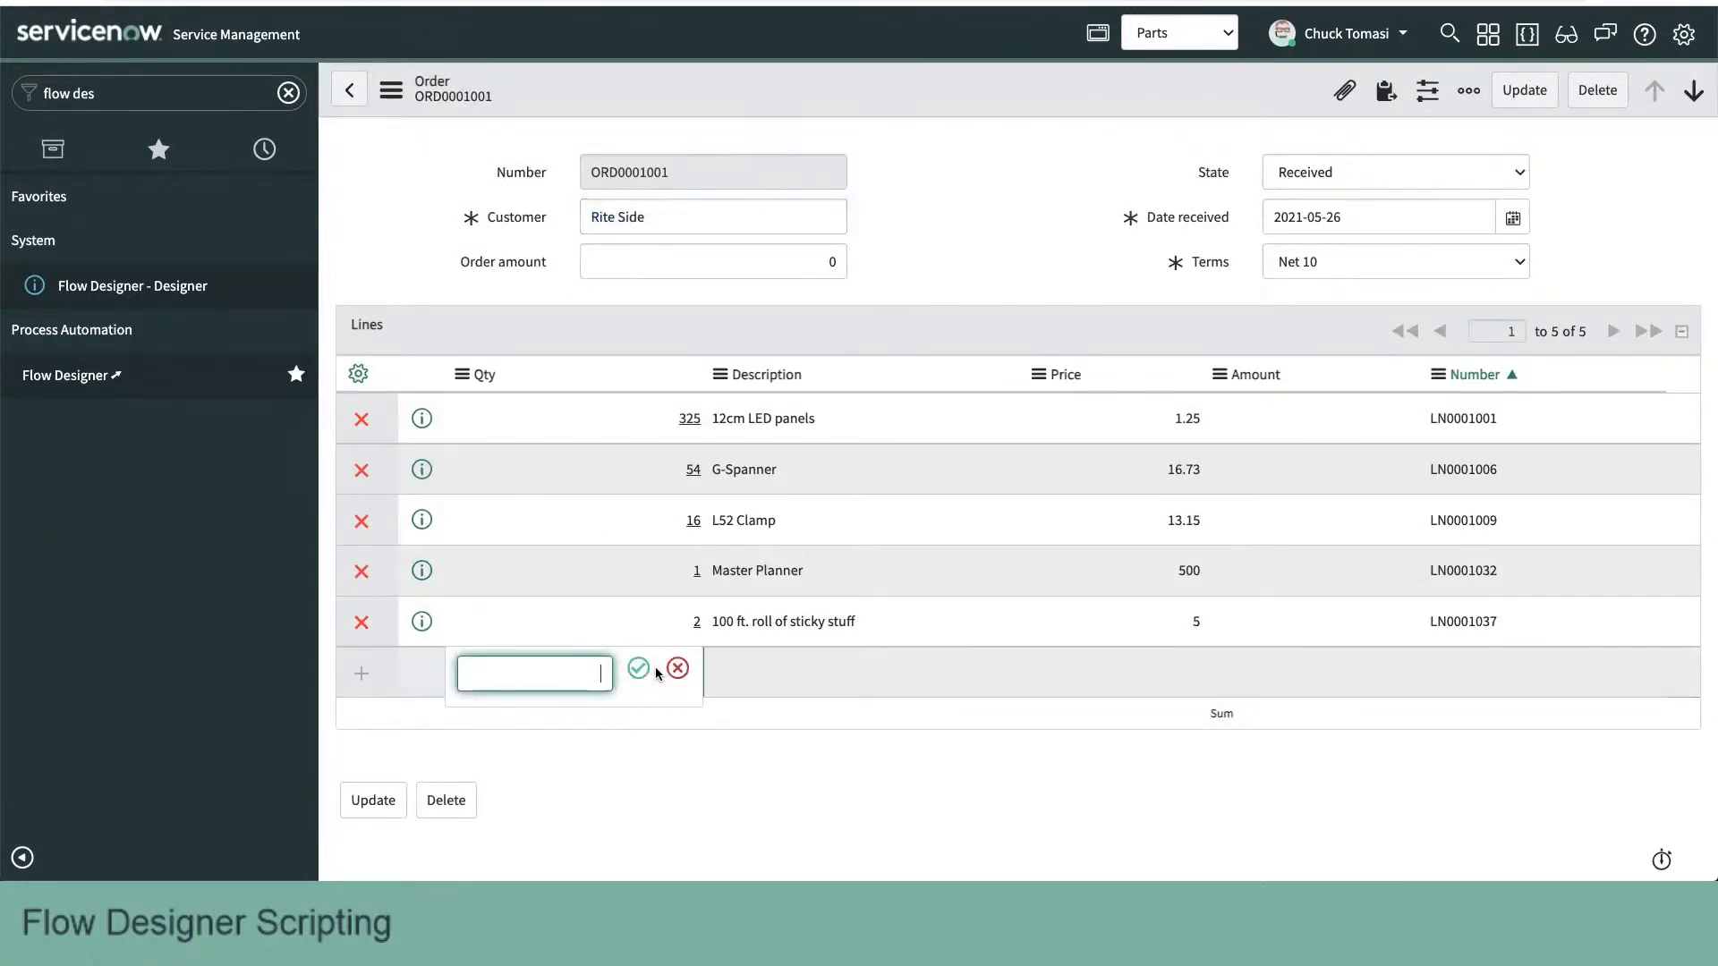
pyautogui.click(688, 671)
pyautogui.click(804, 681)
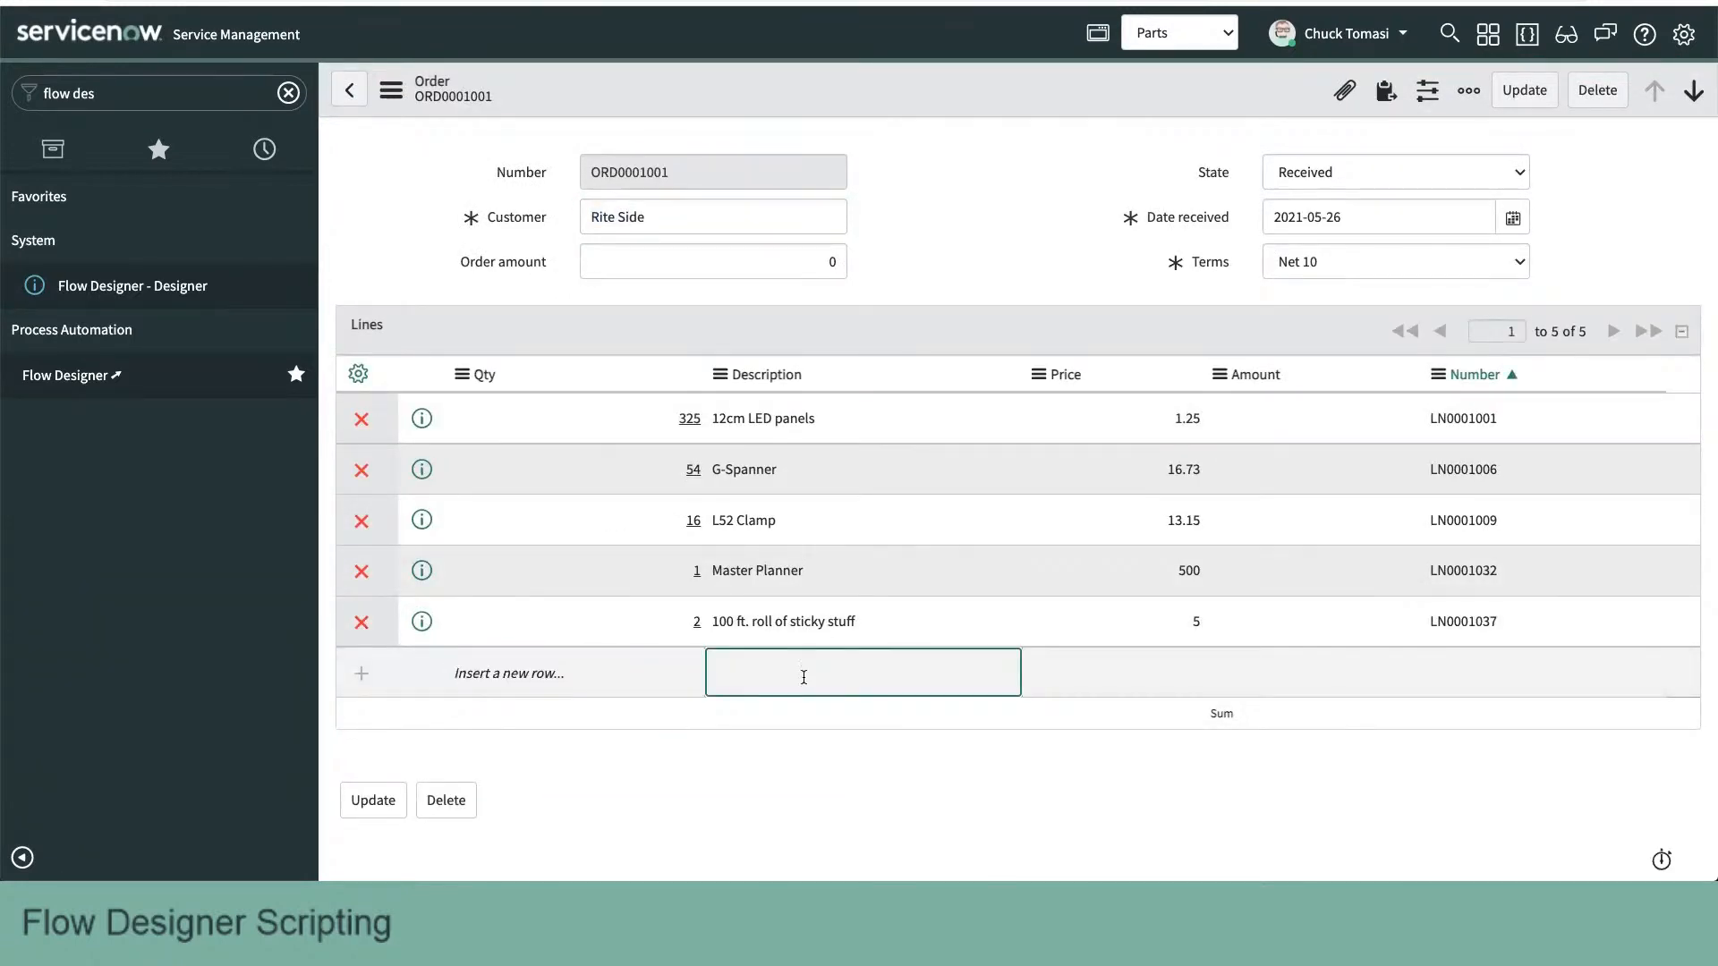
pyautogui.click(804, 677)
pyautogui.write('Nothing here')
pyautogui.press('Return')
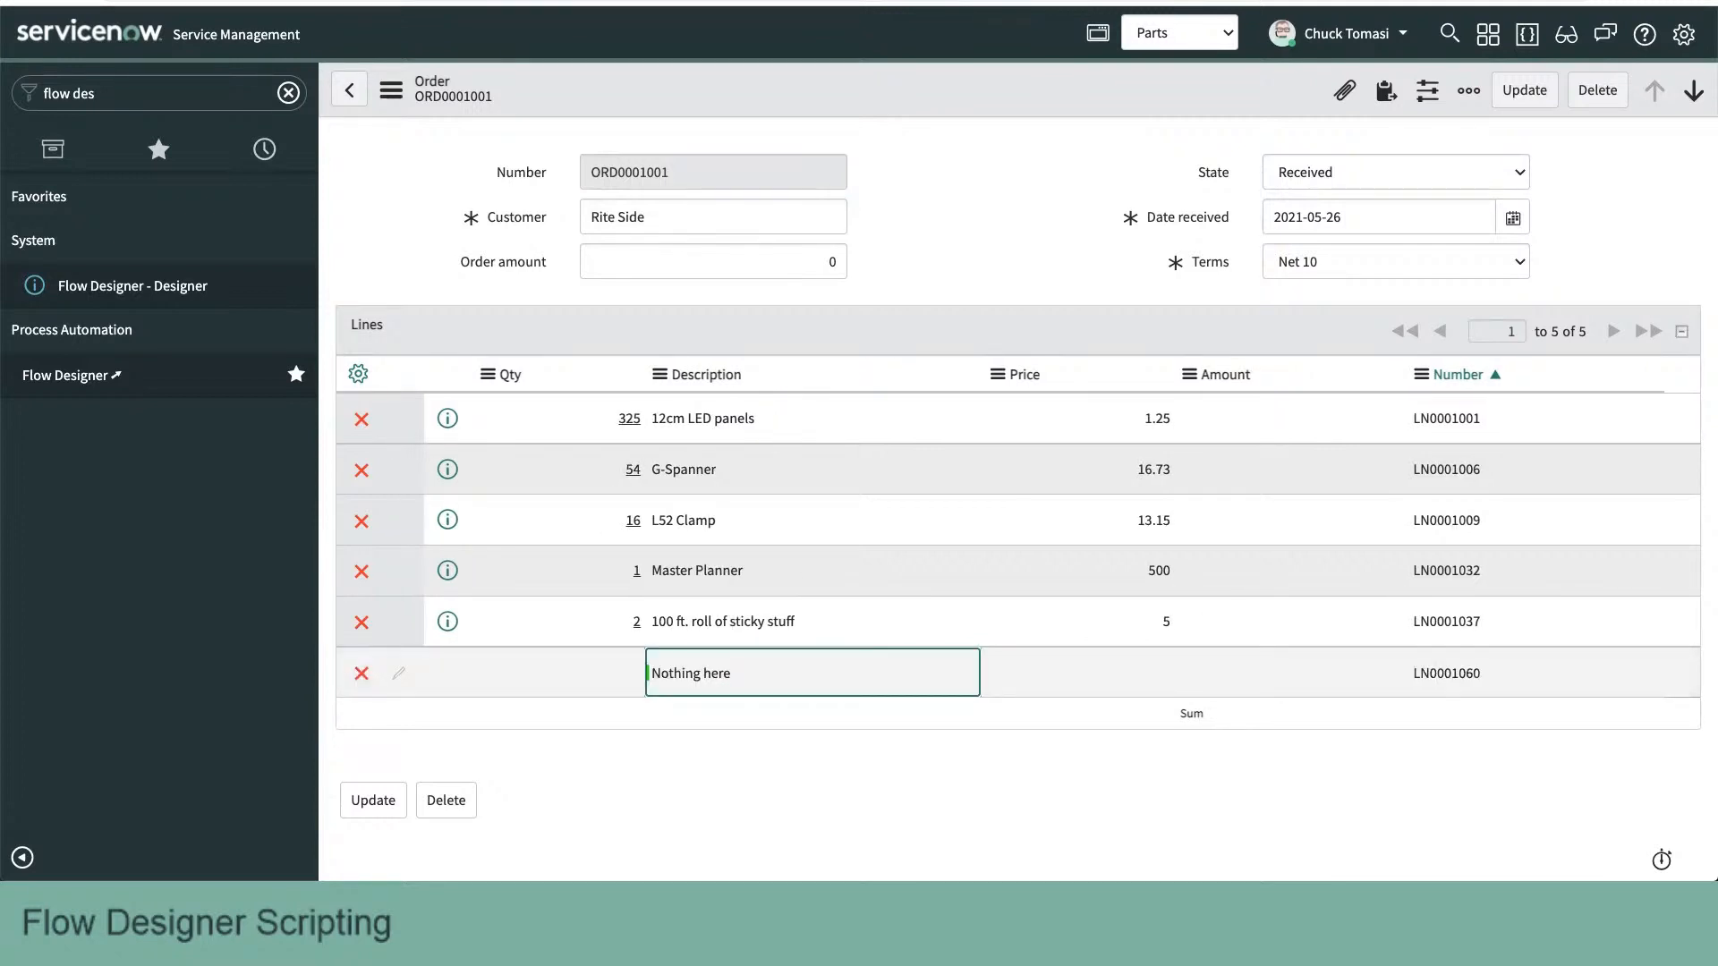
pyautogui.press('Tab')
pyautogui.press('Return')
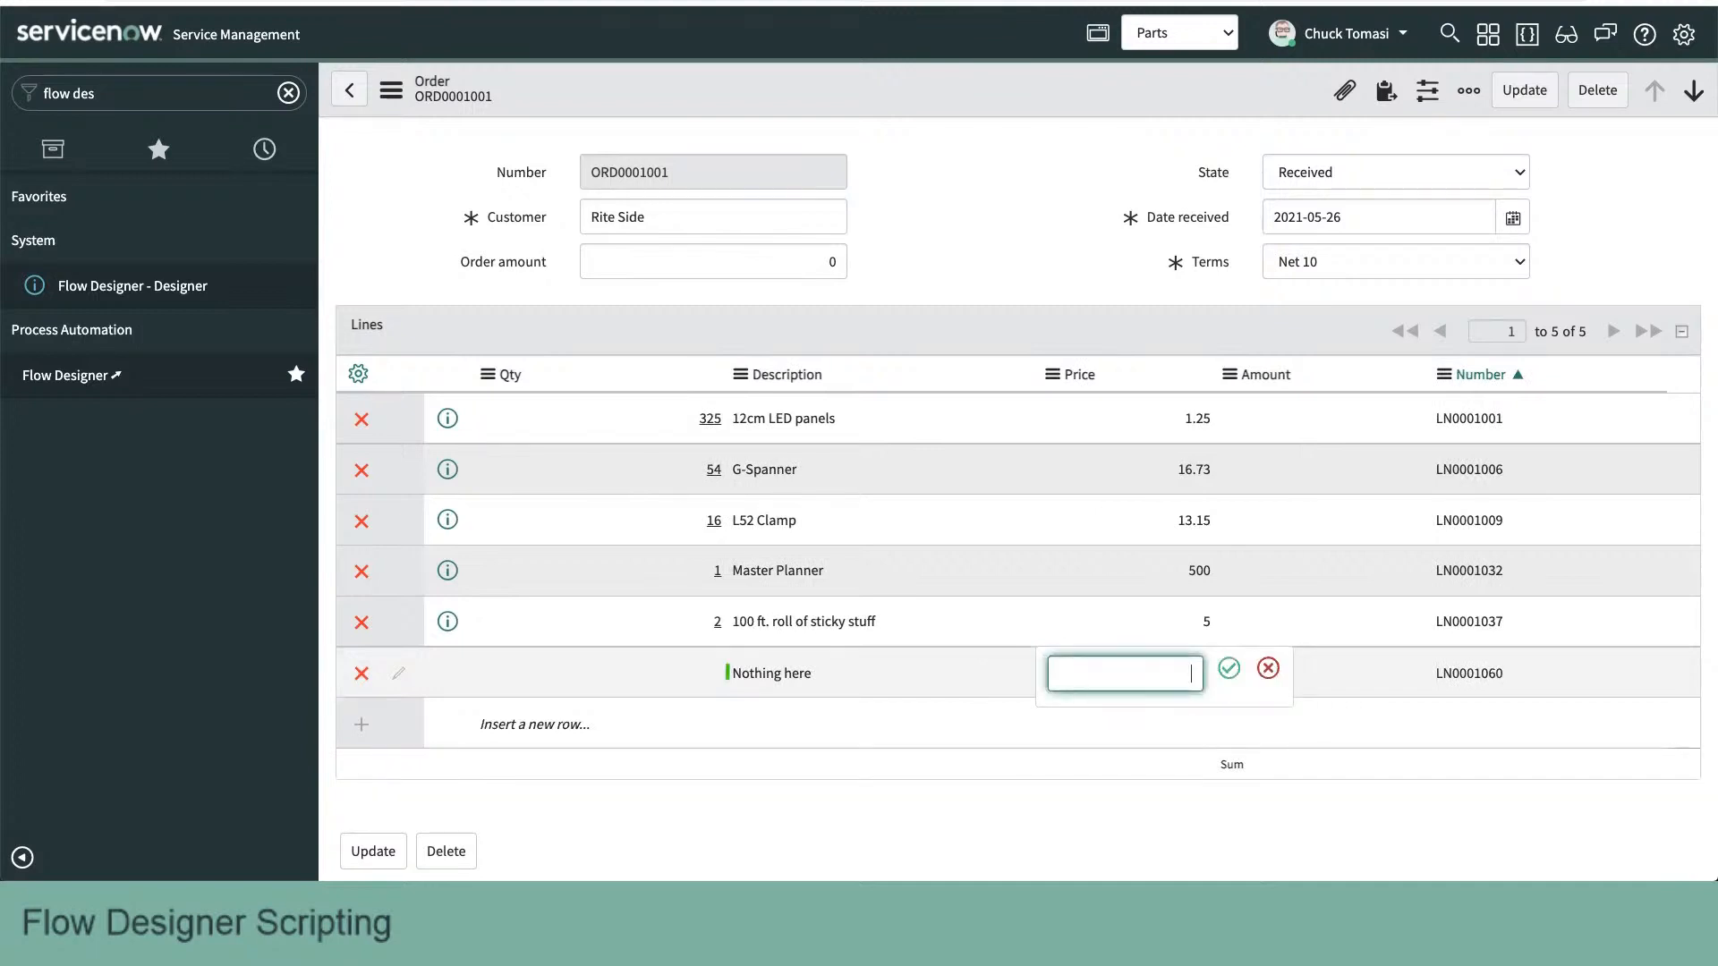
pyautogui.press('Escape')
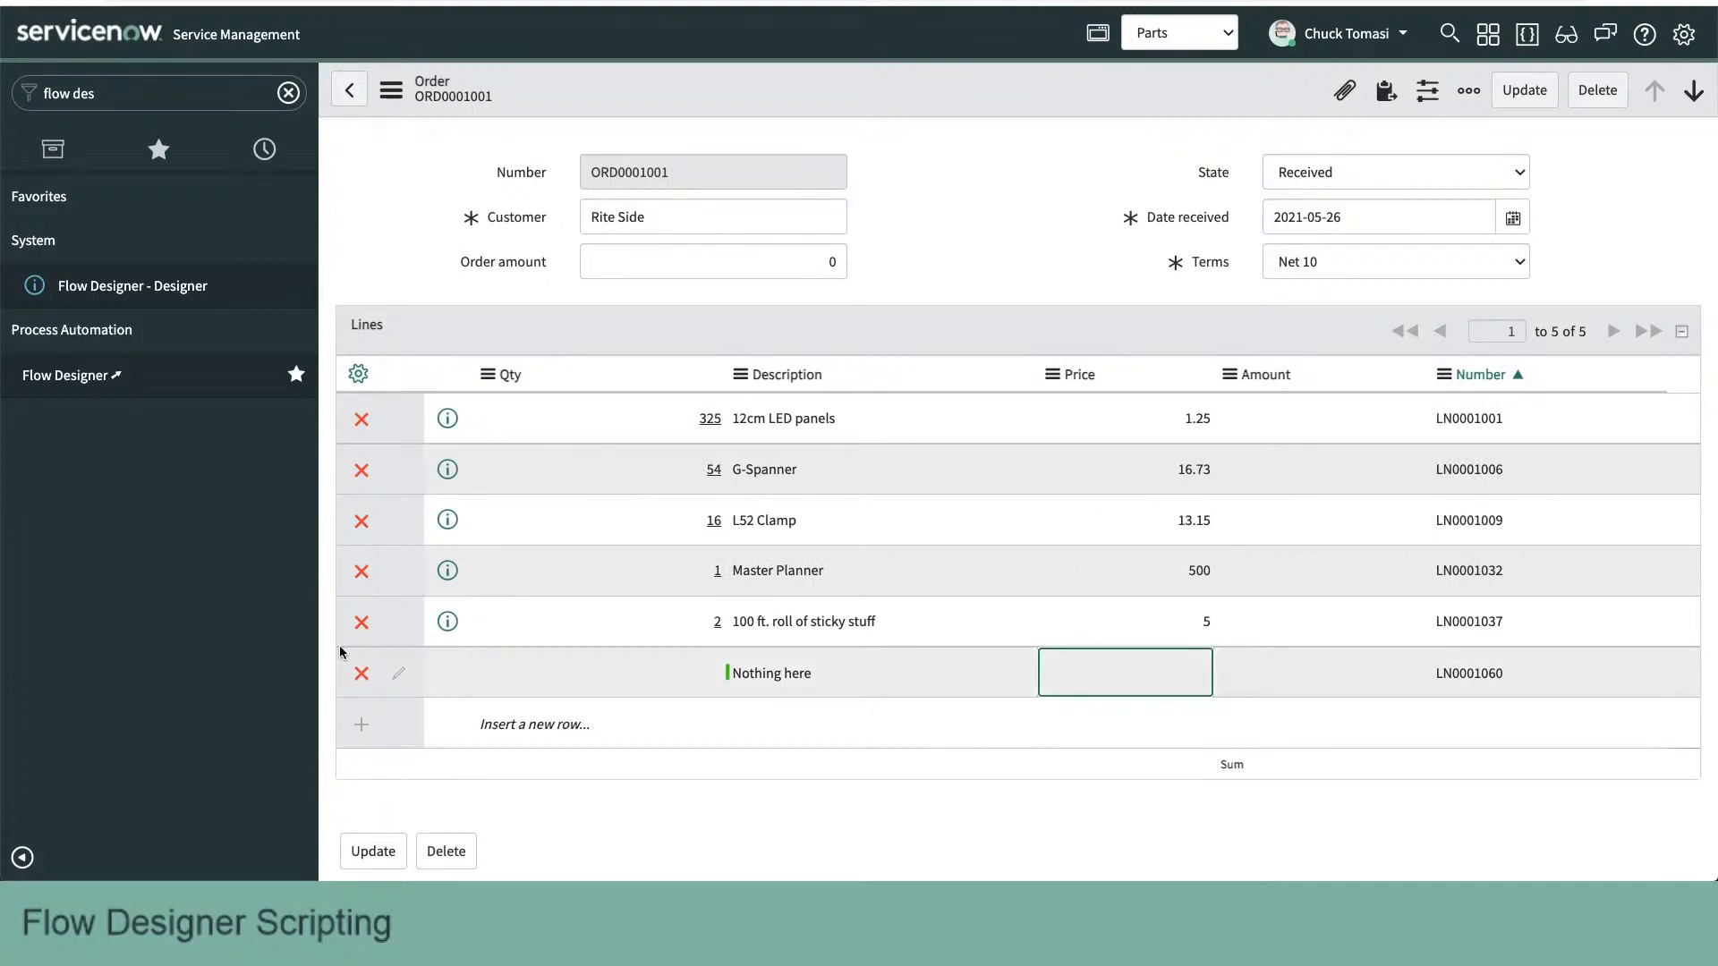
pyautogui.rightClick(911, 95)
pyautogui.click(932, 99)
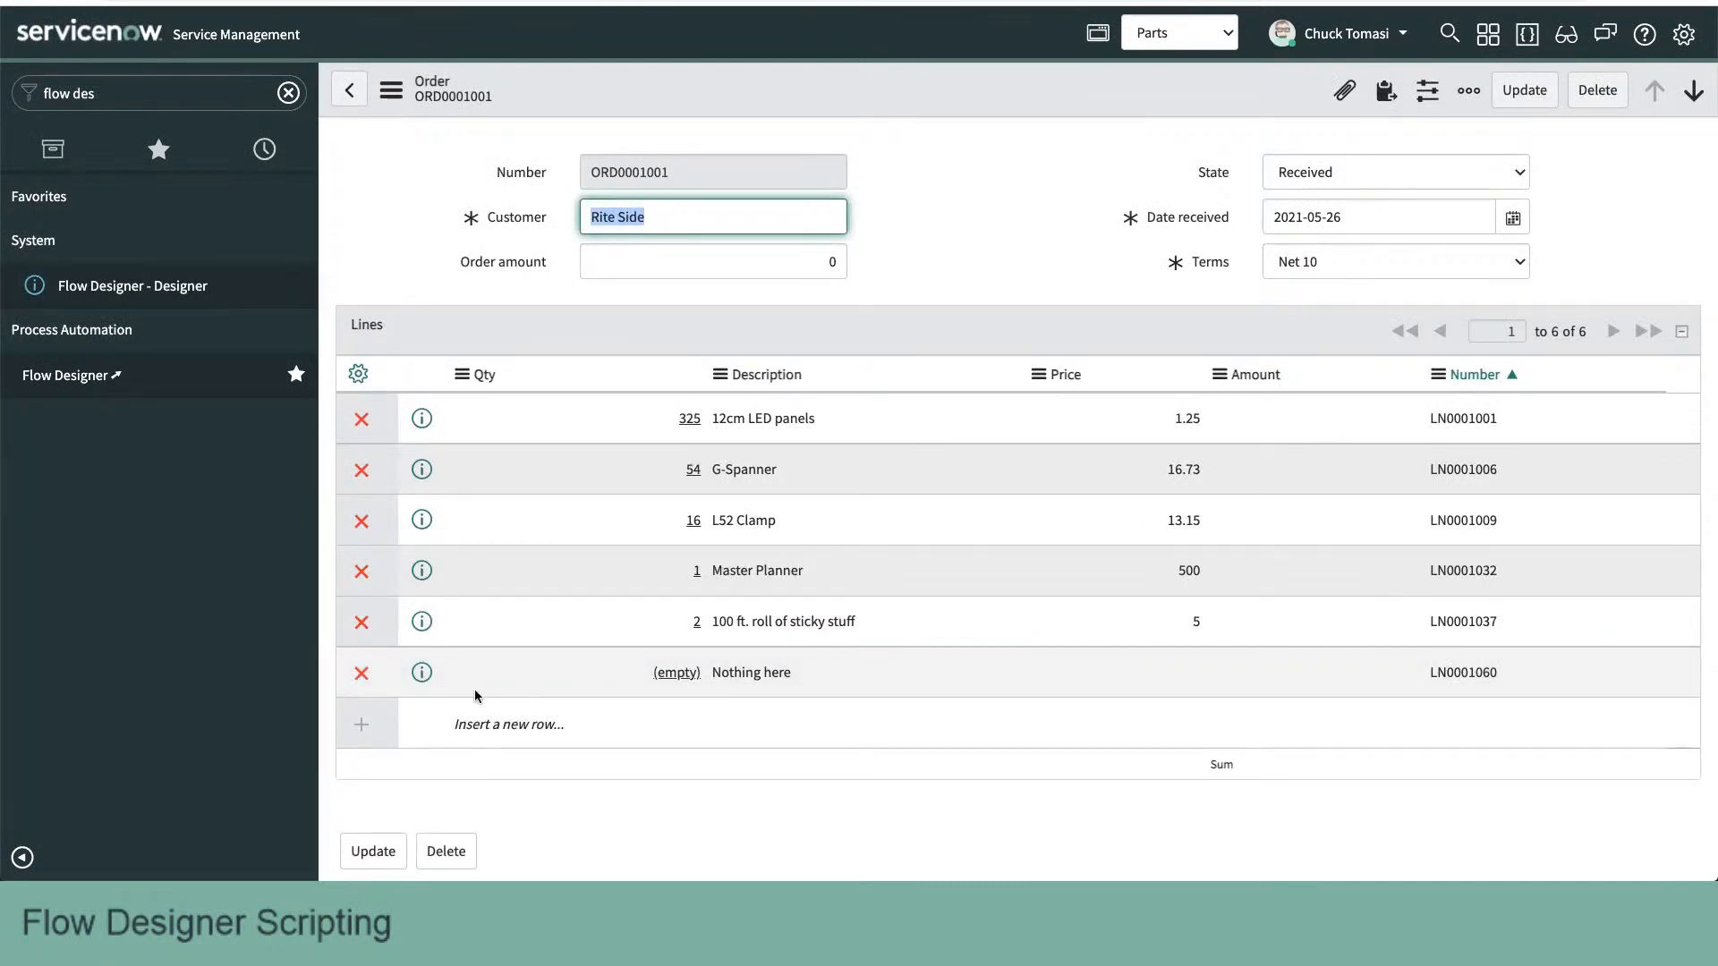
# - Delete the "Nothing here" line from the order and save the order
pyautogui.click(362, 673)
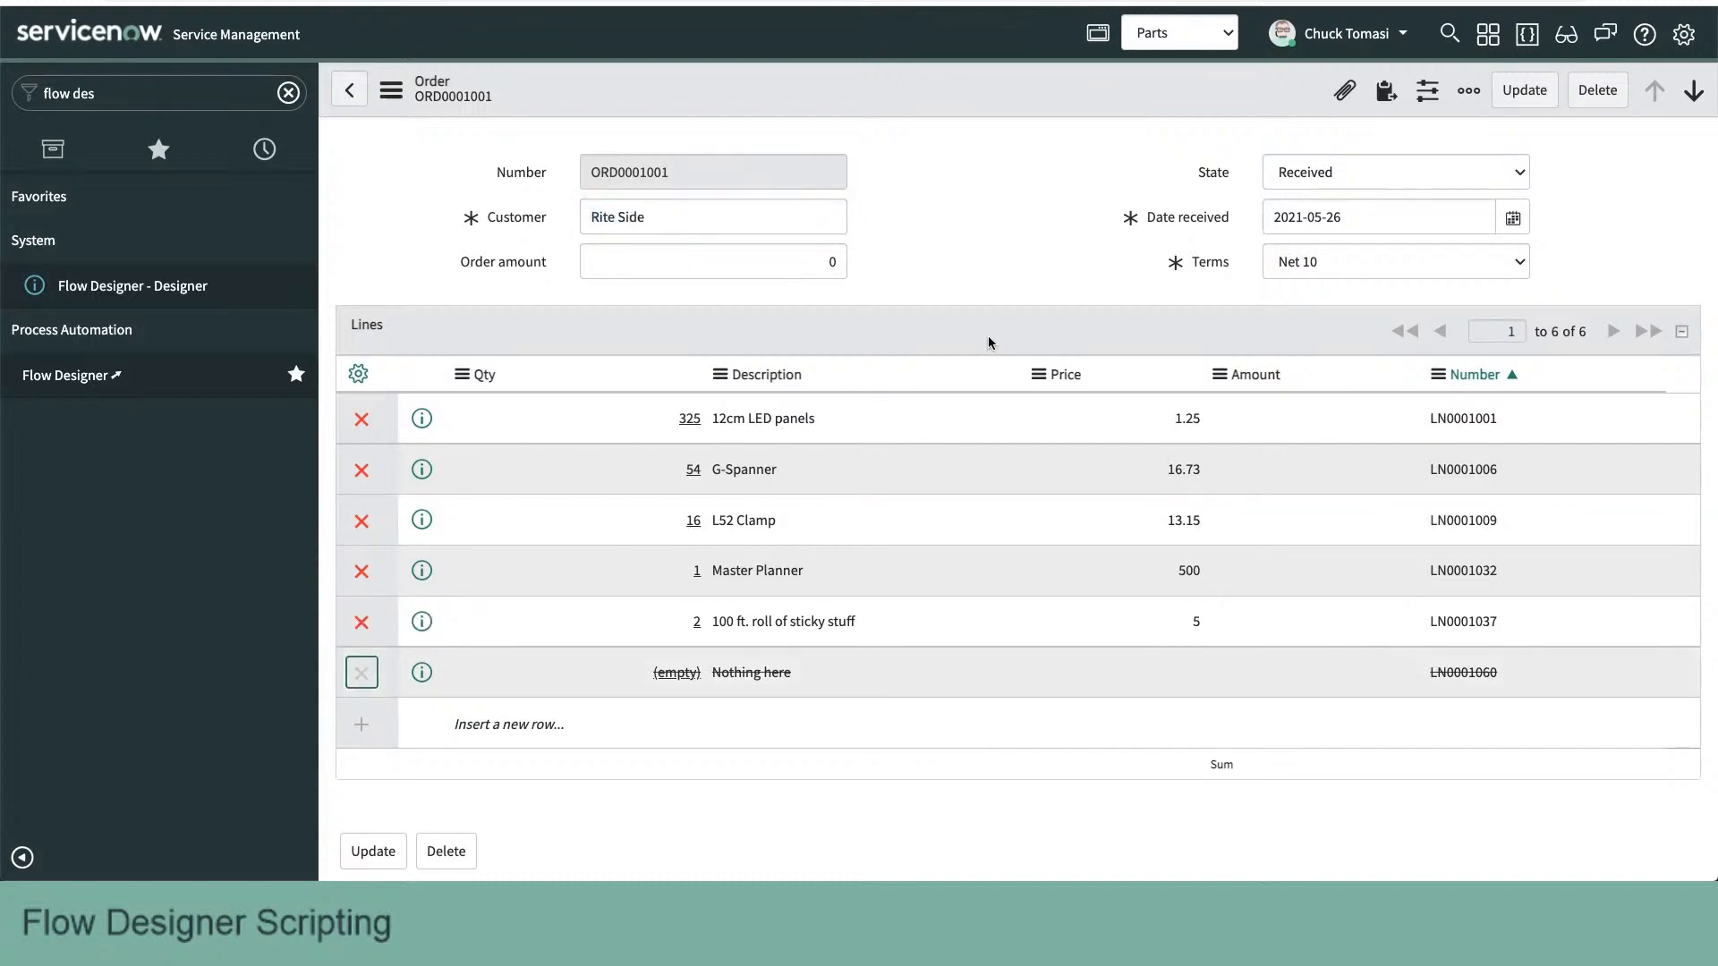
pyautogui.rightClick(1122, 100)
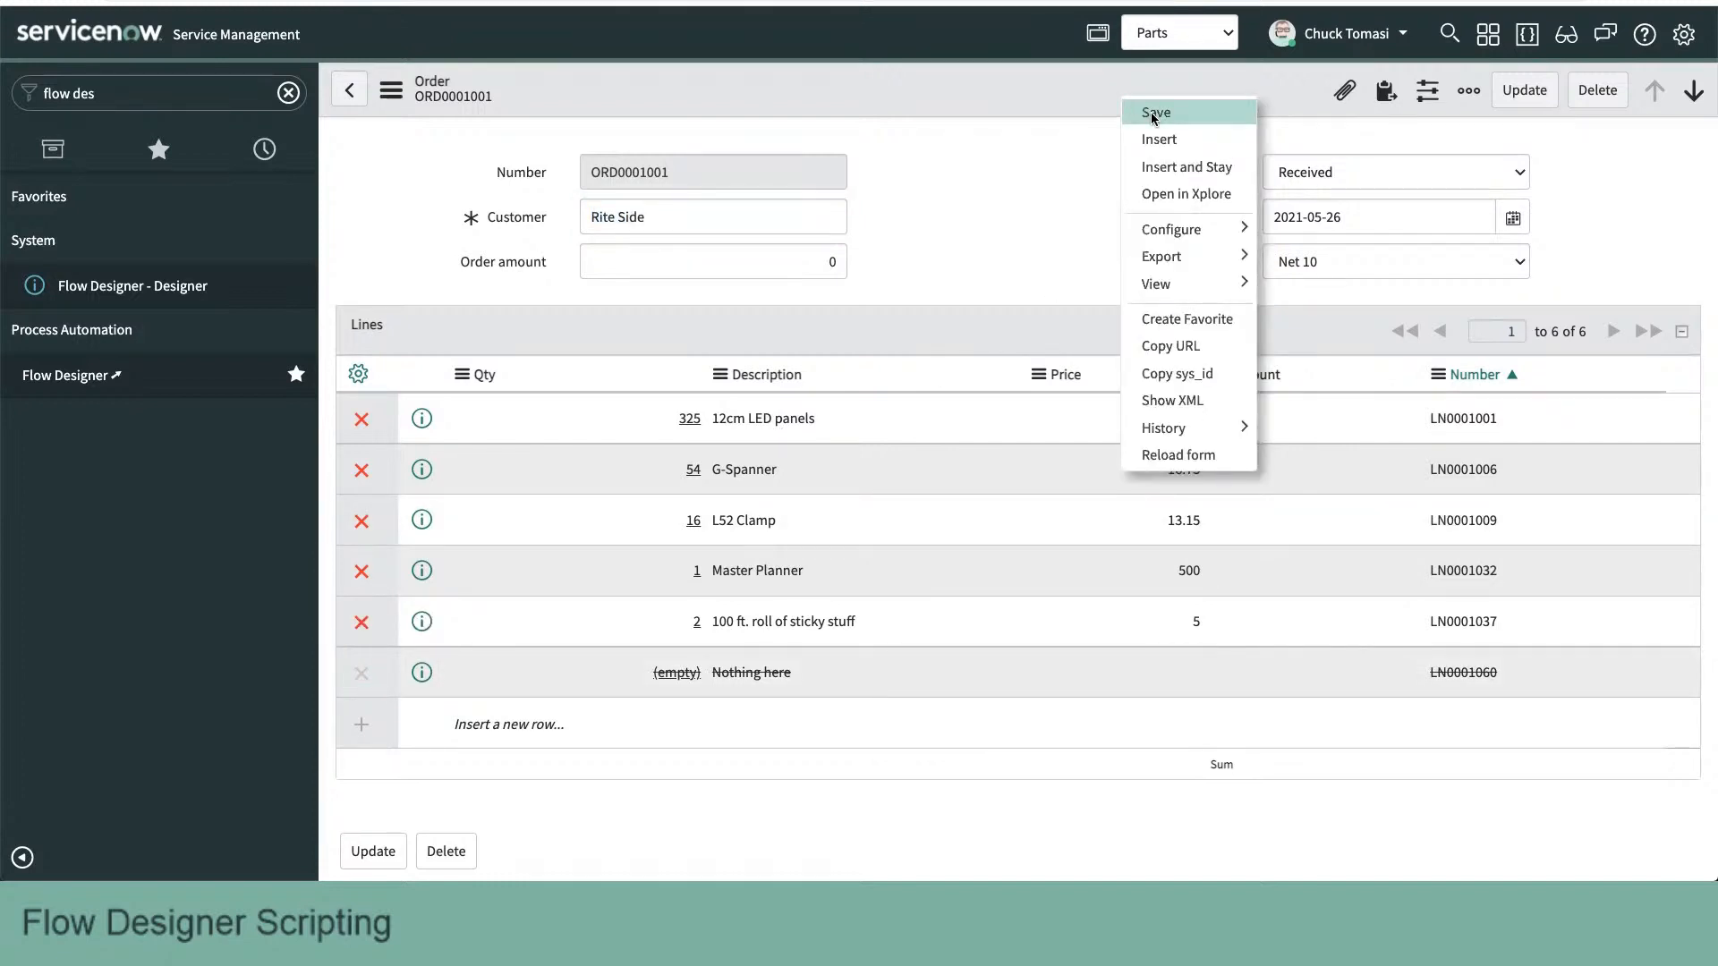
pyautogui.click(1149, 114)
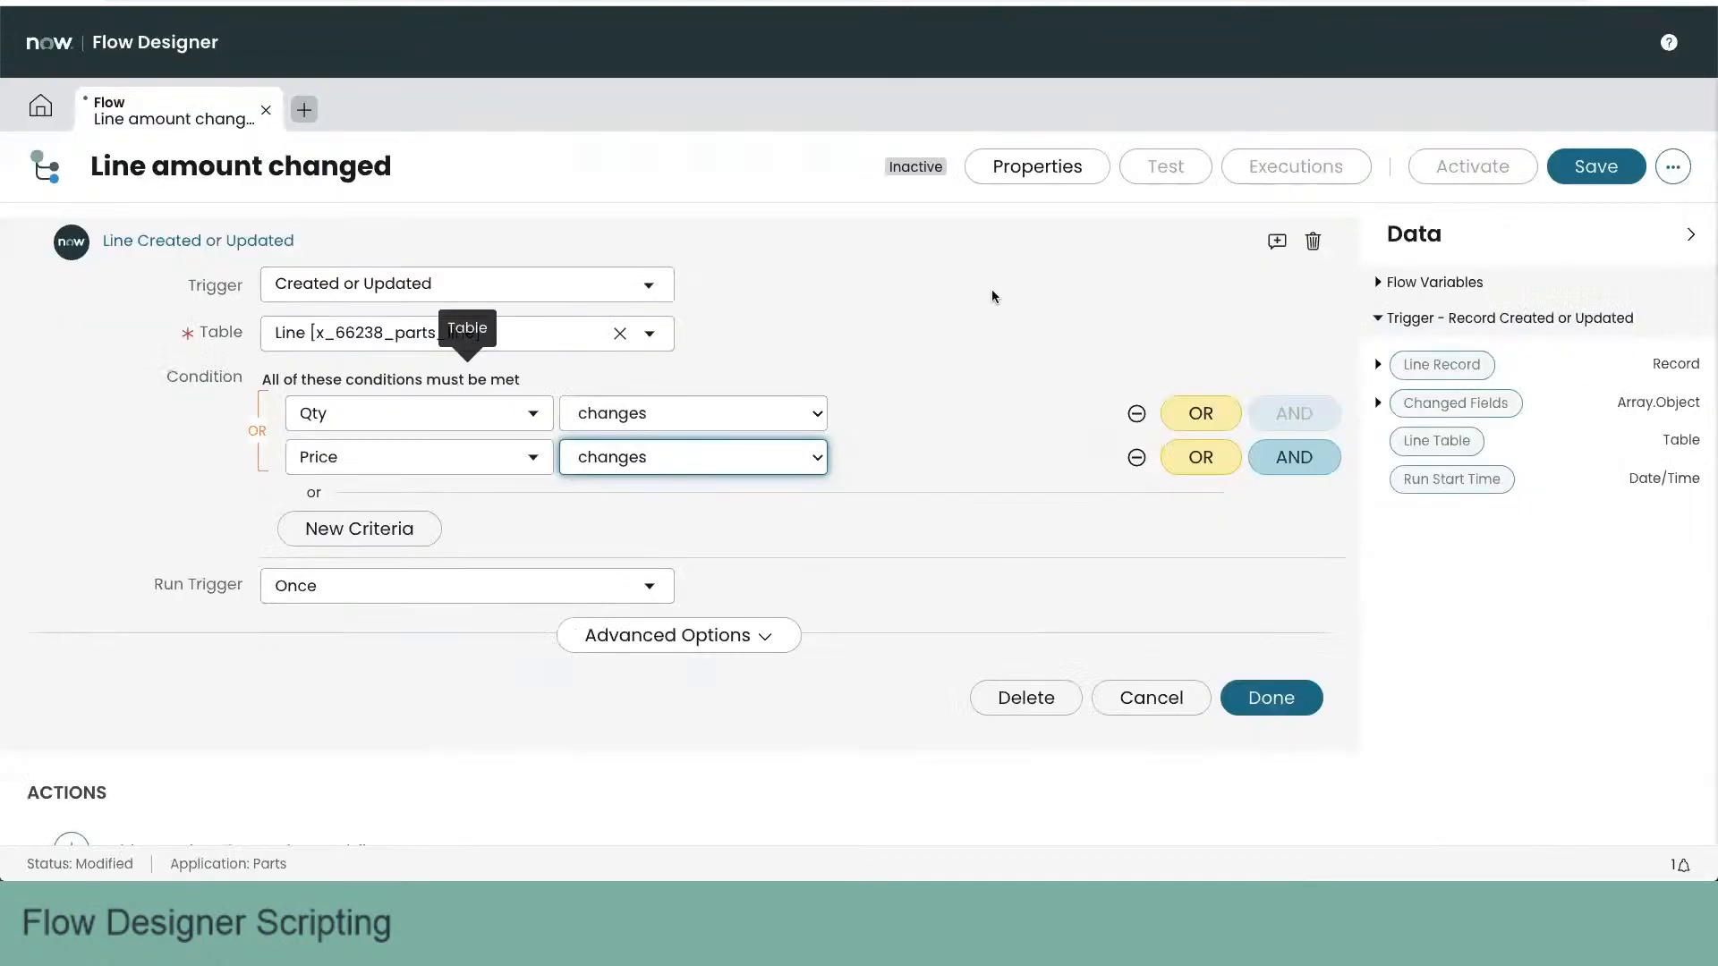
pyautogui.click(992, 291)
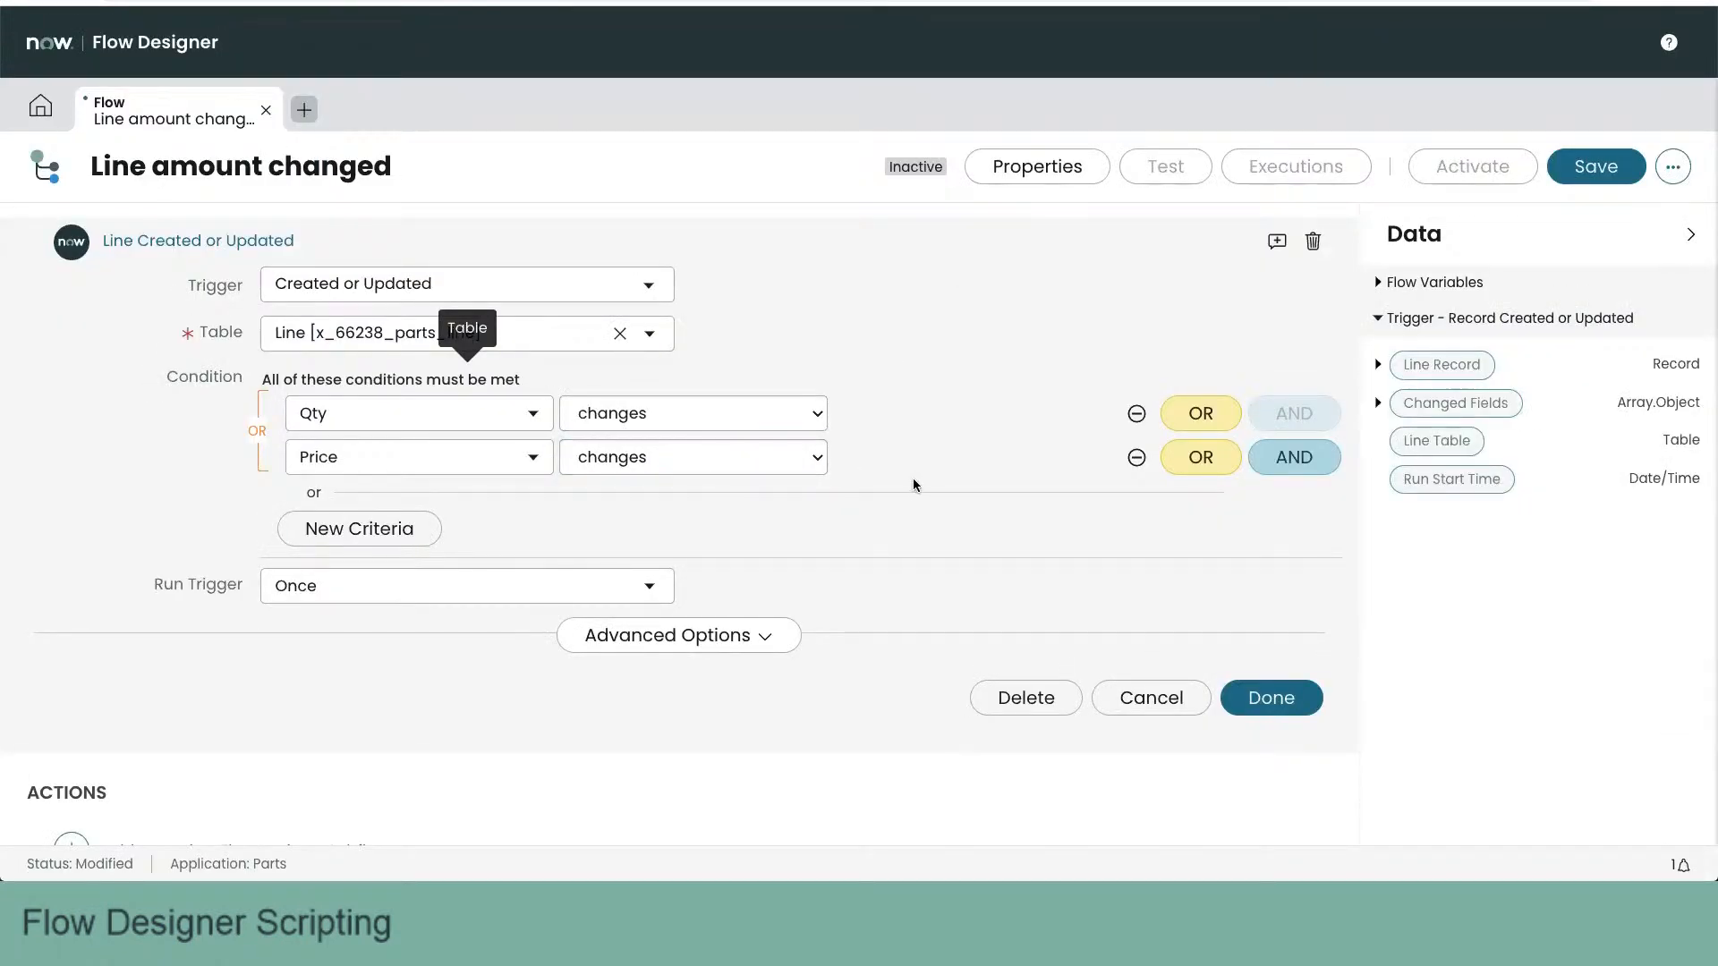
# - Back in Flow Designer, set the trigger to run for every update, finish the trigger, and save the flow
pyautogui.scroll(-1, 912, 481)
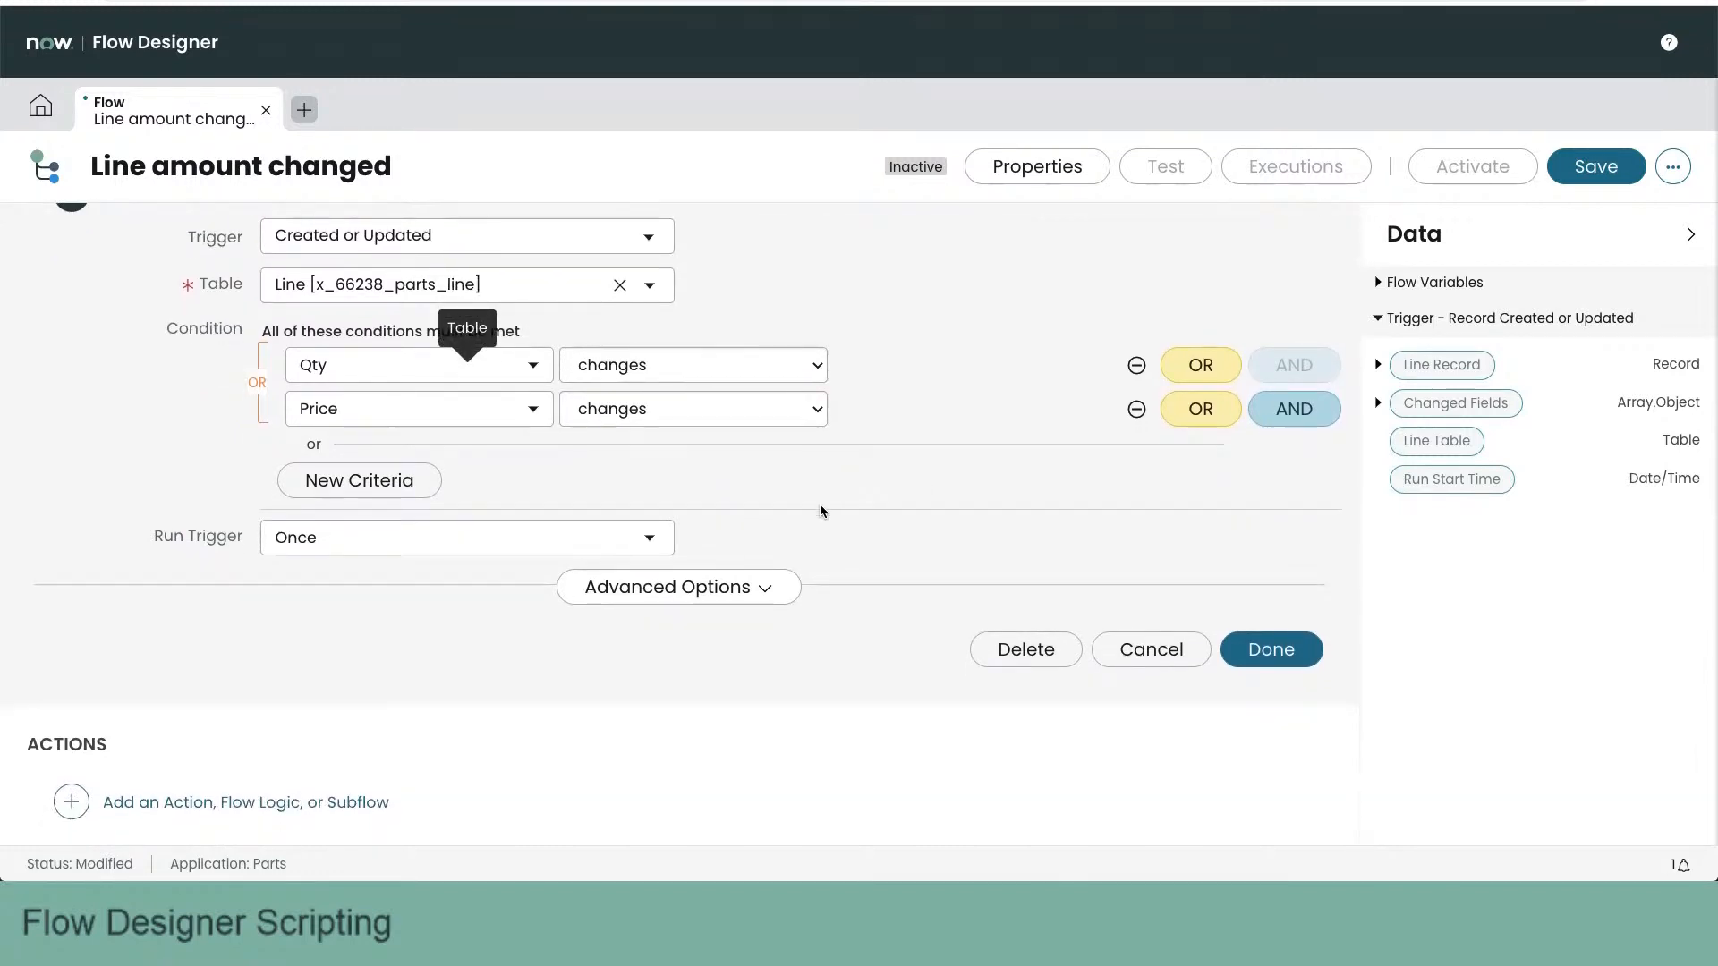
pyautogui.click(537, 542)
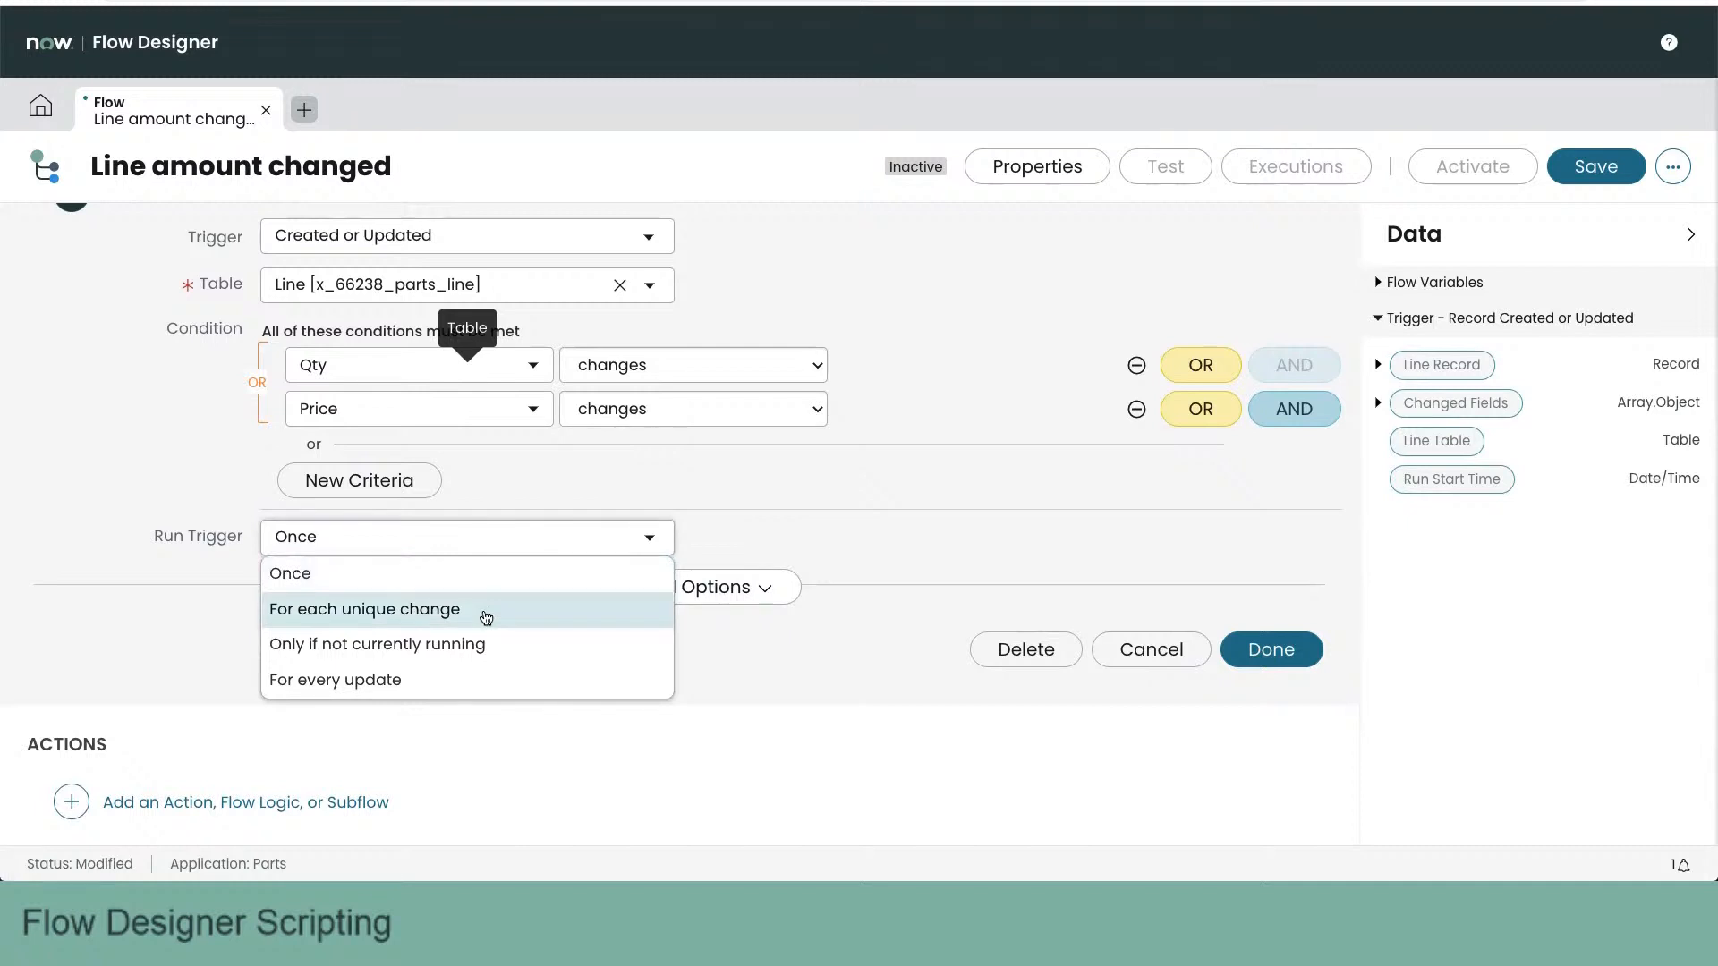
pyautogui.click(388, 684)
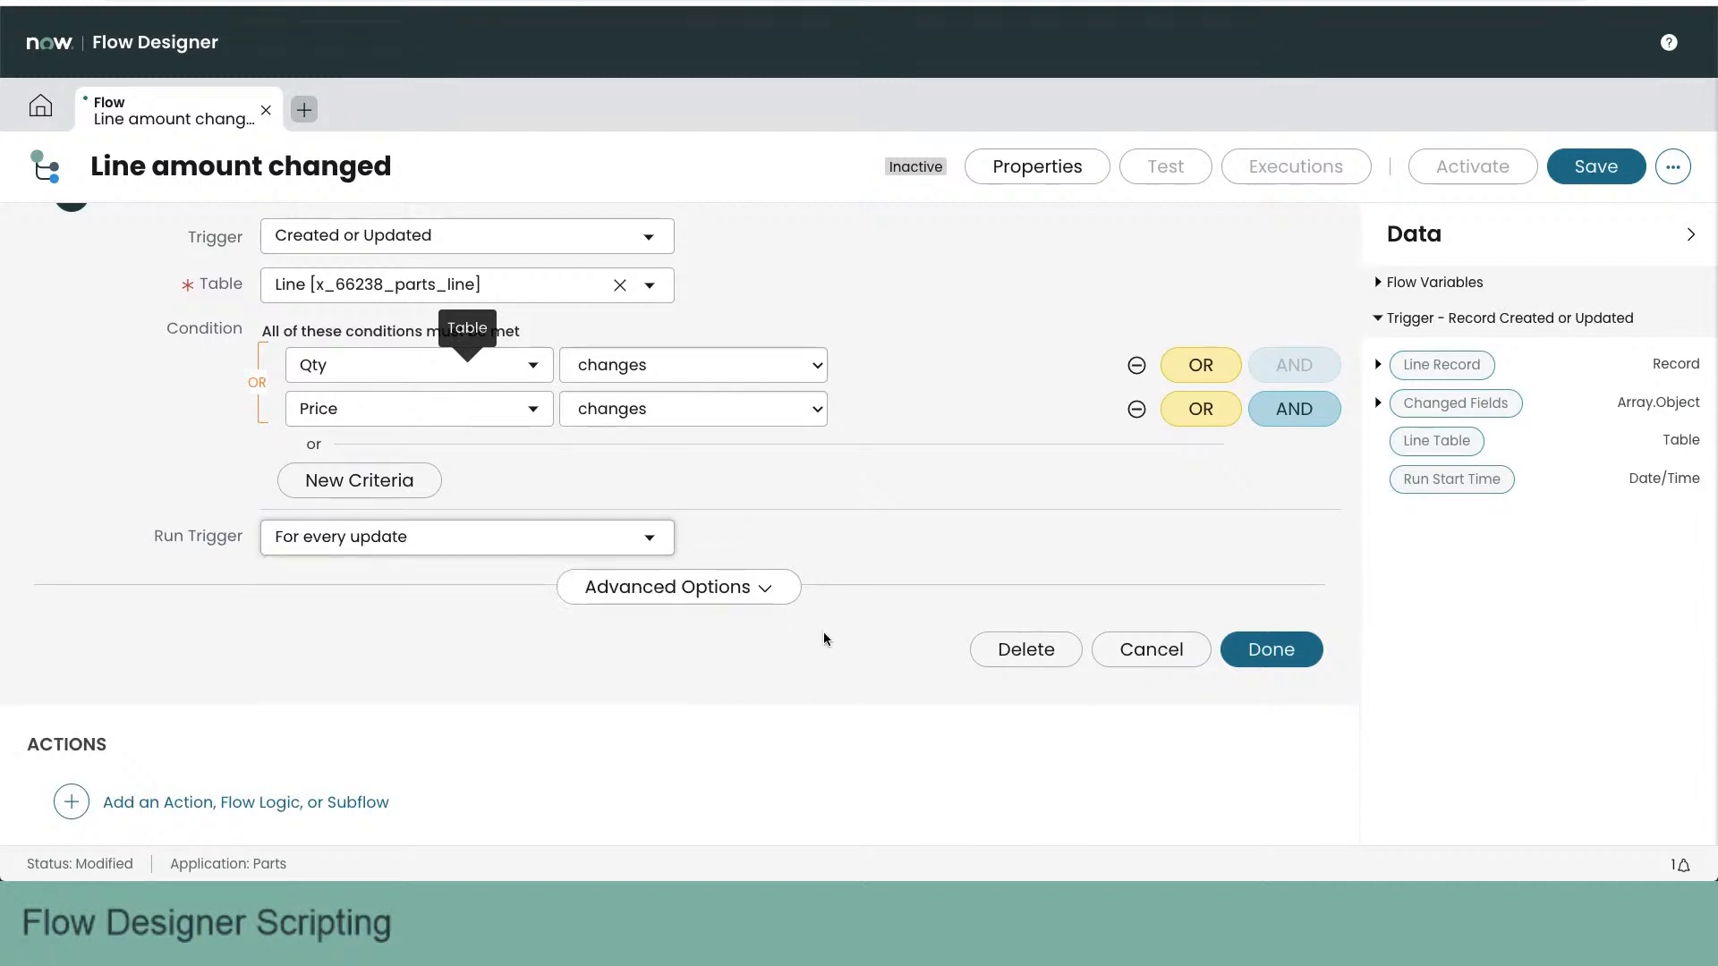
pyautogui.click(1278, 652)
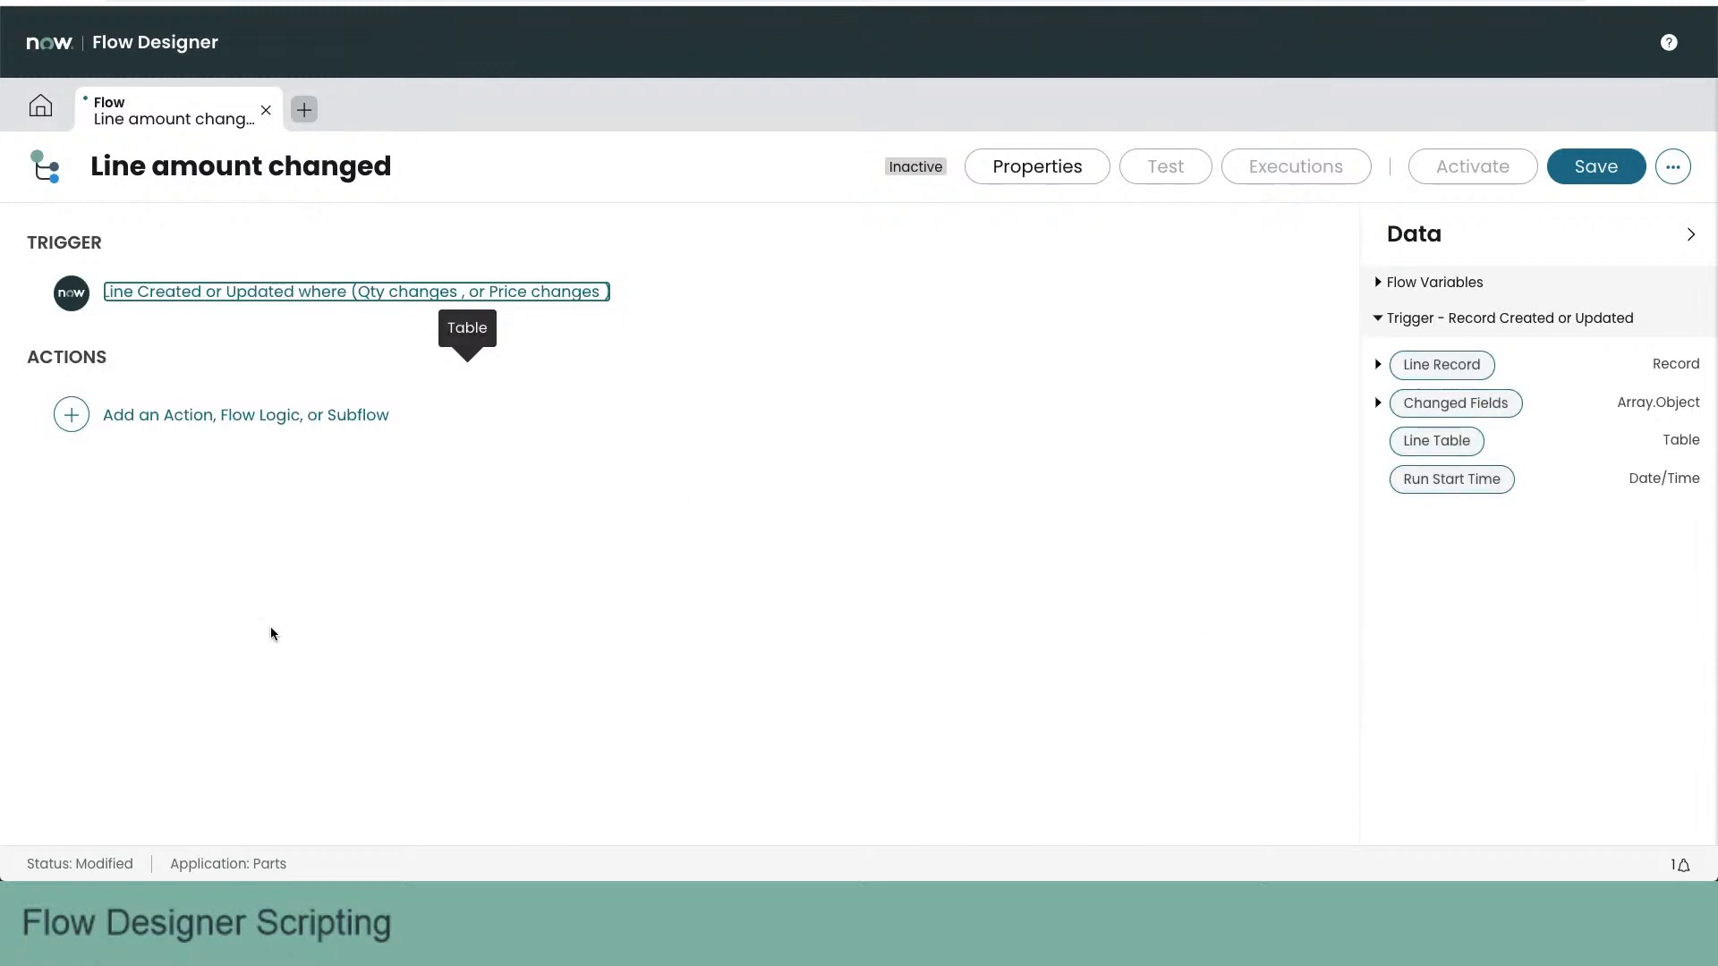
pyautogui.click(1589, 165)
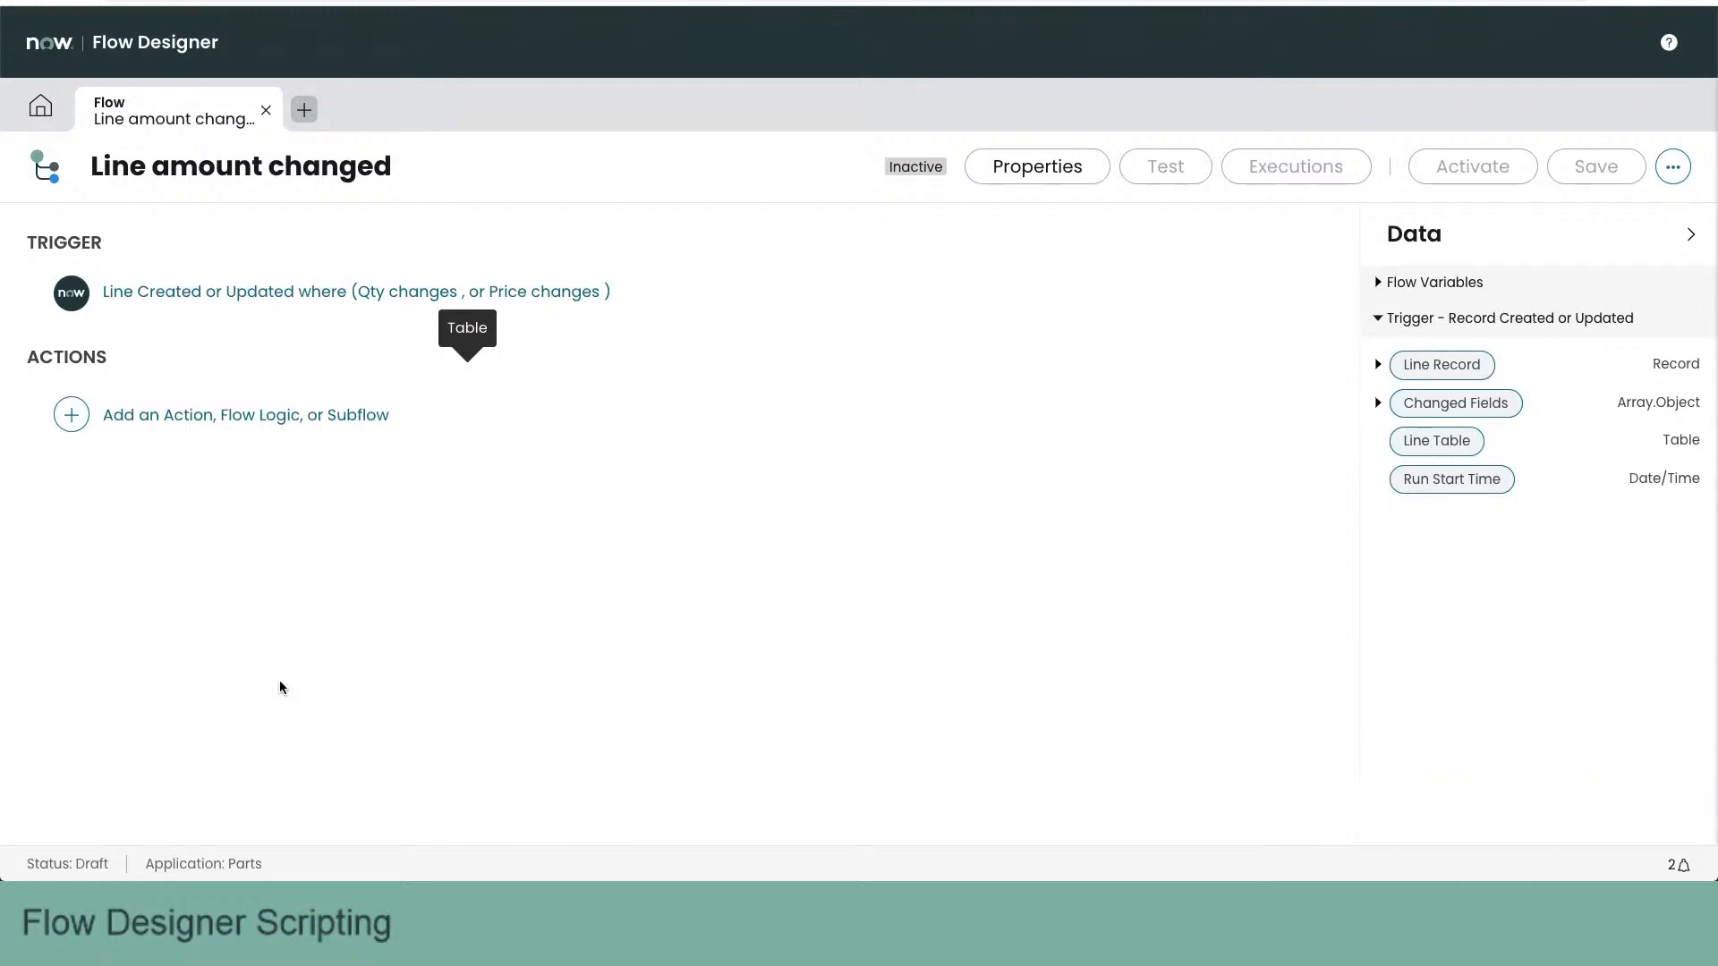
# - Add an Update Record action to the flow, using the trigger's Line Record as the record to update
pyautogui.click(168, 415)
pyautogui.click(178, 421)
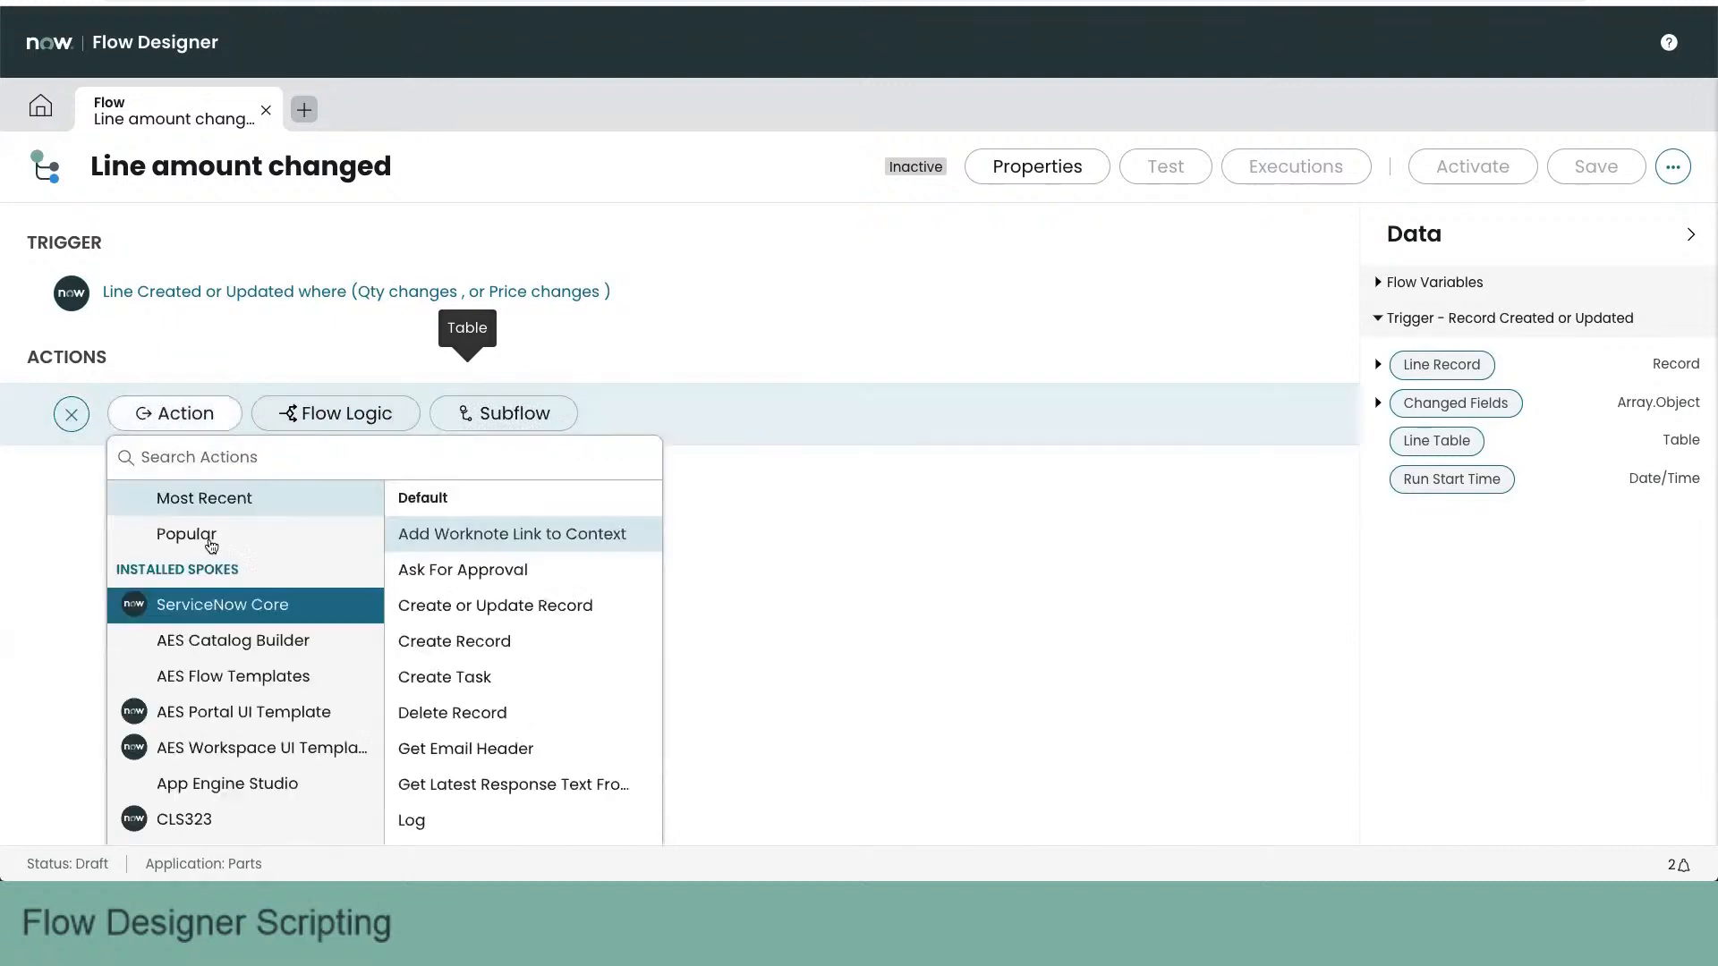
pyautogui.scroll(-3, 543, 713)
pyautogui.scroll(-3, 543, 713)
pyautogui.click(543, 713)
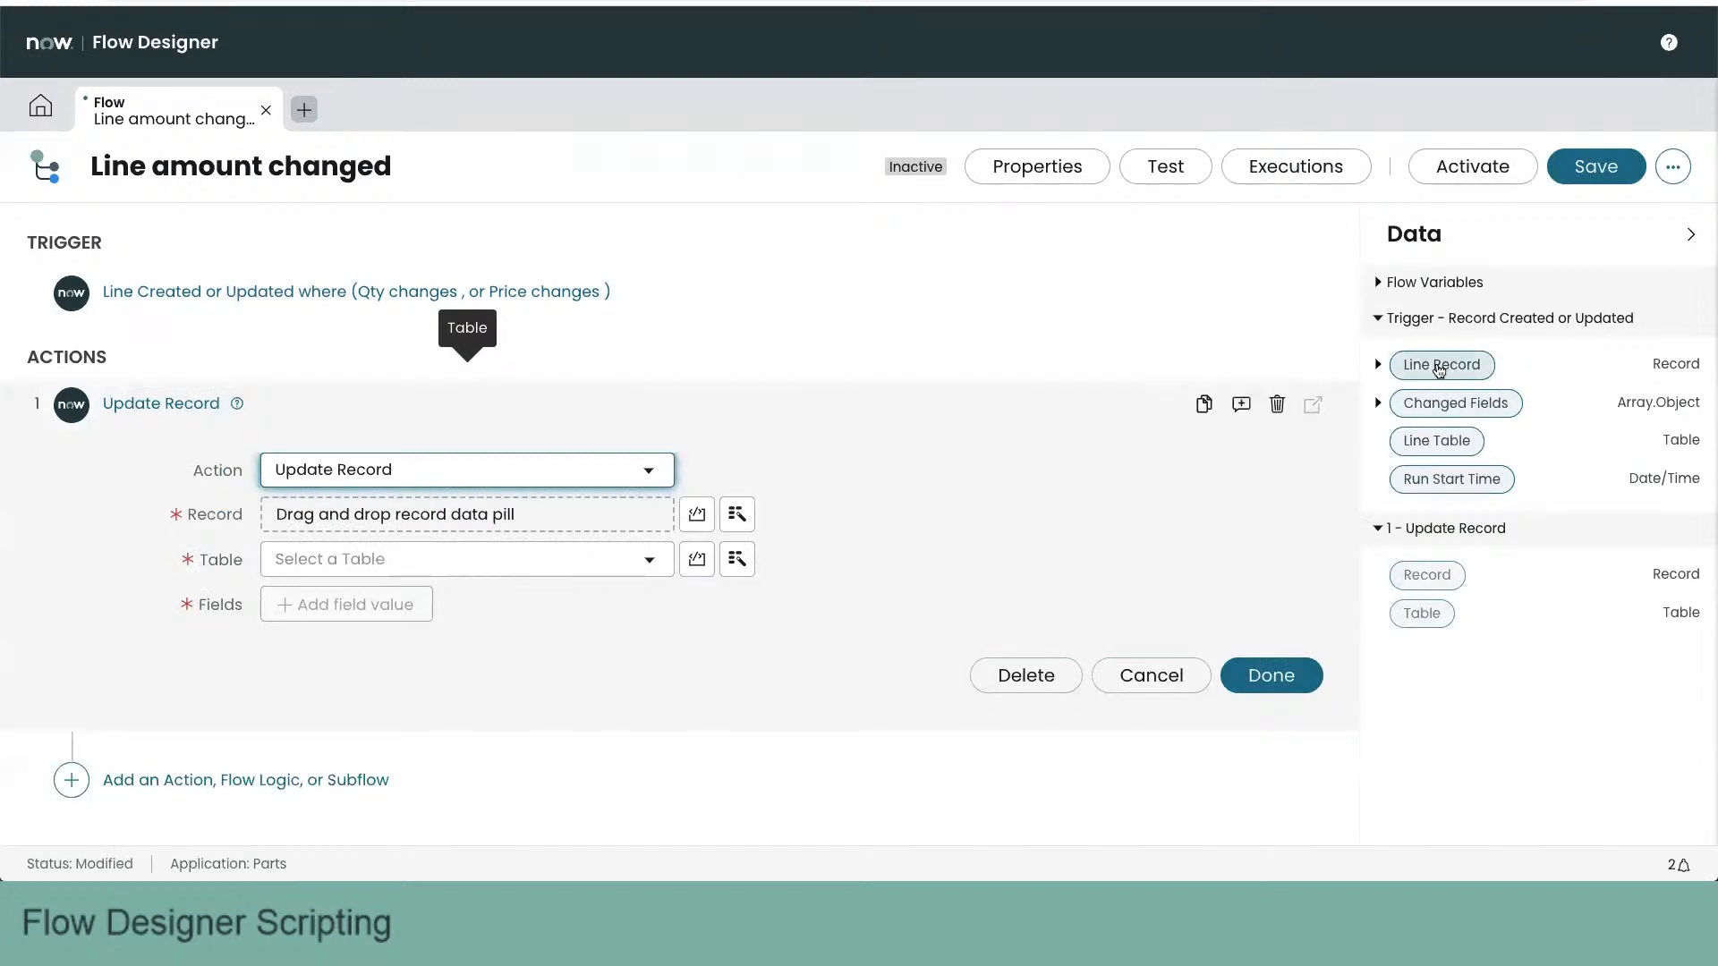
pyautogui.moveTo(1439, 369); pyautogui.dragTo(587, 524)
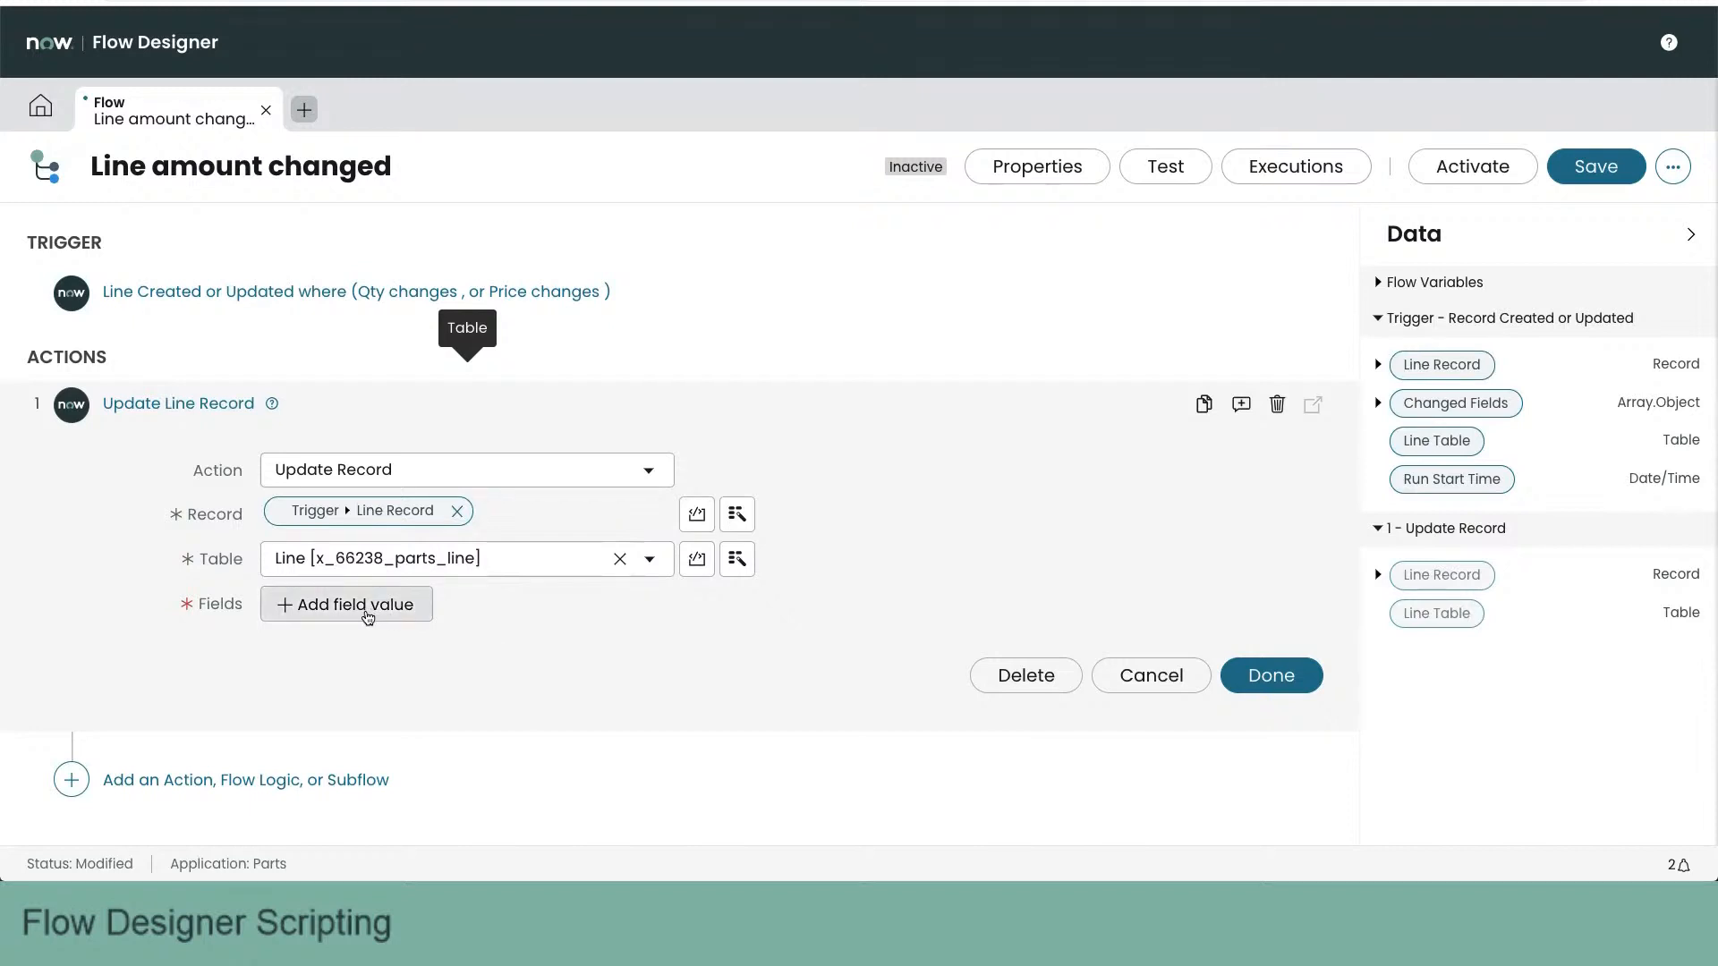
# - Add the Amount field to the update action and fill its value with the Amount pill from the trigger's Line Record
pyautogui.click(367, 609)
pyautogui.click(370, 609)
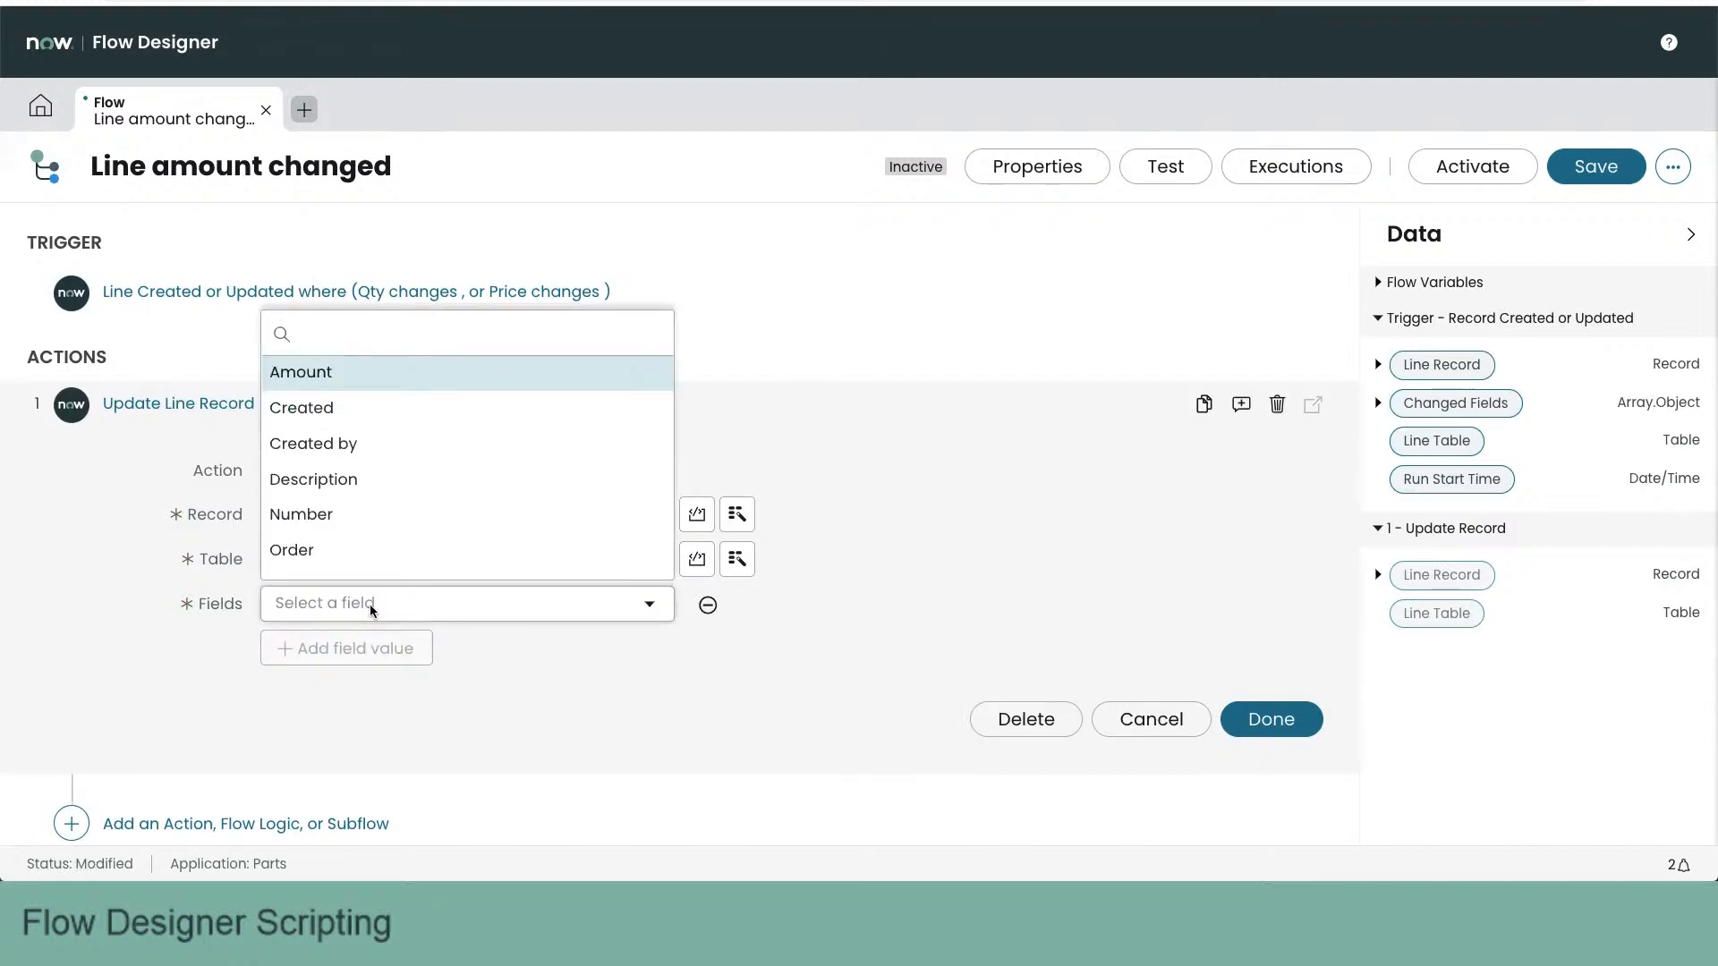
pyautogui.write('amount')
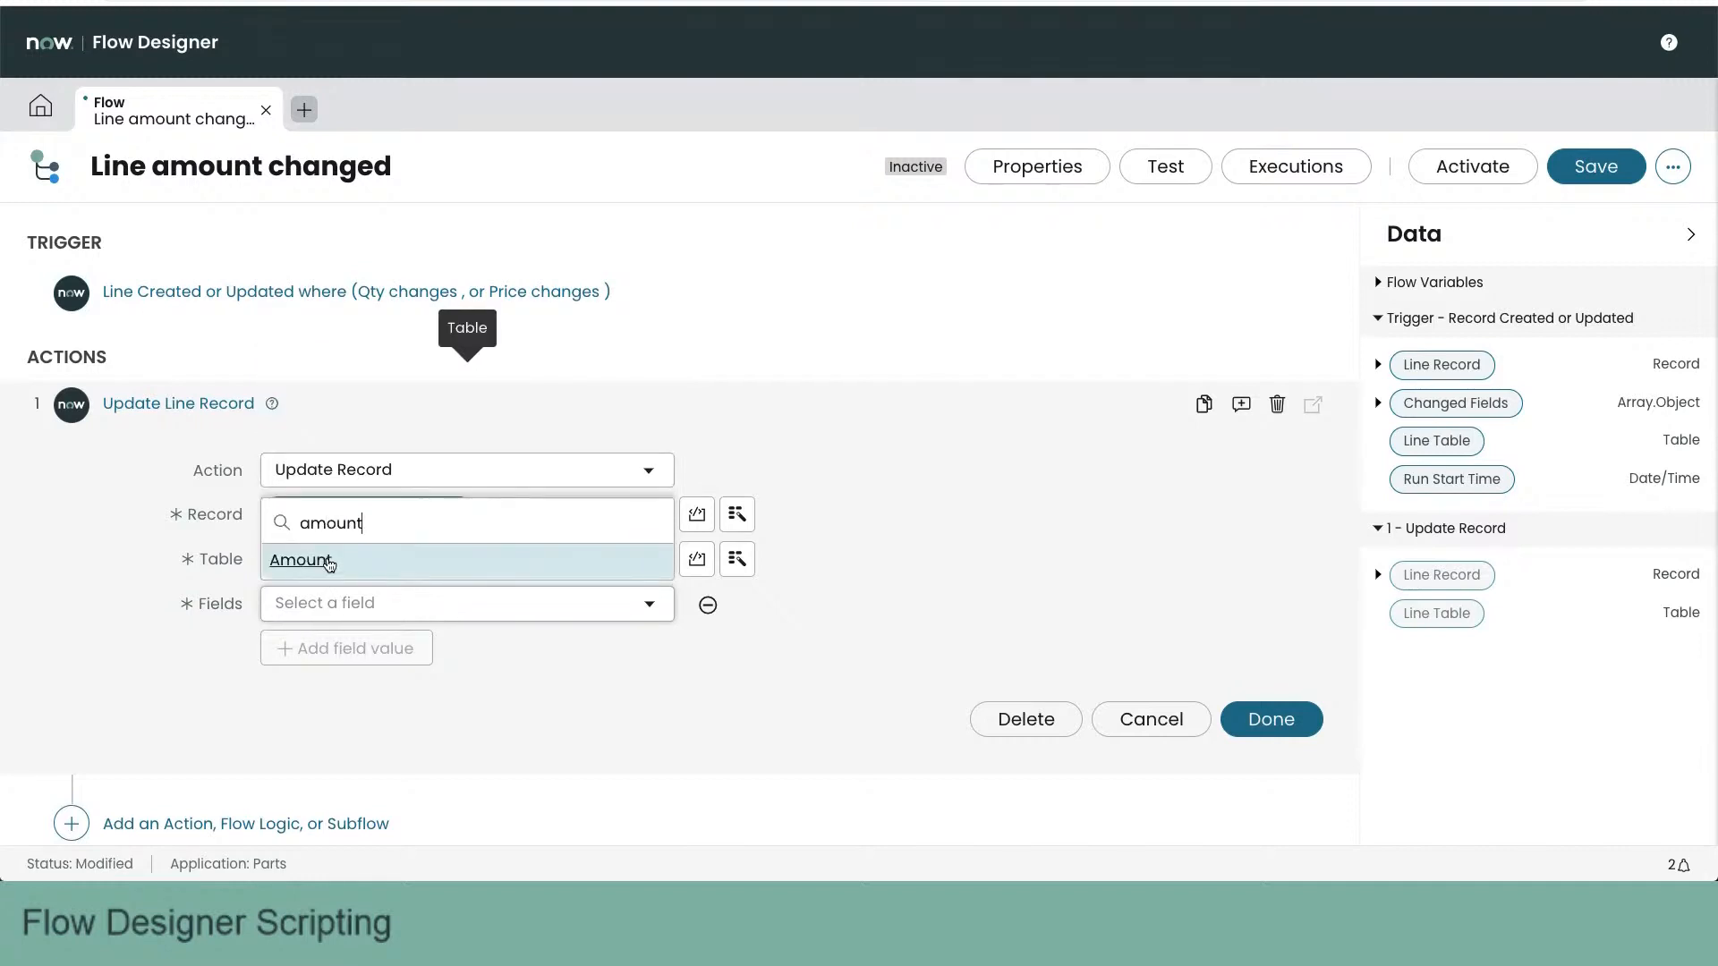
pyautogui.click(330, 571)
pyautogui.scroll(-1, 1090, 521)
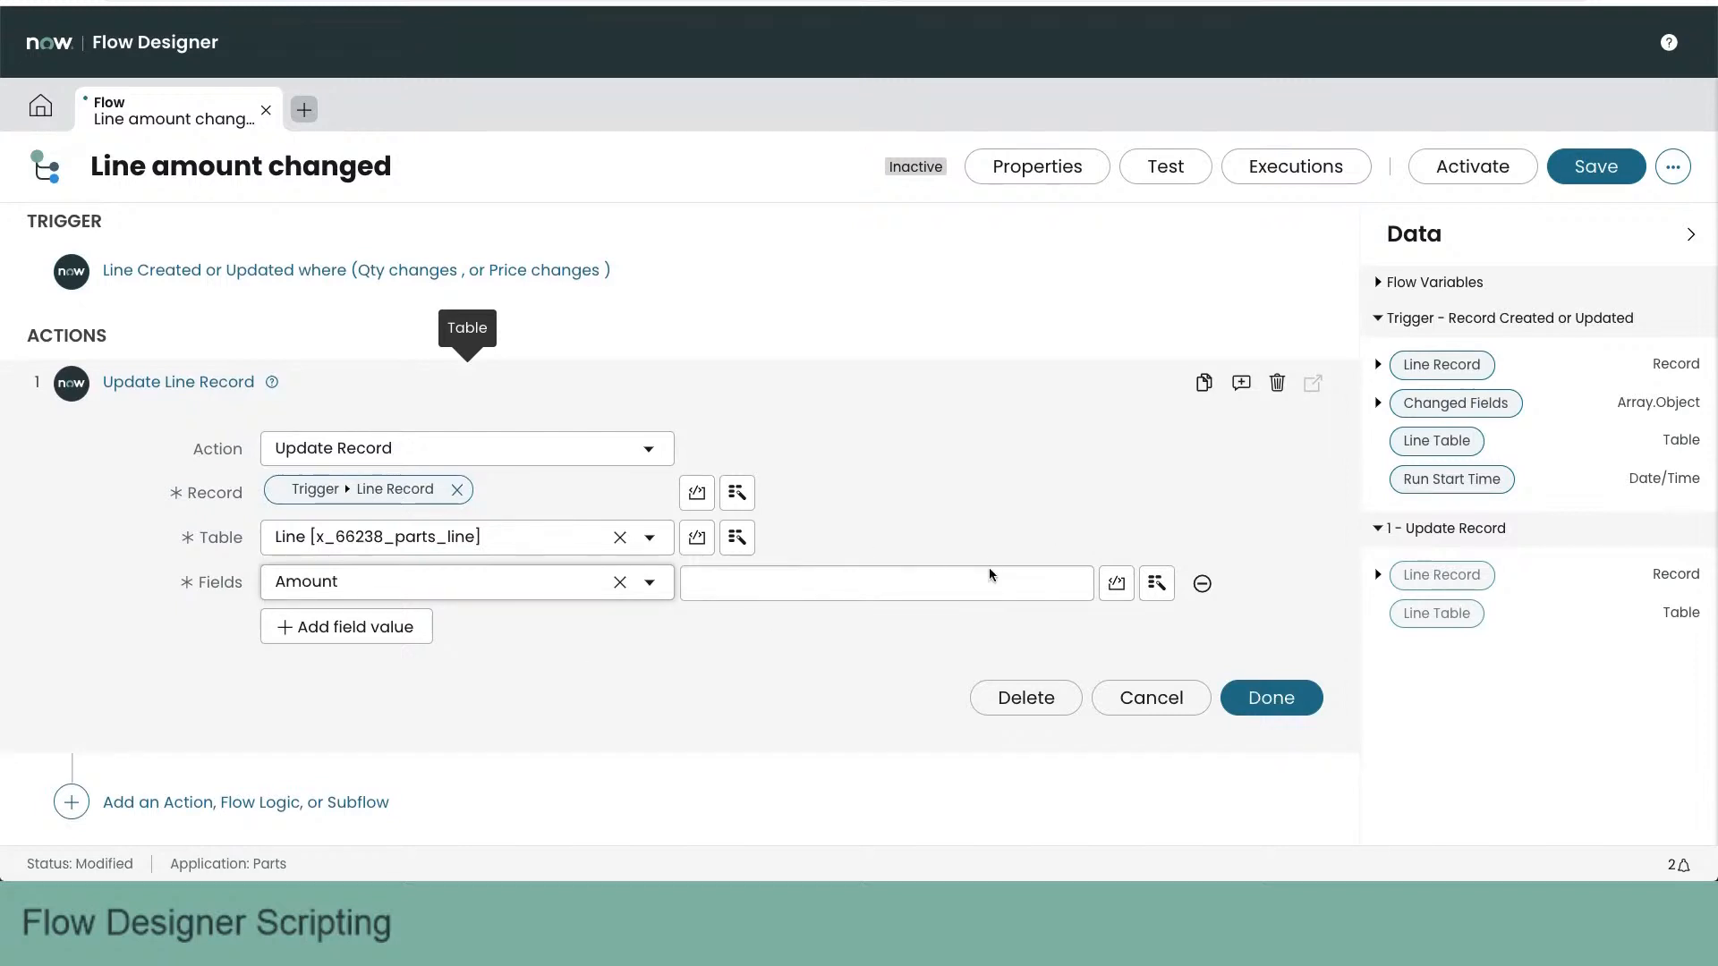
pyautogui.click(1387, 369)
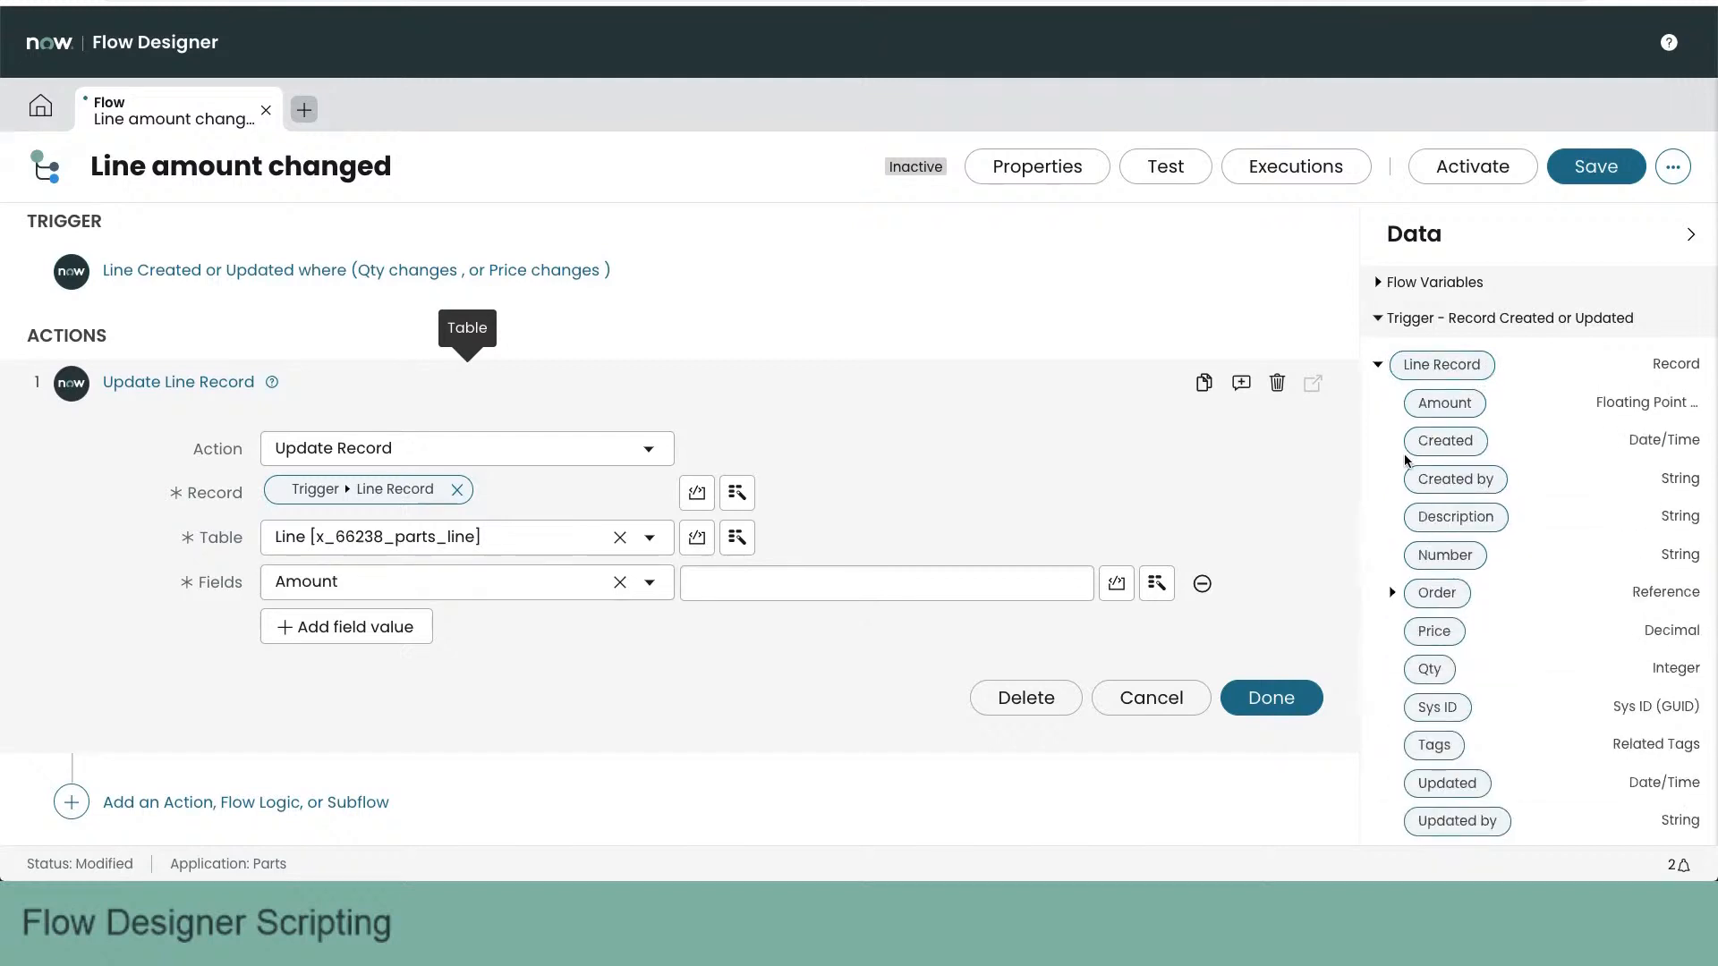
pyautogui.moveTo(1418, 402); pyautogui.dragTo(932, 587)
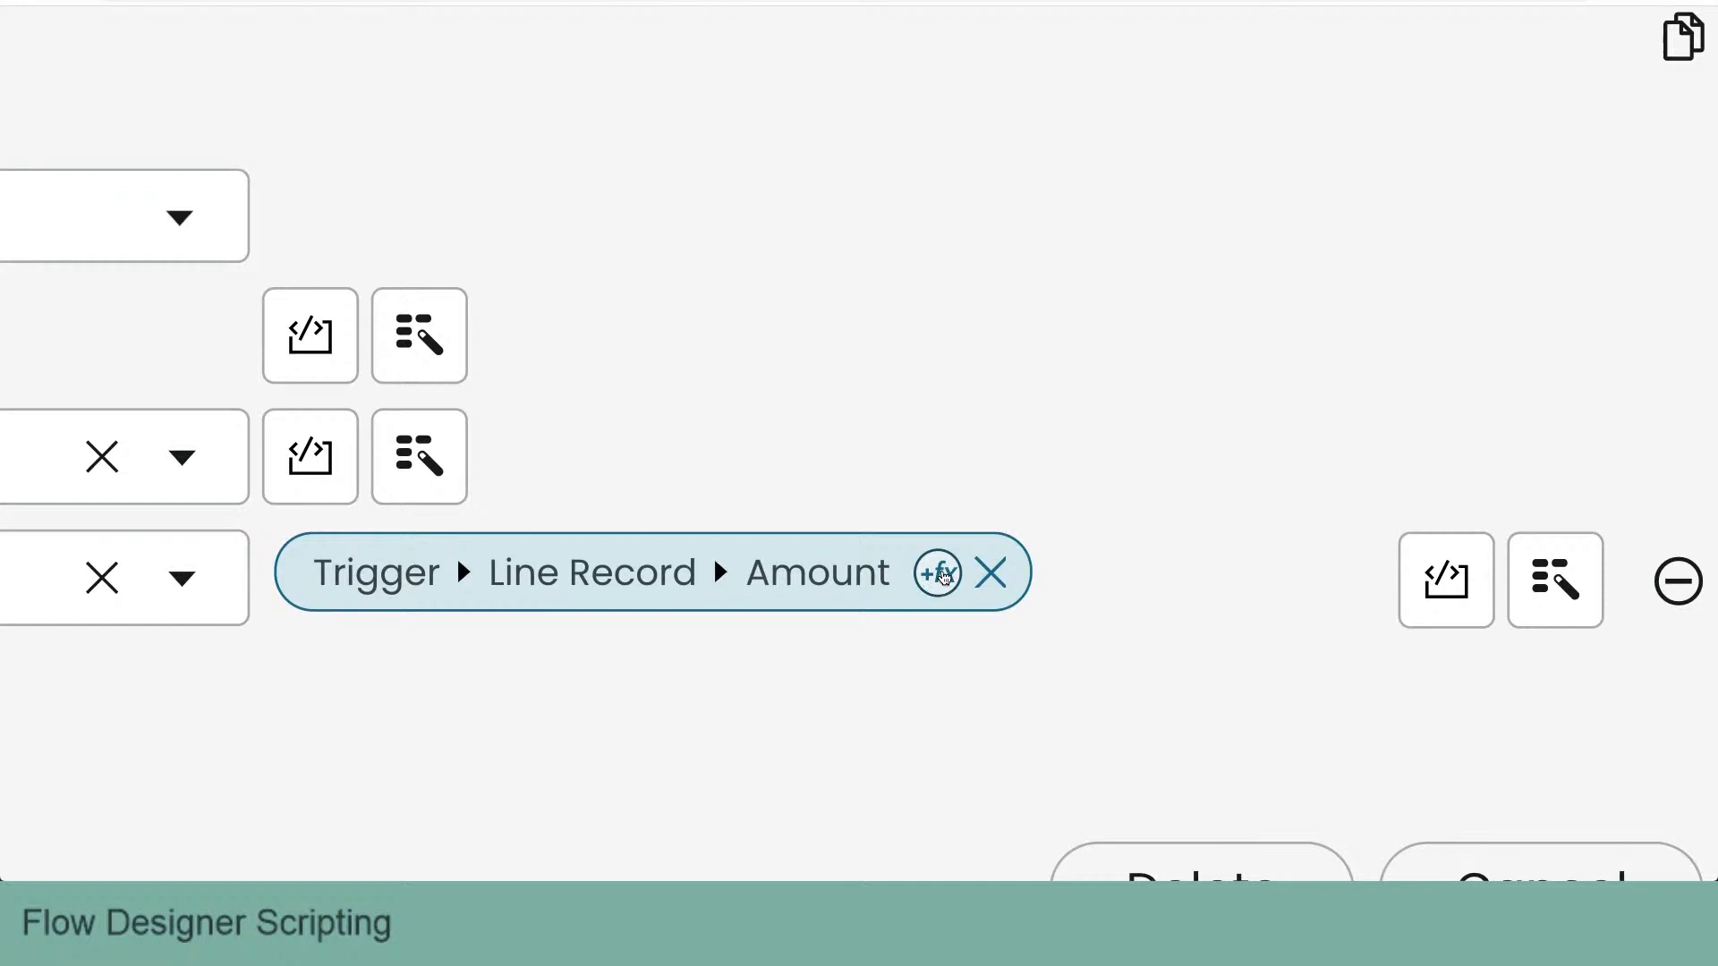
# - Examine the String and Math transform functions available for the Amount data pill
pyautogui.click(949, 574)
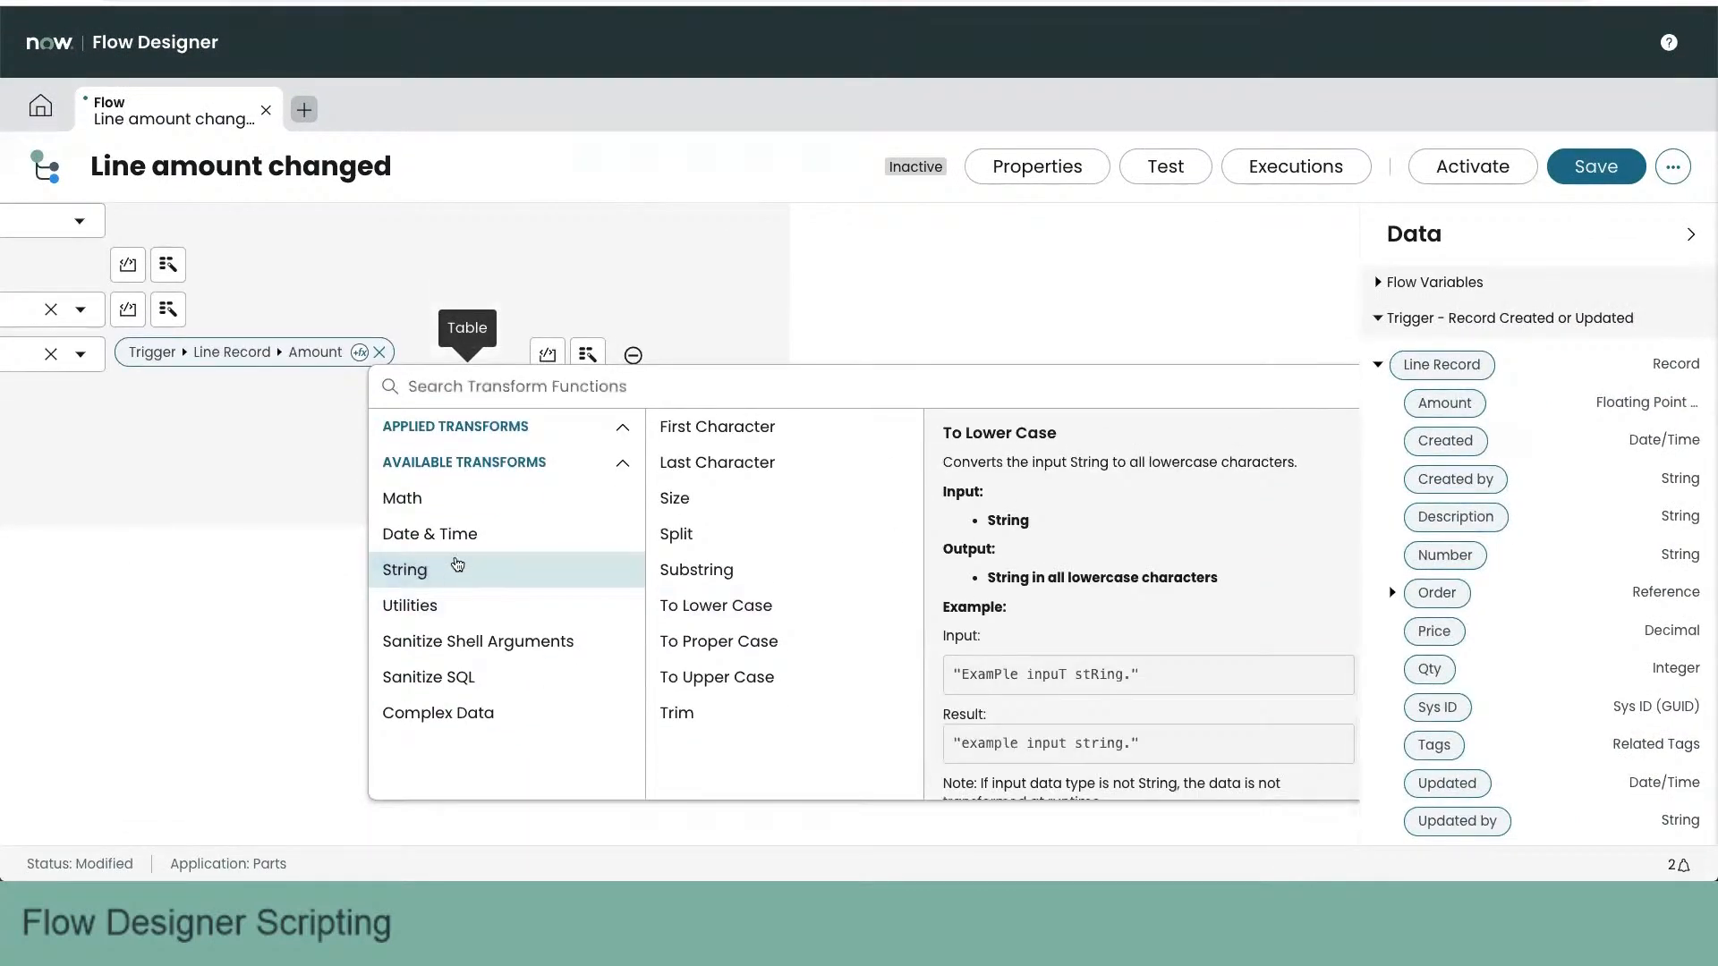
pyautogui.click(456, 573)
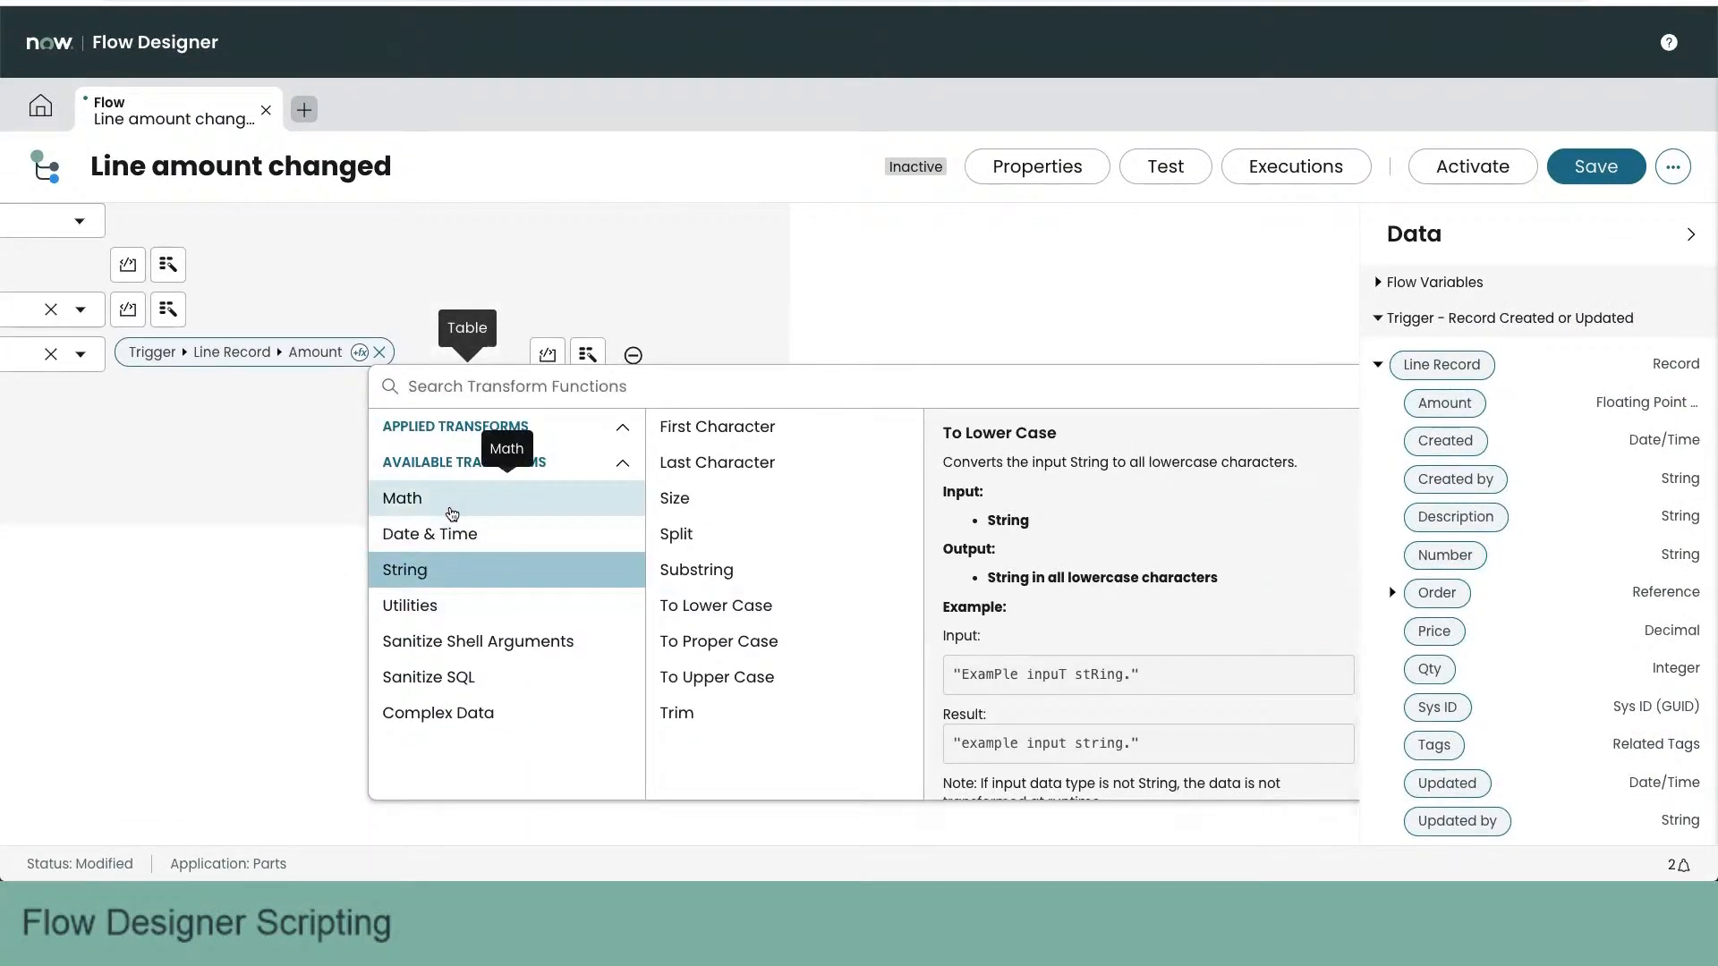
pyautogui.click(453, 516)
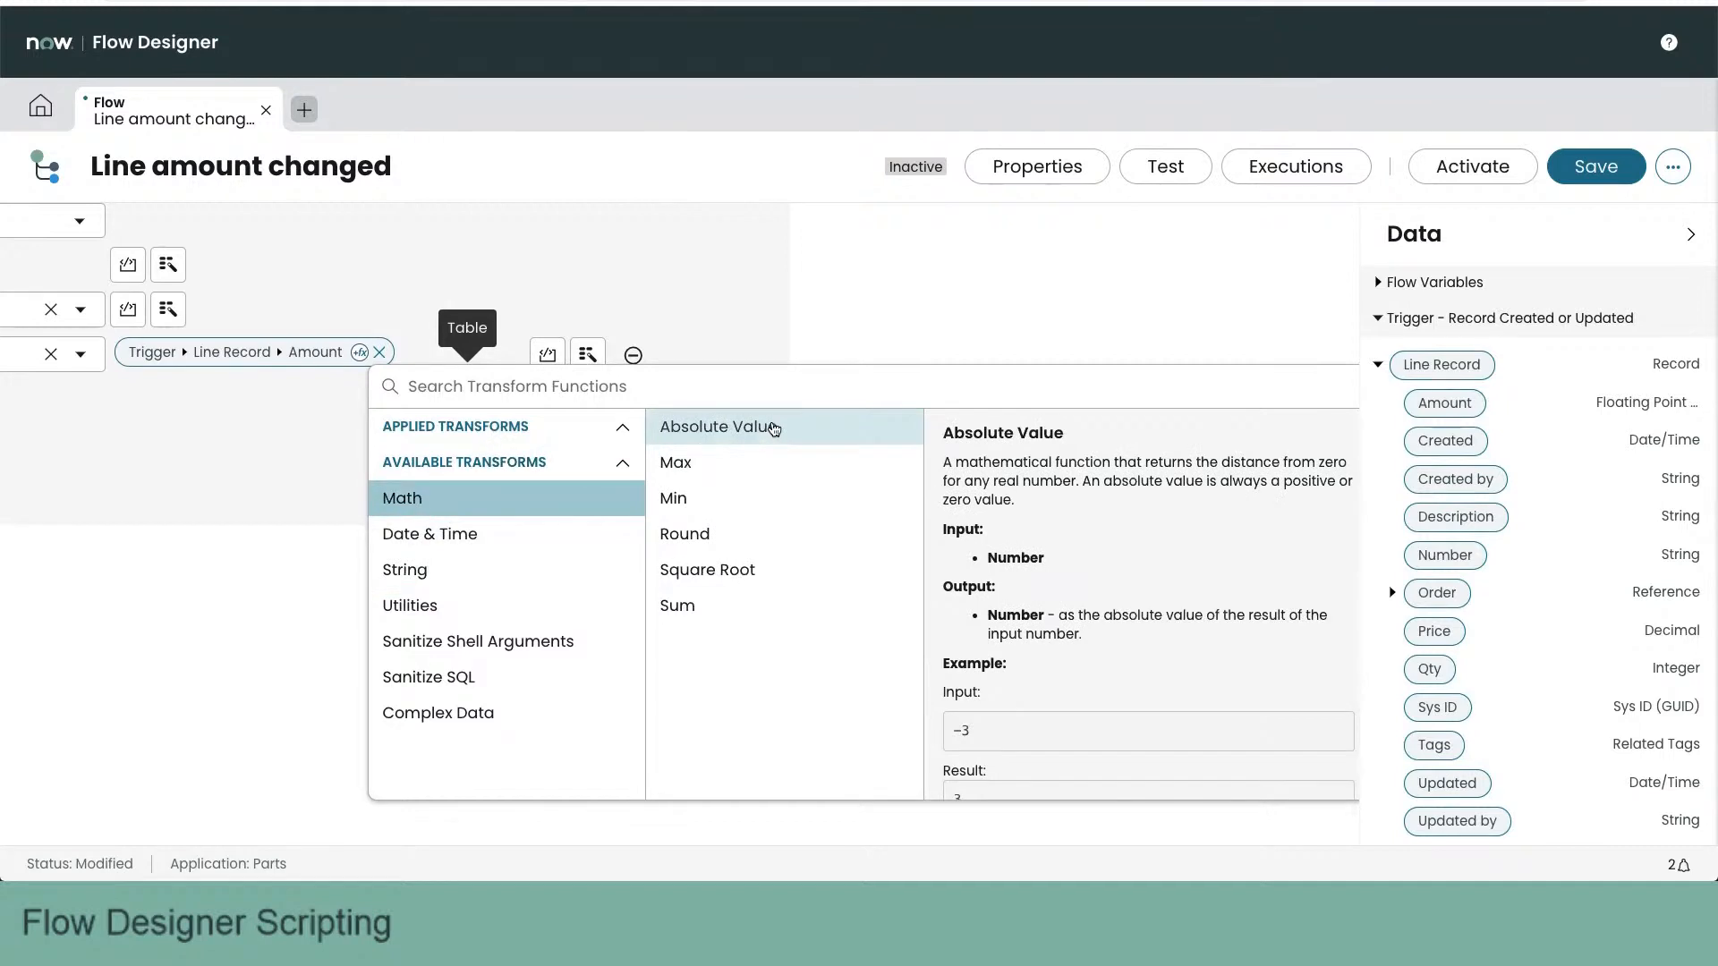
# - Examine the Min and Sum math transforms for the Amount pill, and leave the transform picker without applying one
pyautogui.click(750, 495)
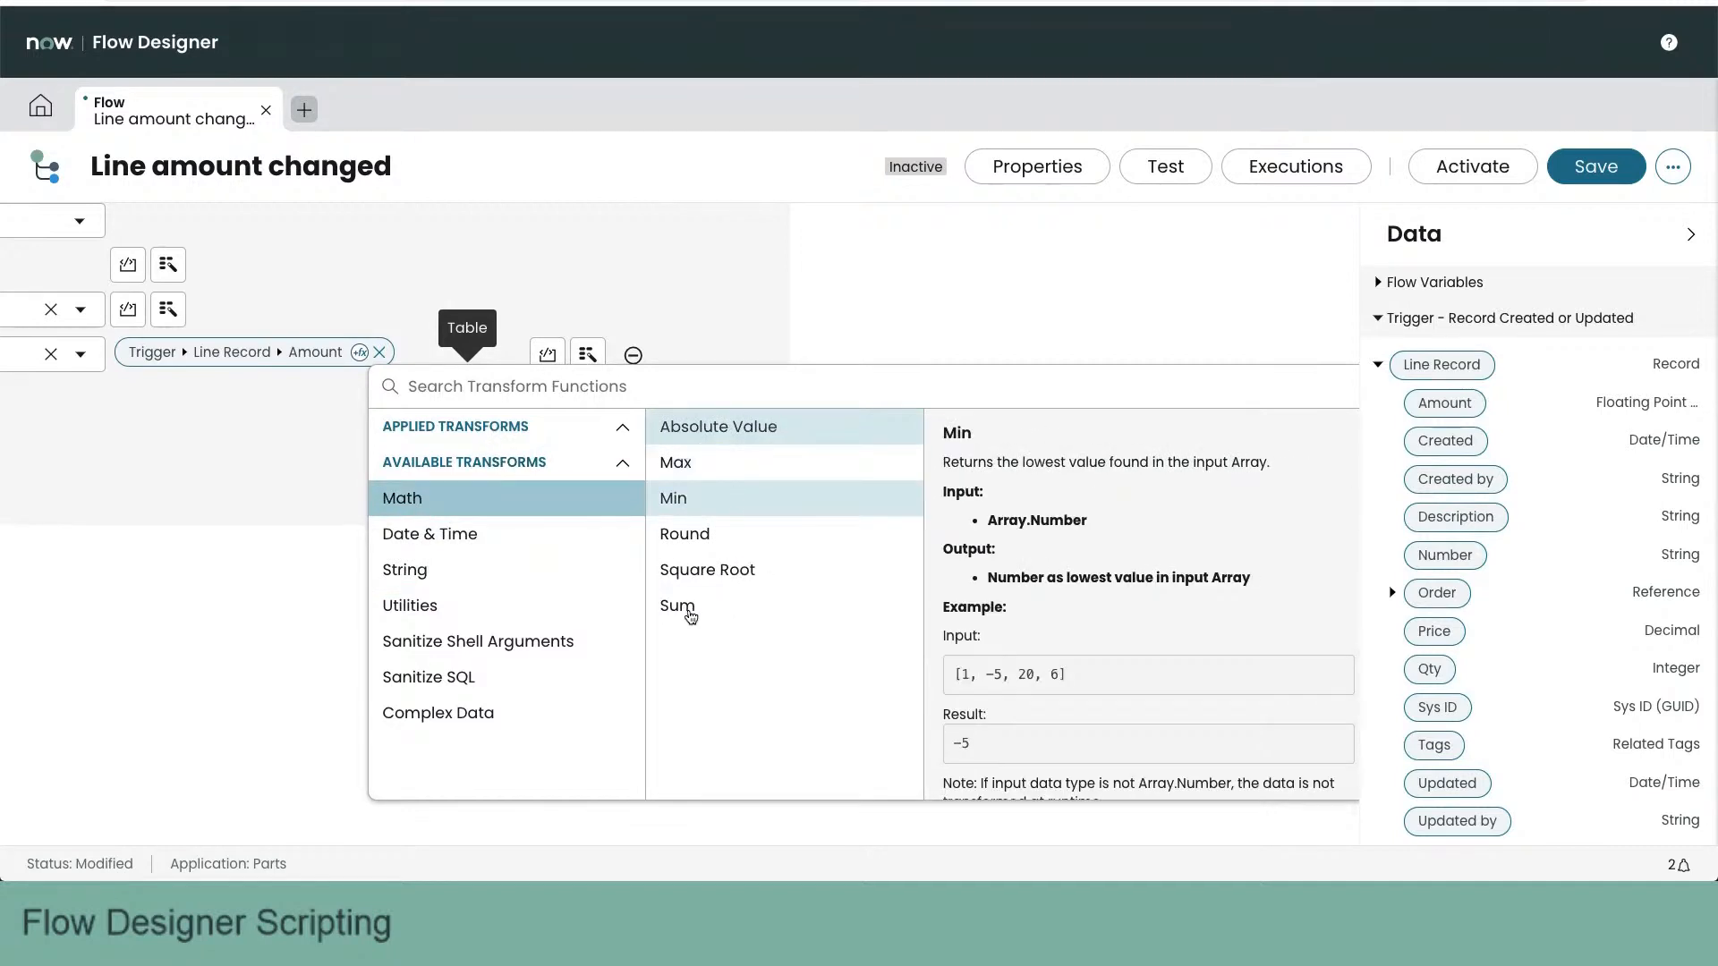
pyautogui.click(689, 616)
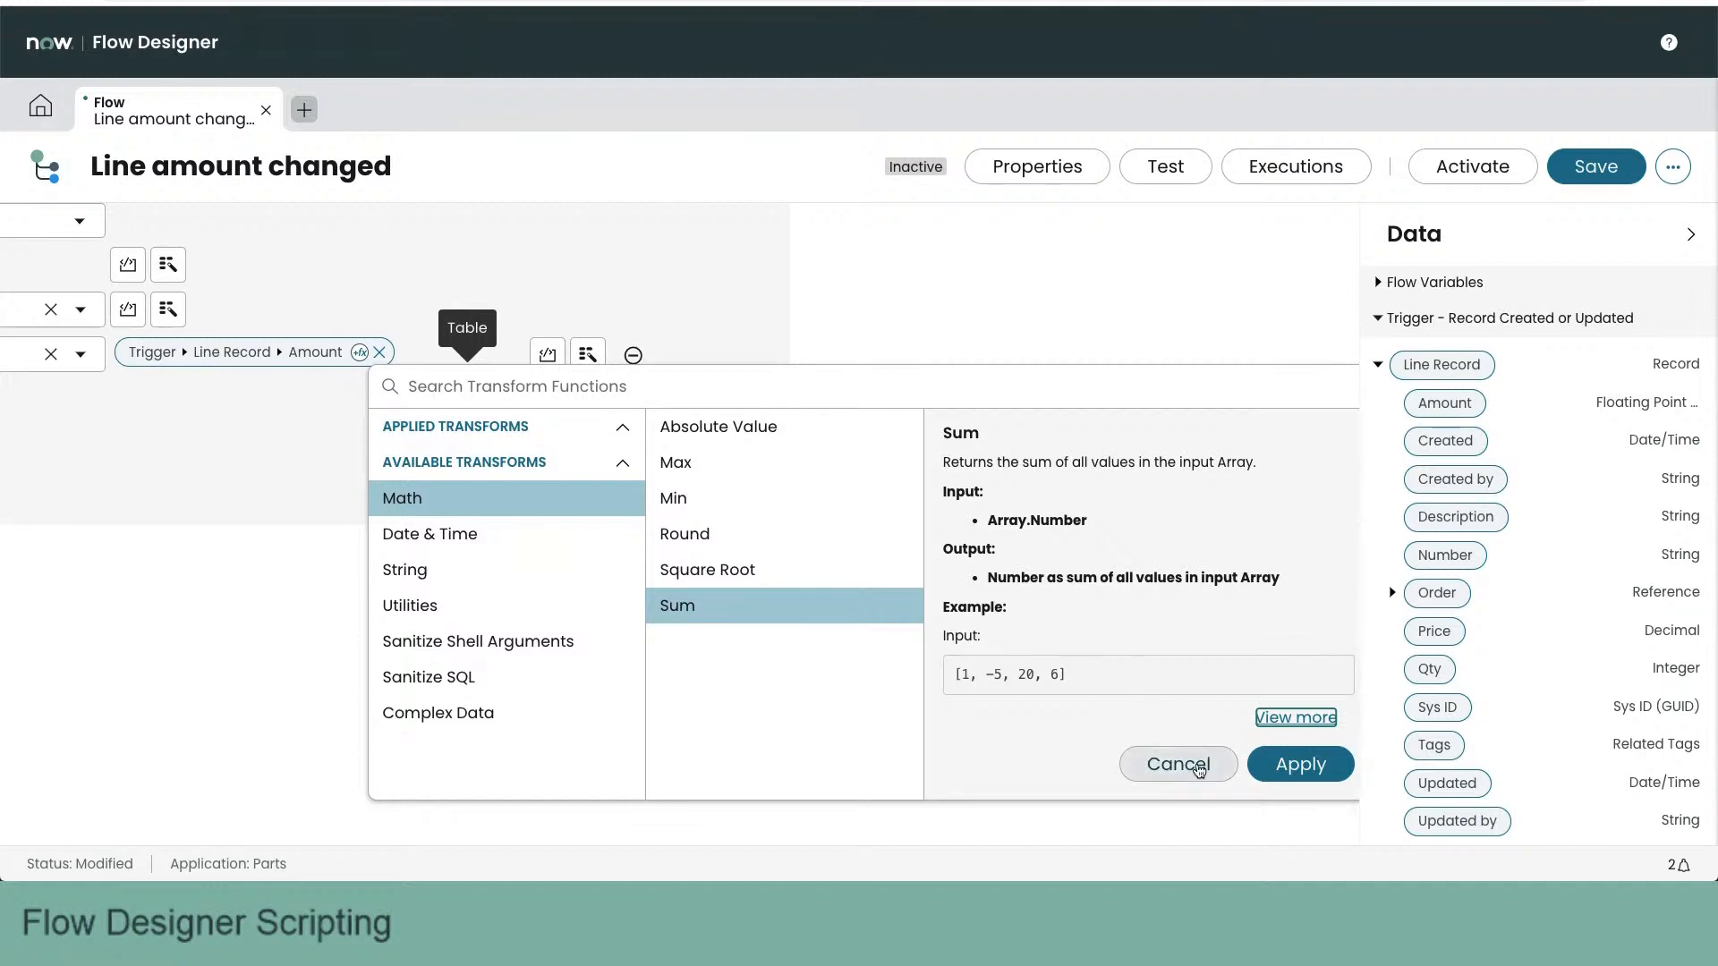
pyautogui.click(1179, 765)
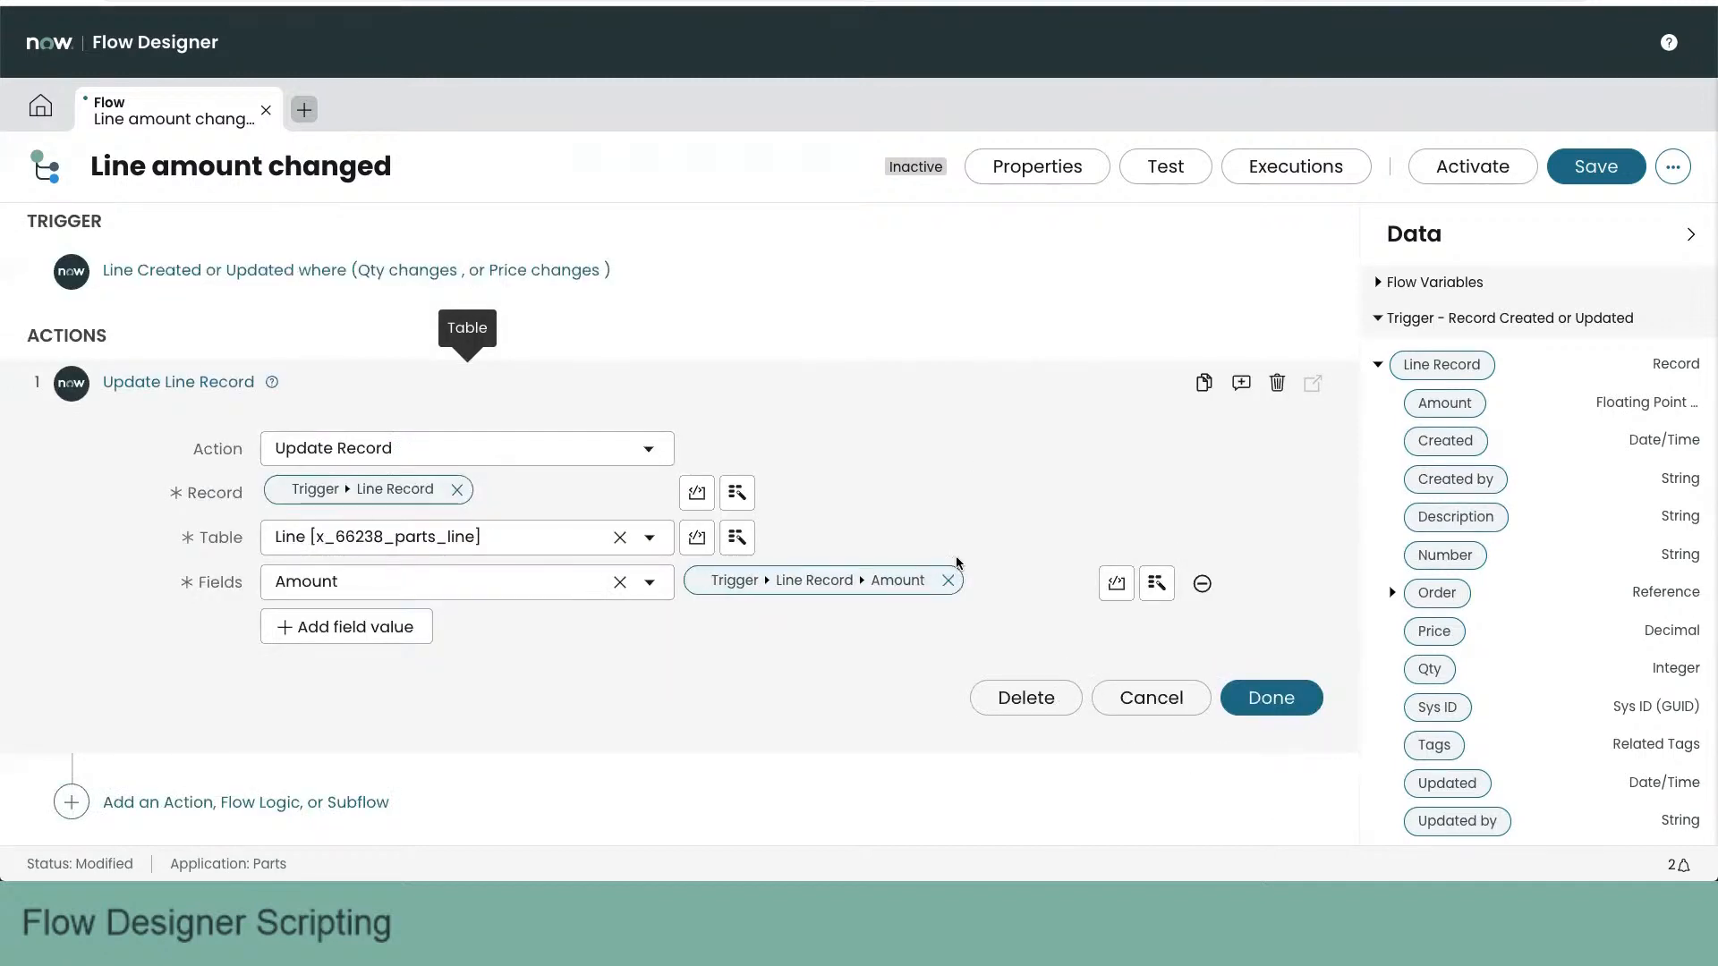
# - Remove the Amount pill from the Amount field's value and switch that field to scripting
pyautogui.click(948, 580)
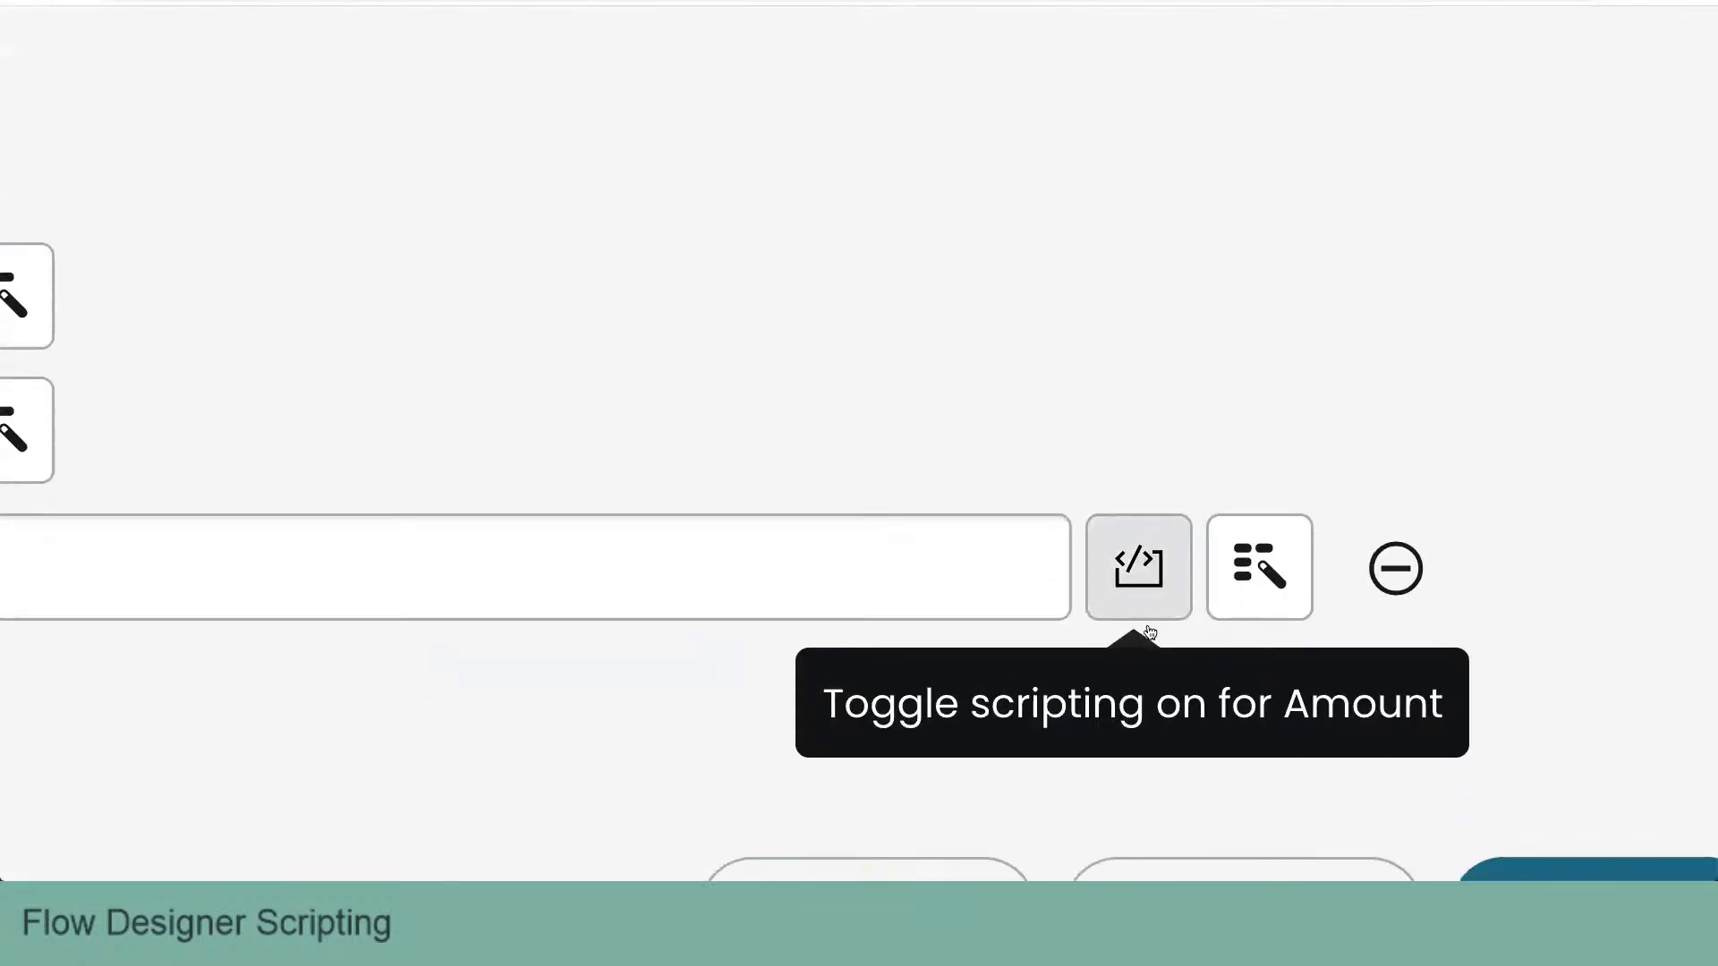
pyautogui.scroll(-2, 1150, 633)
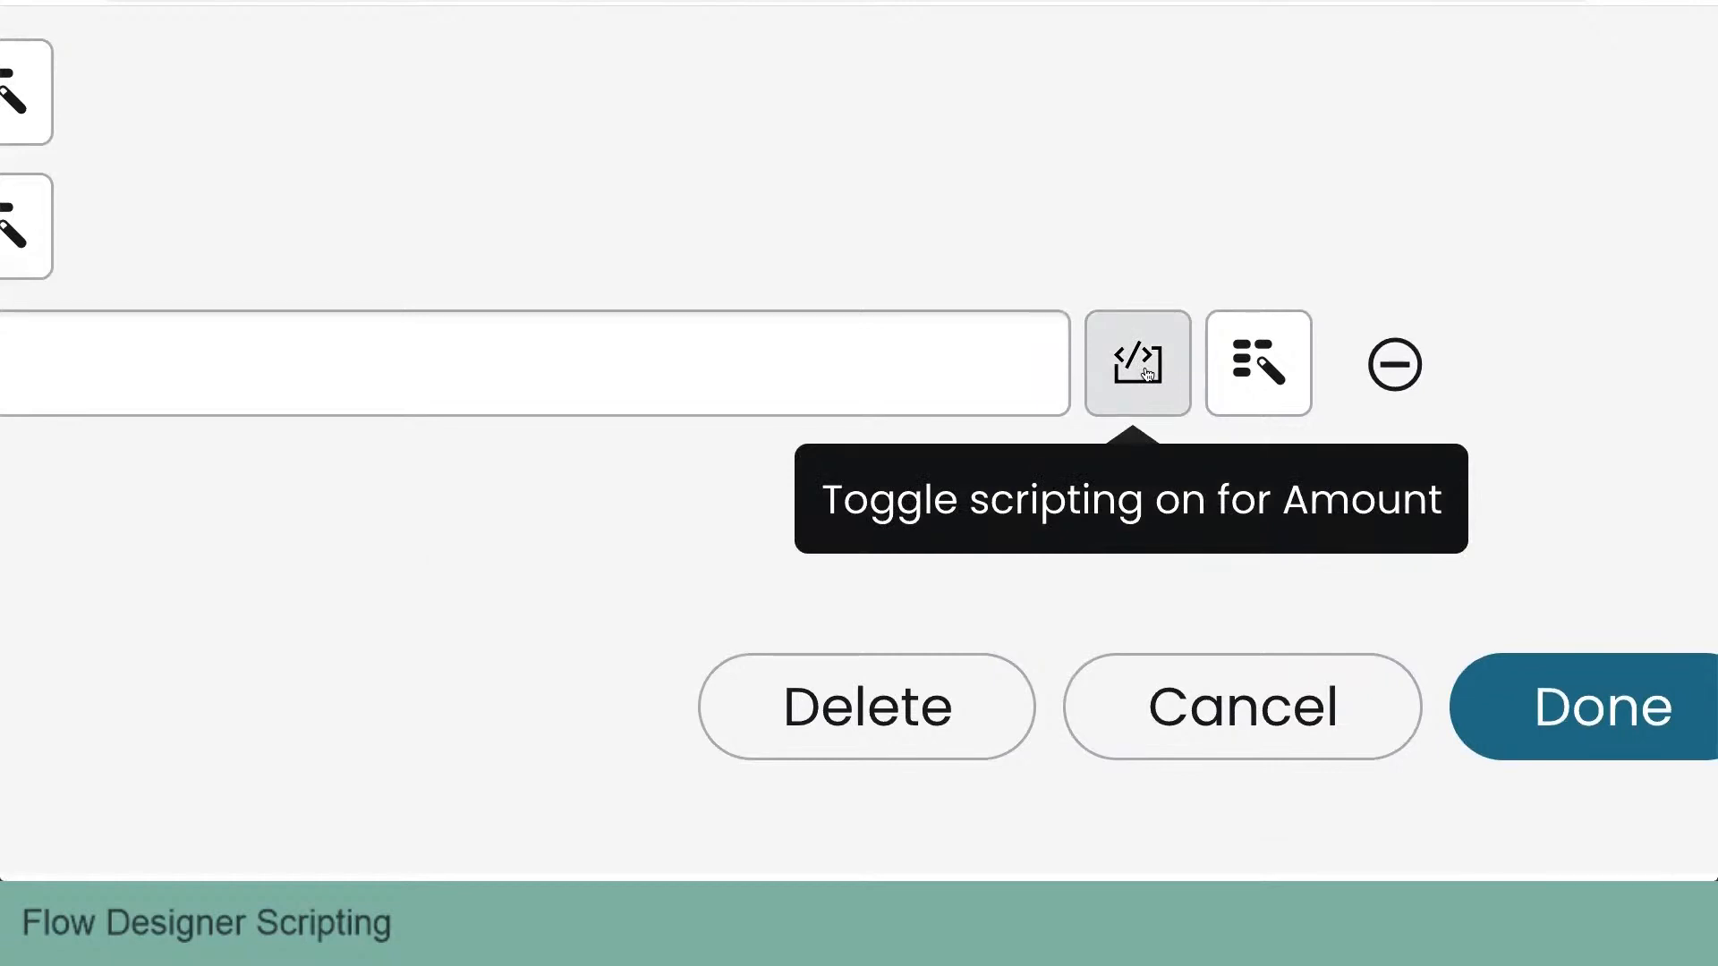
pyautogui.click(1148, 374)
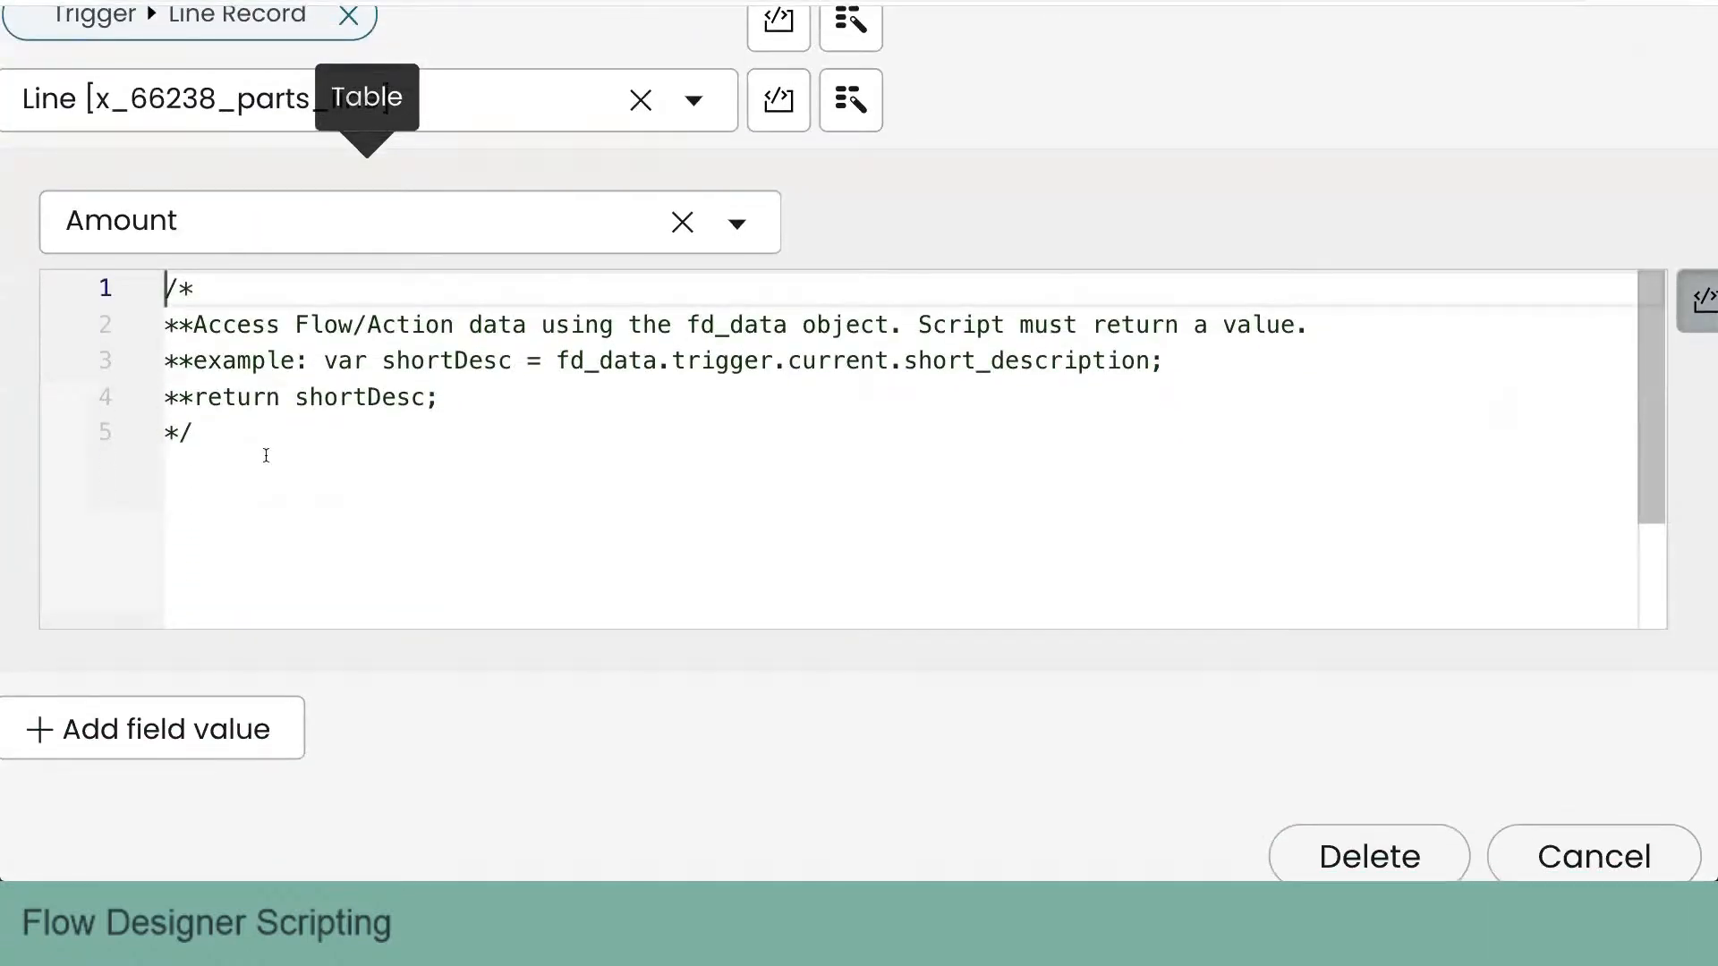
# - Below the comment in the Amount script, start the line "var amount = fd_data.trigger.current.qty"
pyautogui.click(237, 454)
pyautogui.press('Return')
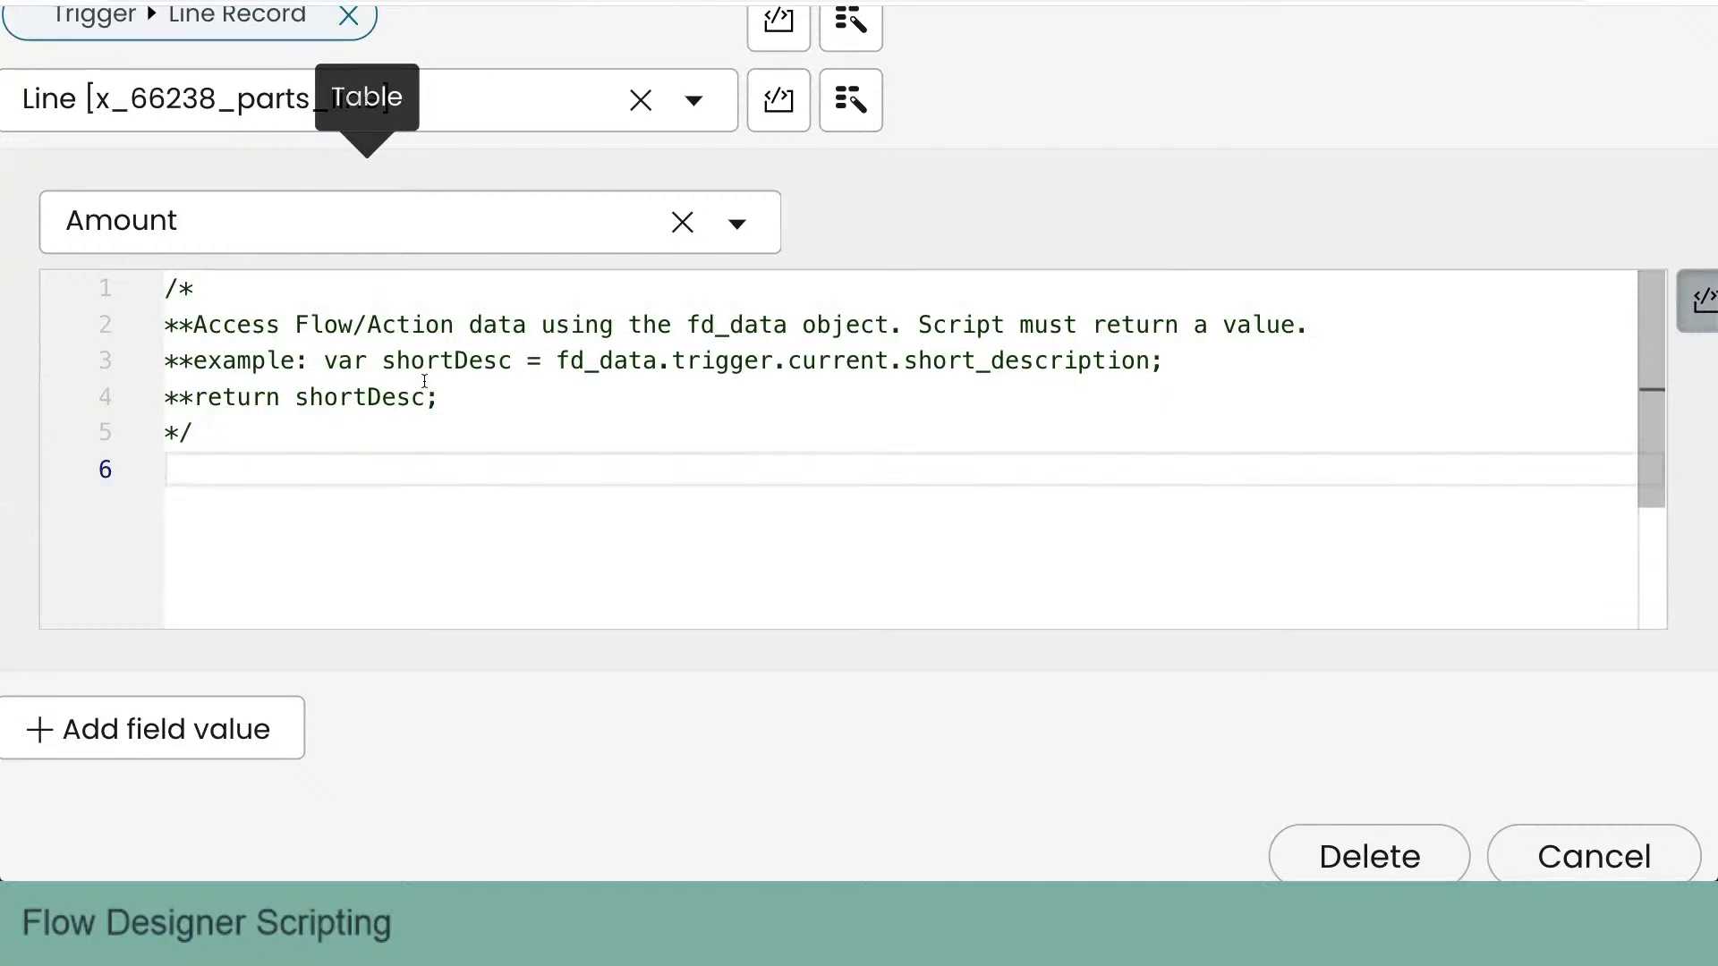
pyautogui.write('var amount =')
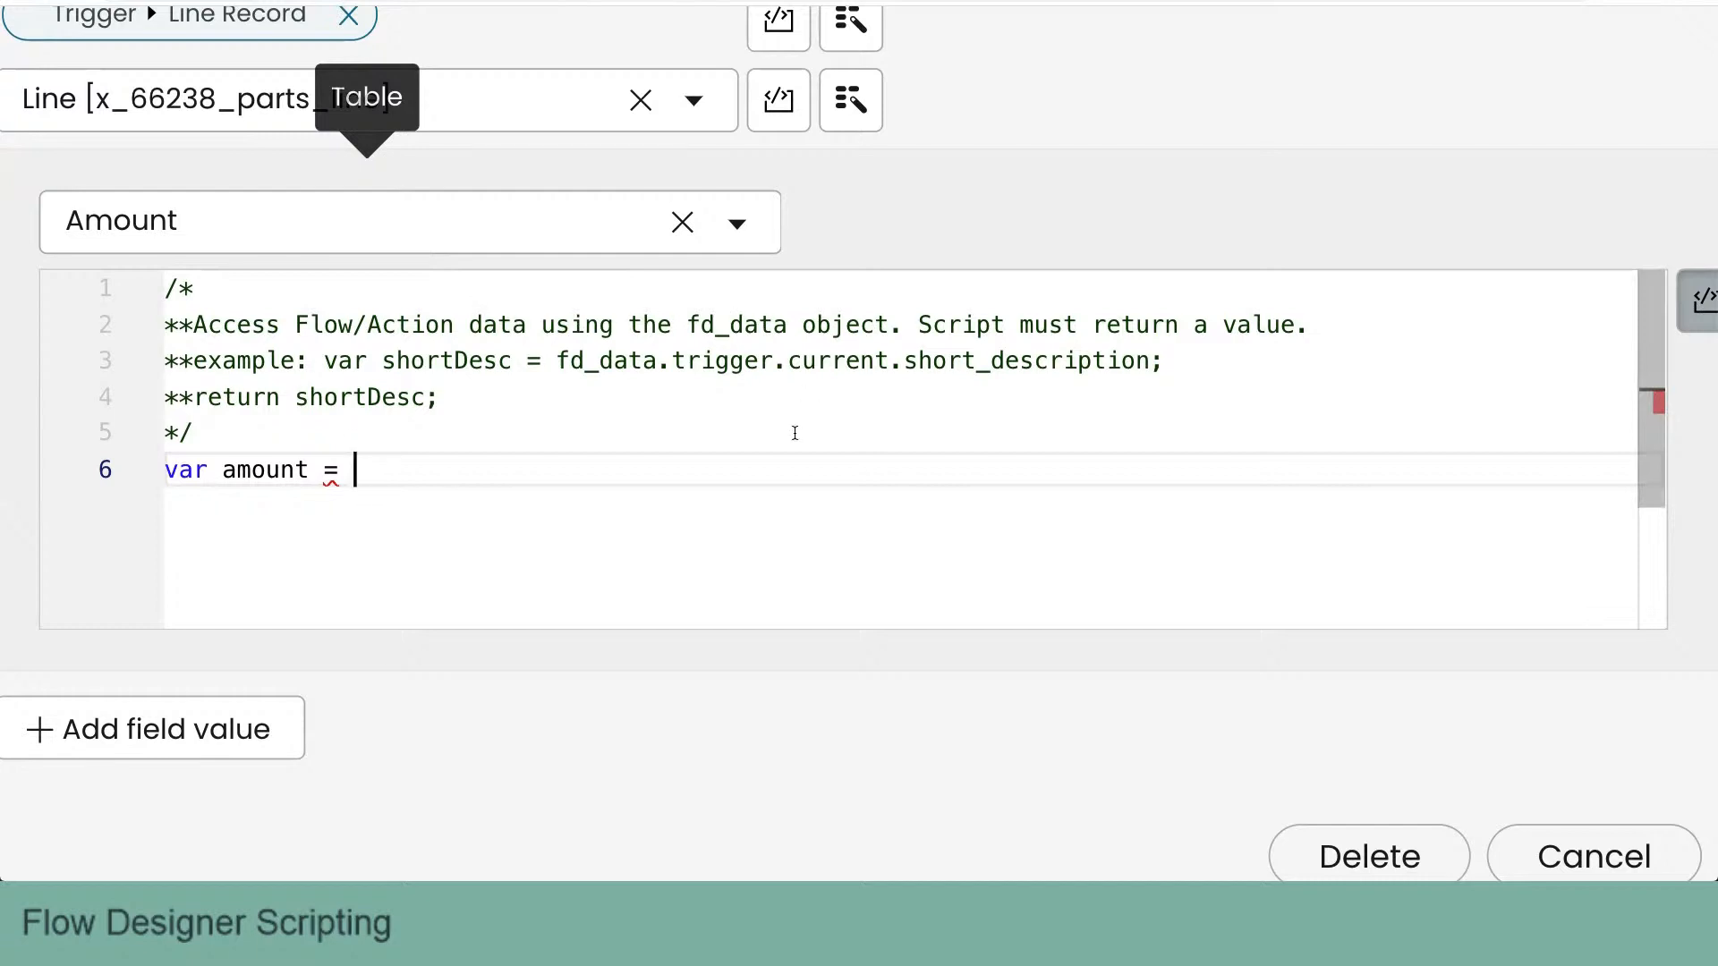
pyautogui.write('fd_data')
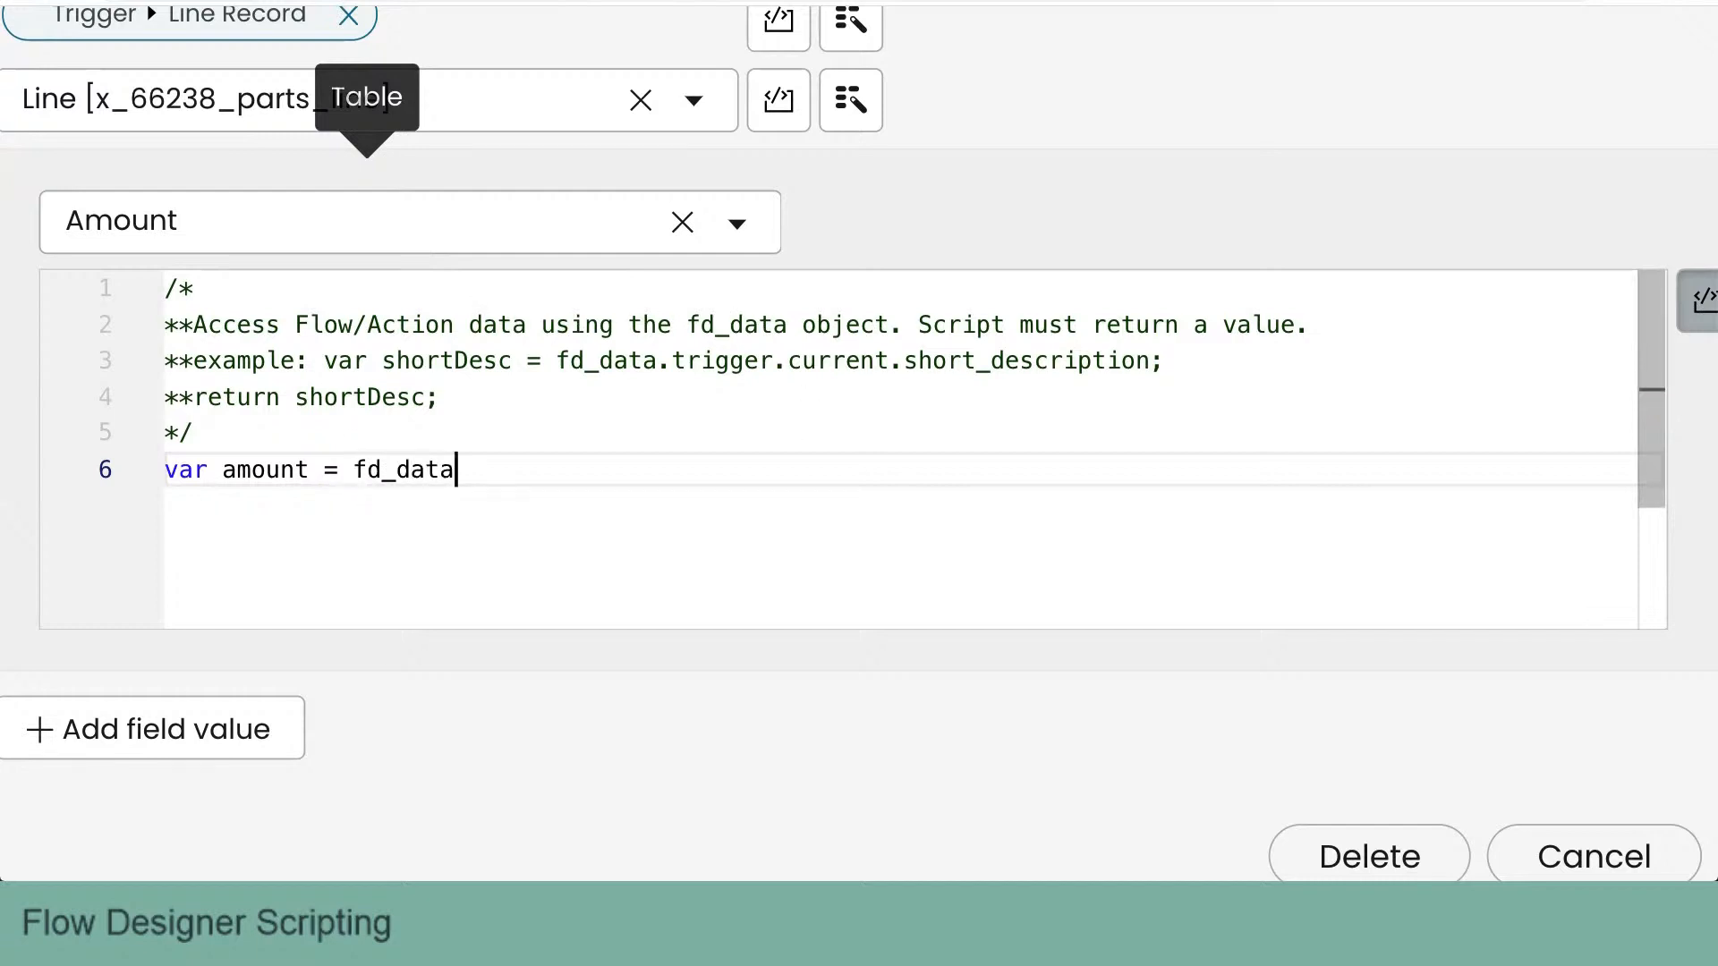
pyautogui.write('.')
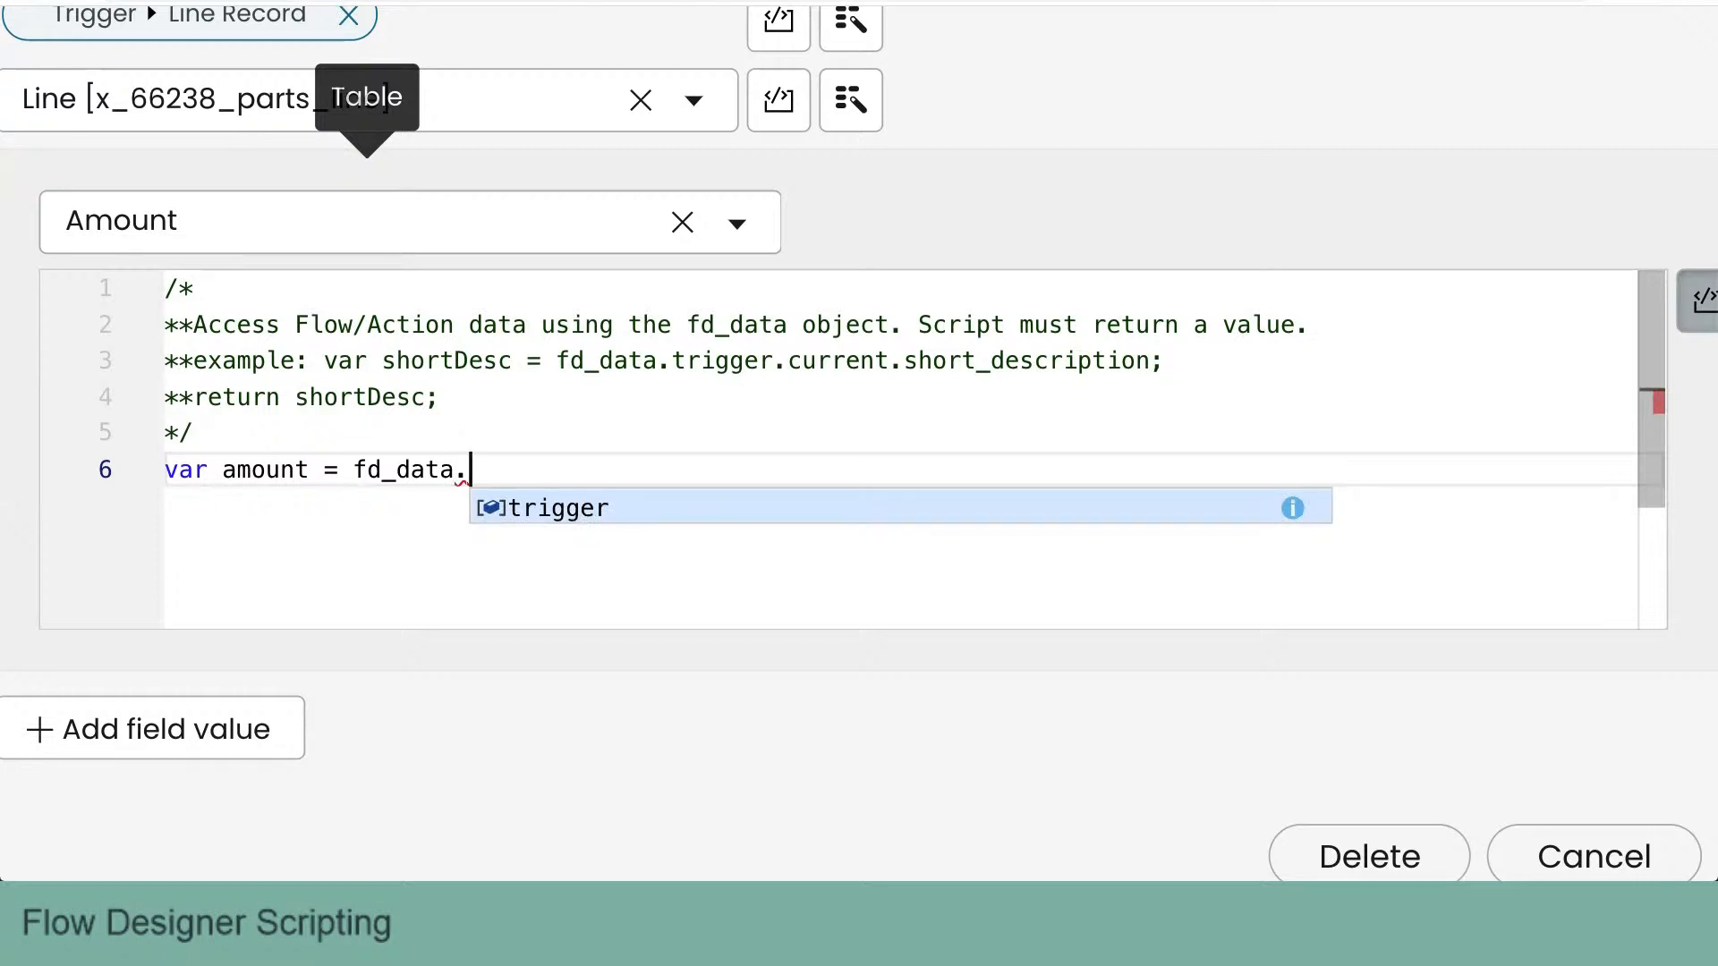
pyautogui.press('Return')
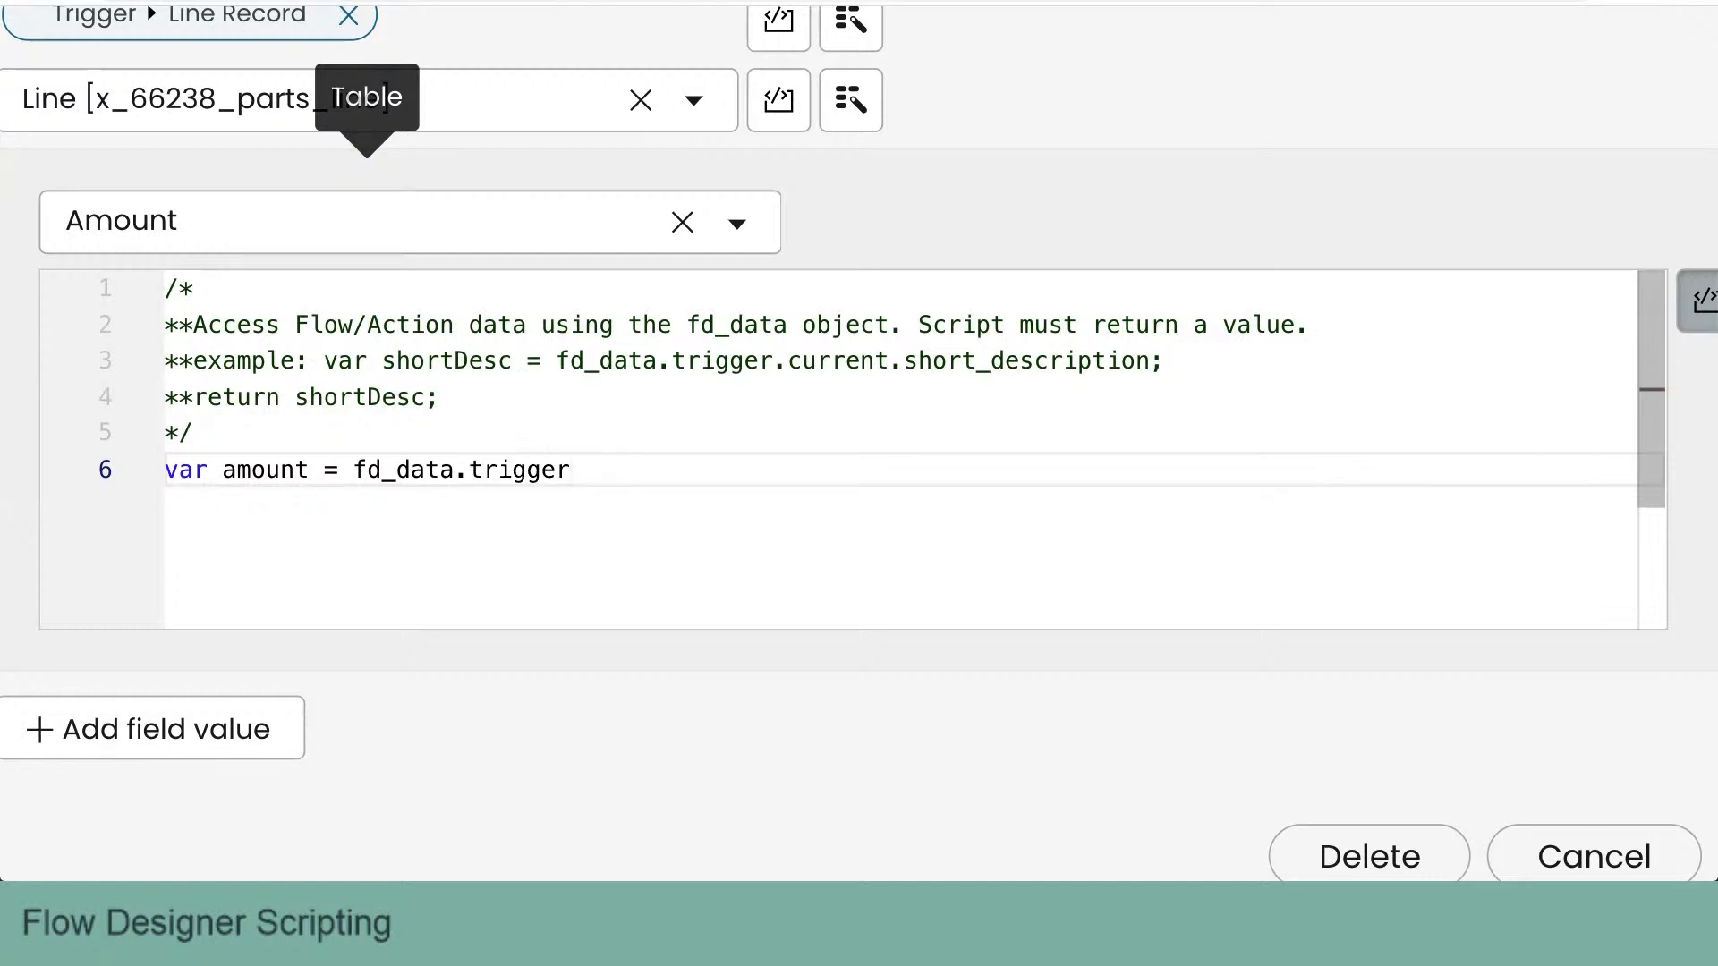
pyautogui.write('.')
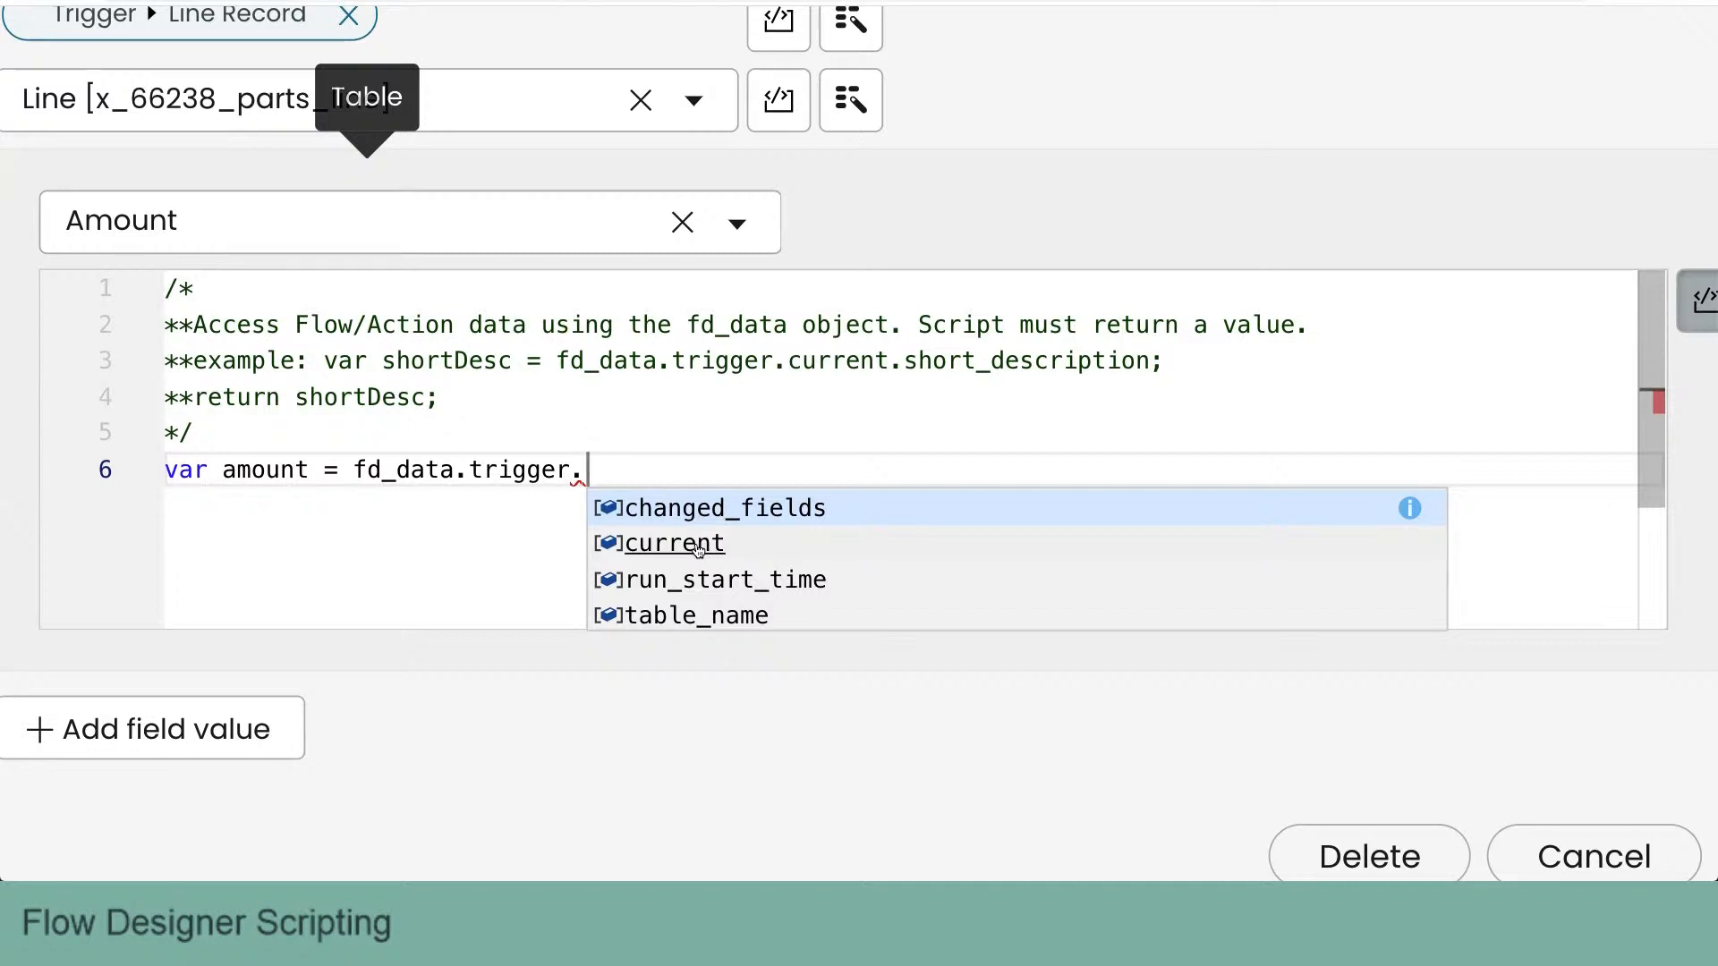
pyautogui.click(699, 546)
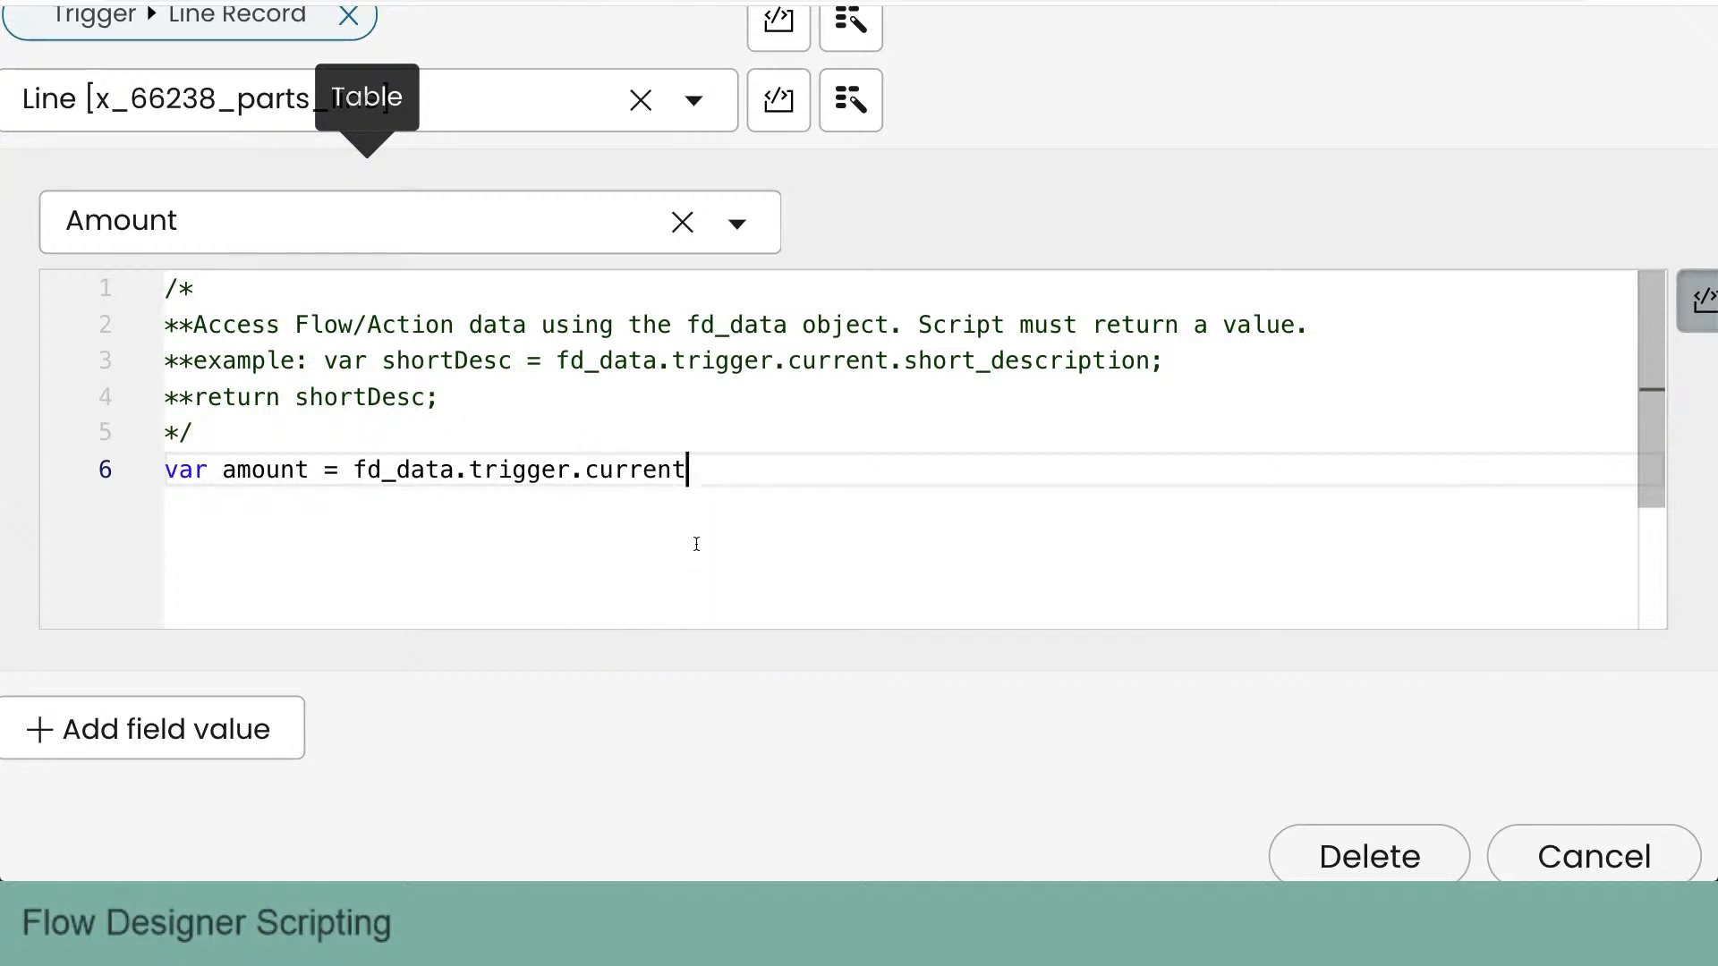
pyautogui.write('.')
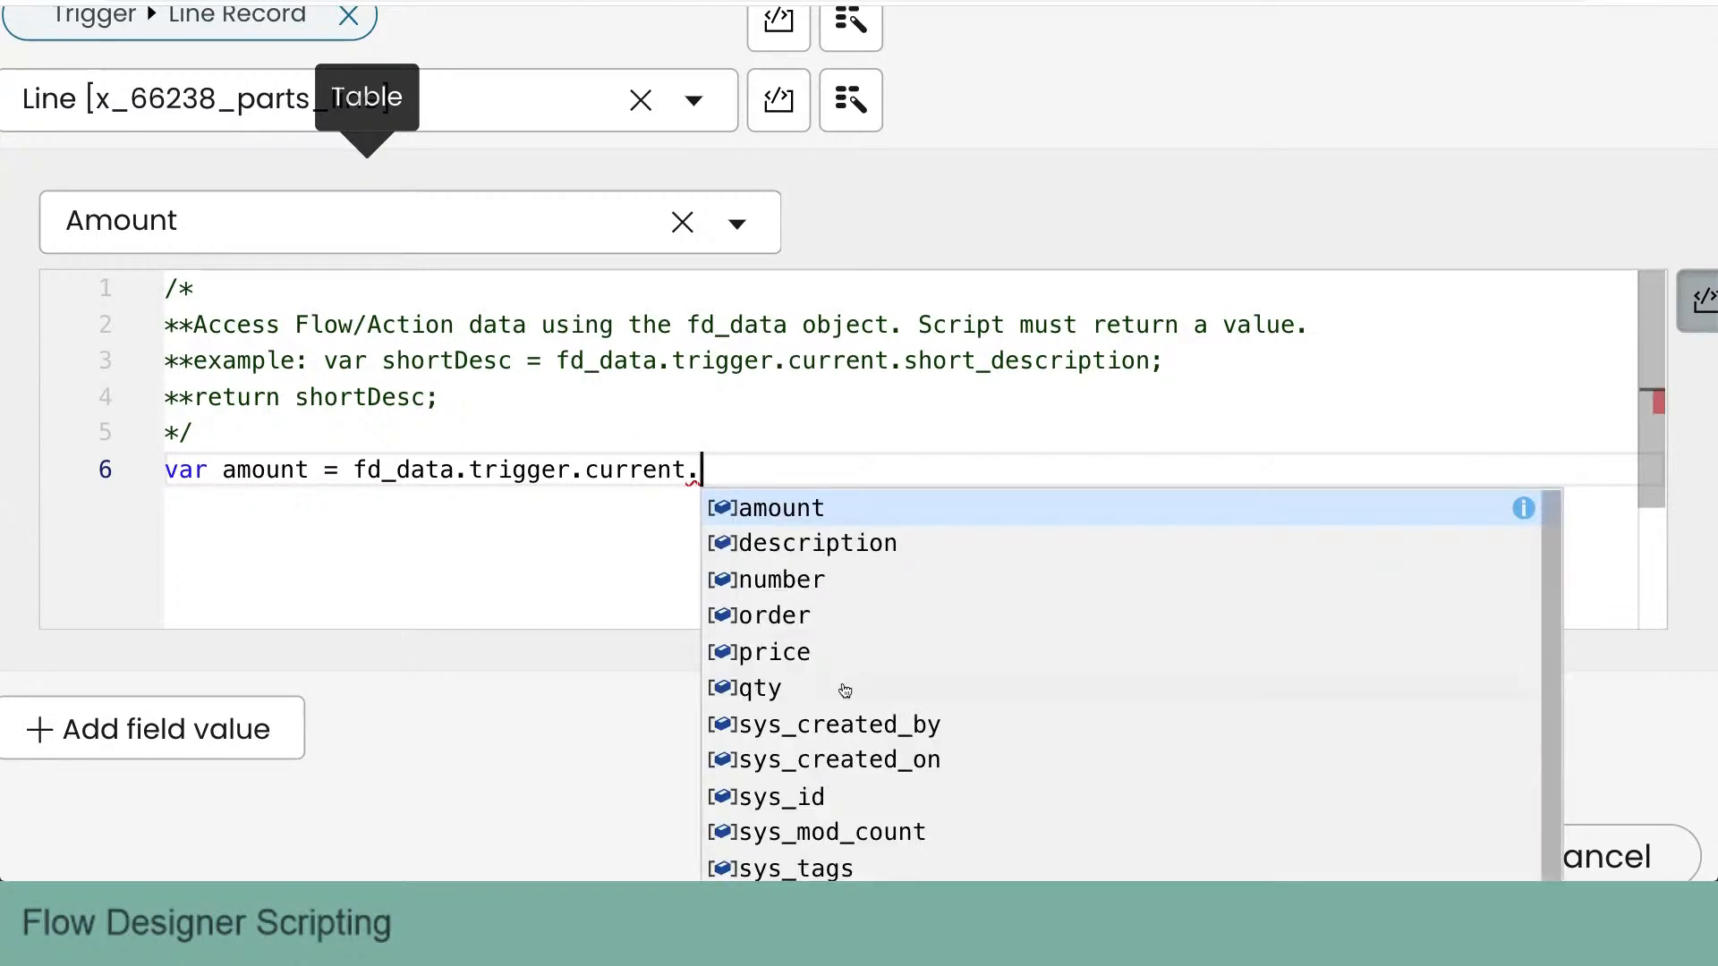
pyautogui.scroll(-1, 844, 691)
pyautogui.click(765, 654)
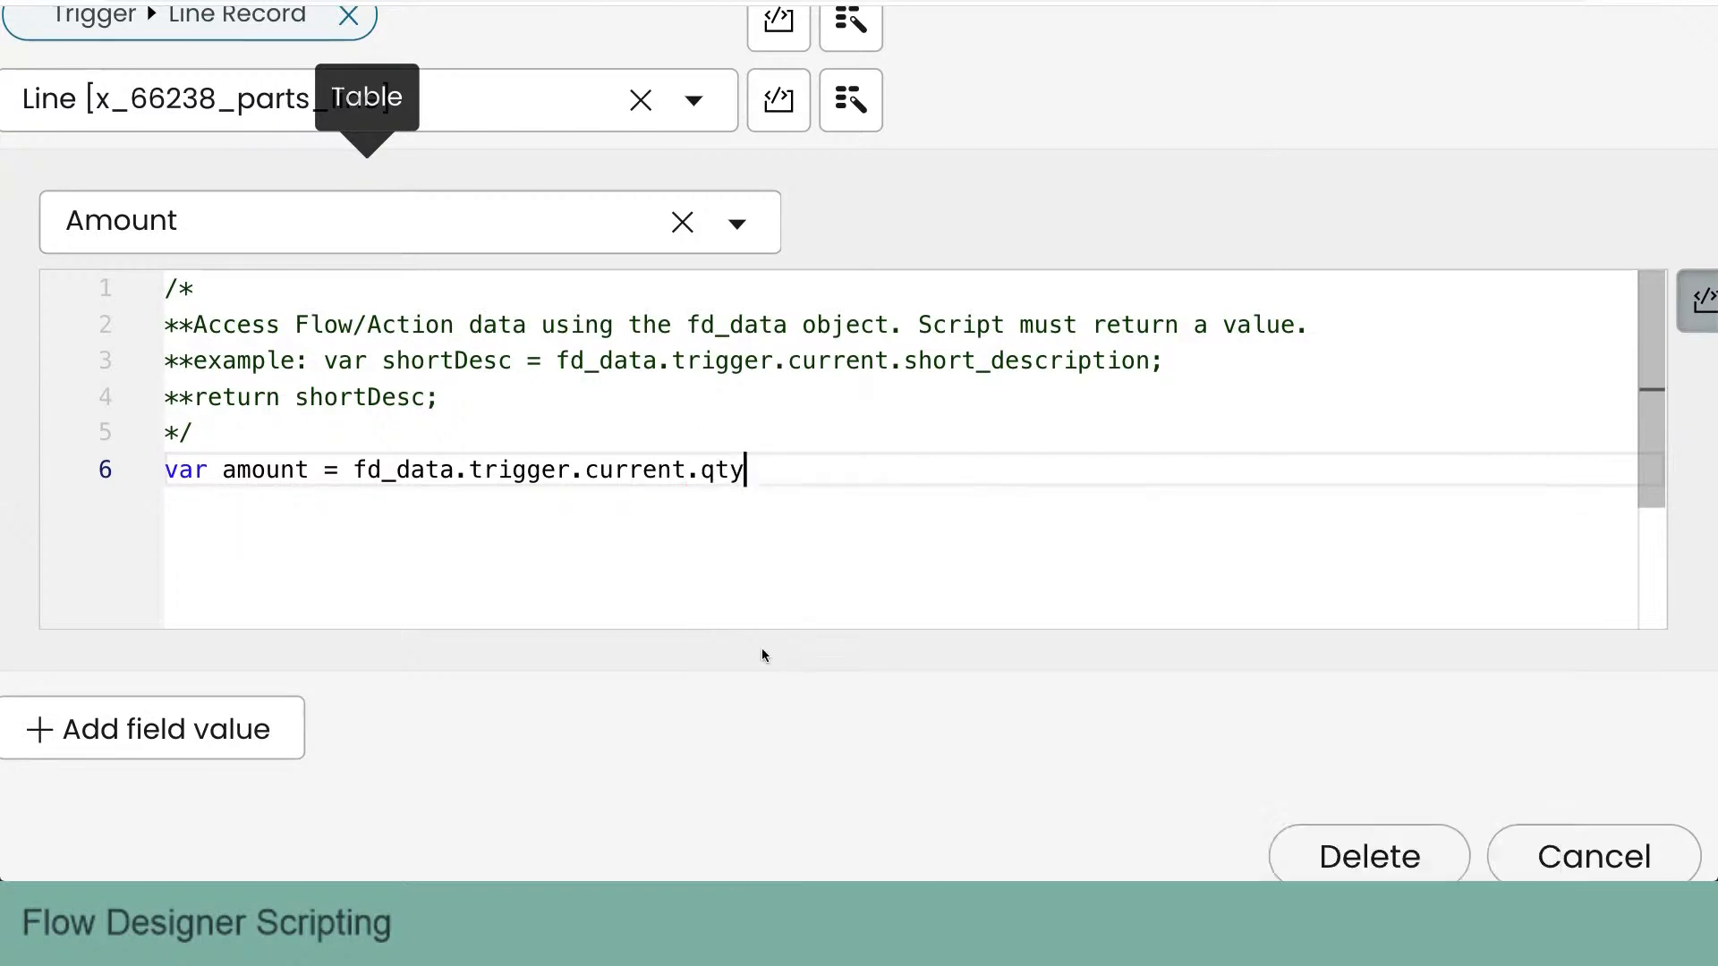
# - Complete the amount expression by multiplying the quantity with "* fd_data.trigger.current.price;"
pyautogui.write('*')
pyautogui.write('fd_data.')
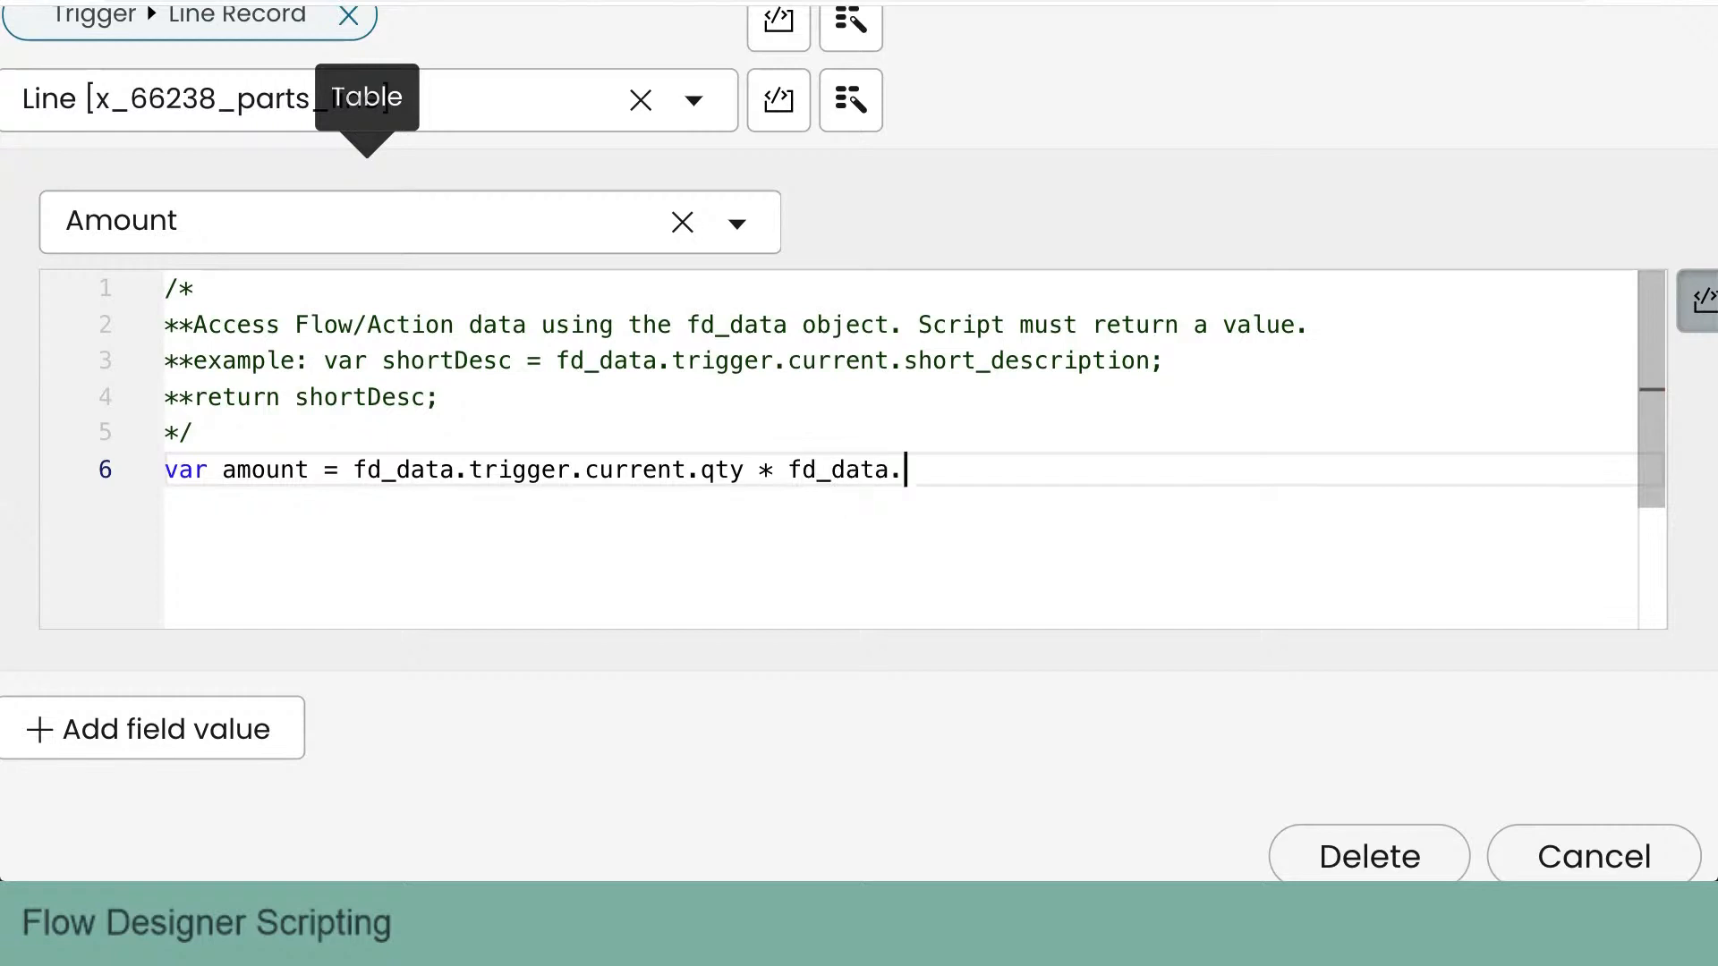
pyautogui.press('Return')
pyautogui.write('.curent.')
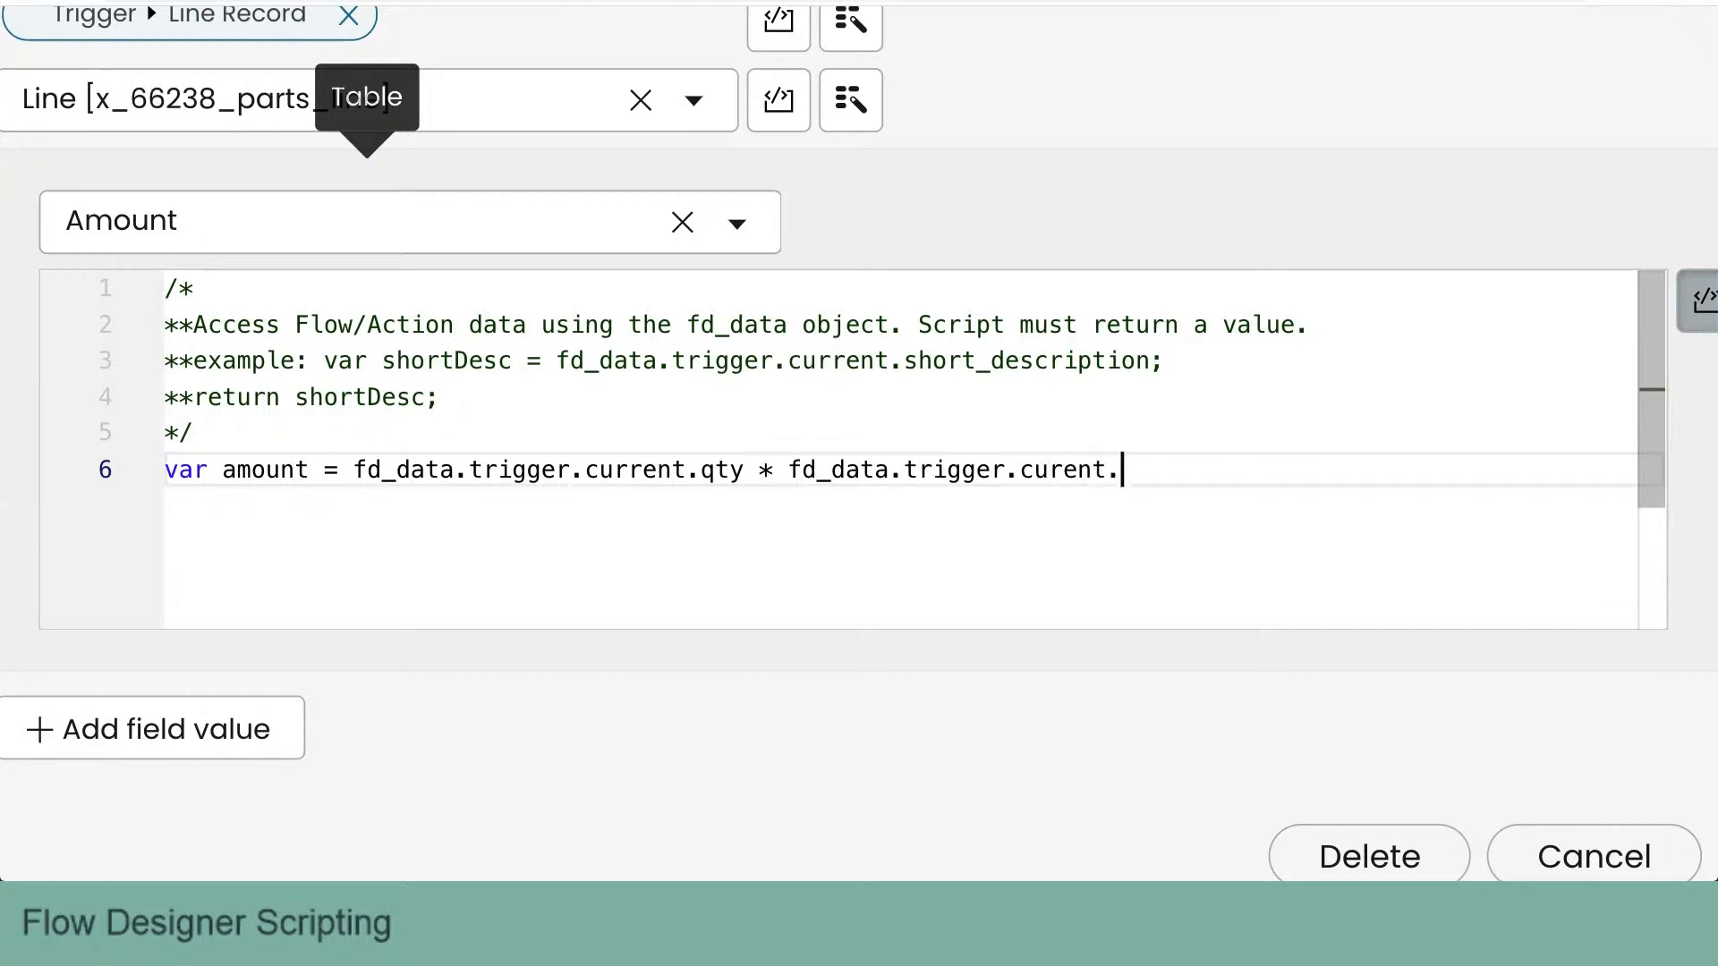
pyautogui.press('BackSpace')
pyautogui.press('BackSpace')
pyautogui.press('BackSpace')
pyautogui.press('BackSpace')
pyautogui.write('rent.')
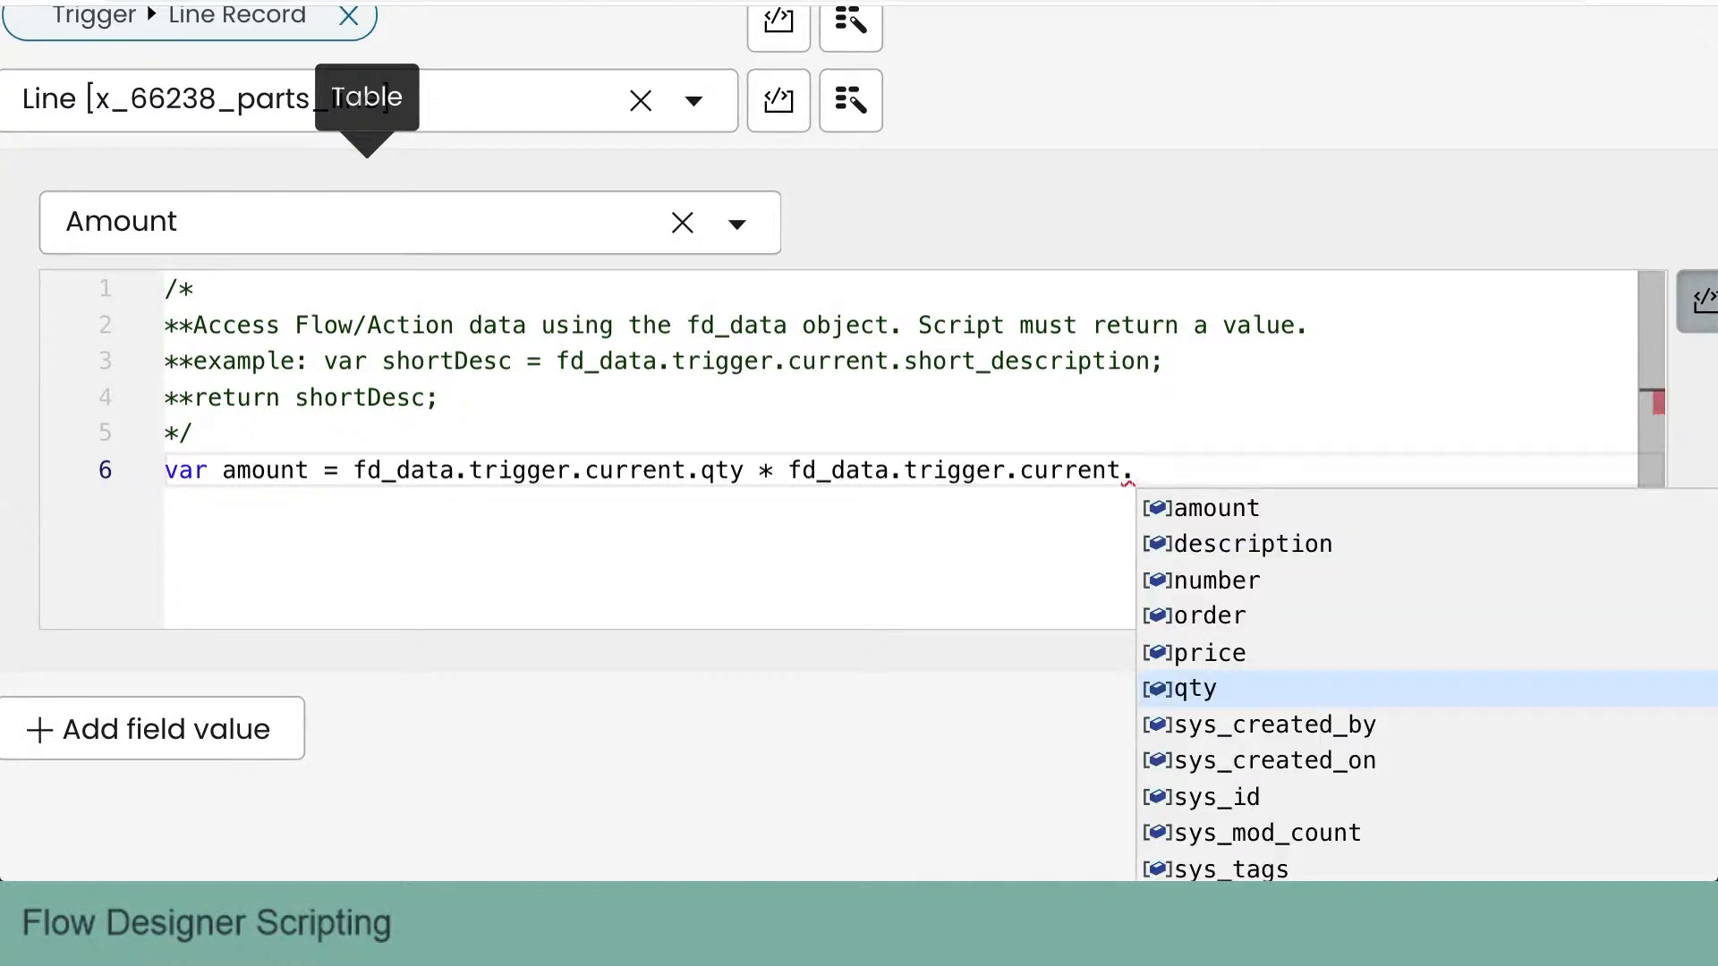
pyautogui.click(1226, 648)
pyautogui.write(';')
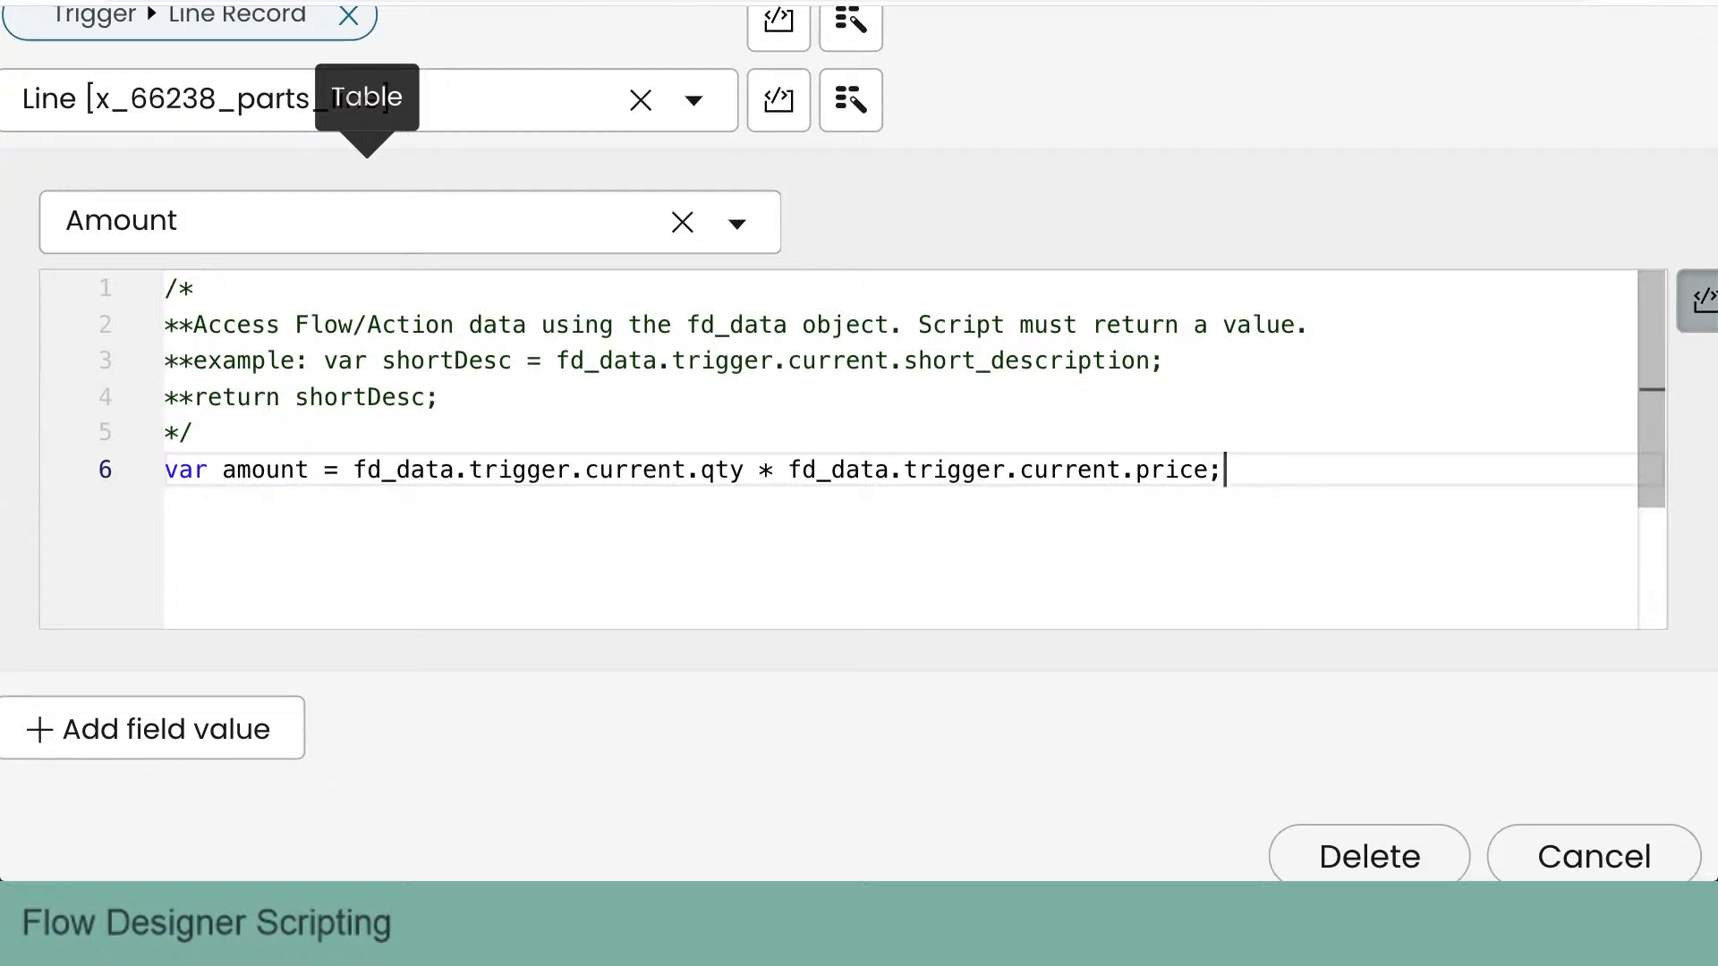
# - Add the line "return amount;" to the end of the Amount script
pyautogui.press('Return')
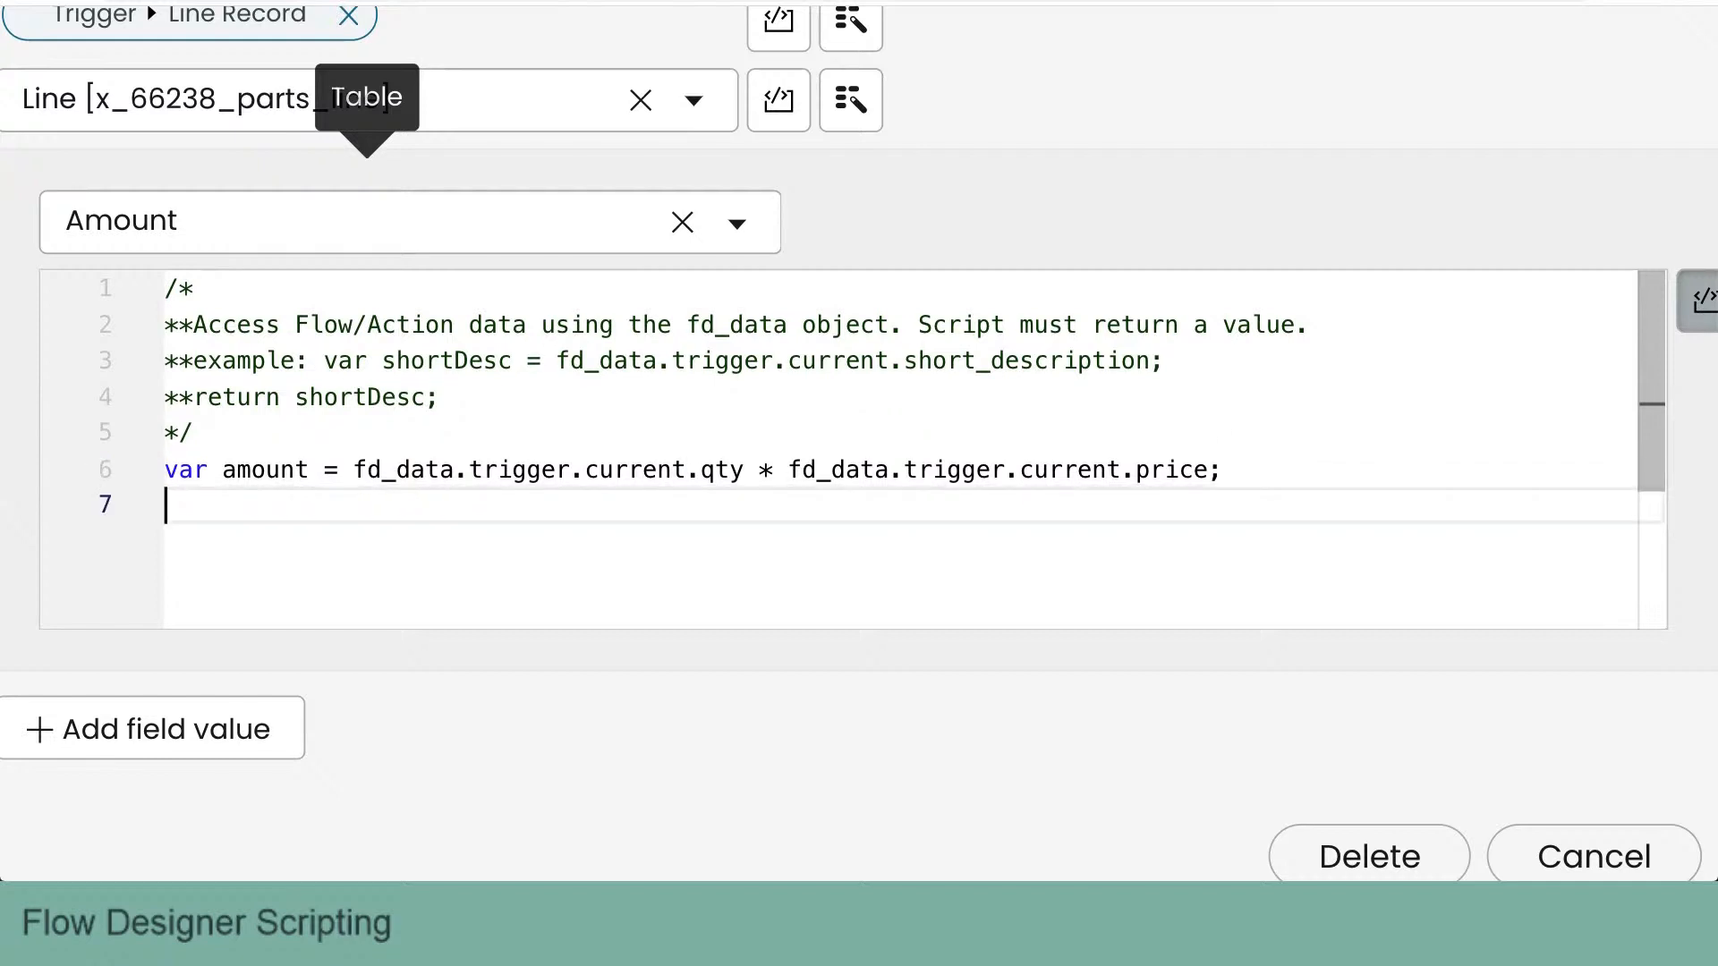
pyautogui.write('return amount;')
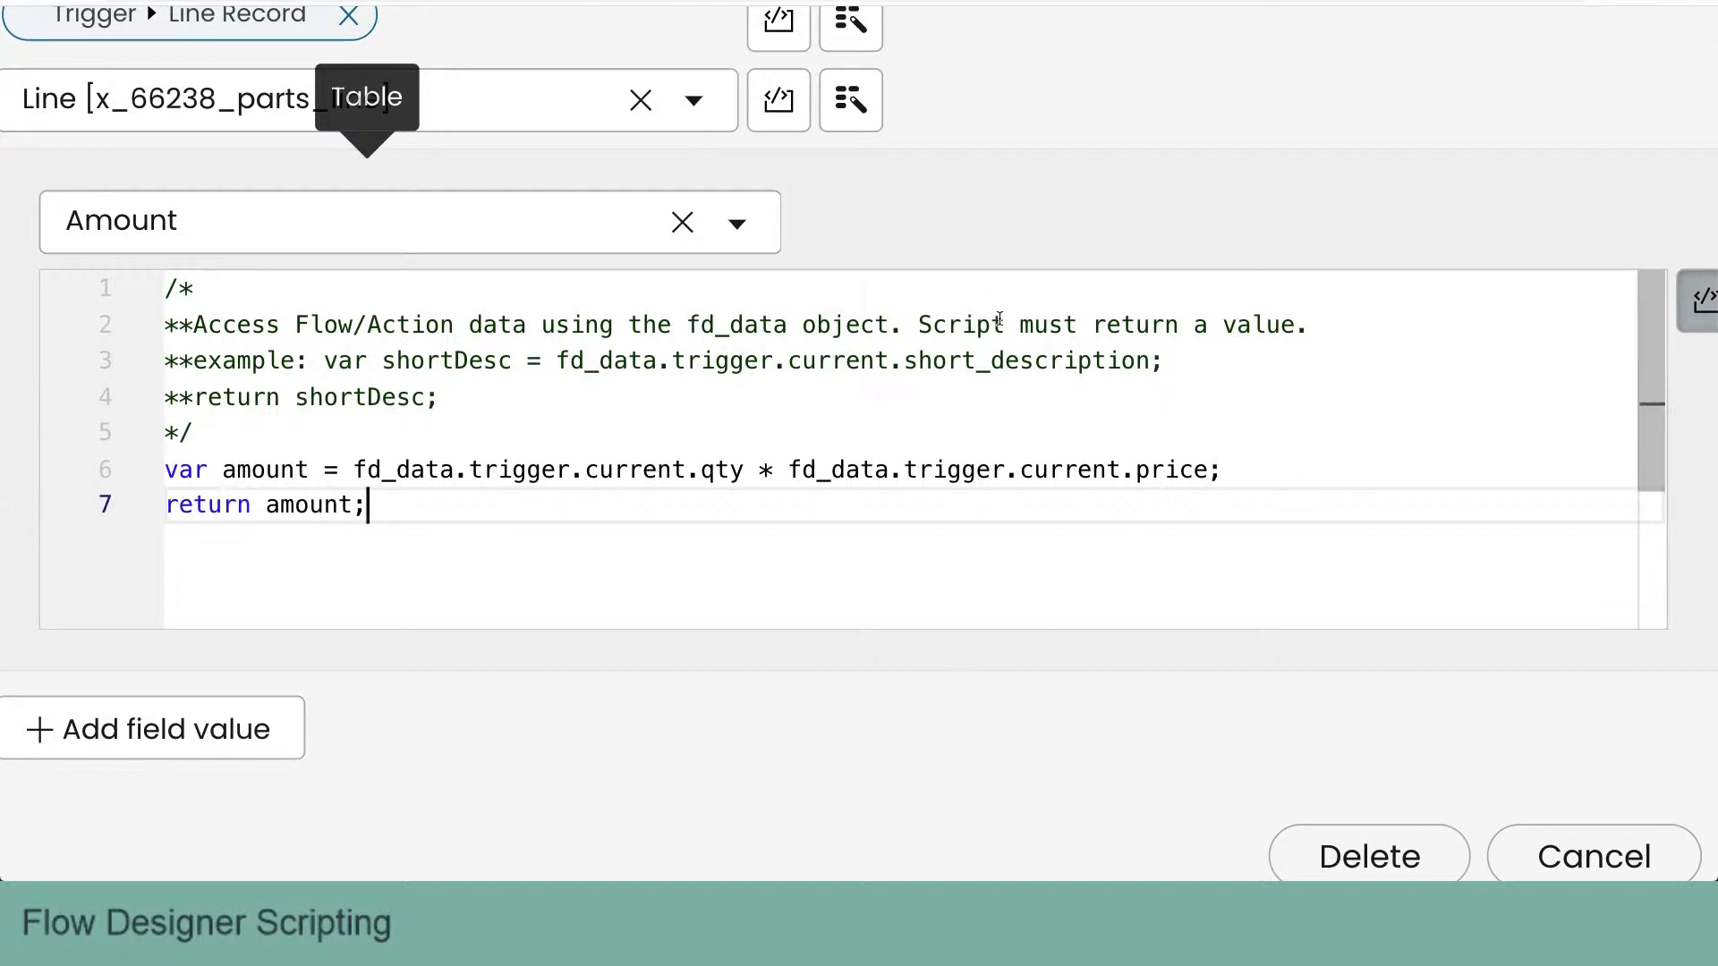
pyautogui.moveTo(934, 331); pyautogui.dragTo(1292, 319)
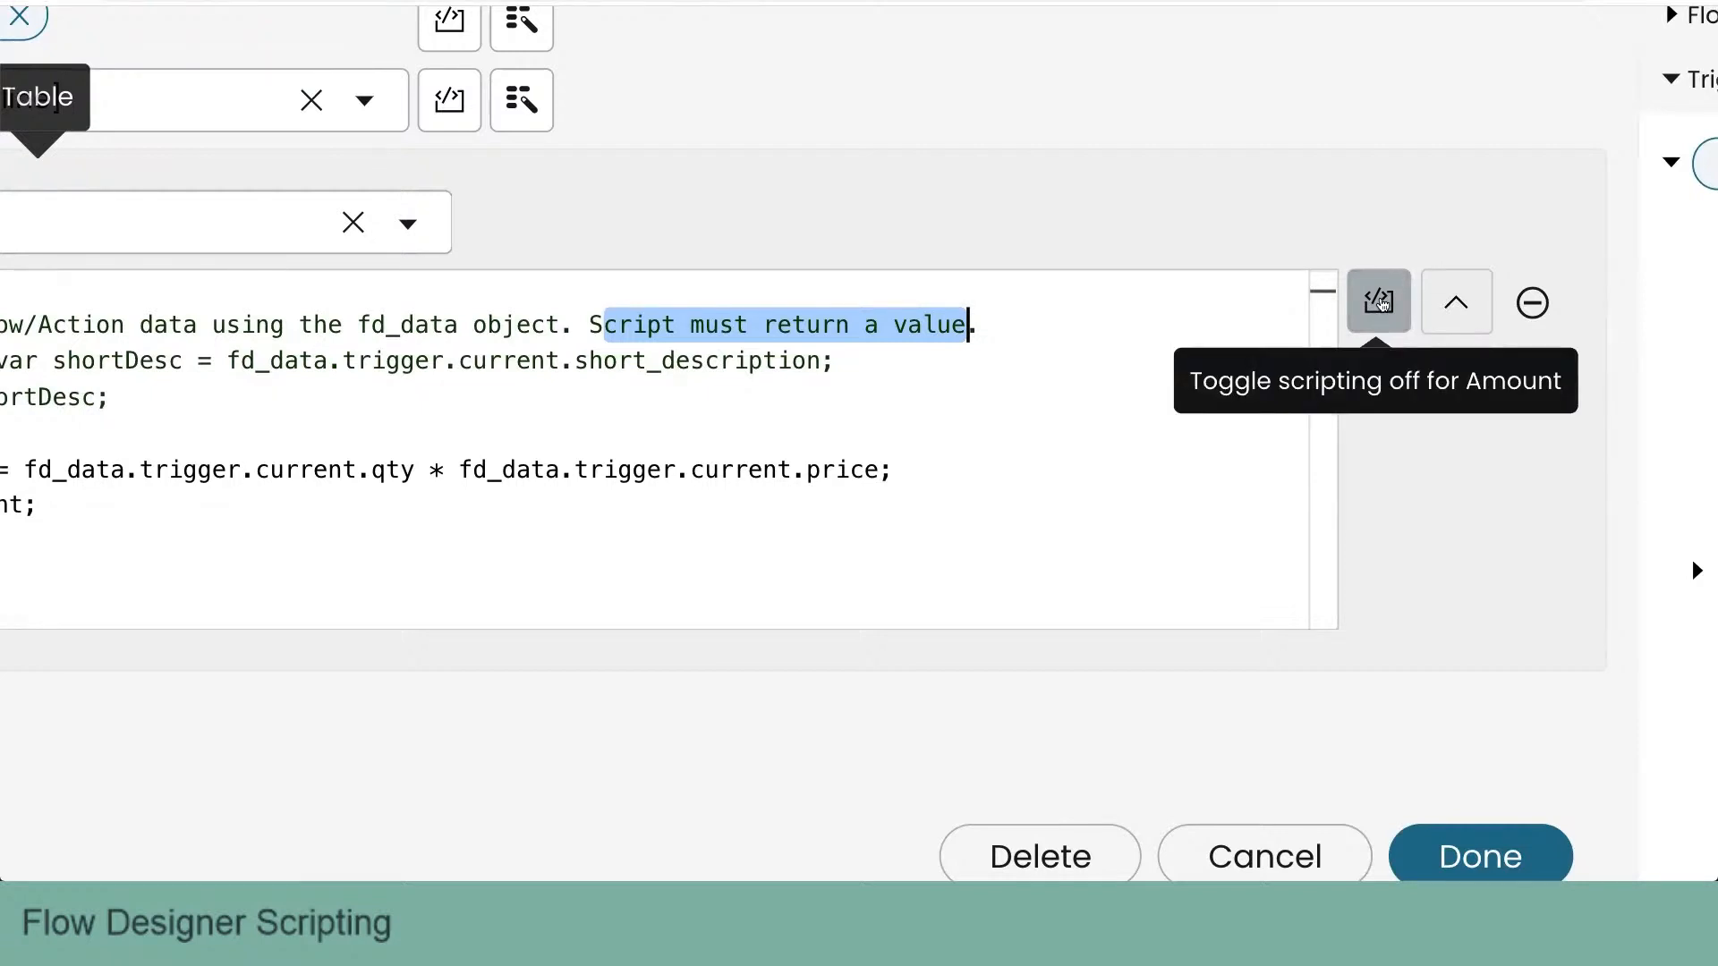
# - Switch scripting off for the Amount field and back on again
pyautogui.click(1383, 304)
pyautogui.click(841, 360)
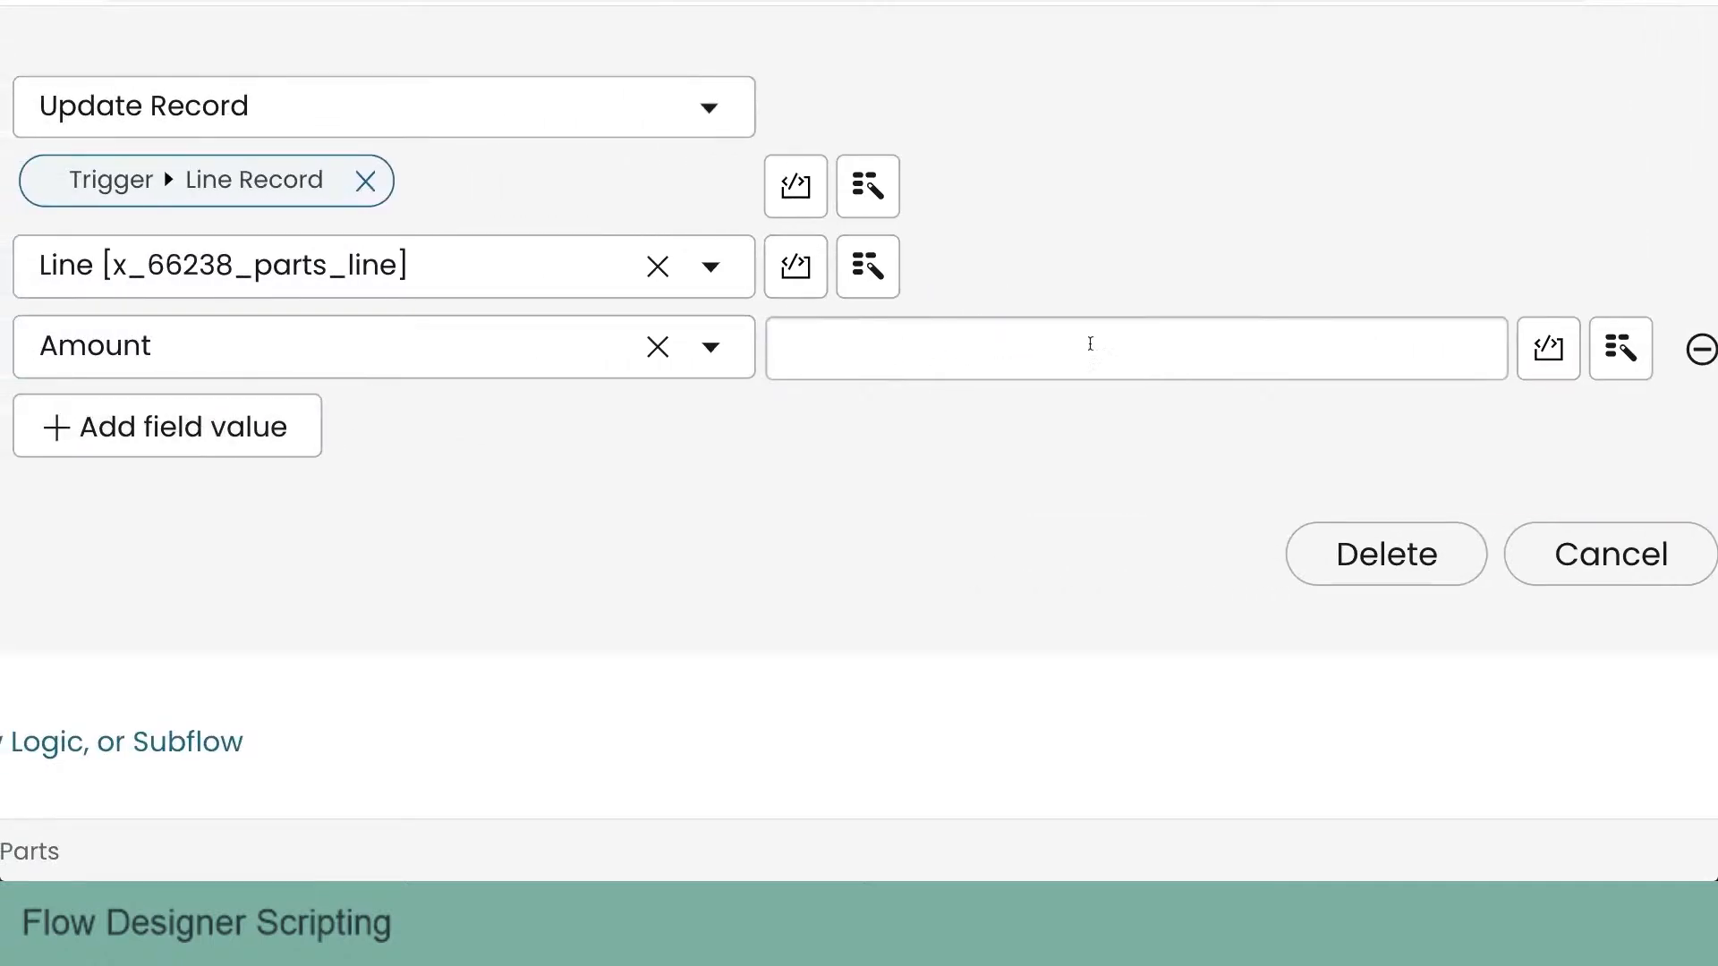
pyautogui.click(1553, 362)
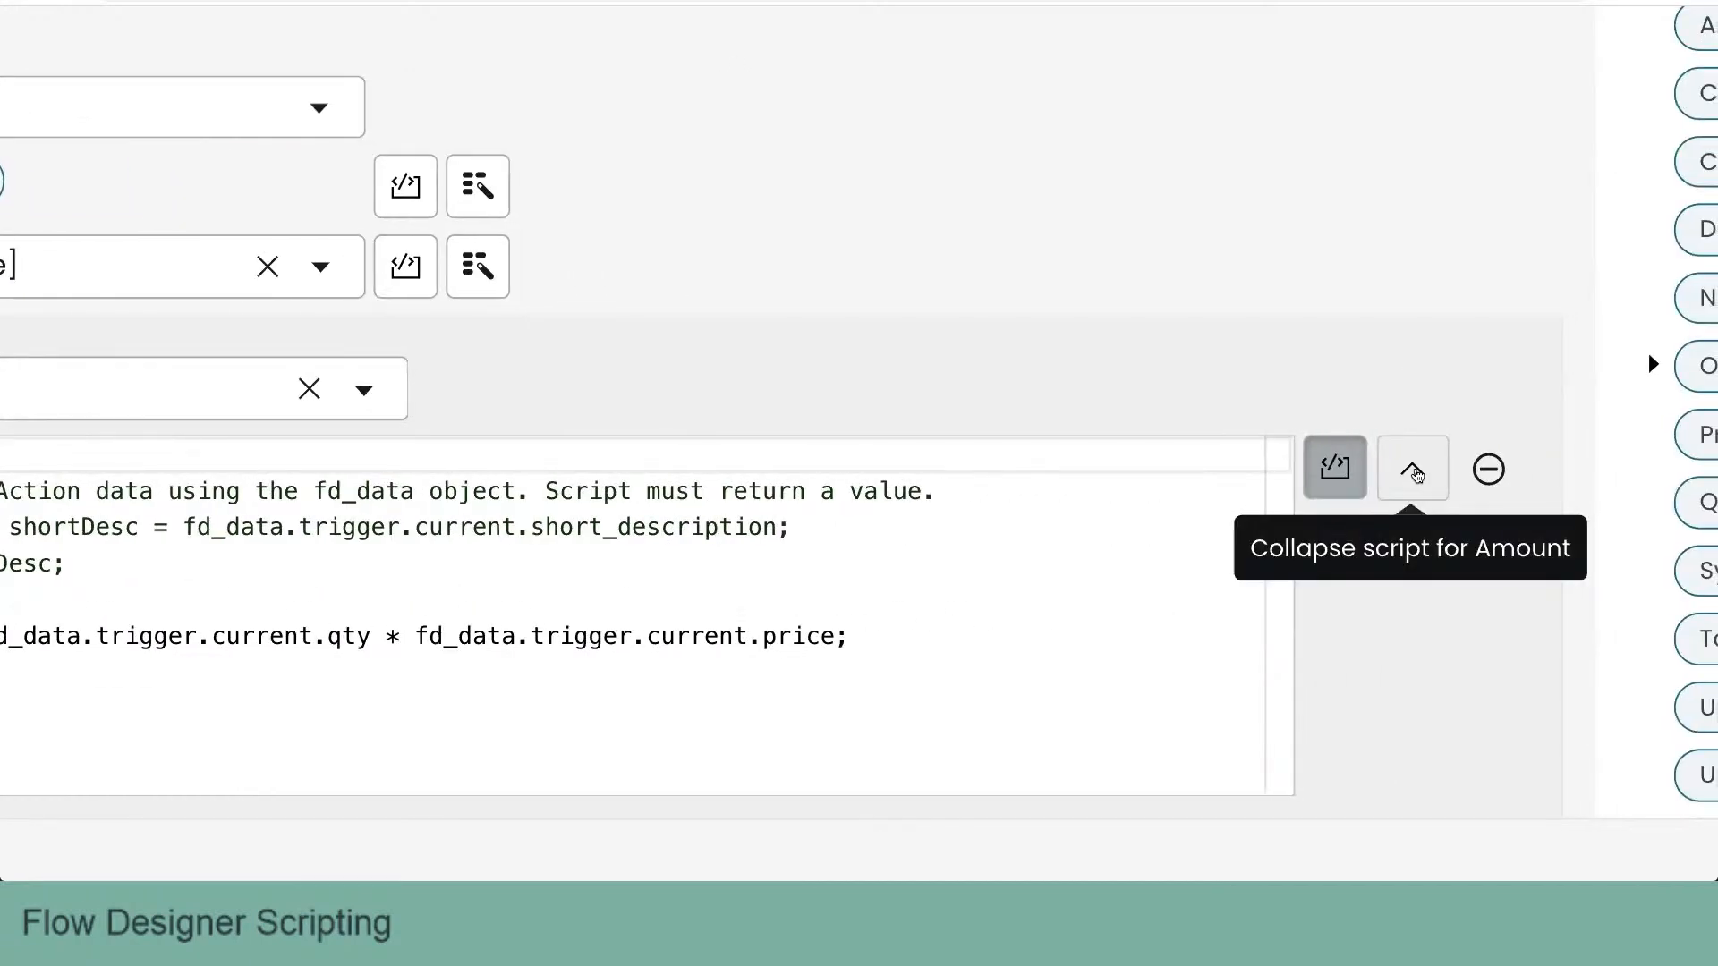
# - Collapse the Amount script and finish editing the Update Record action
pyautogui.click(1535, 468)
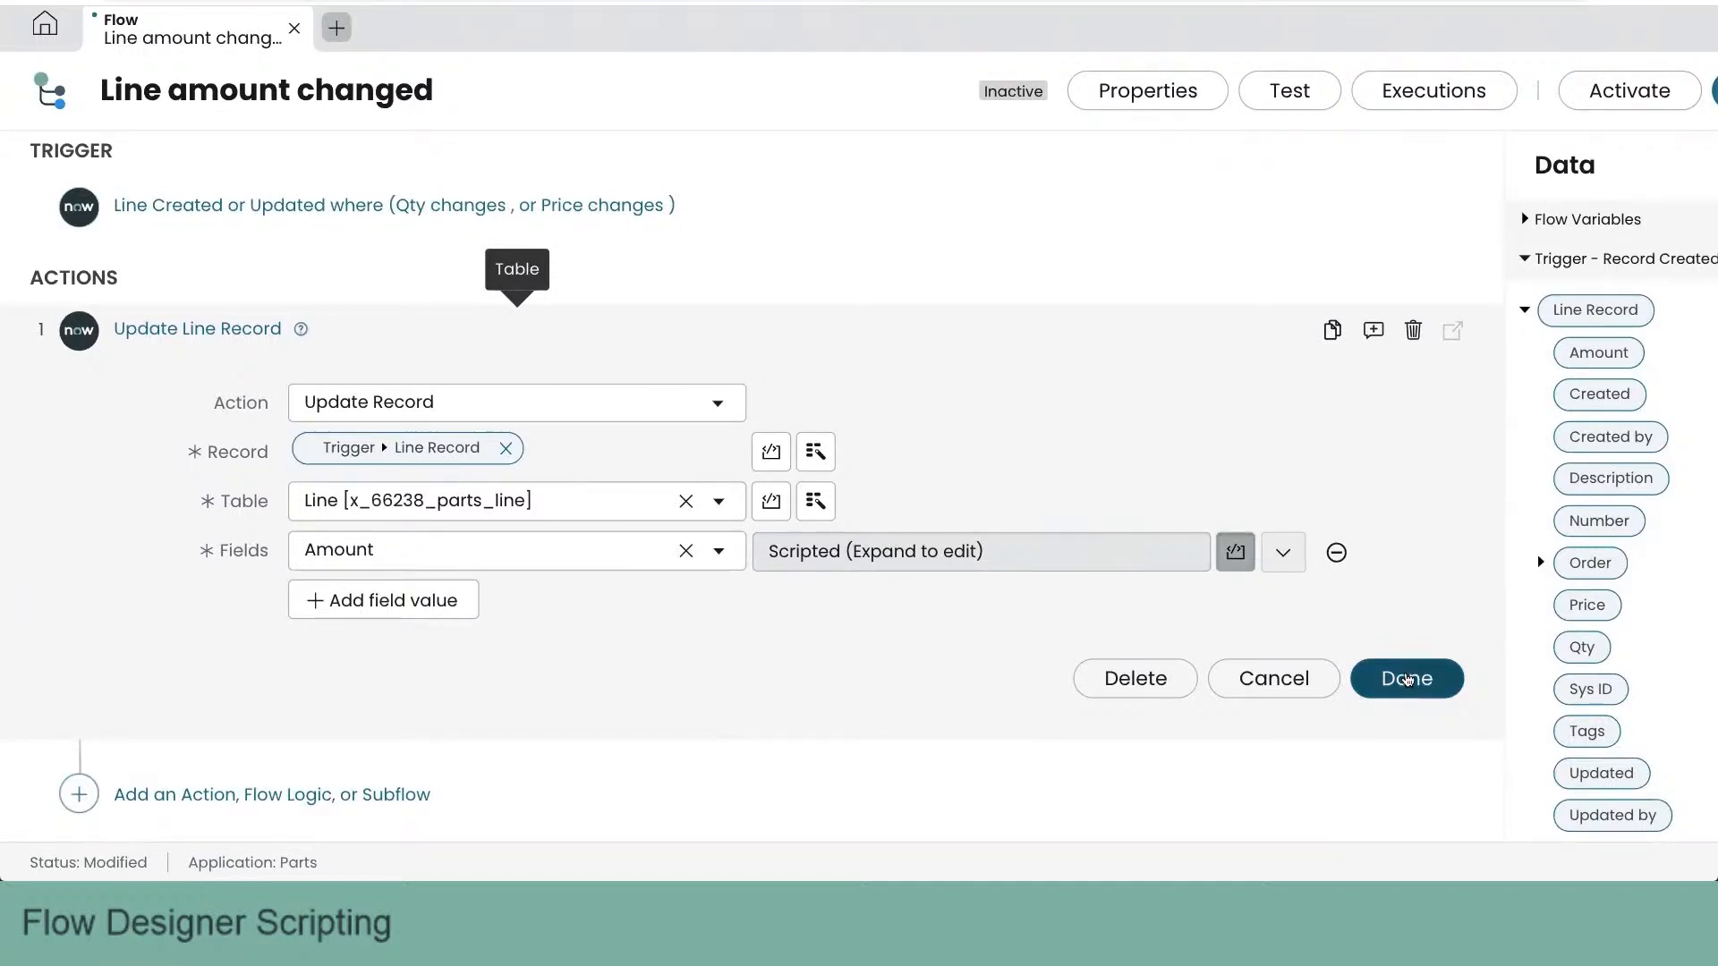
pyautogui.click(1406, 679)
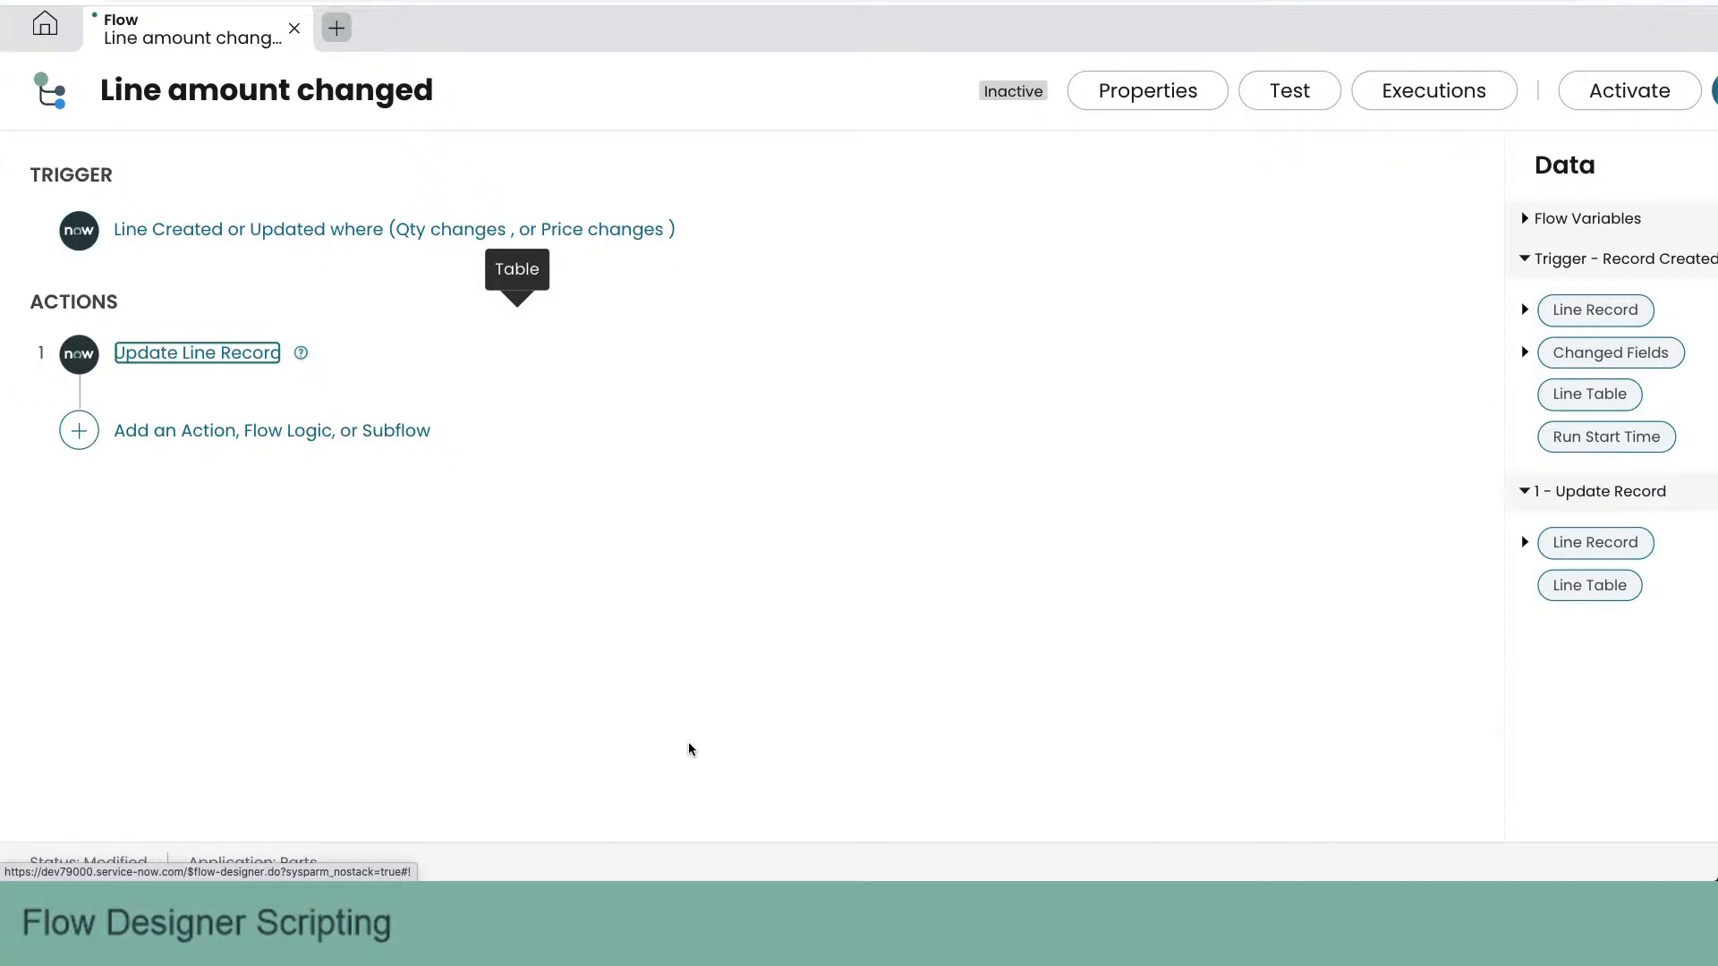
# - Check the order's lines in the ServiceNow order form, and run a flow test on line record LN0001001
pyautogui.hotkey('ctrl', 'shift', 'Tab')
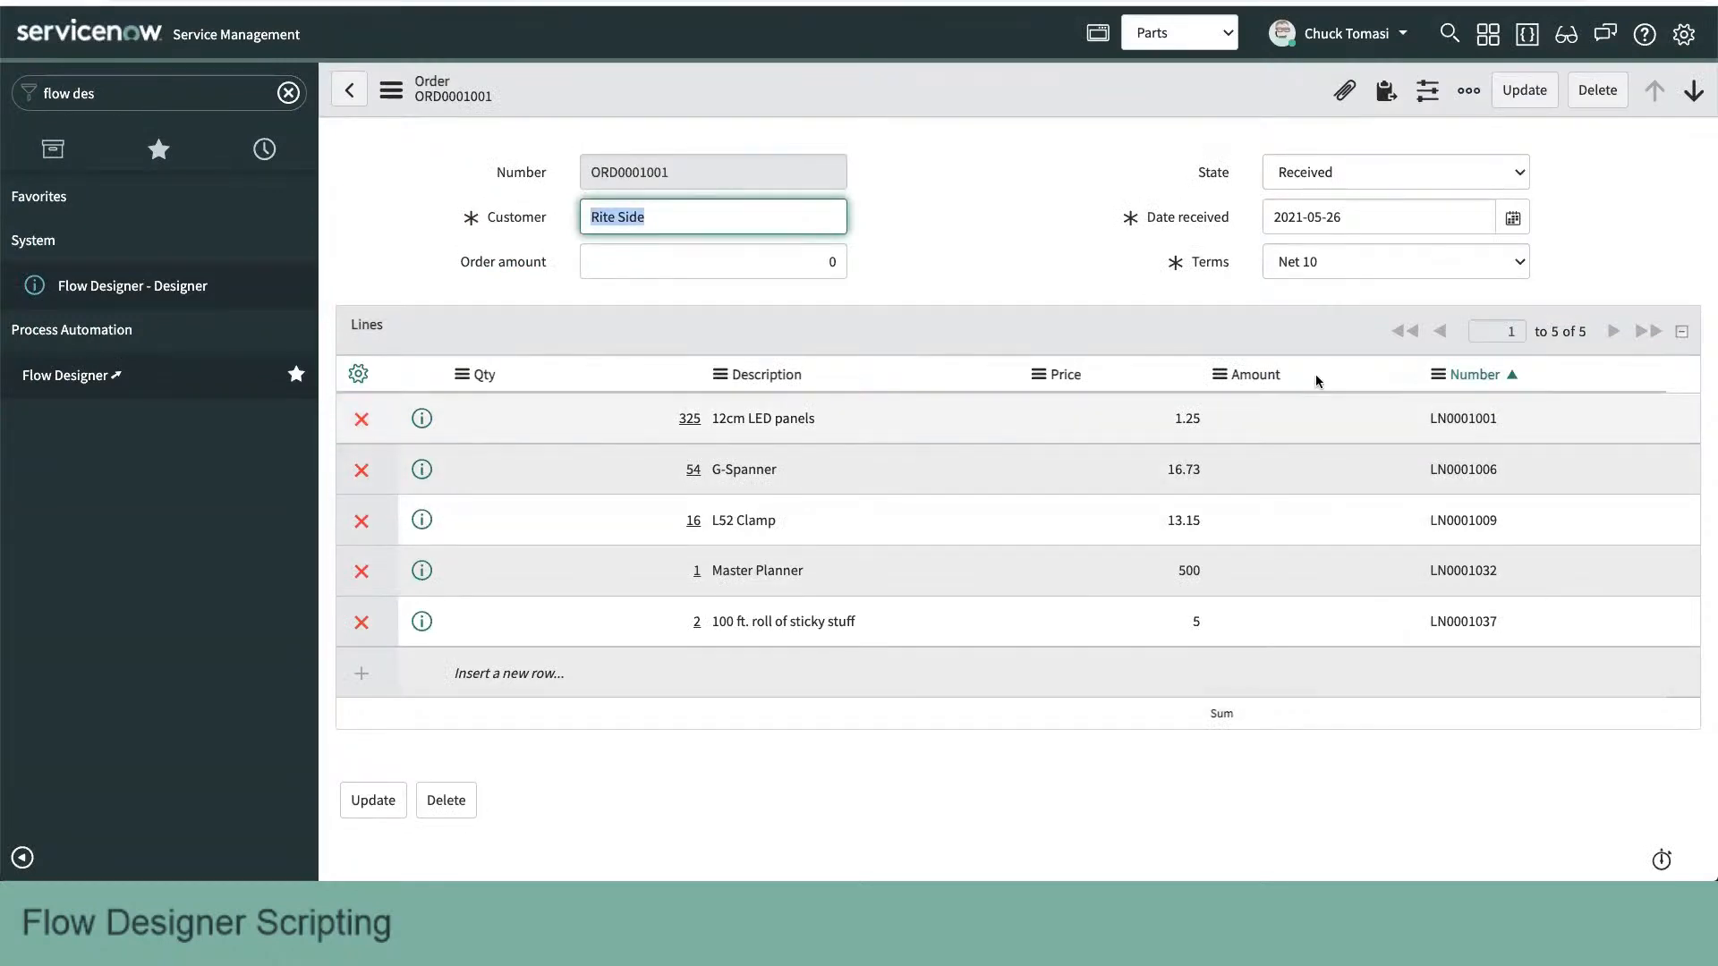
pyautogui.hotkey('ctrl', 'Tab')
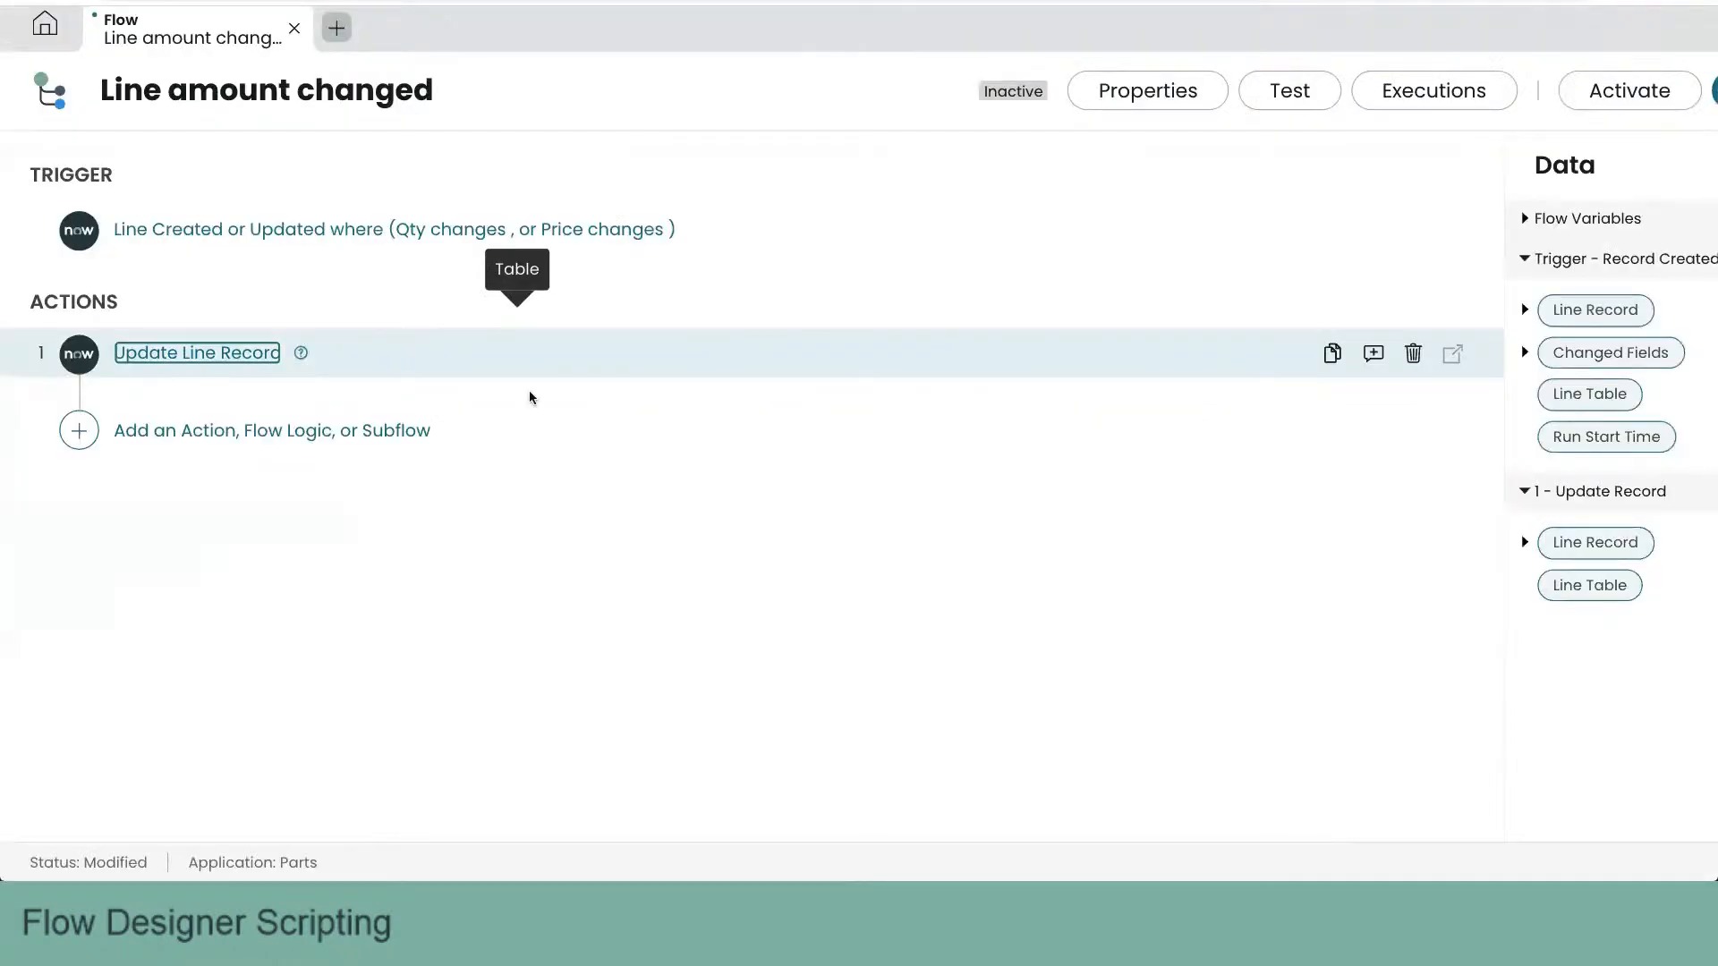
pyautogui.click(1290, 93)
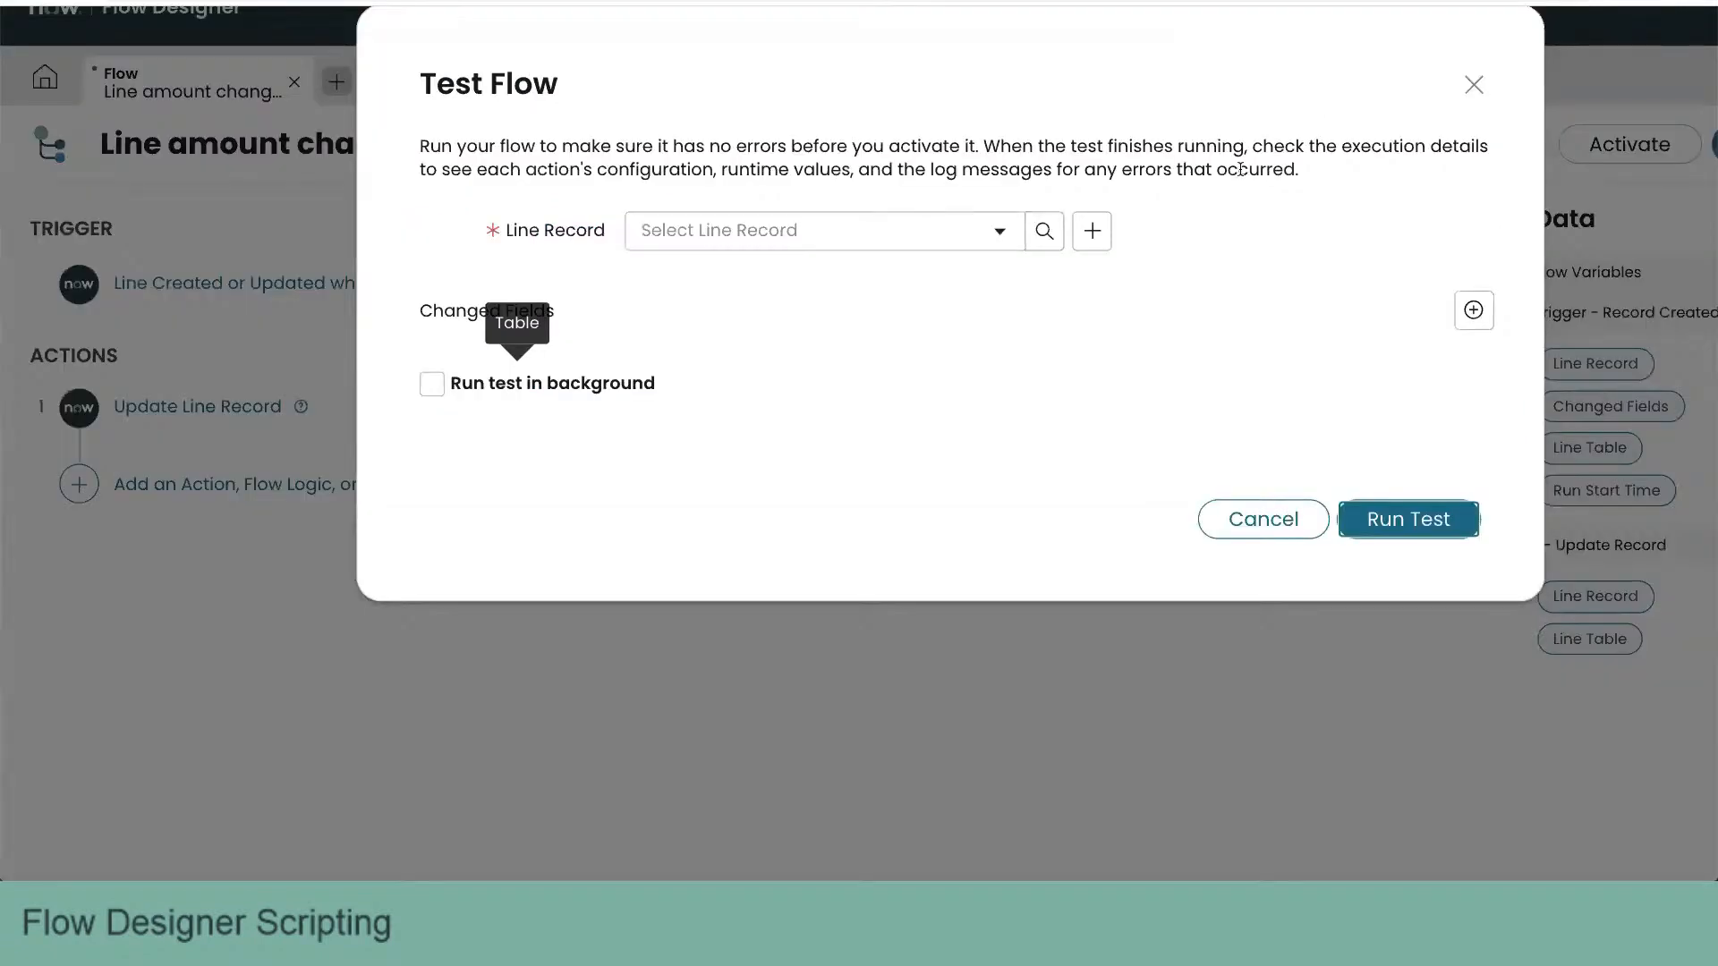
pyautogui.click(980, 230)
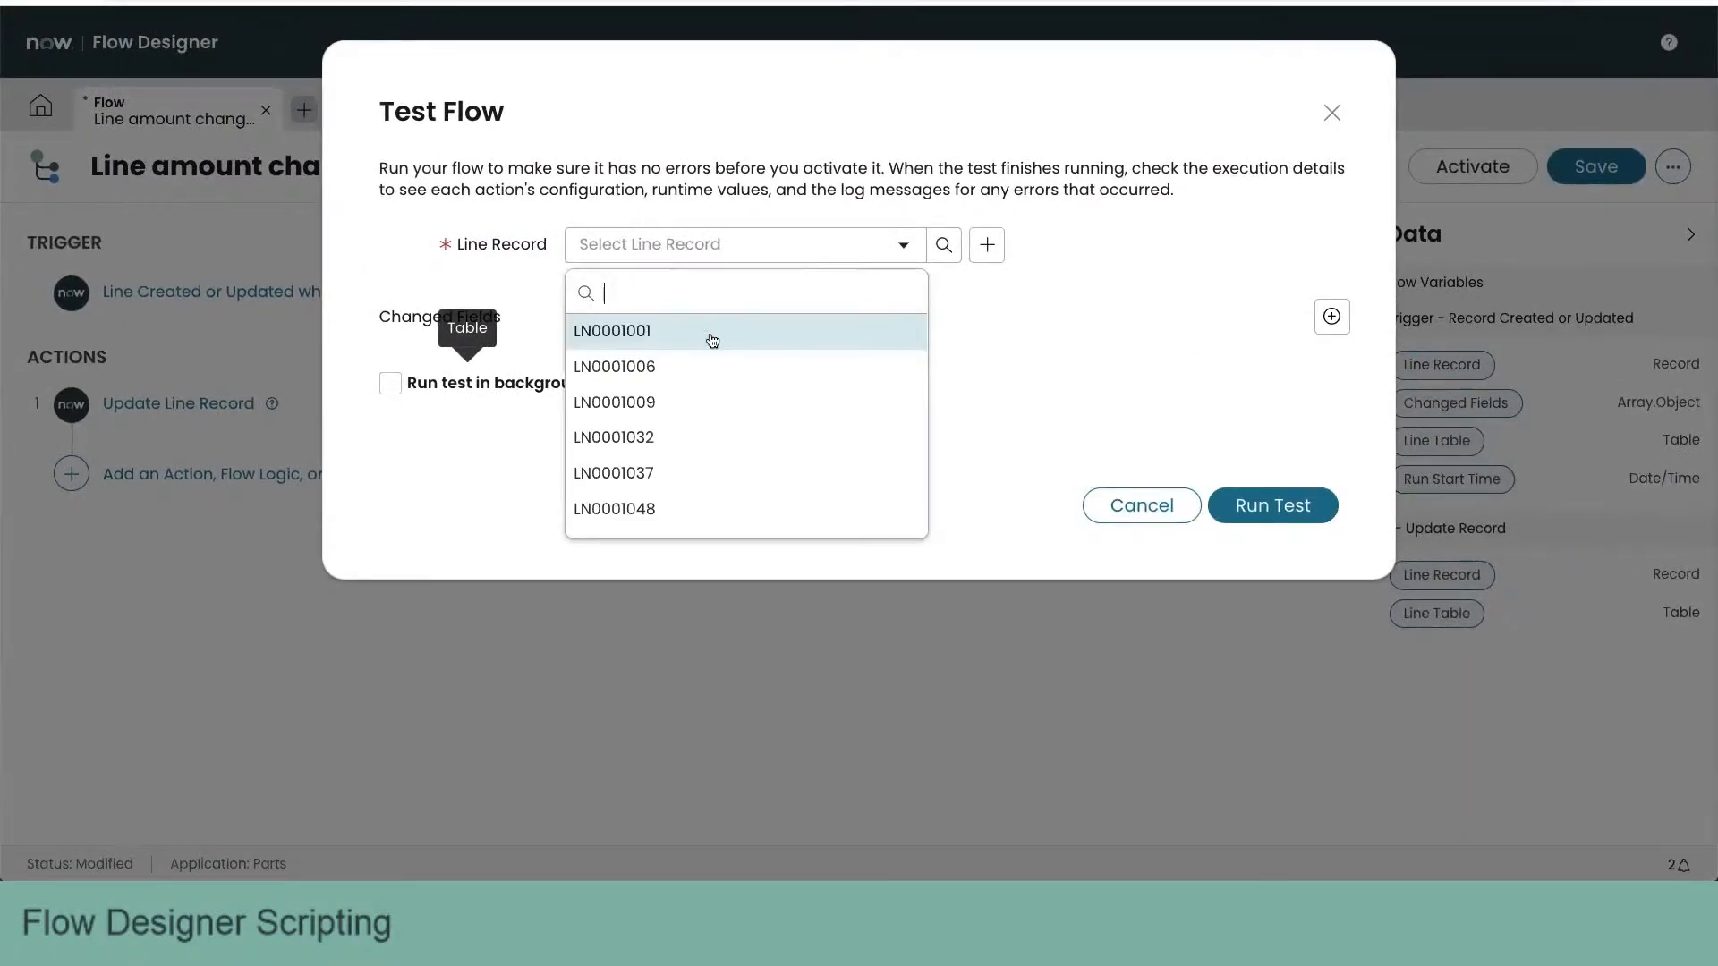
pyautogui.click(712, 339)
pyautogui.click(1271, 505)
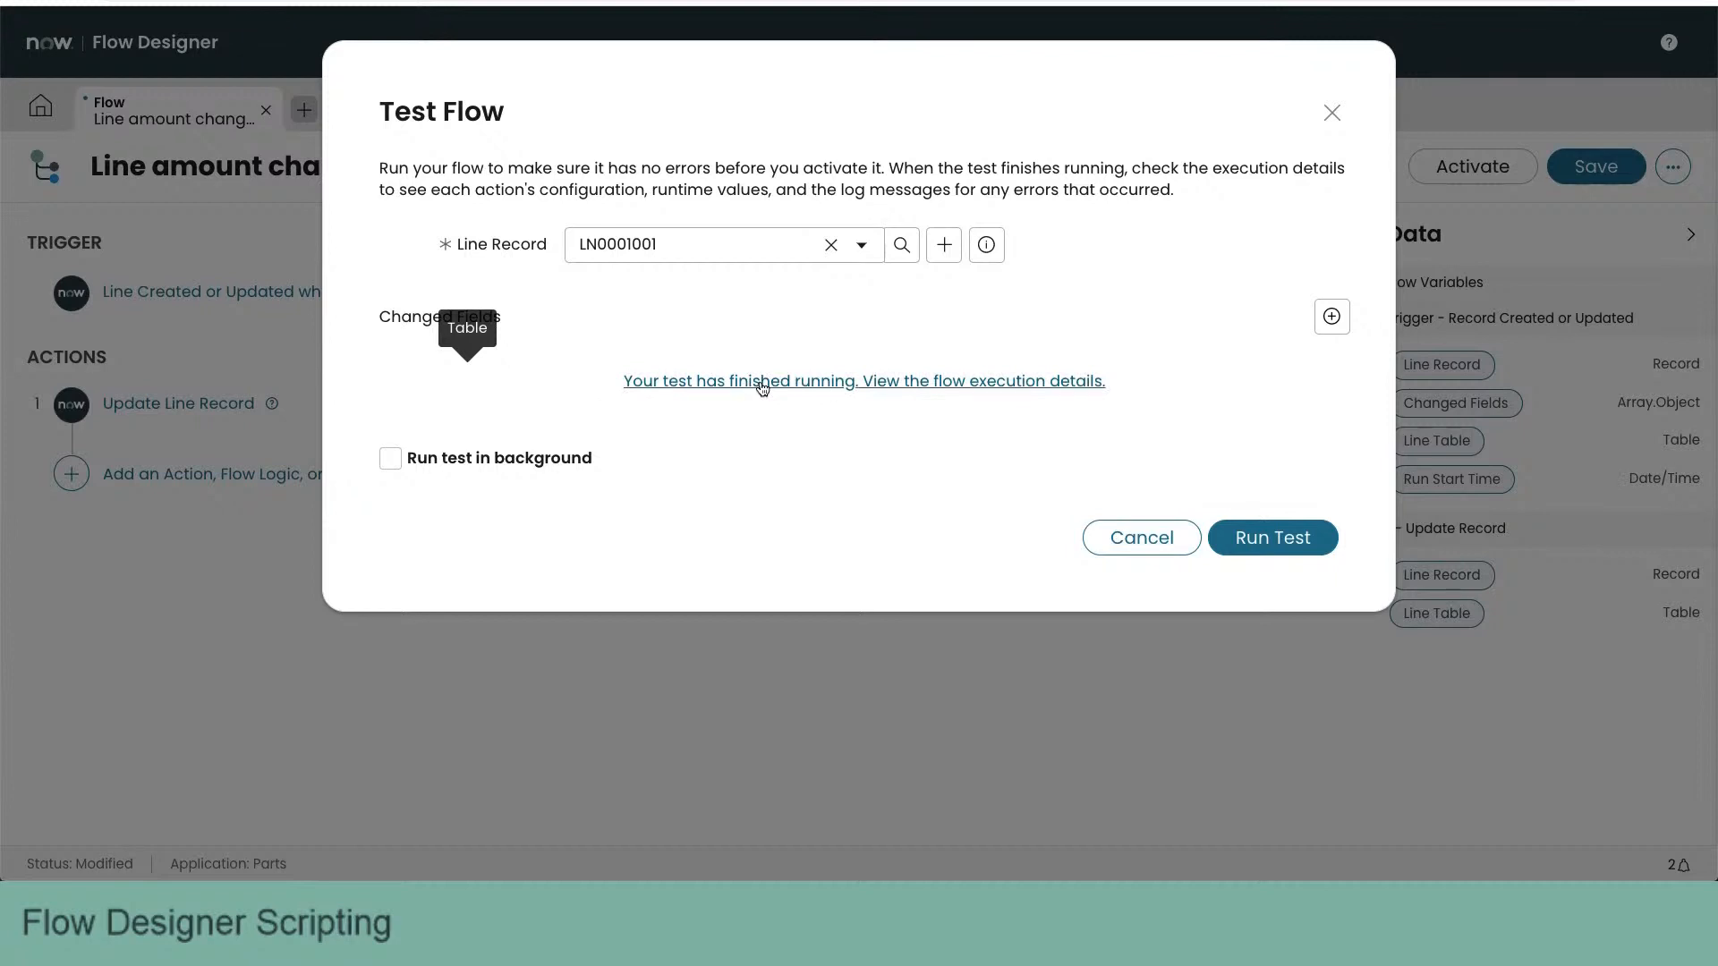
# - Open the test's execution details and examine the trigger's current line record and the Update Record action's details
pyautogui.click(762, 385)
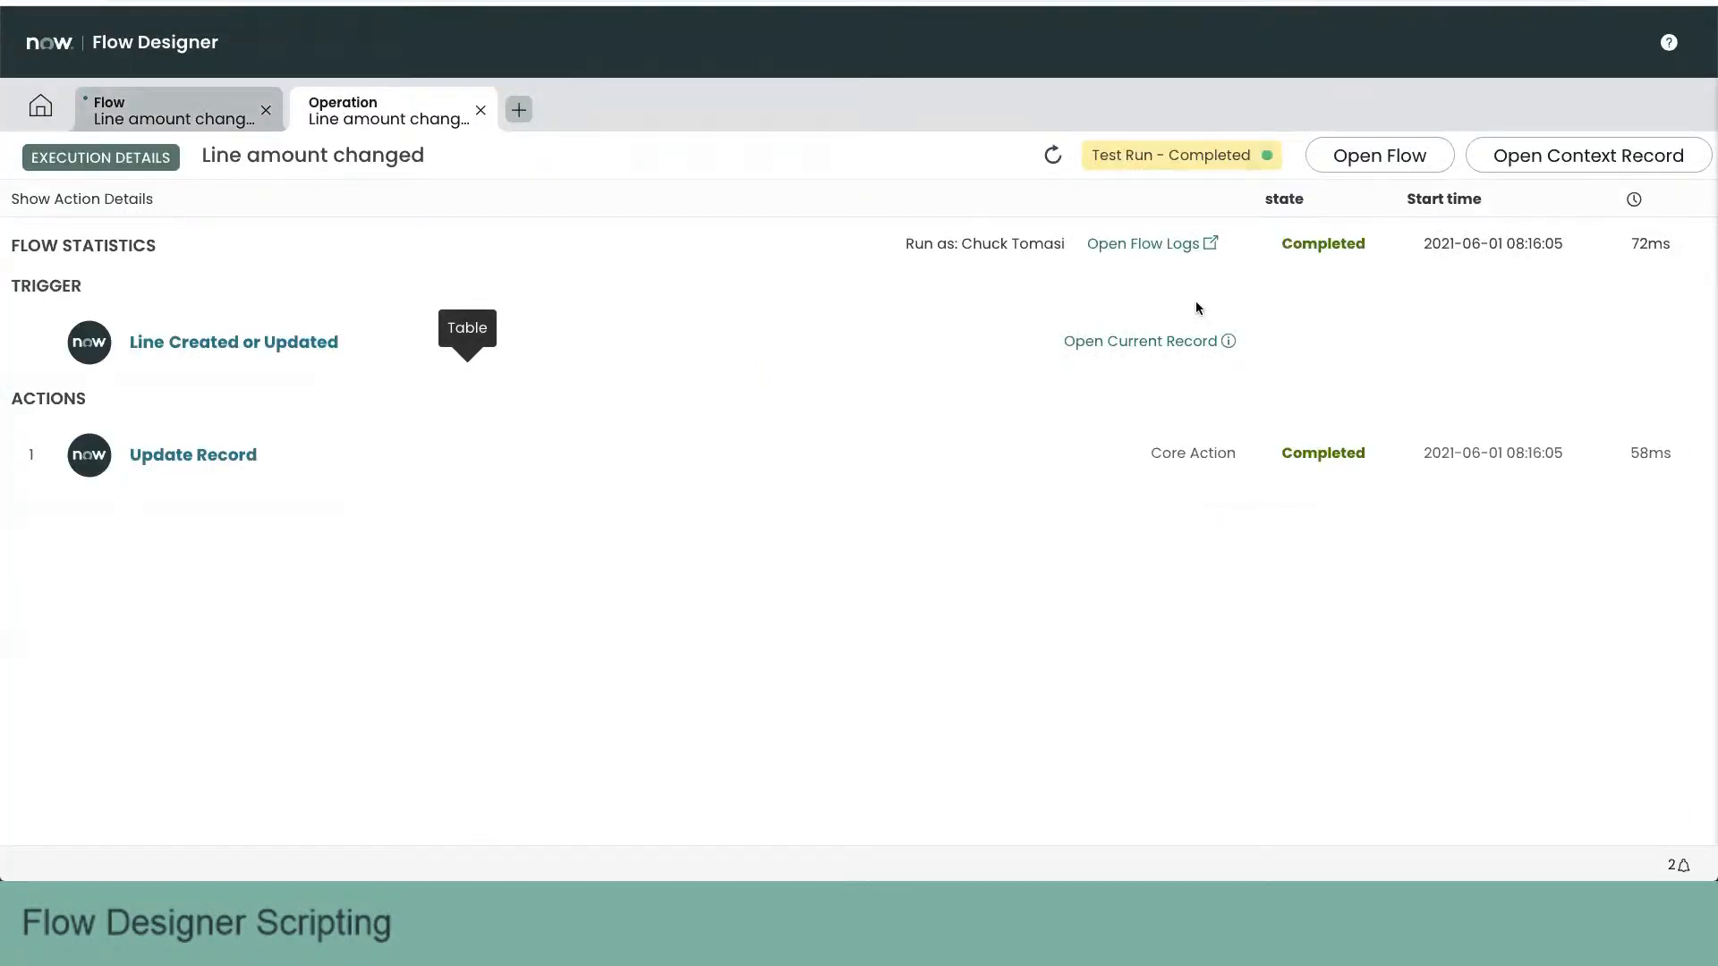
pyautogui.click(1228, 341)
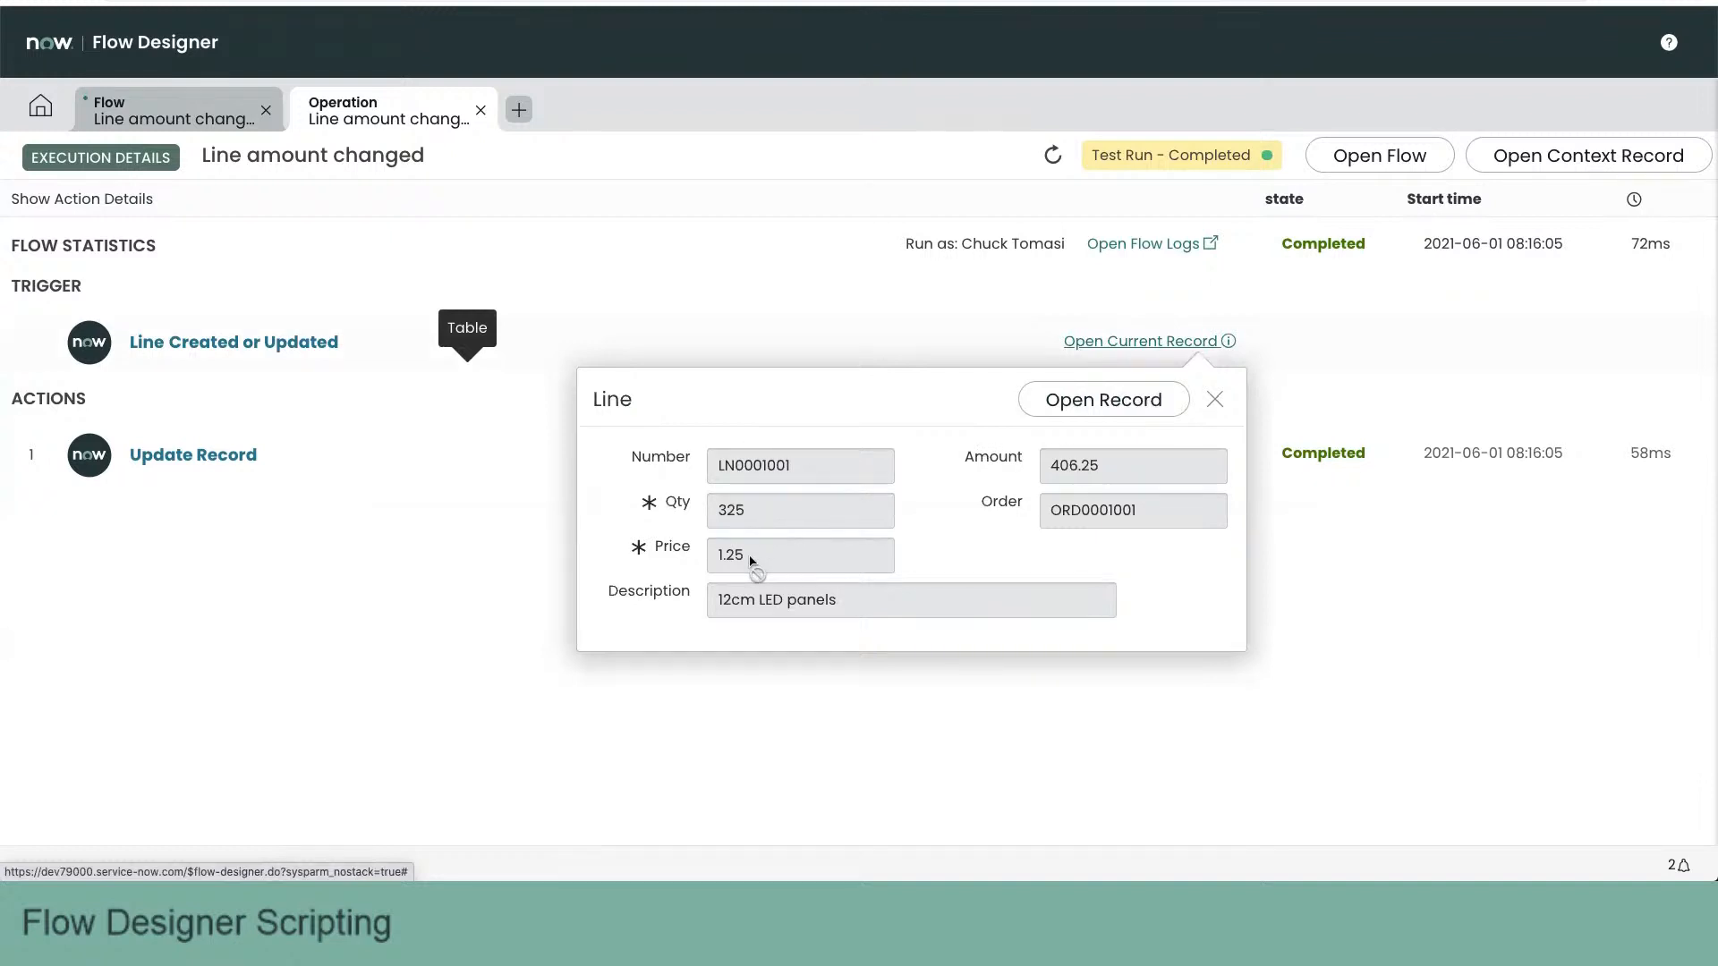
pyautogui.click(922, 305)
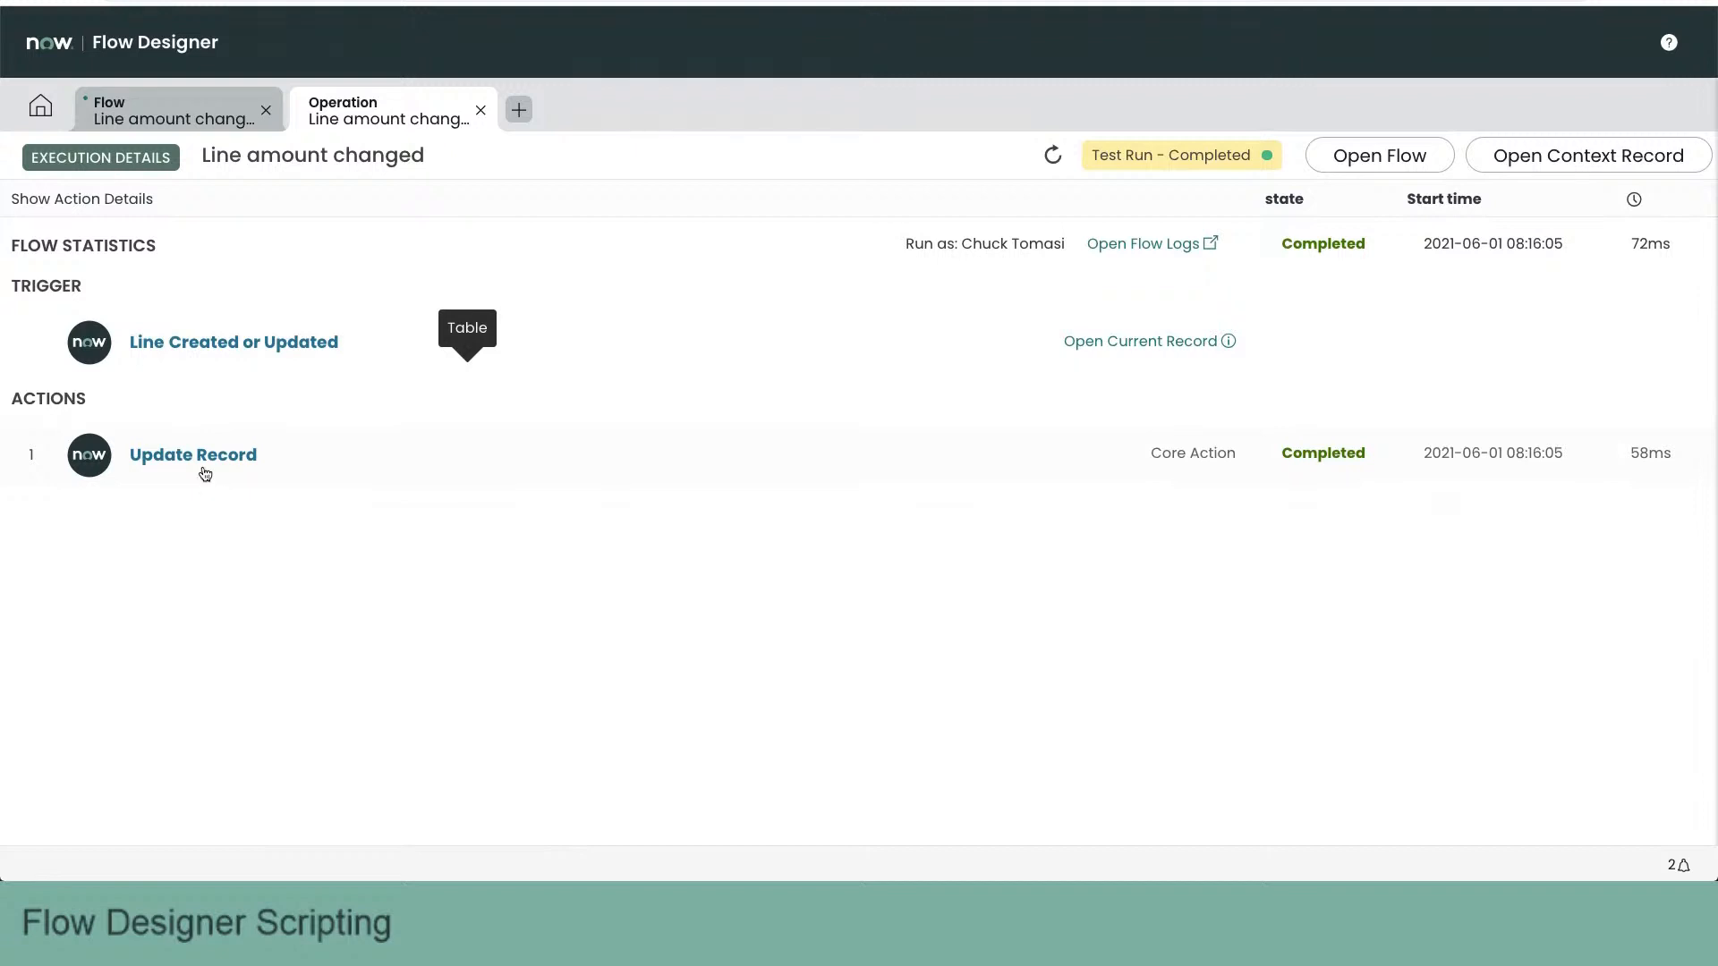
pyautogui.click(203, 455)
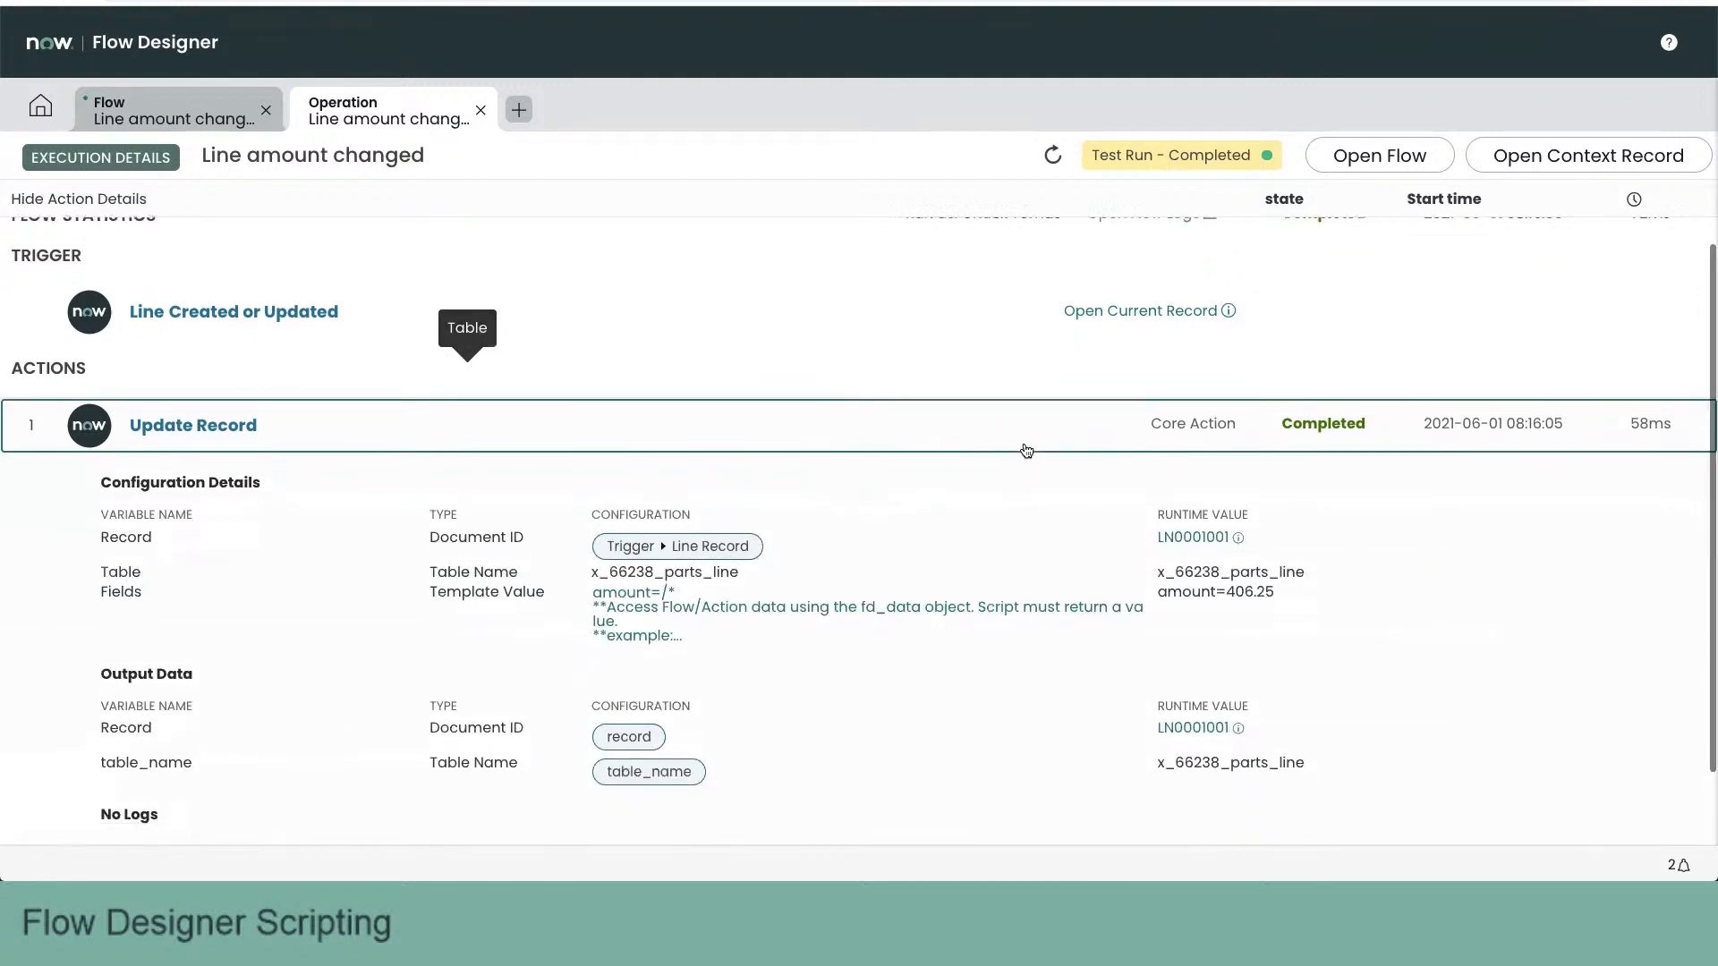
# - Examine the Update Record action's runtime Amount value and preview its output line record in the execution details
pyautogui.scroll(-2, 1023, 448)
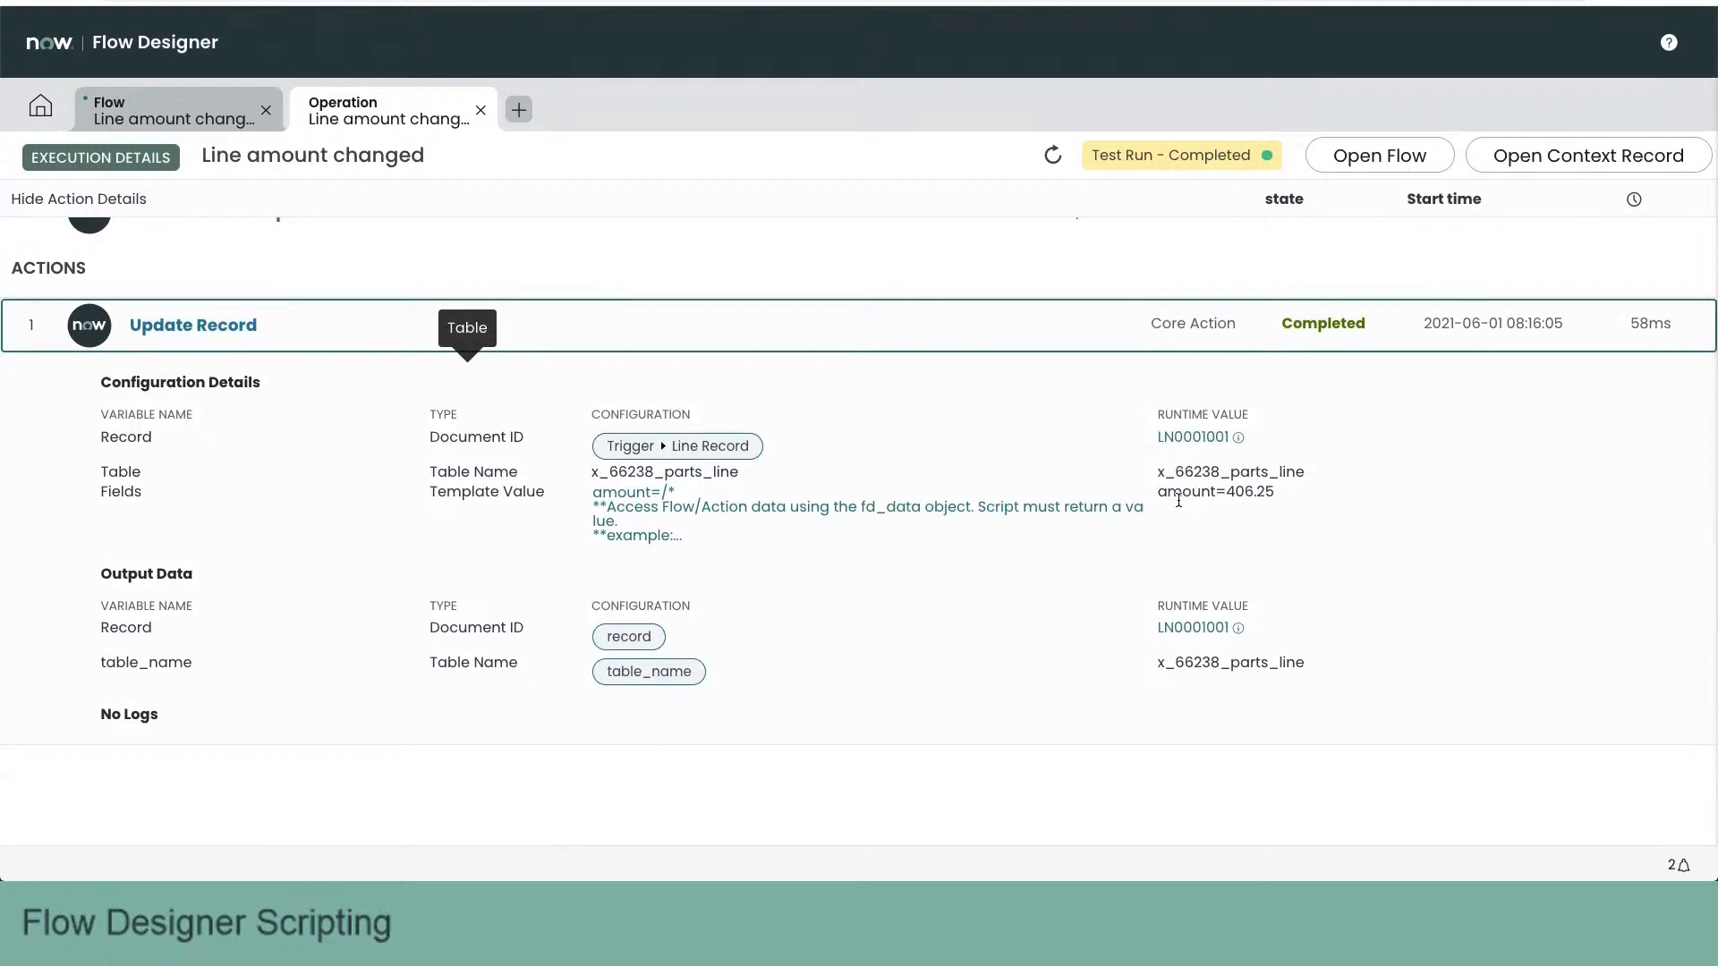
pyautogui.moveTo(1160, 491); pyautogui.dragTo(1285, 494)
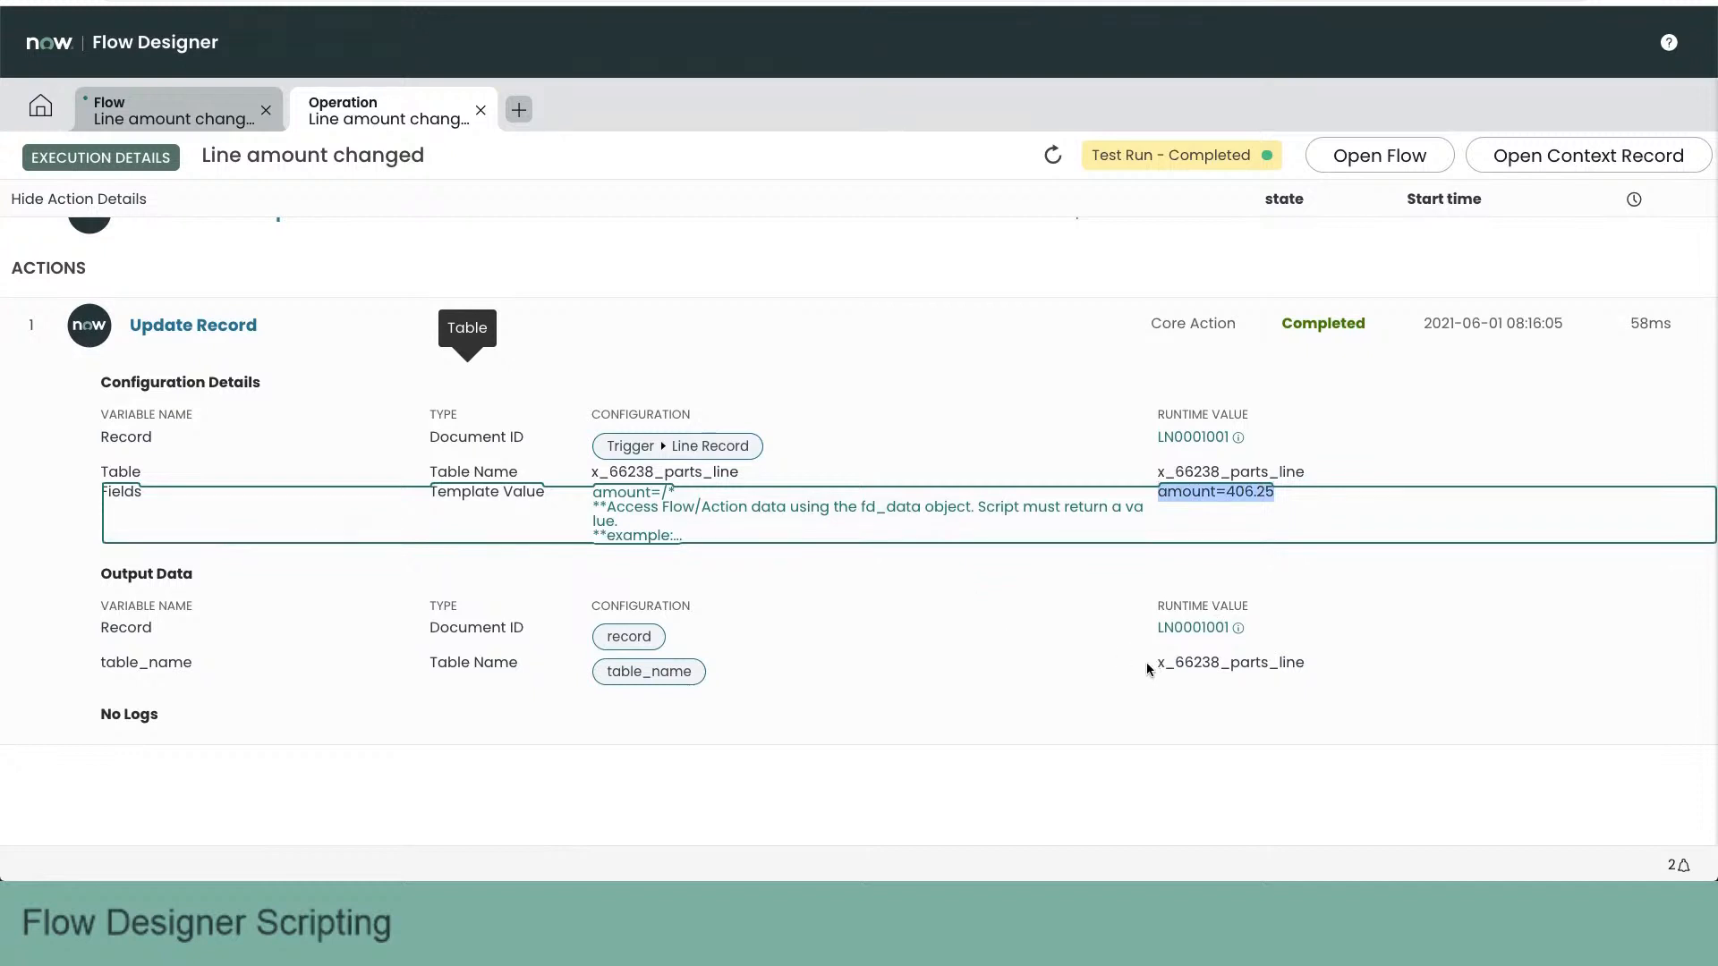
pyautogui.click(1239, 629)
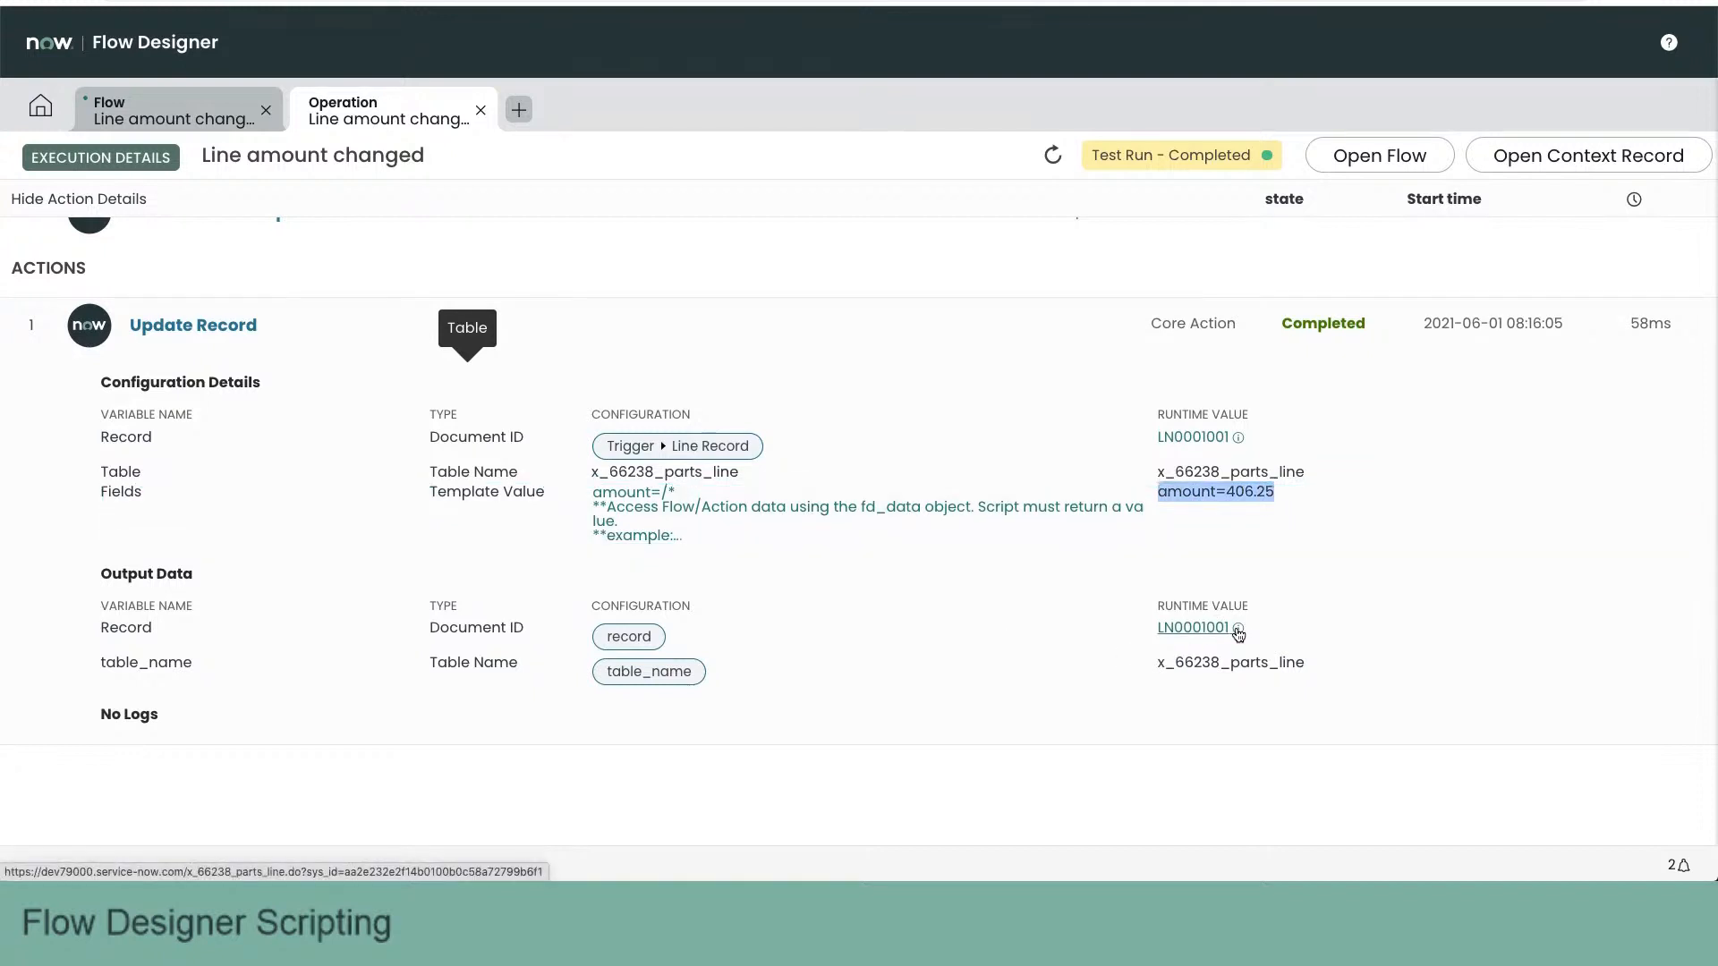
pyautogui.scroll(-1, 1117, 684)
pyautogui.moveTo(1130, 675); pyautogui.dragTo(1061, 677)
pyautogui.click(977, 598)
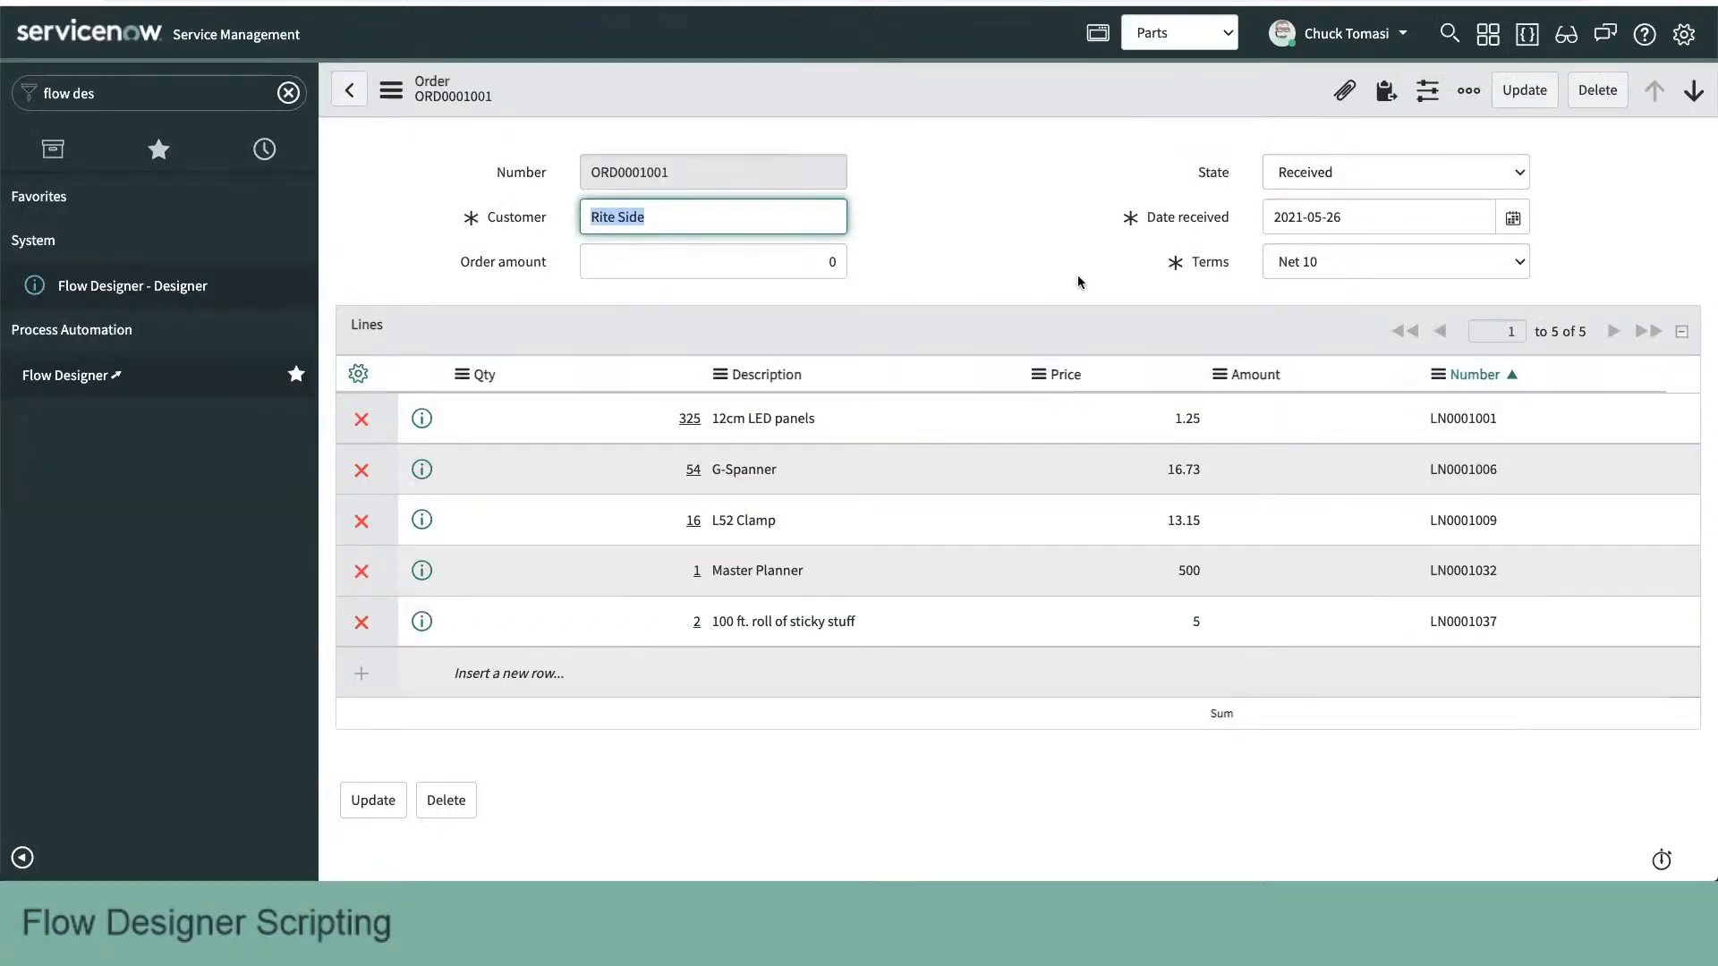
# - Open line LN0001001 from the ServiceNow order form and make its Amount field read-only in the dictionary entry
pyautogui.click(421, 418)
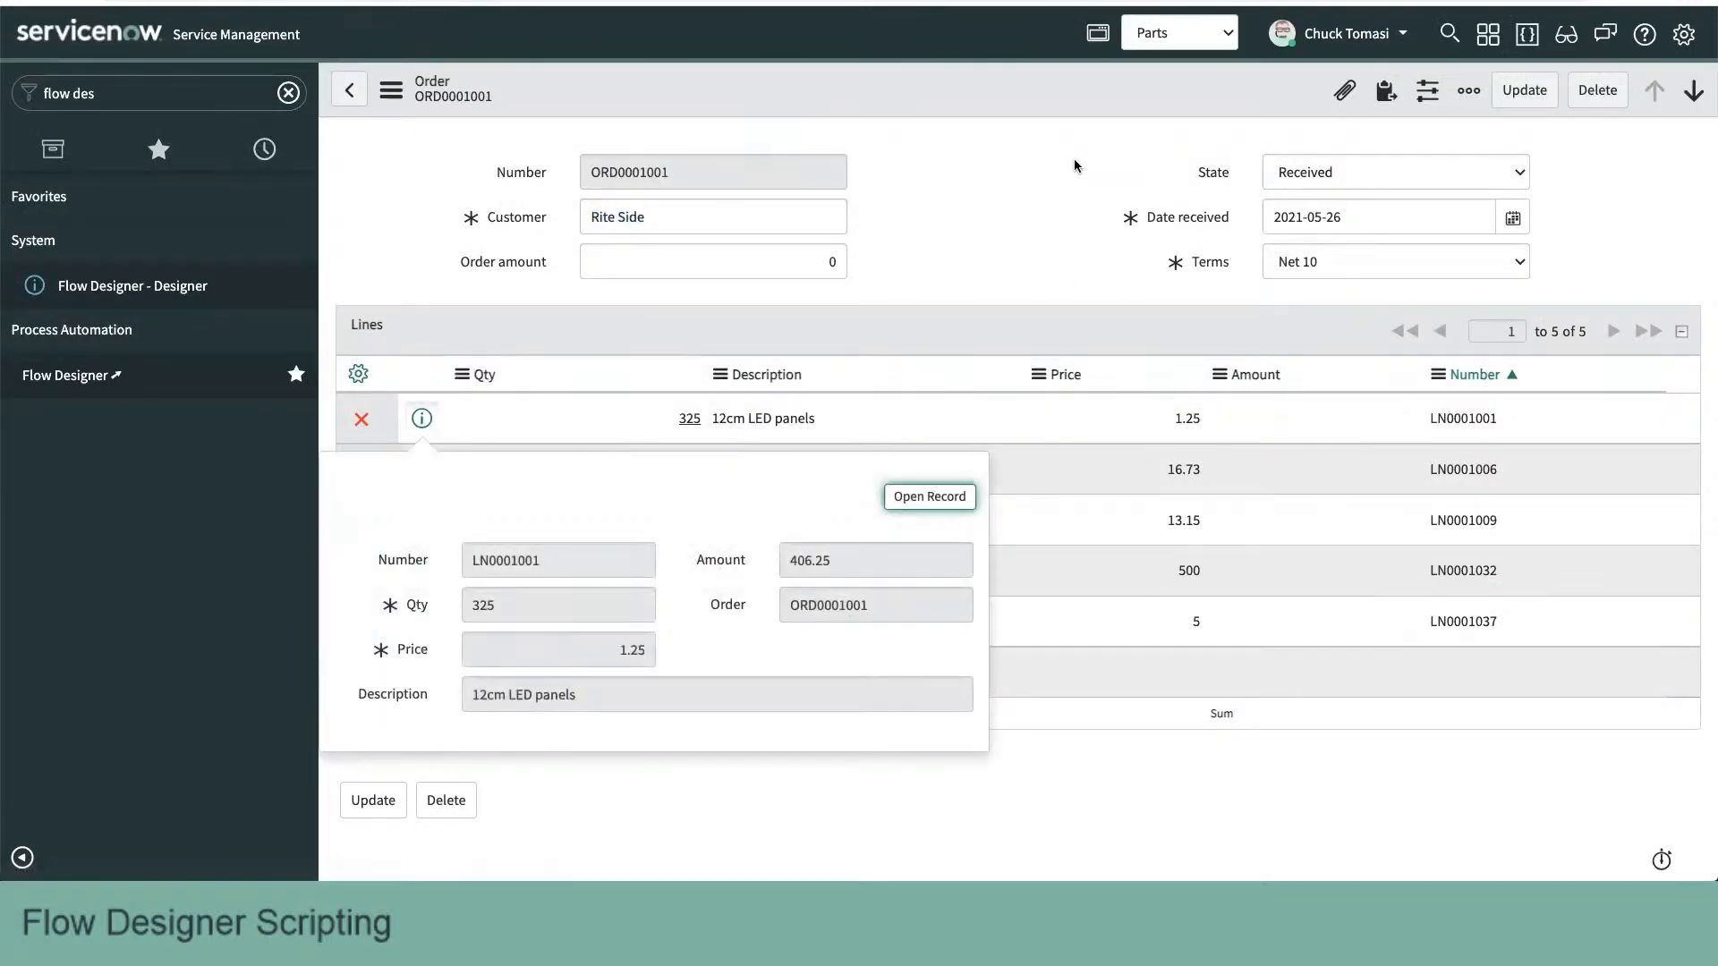
pyautogui.click(949, 497)
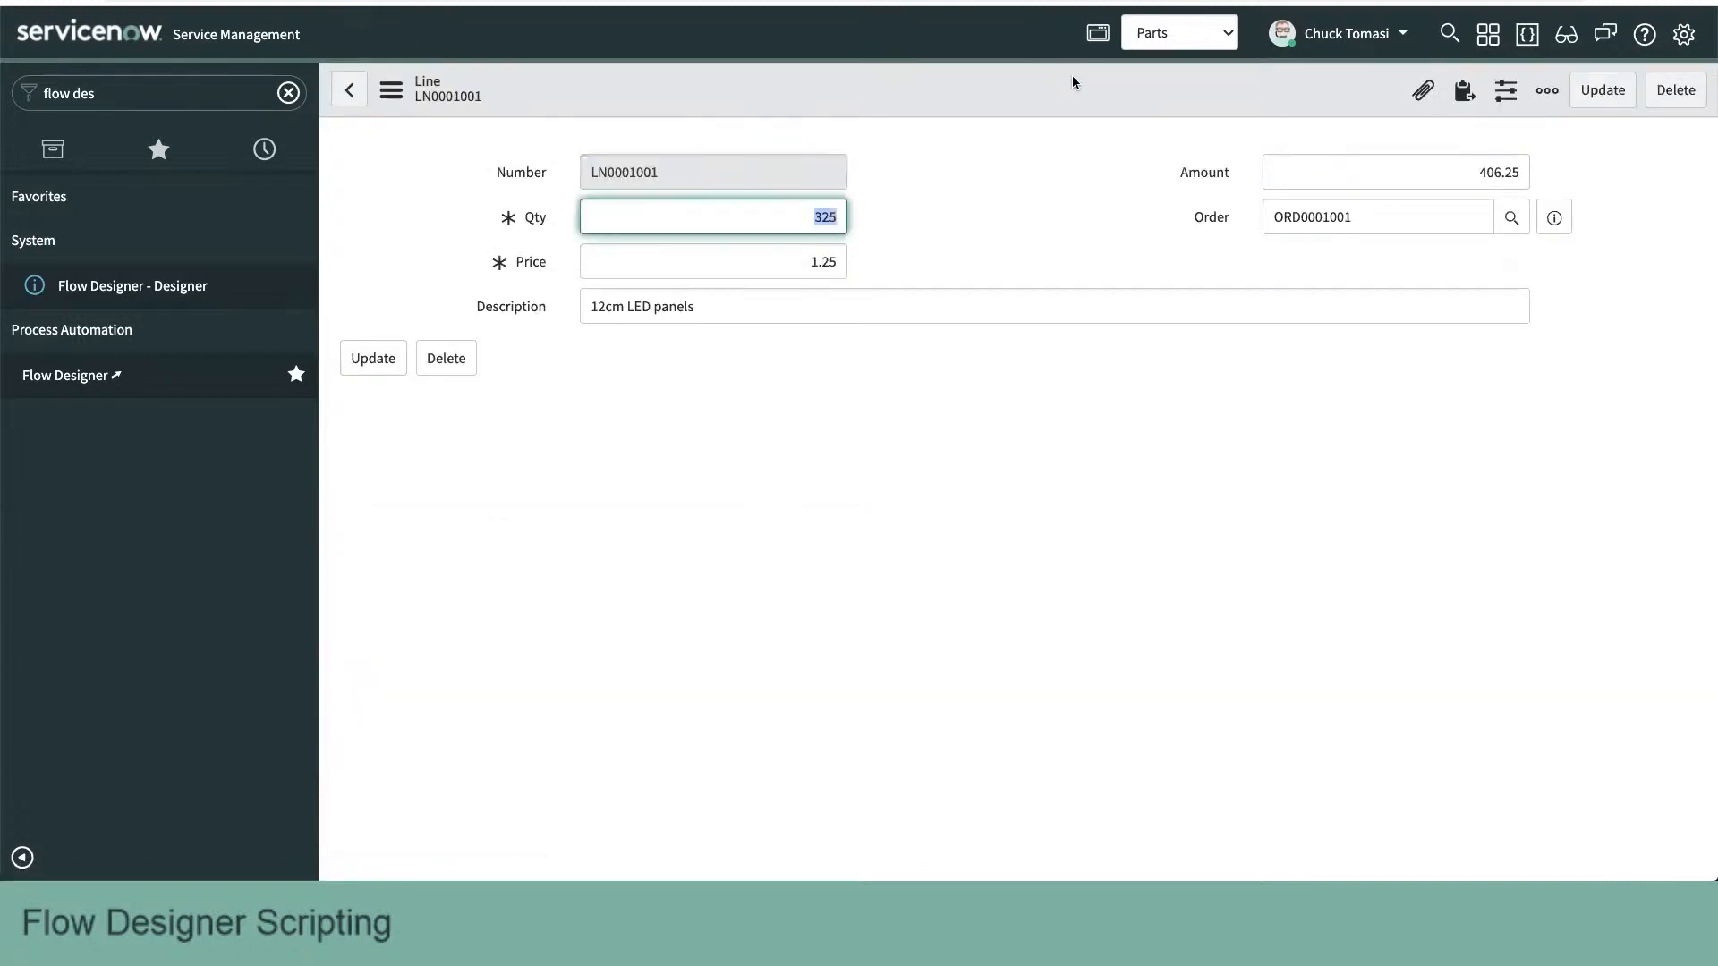
pyautogui.rightClick(1200, 182)
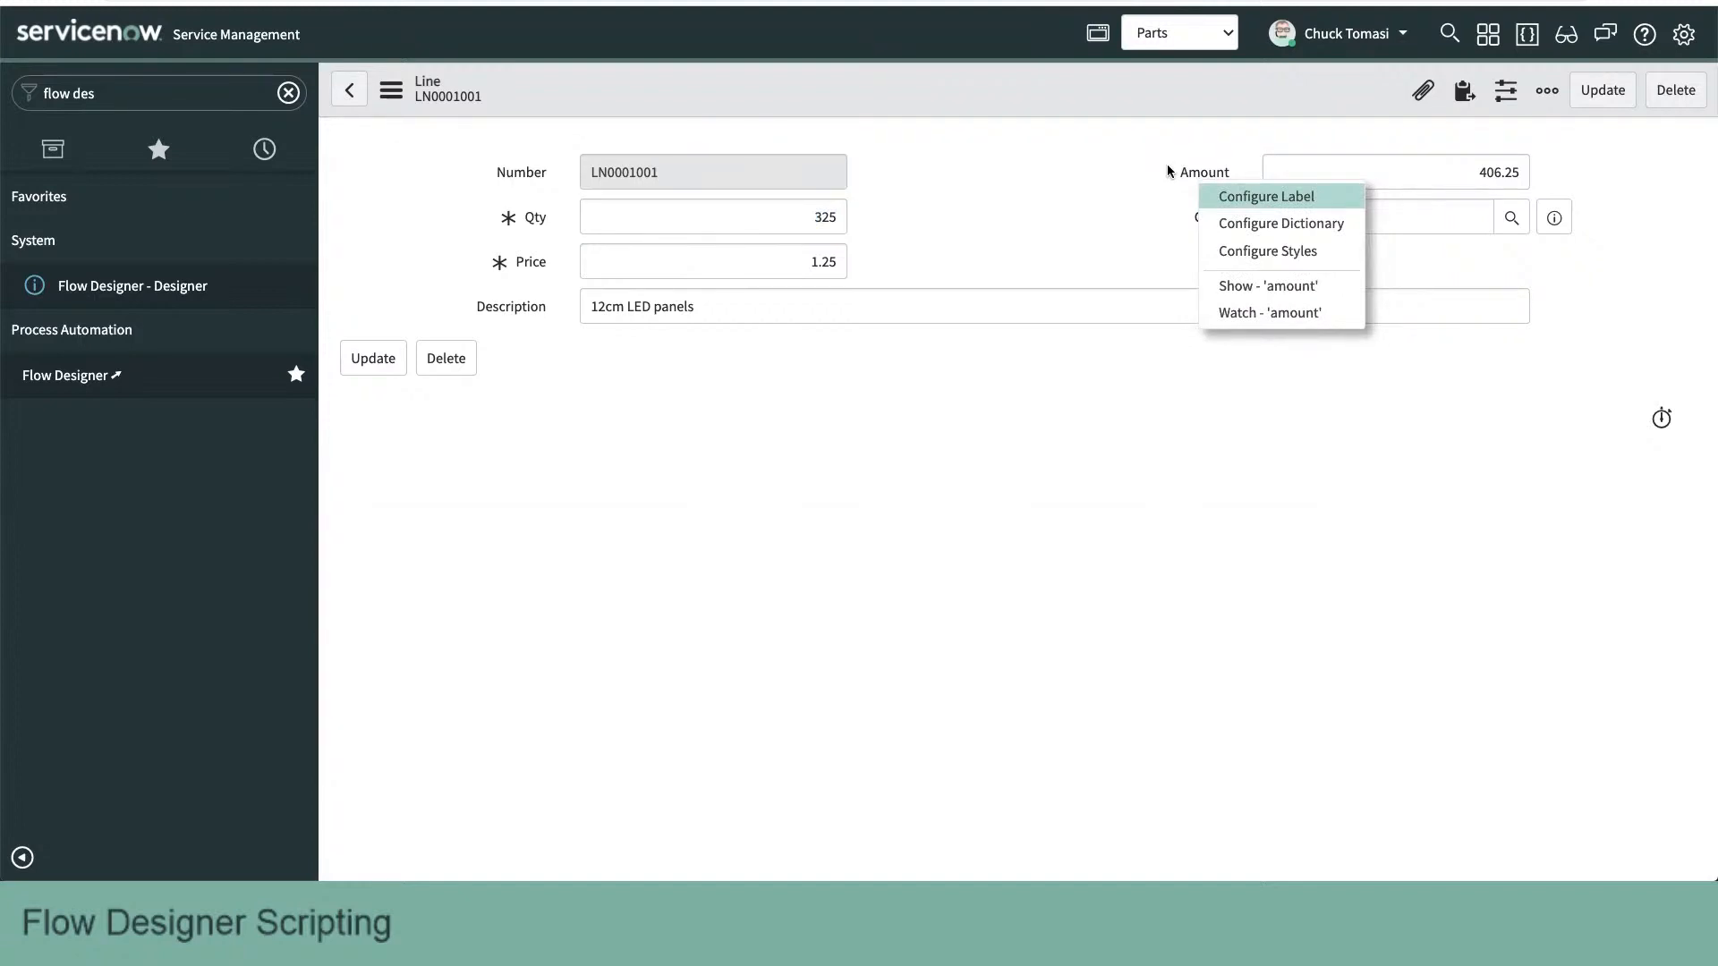
pyautogui.click(1259, 223)
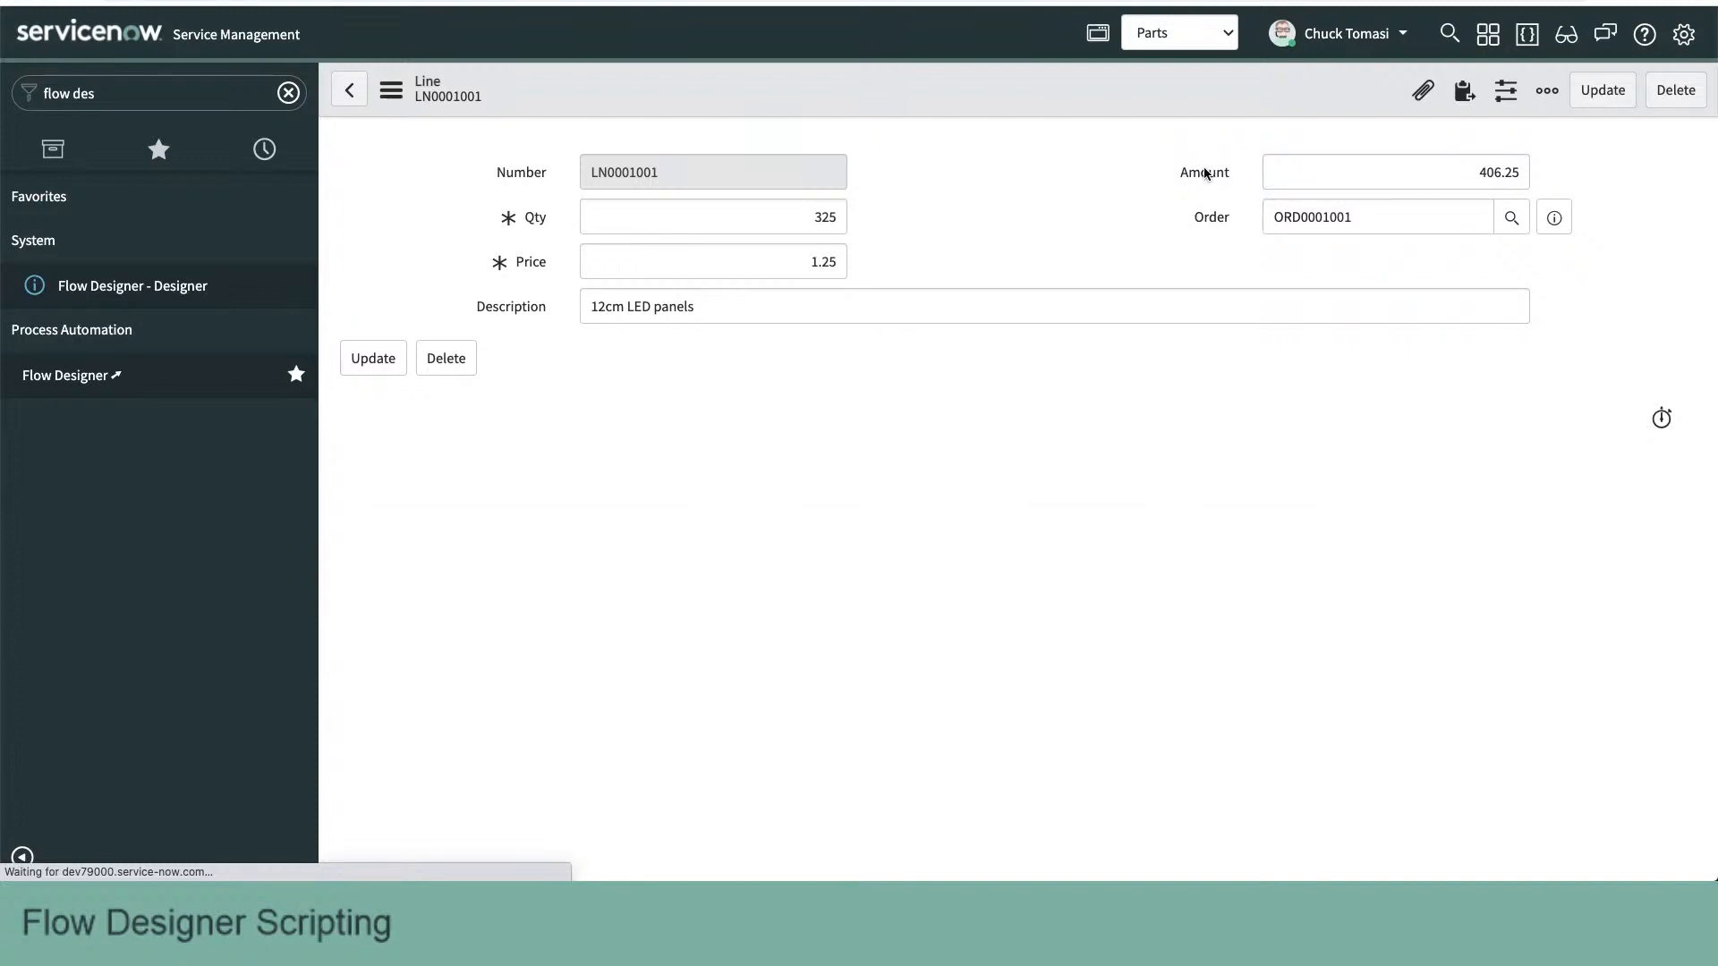
pyautogui.click(1274, 316)
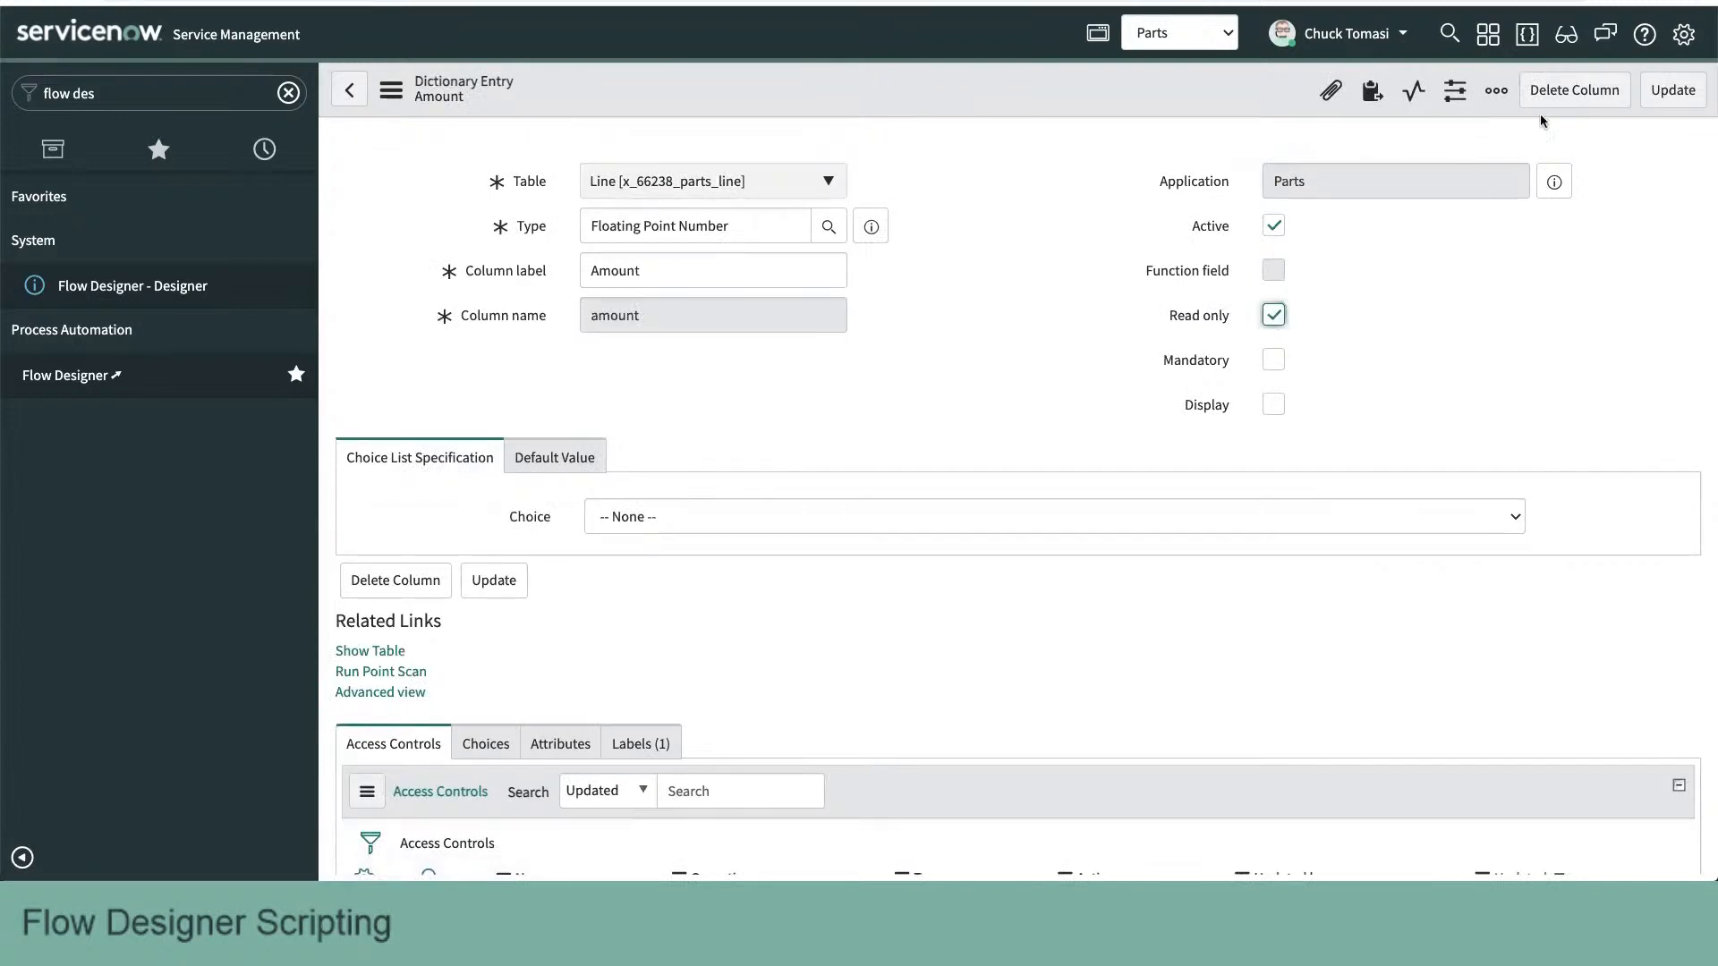
pyautogui.click(1667, 91)
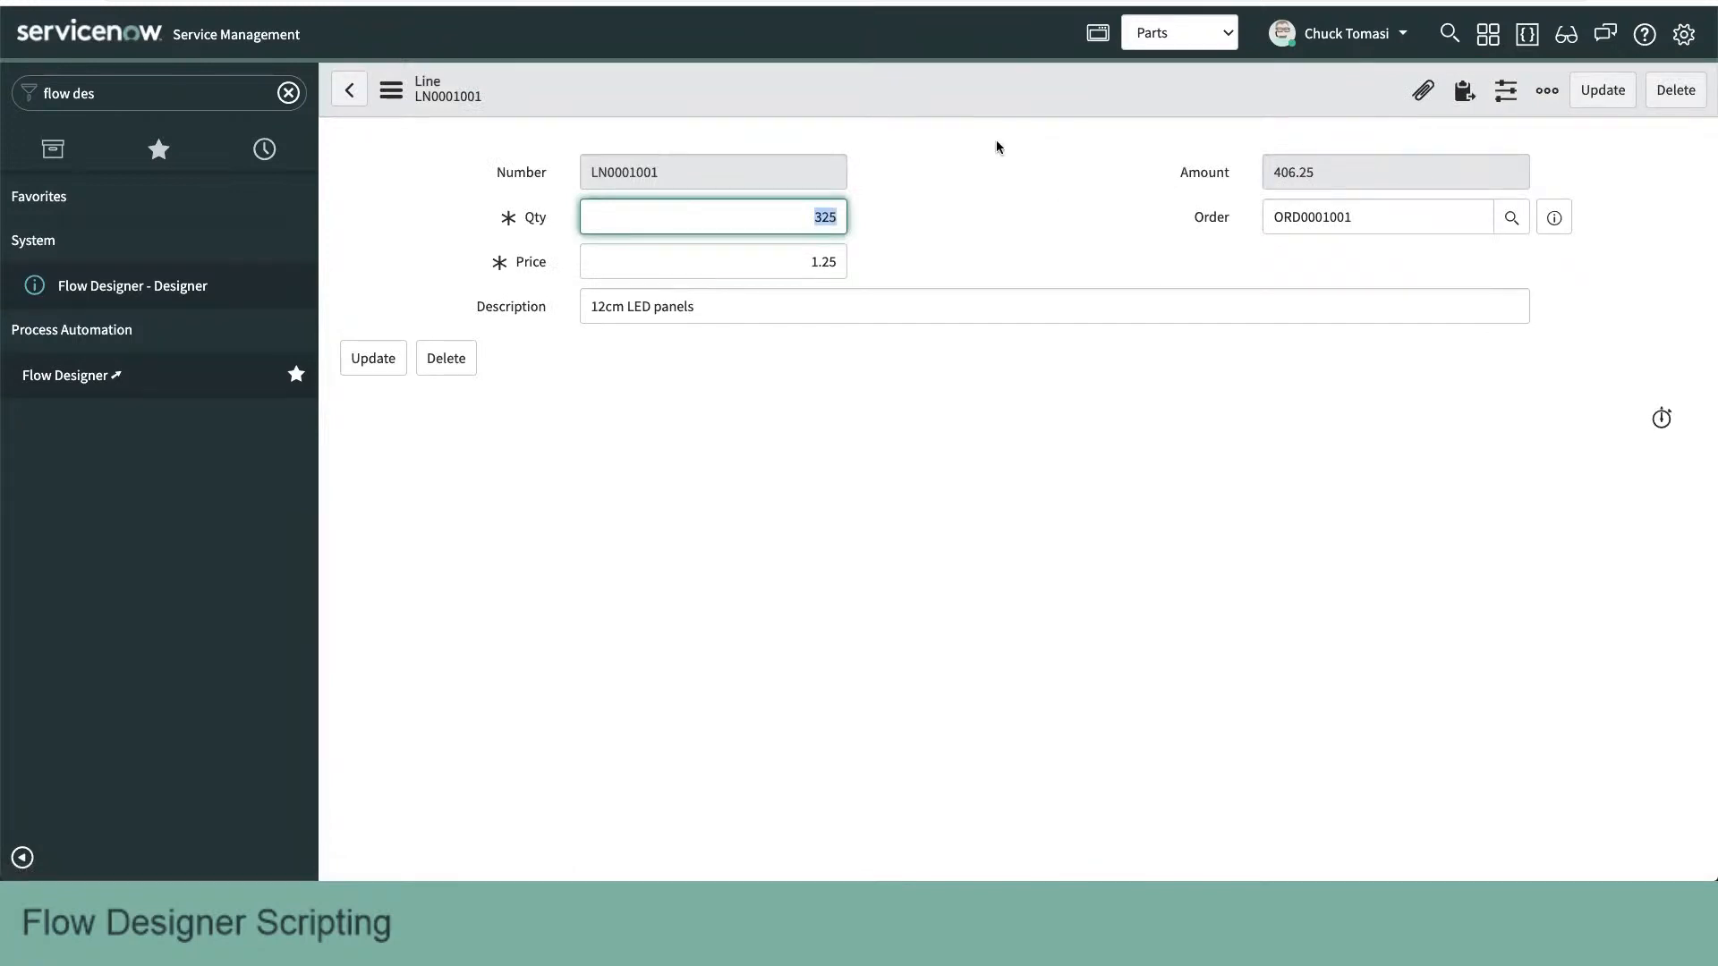
# - Return to the order and make its Order amount field read-only in the dictionary entry
pyautogui.click(349, 91)
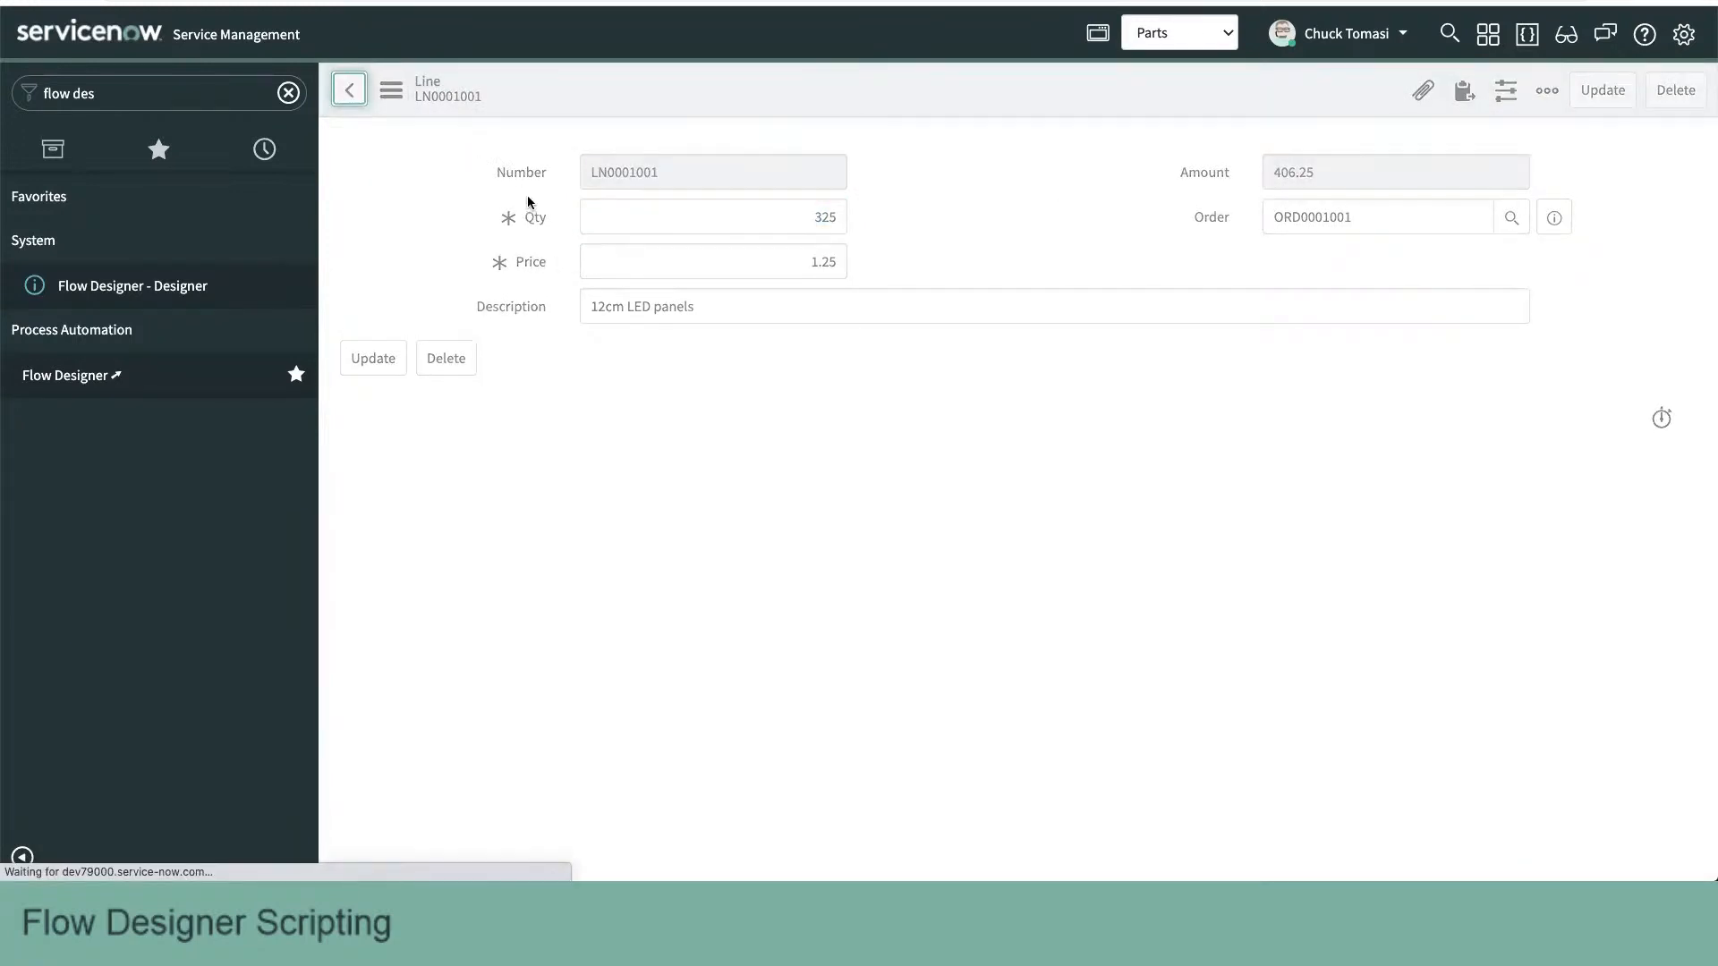
pyautogui.rightClick(520, 264)
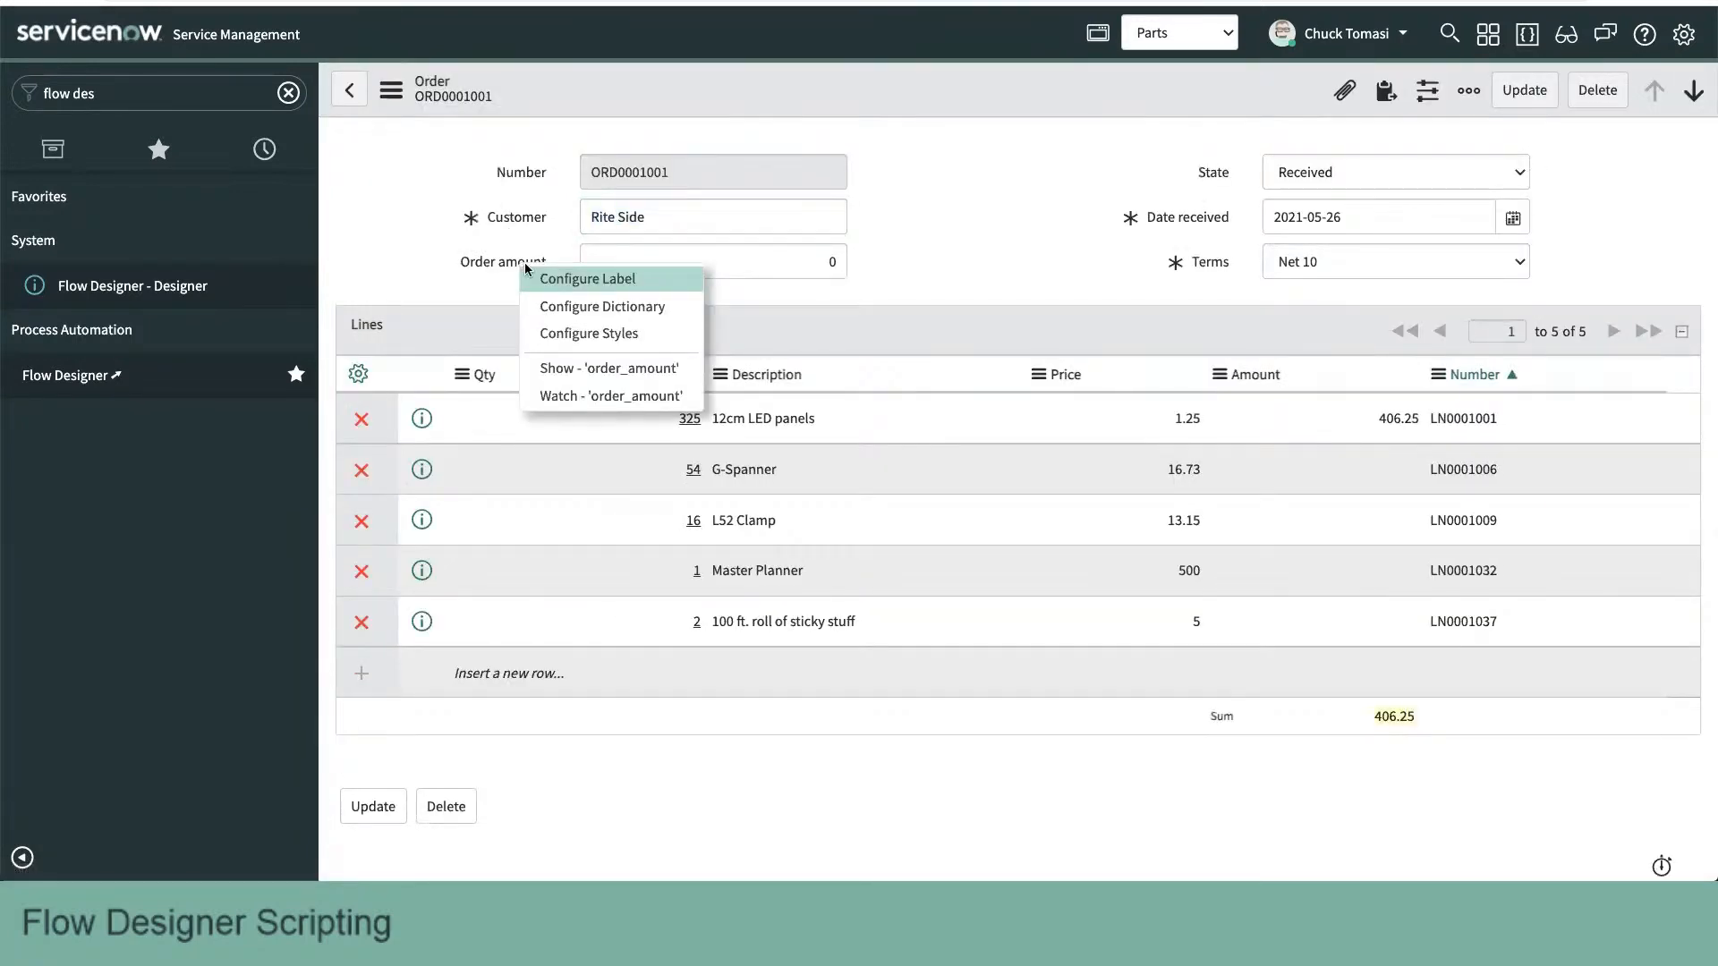
pyautogui.click(577, 308)
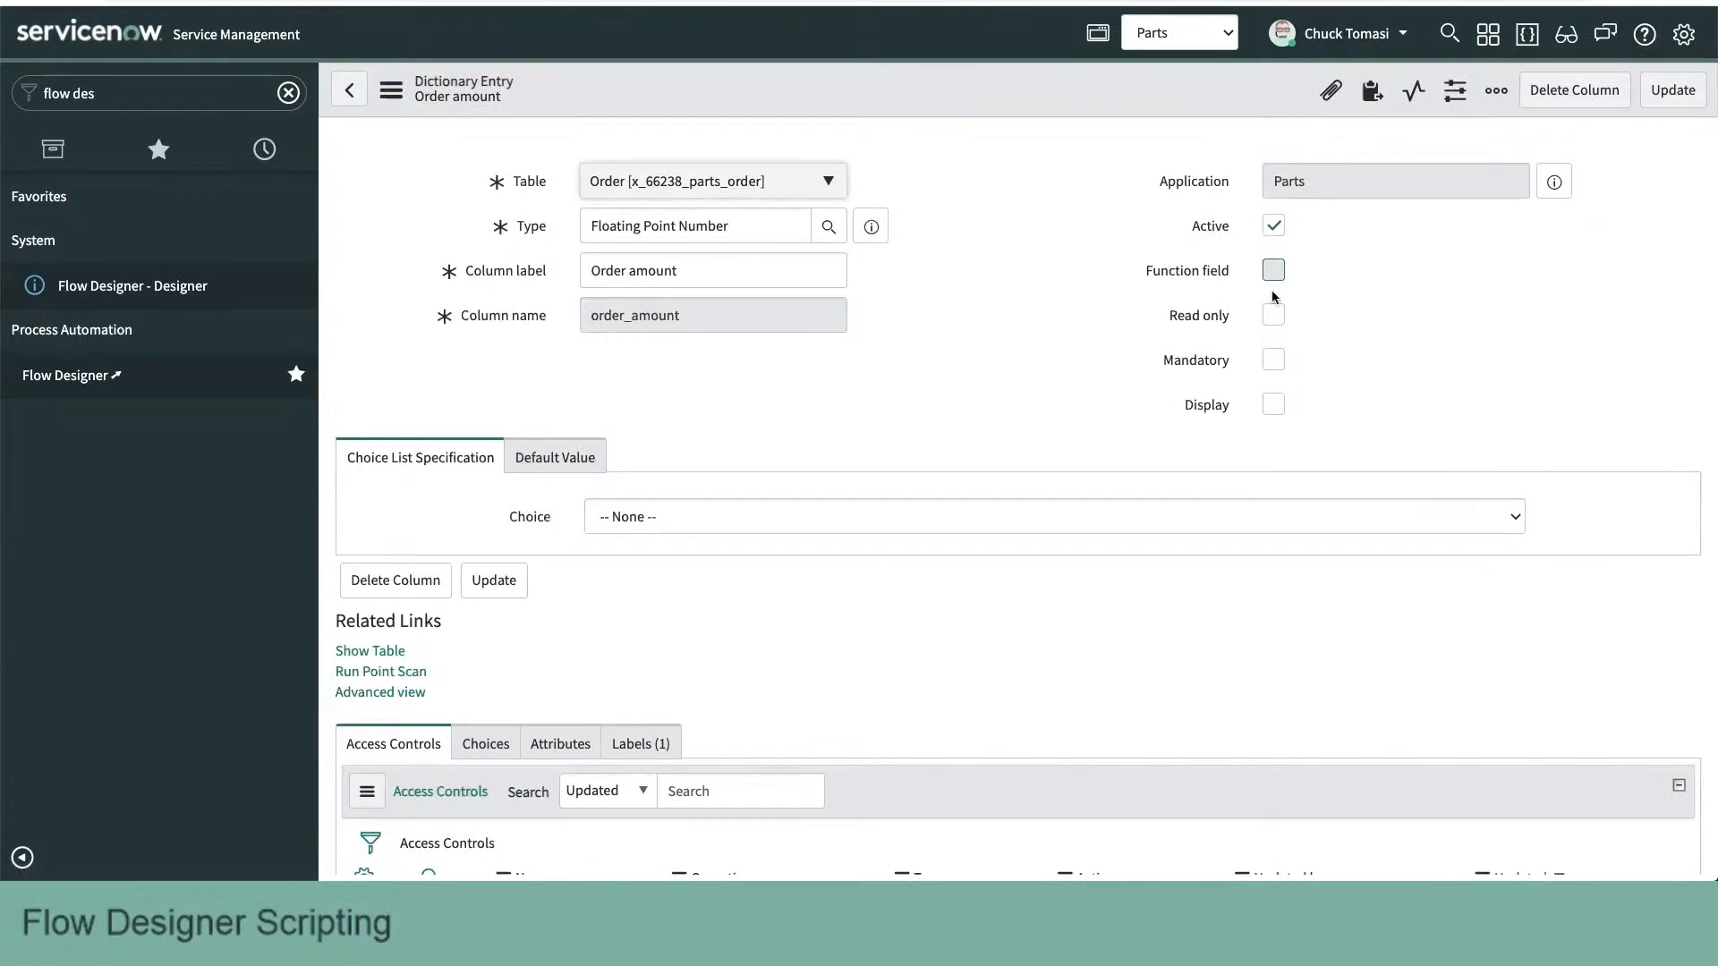
pyautogui.click(1272, 315)
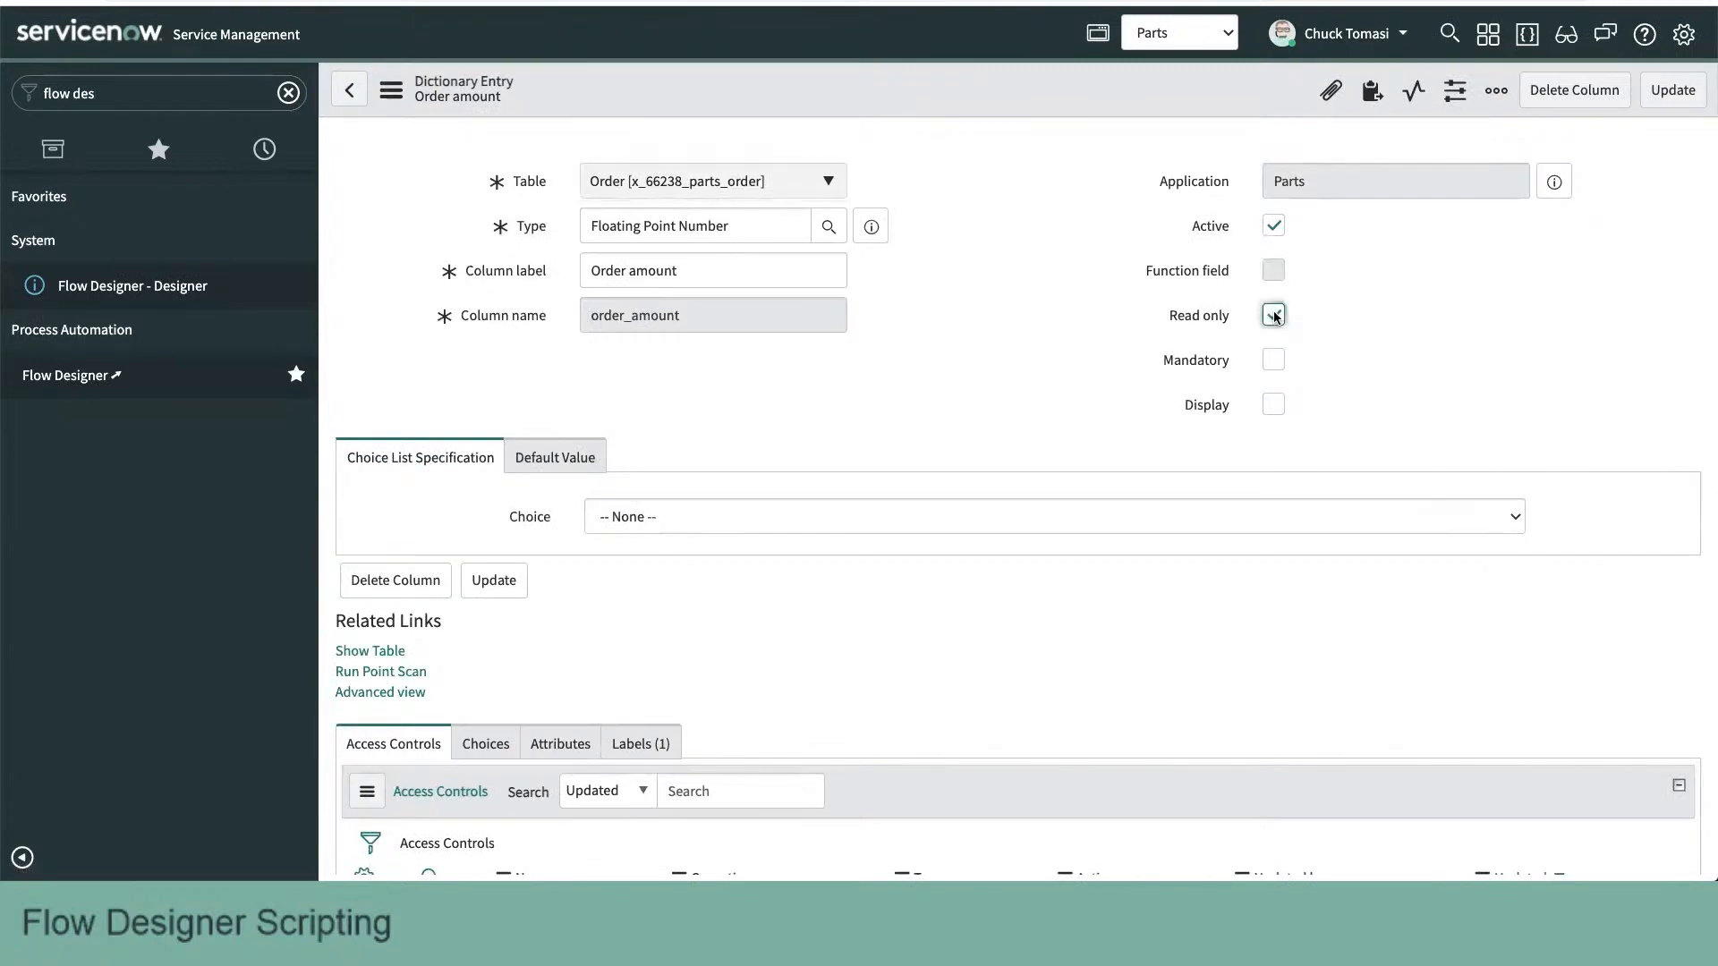
pyautogui.click(1673, 90)
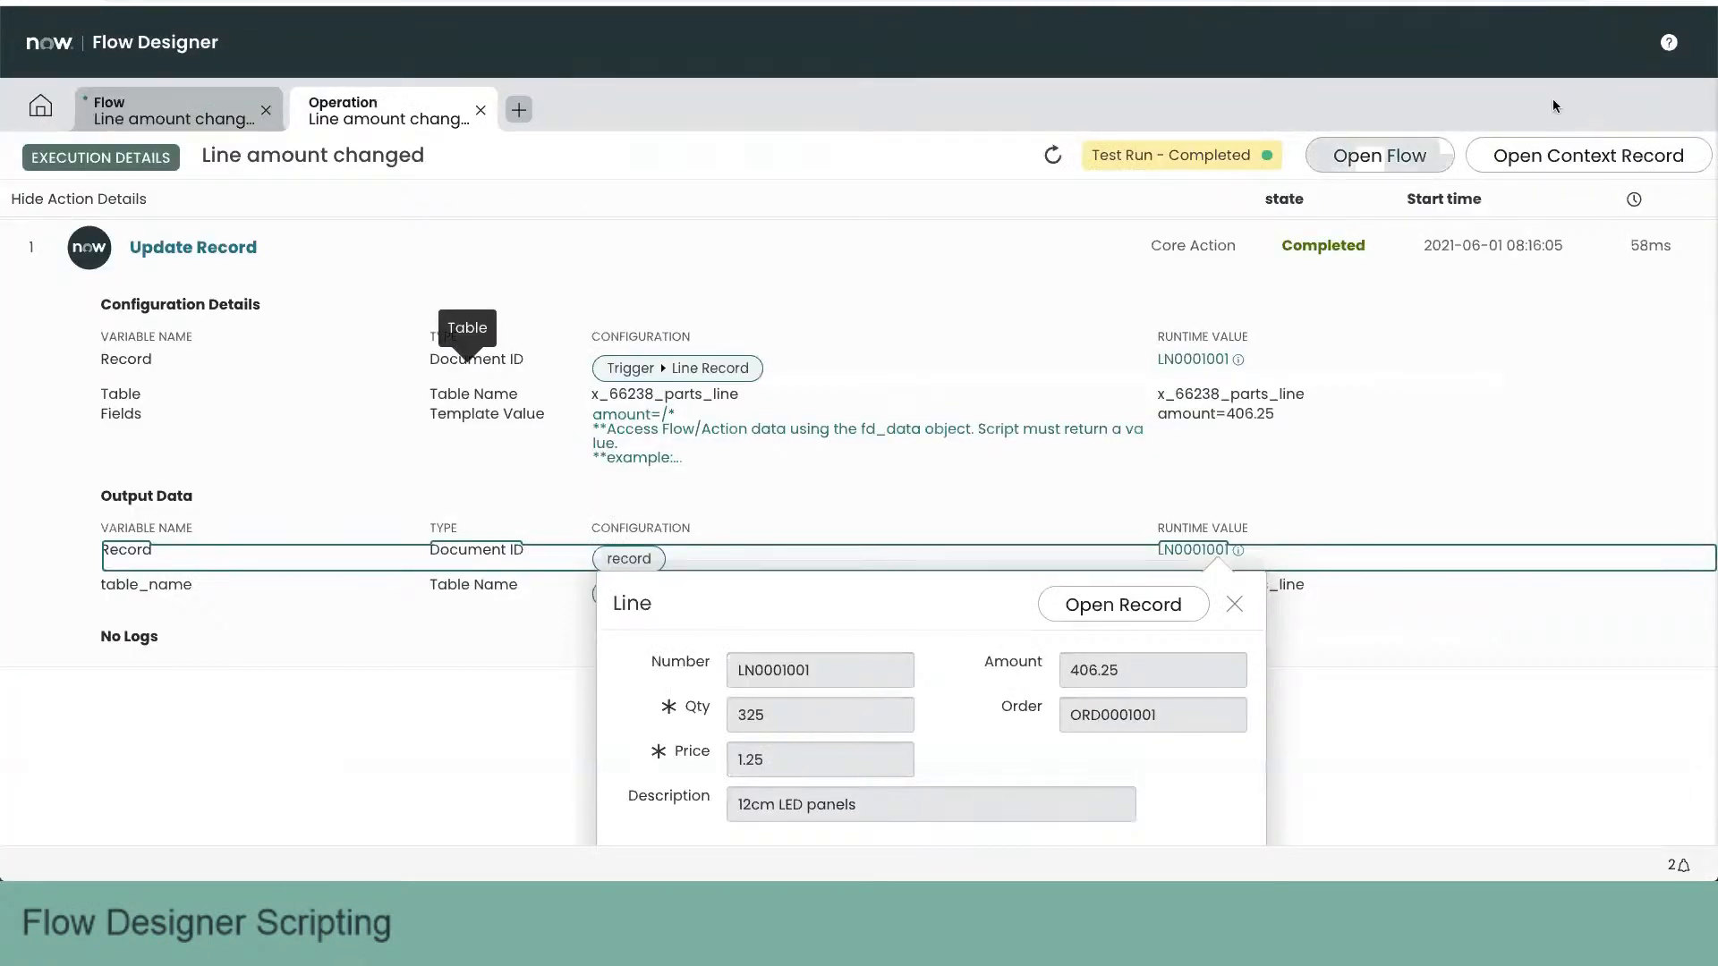
# - Back in Flow Designer, close the execution details and flow test, then save and activate the Line amount changed flow
pyautogui.click(480, 110)
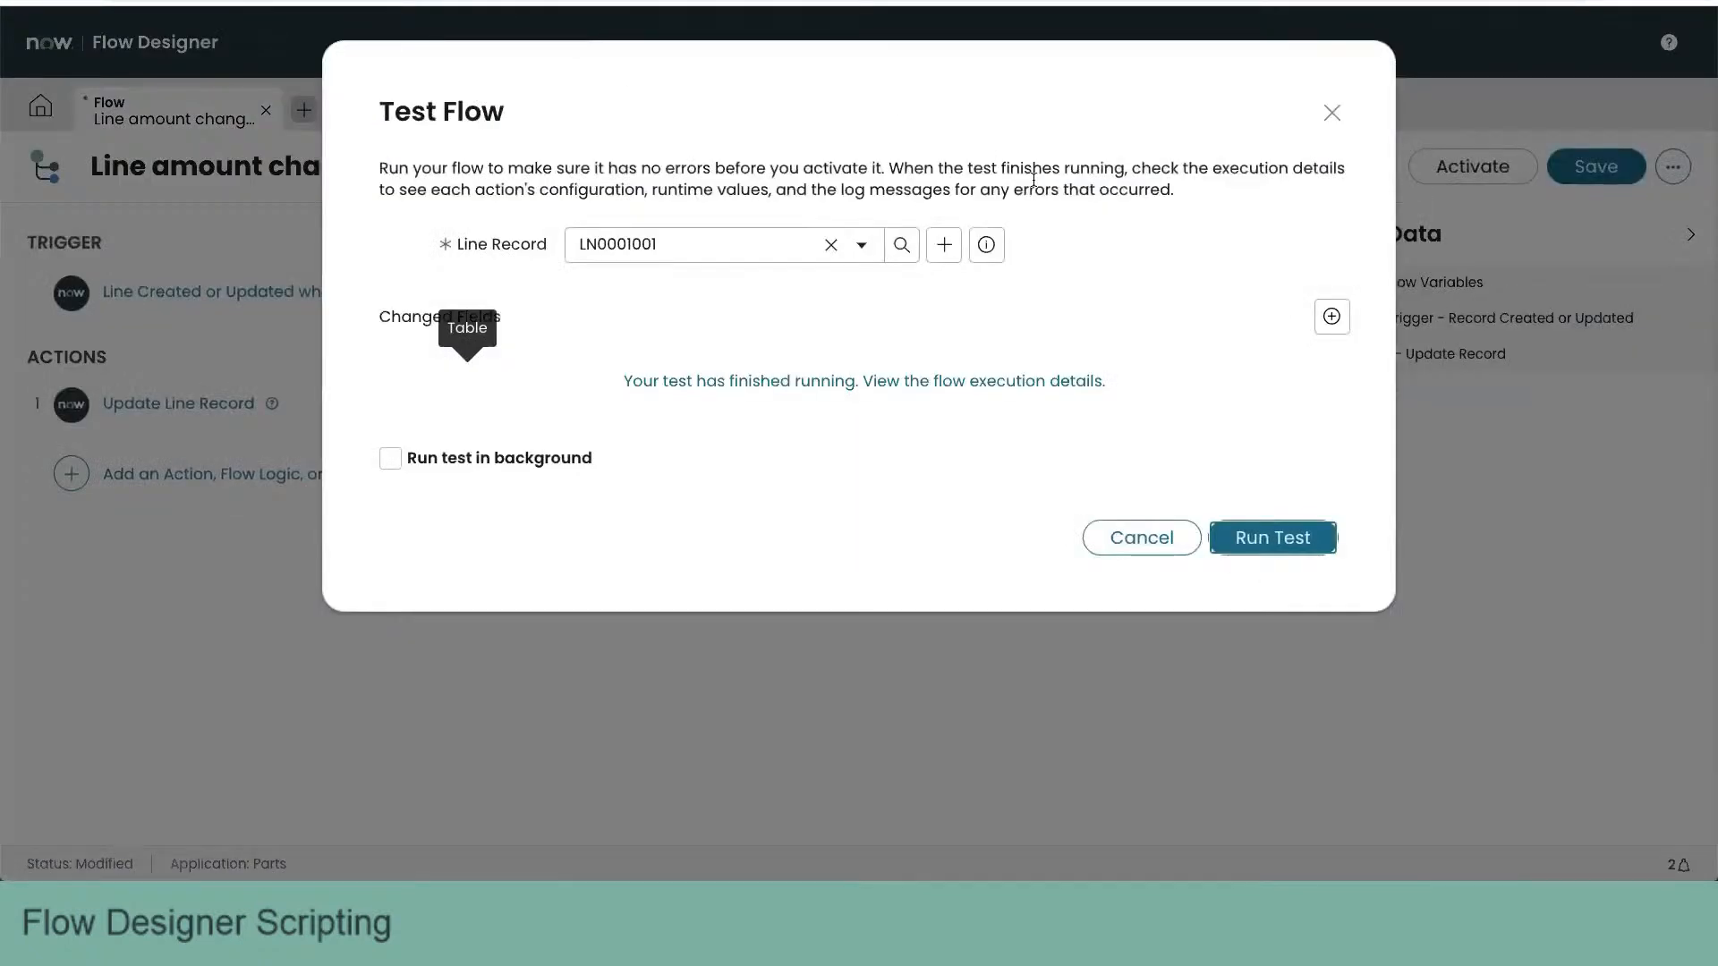
pyautogui.click(1140, 538)
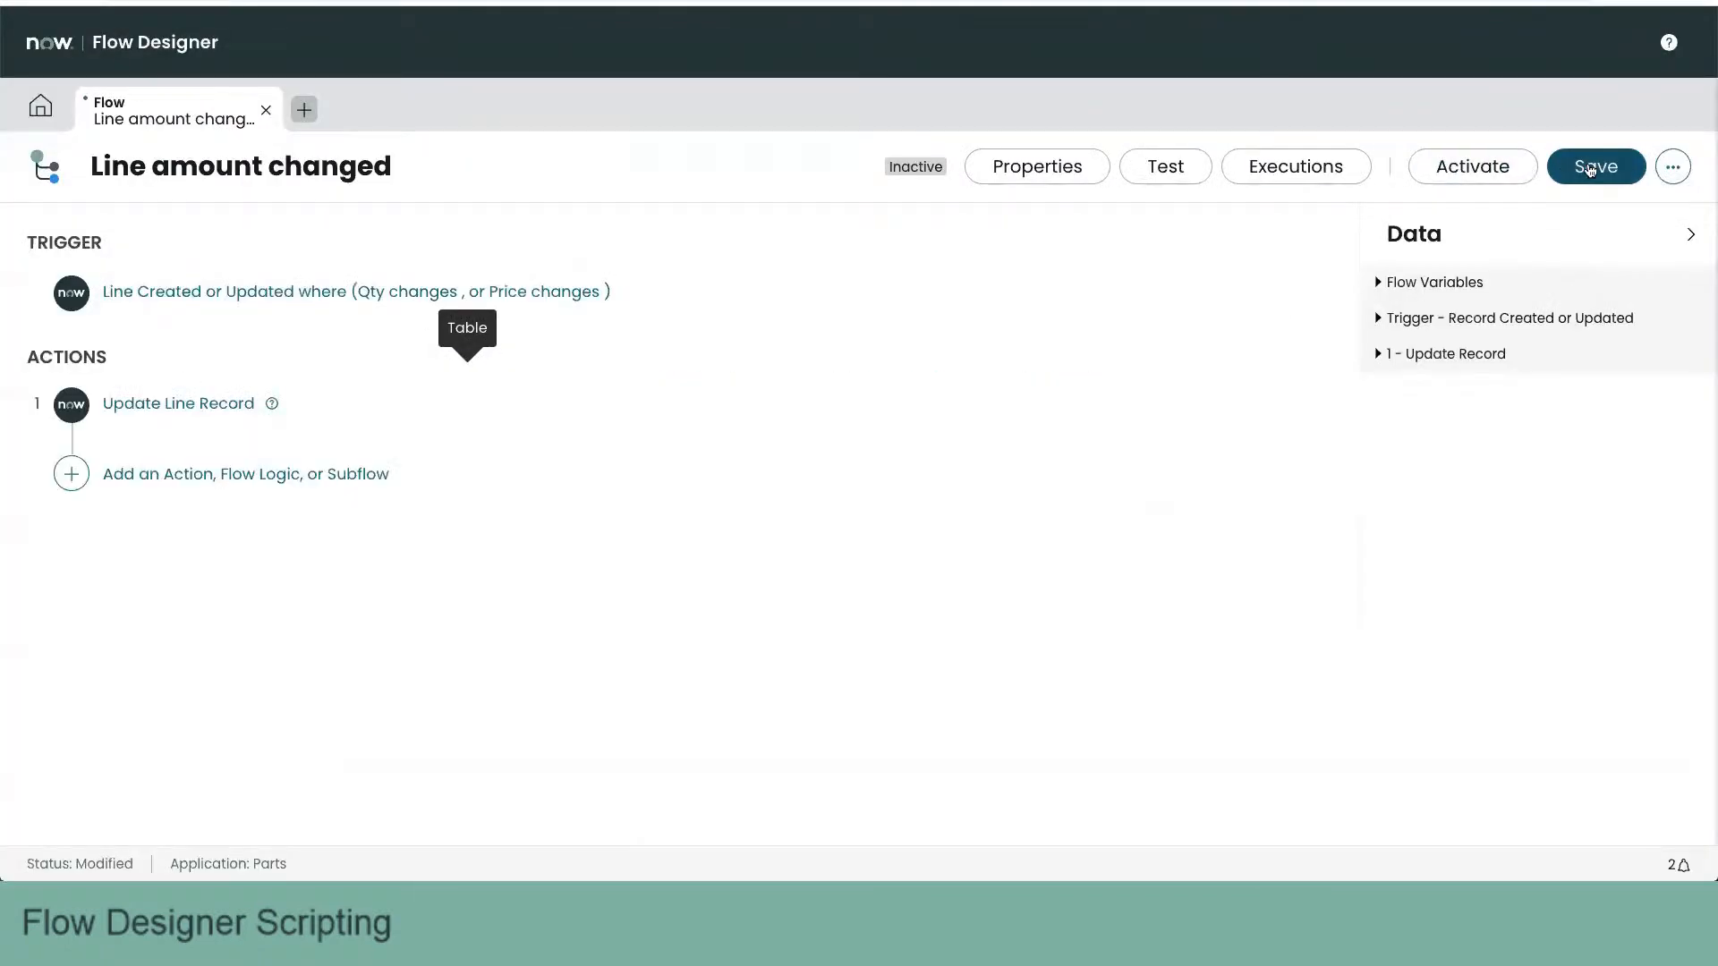
pyautogui.click(1590, 170)
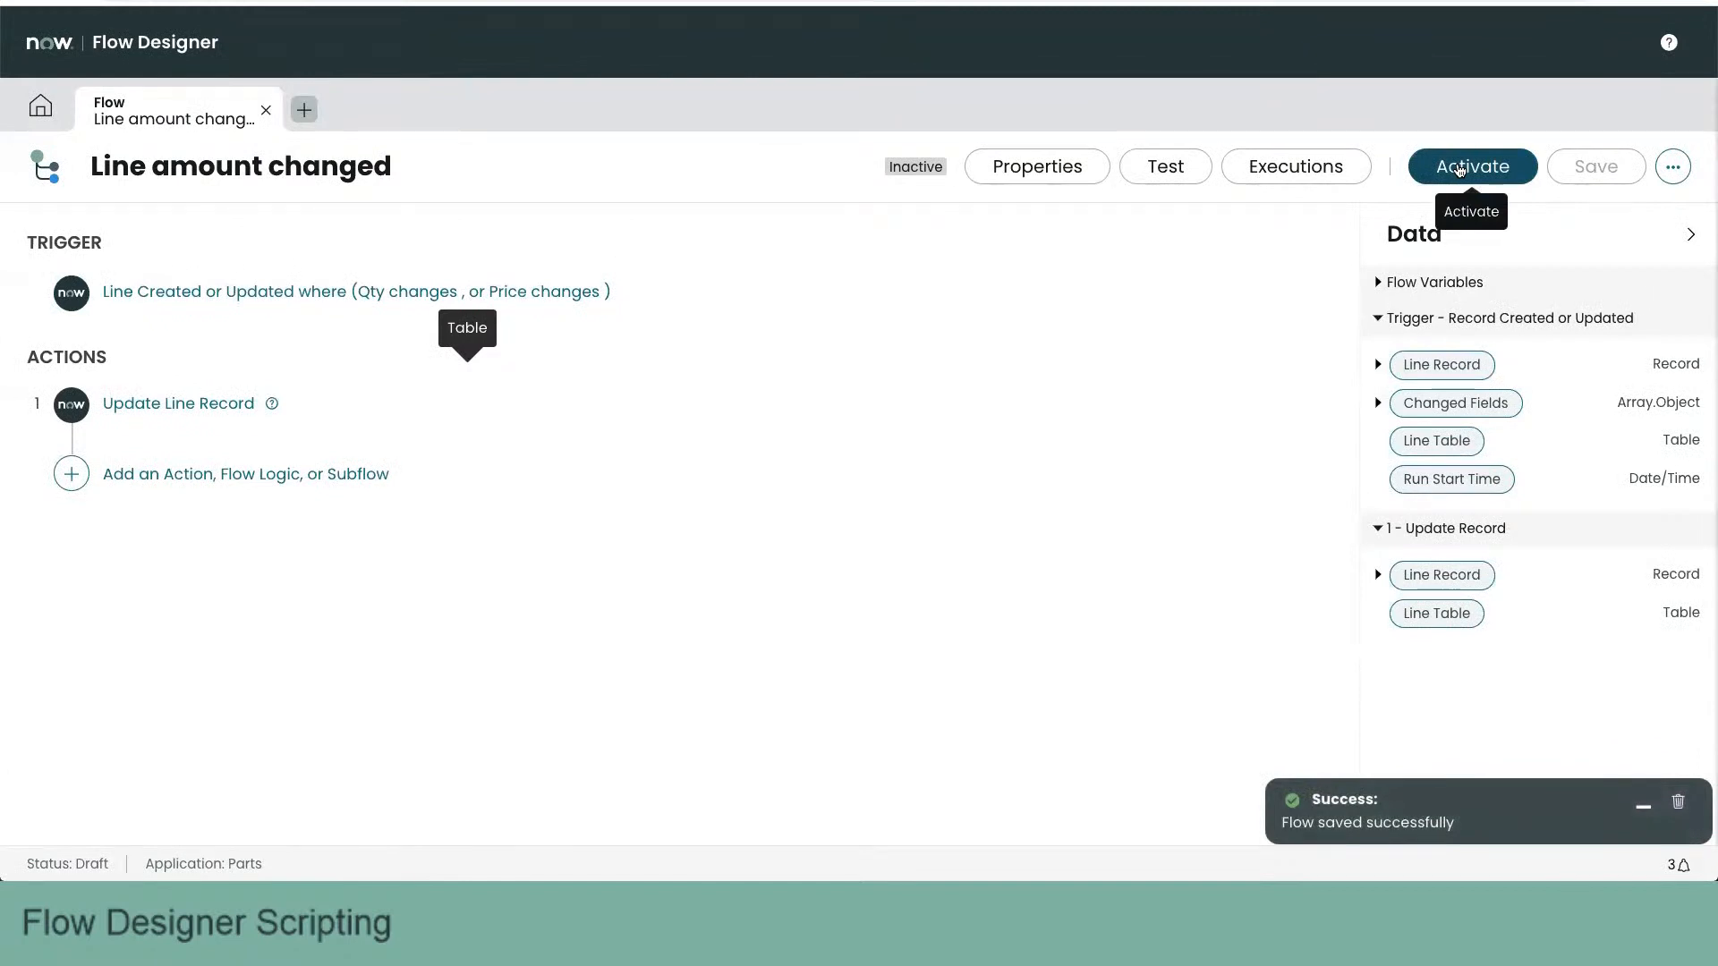
pyautogui.click(1460, 170)
pyautogui.click(1061, 341)
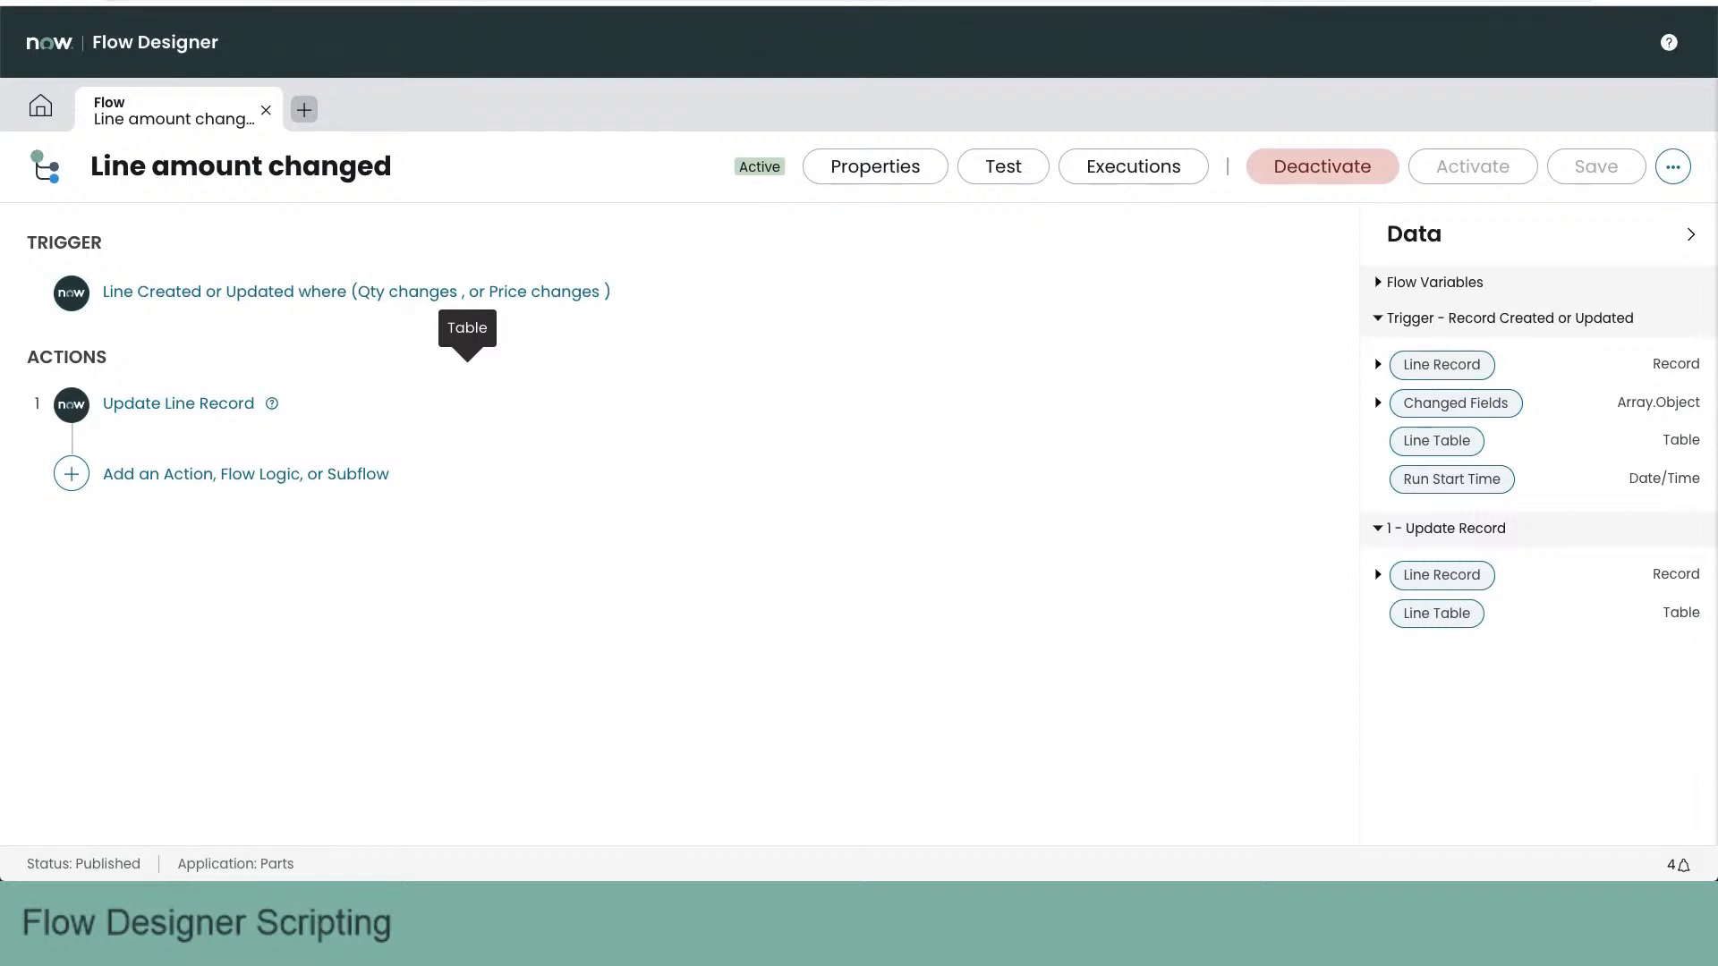
# - Check the flow's entry in the list of flows and its activation status, and close the flow
pyautogui.click(40, 106)
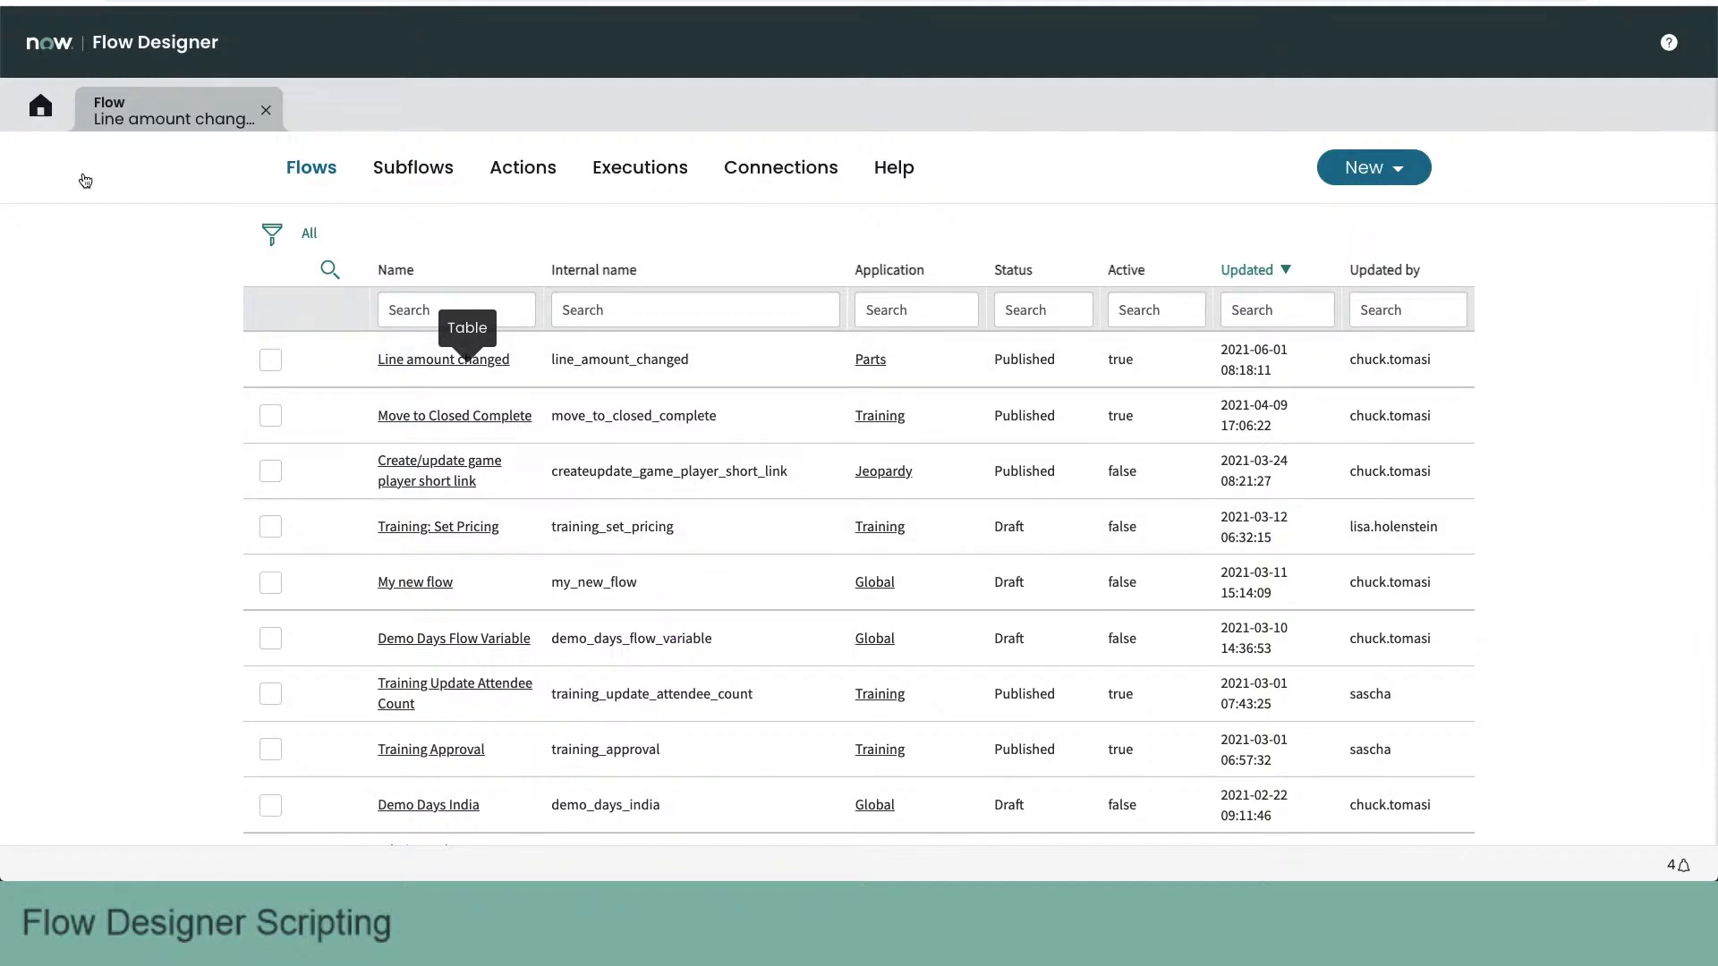
pyautogui.click(161, 112)
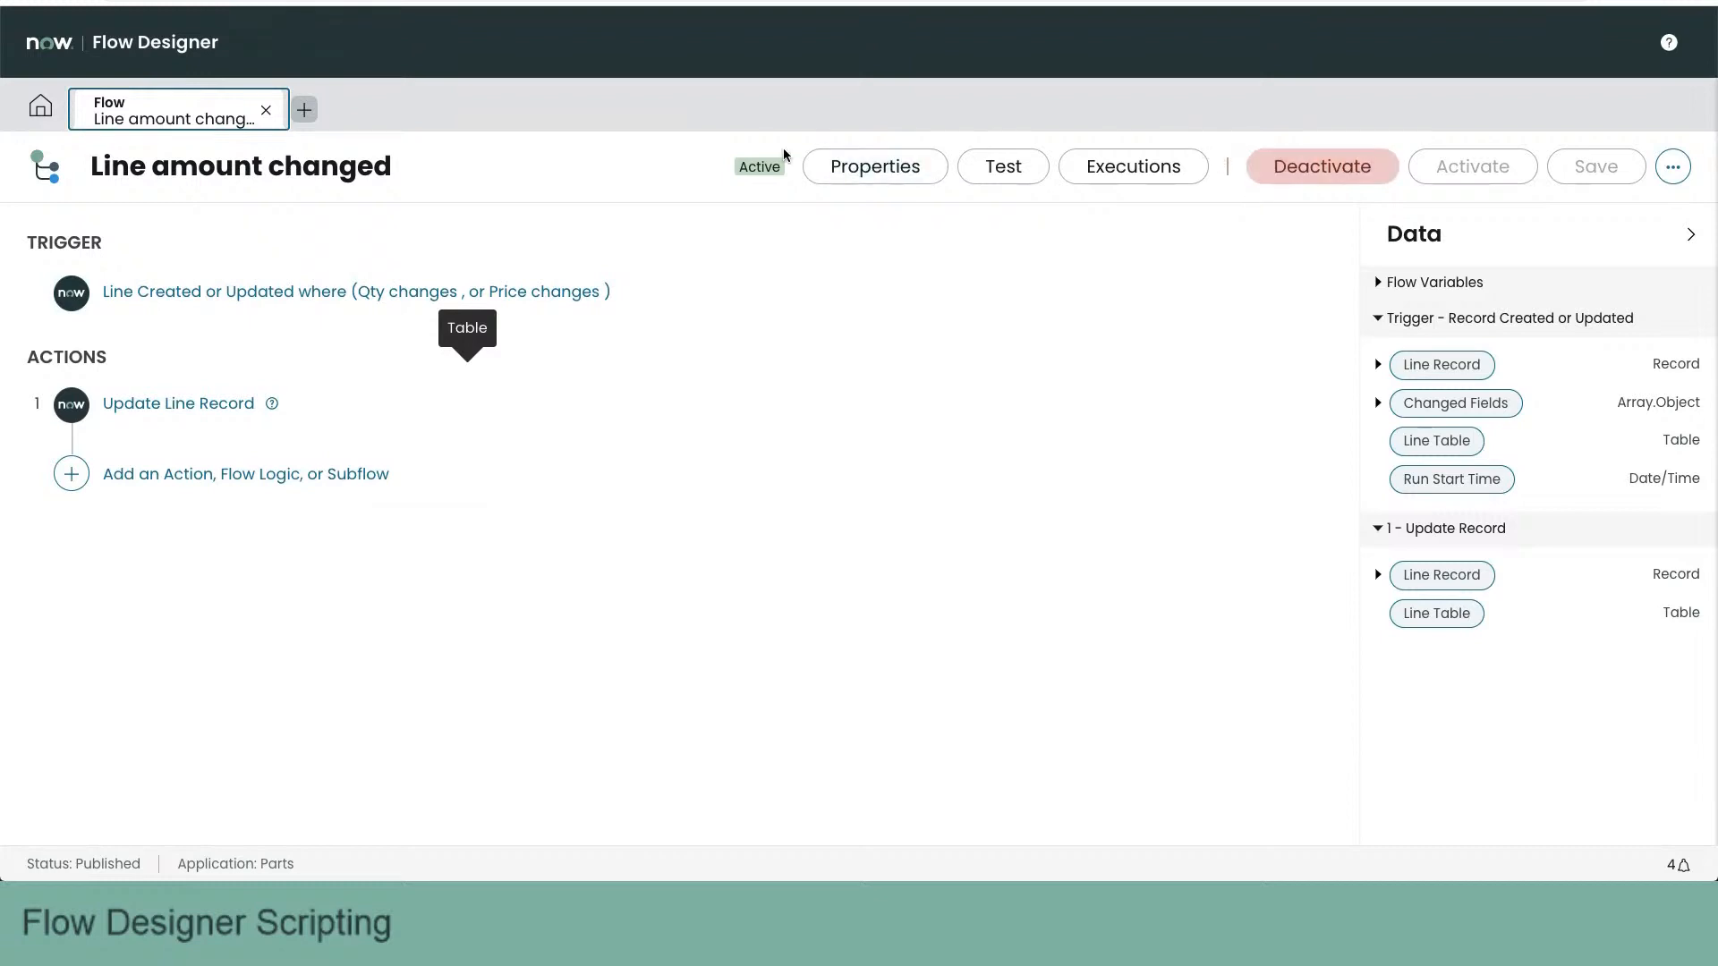
pyautogui.click(717, 167)
pyautogui.doubleClick(764, 164)
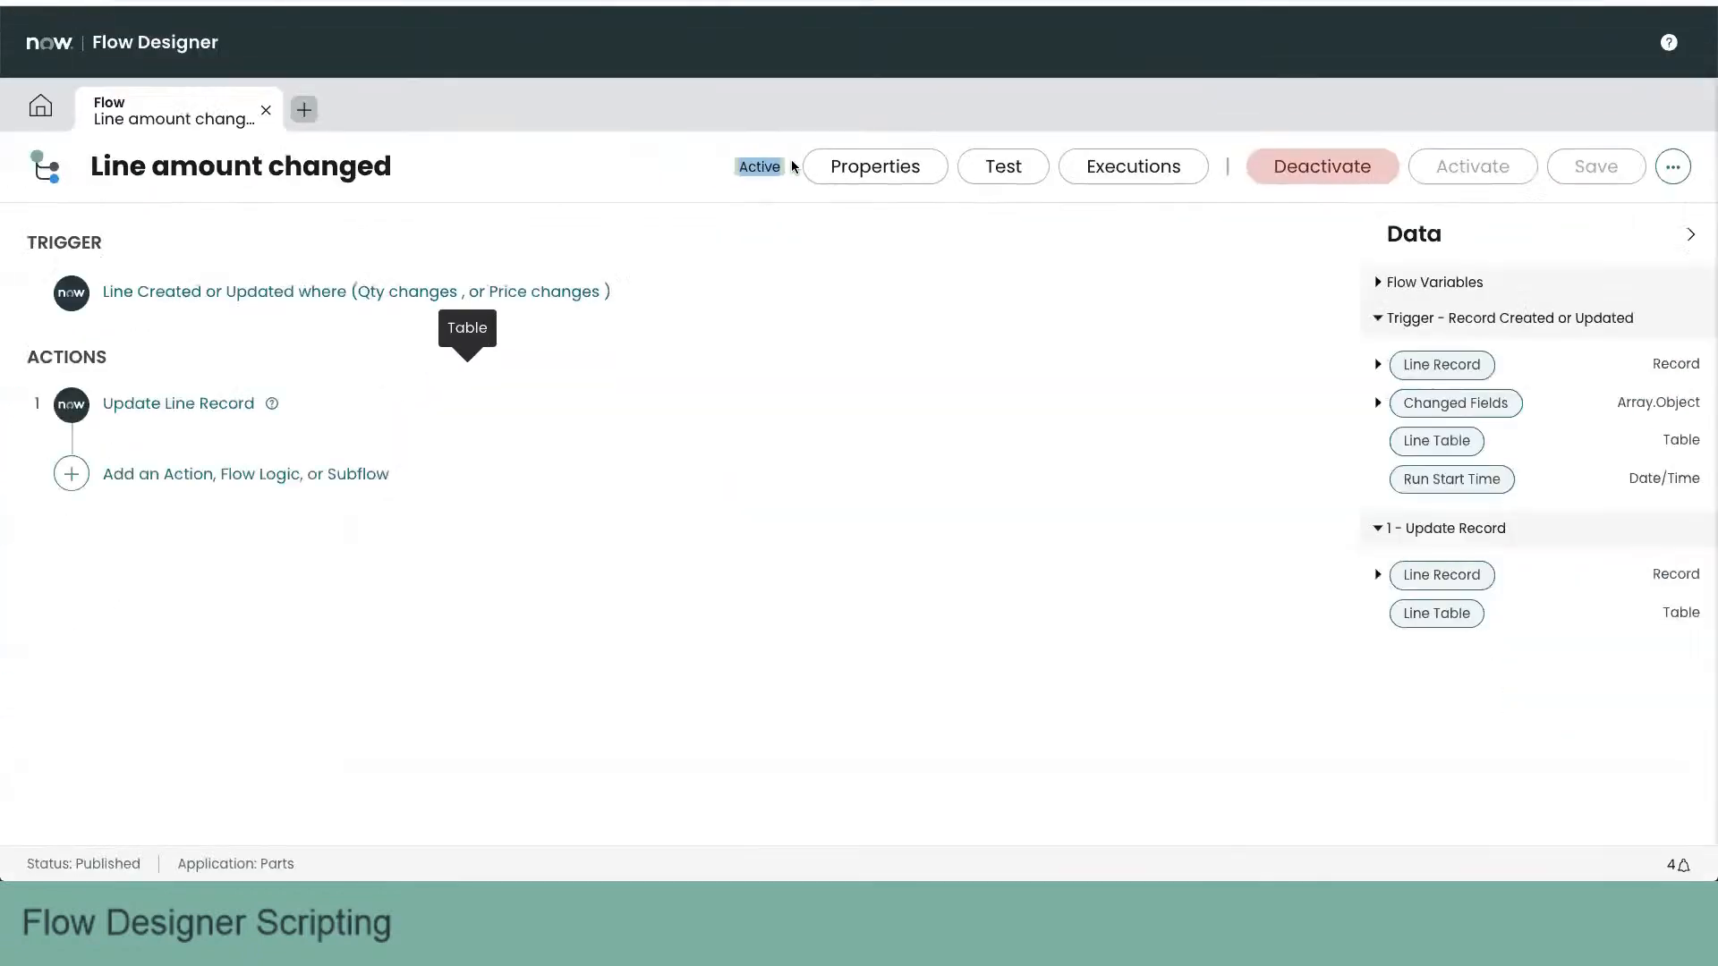
pyautogui.click(657, 190)
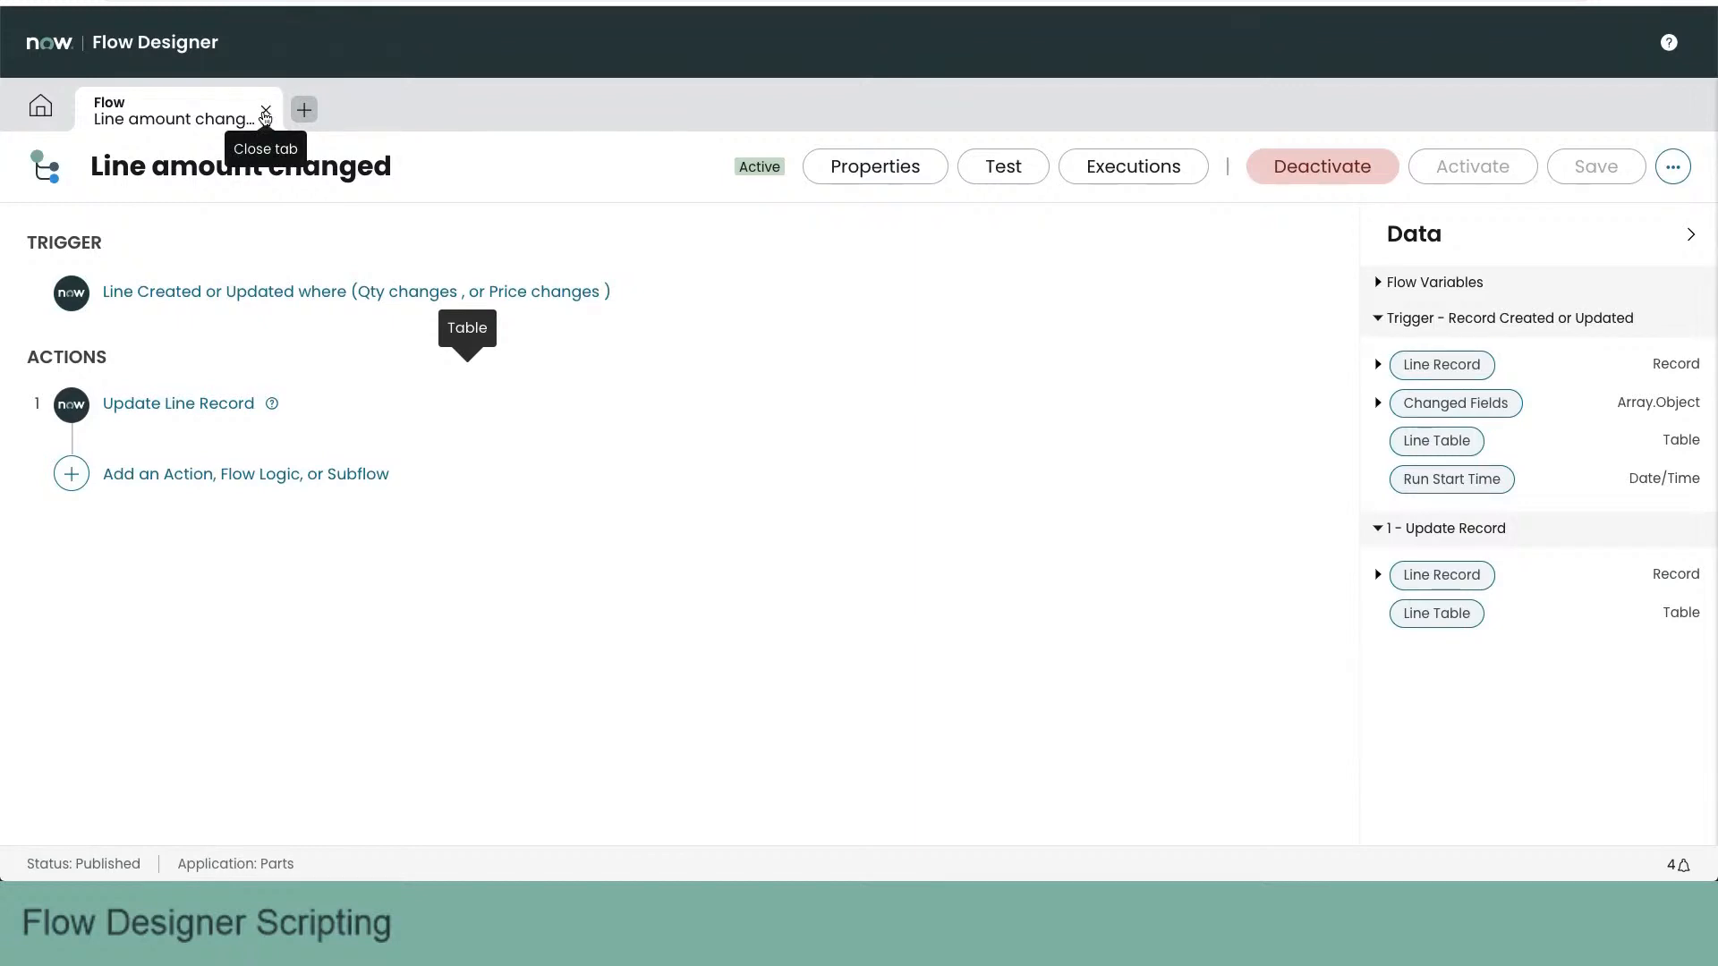
pyautogui.click(266, 114)
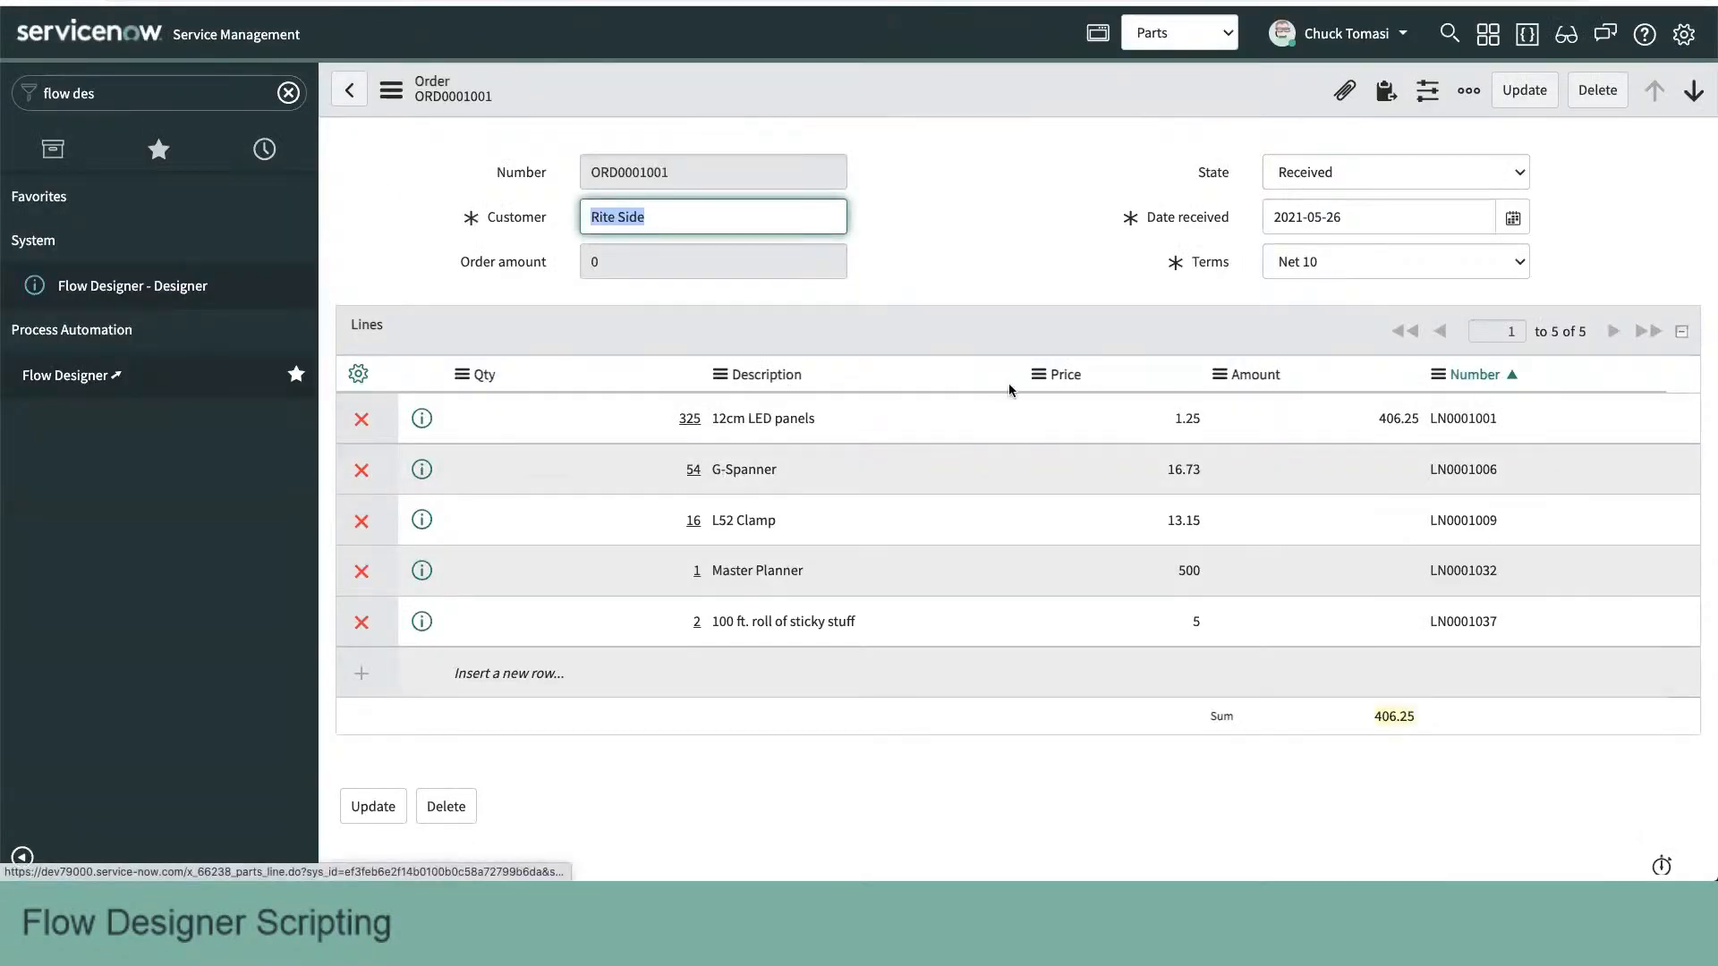
# - In the ServiceNow order form, set the G-Spanner line's Qty to 50 and reload the form to check its Amount
pyautogui.doubleClick(674, 476)
pyautogui.write('50')
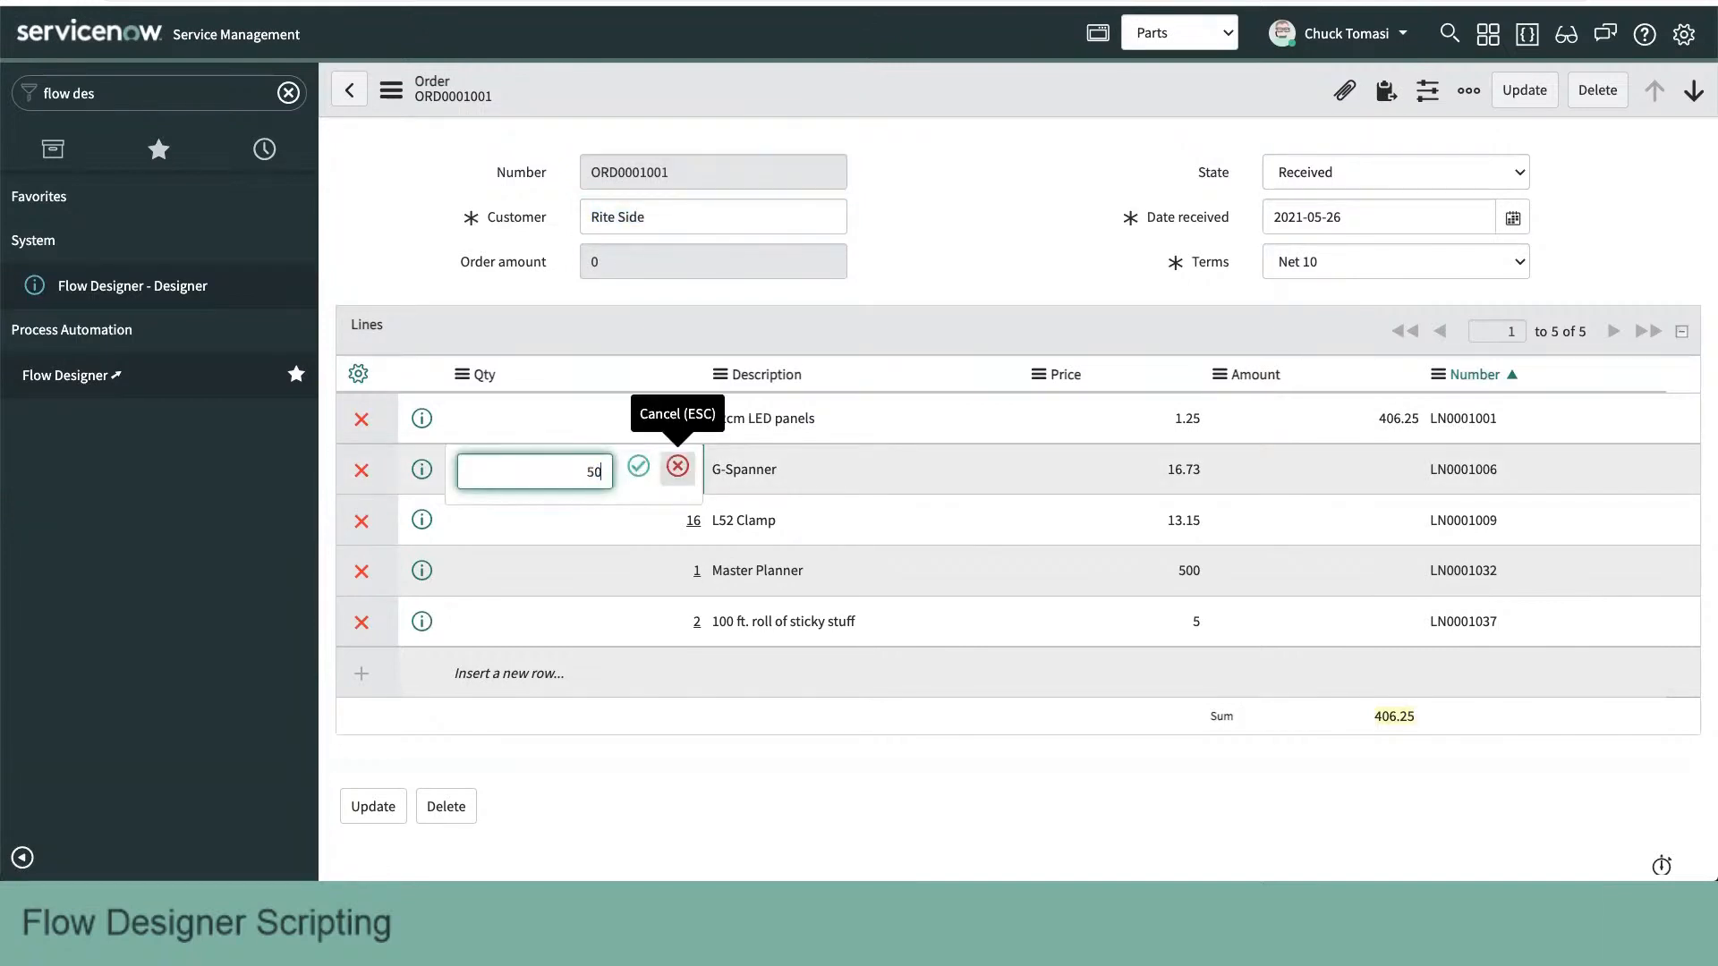
pyautogui.press('Return')
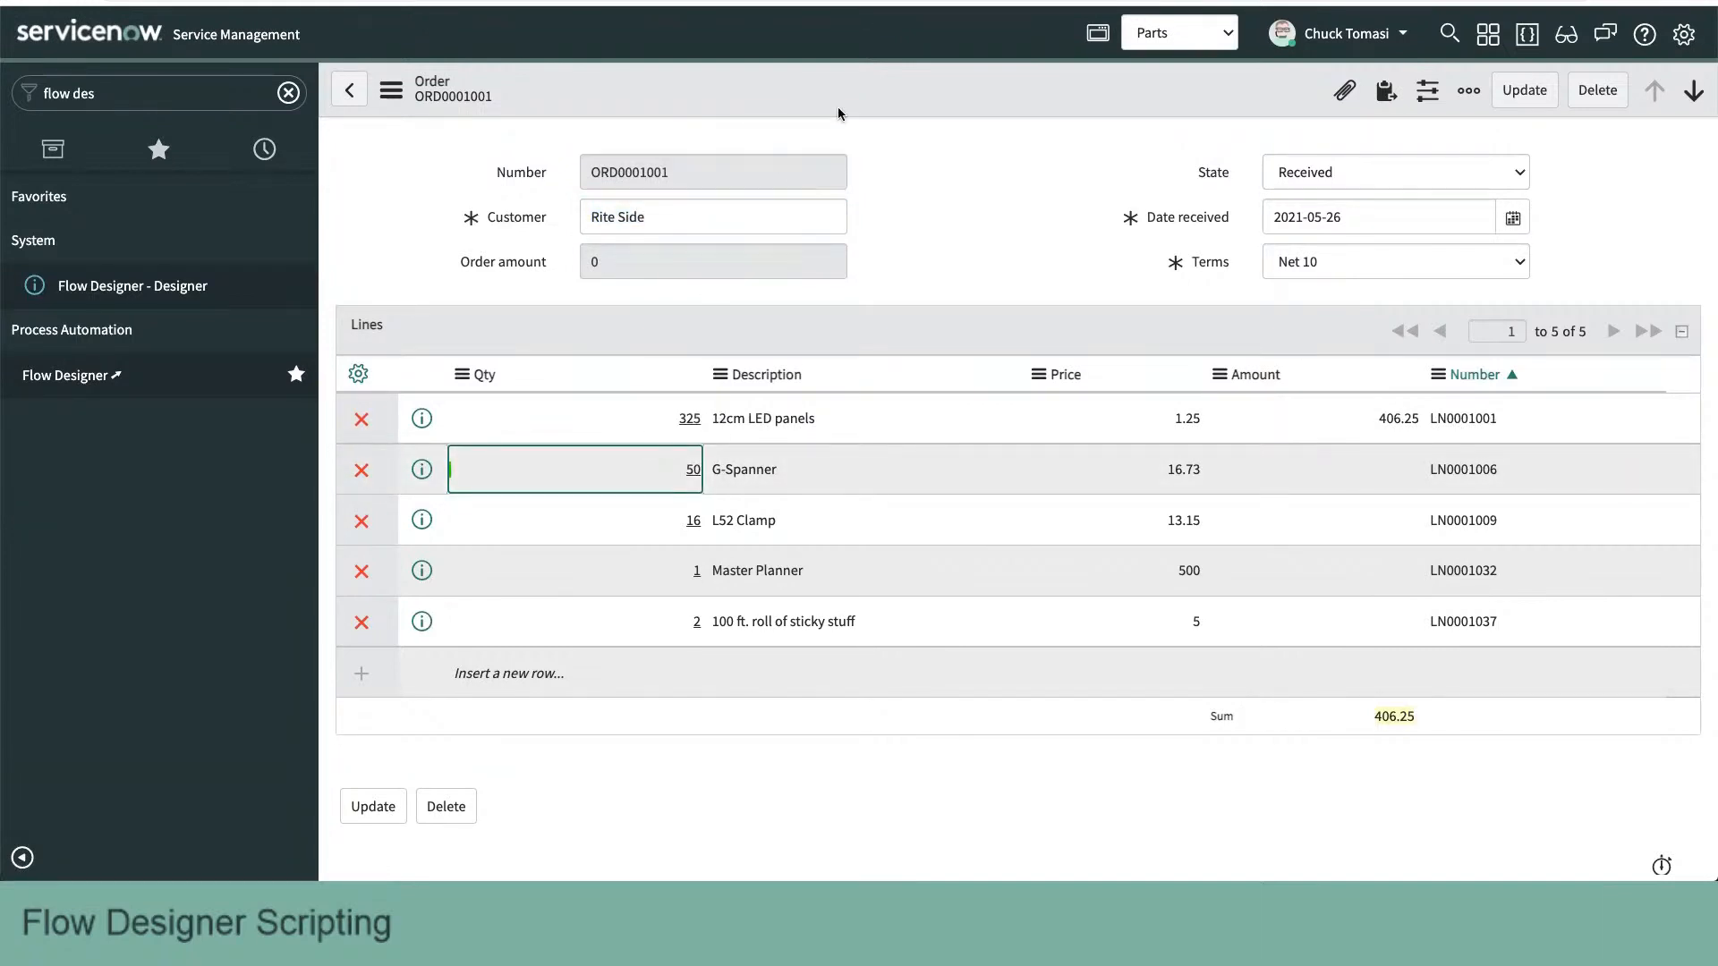
pyautogui.rightClick(846, 86)
pyautogui.click(881, 106)
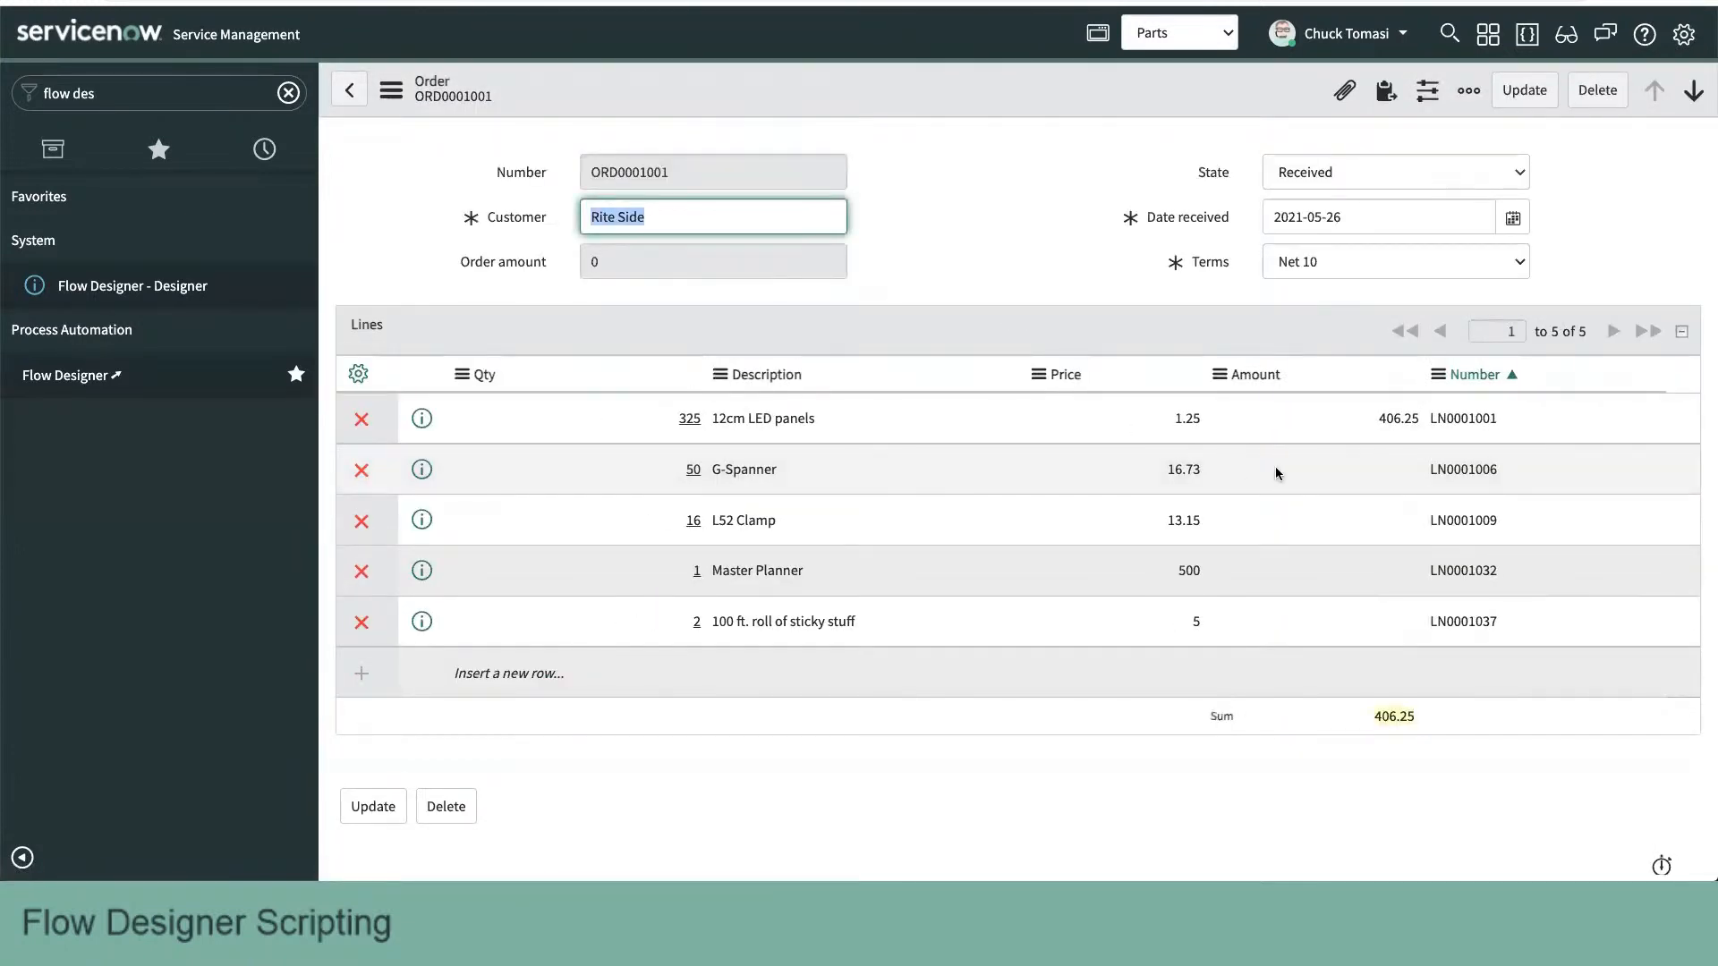
pyautogui.click(391, 90)
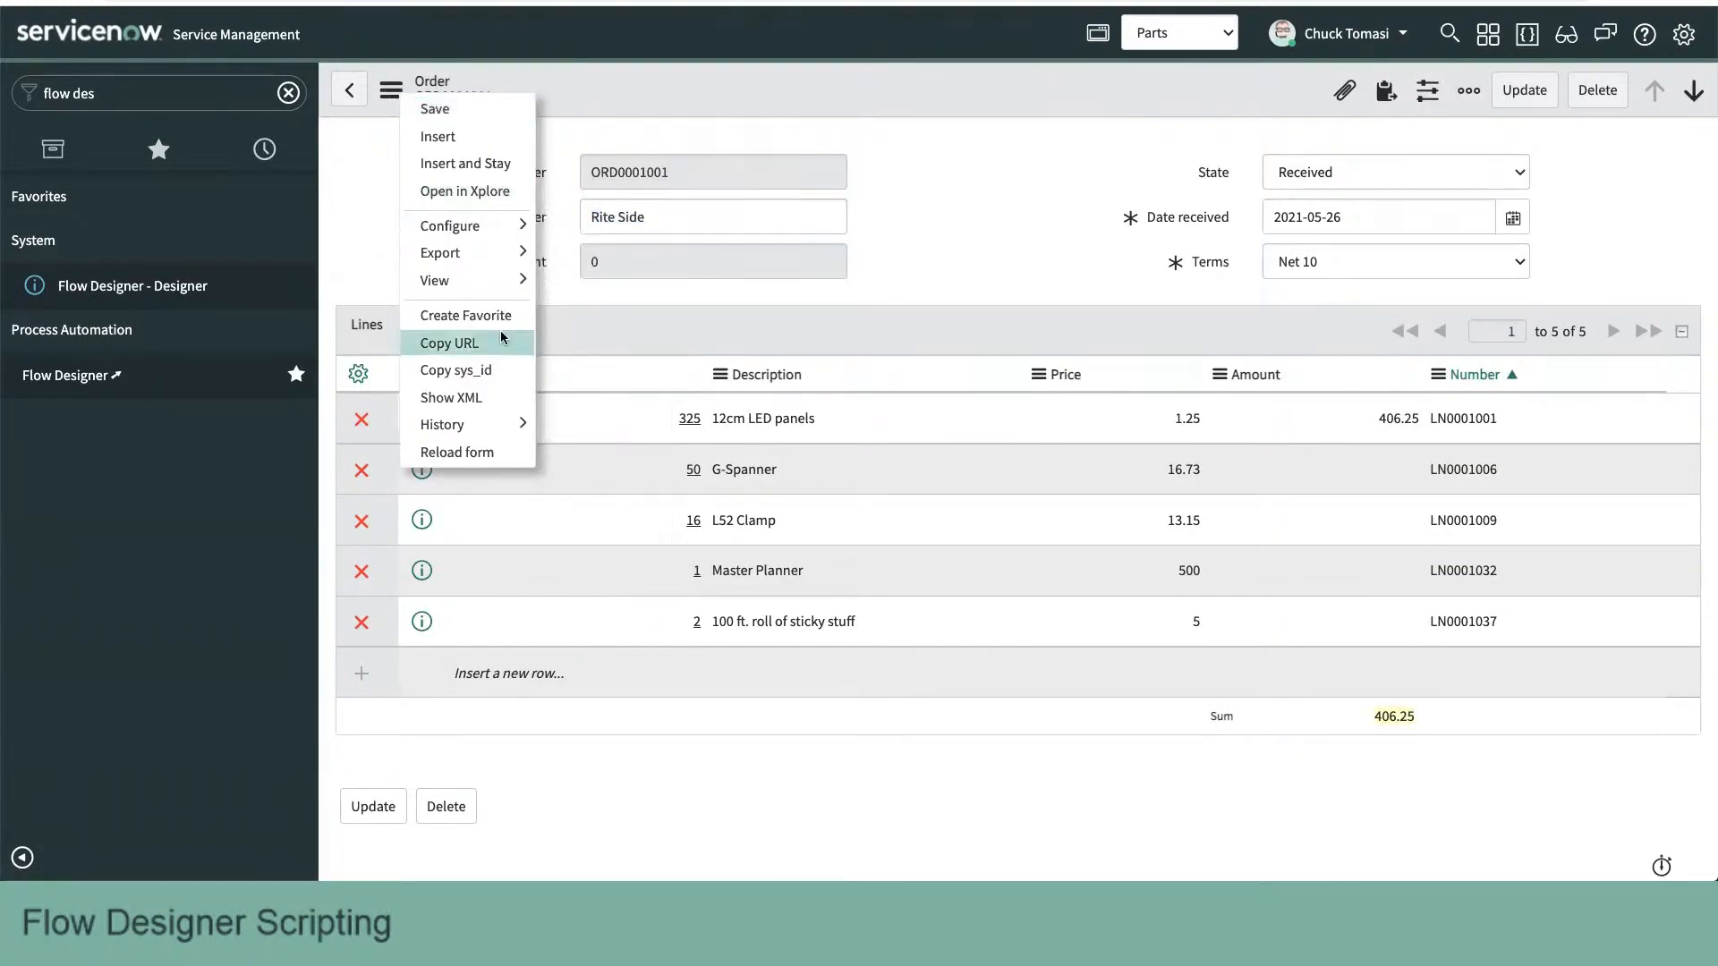
pyautogui.click(487, 451)
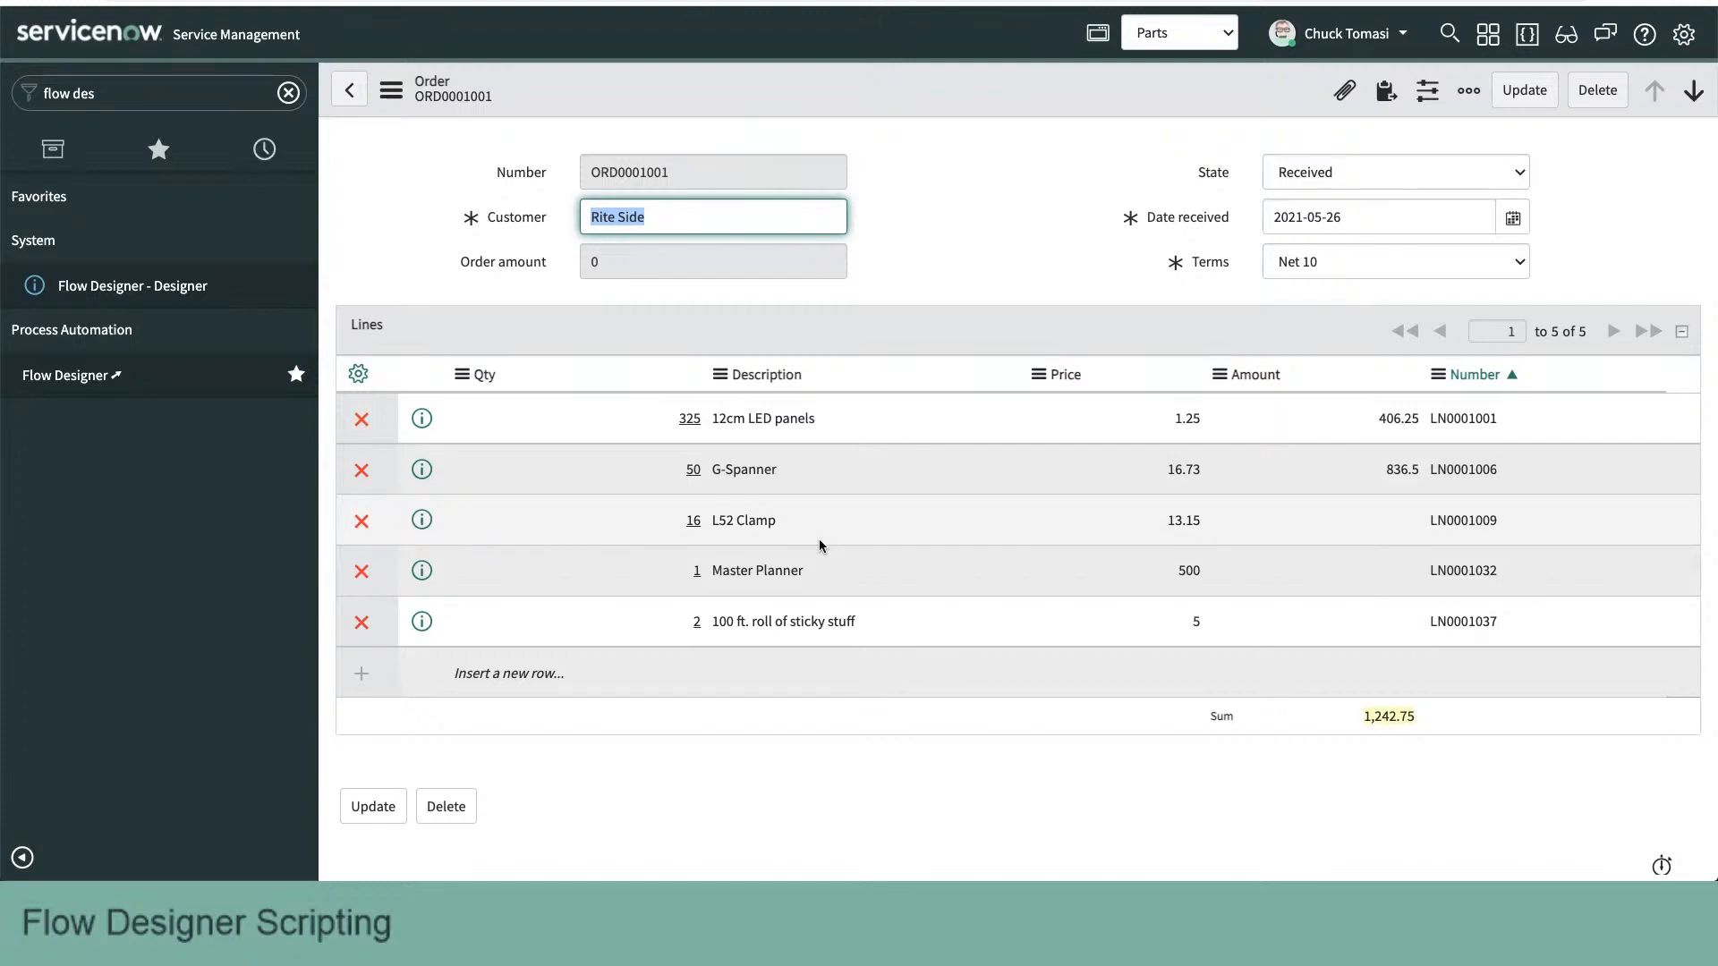
# - Try to edit the G-Spanner line's Amount directly in the order's lines, and cancel the edit
pyautogui.doubleClick(1348, 470)
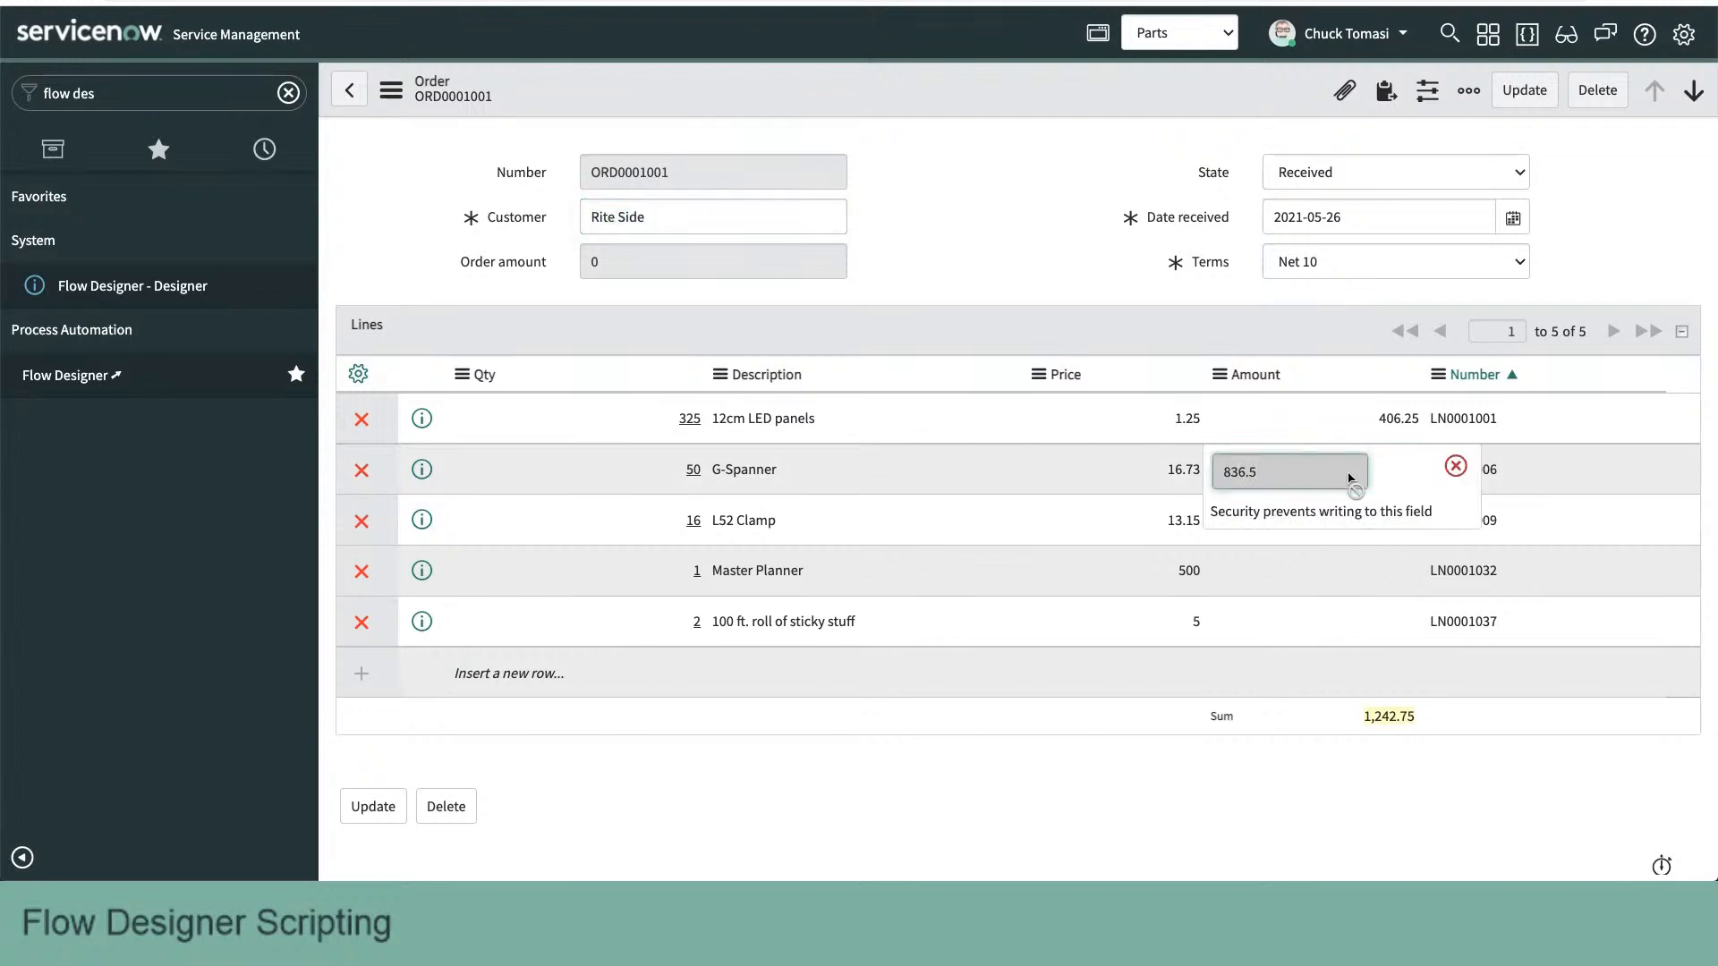
pyautogui.click(1456, 466)
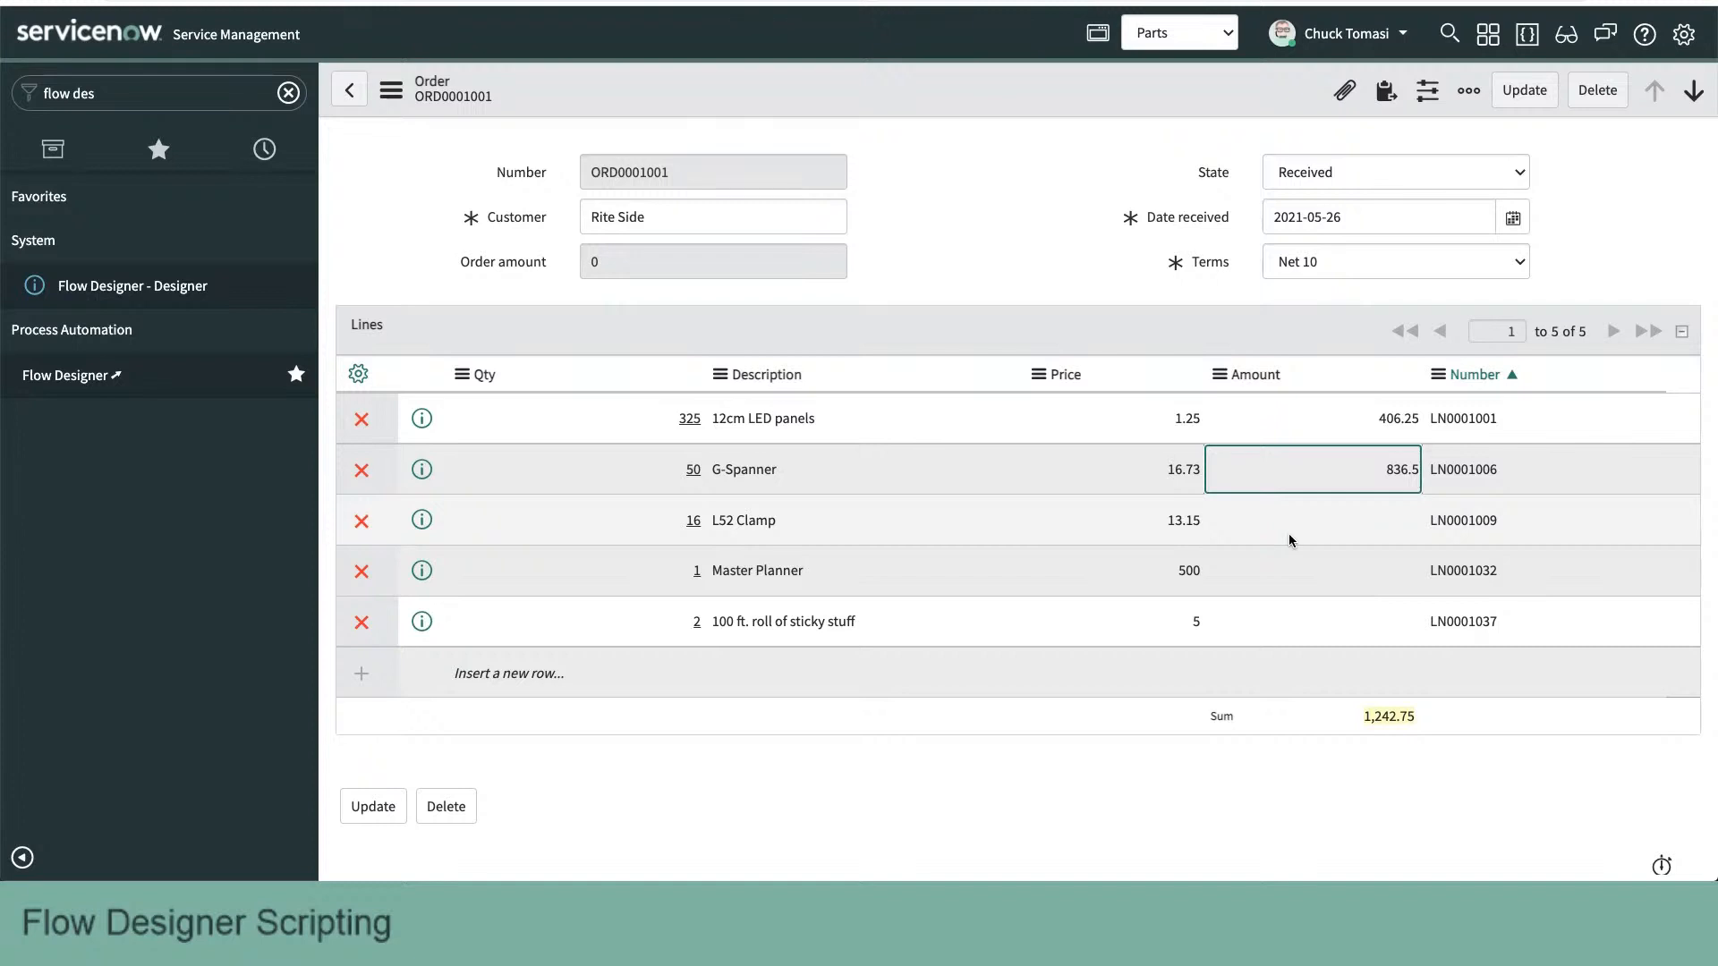
pyautogui.click(1061, 275)
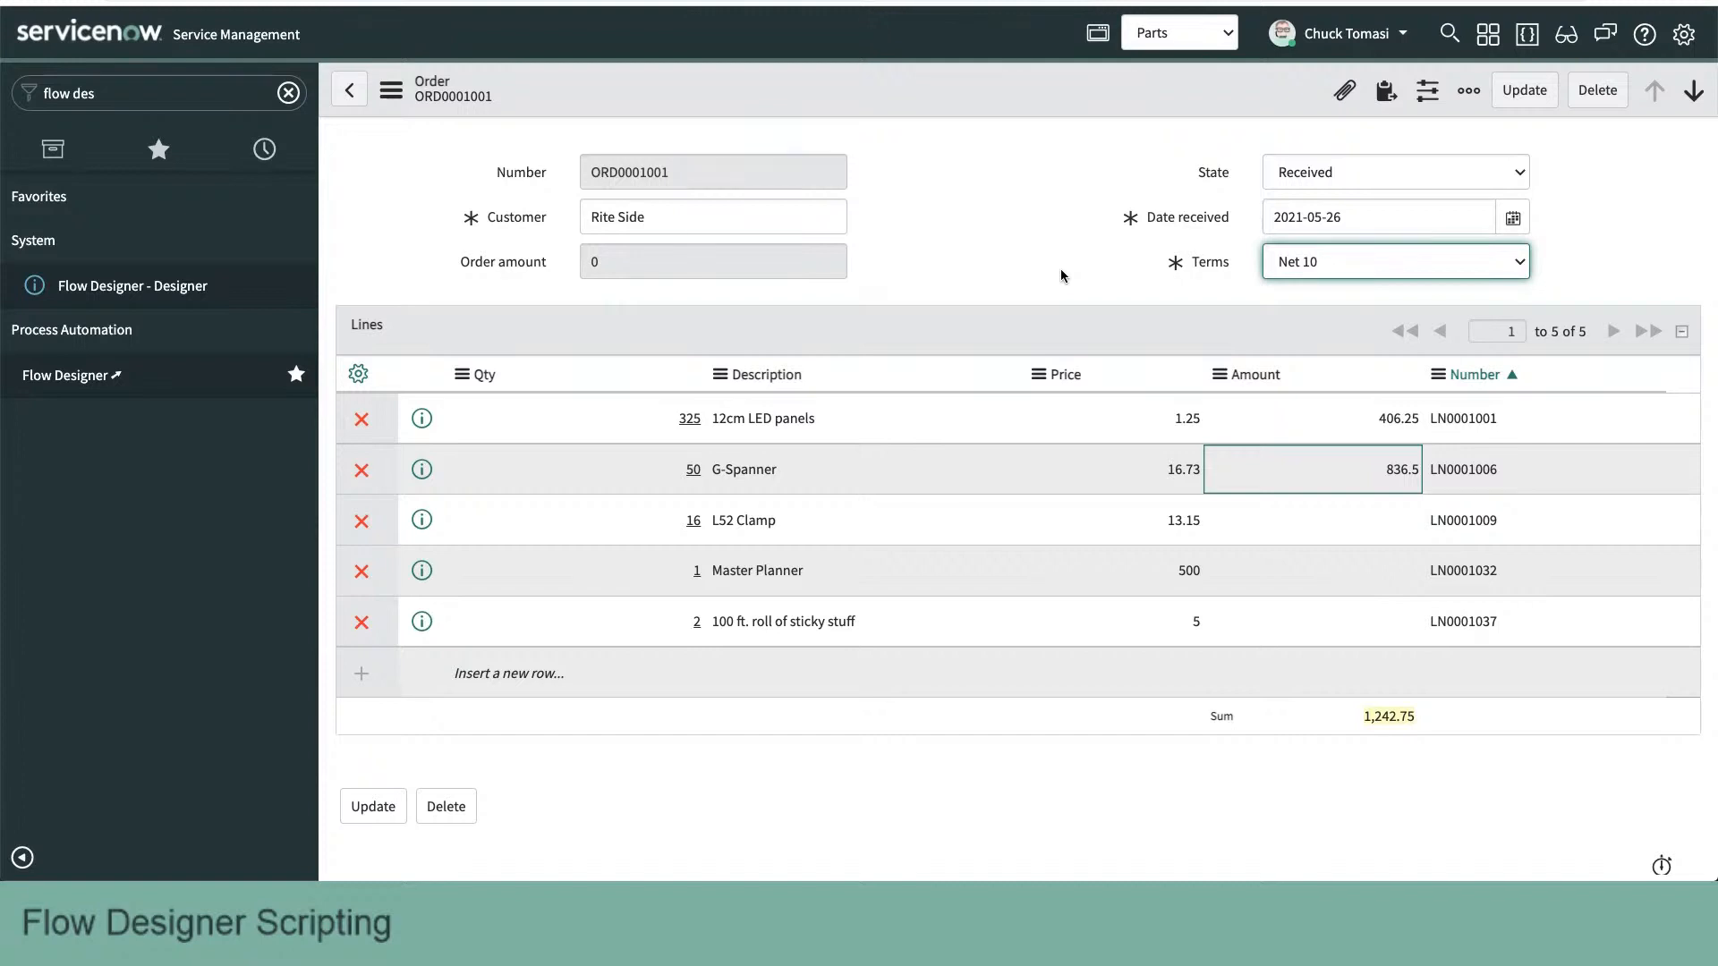
pyautogui.click(991, 255)
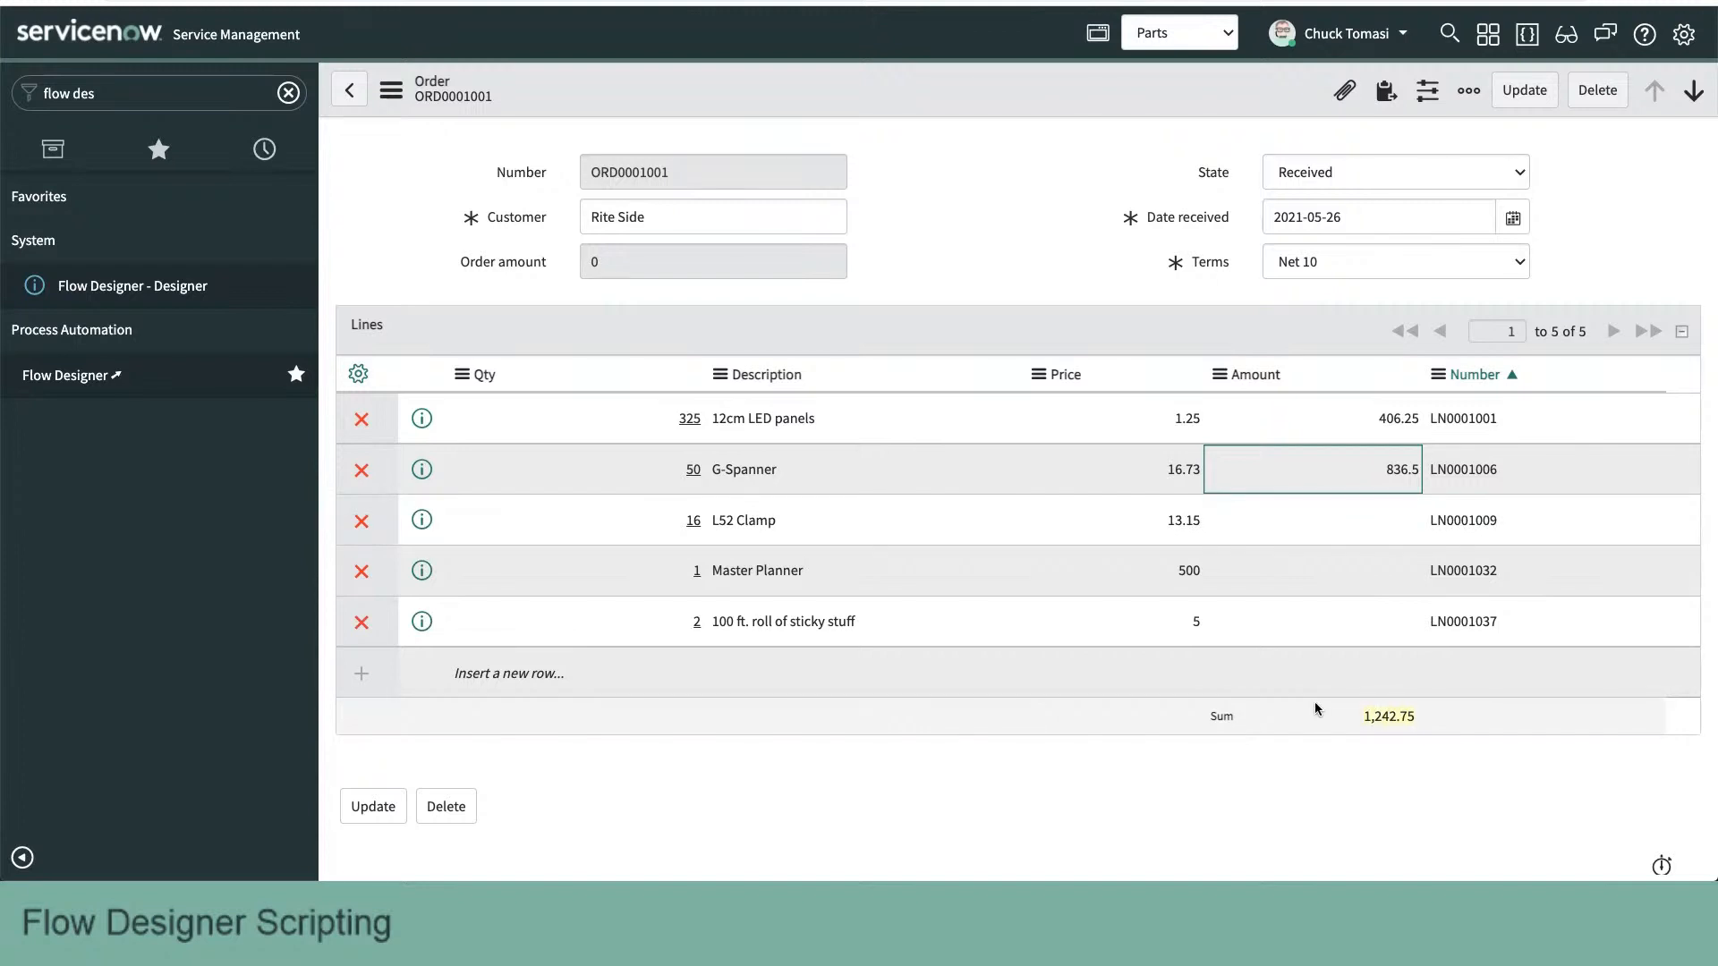
# - Set the L52 Clamp line's Price to 12.50
pyautogui.click(1134, 522)
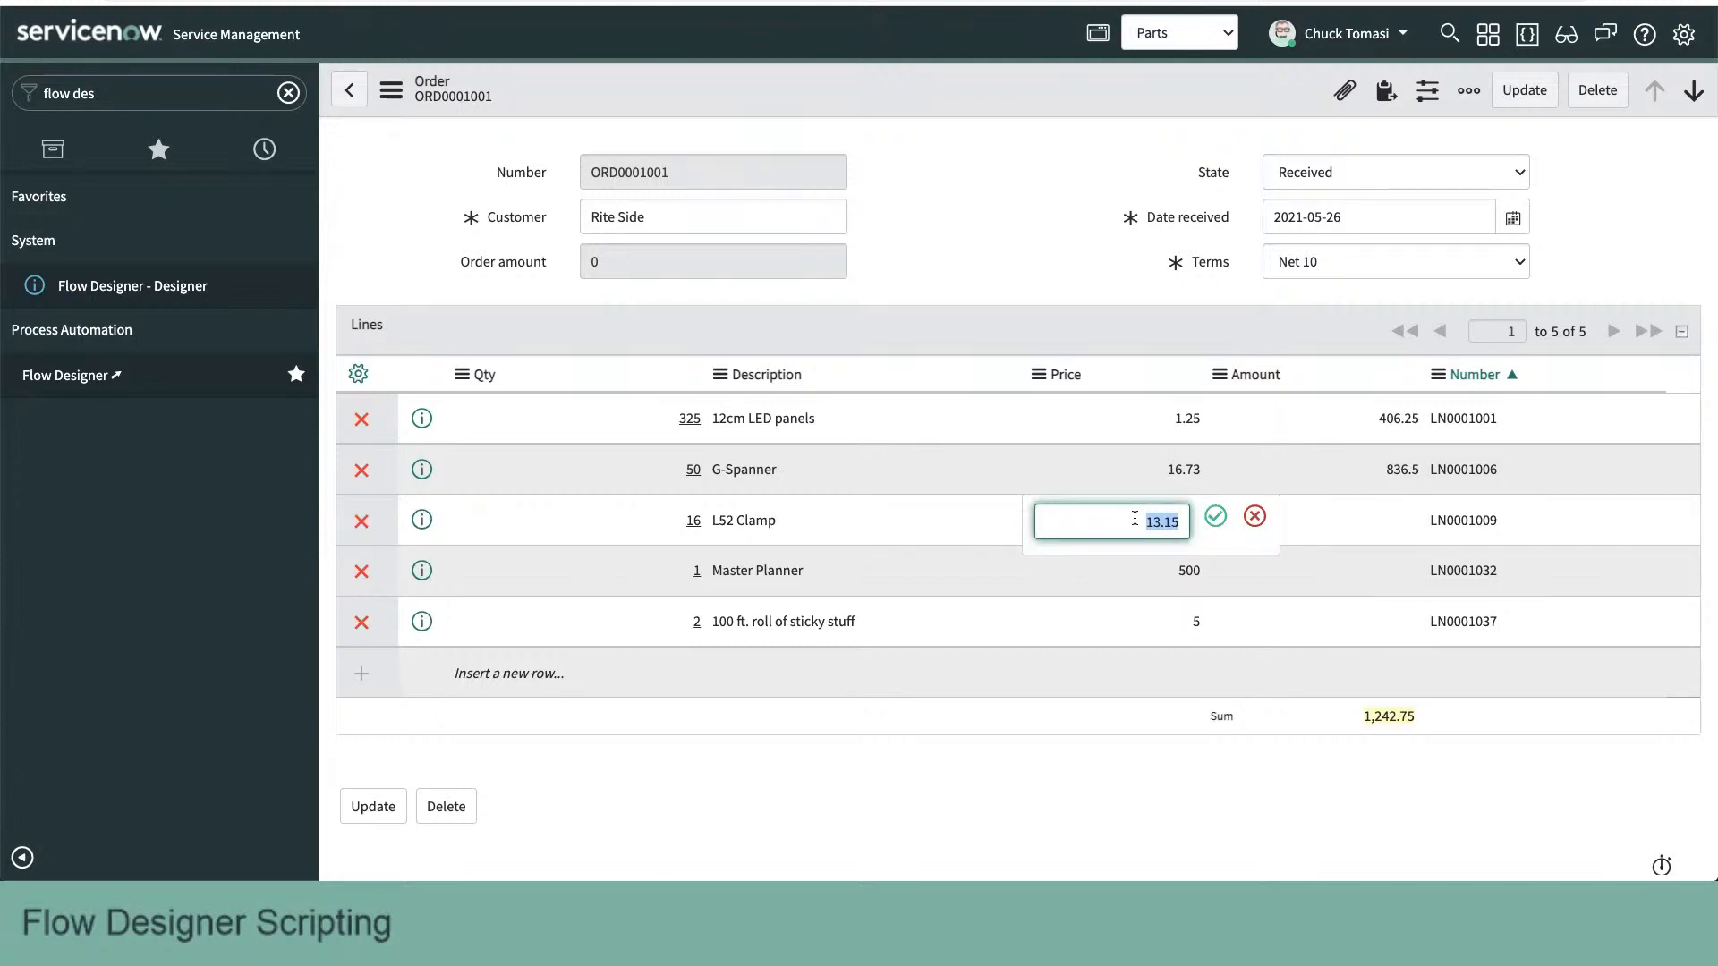
pyautogui.write('12.50')
pyautogui.press('Return')
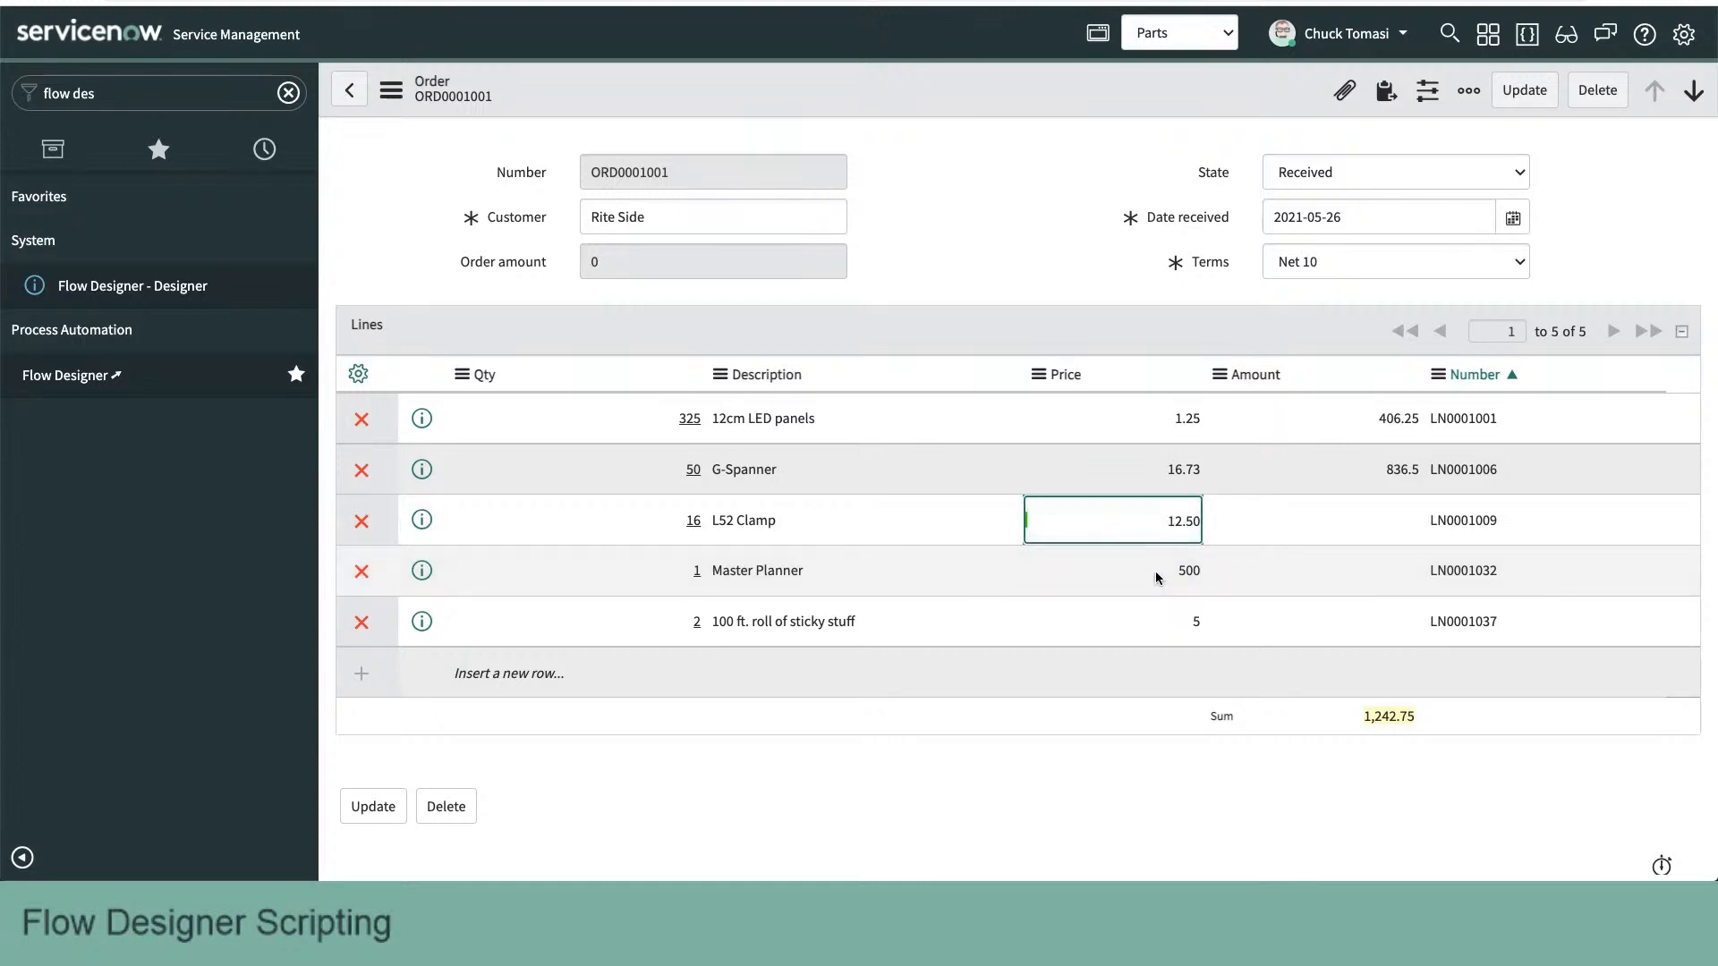
# - Set the Price to 450 for the Master Planner line and 10 for the 100 ft. roll of sticky stuff line
pyautogui.doubleClick(1157, 578)
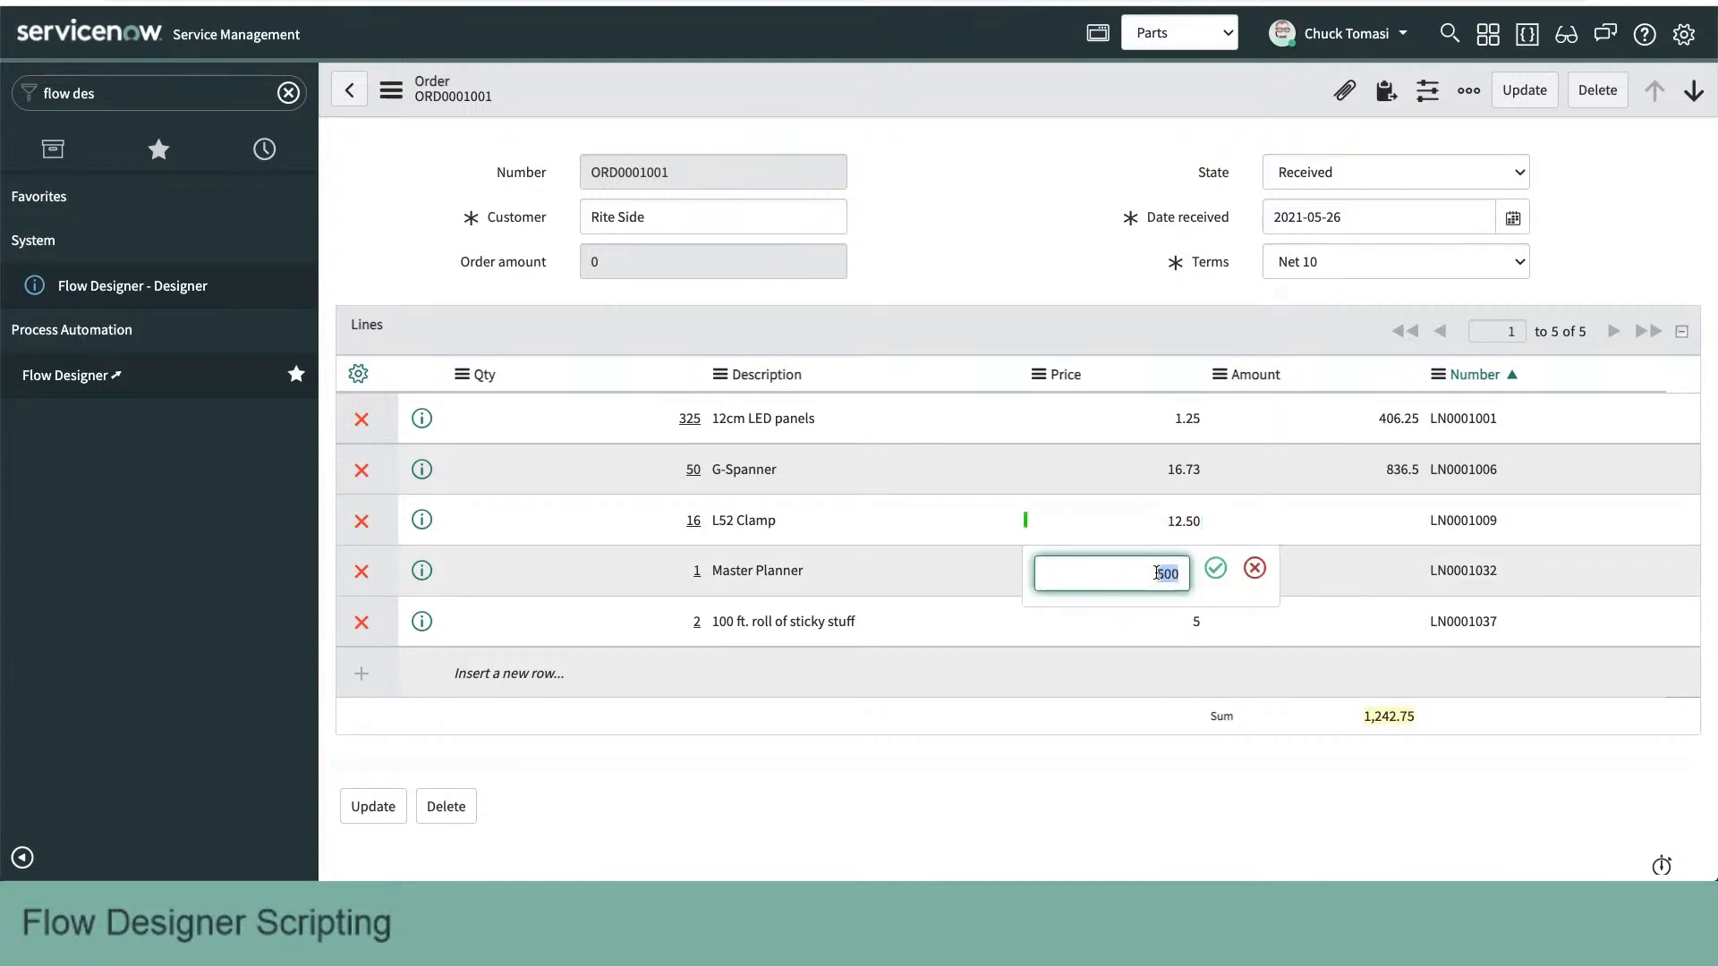
pyautogui.write('450')
pyautogui.press('Return')
pyautogui.click(1176, 620)
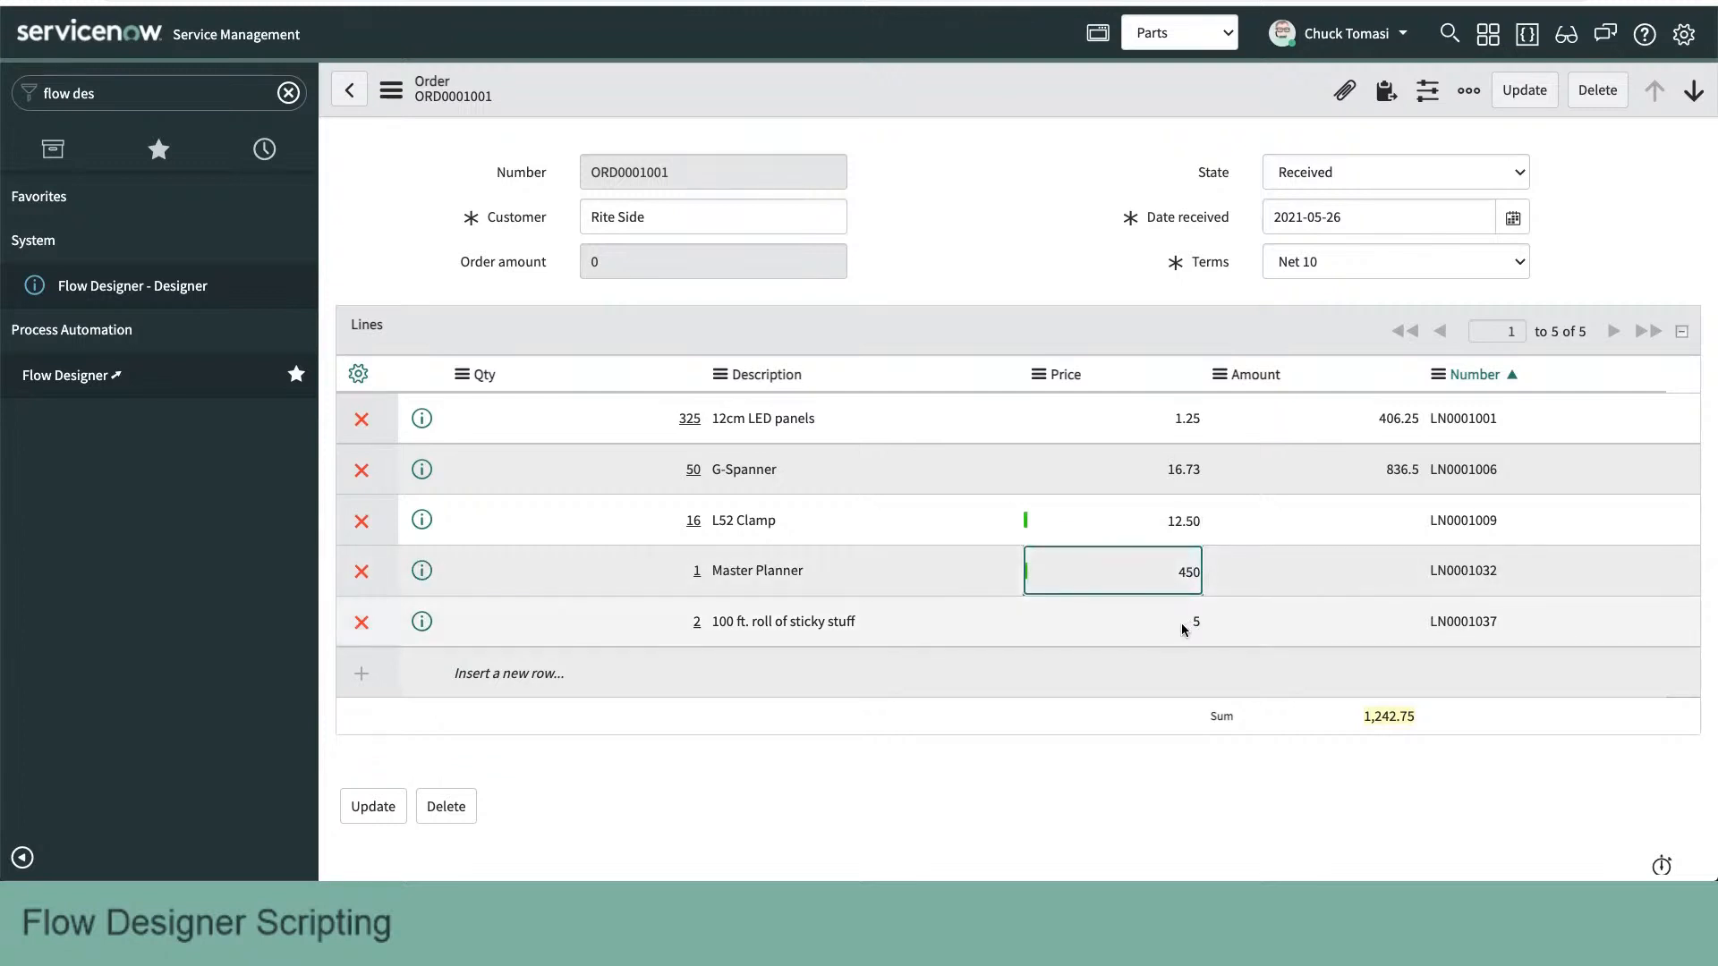
pyautogui.doubleClick(1177, 620)
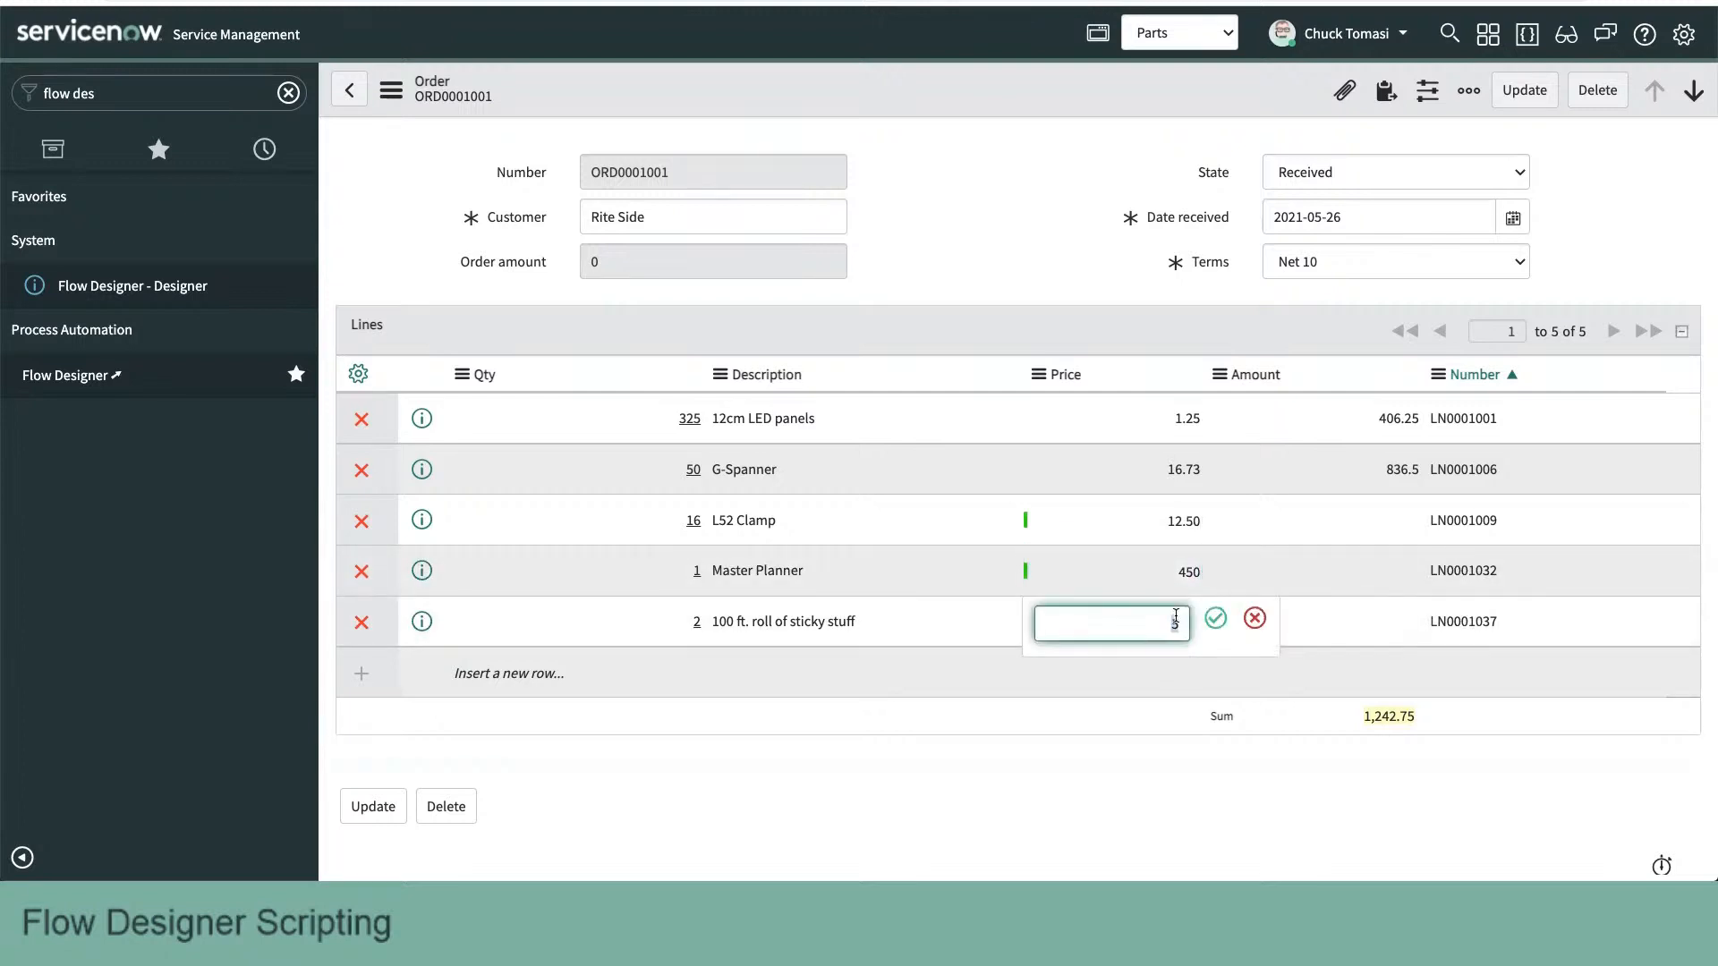
pyautogui.write('10')
pyautogui.press('Return')
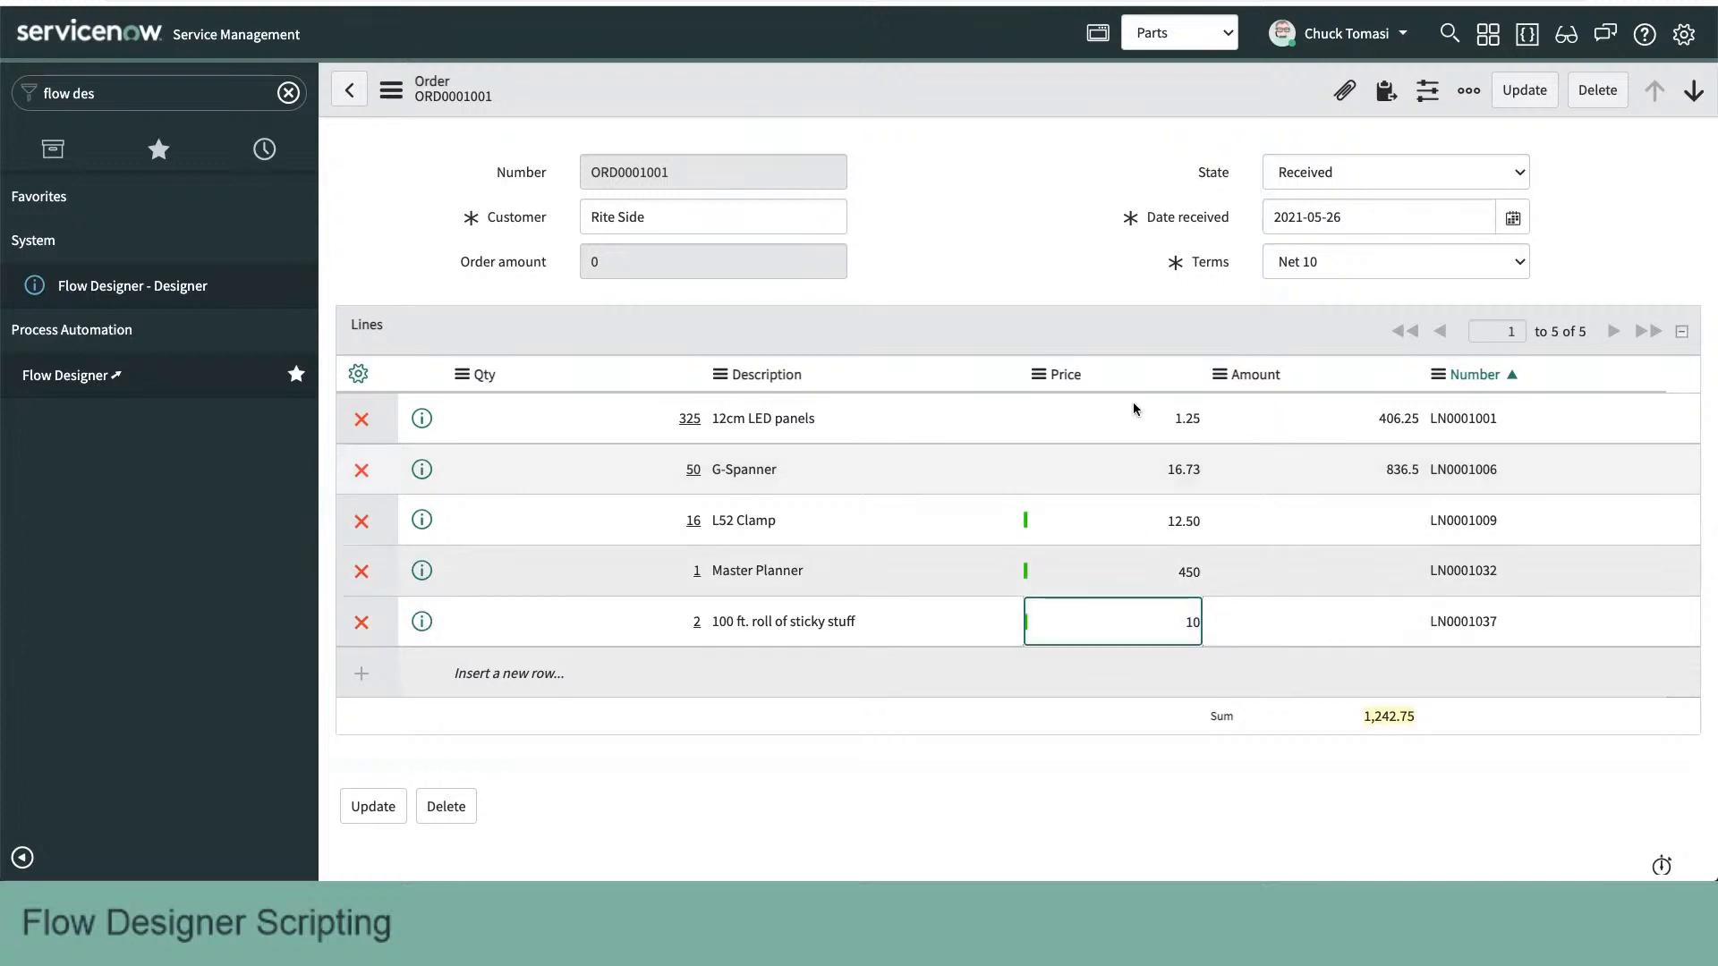
# - Save the order and reload the form to check the line Amounts, their sum and the Order amount field
pyautogui.rightClick(945, 92)
pyautogui.click(979, 108)
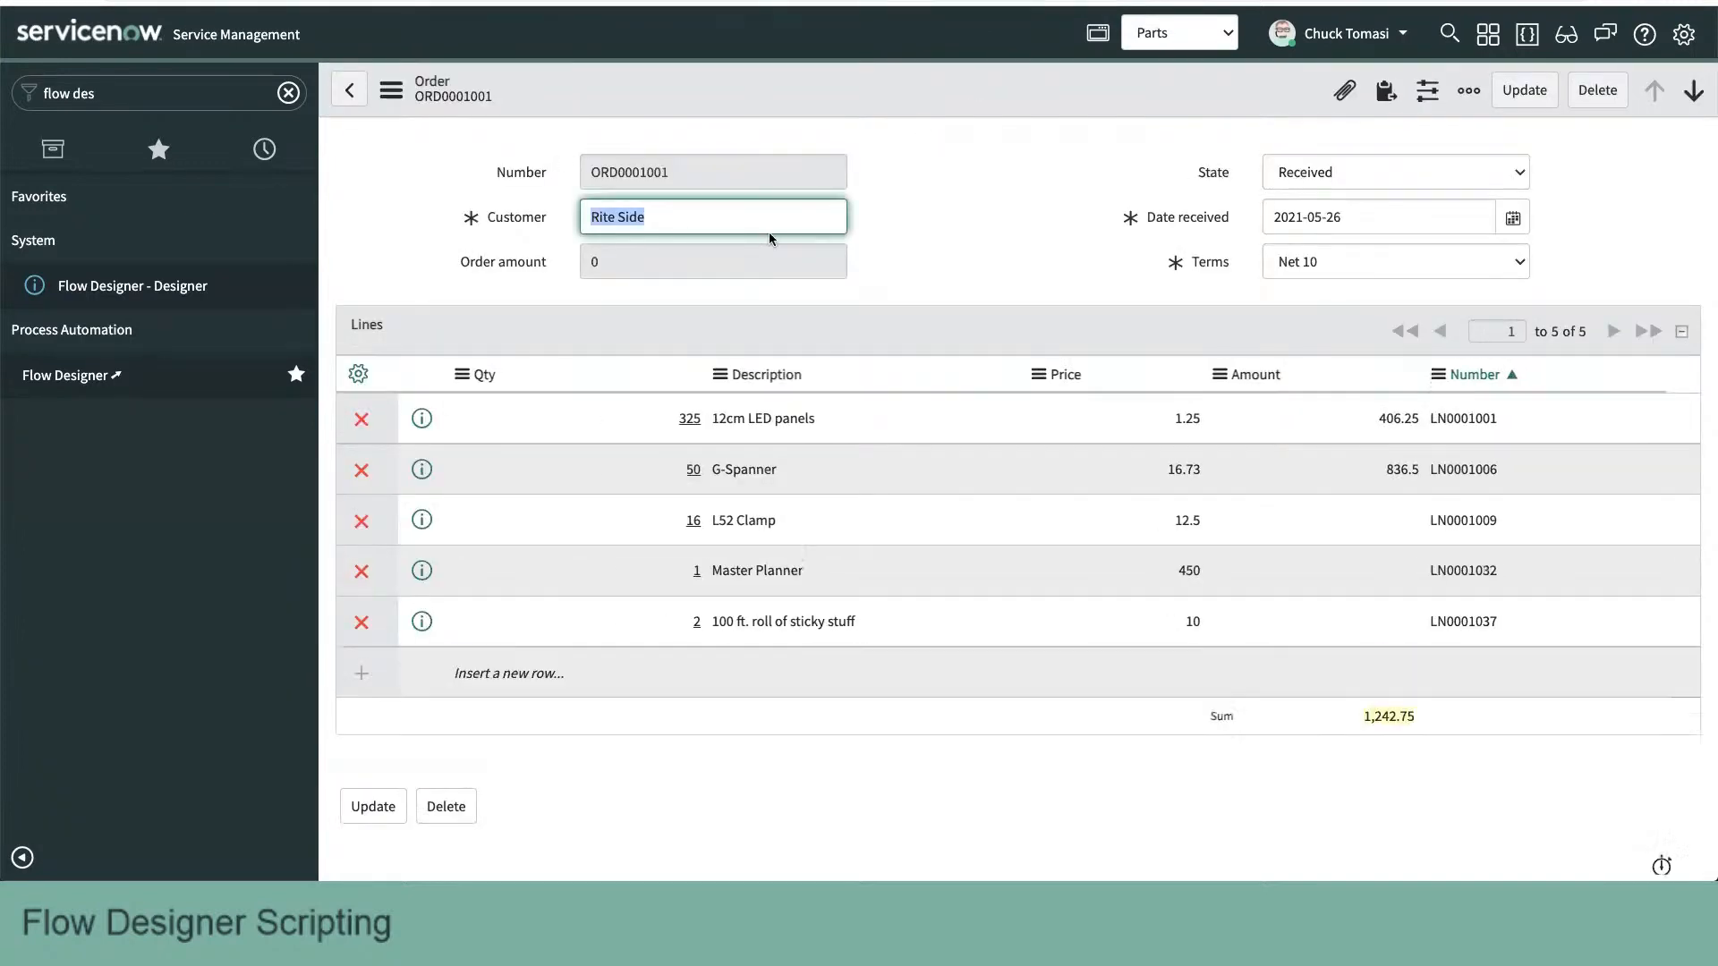
pyautogui.click(959, 283)
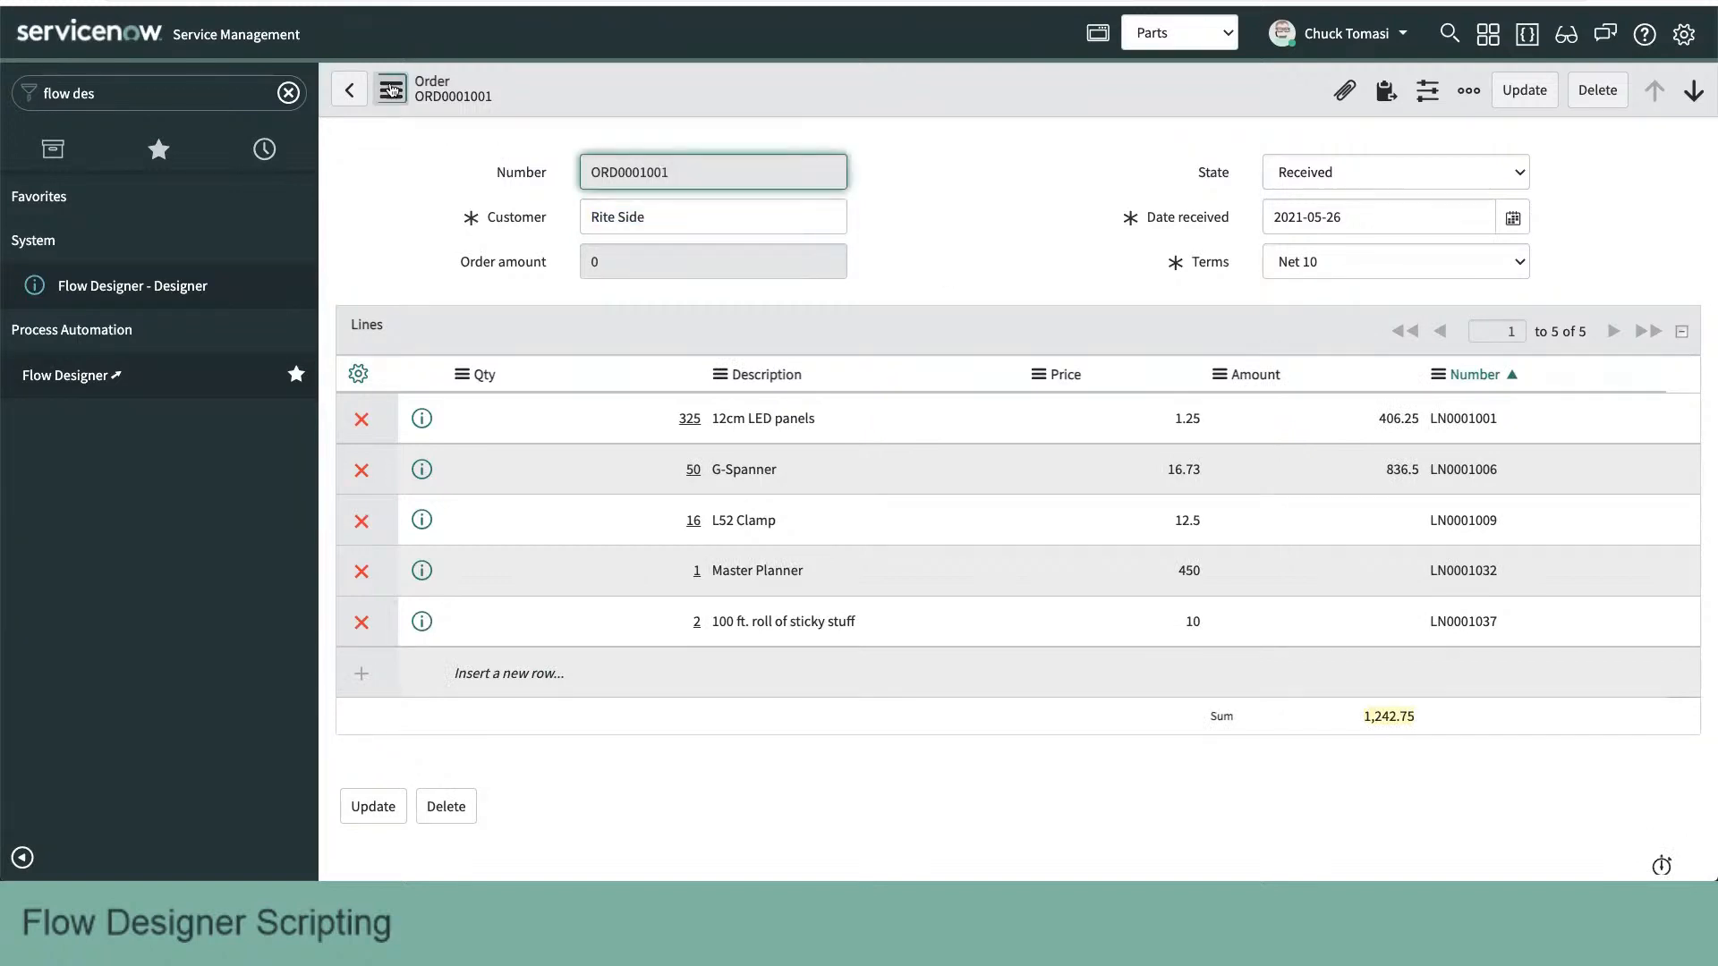
pyautogui.click(391, 90)
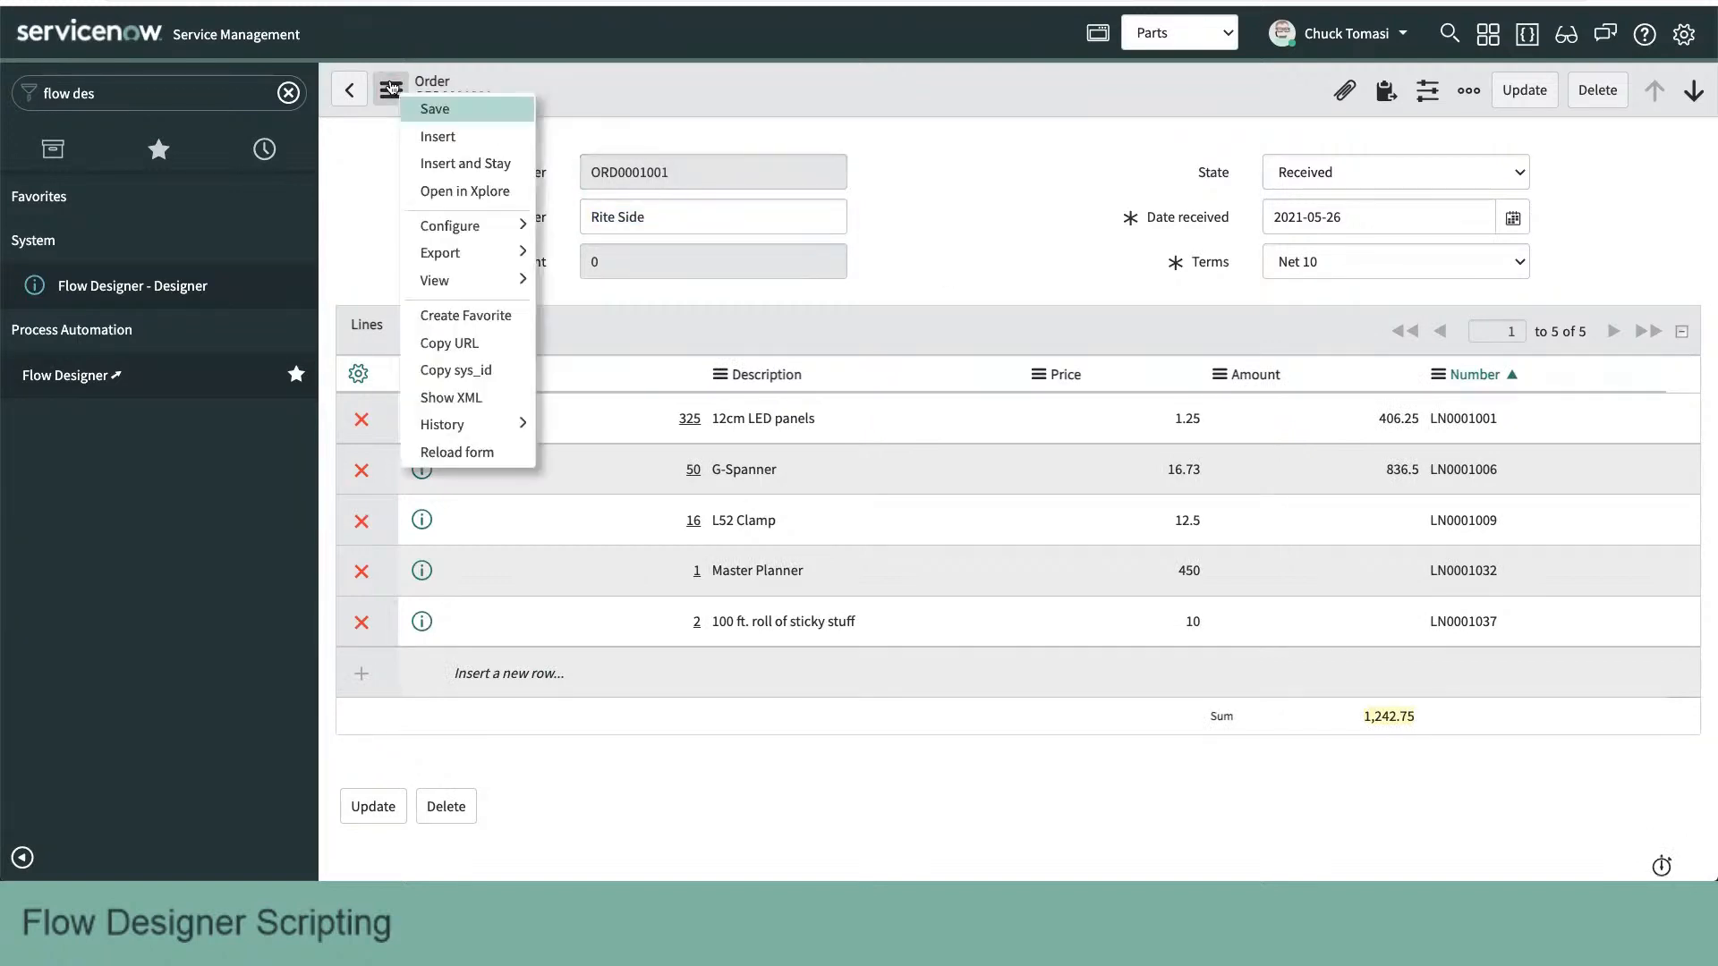
pyautogui.click(498, 452)
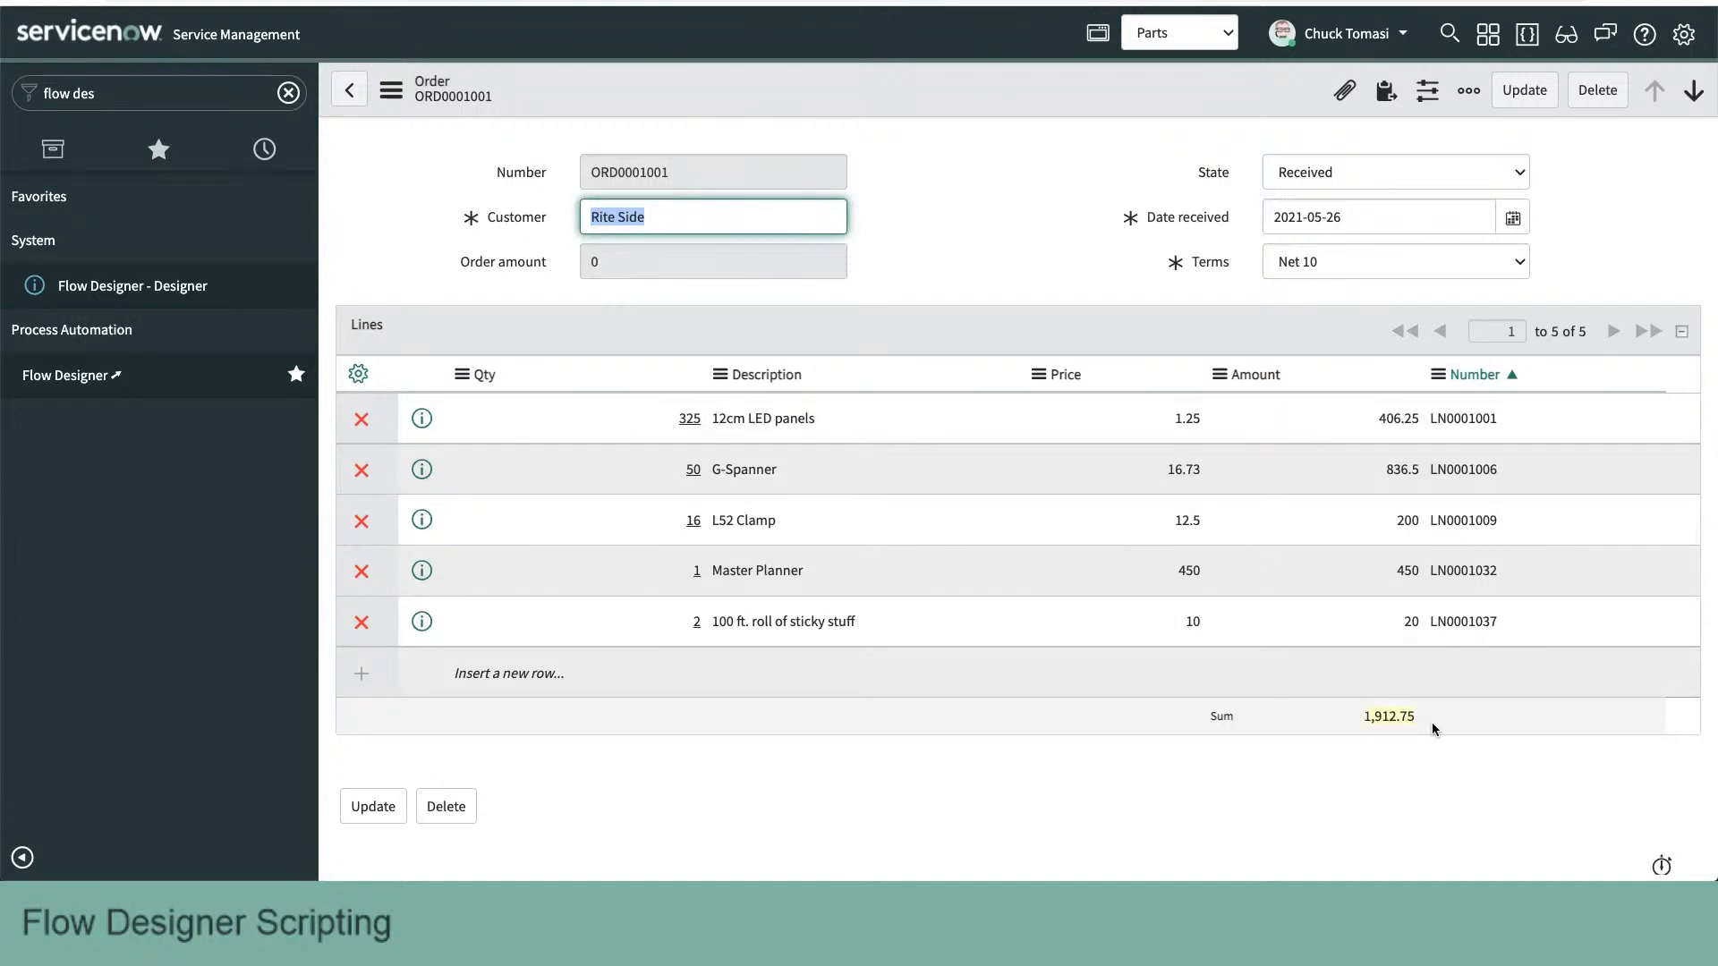
pyautogui.click(673, 260)
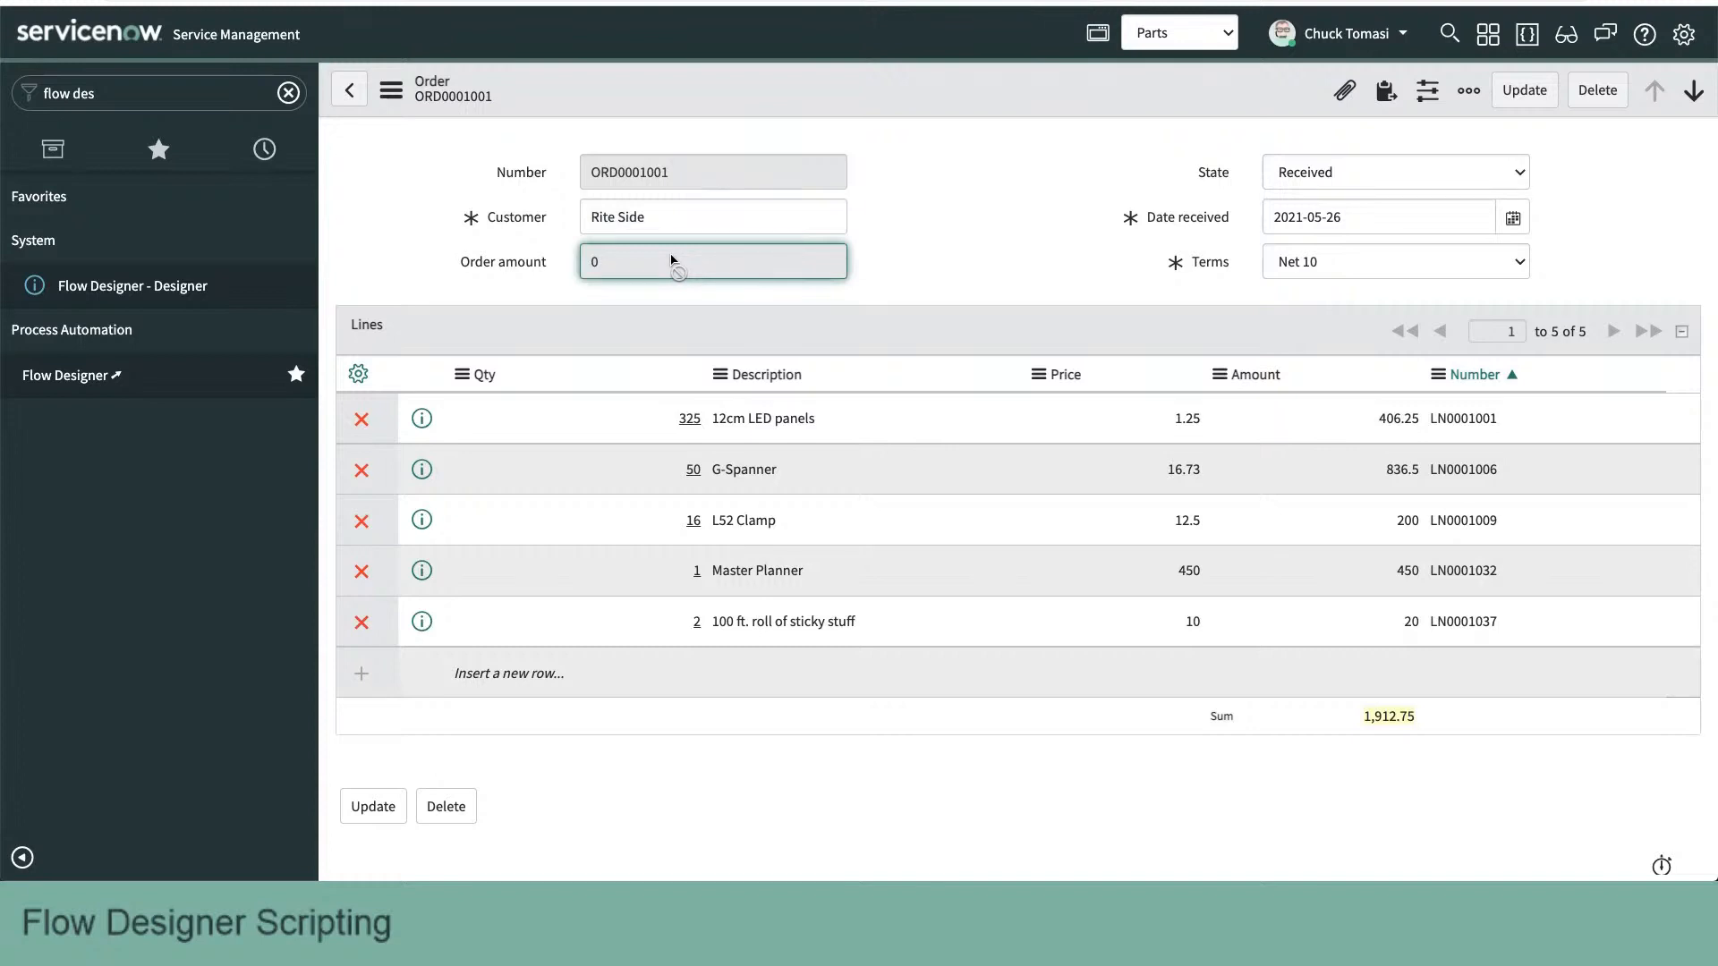
pyautogui.click(944, 190)
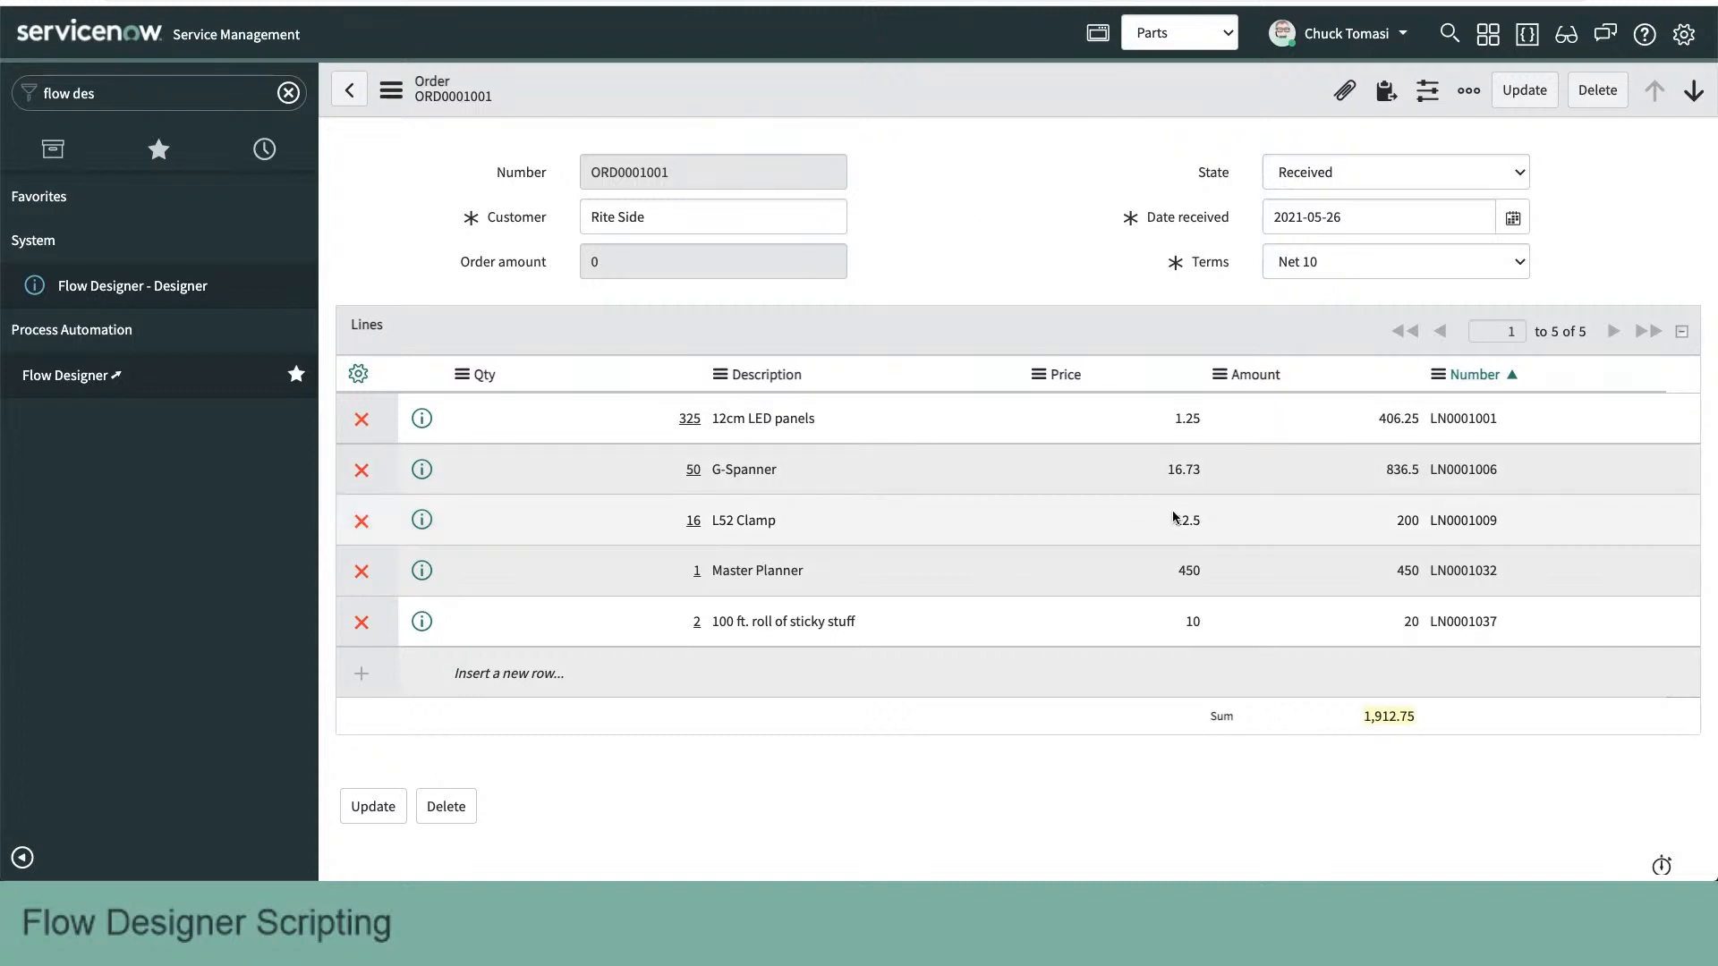
# - Switch to Flow Designer and create a new action named "Calculate line item todal" in the Parts application, without a category
pyautogui.click(1027, 250)
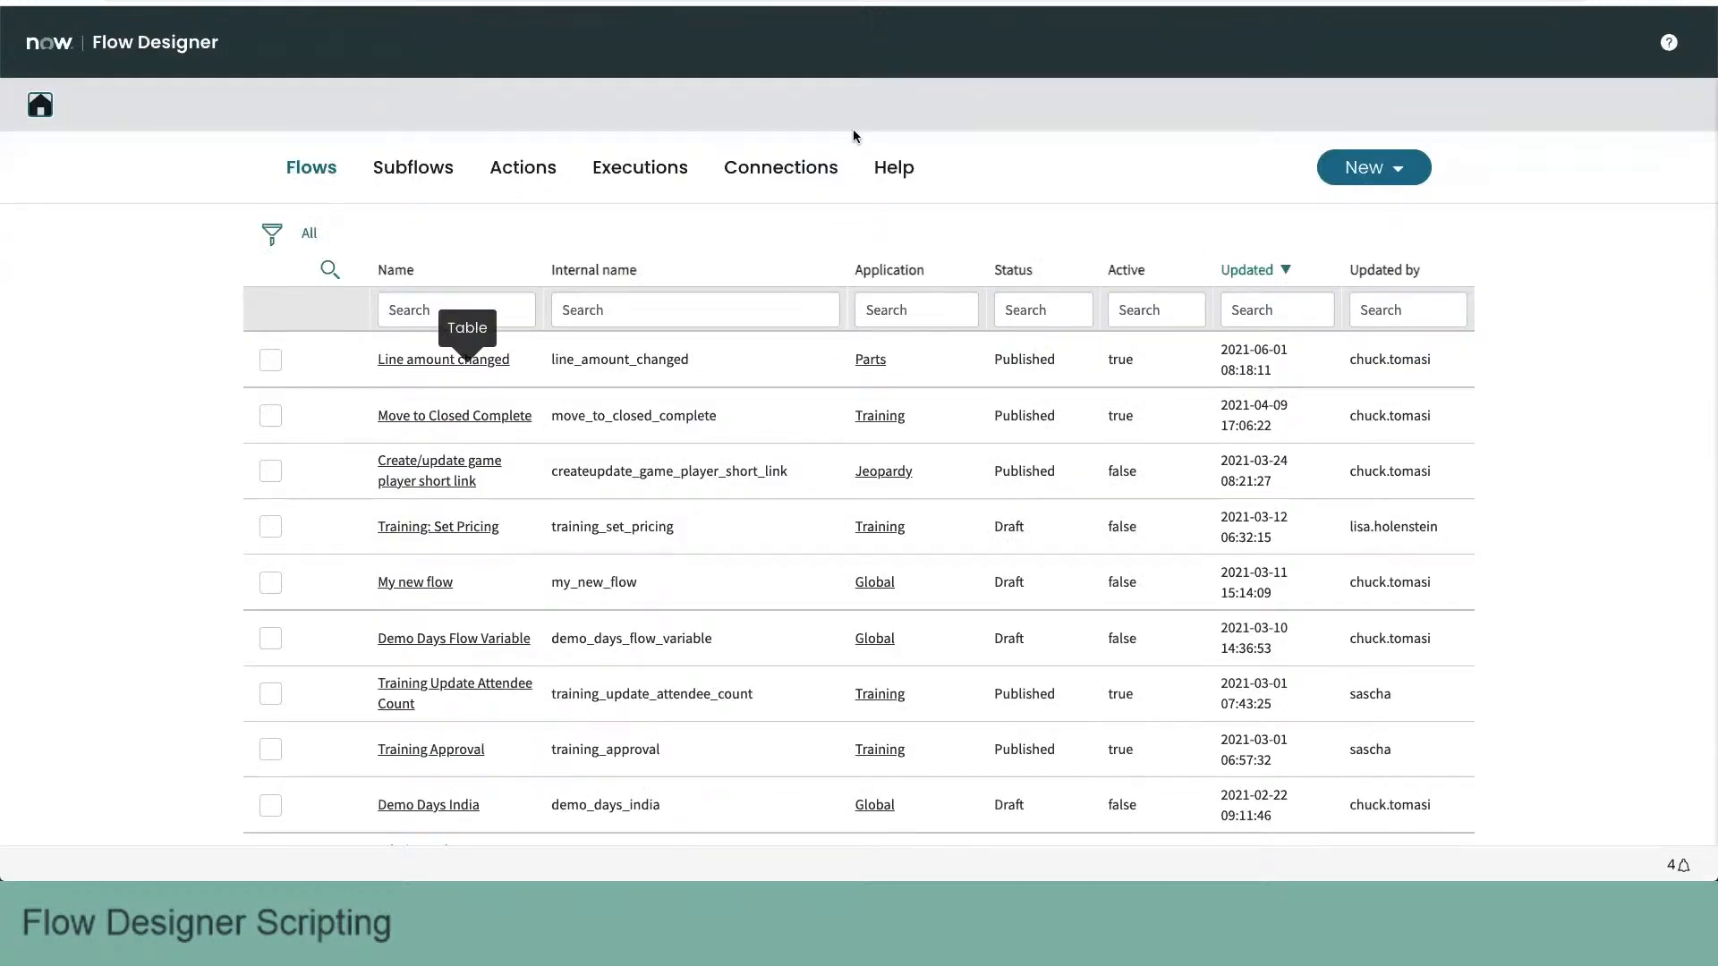
pyautogui.click(1398, 170)
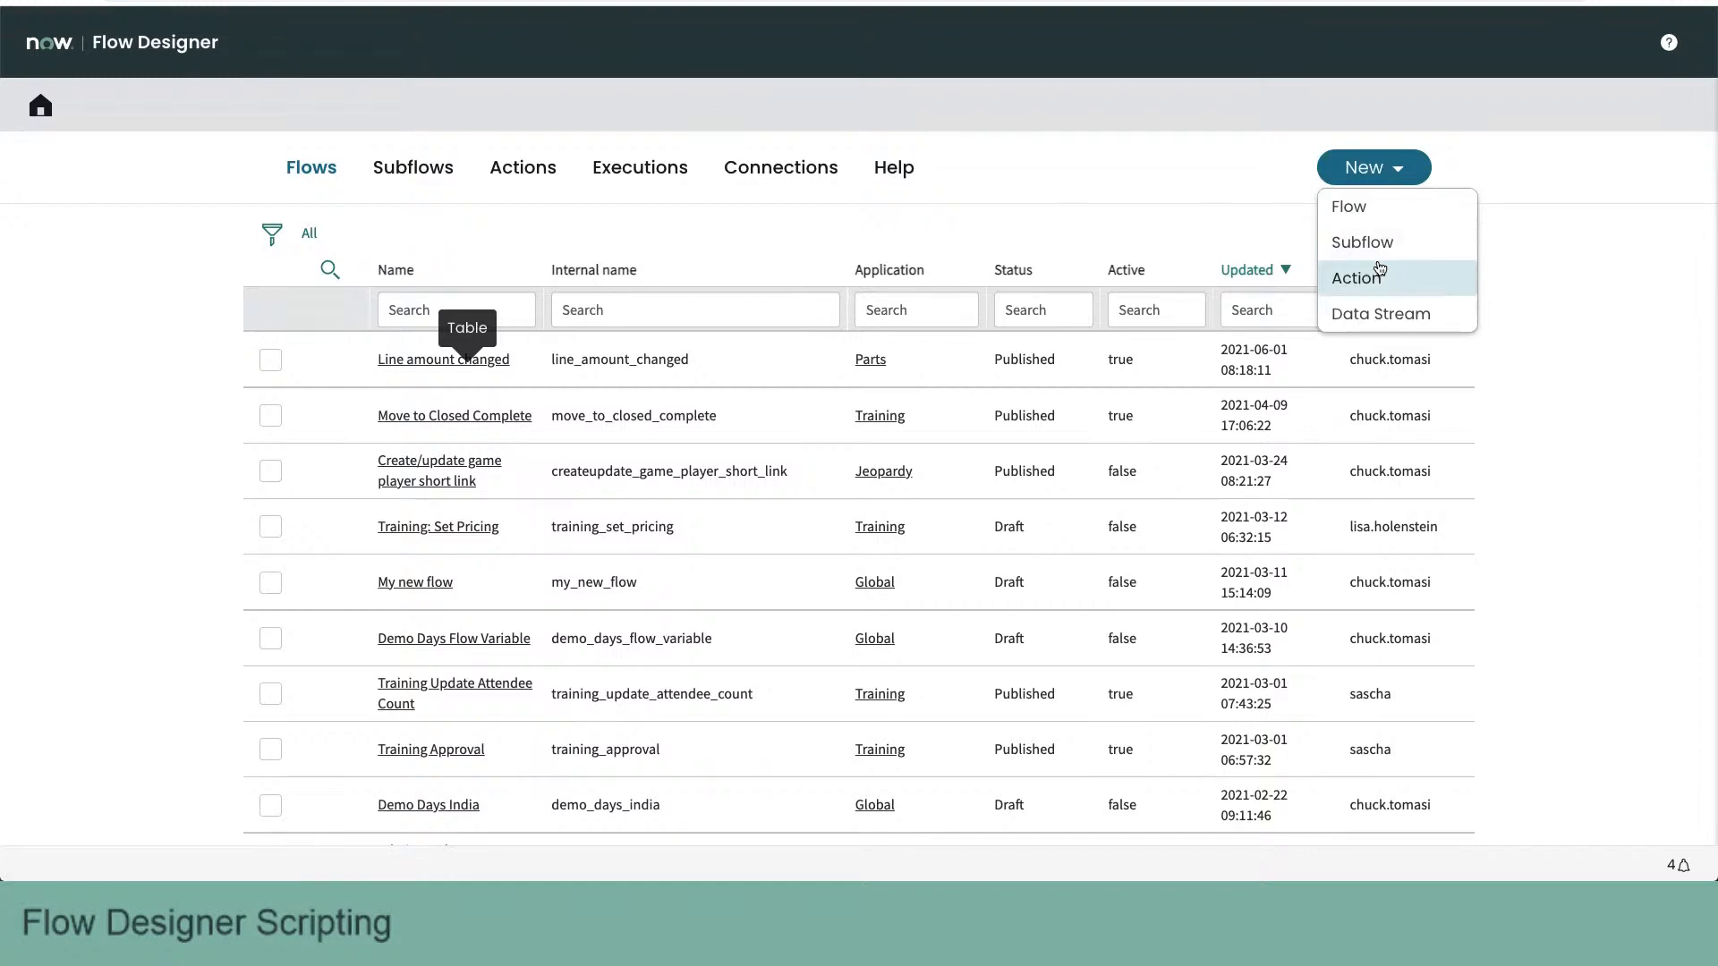
pyautogui.click(1355, 278)
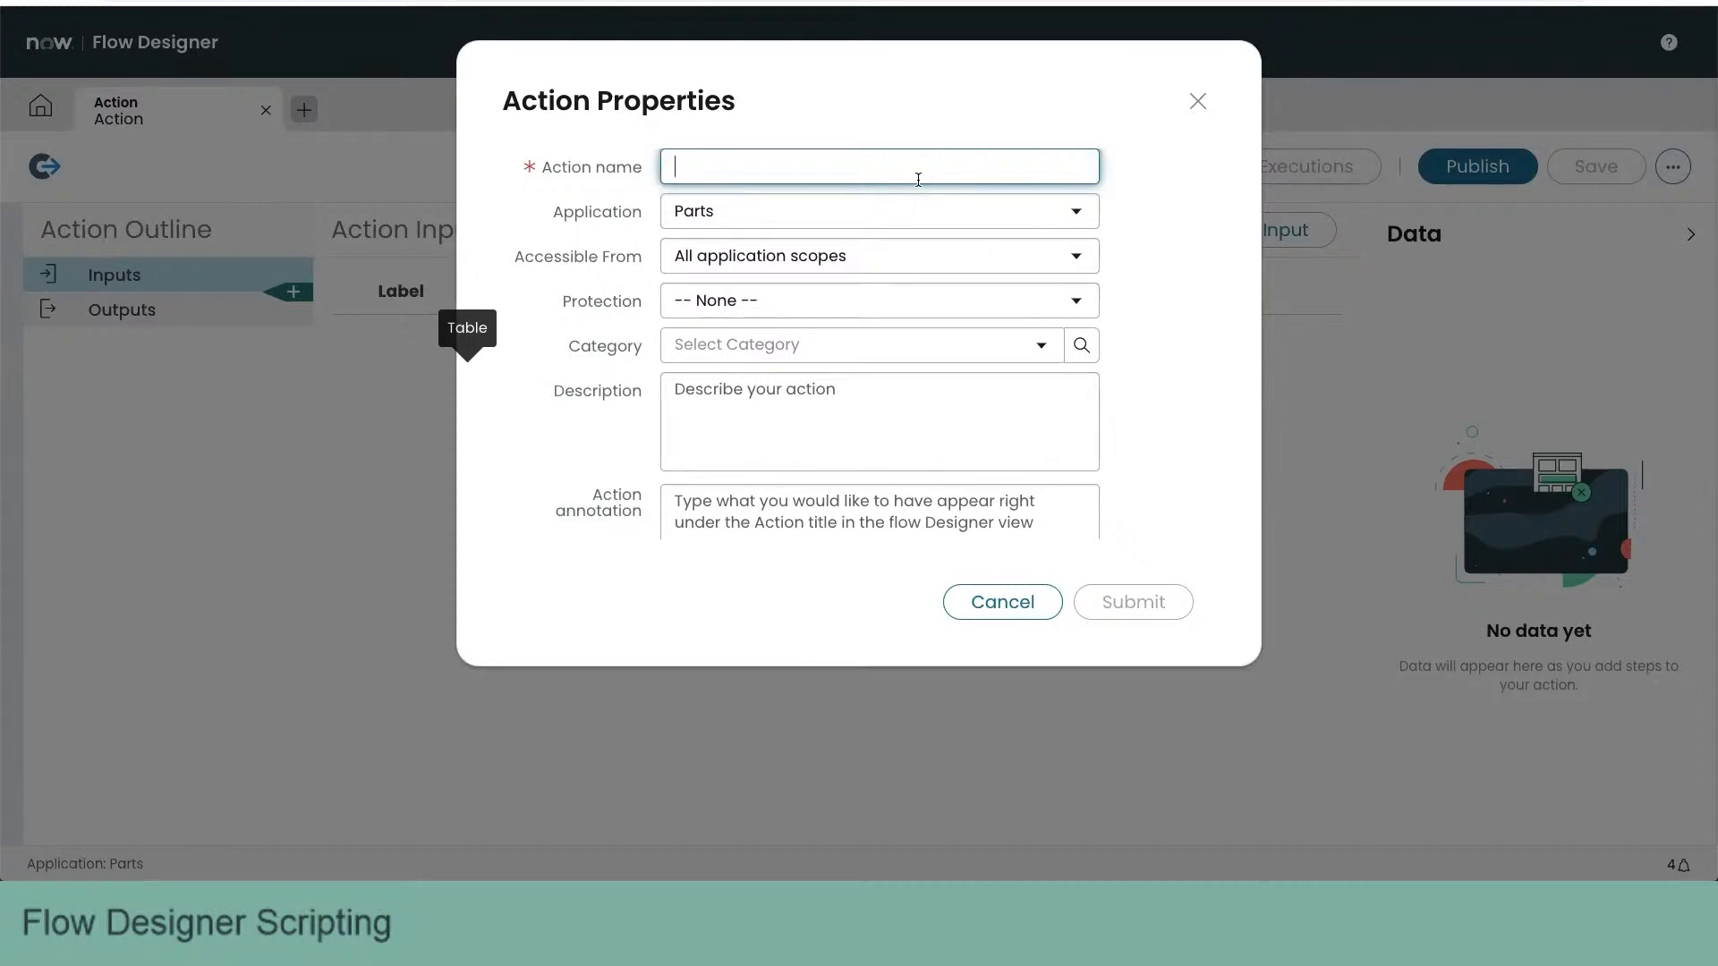
pyautogui.write('Cal')
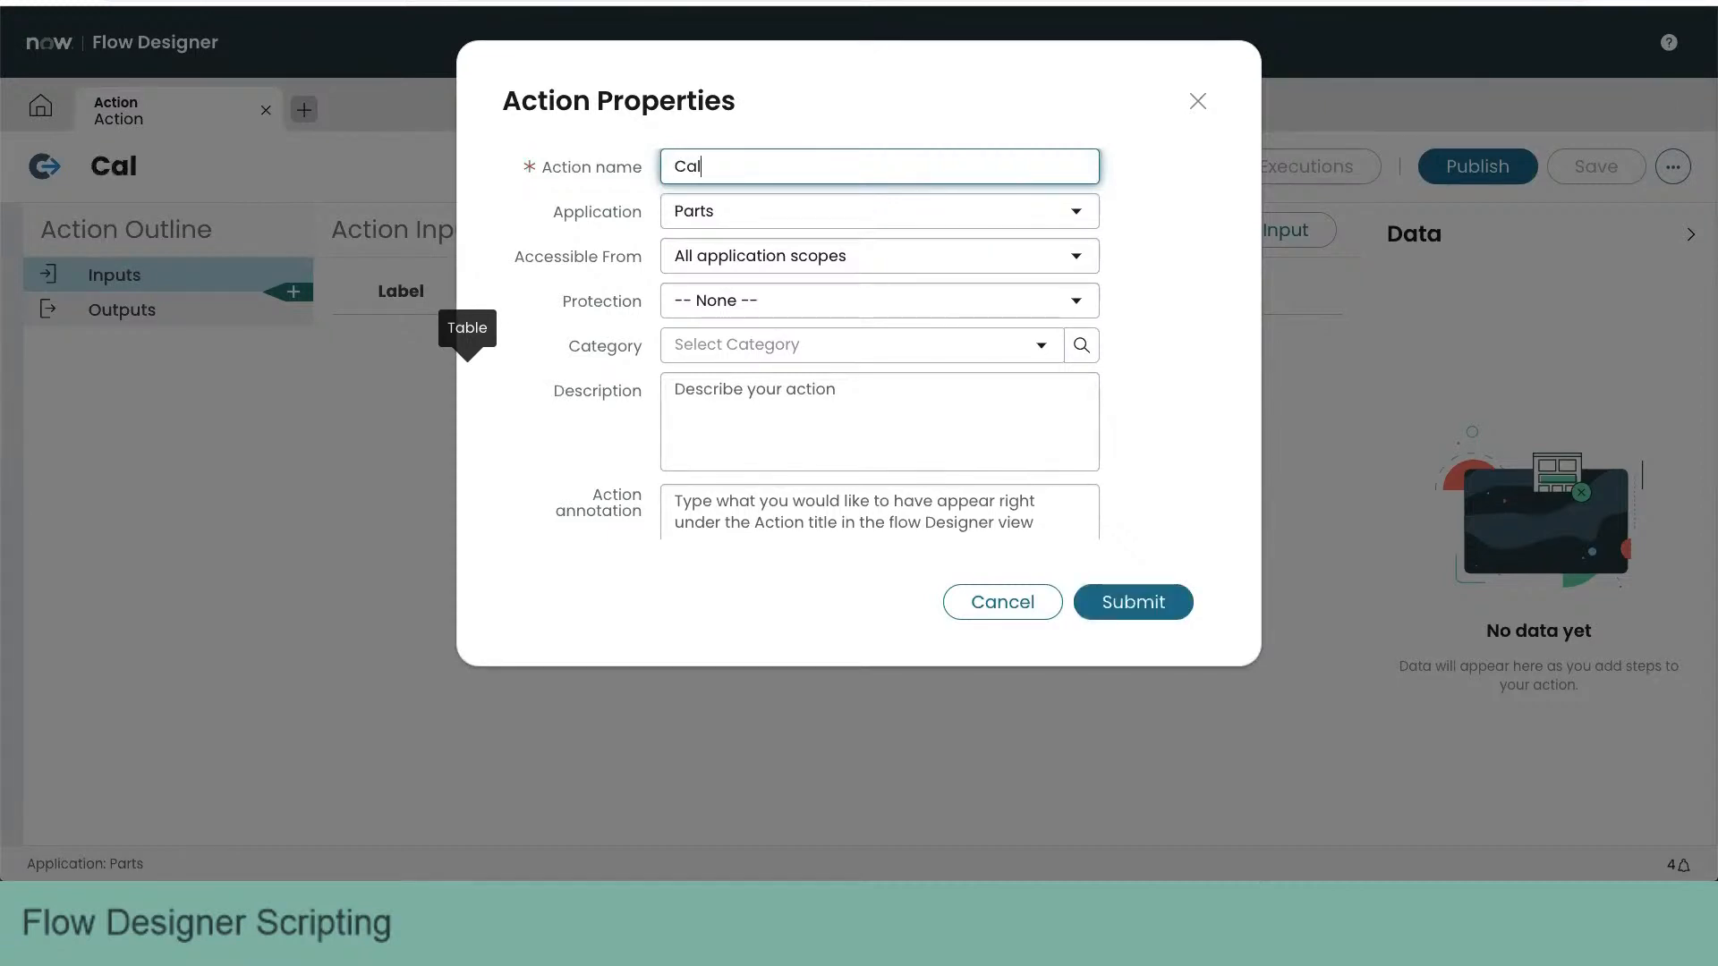
pyautogui.write('culate ')
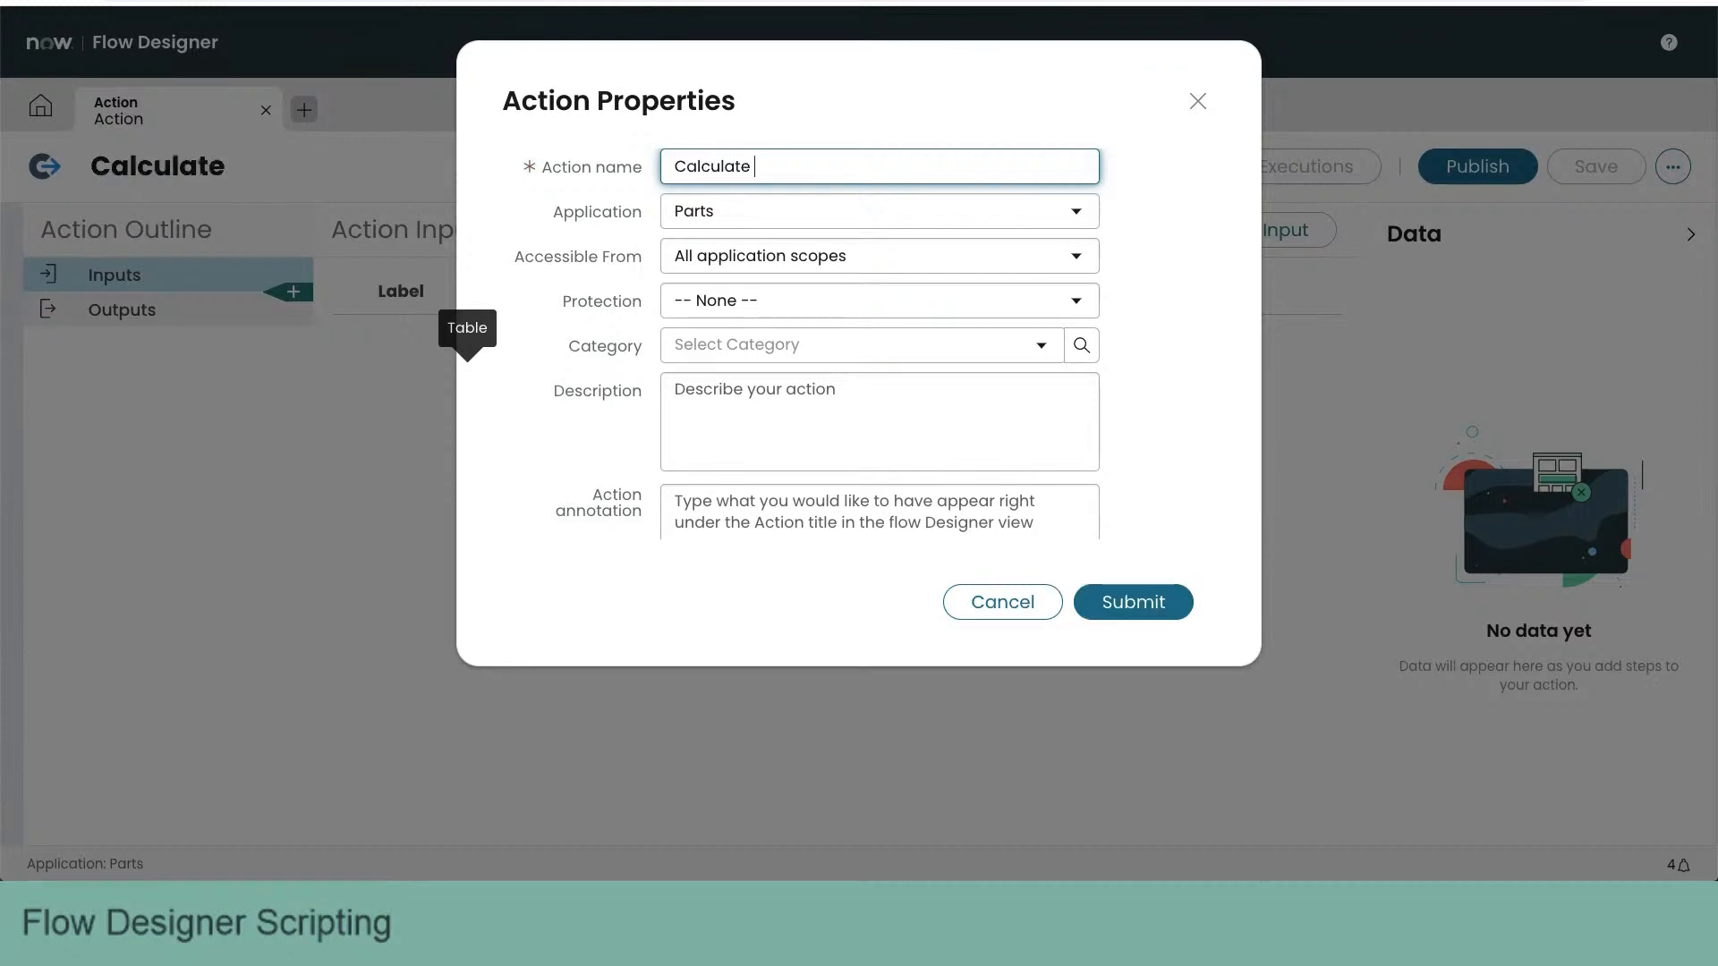
pyautogui.write('line item todal')
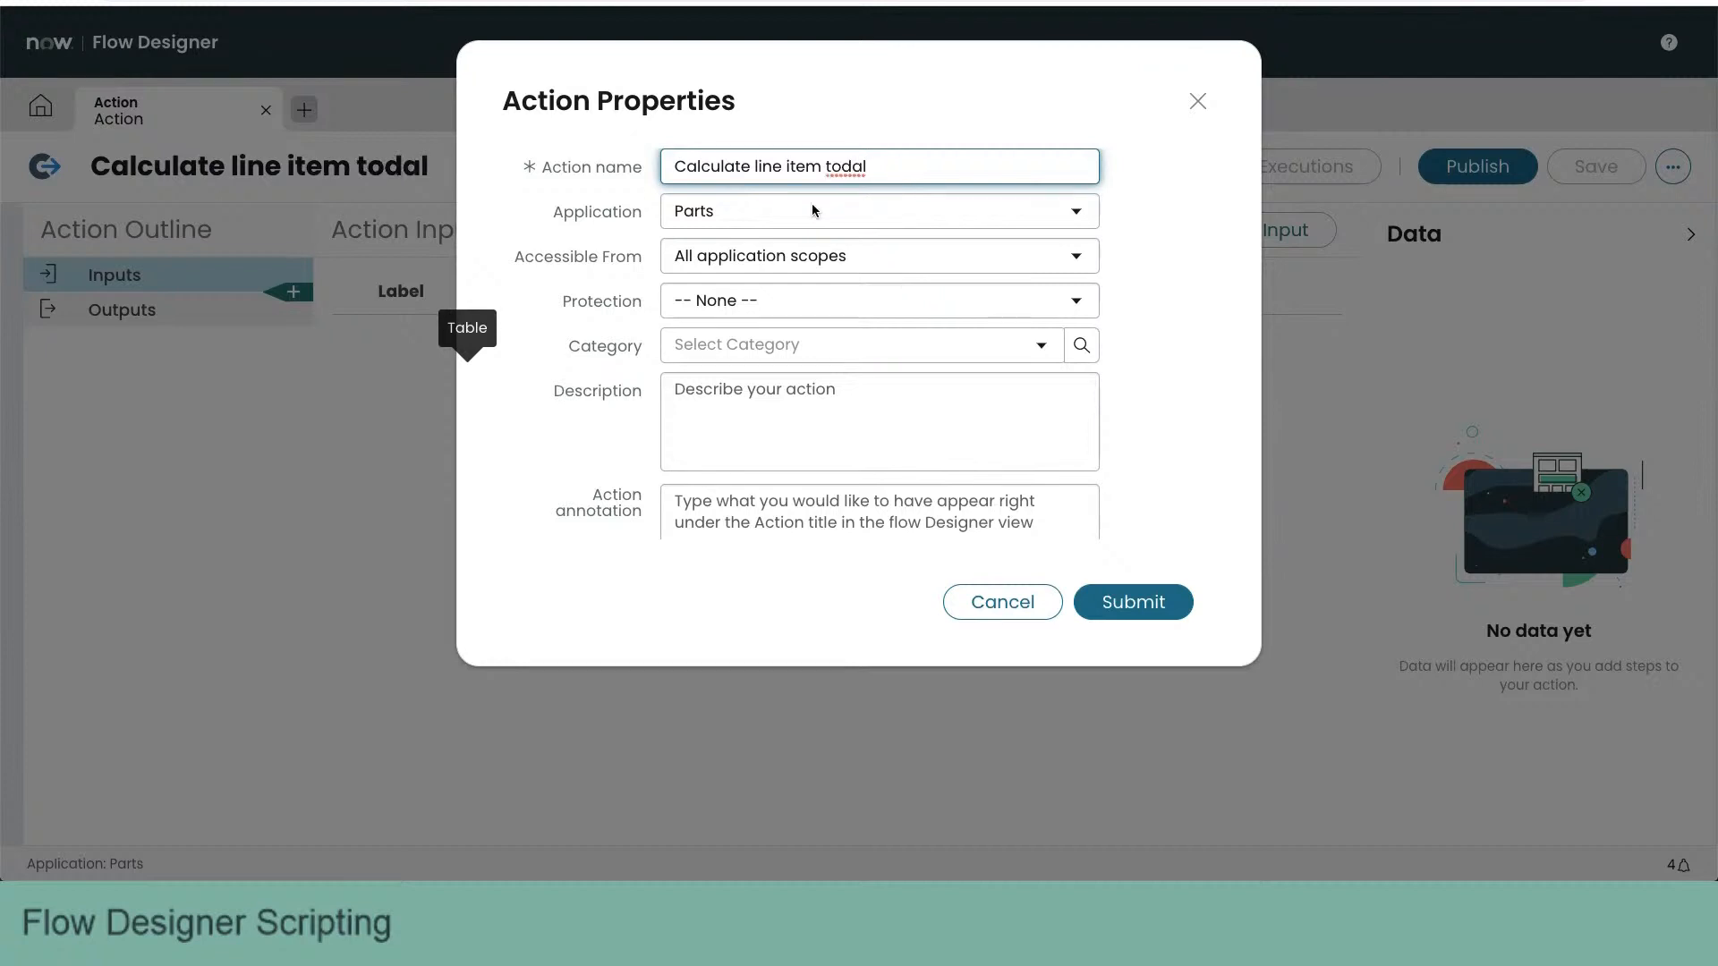
pyautogui.click(774, 347)
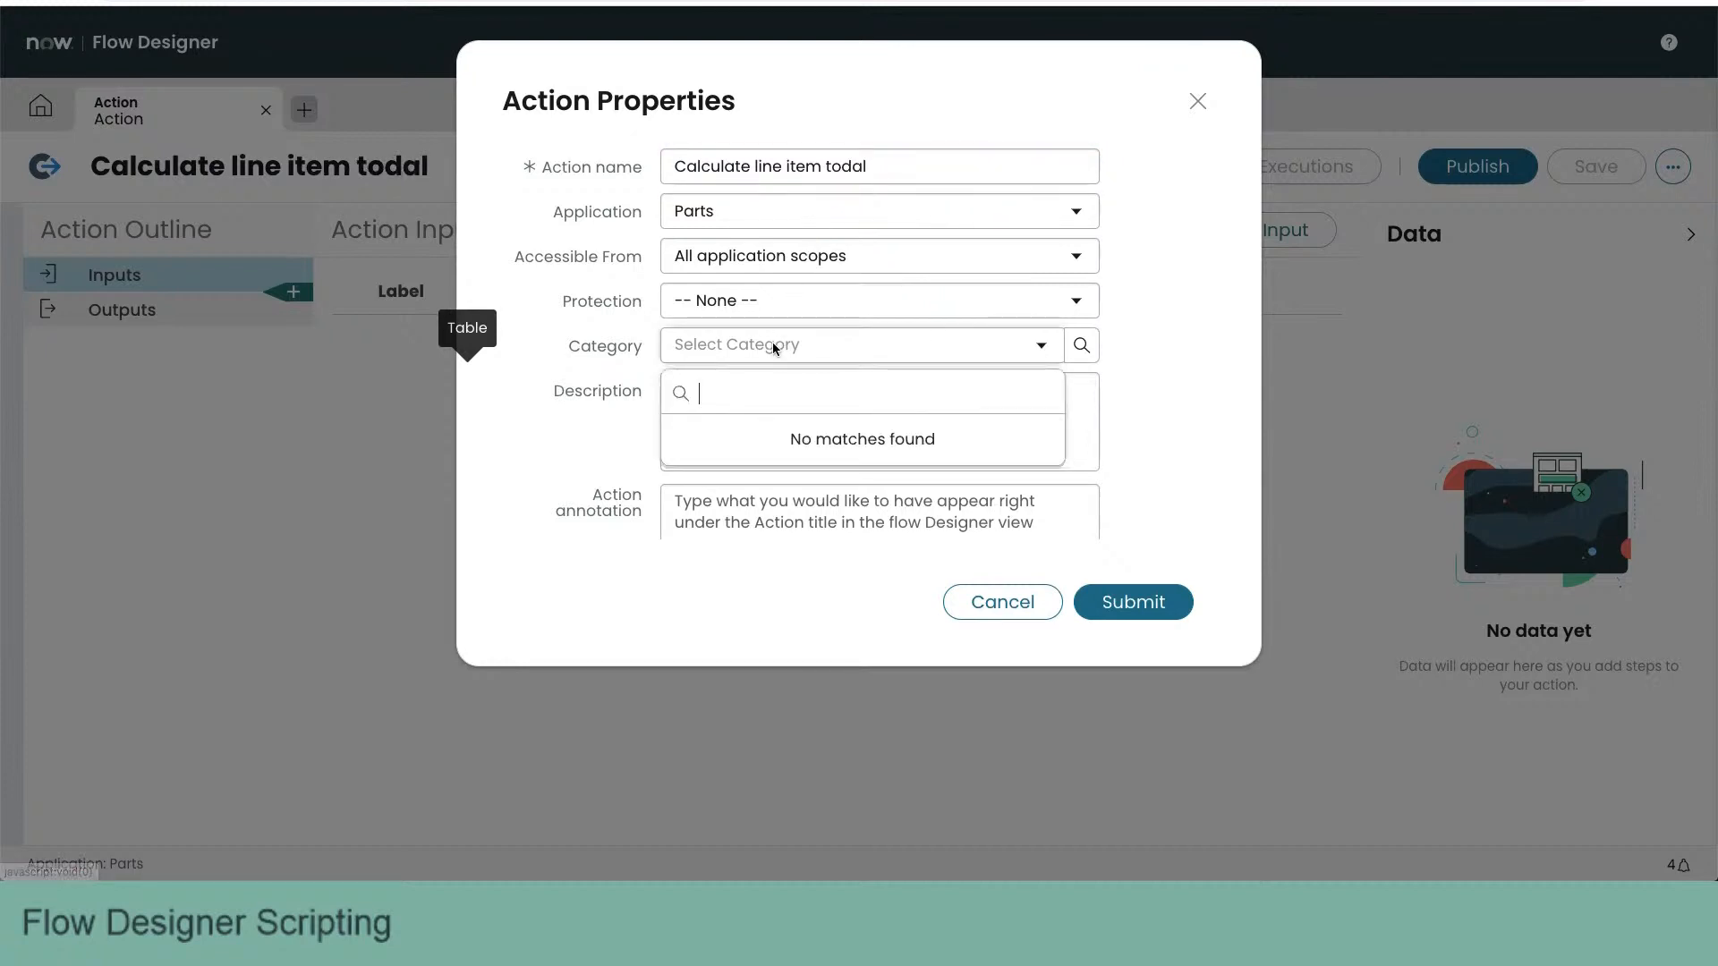
pyautogui.click(1182, 368)
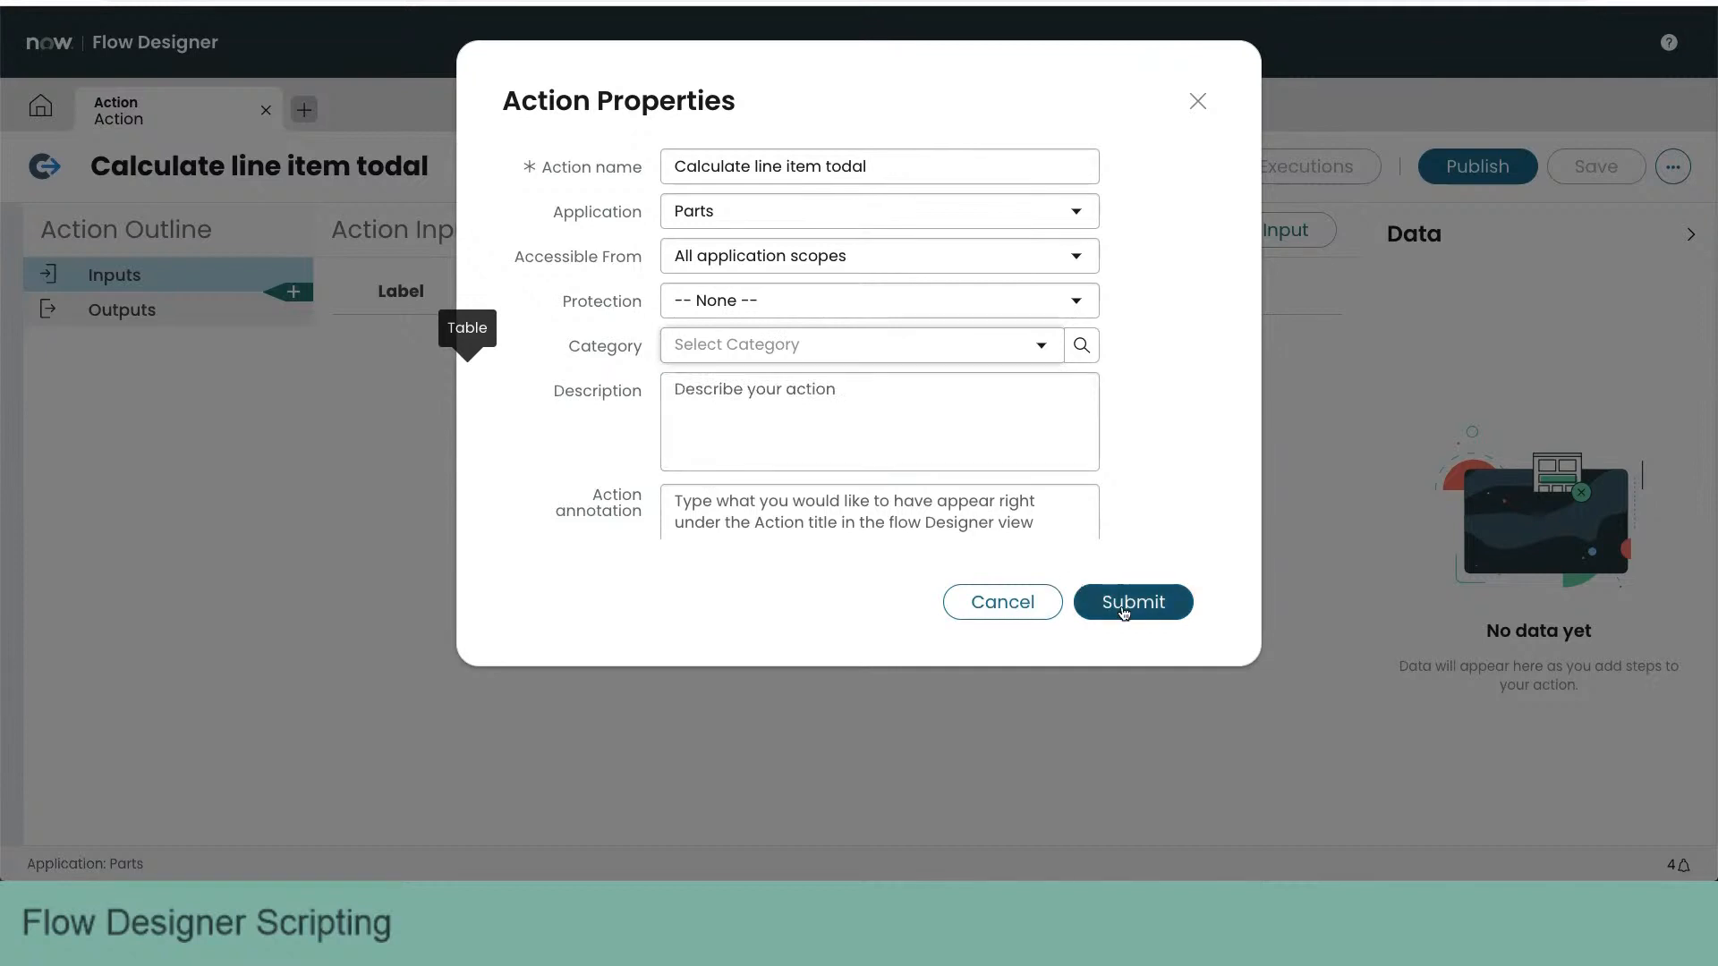
pyautogui.click(1124, 612)
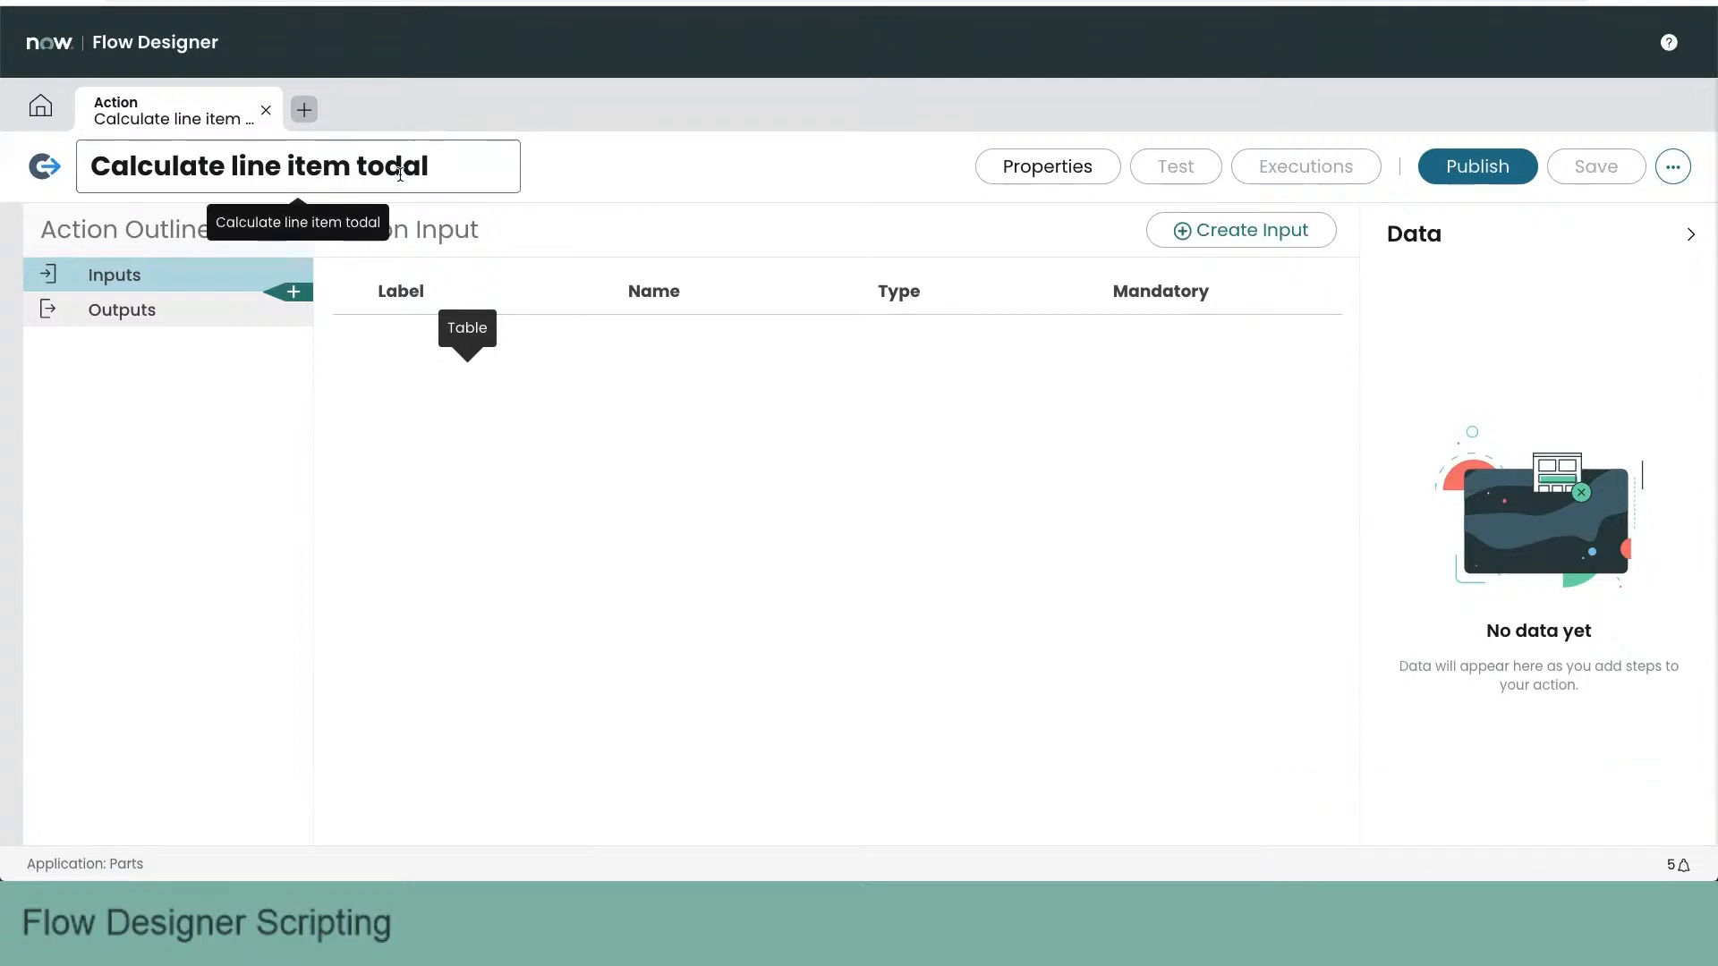
# - Correct the action's name to "Calculate line item total" and save the action
pyautogui.click(400, 173)
pyautogui.press('BackSpace')
pyautogui.write('t')
pyautogui.click(673, 146)
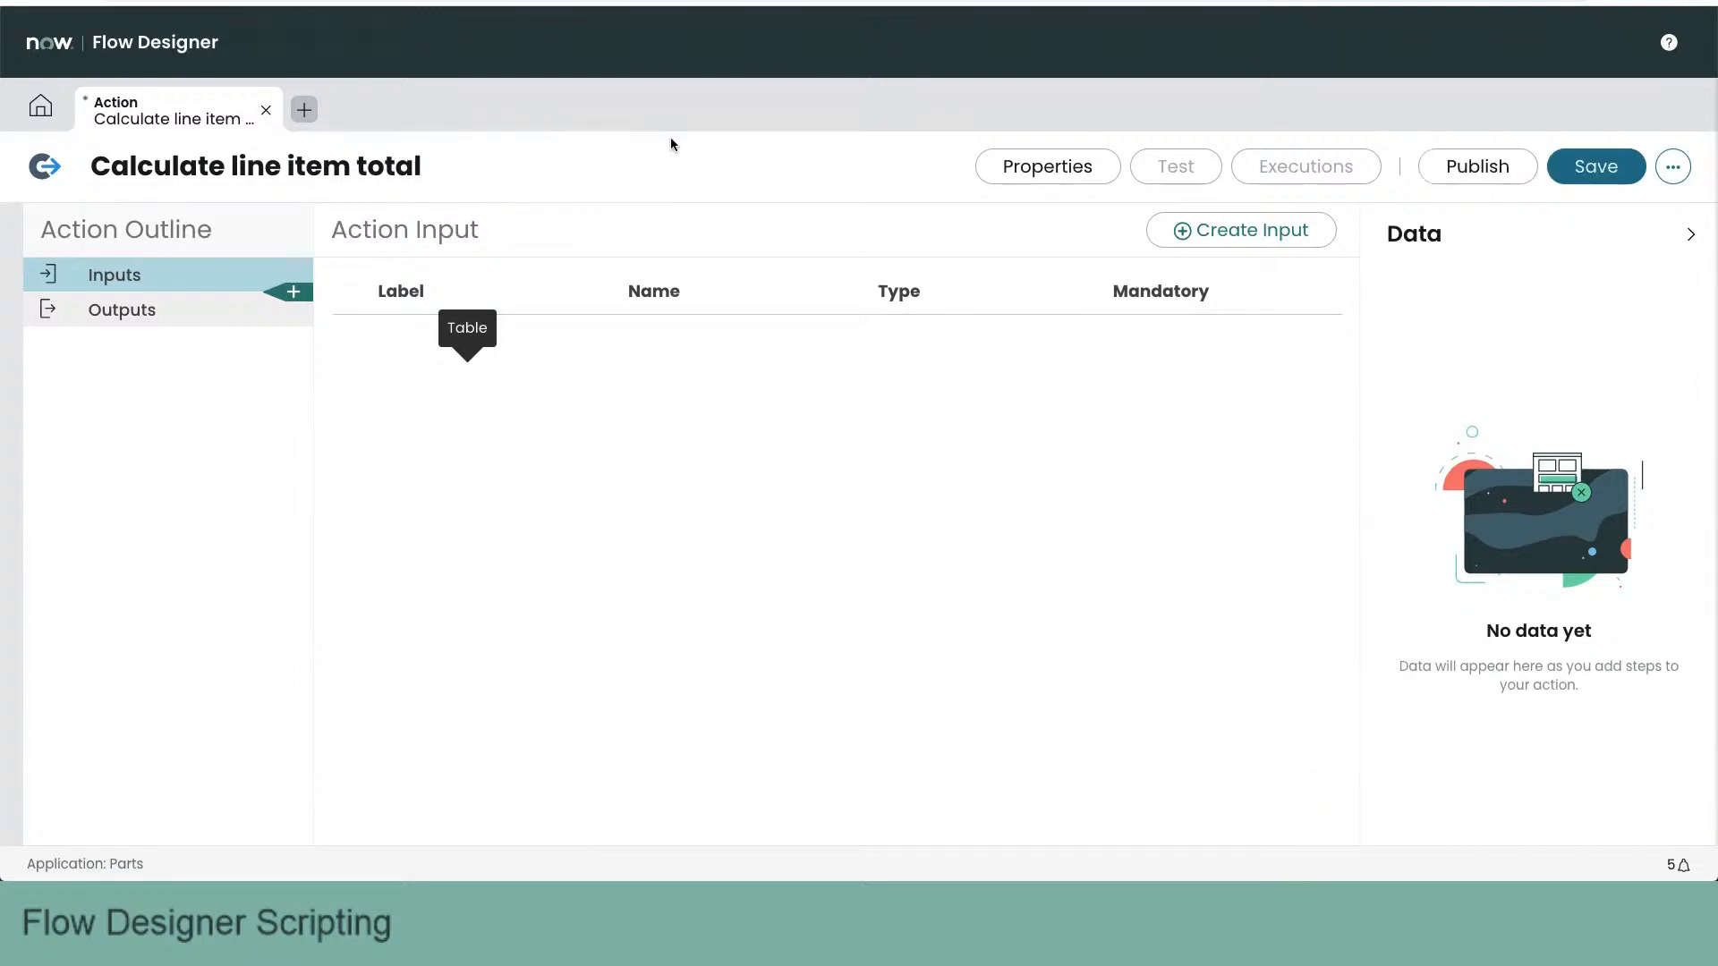
pyautogui.click(1596, 167)
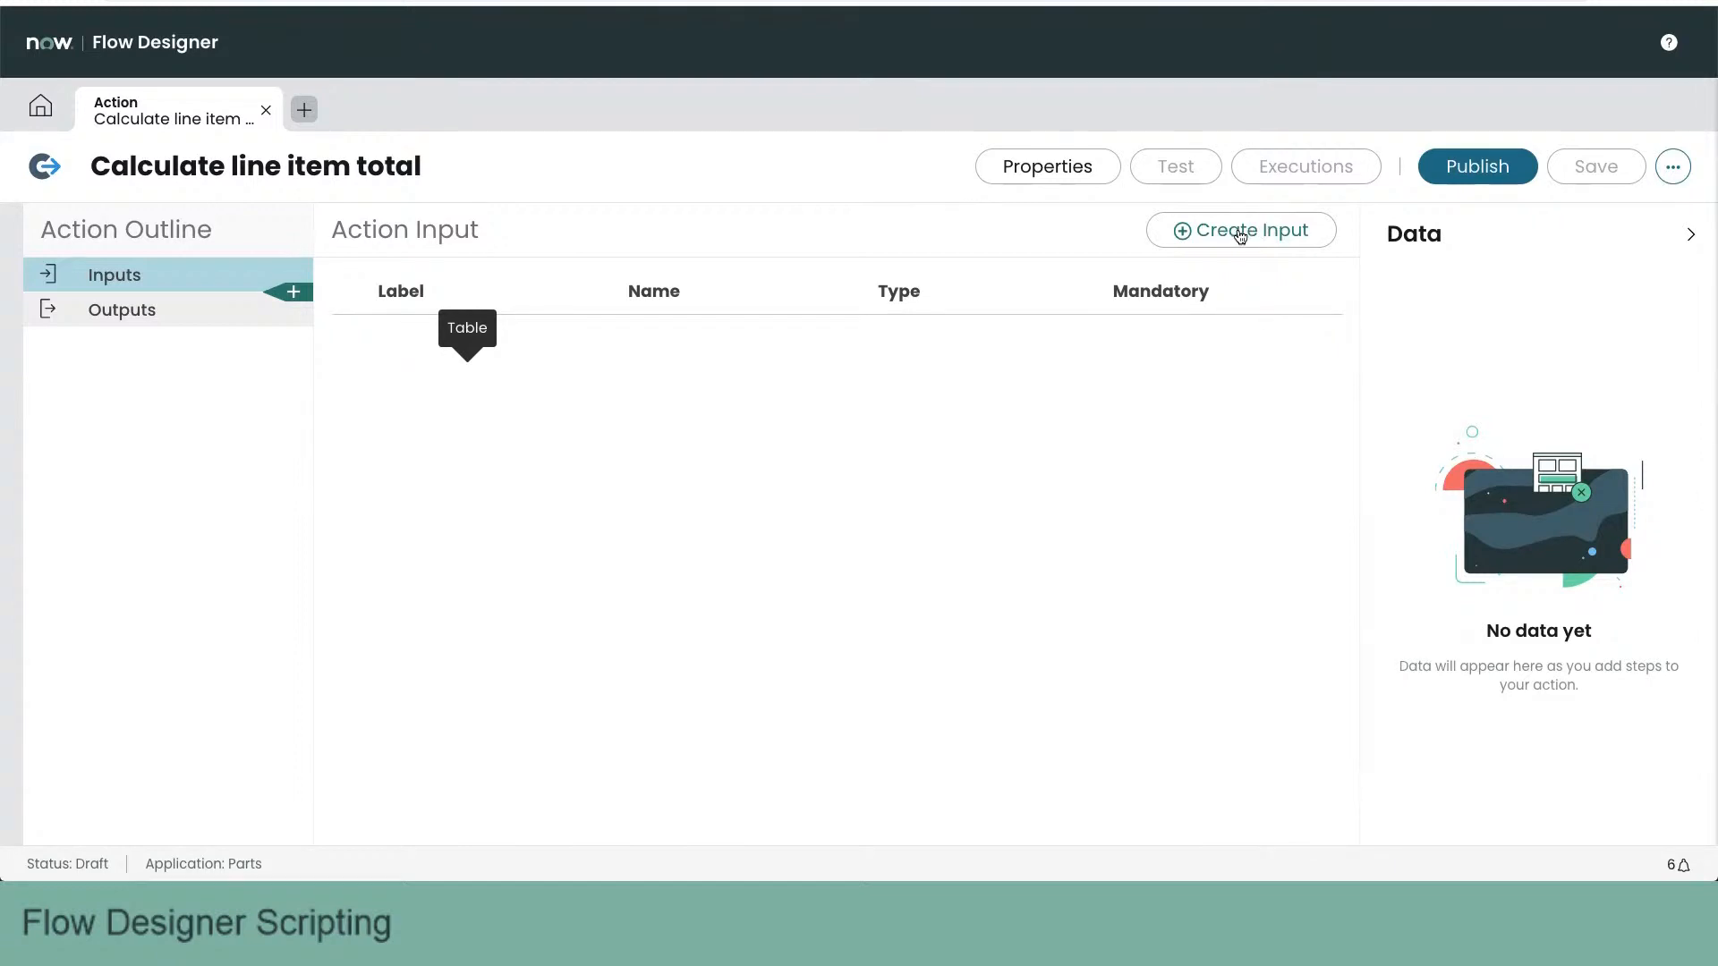
# - Add an input labelled "Order" to the action
pyautogui.click(1240, 235)
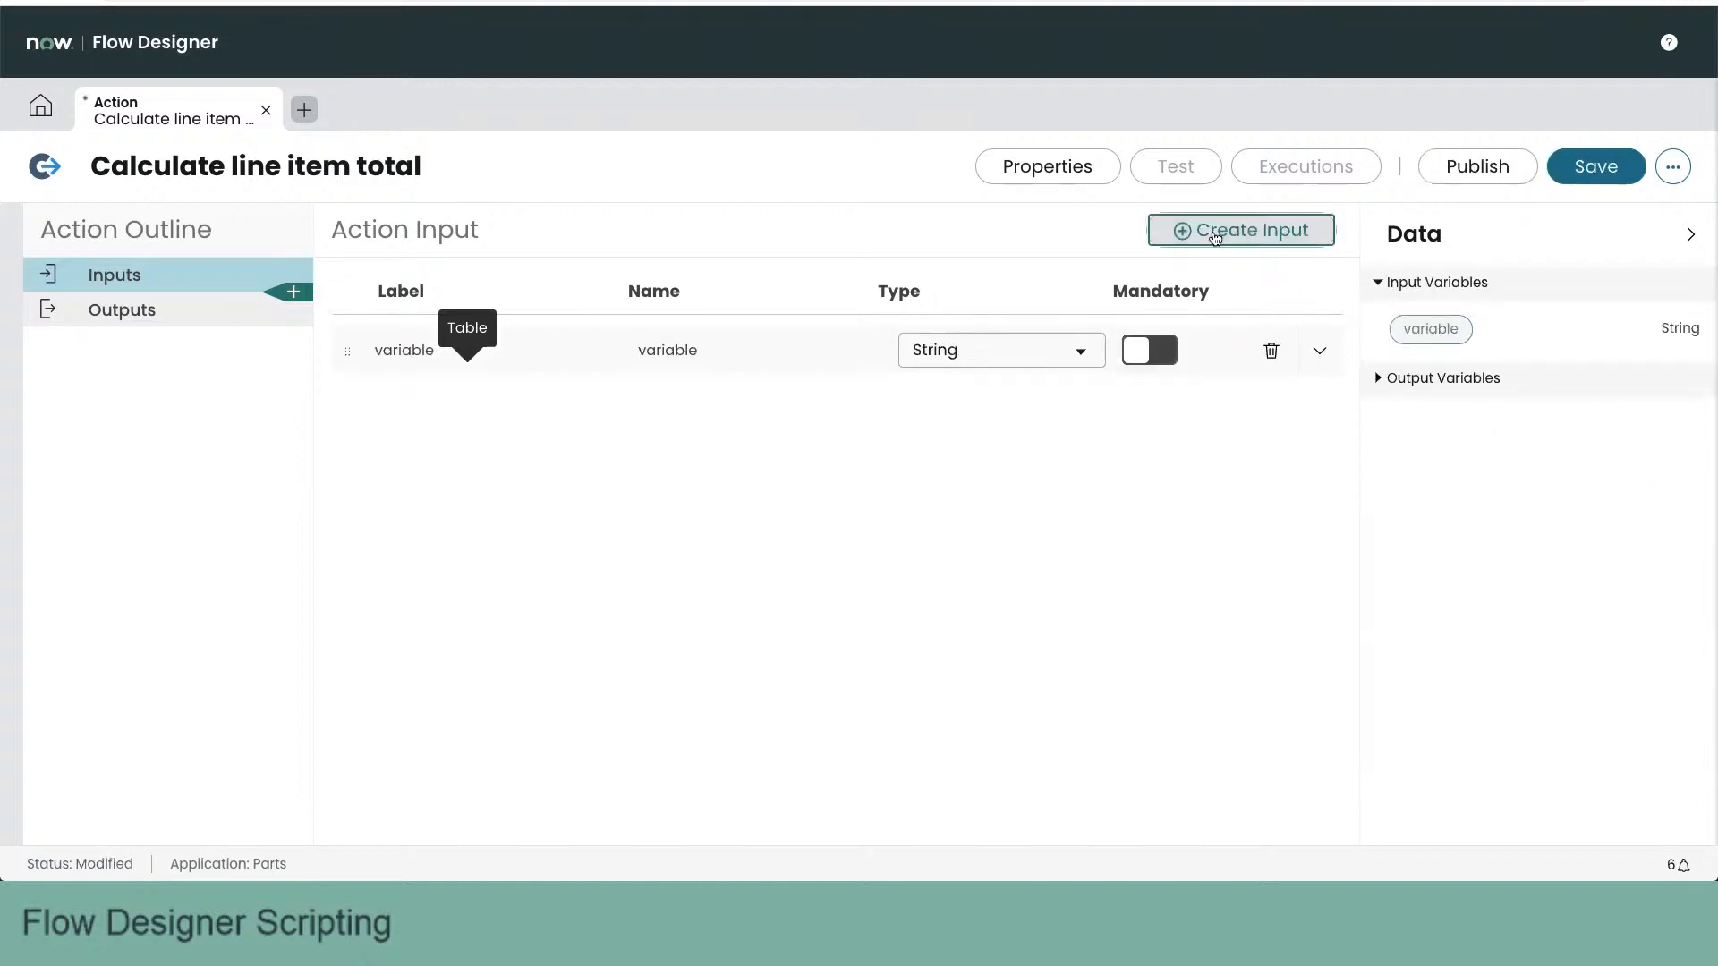
pyautogui.doubleClick(450, 350)
pyautogui.doubleClick(426, 349)
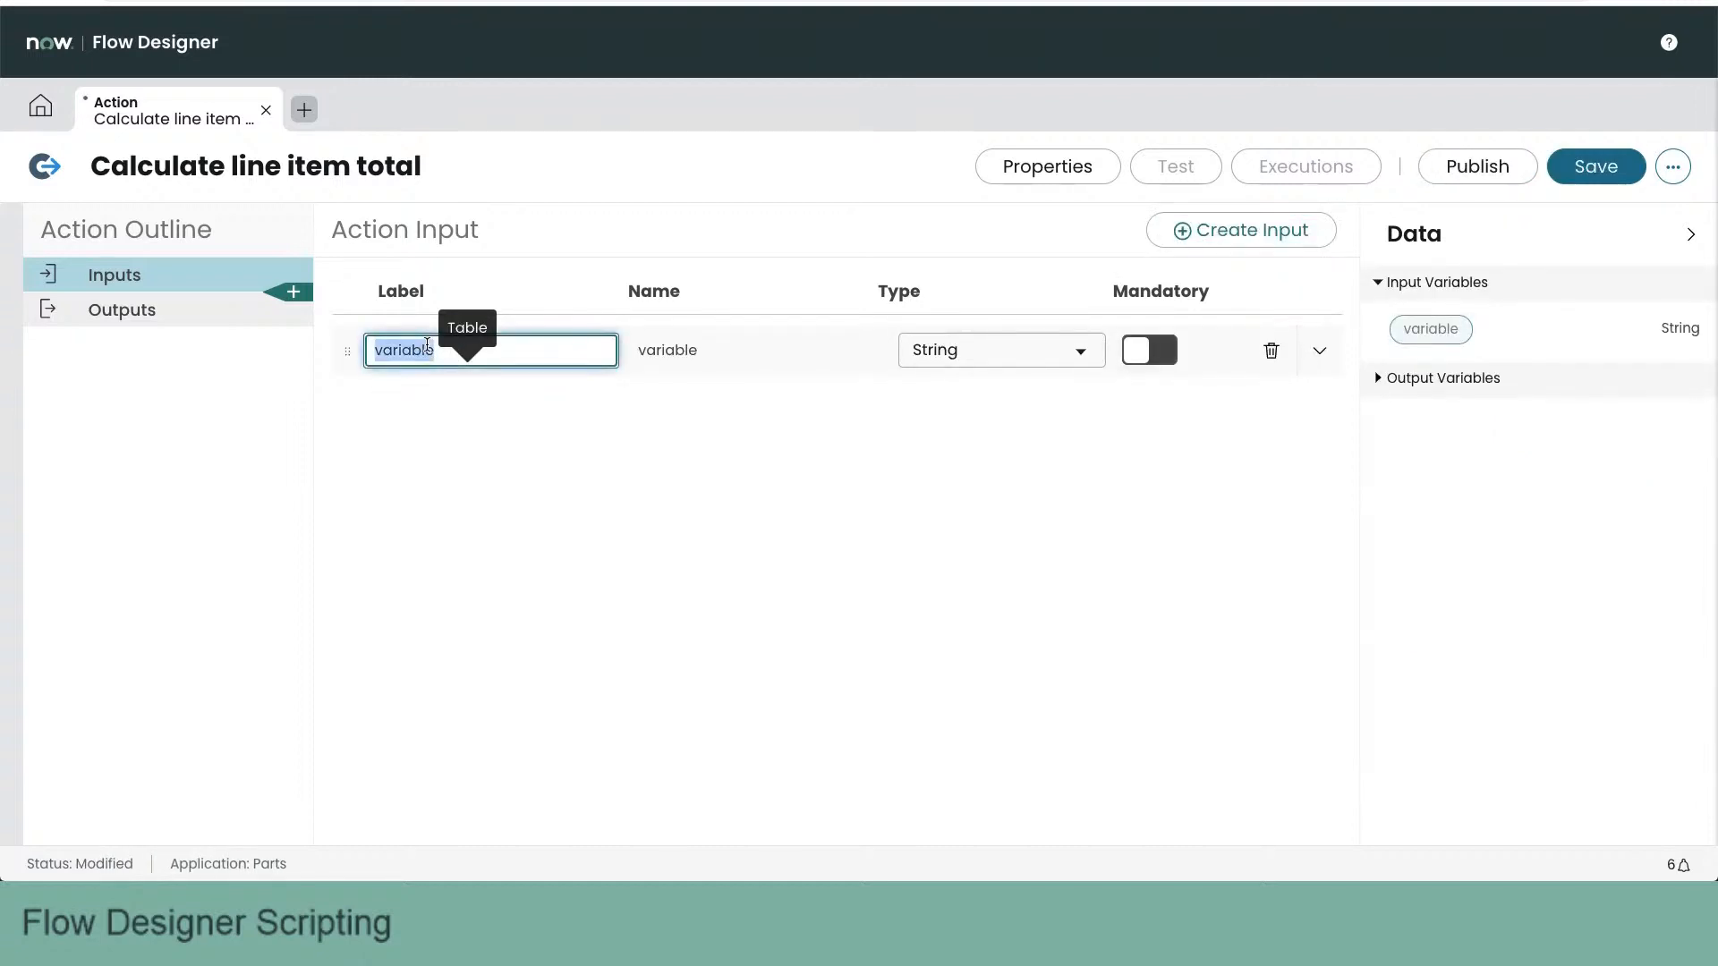
pyautogui.write('Order')
pyautogui.press('Tab')
pyautogui.press('Tab')
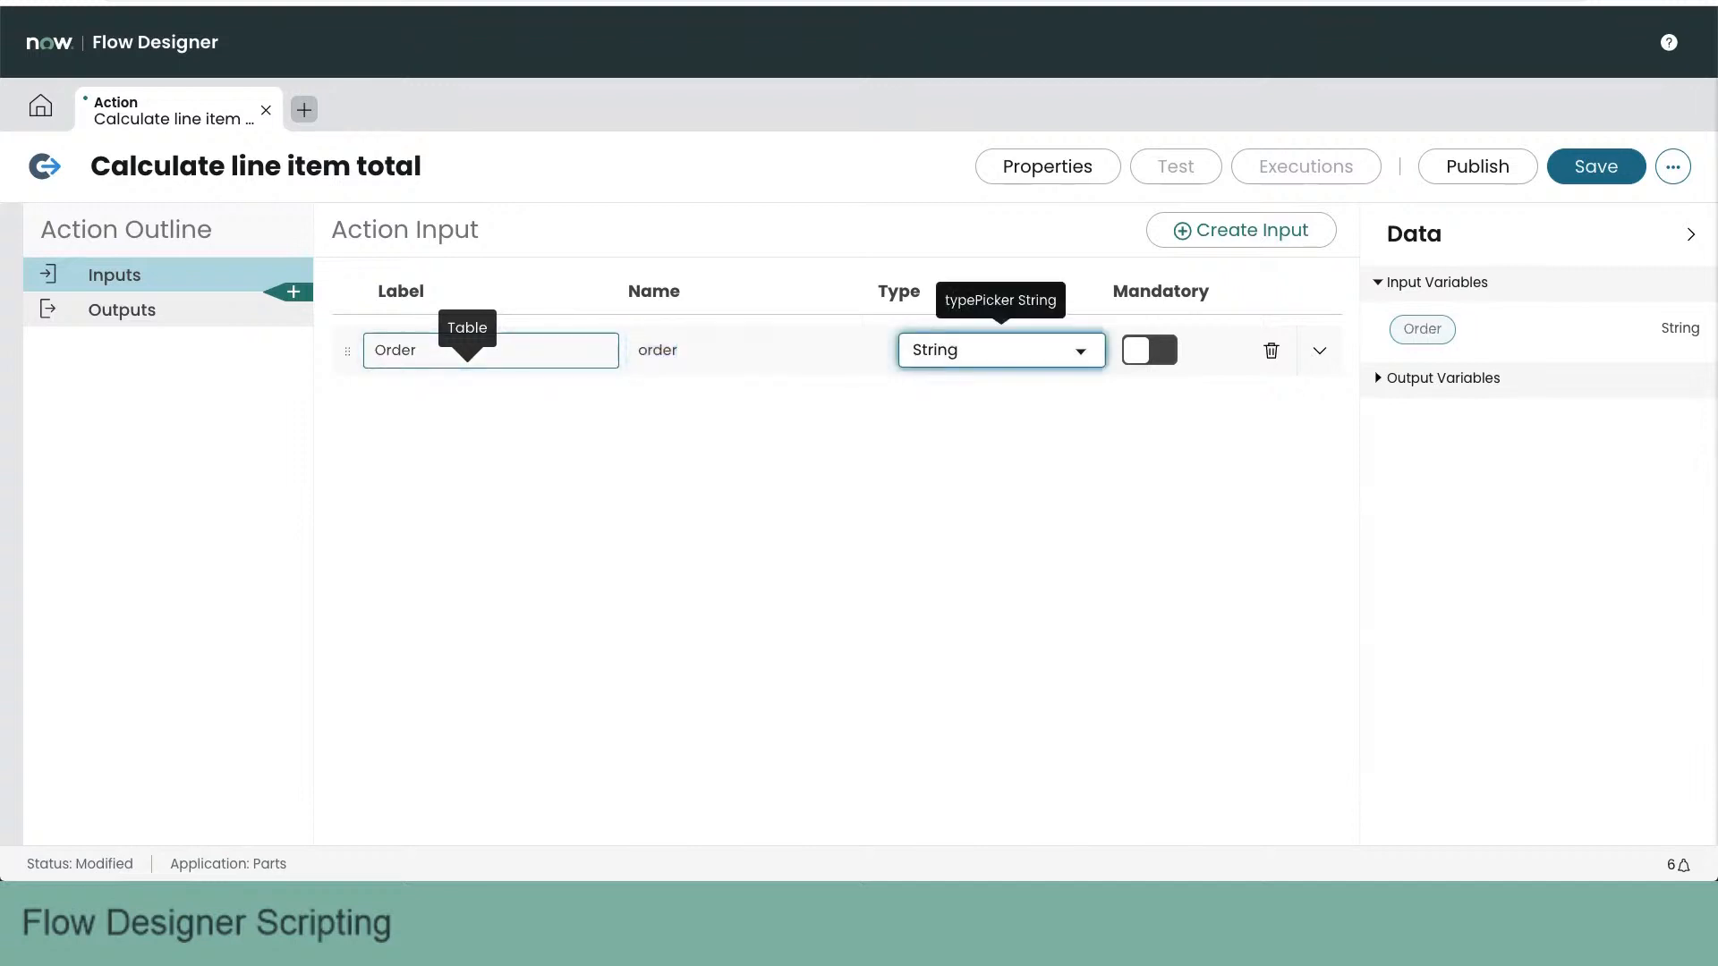
# - Make the Order input a mandatory Reference to the Line [x_66238_parts_line] table
pyautogui.click(1053, 353)
pyautogui.write('ref')
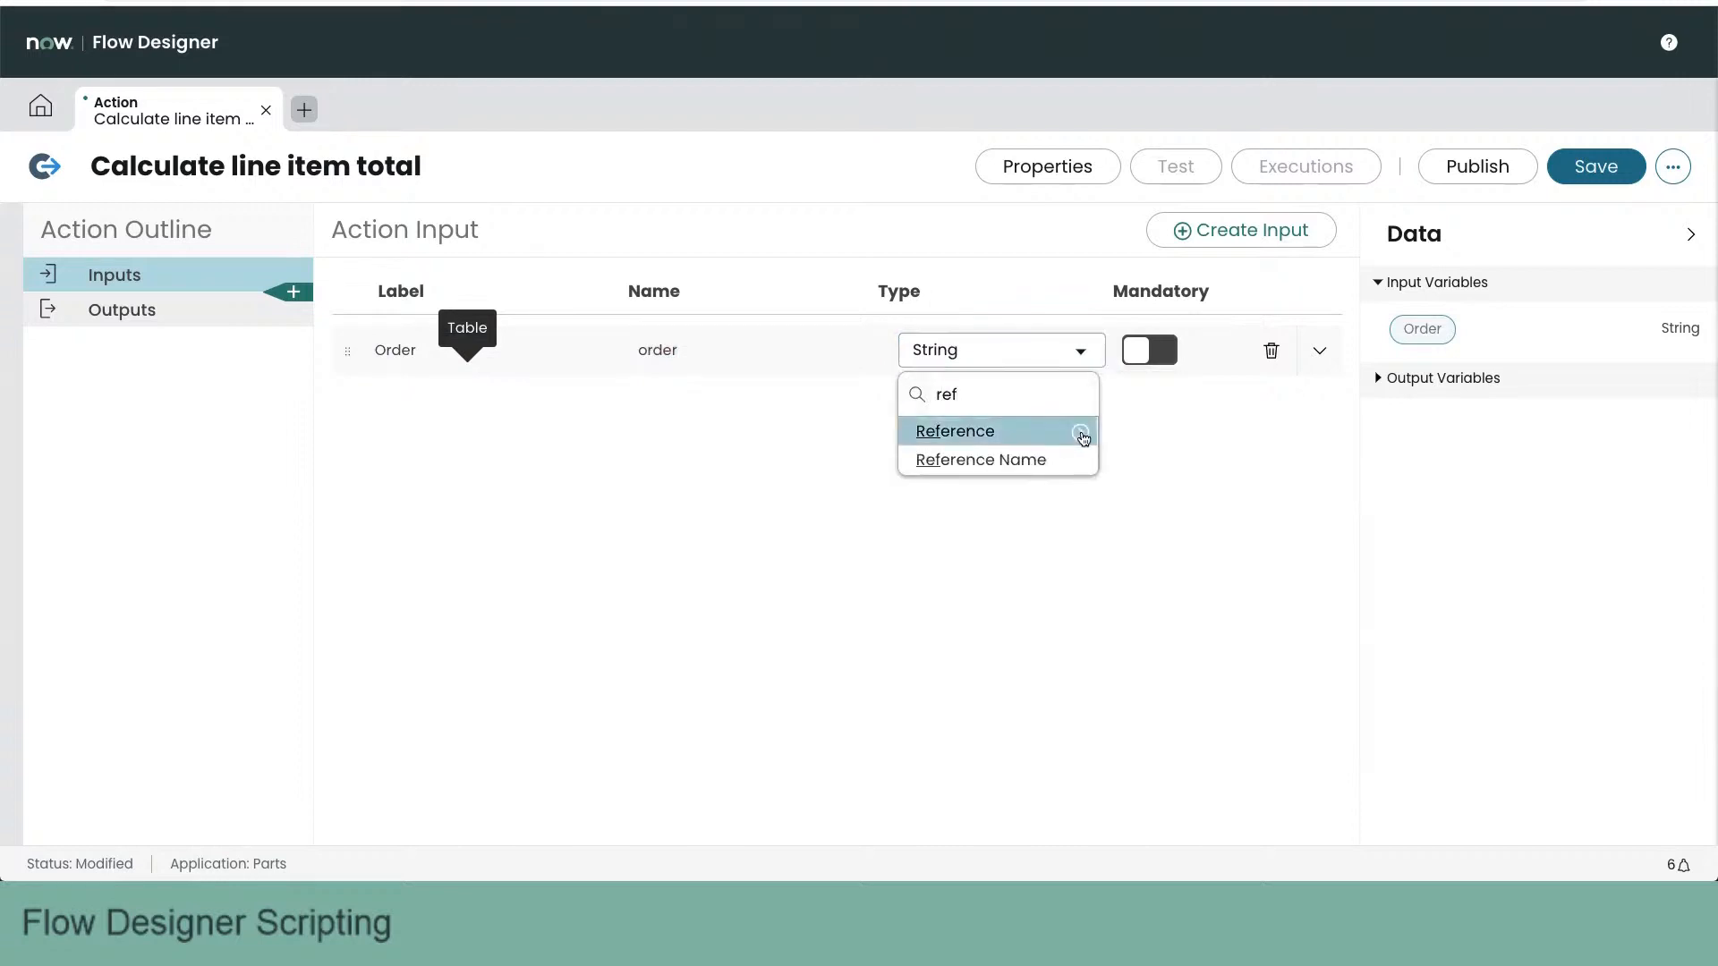
pyautogui.click(1083, 438)
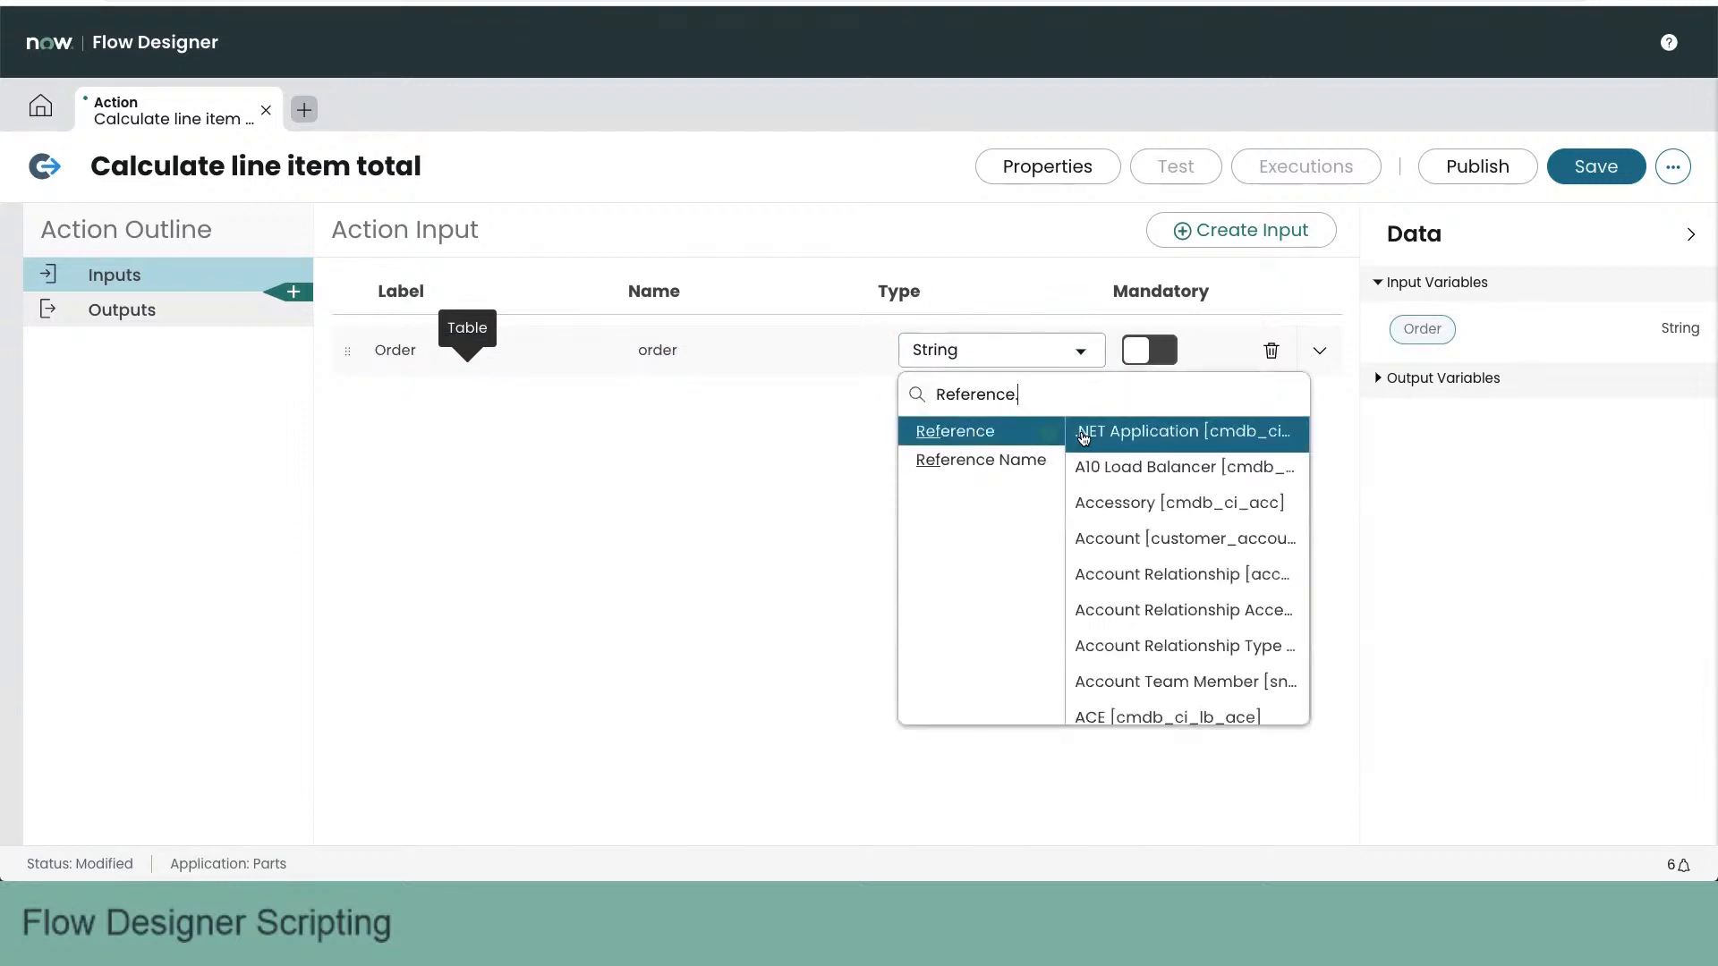
pyautogui.click(1126, 405)
pyautogui.write('line')
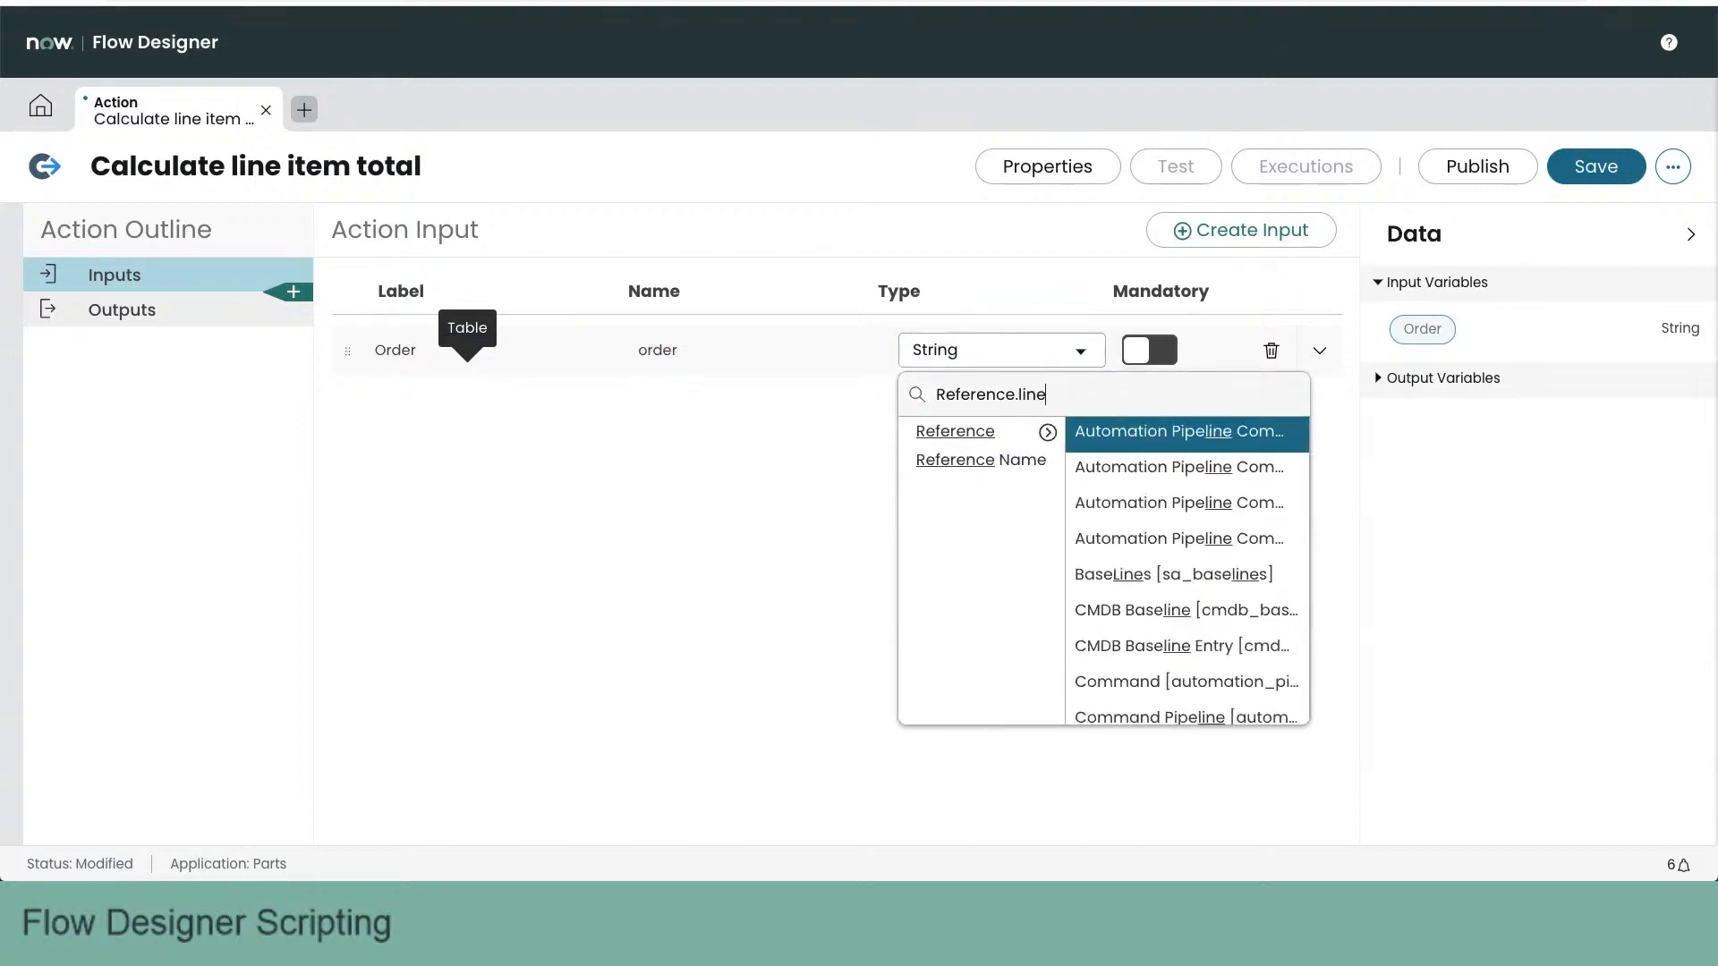
pyautogui.scroll(-10, 1164, 528)
pyautogui.scroll(1, 1207, 524)
pyautogui.scroll(8, 1207, 524)
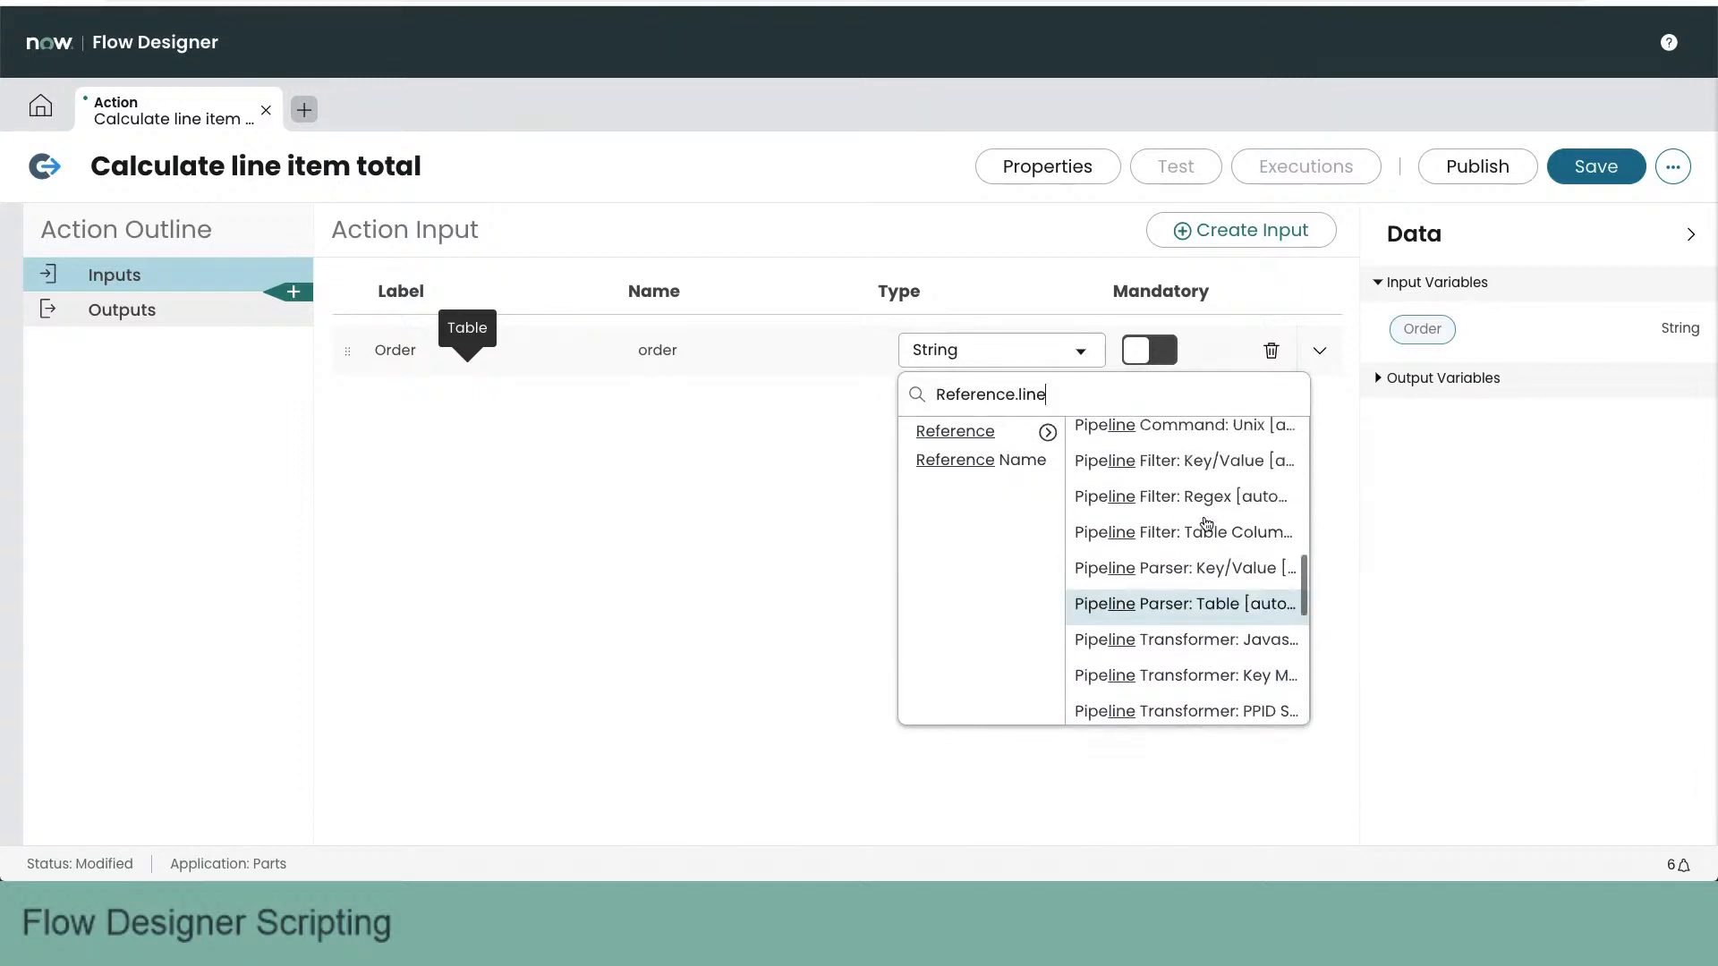
pyautogui.scroll(5, 1207, 523)
pyautogui.scroll(-2, 1208, 524)
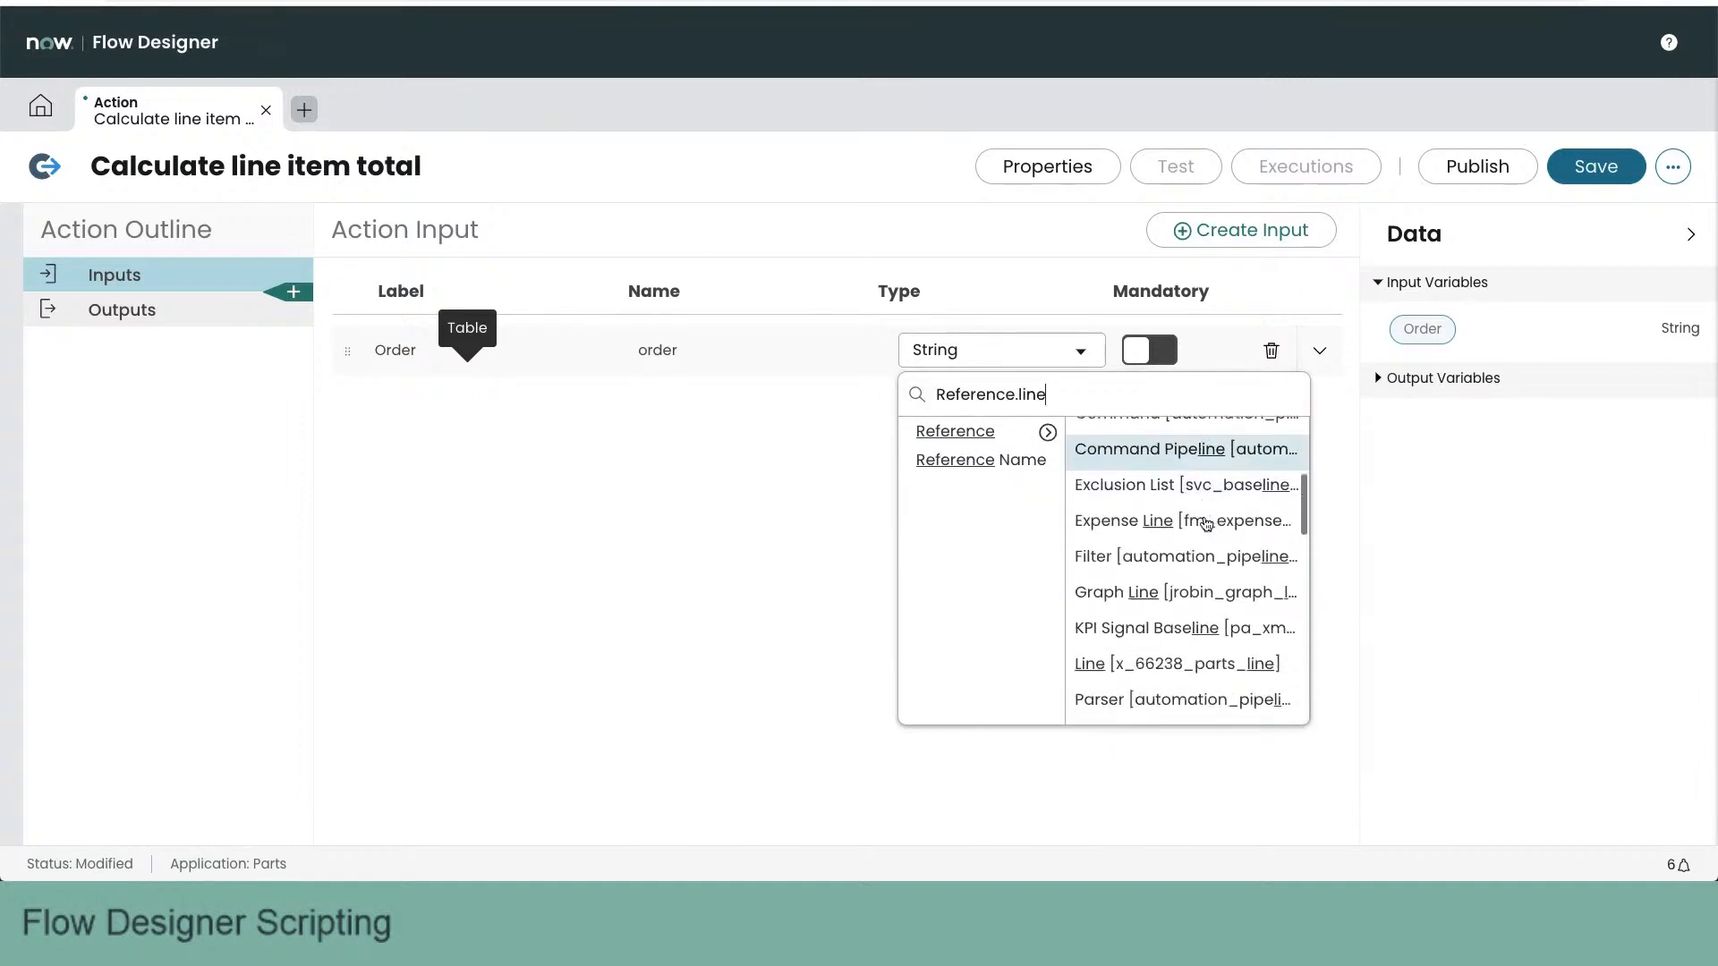
pyautogui.click(1163, 609)
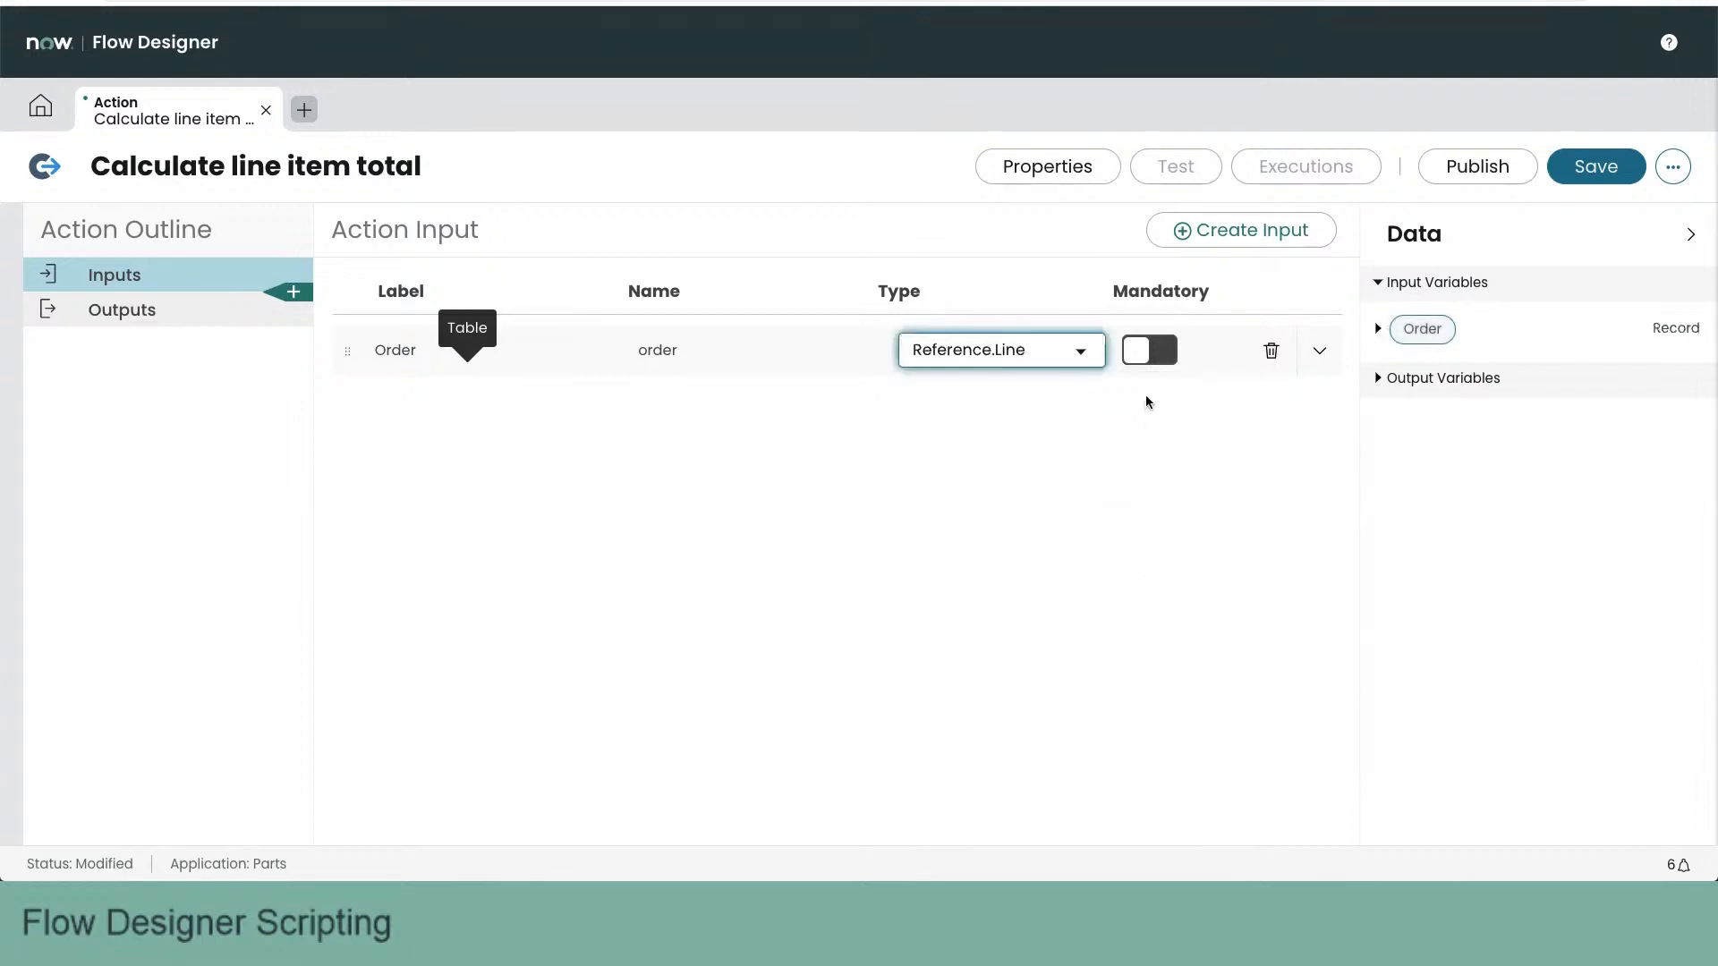
pyautogui.click(1166, 358)
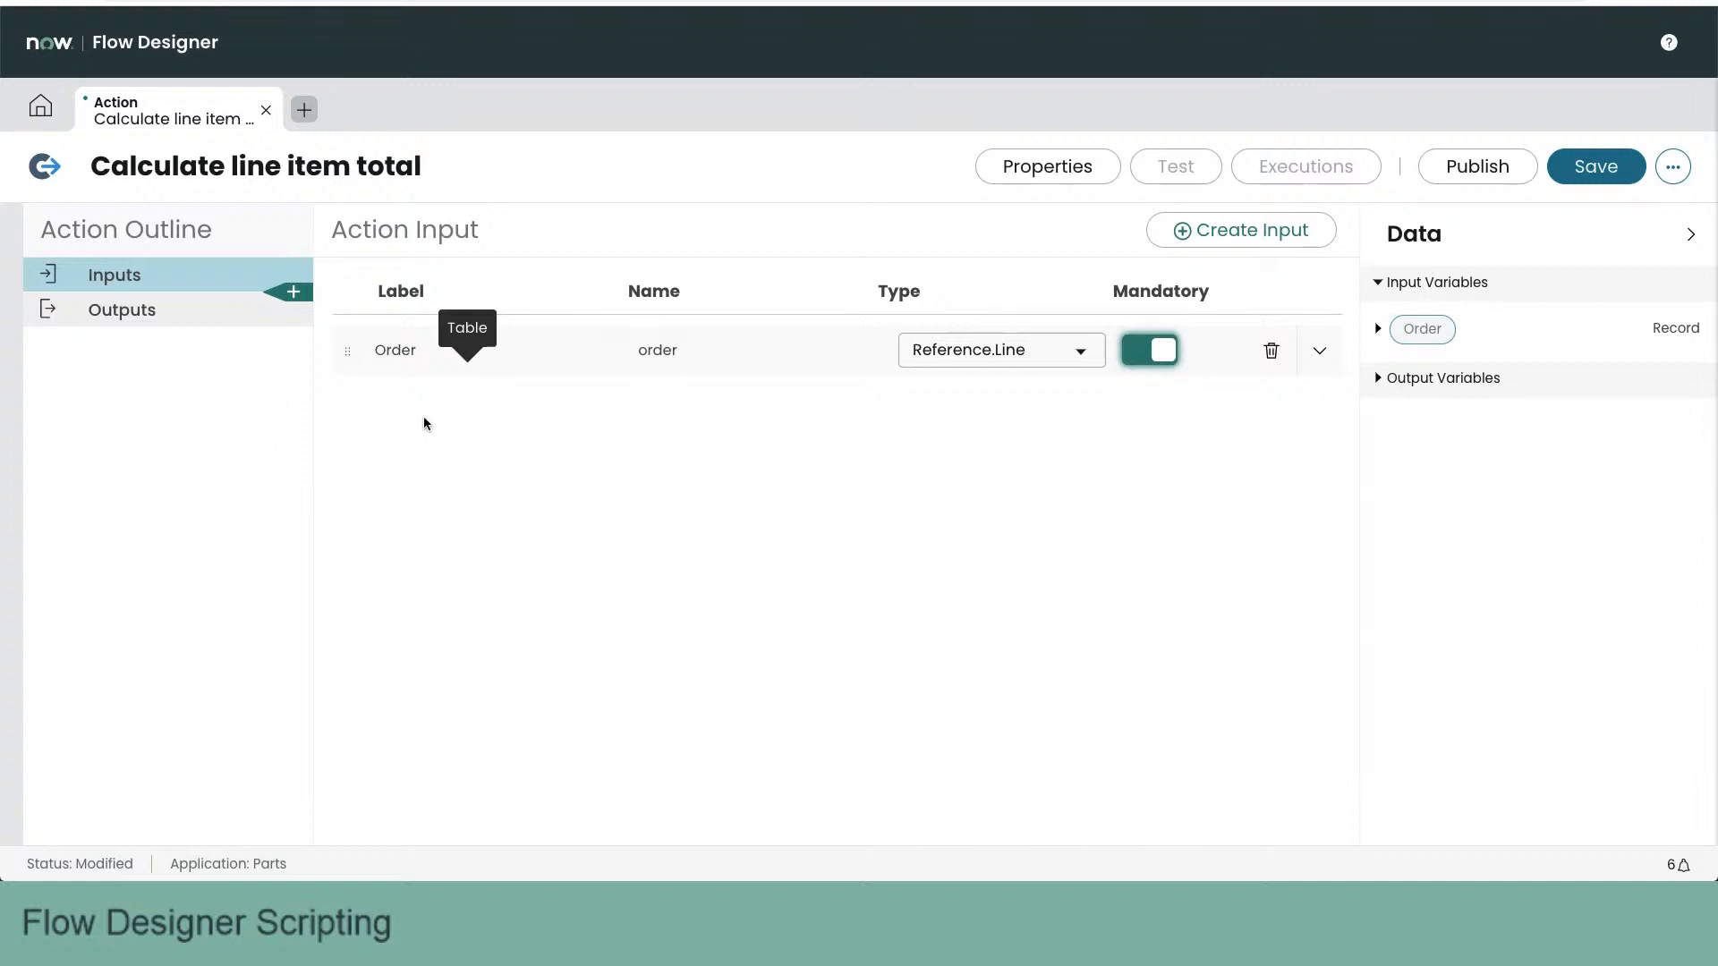
pyautogui.click(297, 294)
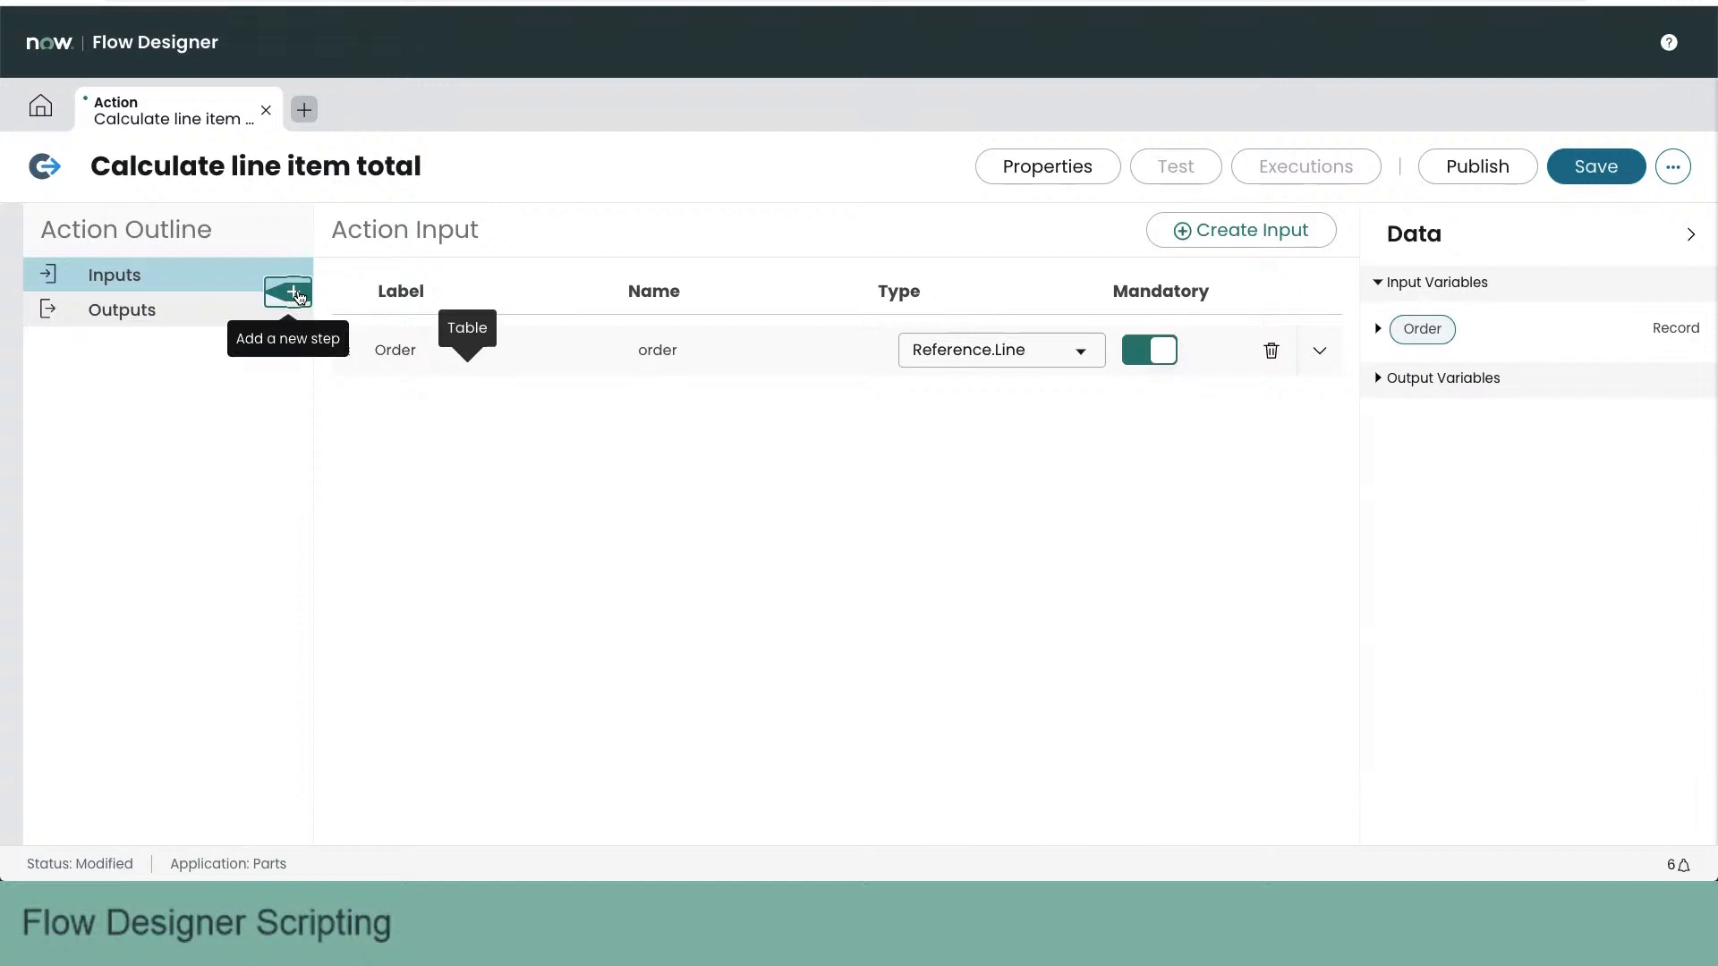
pyautogui.click(297, 293)
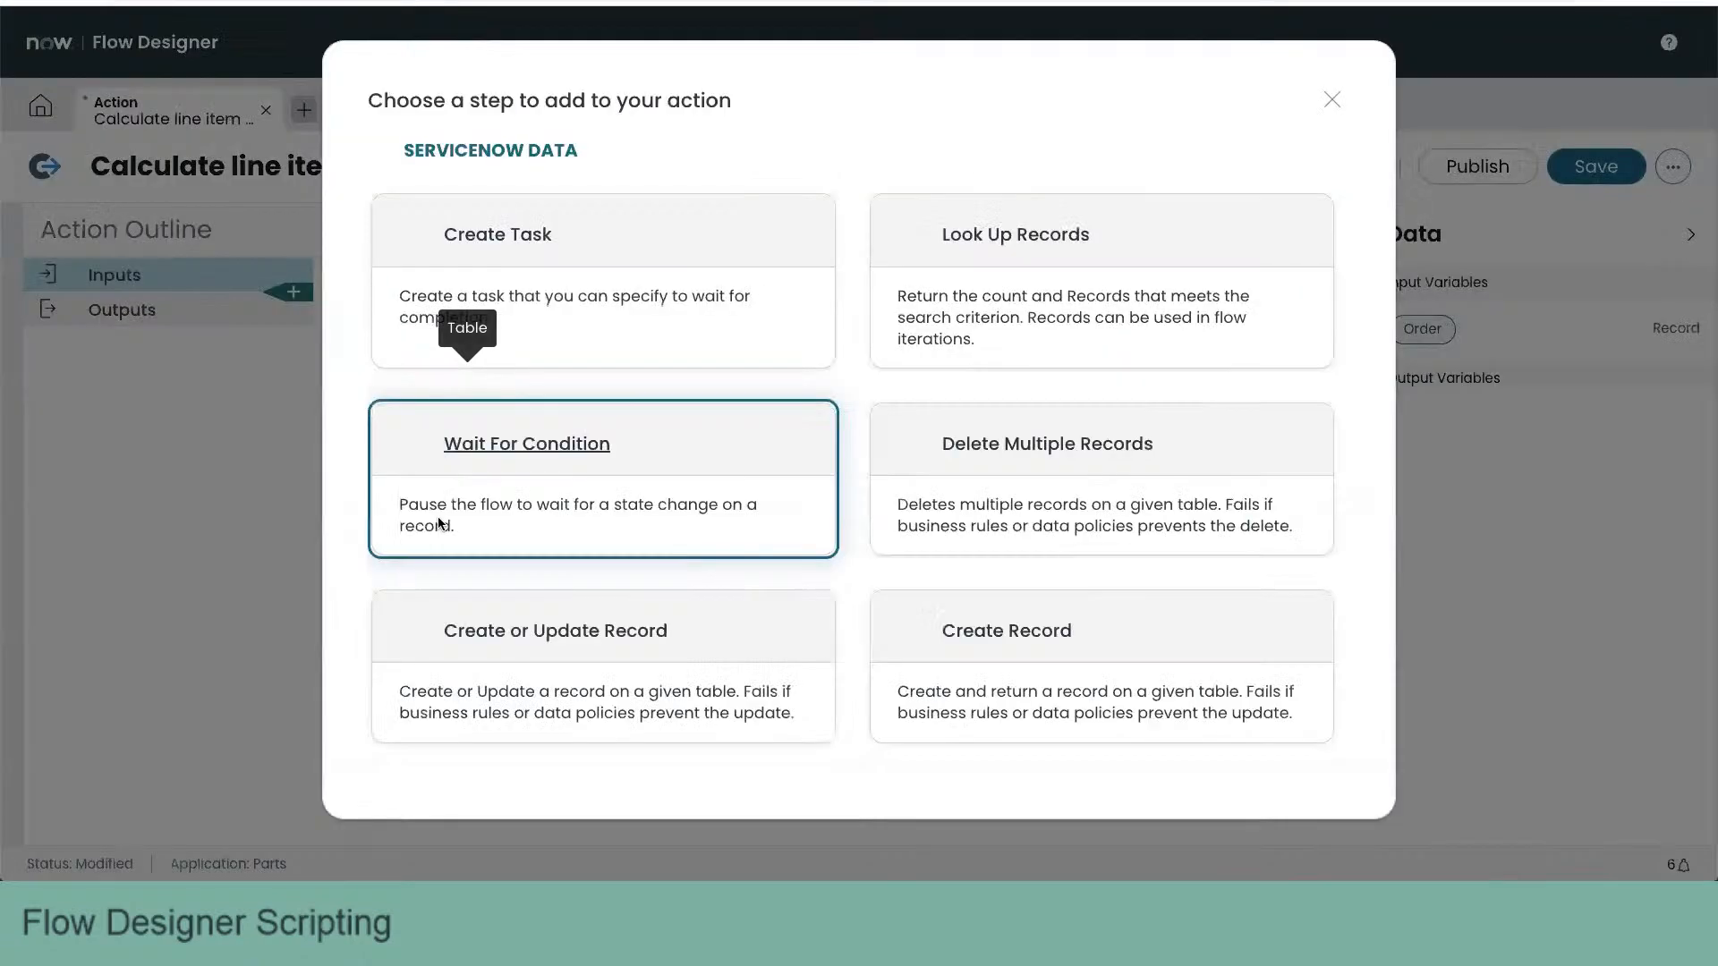
pyautogui.click(438, 523)
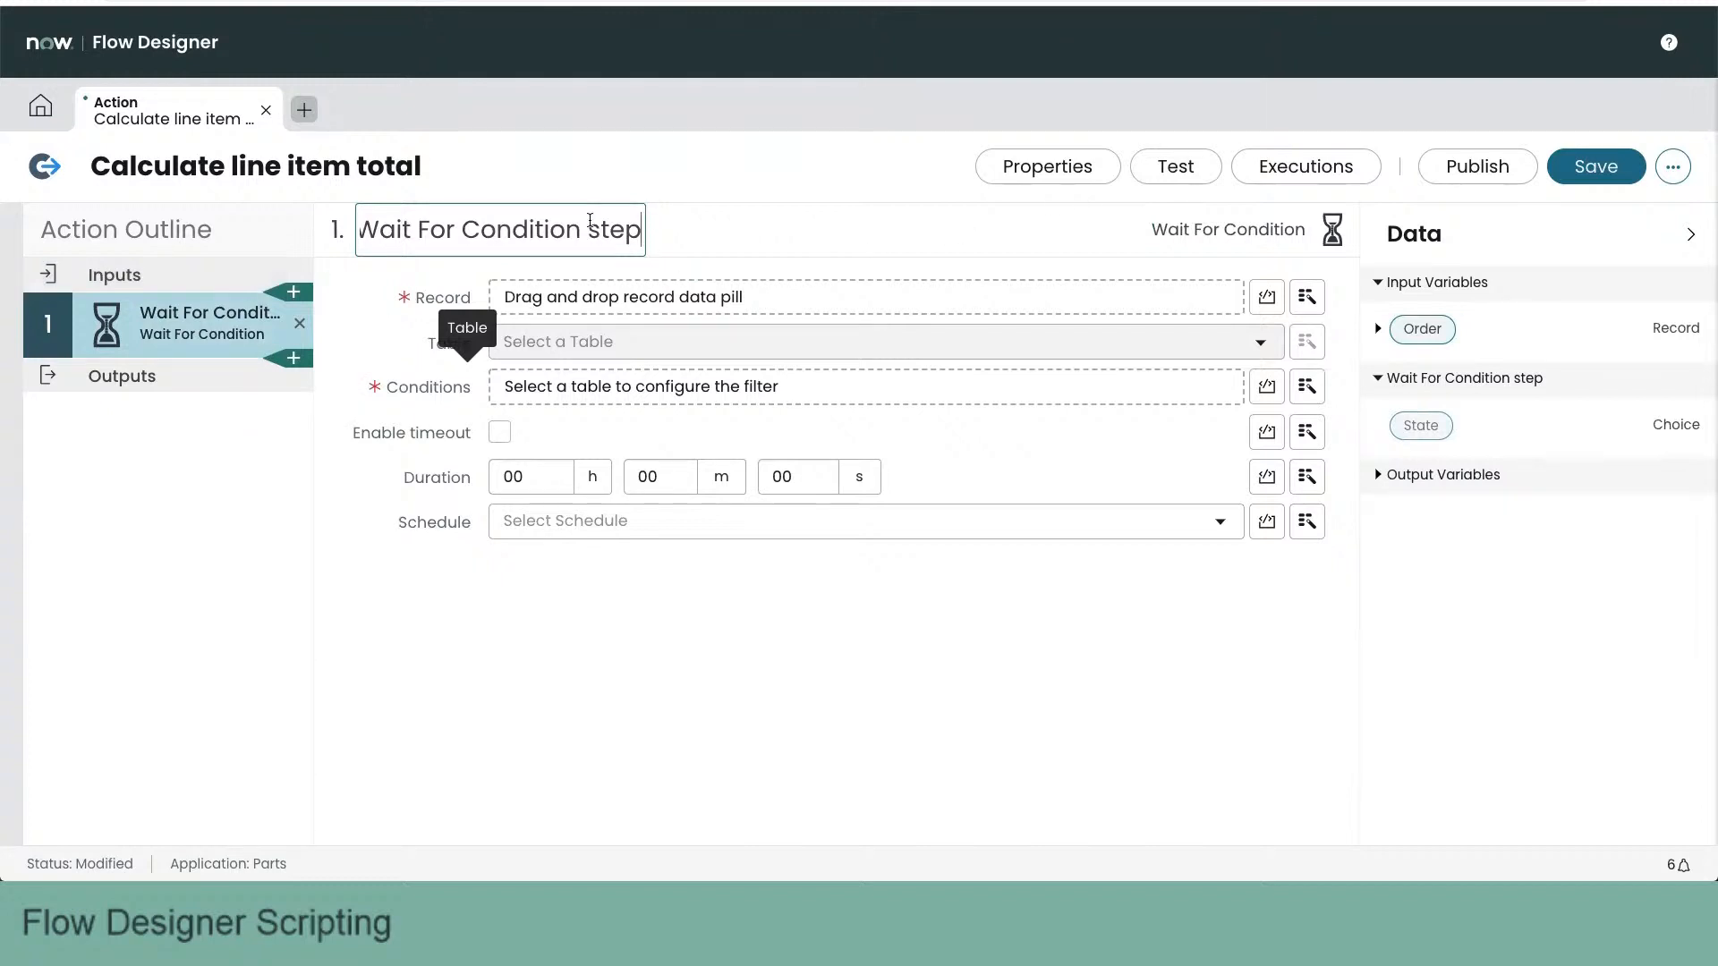
pyautogui.click(300, 325)
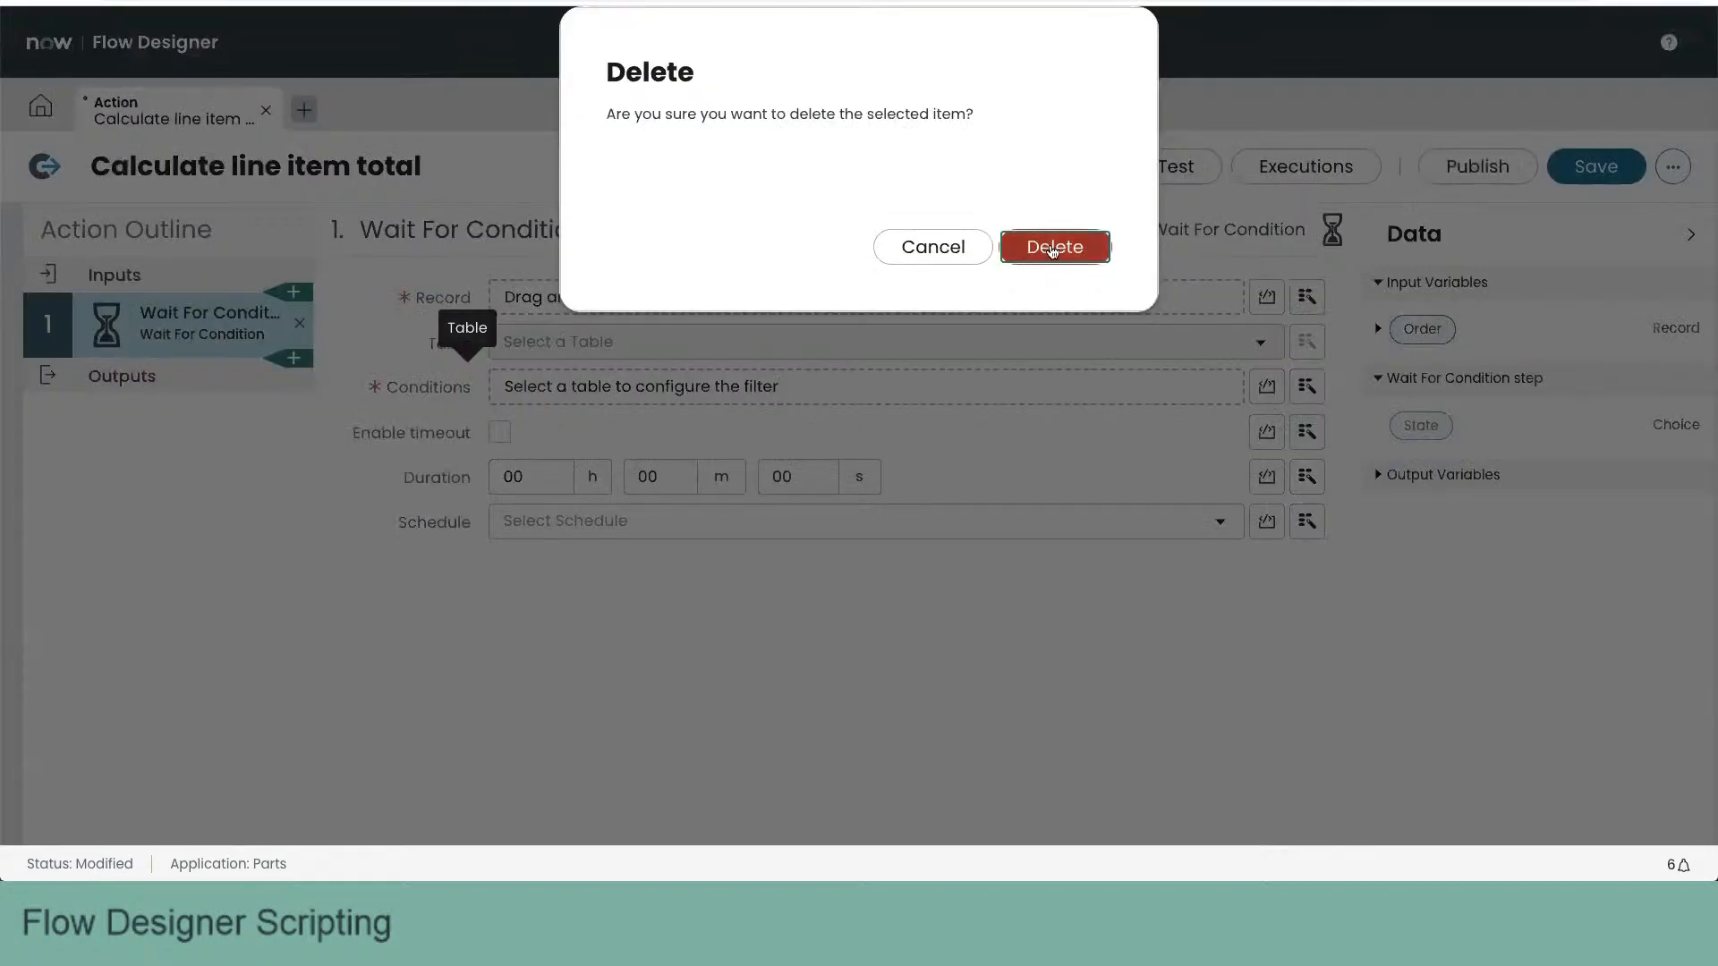
# - Confirm removal of the Wait For Condition step and add a Script step to the action instead
pyautogui.click(1053, 247)
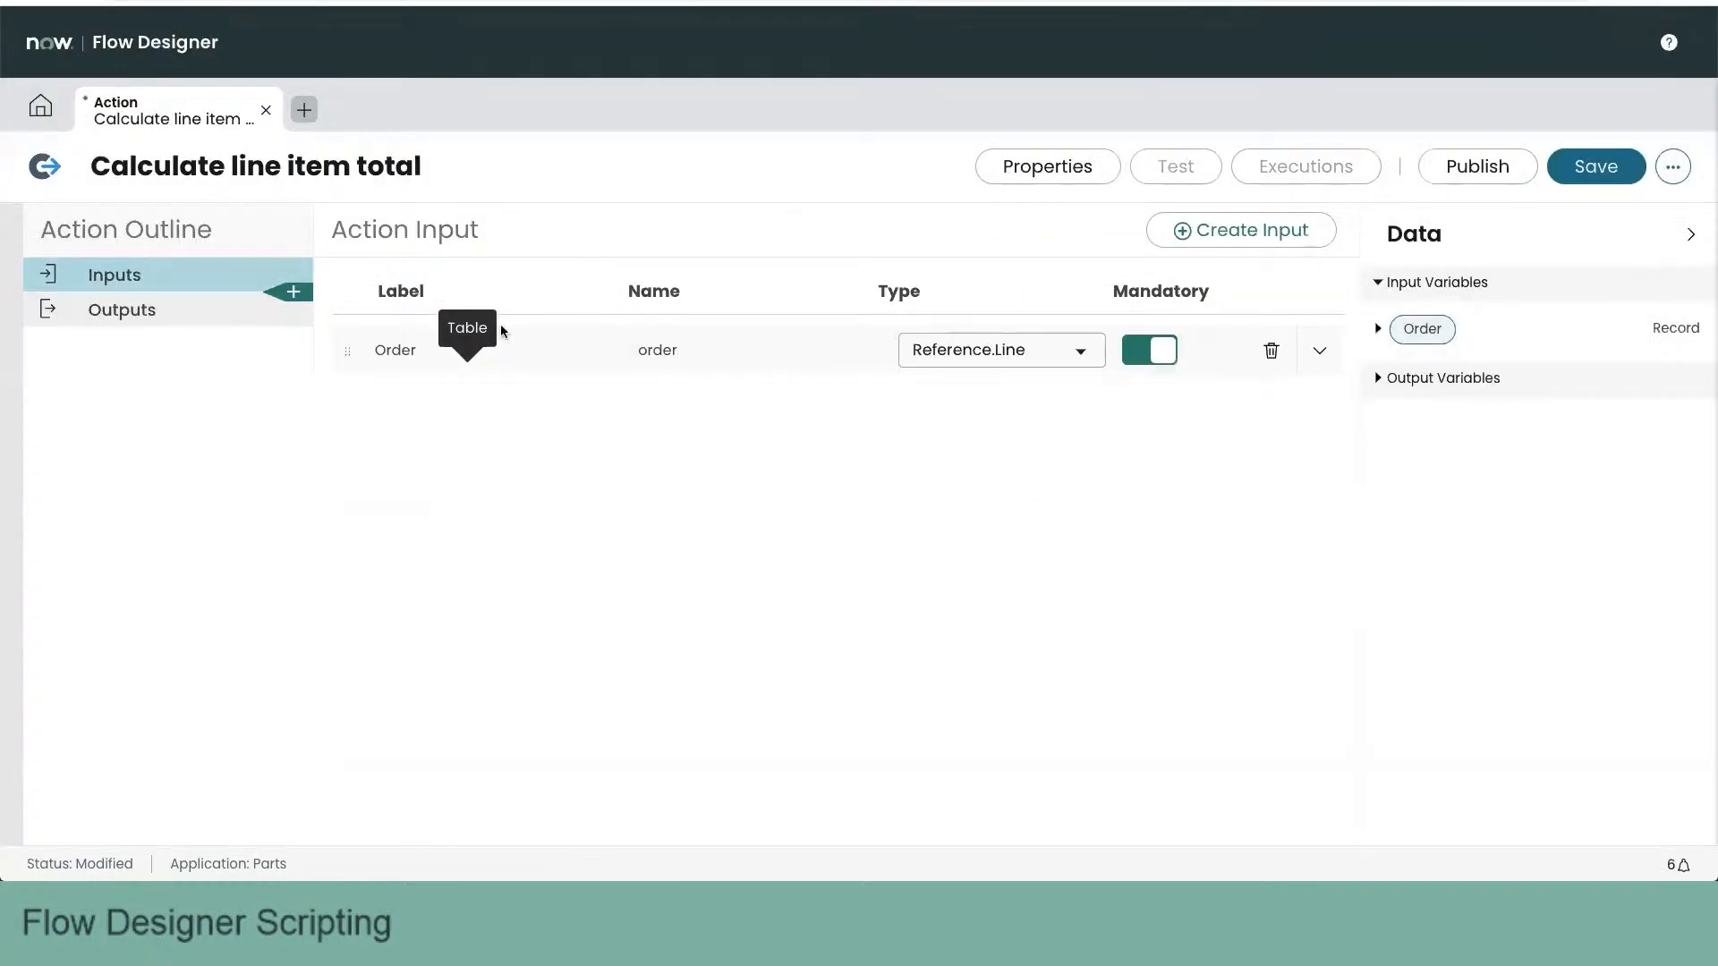
pyautogui.click(293, 292)
pyautogui.scroll(-7, 752, 452)
pyautogui.scroll(-4, 752, 451)
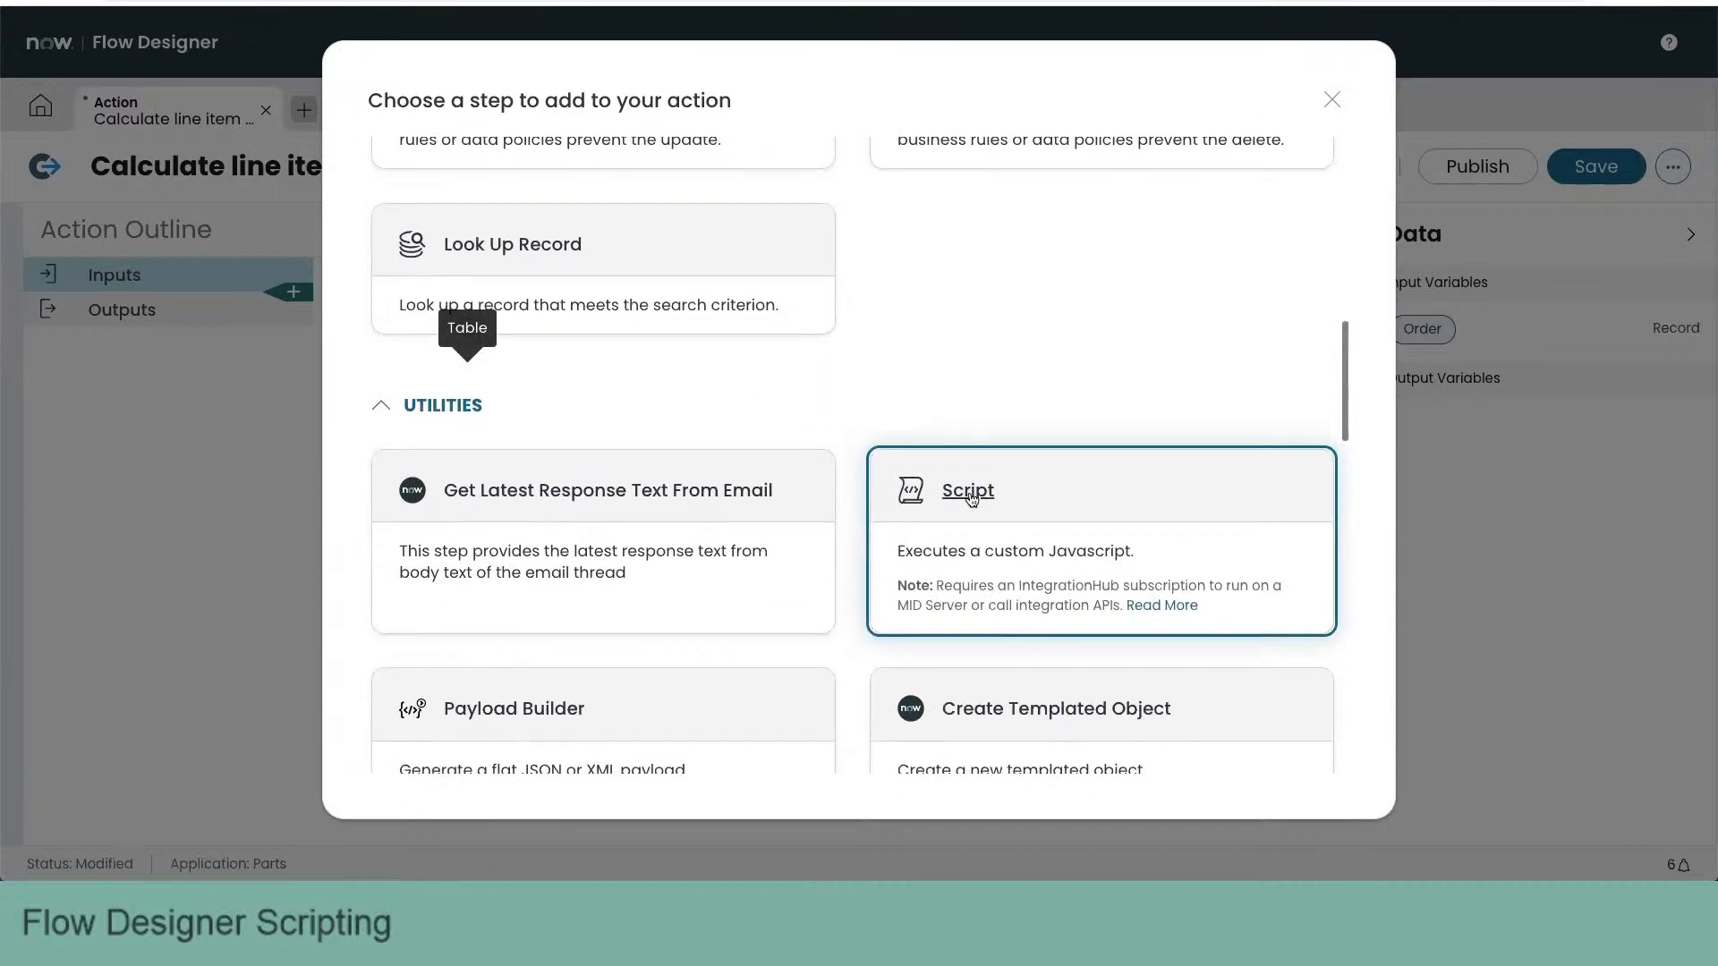
pyautogui.click(973, 502)
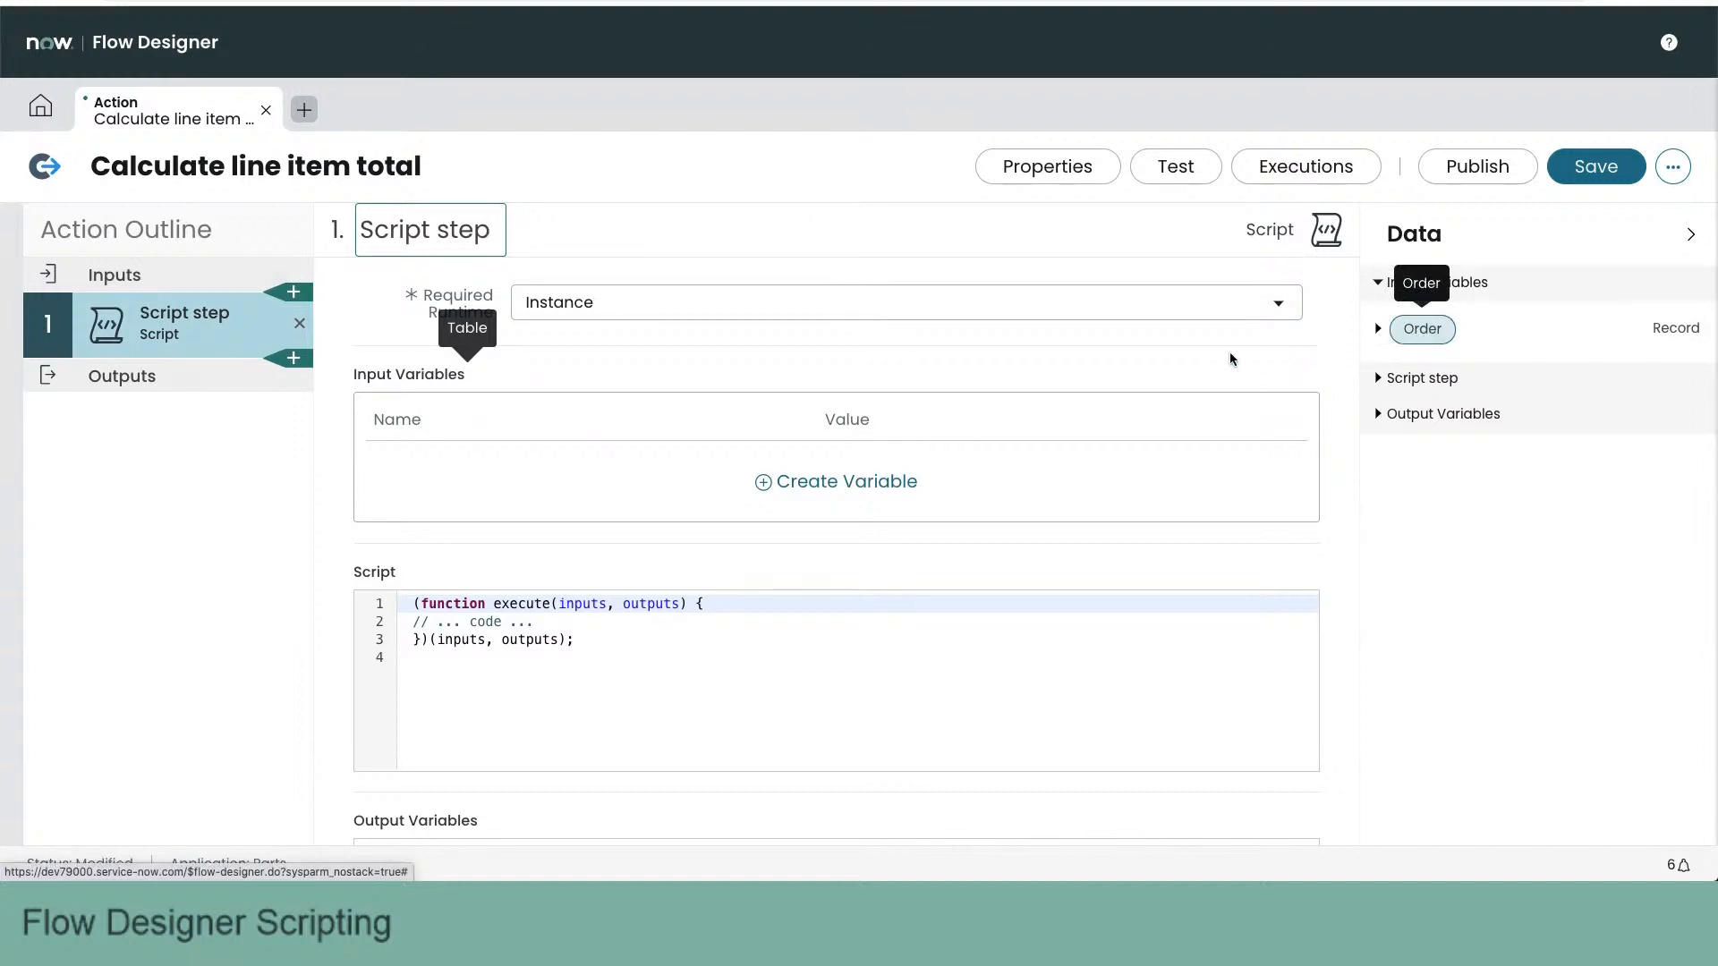
# - Create an input variable named orderRec in the Script step and set its value to the action's Order data pill
pyautogui.click(865, 483)
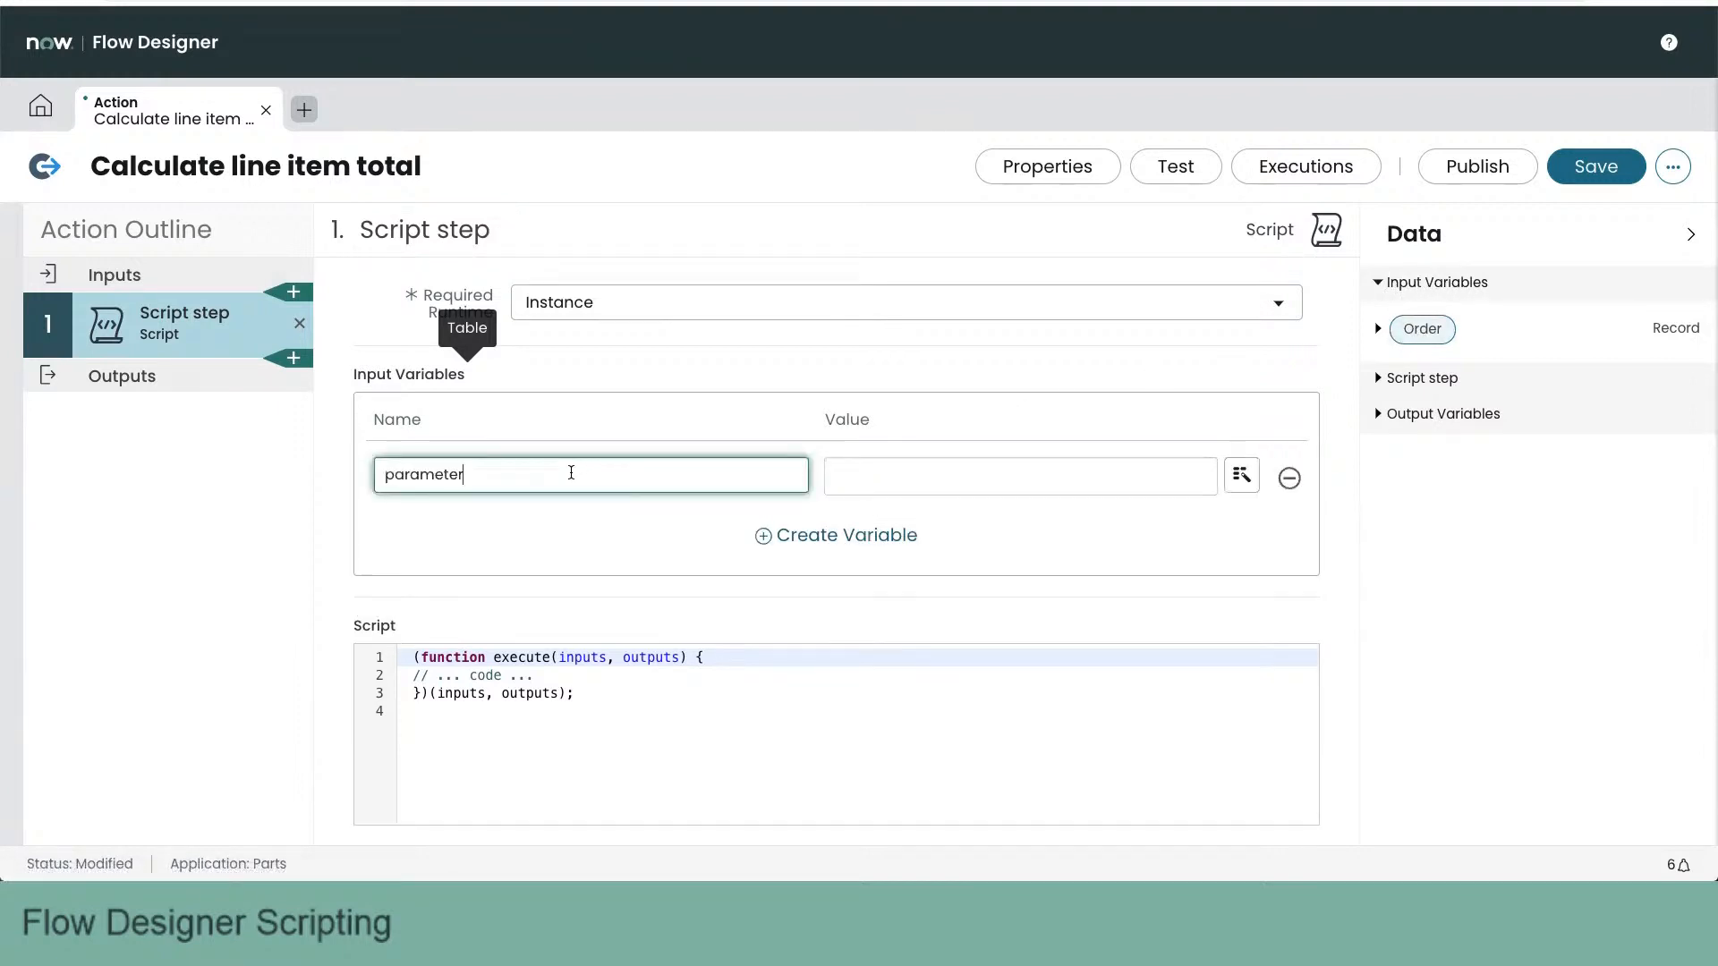
pyautogui.doubleClick(571, 472)
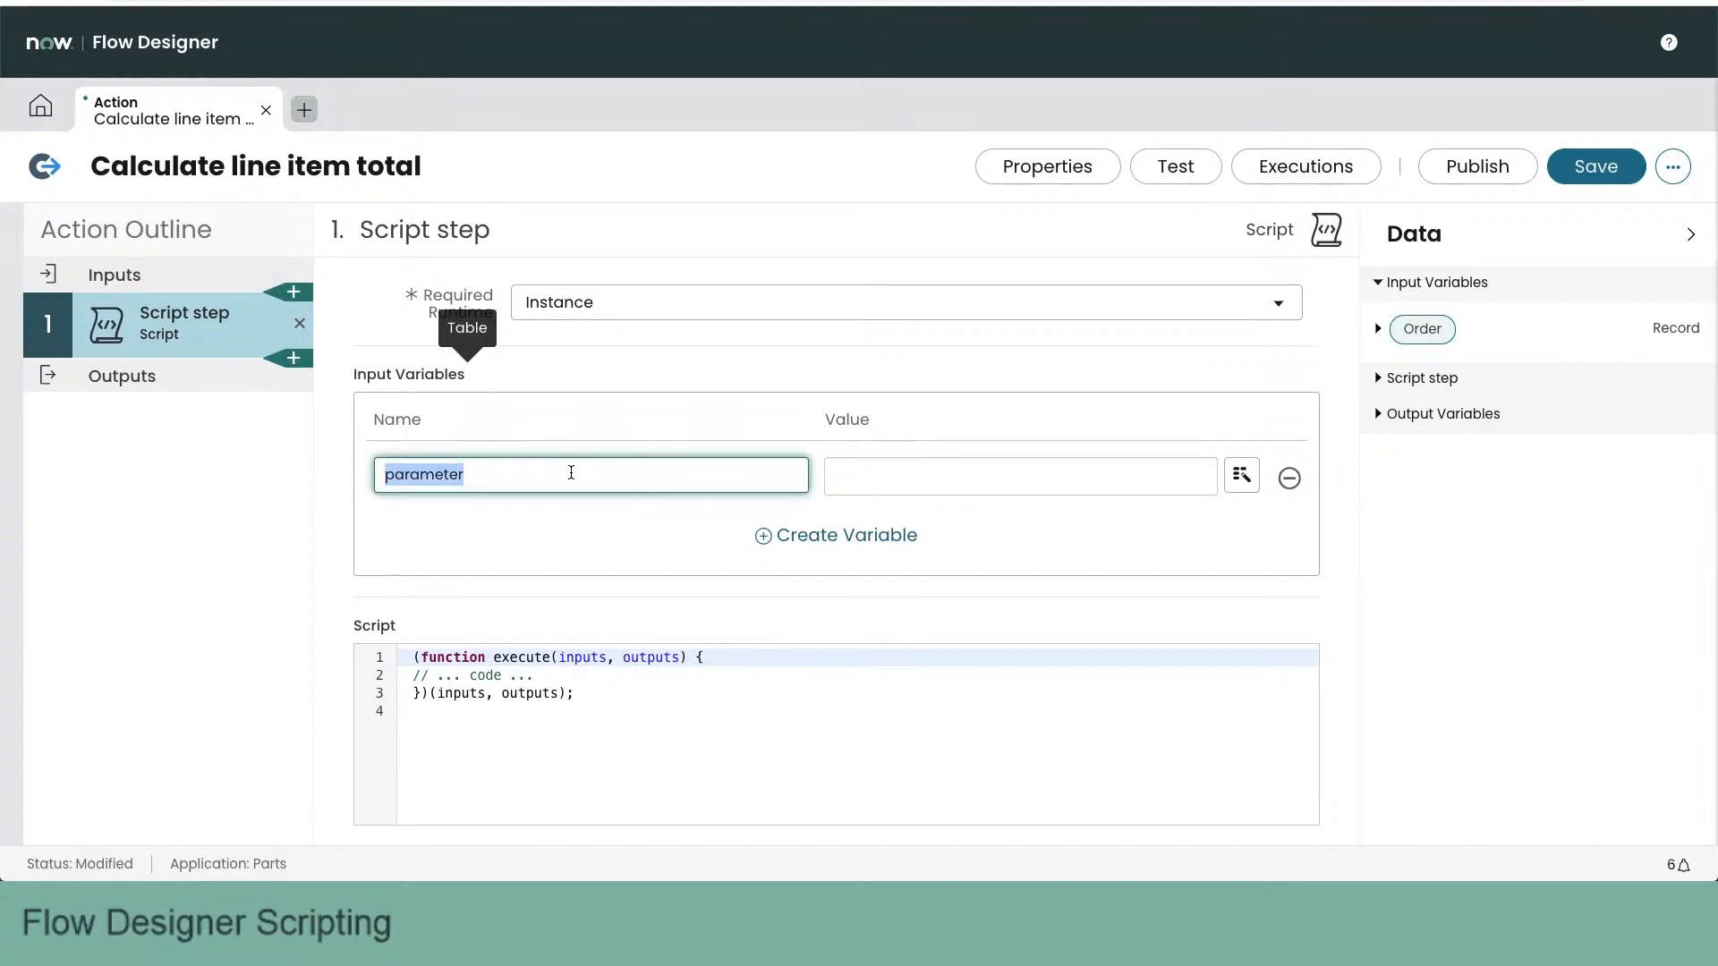
pyautogui.write('orderRec')
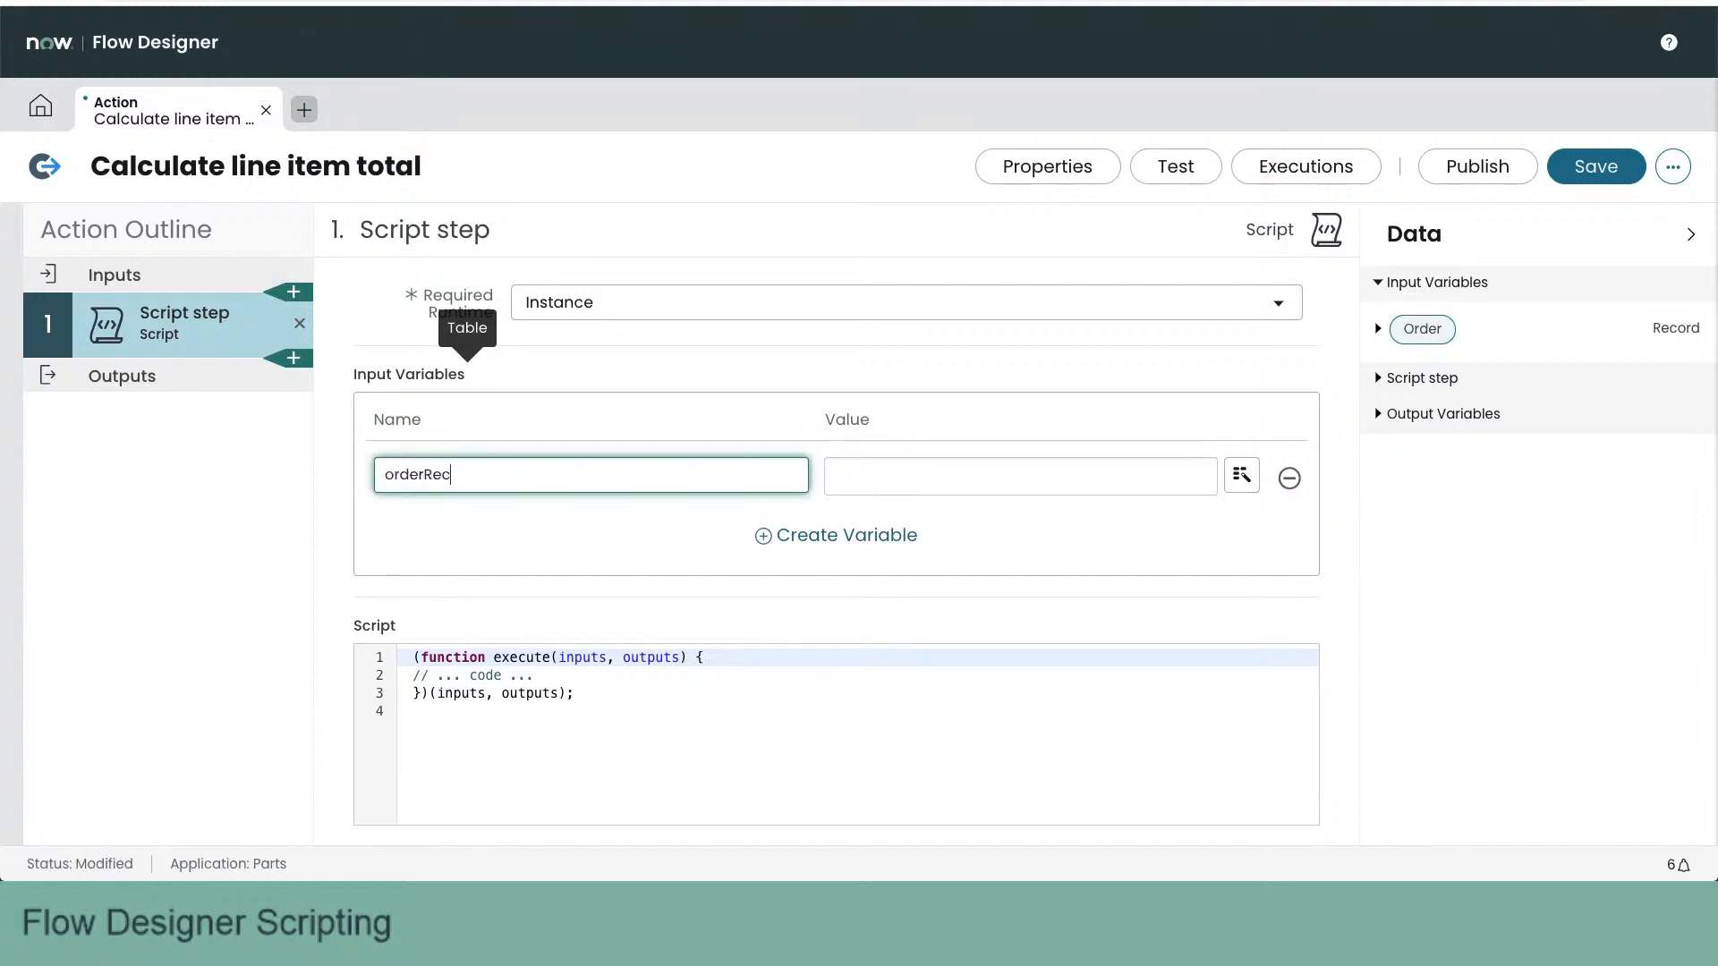
pyautogui.press('Tab')
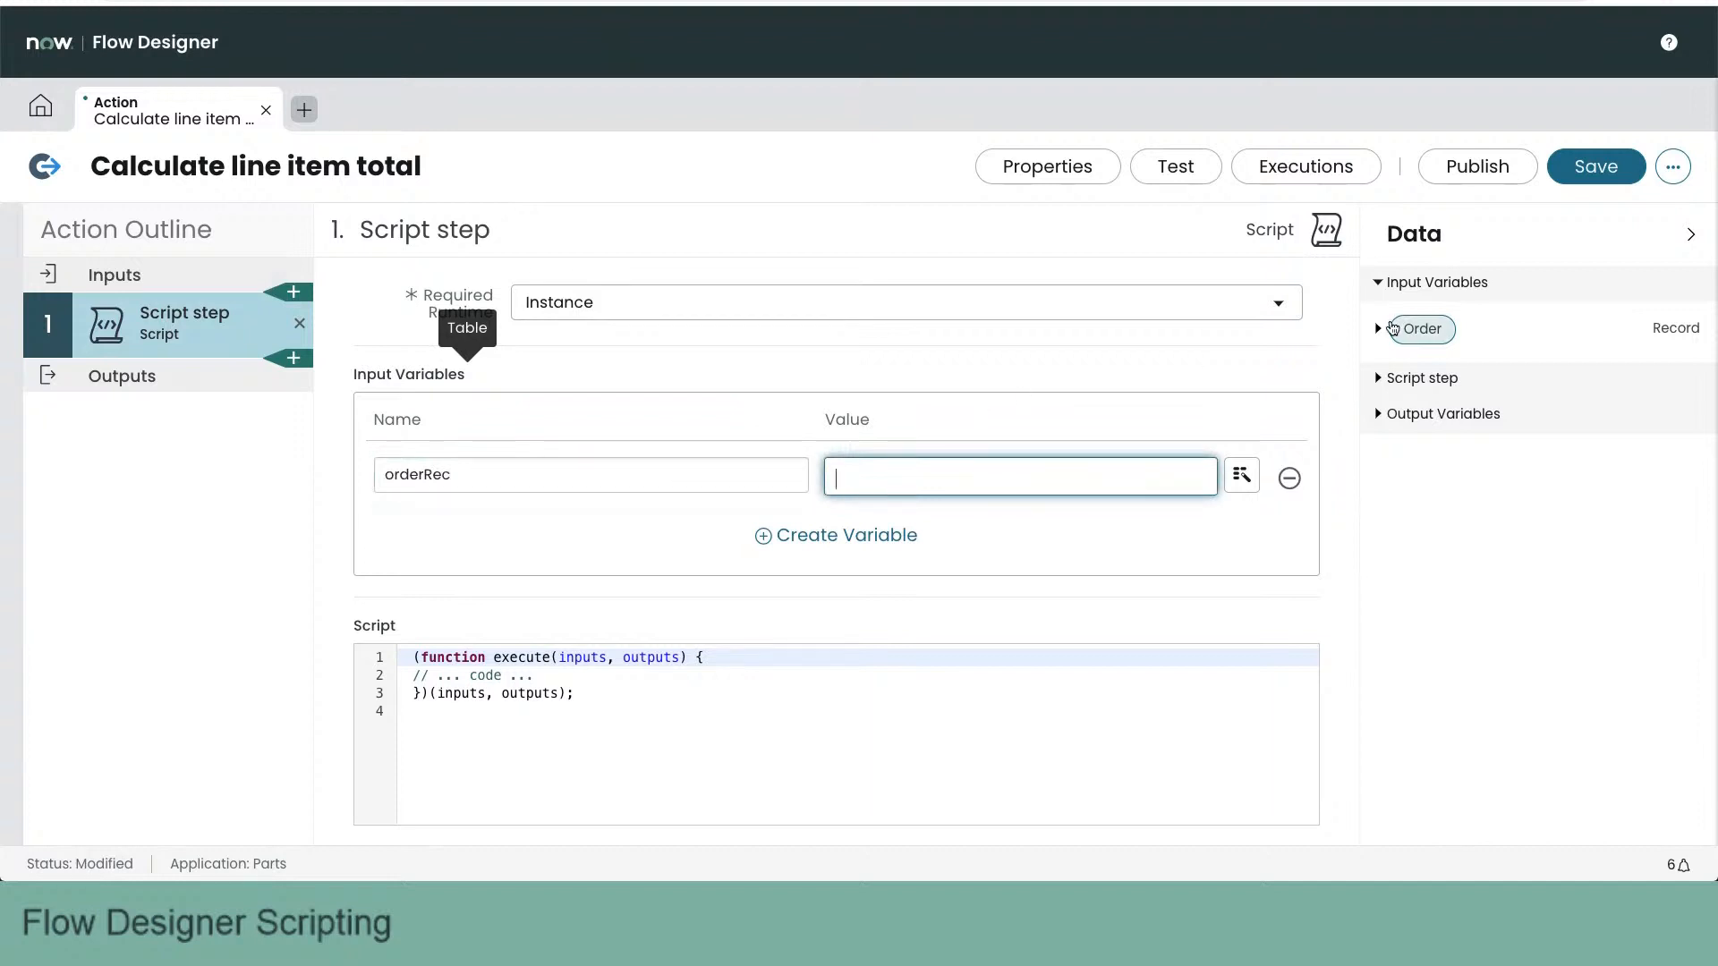
pyautogui.moveTo(1422, 328); pyautogui.dragTo(1054, 480)
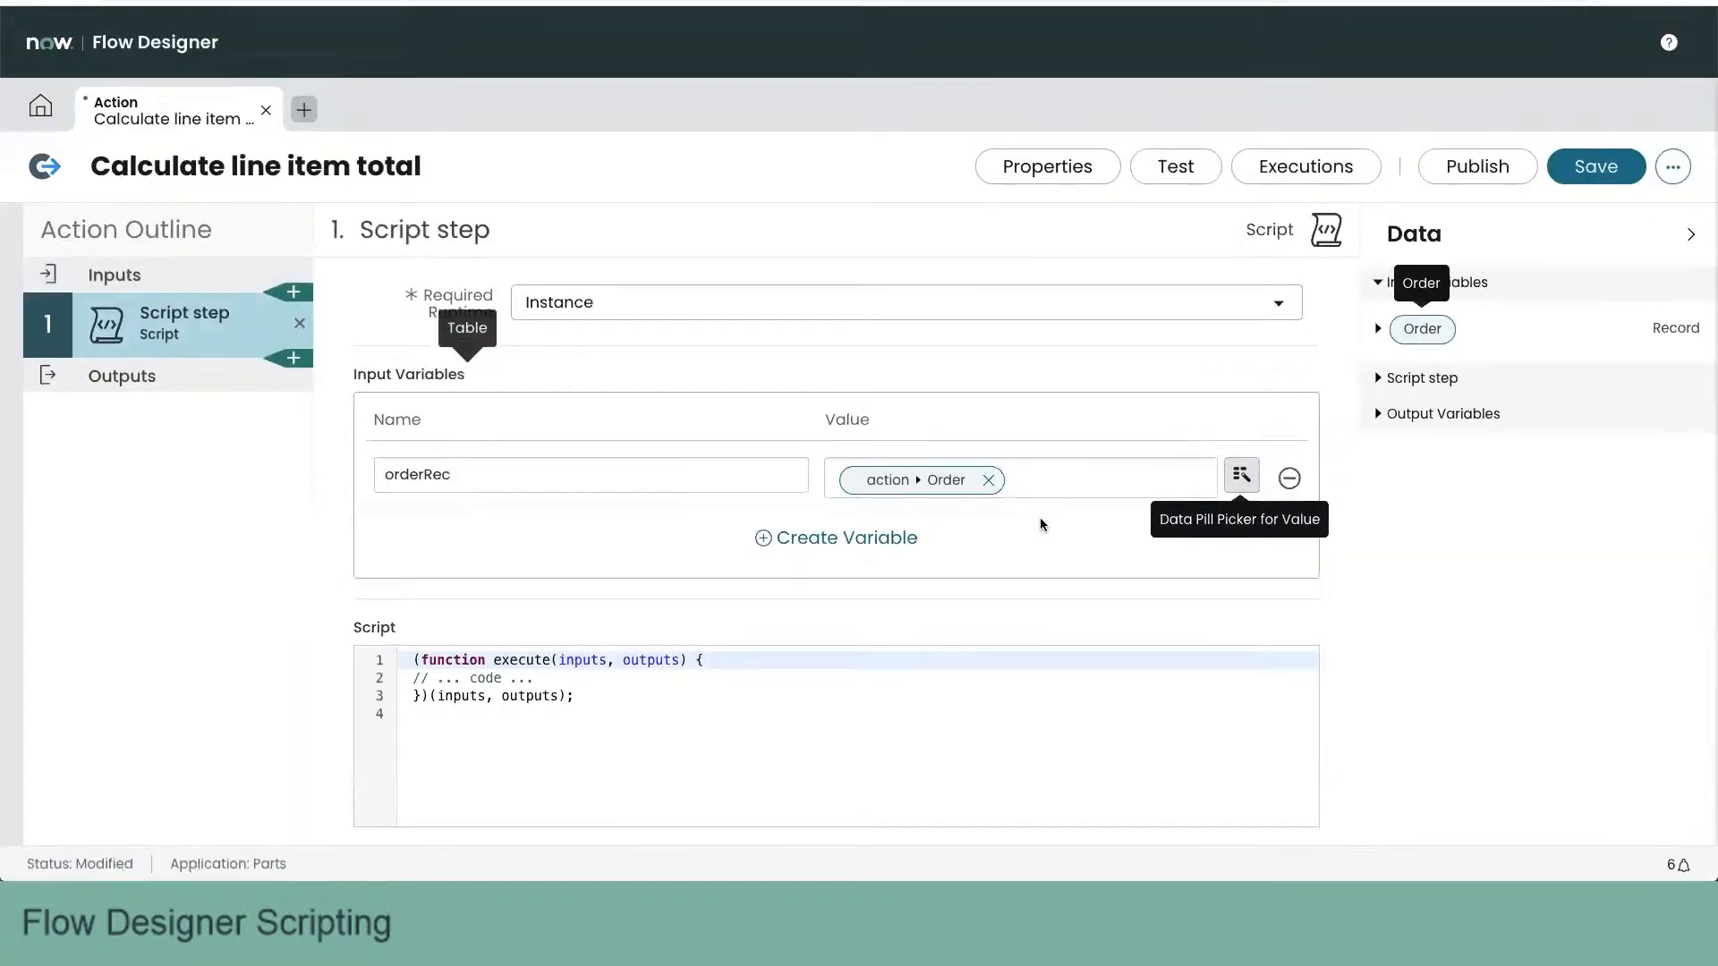
# - Replace the placeholder comment in the script with the line var amount = new global.GlideQuery('x_66238_parts_line')
pyautogui.scroll(-3, 711, 585)
pyautogui.moveTo(534, 518); pyautogui.dragTo(417, 516)
pyautogui.press('BackSpace')
pyautogui.press('Return')
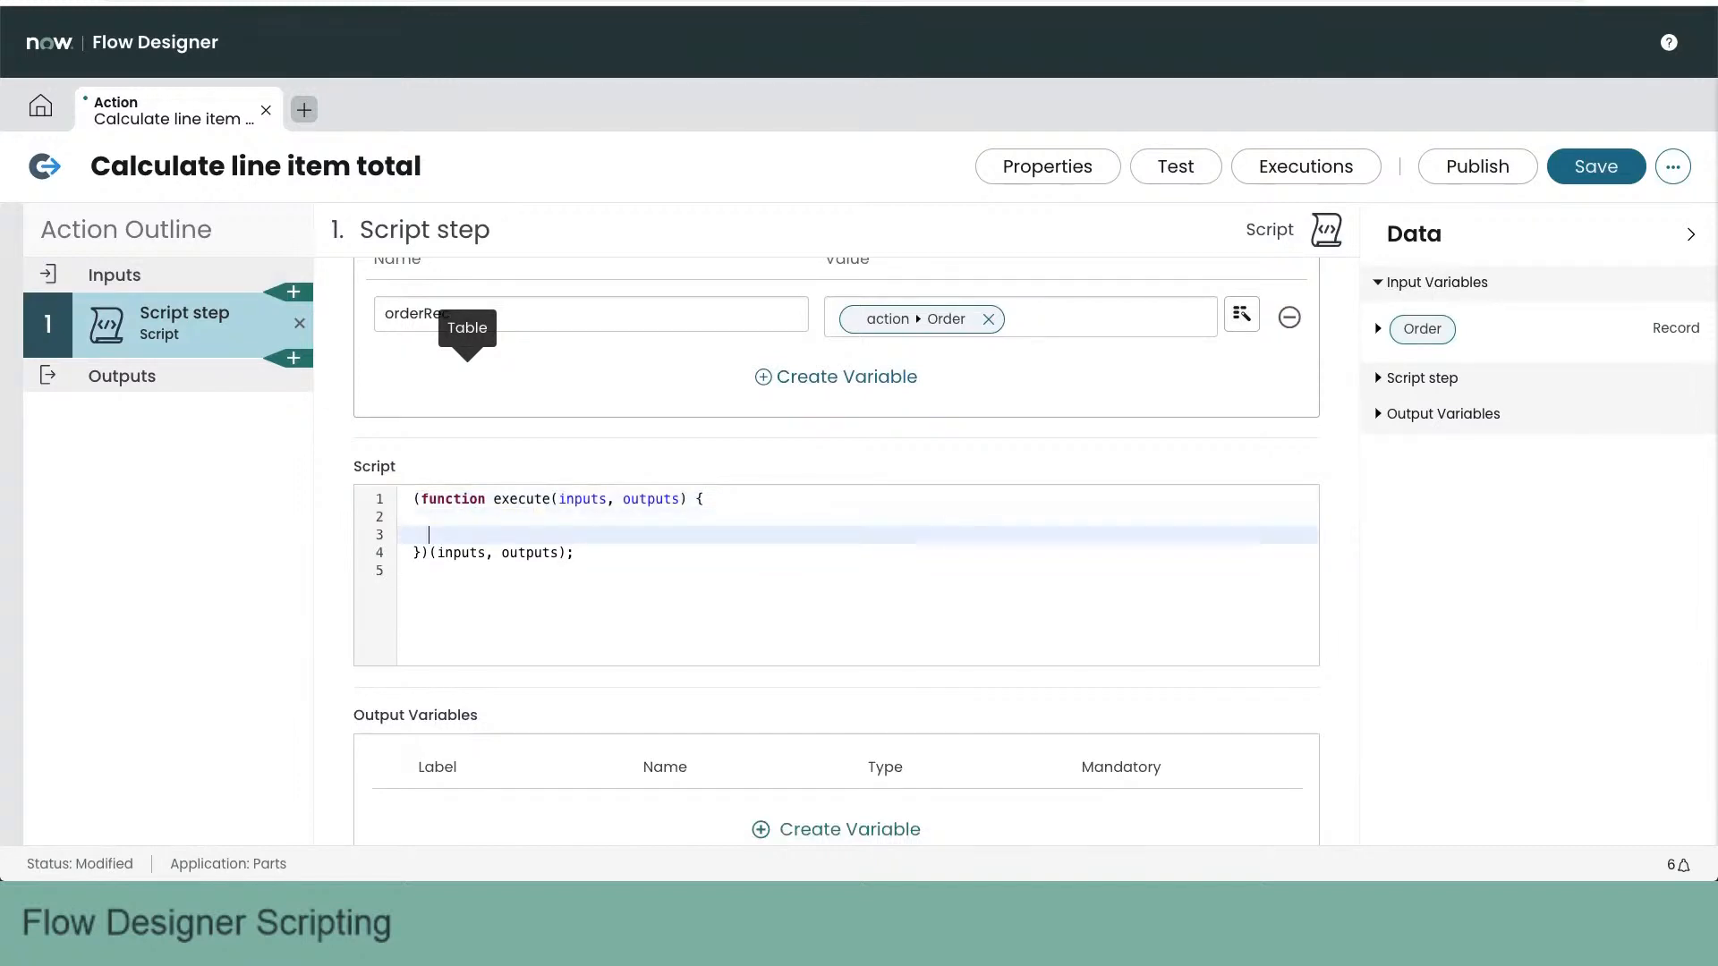
pyautogui.write('var amount ')
pyautogui.write('= ')
pyautogui.write('new global.Glid')
pyautogui.write('eQuerry')
pyautogui.press('BackSpace')
pyautogui.press('BackSpace')
pyautogui.press('BackSpace')
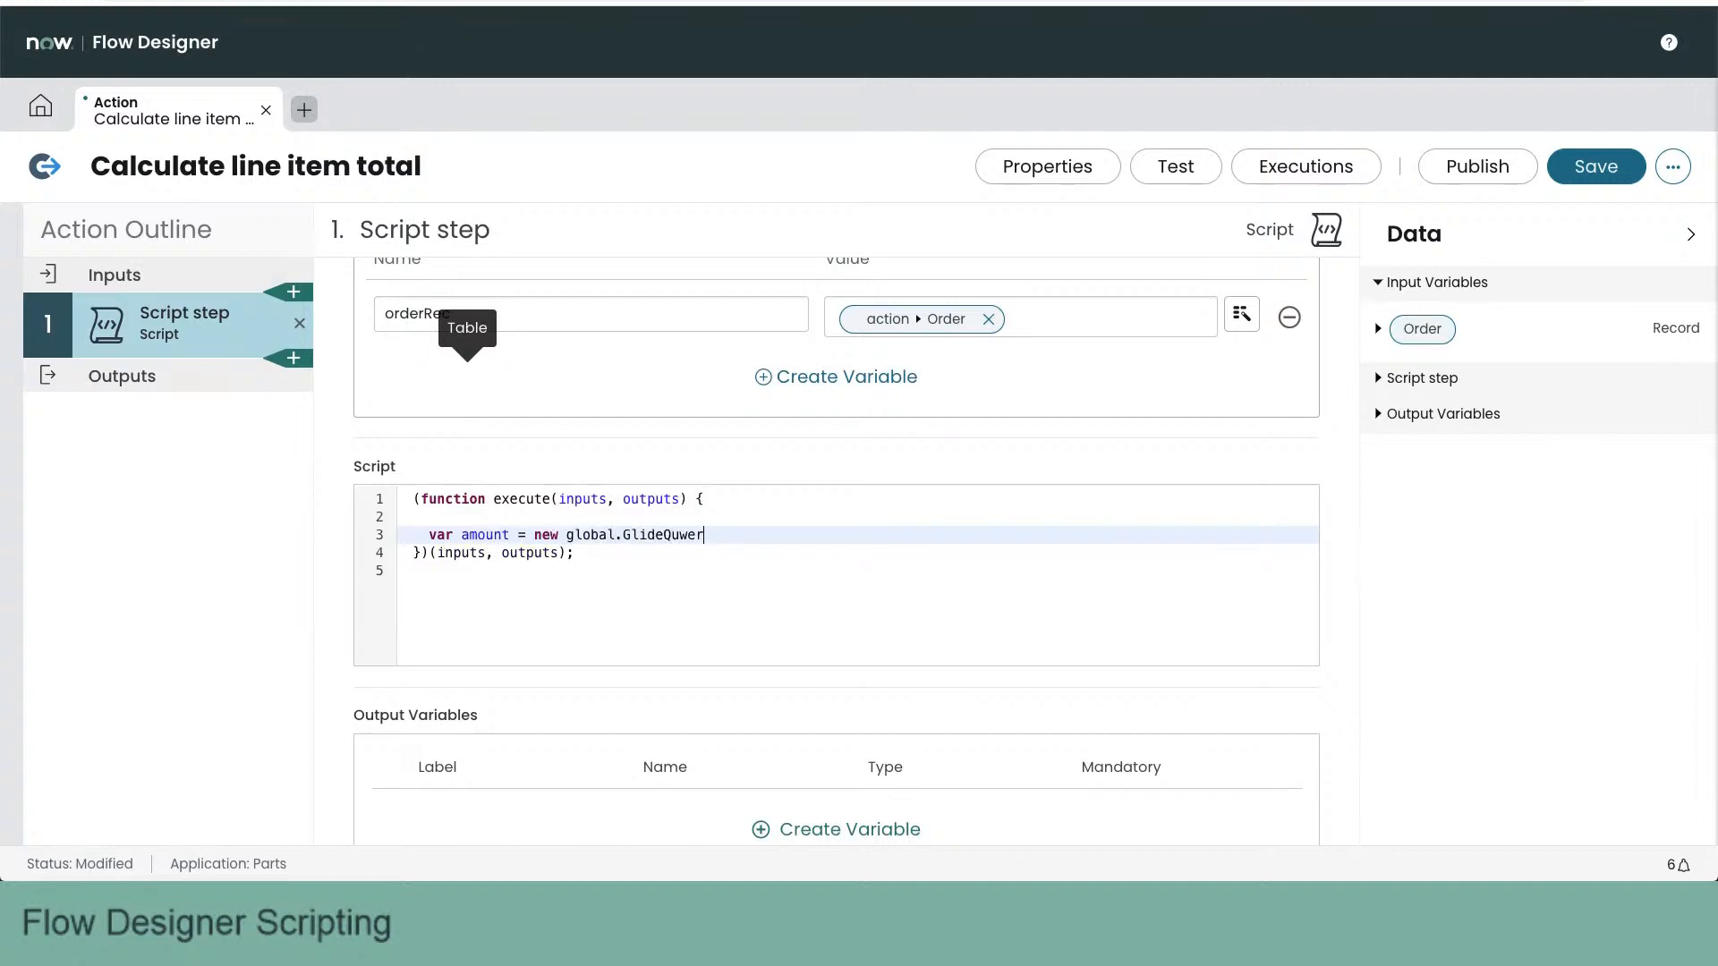
pyautogui.write('ry')
pyautogui.write('(')
pyautogui.write("'x_66")
pyautogui.write('238_part')
pyautogui.write('s_order')
pyautogui.press('BackSpace')
pyautogui.press('BackSpace')
pyautogui.press('BackSpace')
pyautogui.press('BackSpace')
pyautogui.press('BackSpace')
pyautogui.write("line')")
pyautogui.press('Return')
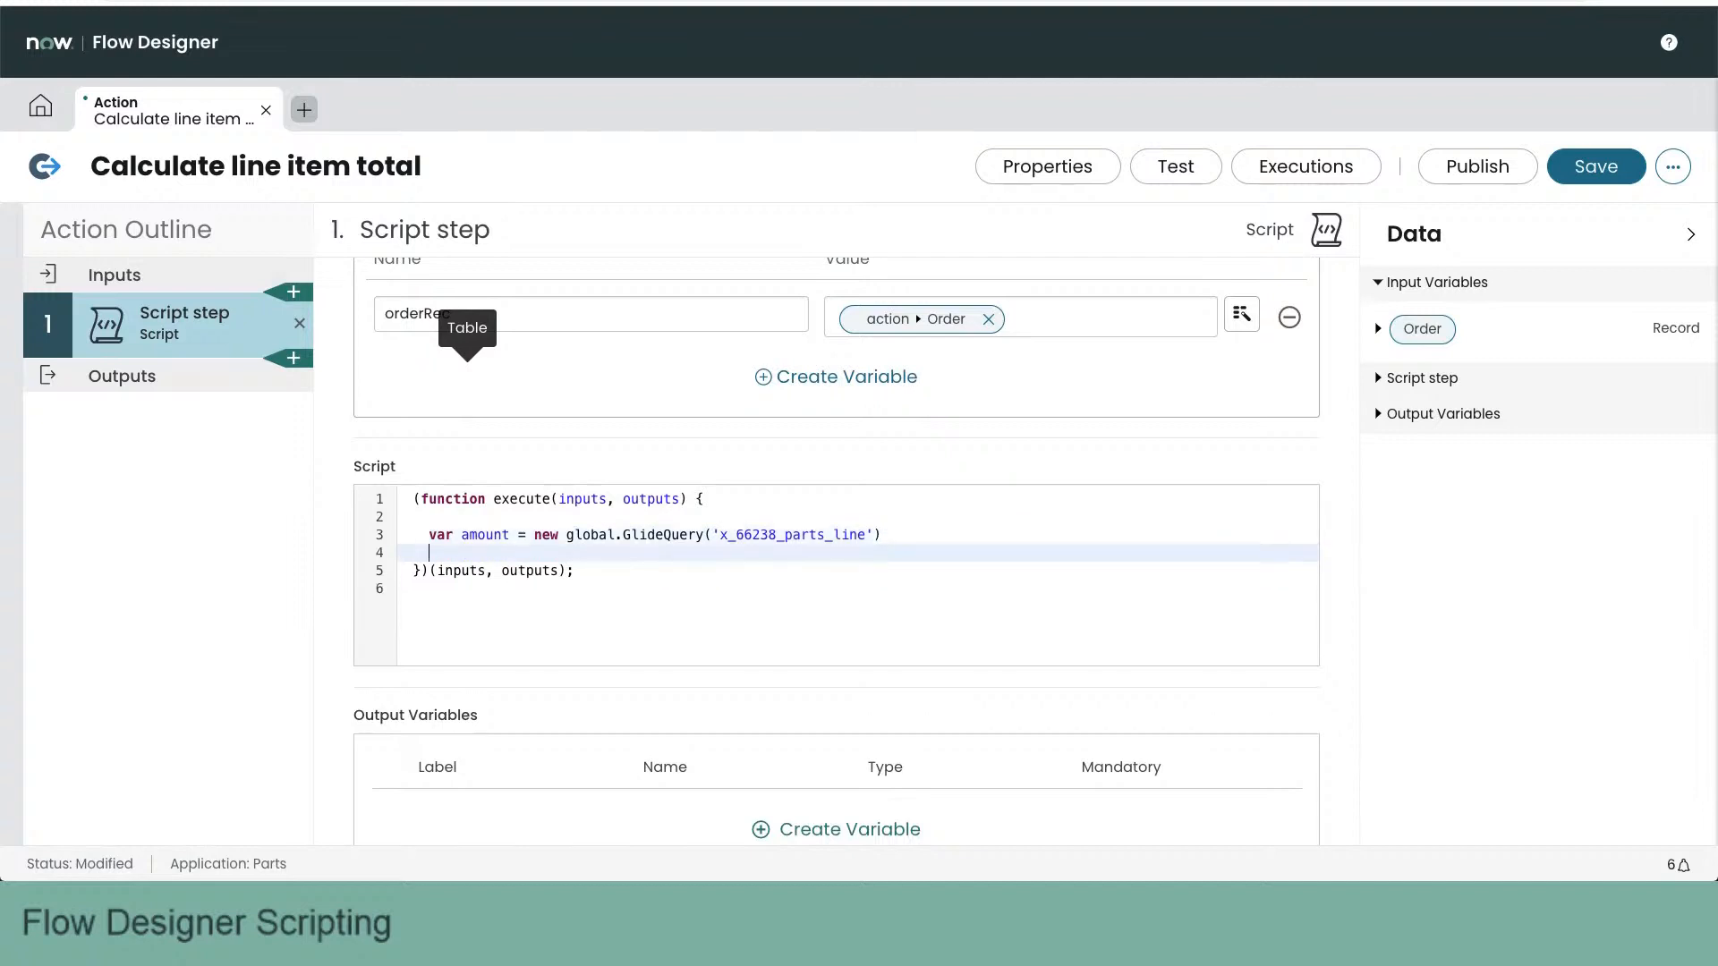
# - Filter the query by order by adding the line .where('order', inputs.orderRec.sys_id)
pyautogui.write('.where')
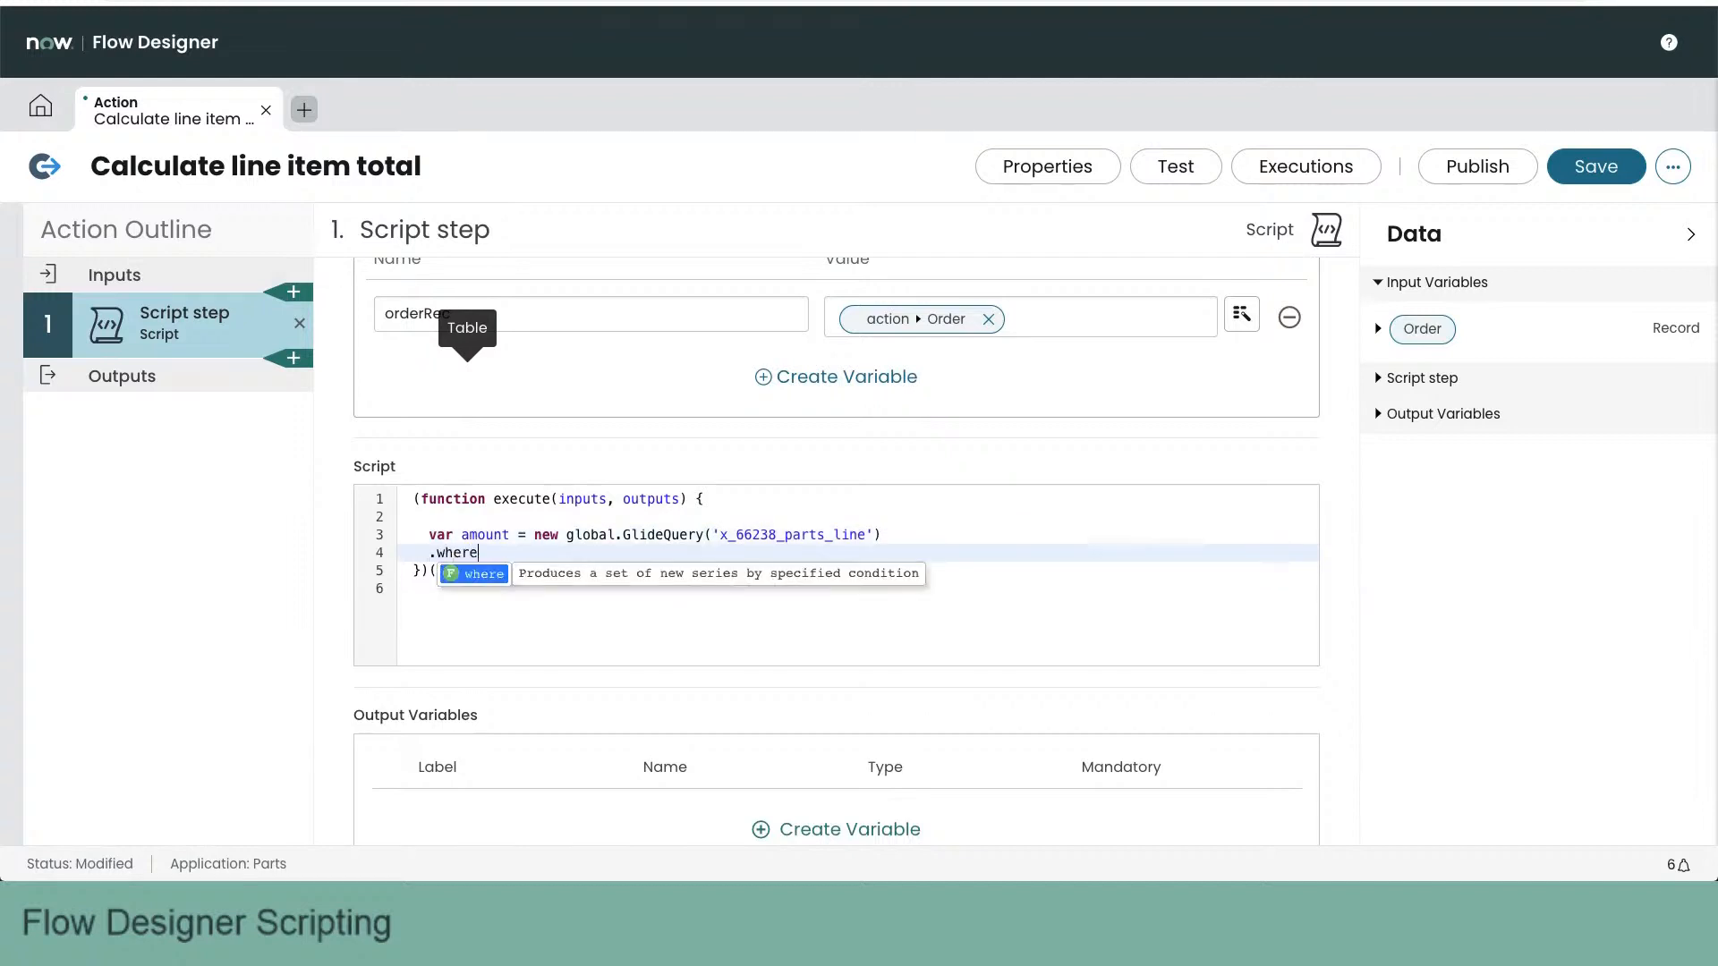
pyautogui.write("('order', inputs.orderRec.sys_id)")
pyautogui.press('Return')
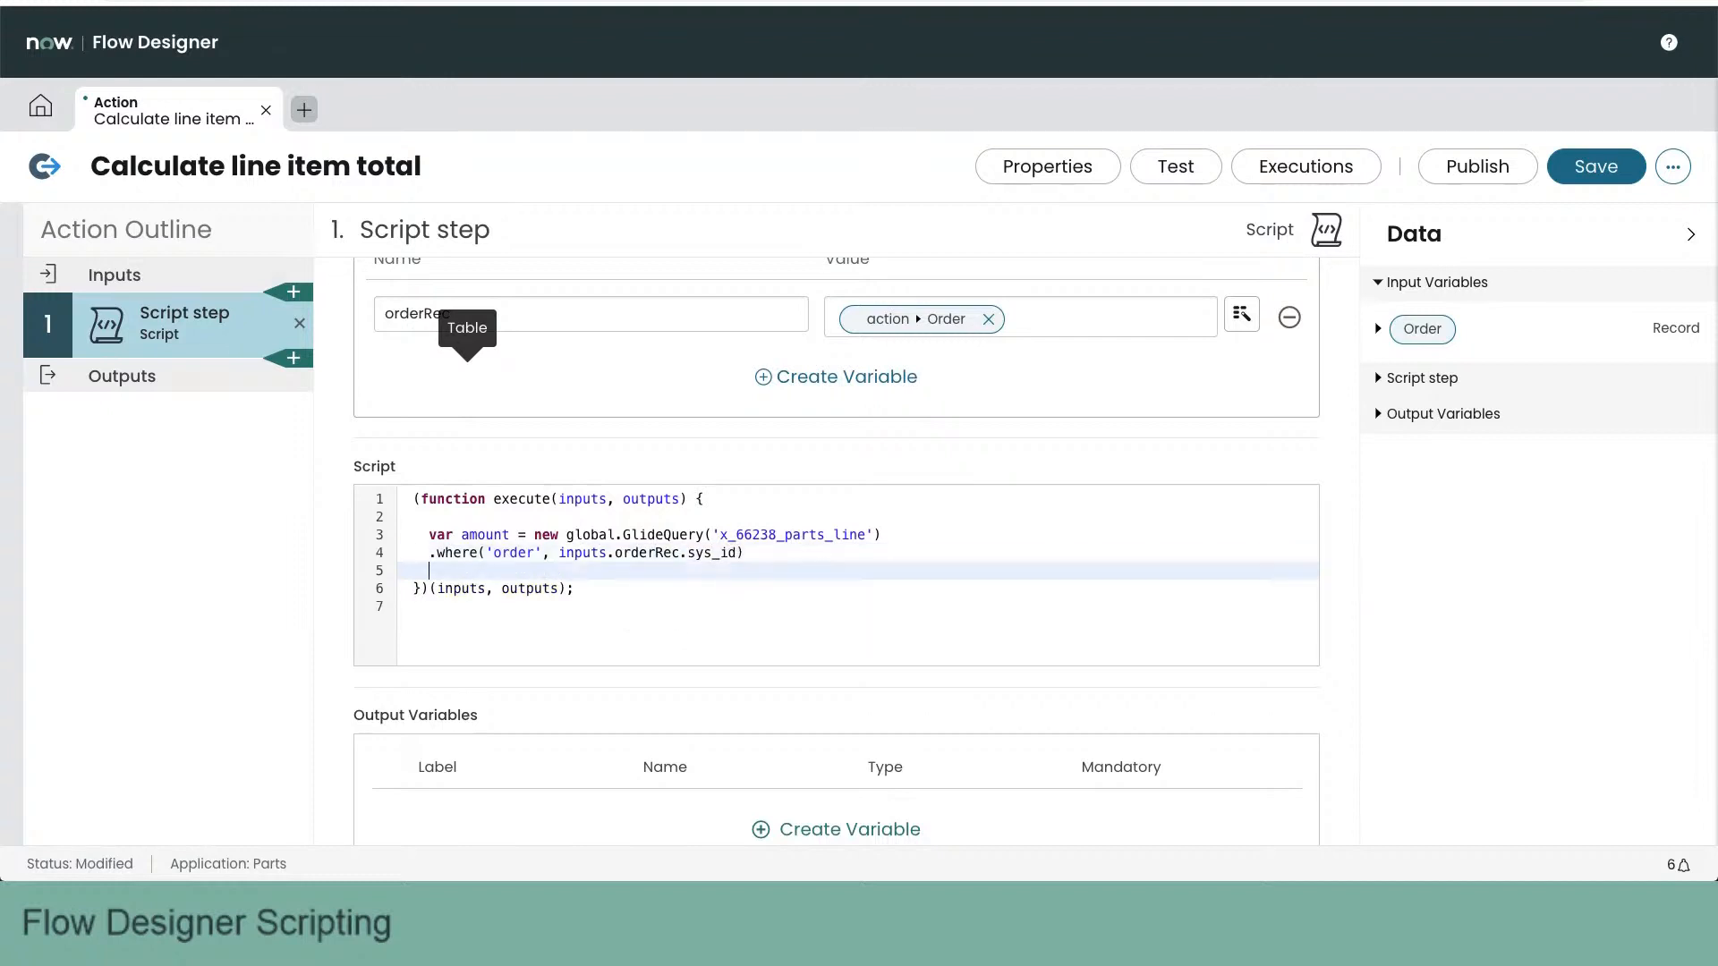
# - Complete the query with .sum('amount') and .orElse(0); on separate lines to total the amounts with a fallback of 0
pyautogui.write('.')
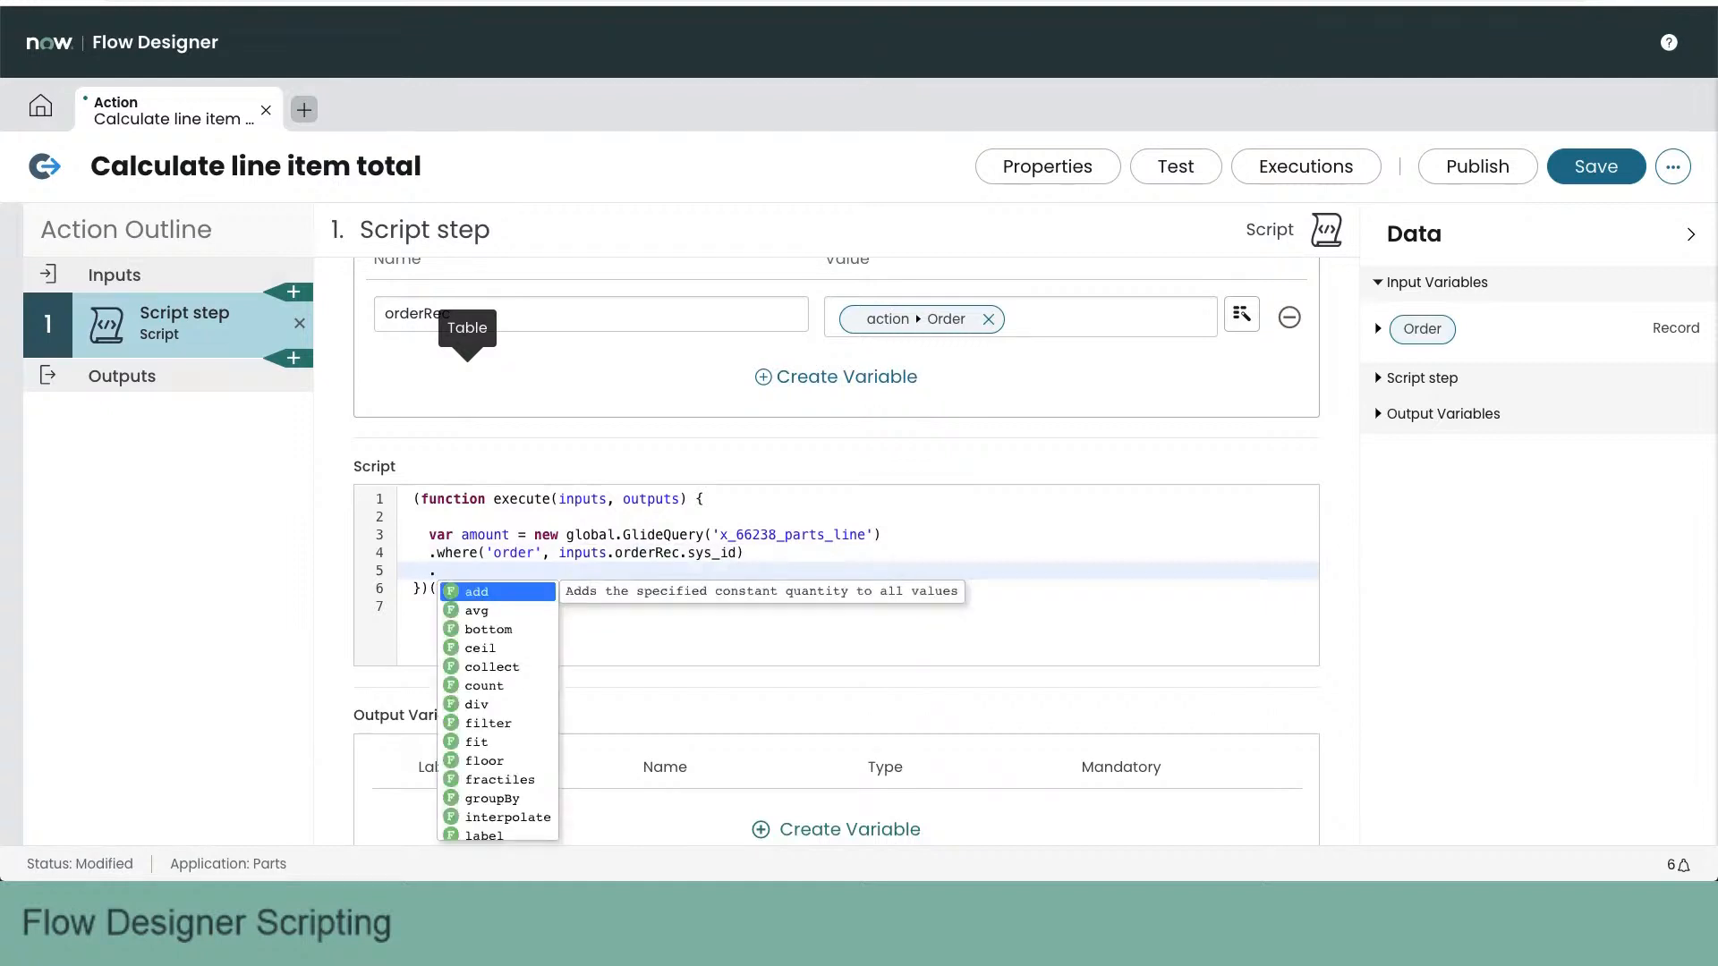
pyautogui.write('sum')
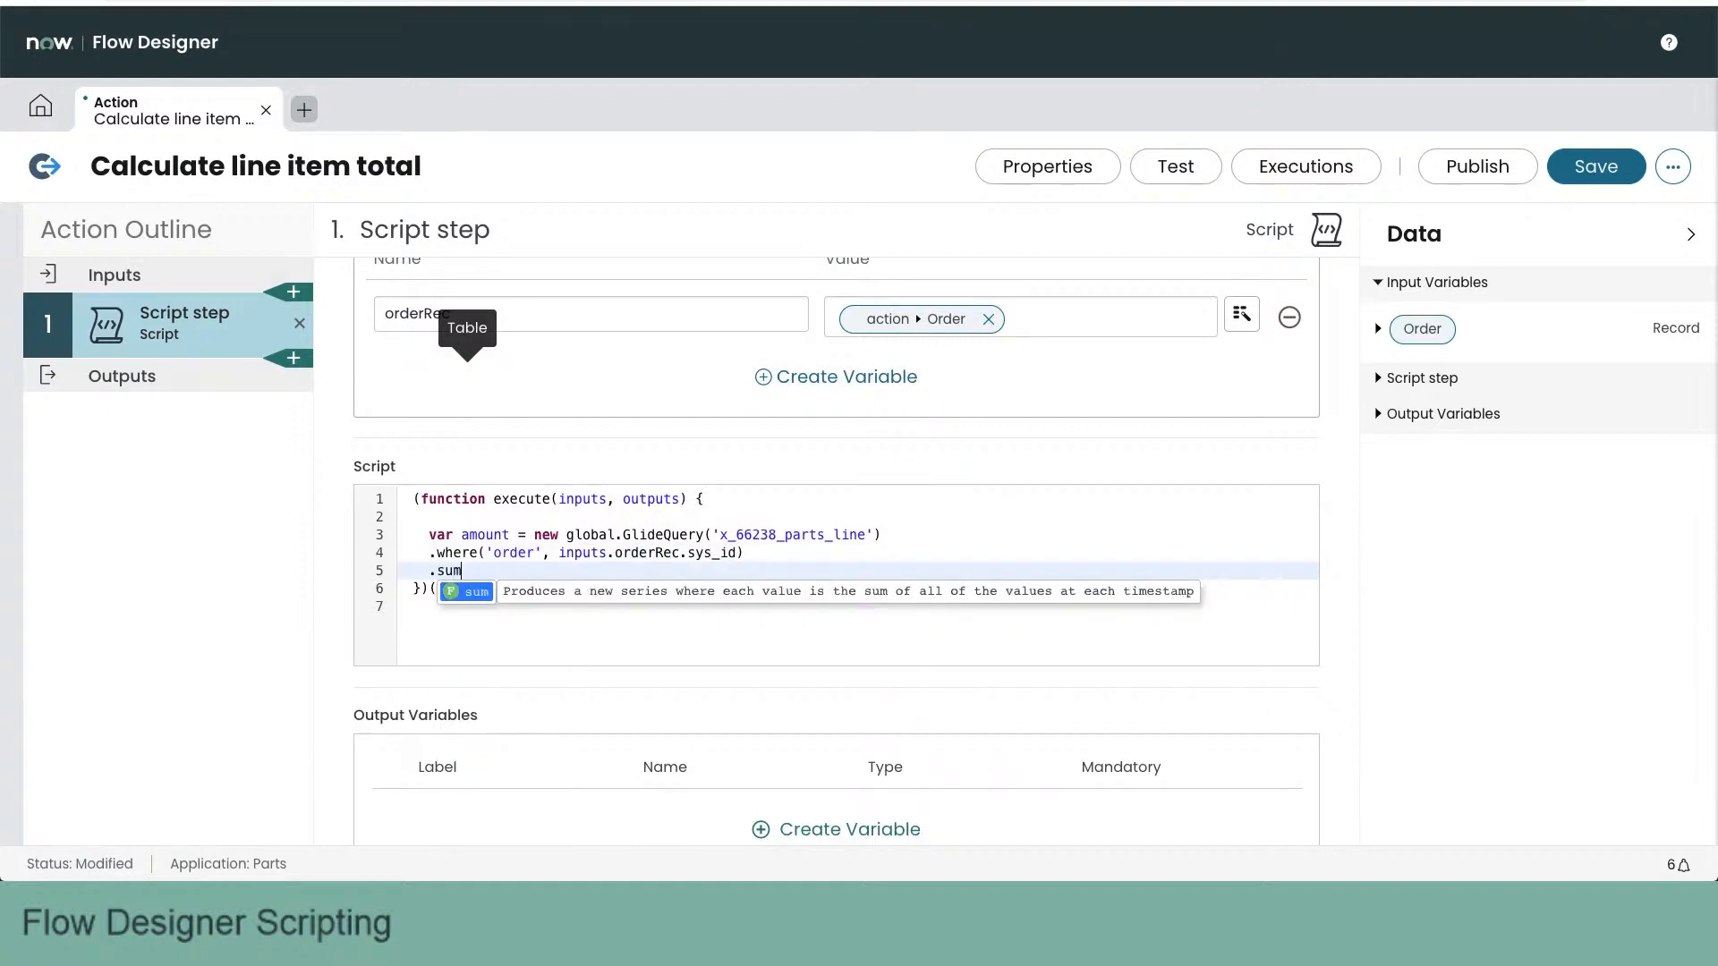
pyautogui.write("('amount")
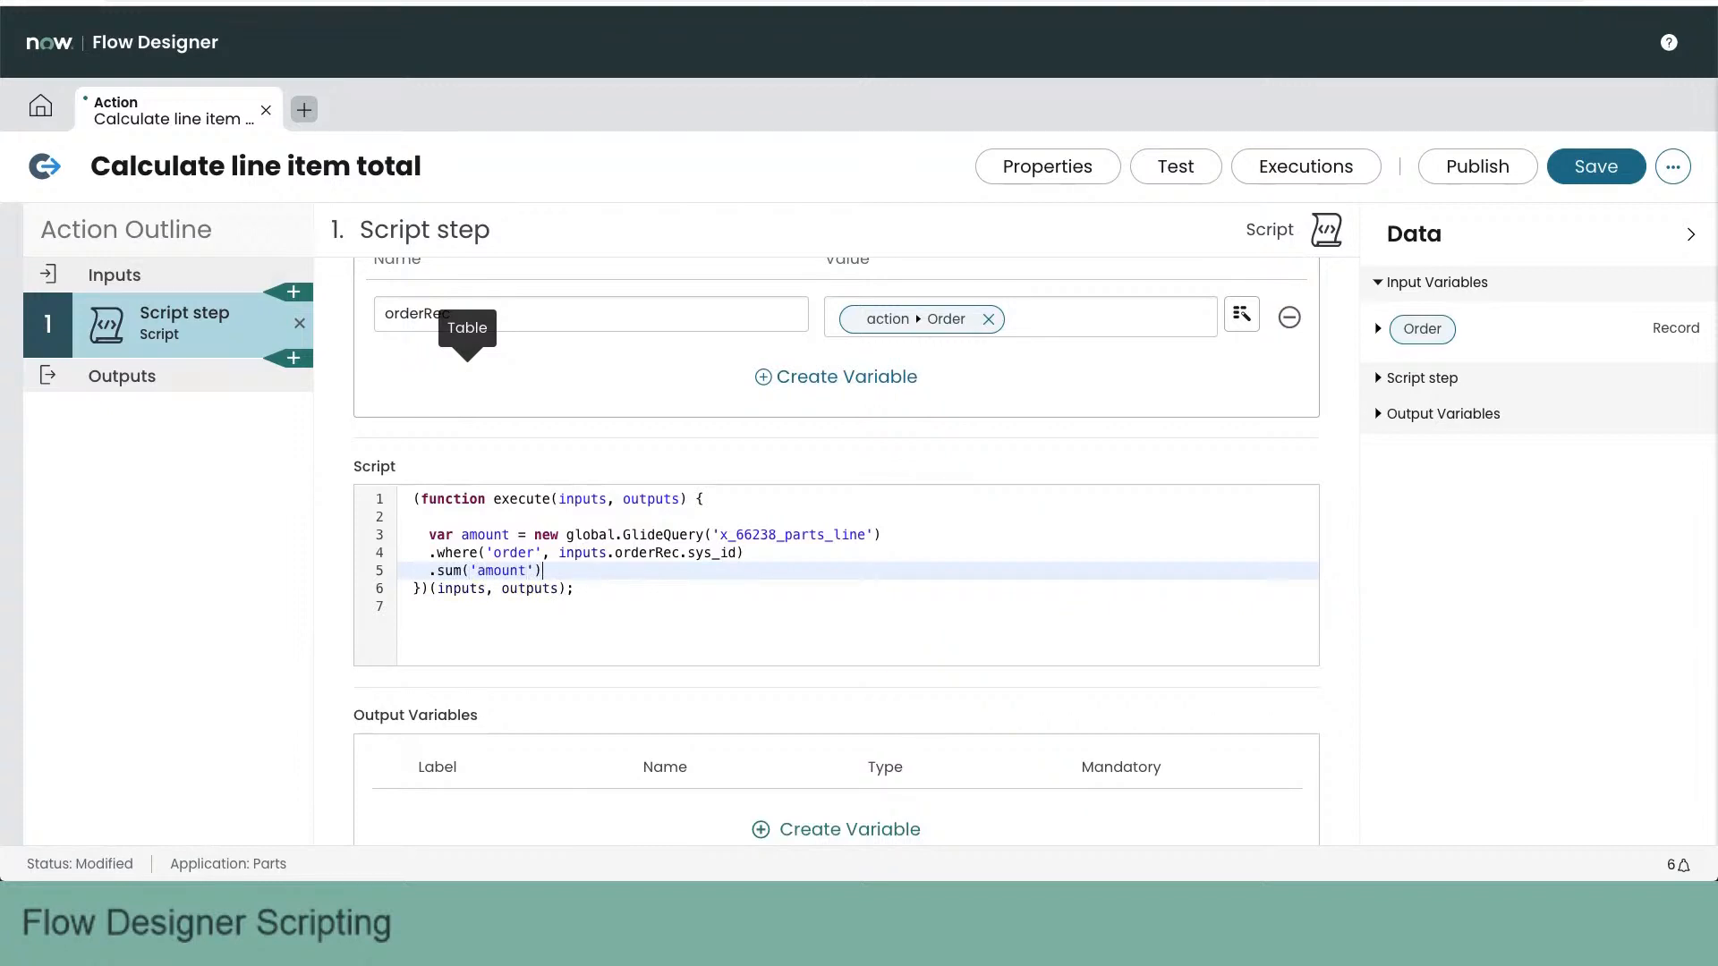
pyautogui.press('Return')
pyautogui.write('else')
pyautogui.press('BackSpace')
pyautogui.press('BackSpace')
pyautogui.press('BackSpace')
pyautogui.press('BackSpace')
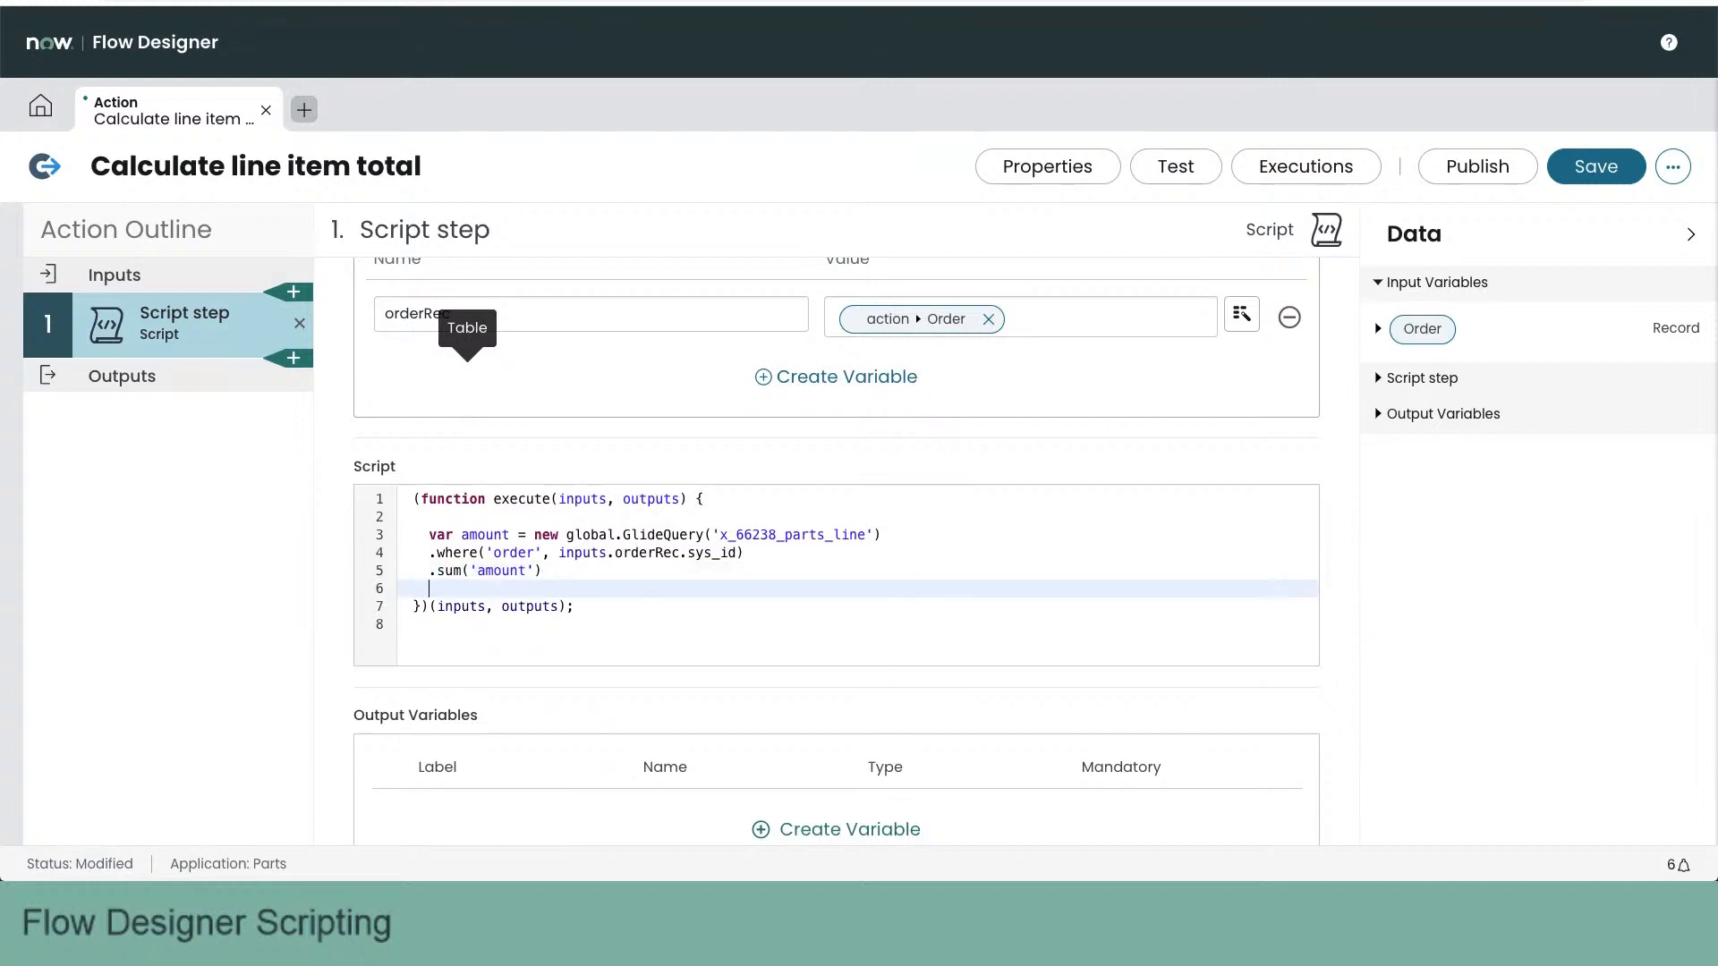
pyautogui.write('.orElse(0);')
pyautogui.press('Return')
pyautogui.press('Return')
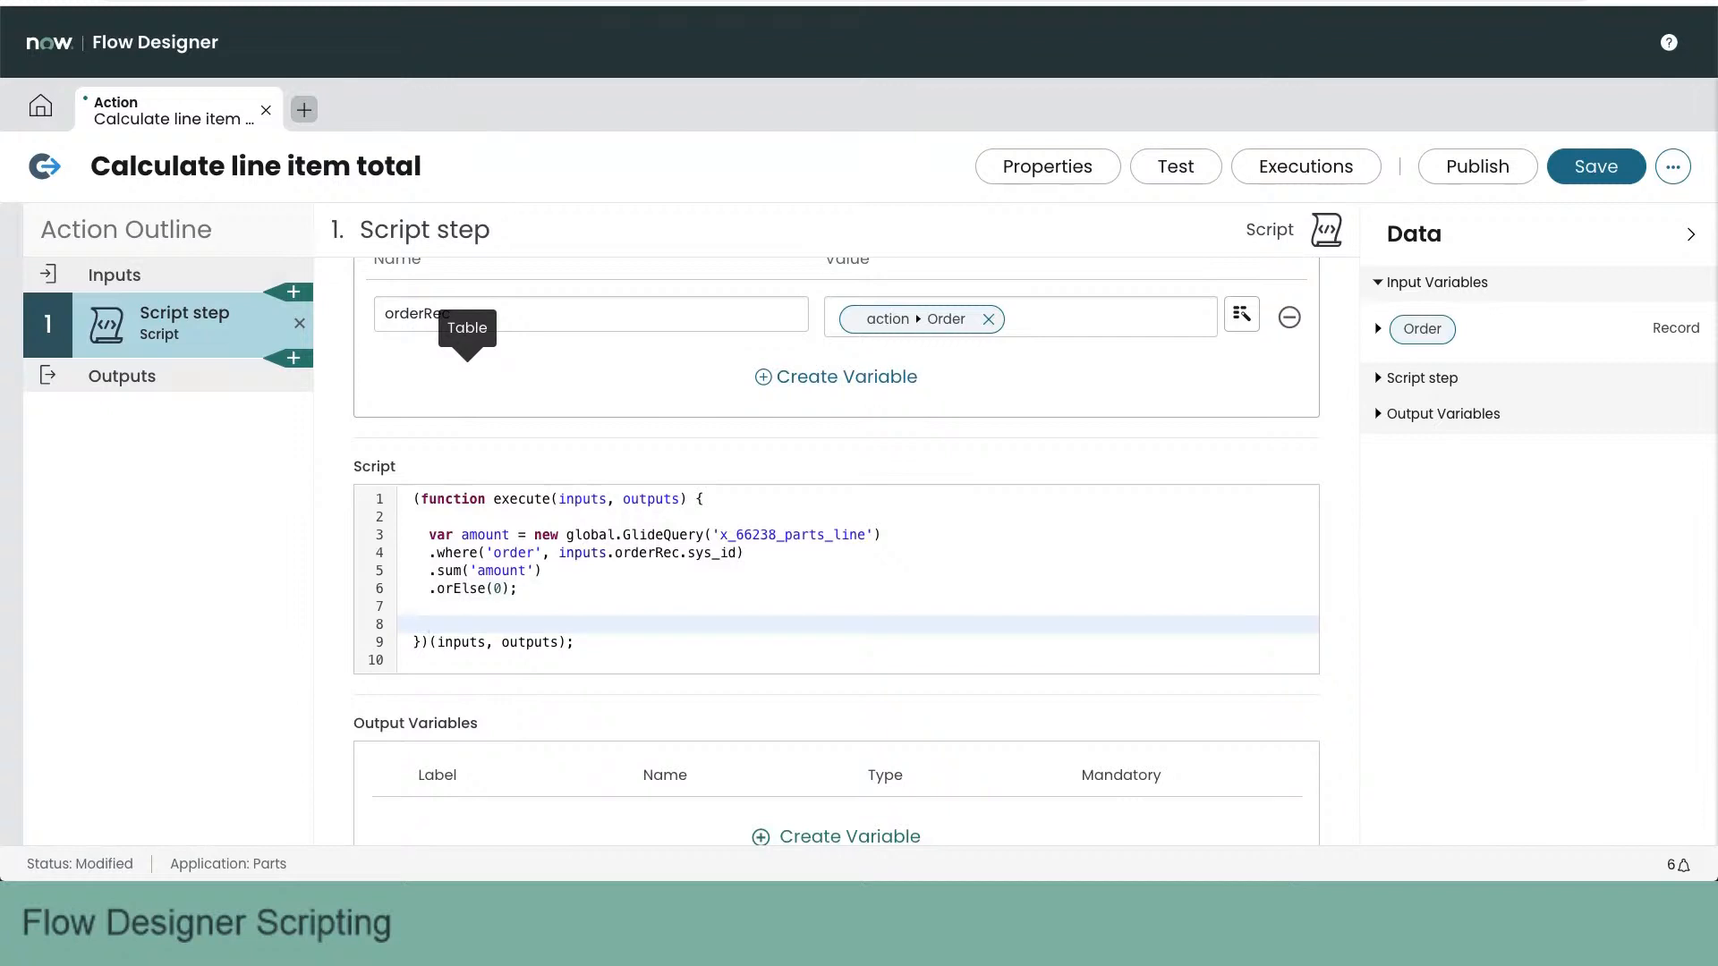
# - Add the script line ouputs.amount = amount; below the query
pyautogui.write('ouputs.amount = amount;')
pyautogui.press('Return')
# - Create a script output variable labelled amount with the type Floating Point Number
pyautogui.scroll(-1, 578, 587)
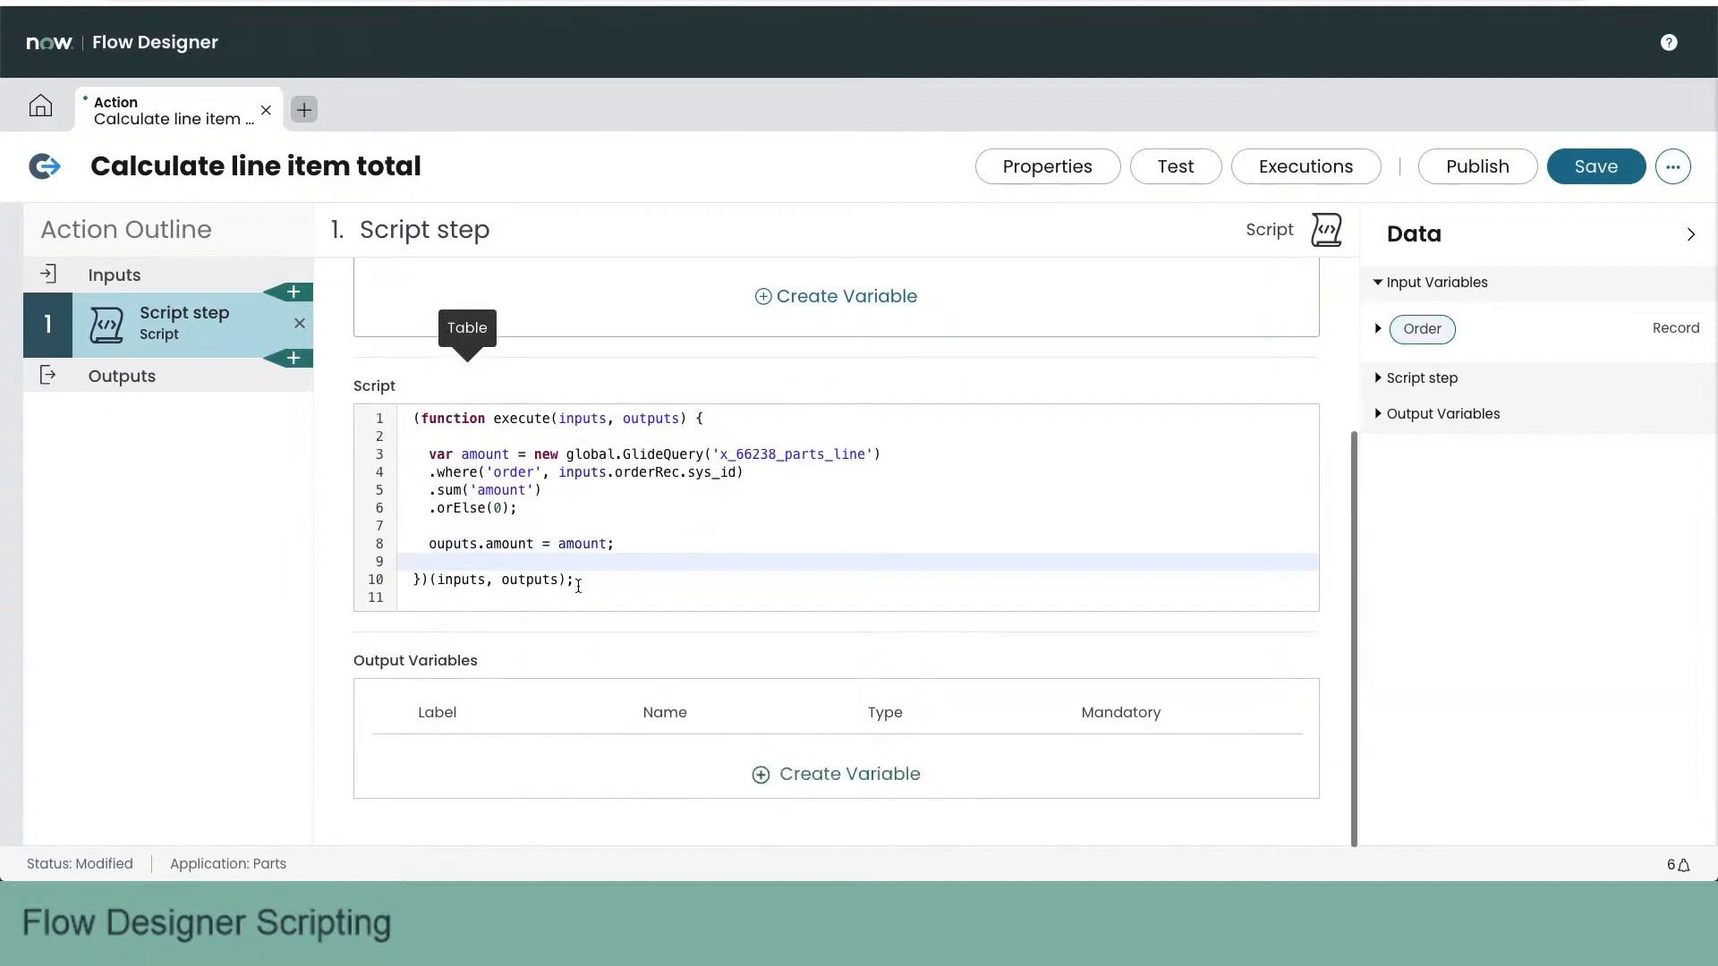
pyautogui.click(760, 777)
pyautogui.doubleClick(514, 782)
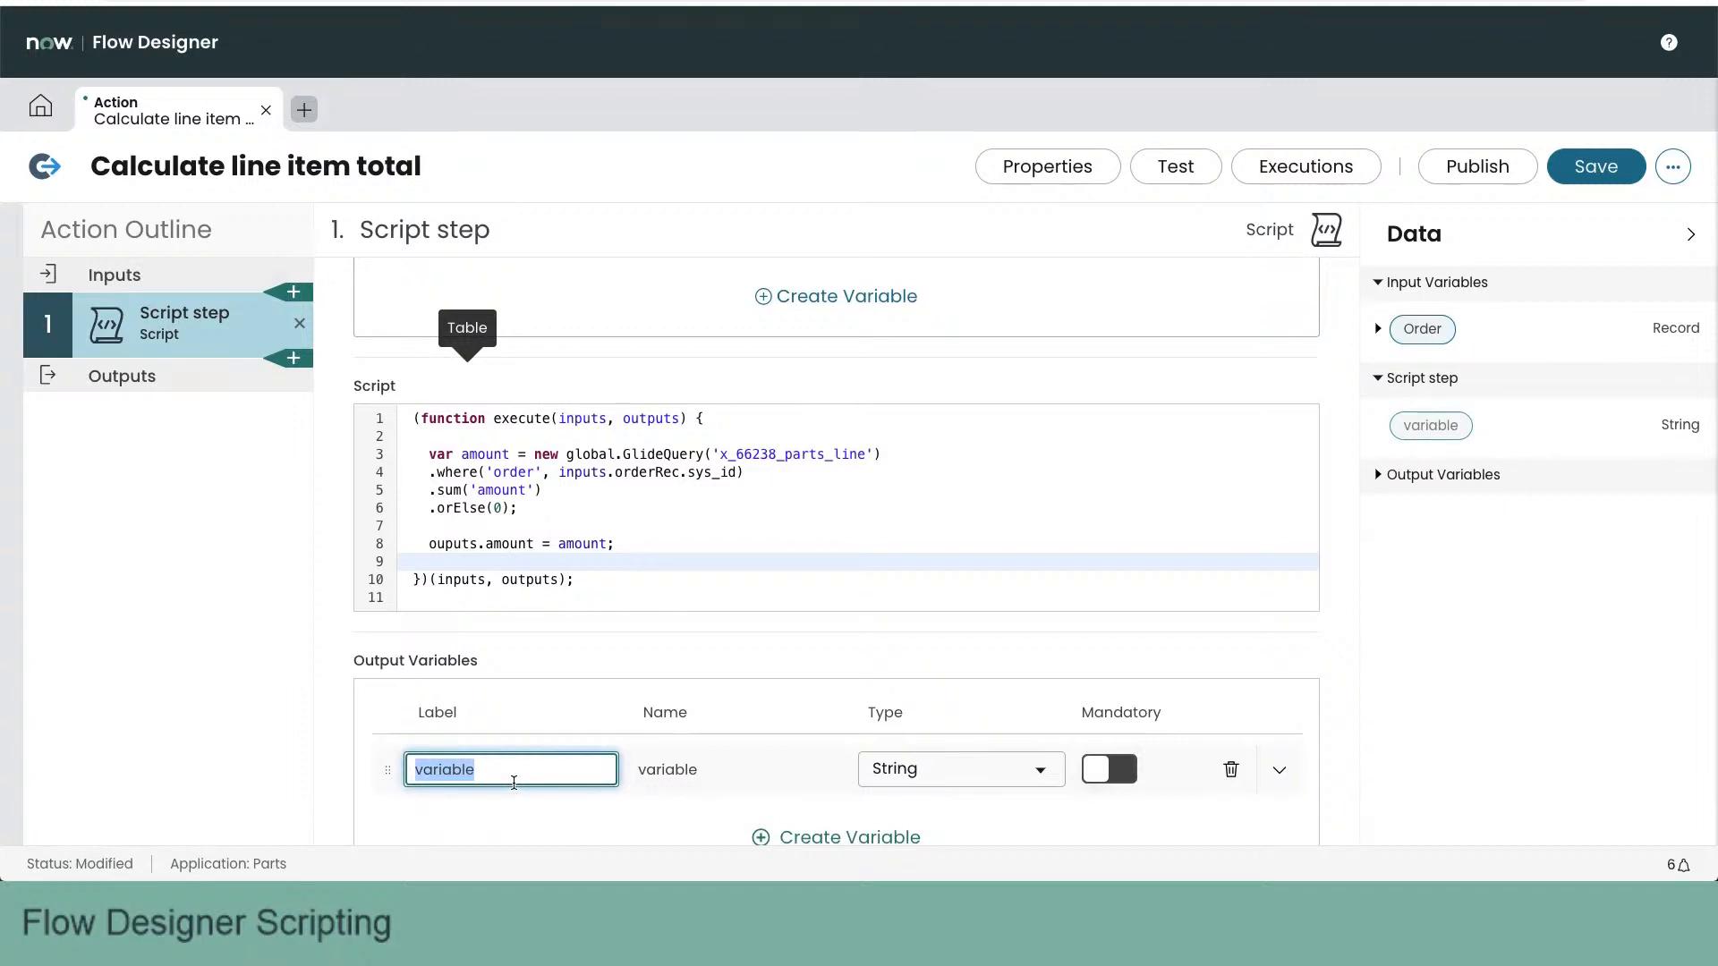
pyautogui.write('amount')
pyautogui.moveTo(425, 542); pyautogui.dragTo(566, 555)
pyautogui.click(483, 771)
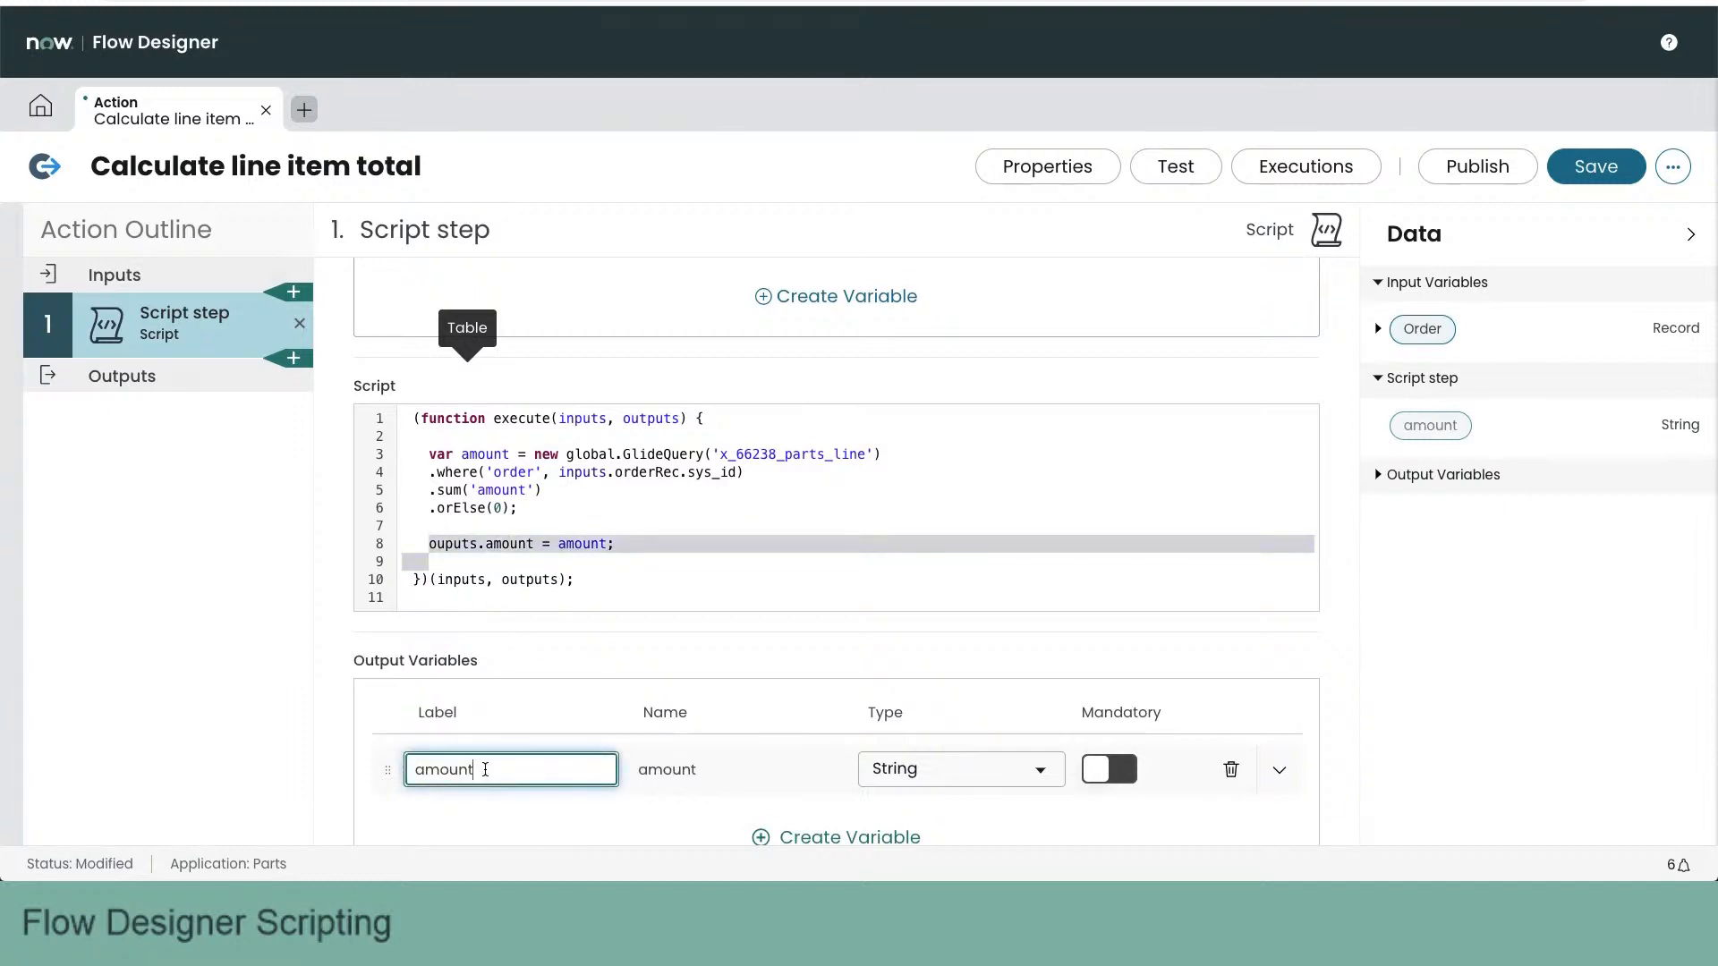
pyautogui.click(944, 771)
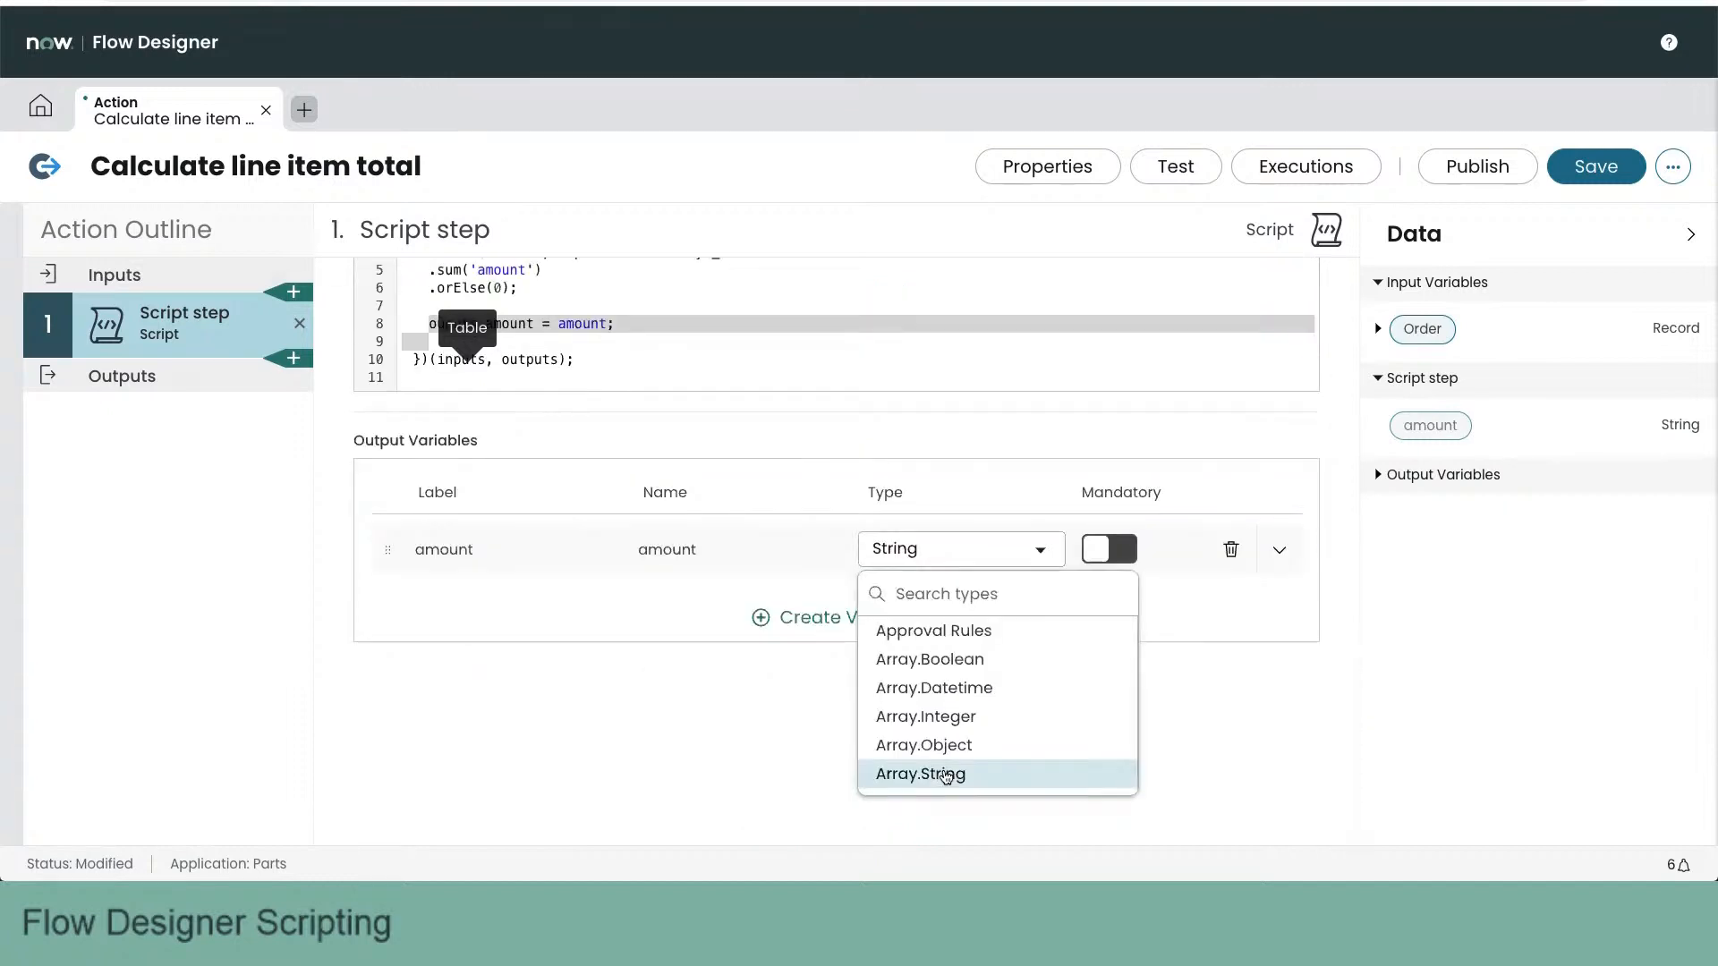
pyautogui.write('floa')
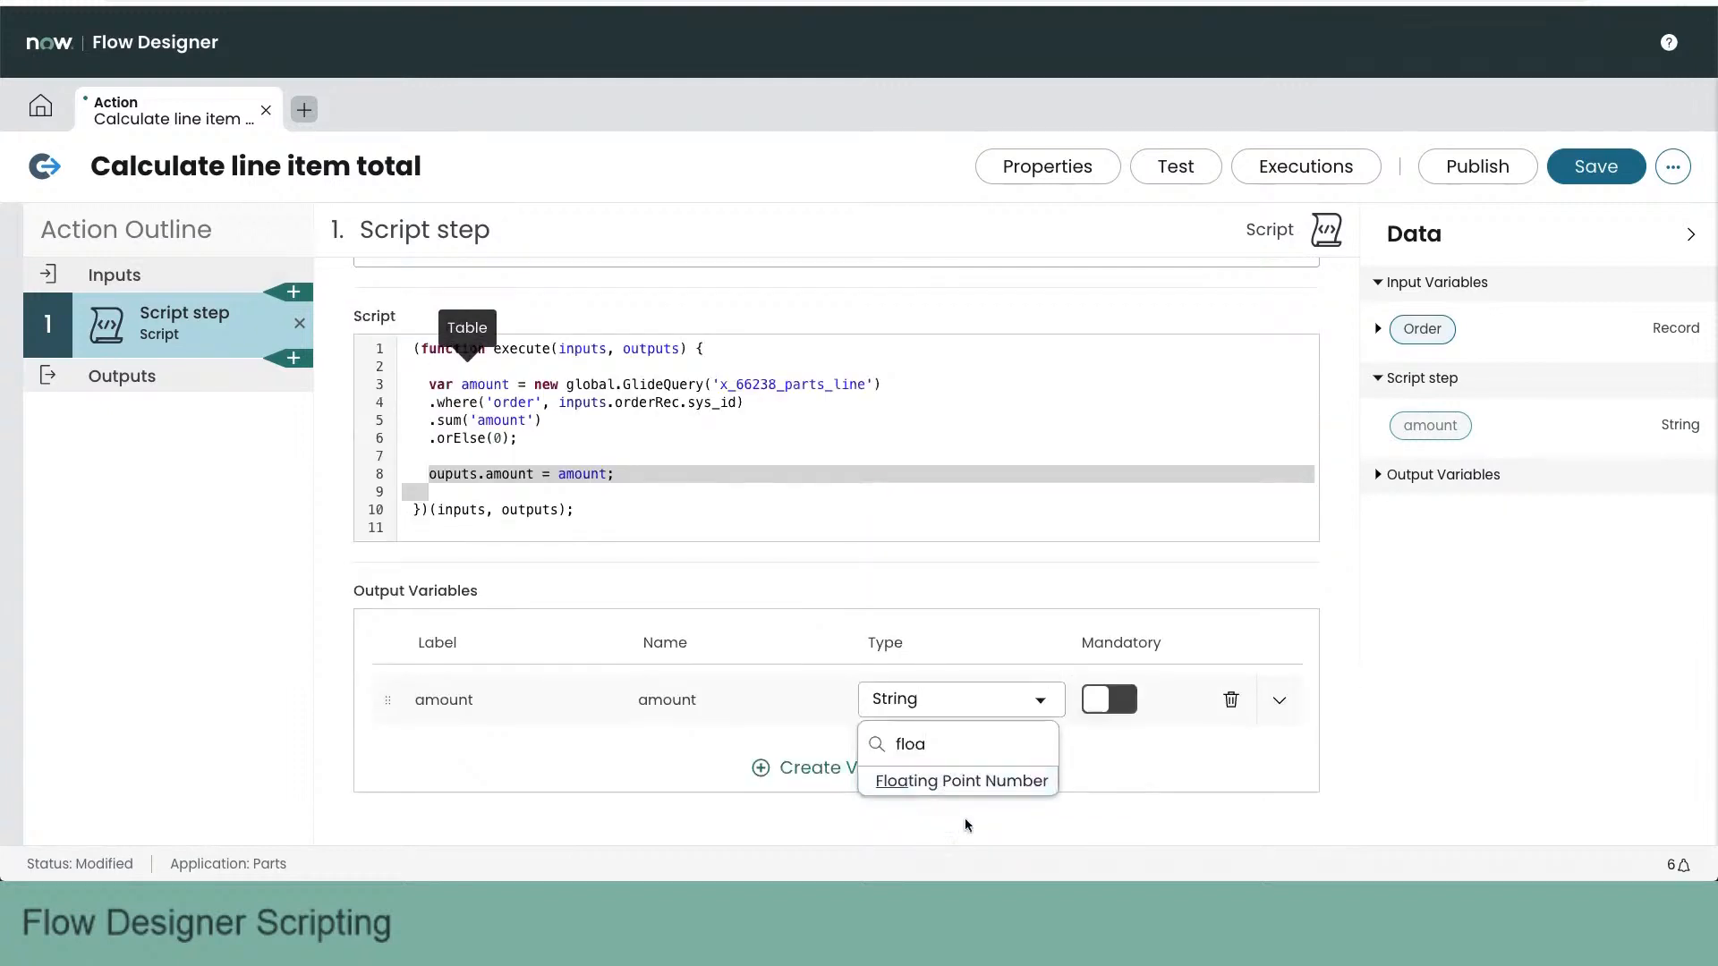
pyautogui.click(979, 784)
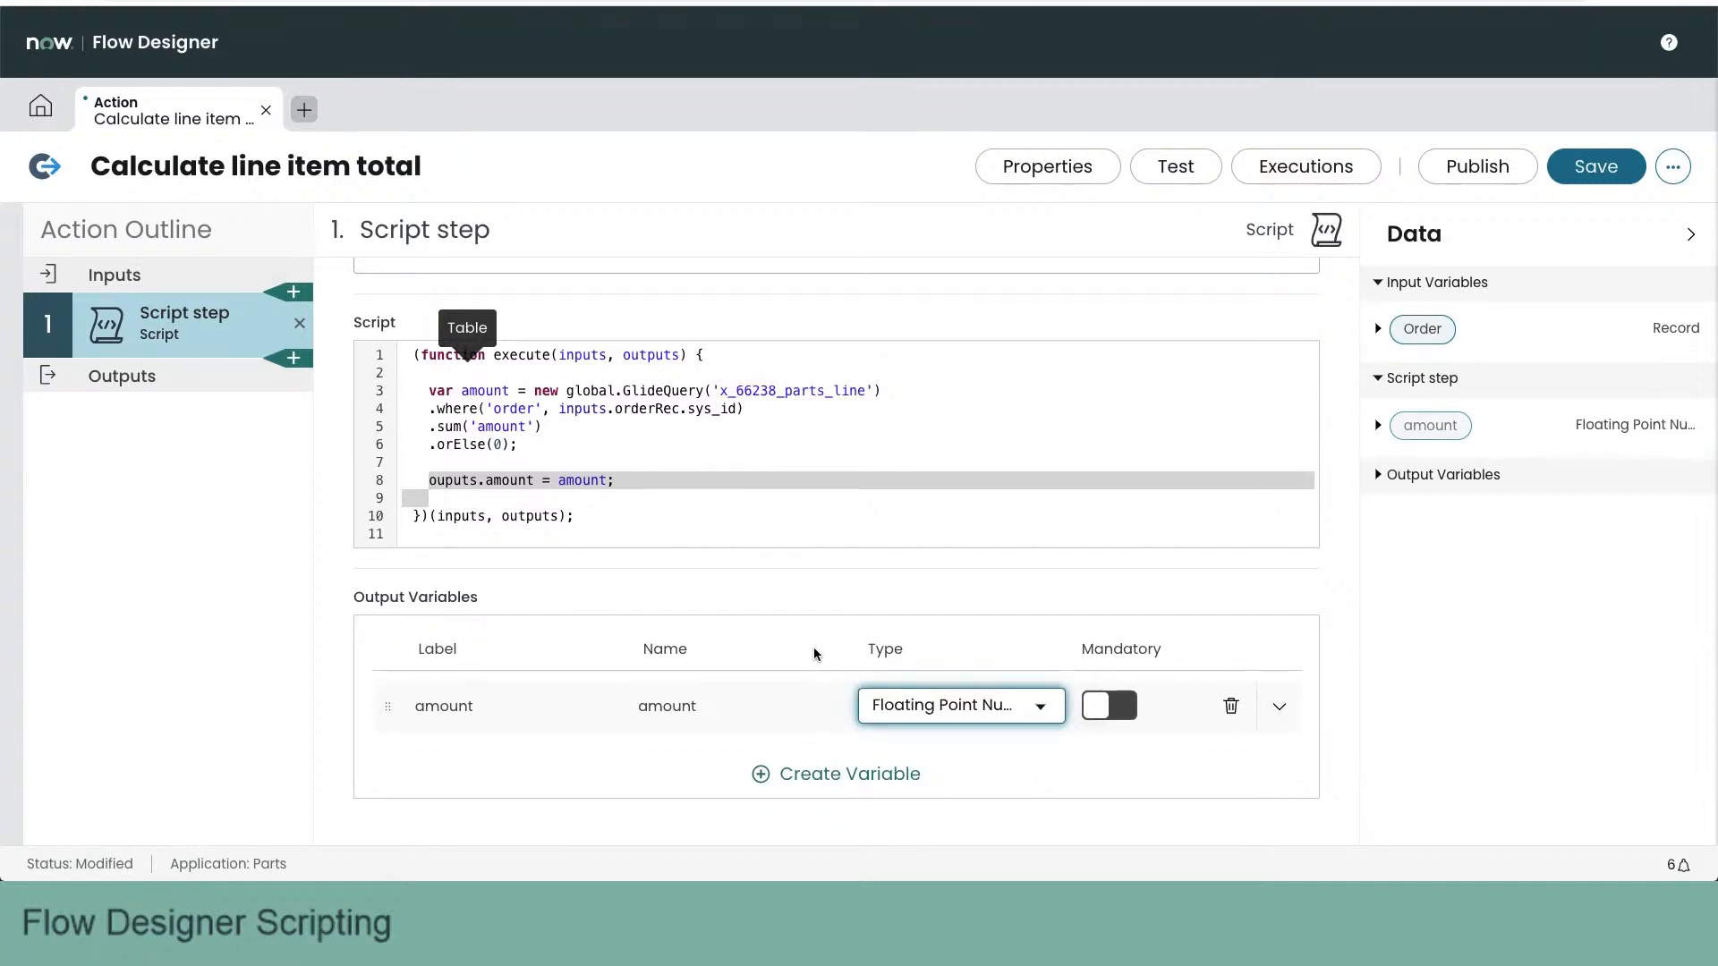
pyautogui.click(774, 588)
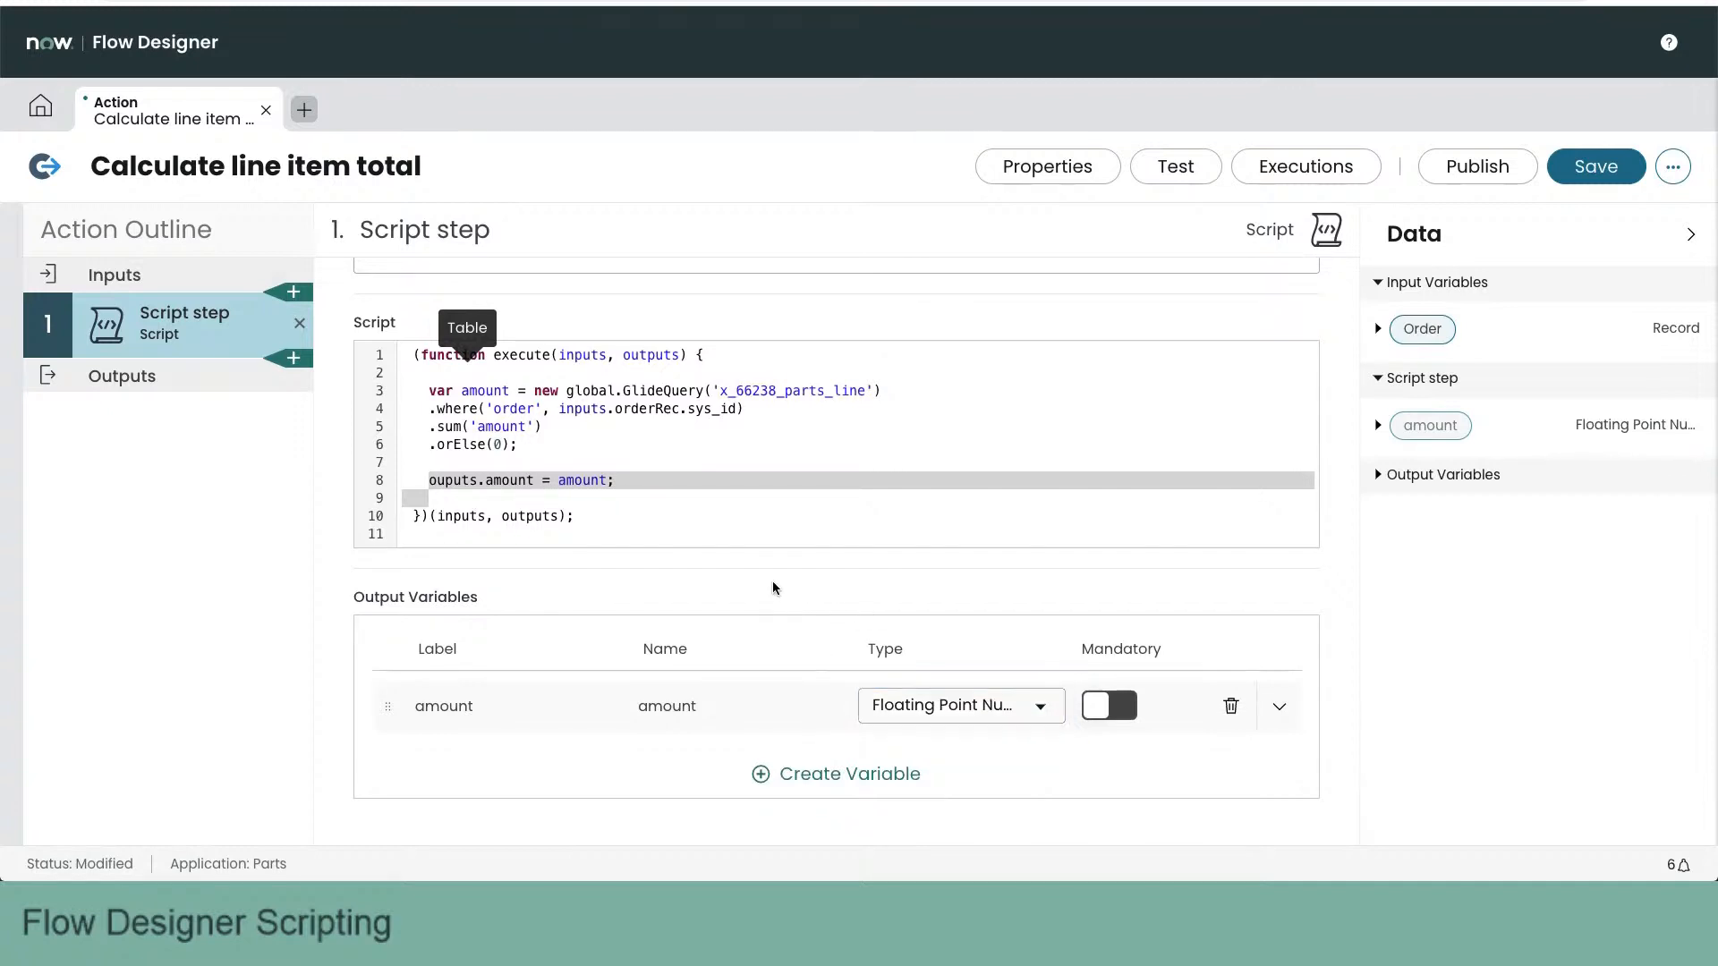
# - Rename the Script step to "Calculate order amount"
pyautogui.tripleClick(474, 229)
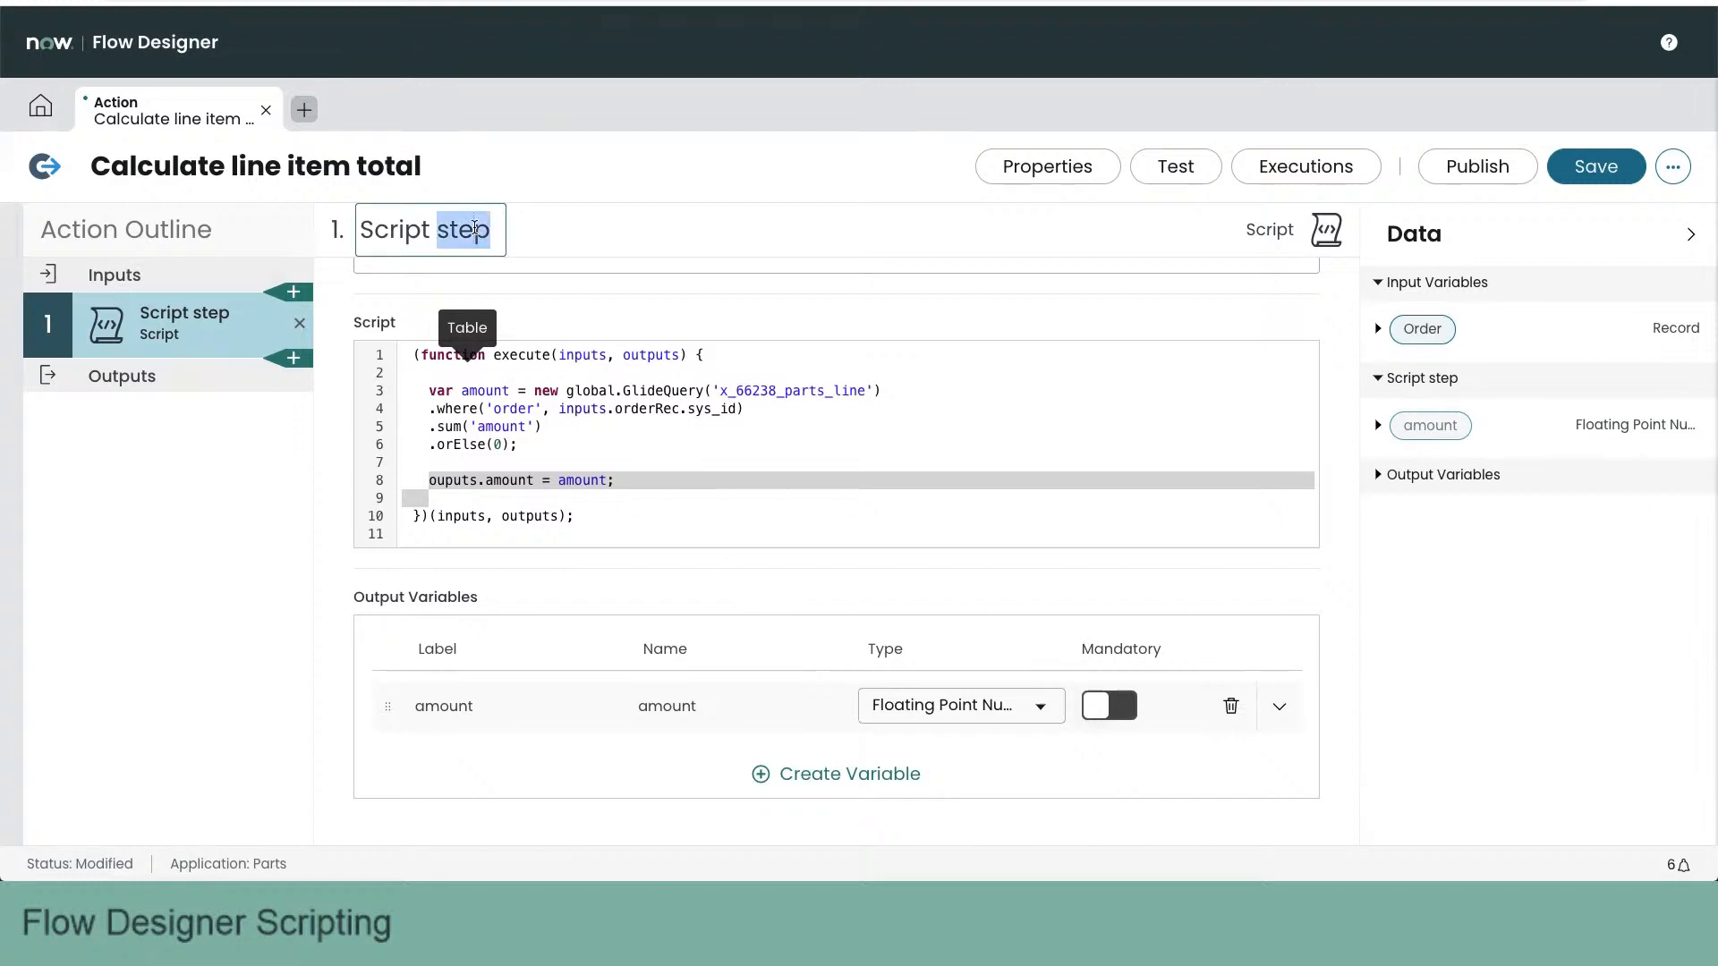
pyautogui.write('Calculate or')
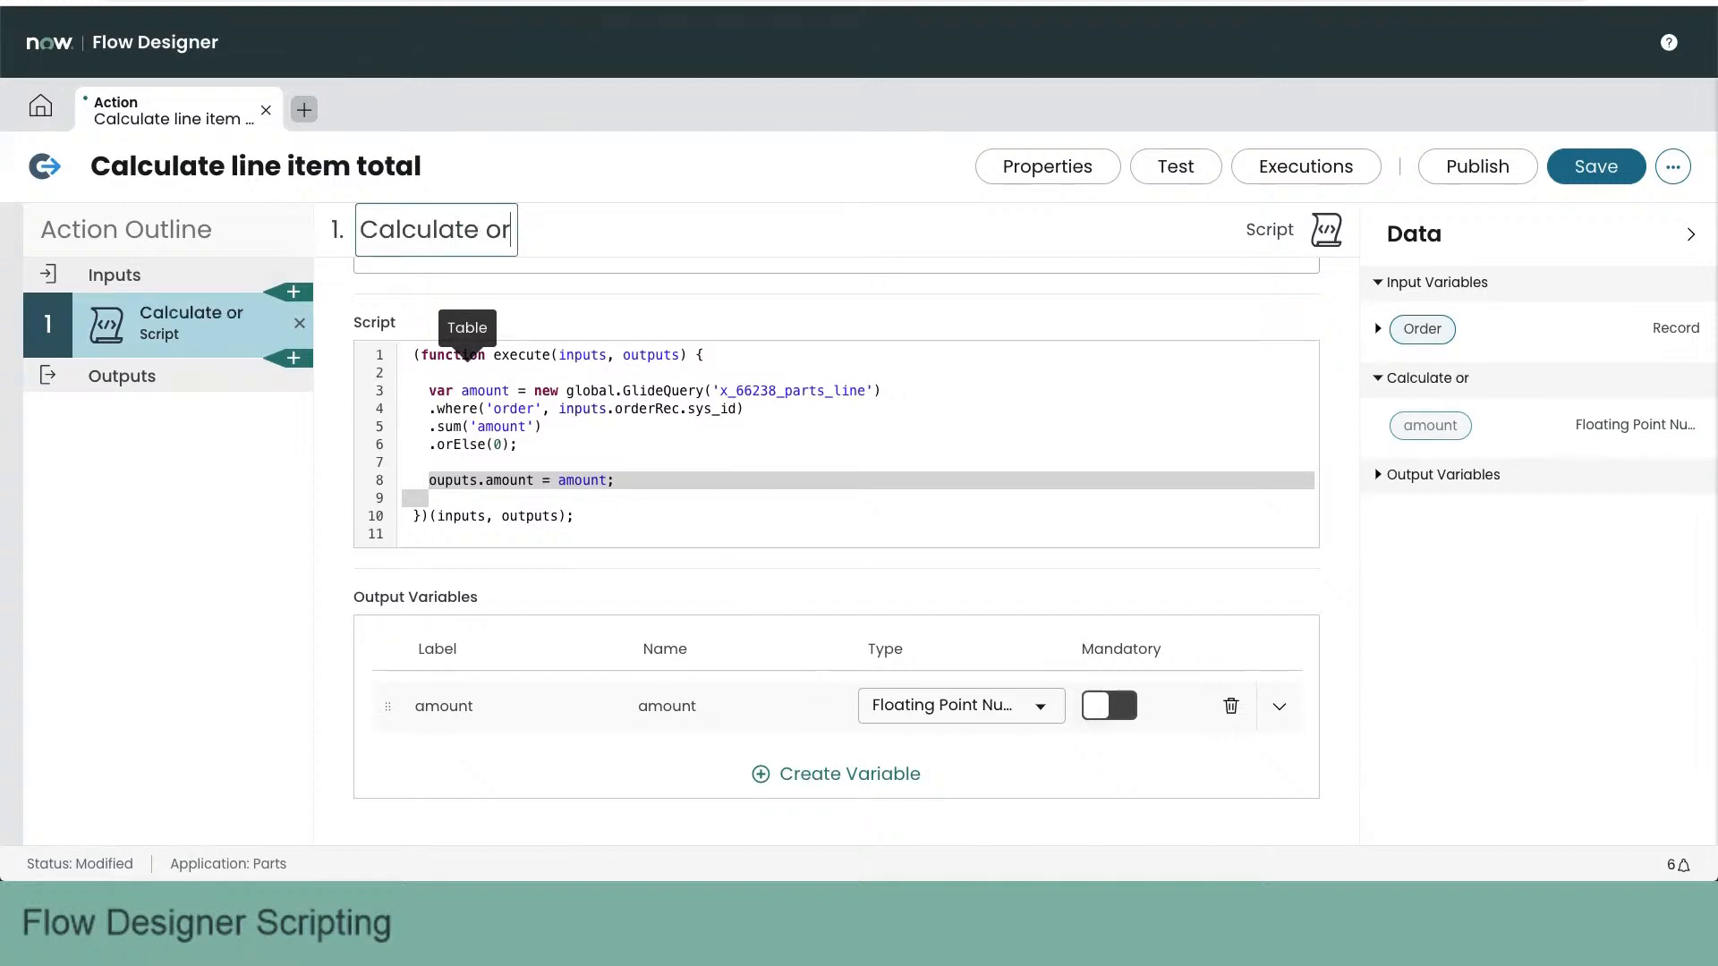
pyautogui.write('der amount')
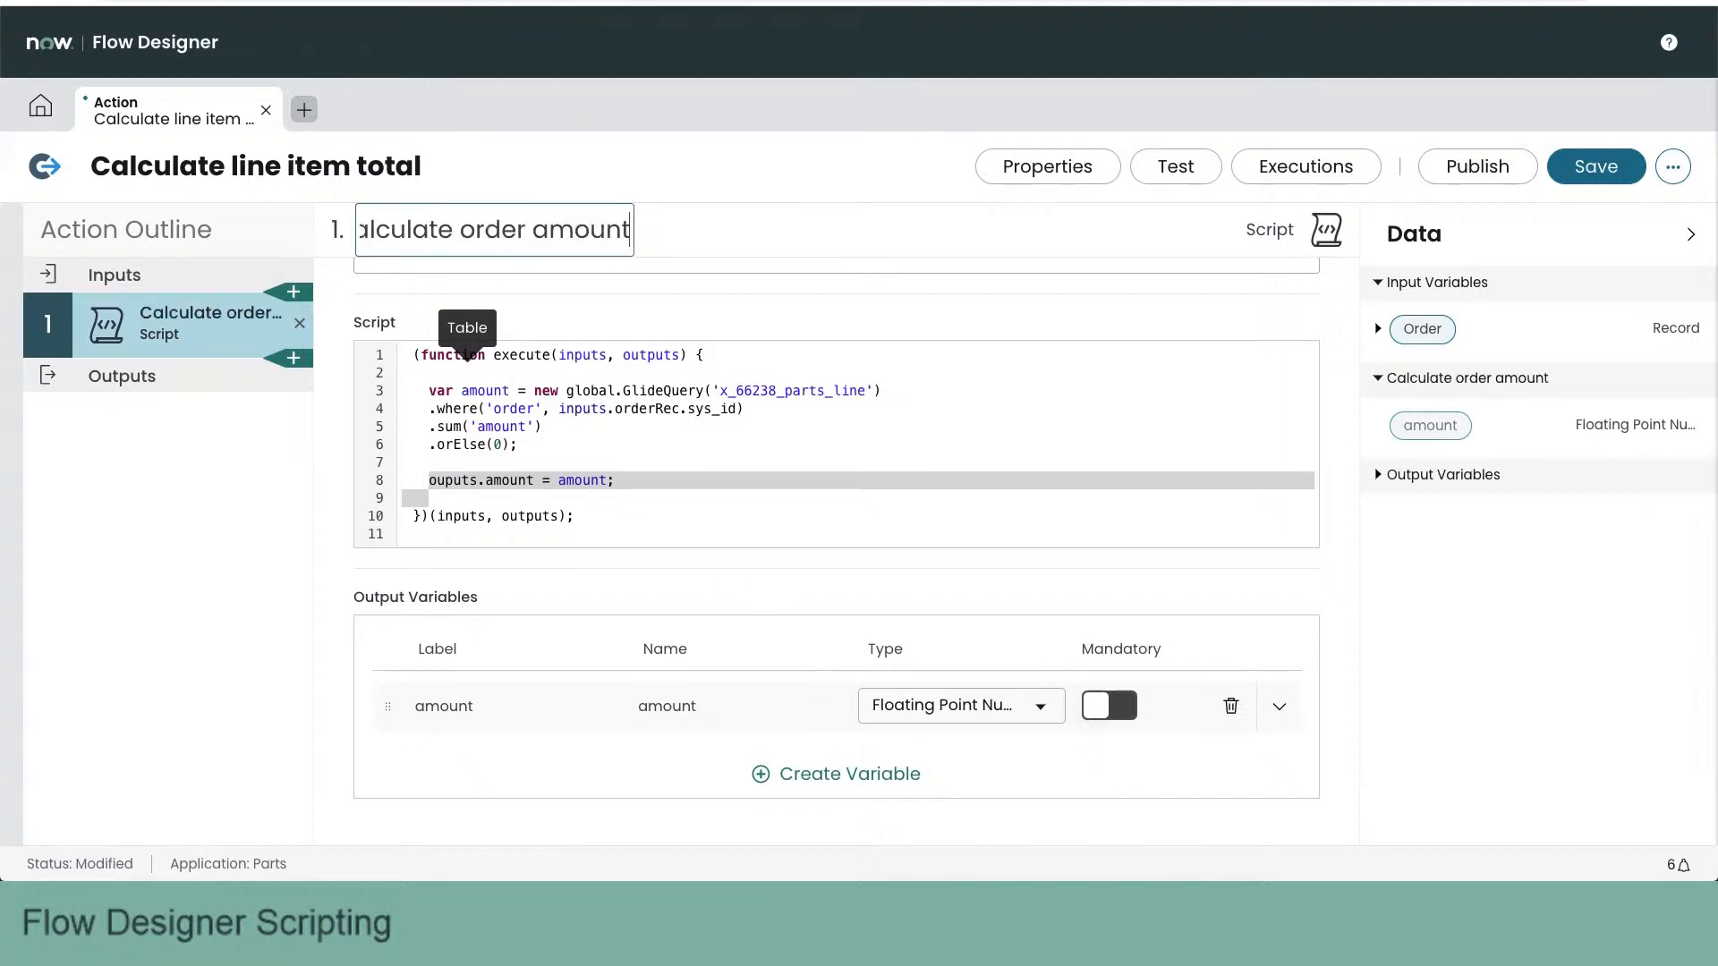
pyautogui.click(182, 432)
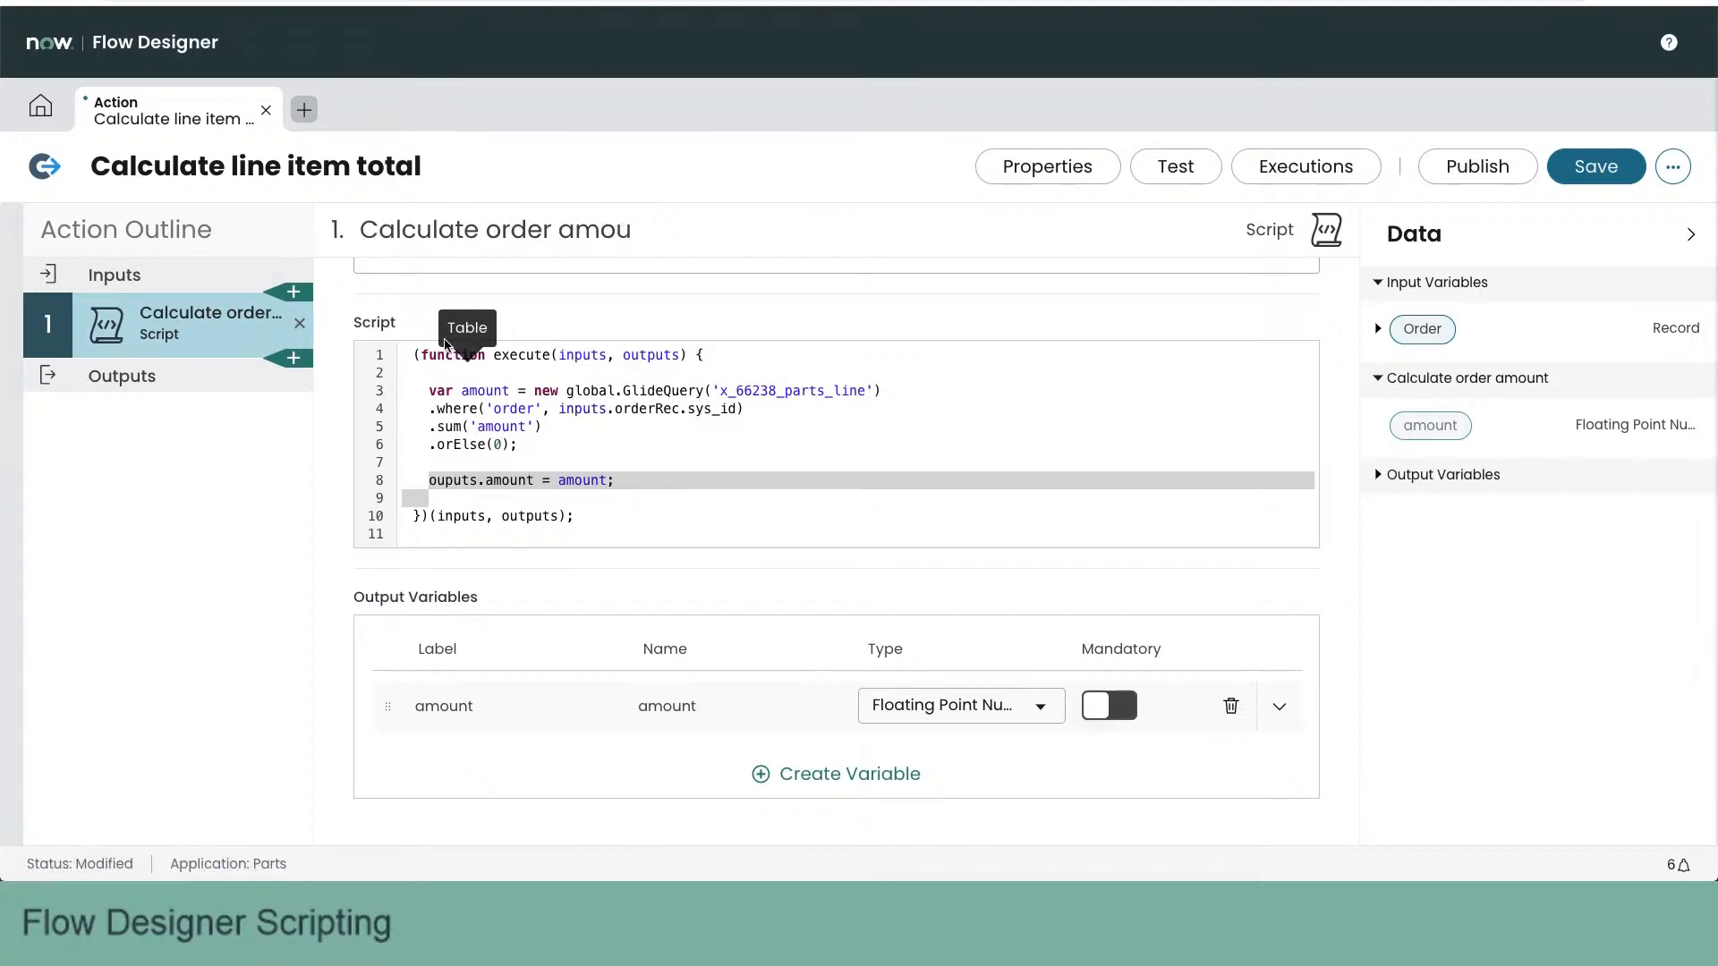
pyautogui.click(629, 226)
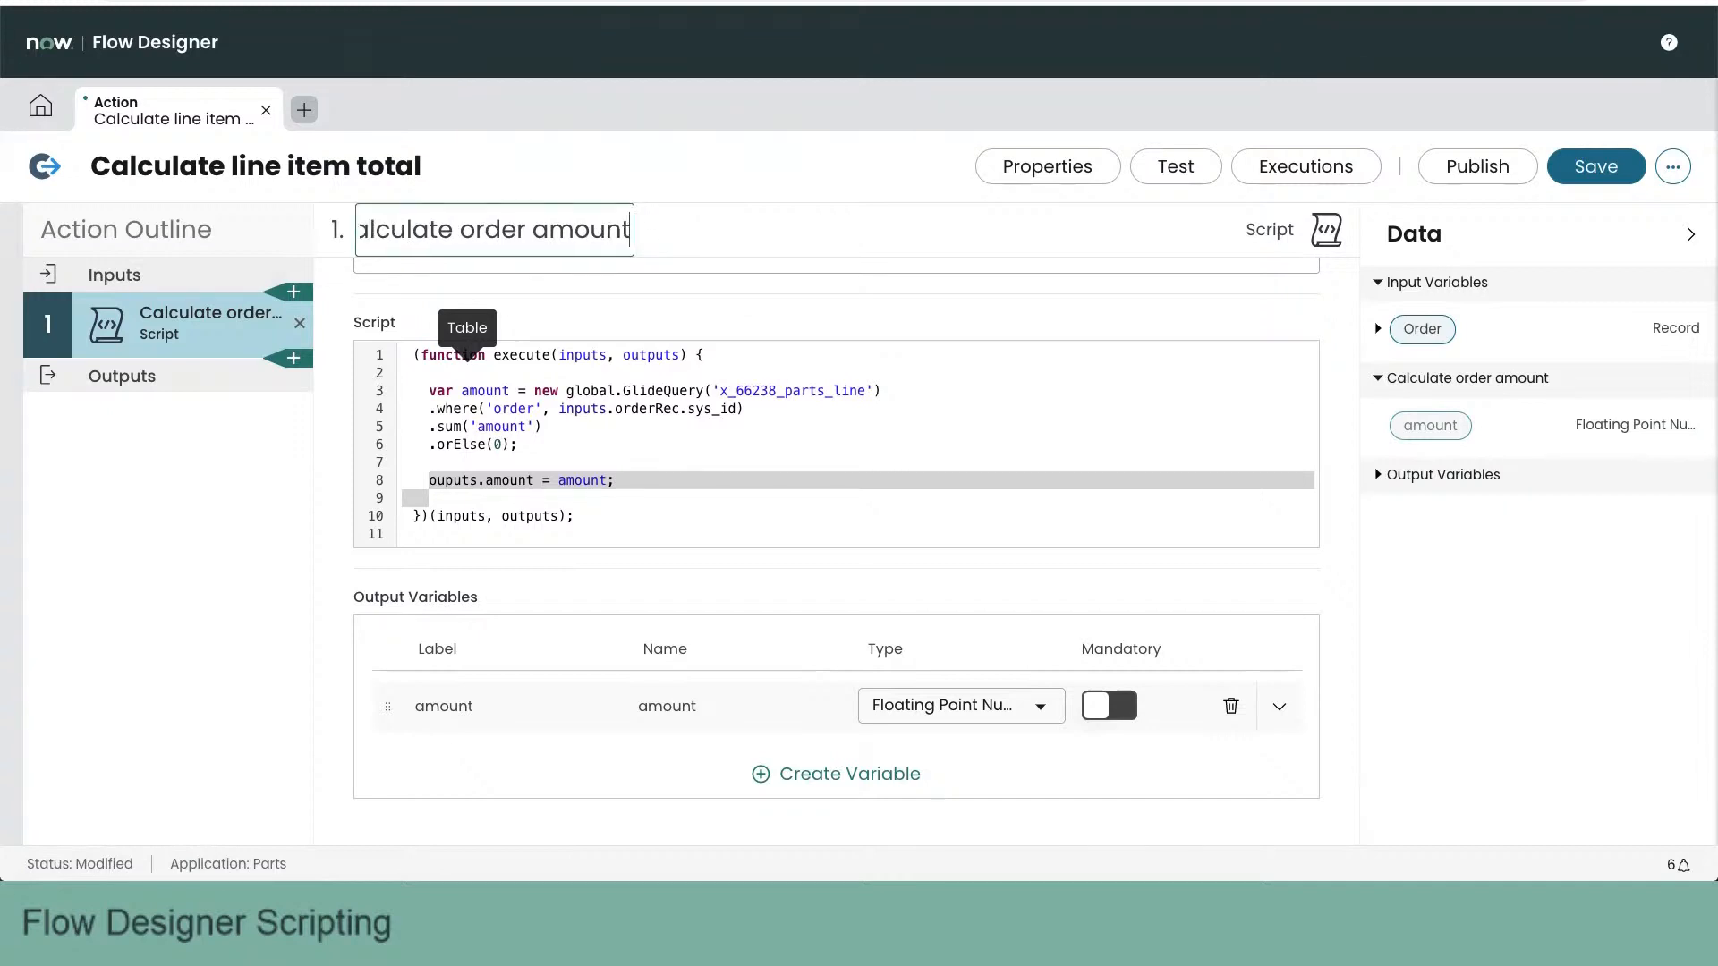
pyautogui.click(202, 476)
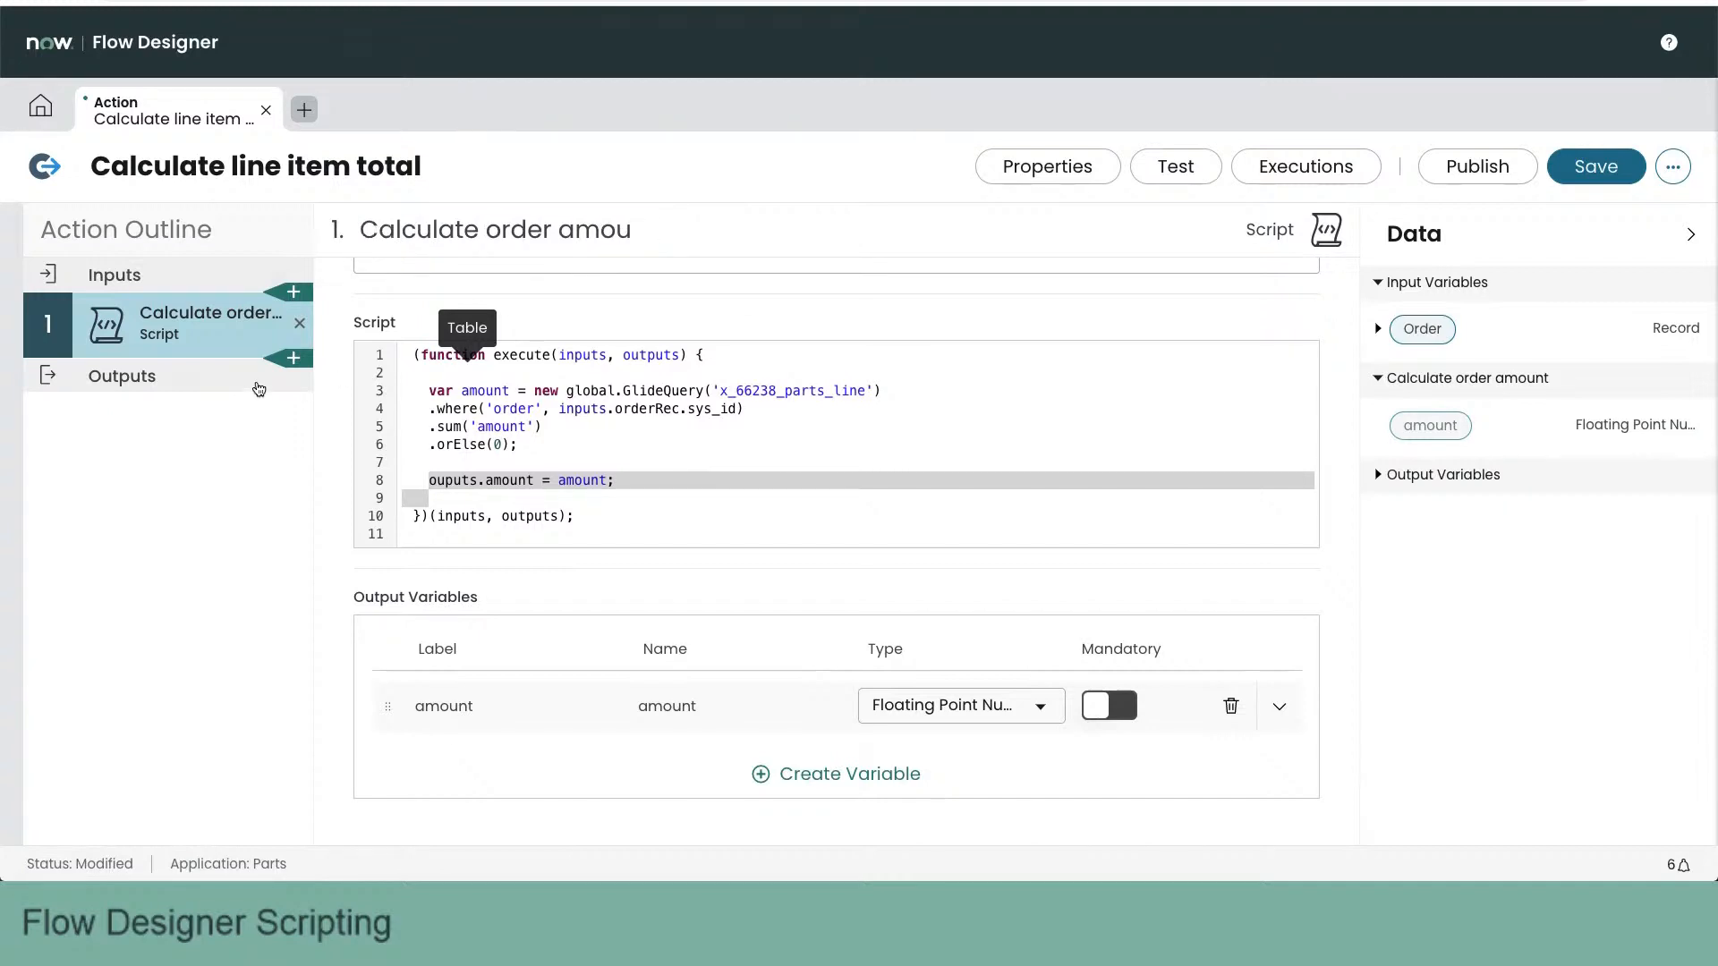
# - Create an action output with the label Sum and the name sum
pyautogui.click(184, 378)
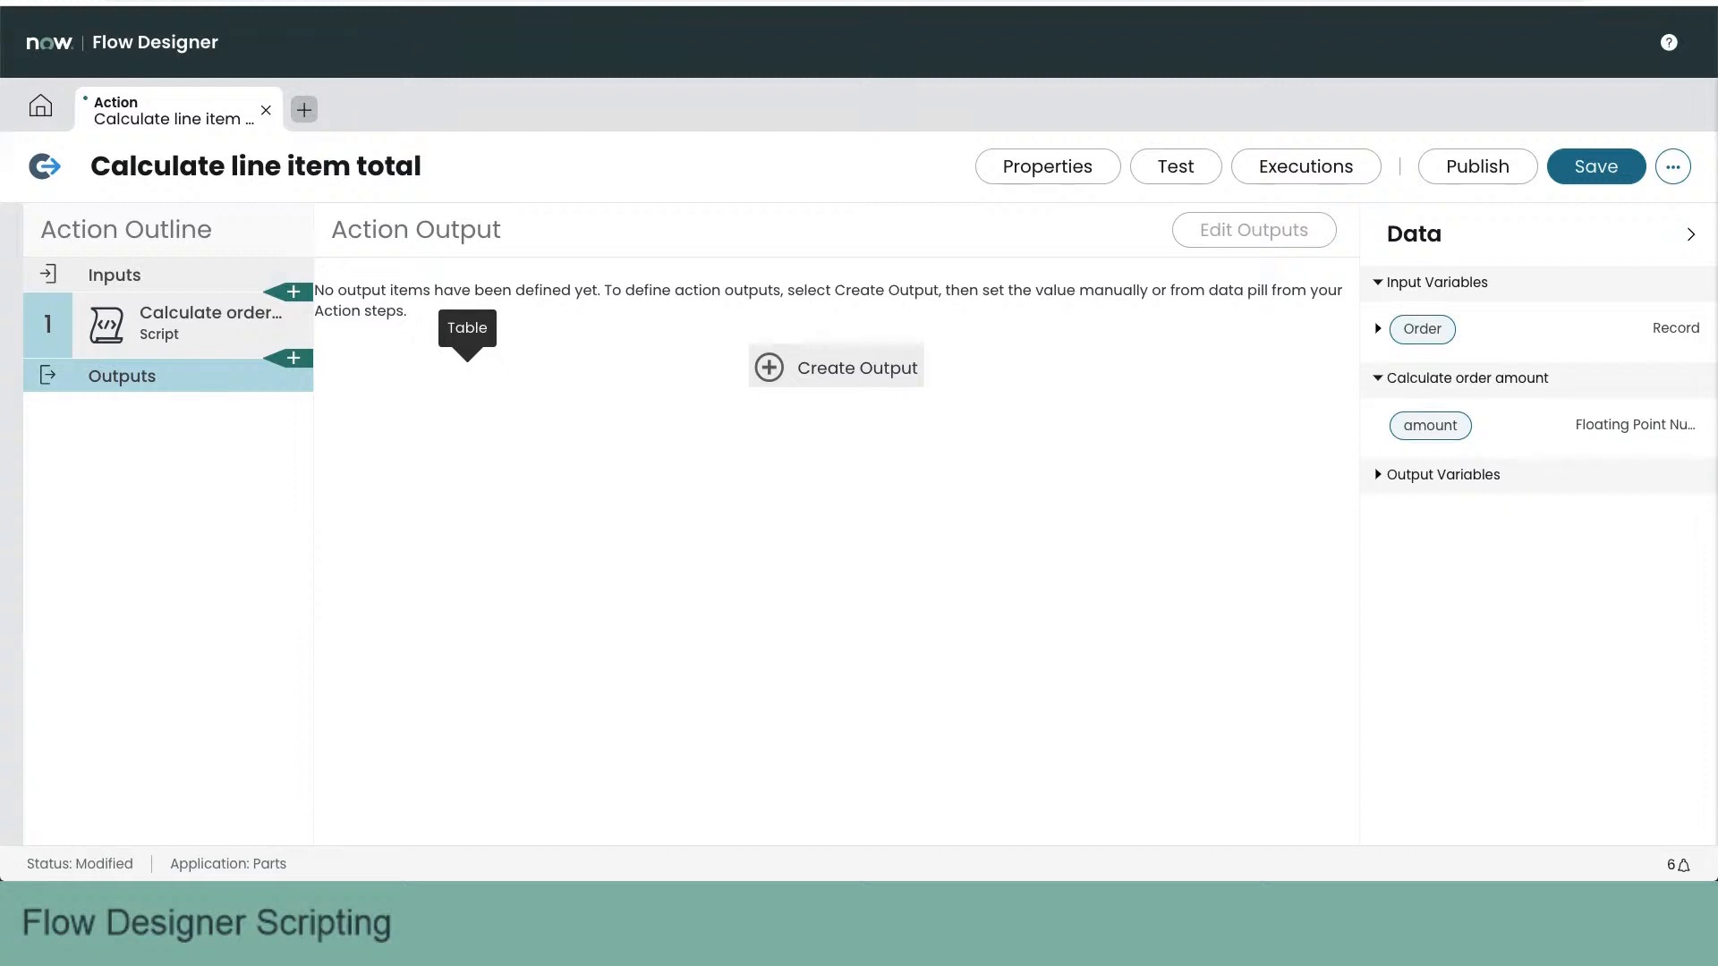
pyautogui.click(196, 329)
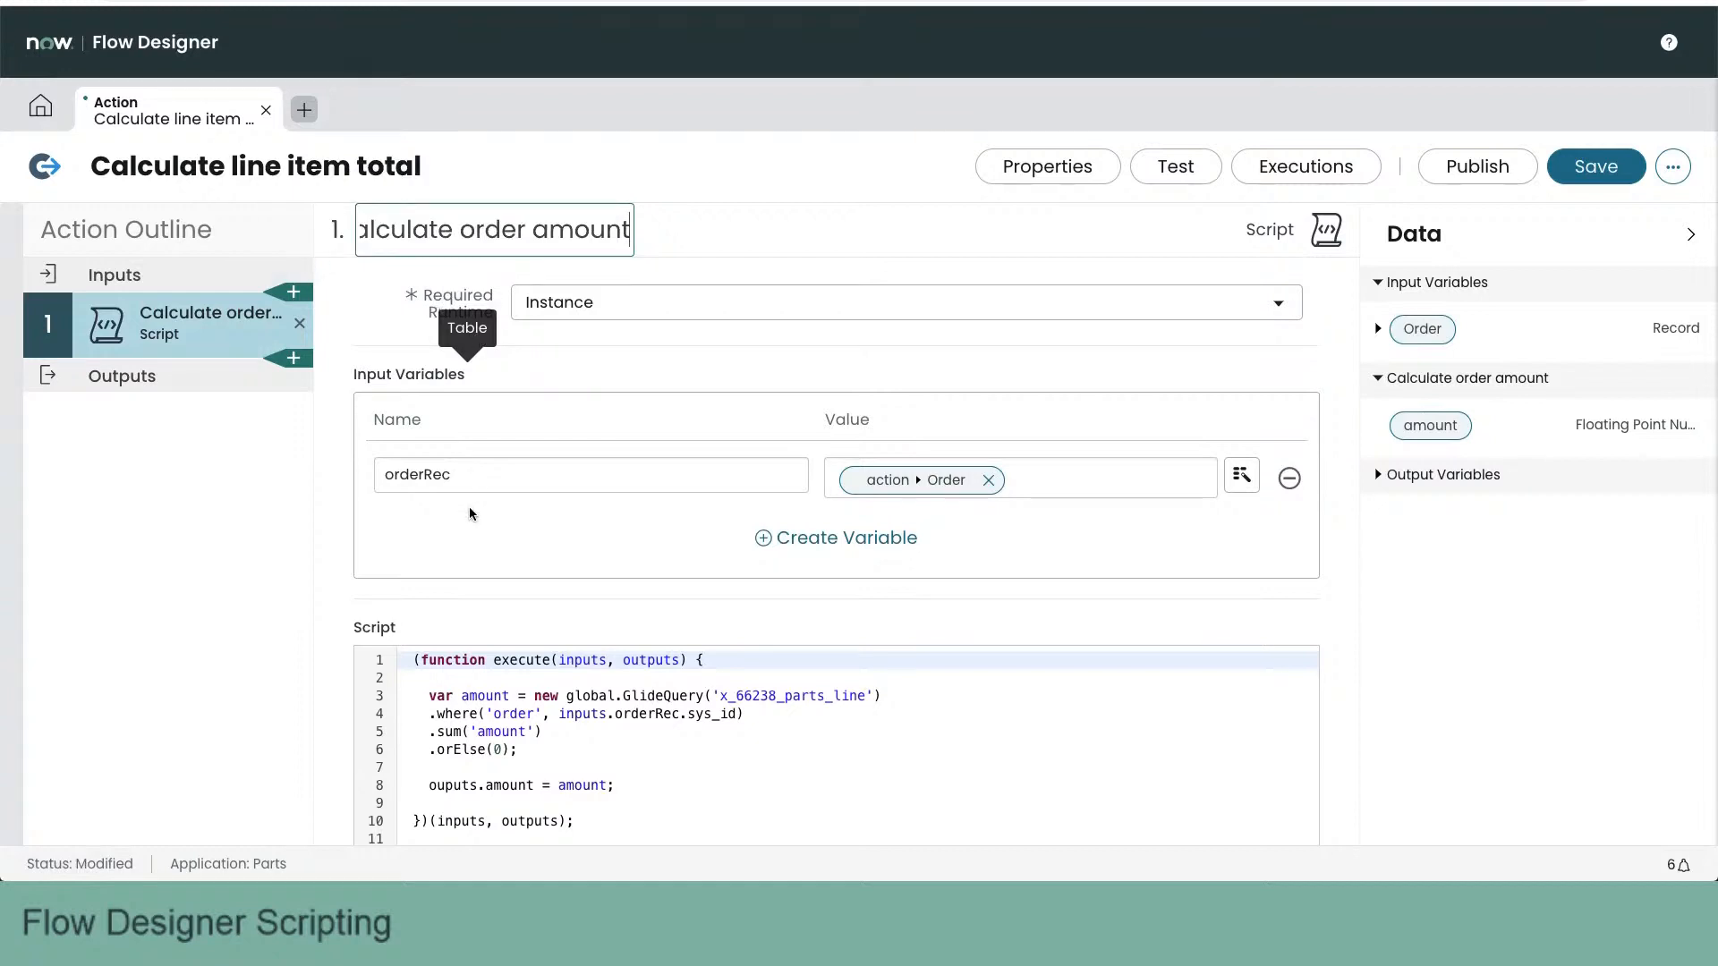
pyautogui.click(198, 375)
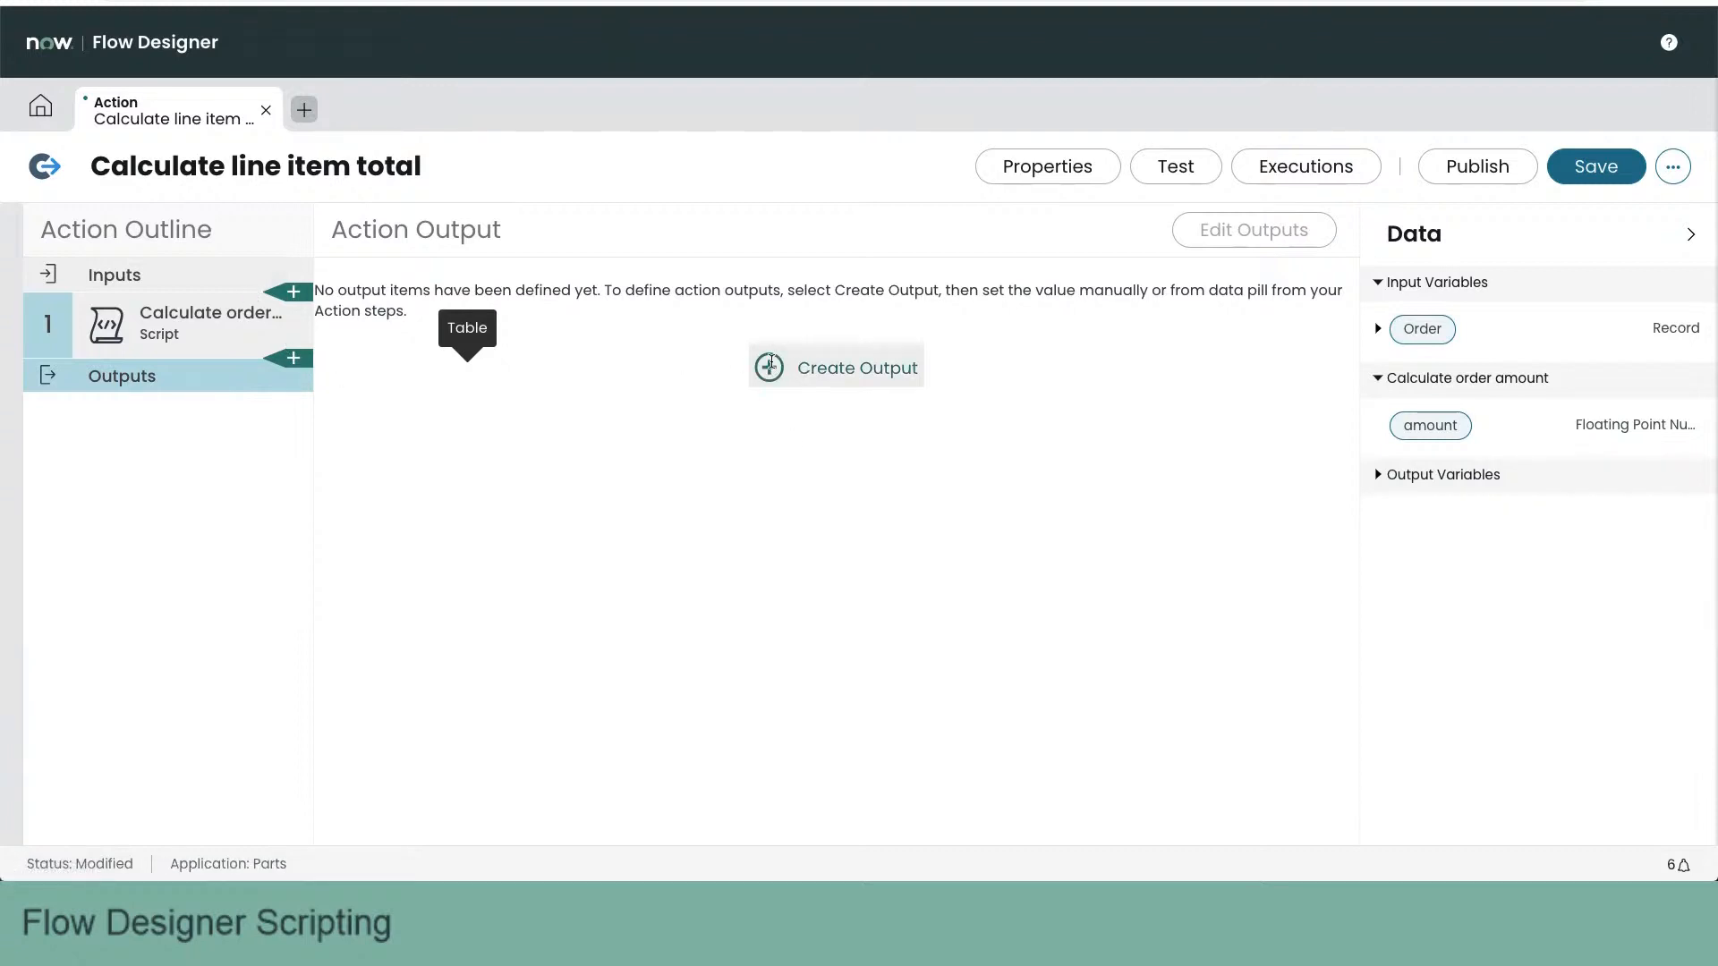
pyautogui.click(771, 362)
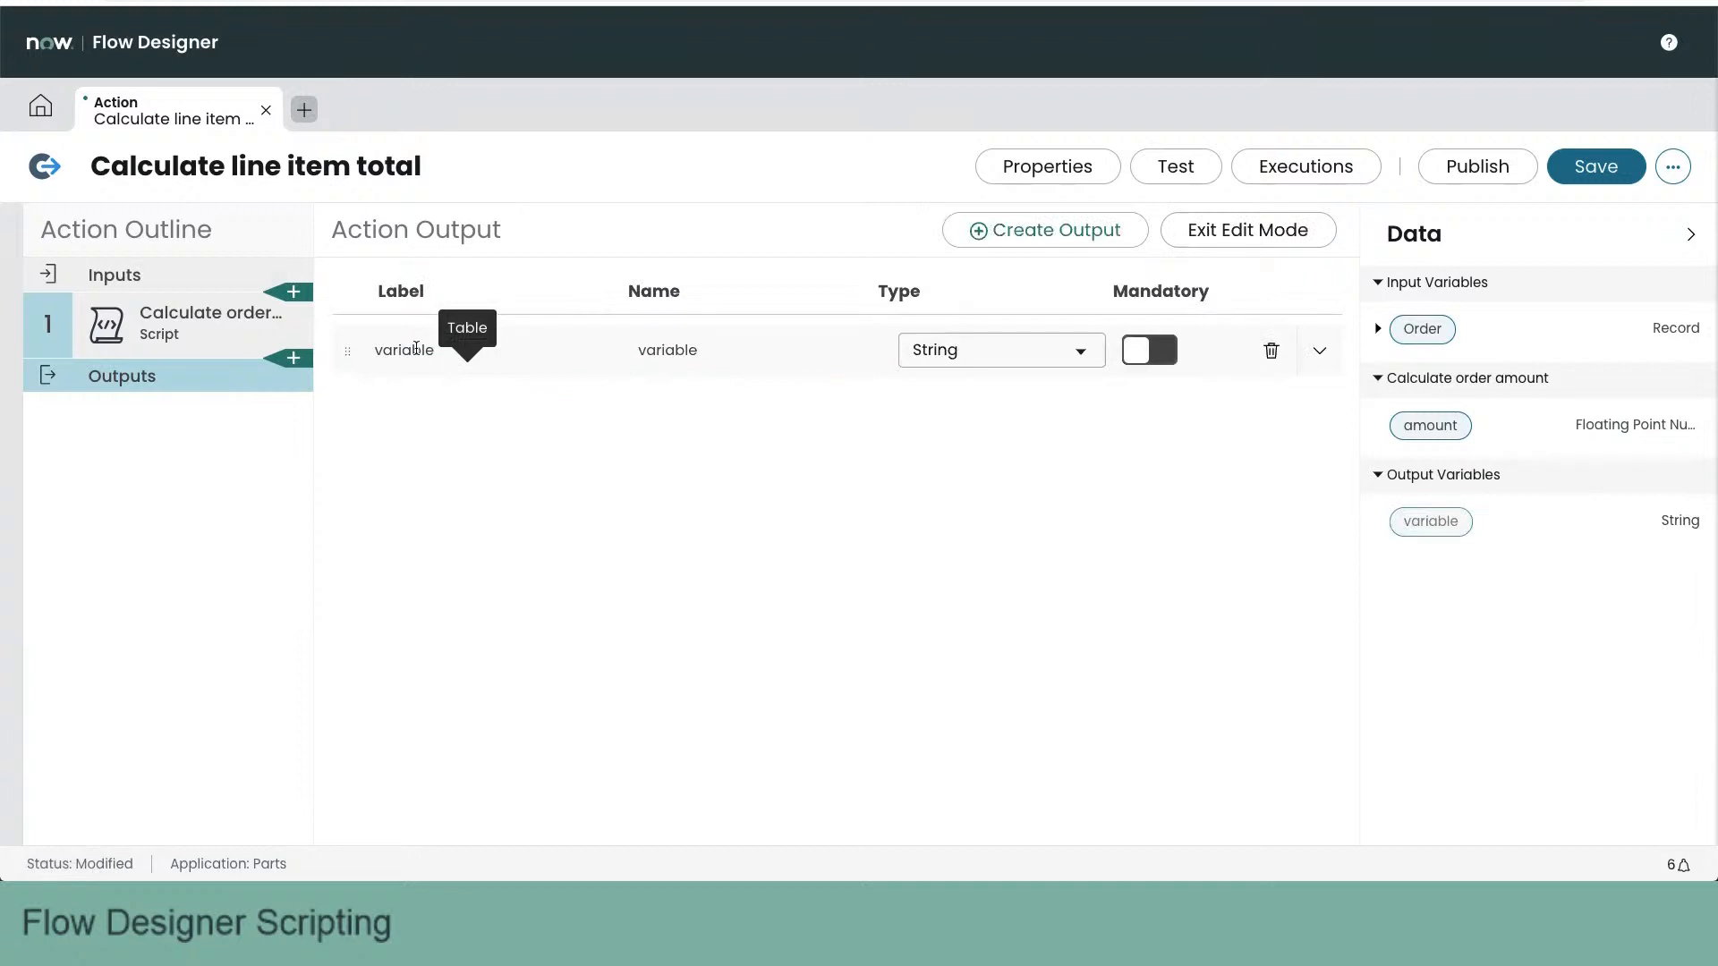
pyautogui.doubleClick(416, 348)
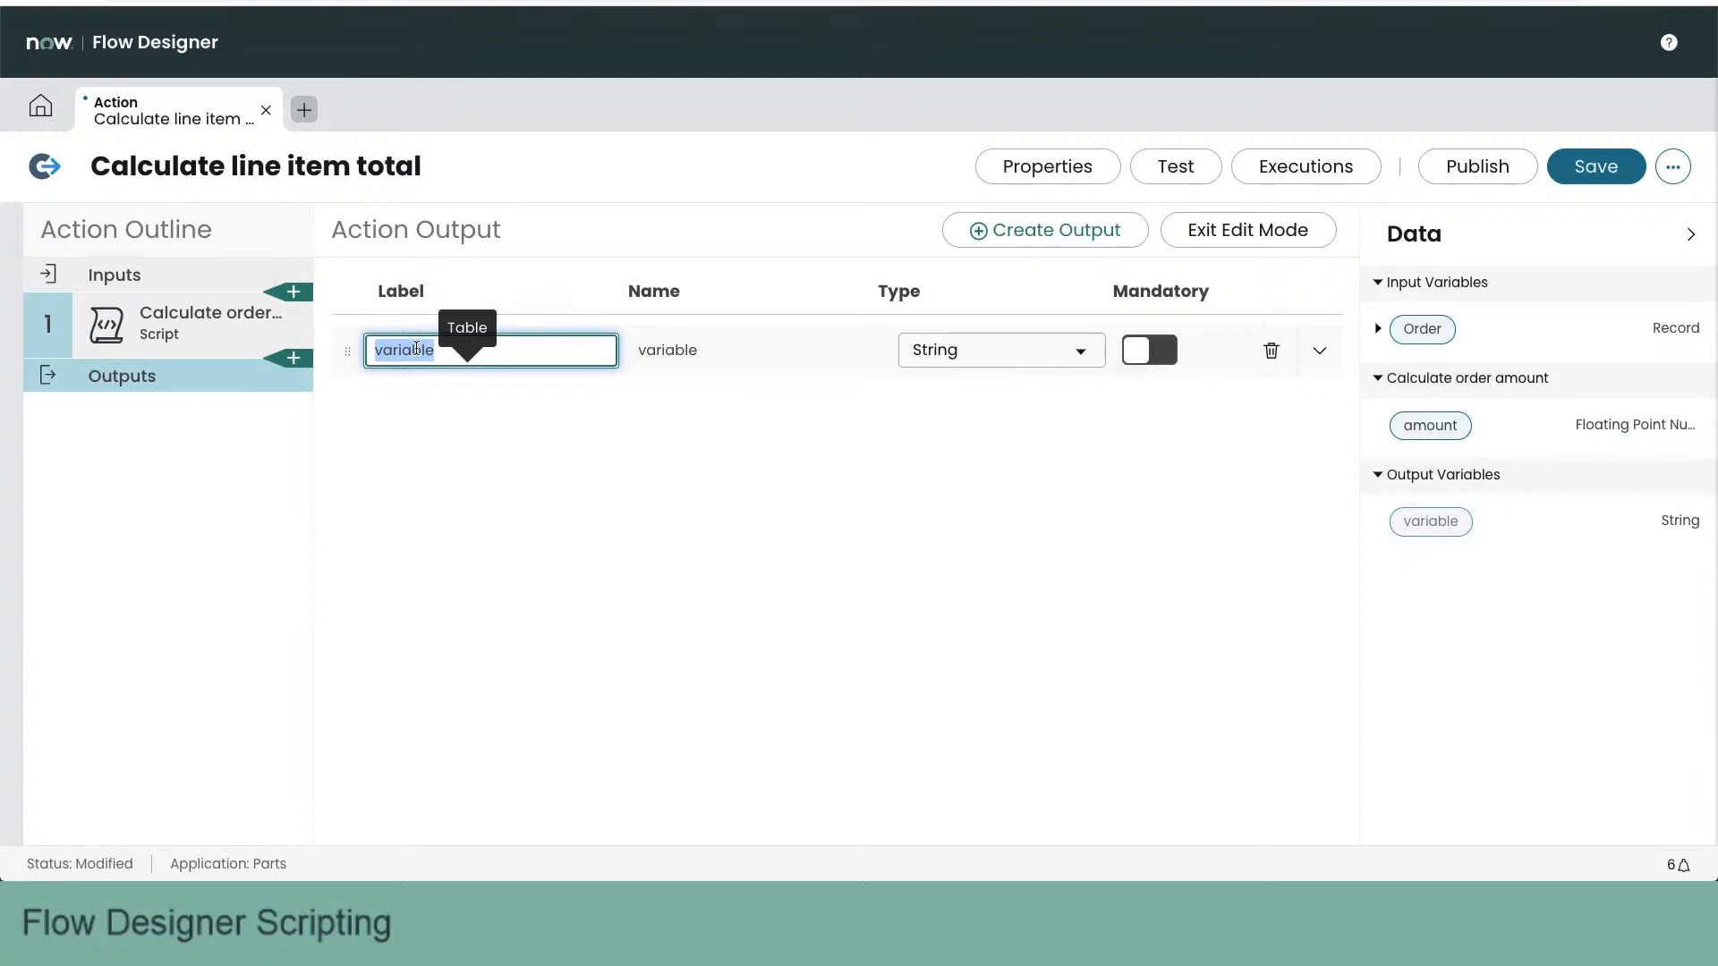
pyautogui.write('Sum')
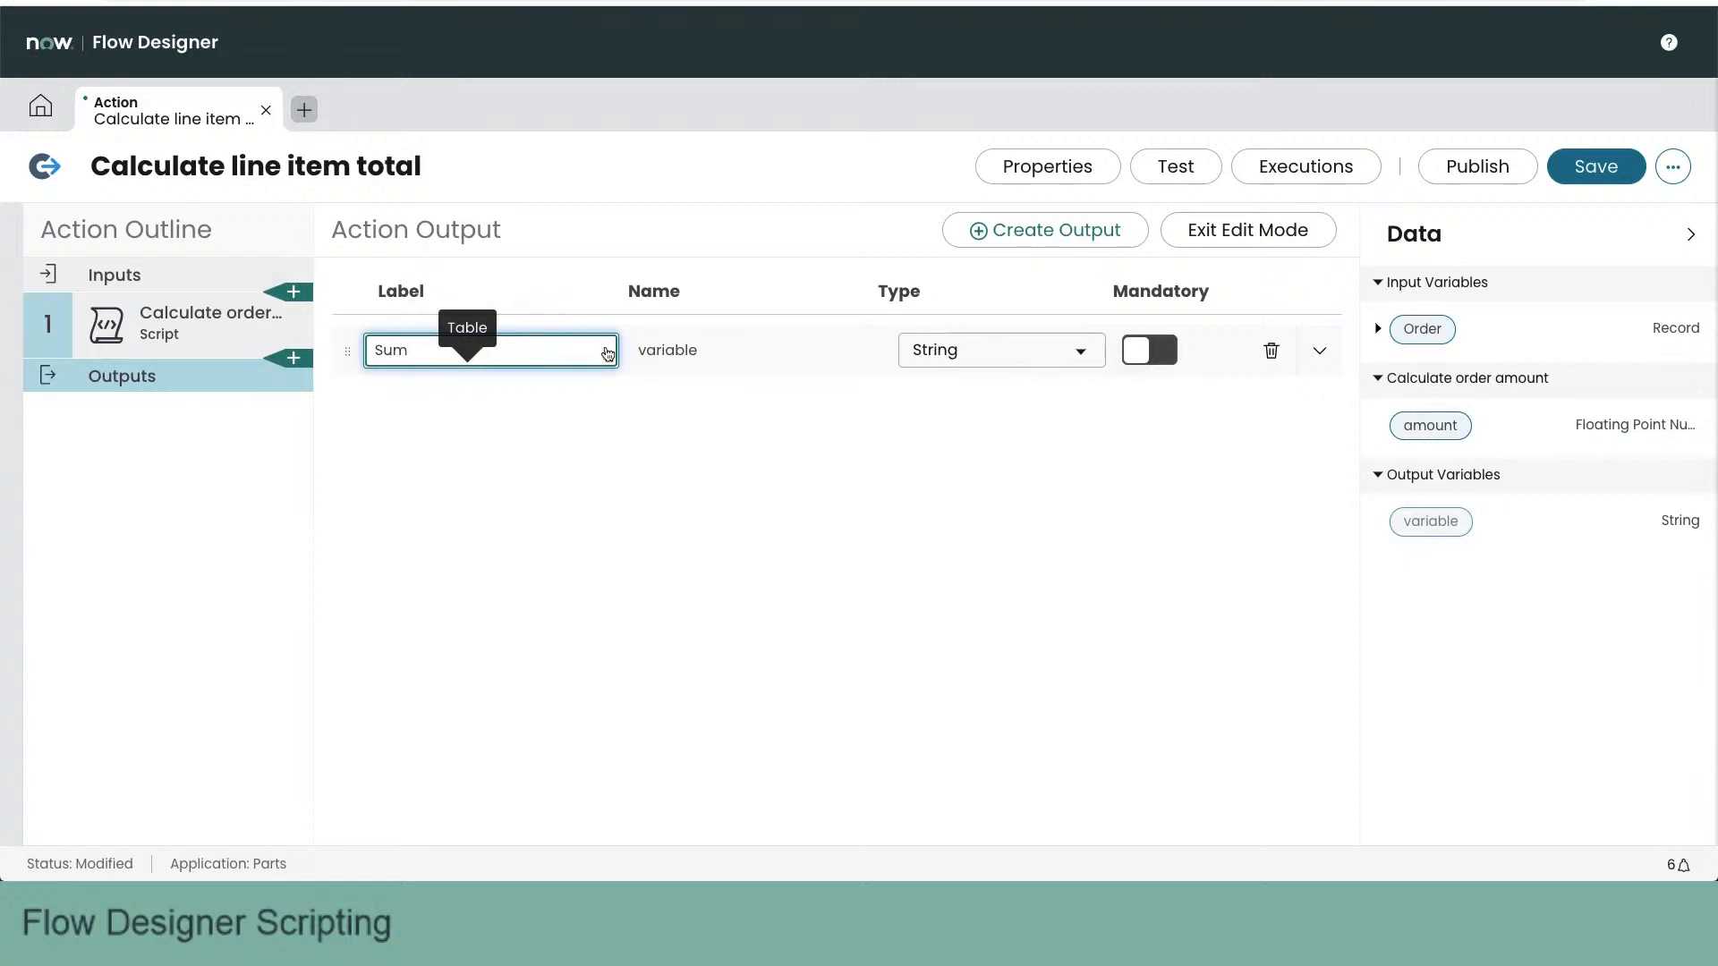
pyautogui.click(736, 353)
pyautogui.doubleClick(737, 352)
pyautogui.write('sum')
pyautogui.press('Tab')
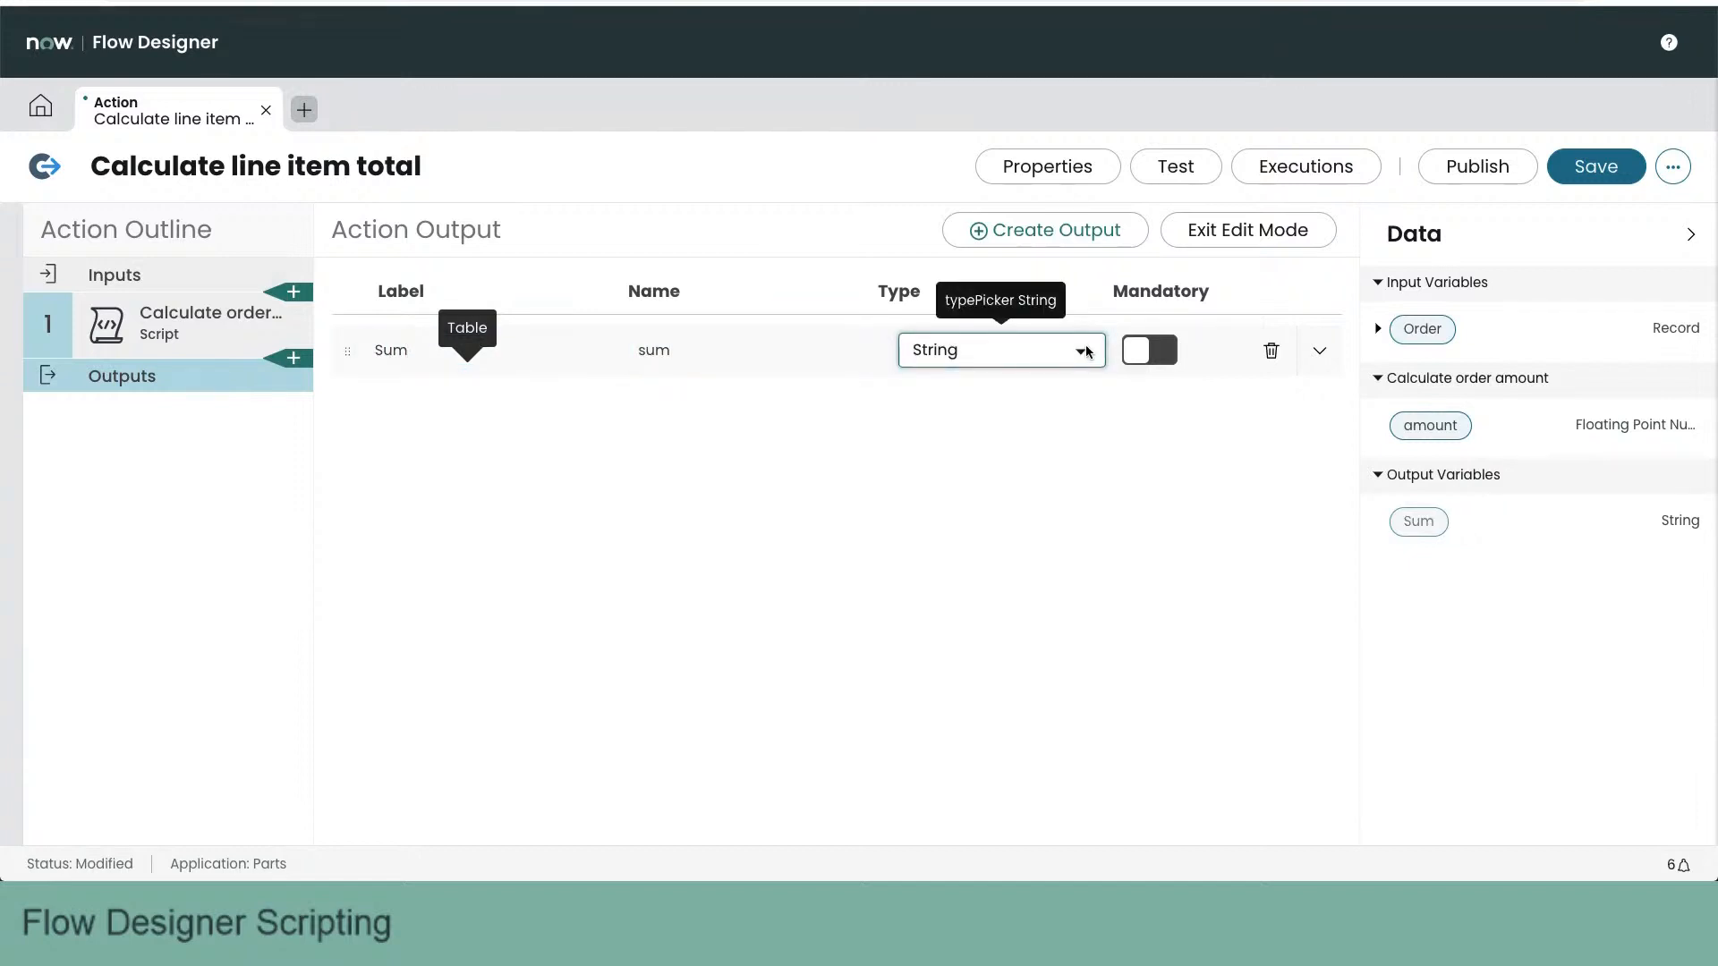
# - Set the Sum output's type to Floating Point Number and map the Calculate order amount step's amount to its value
pyautogui.click(1087, 352)
pyautogui.write('float')
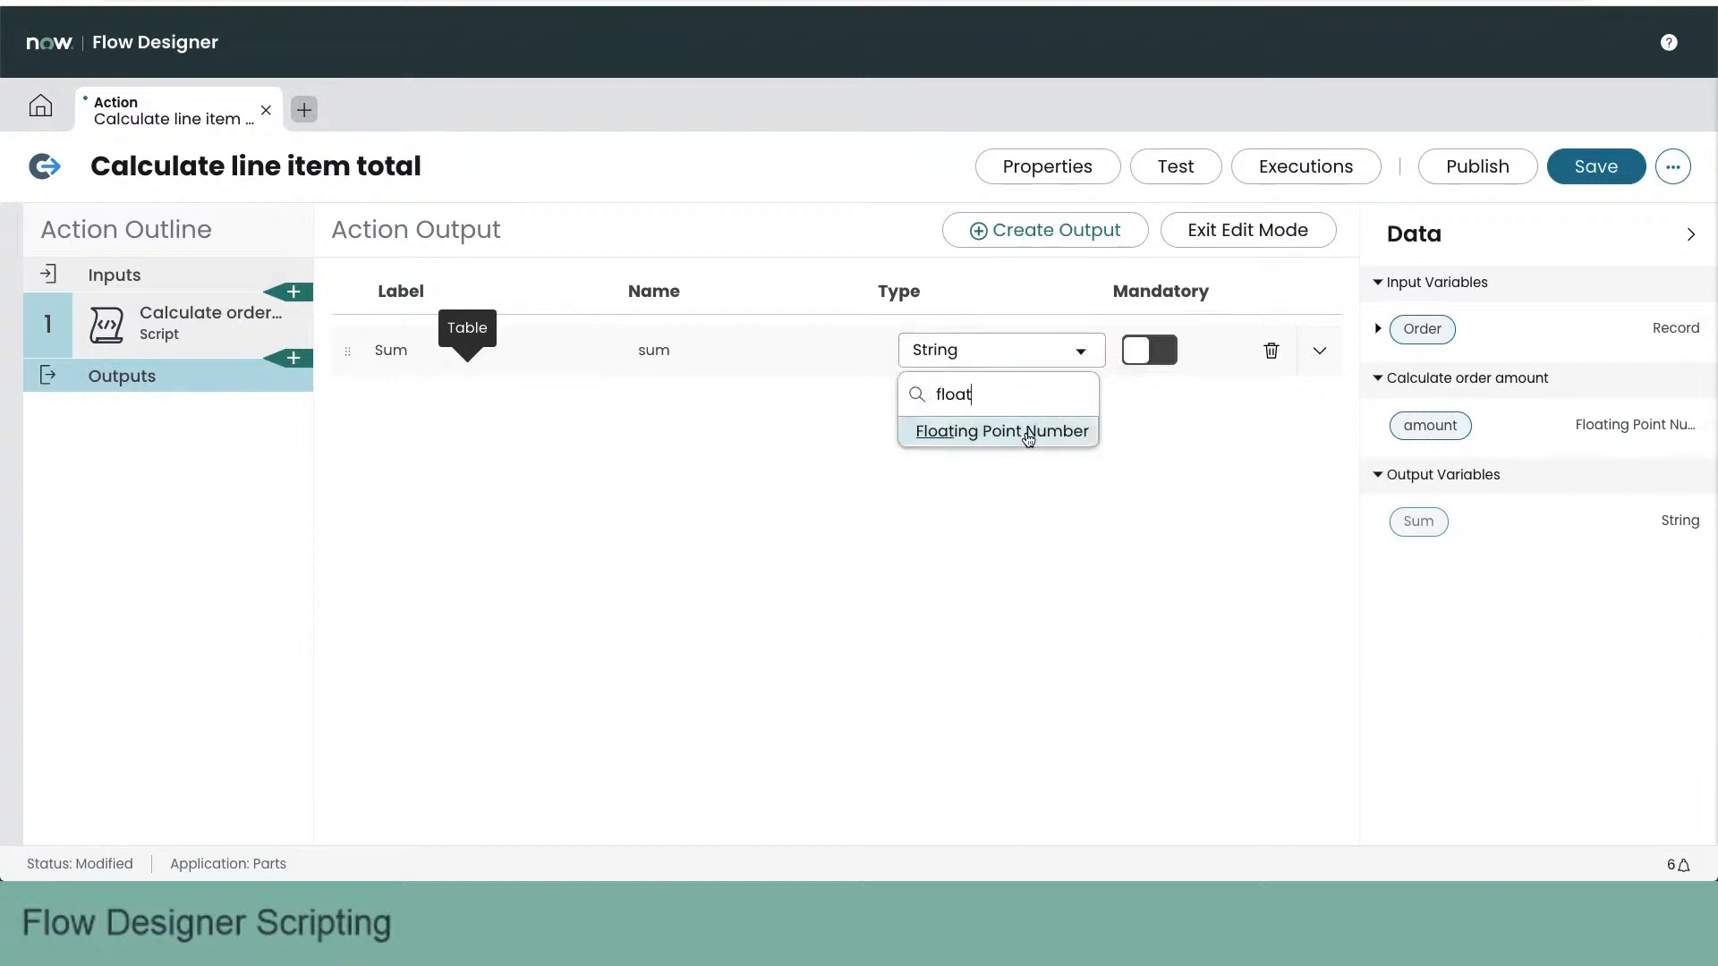
pyautogui.click(1027, 438)
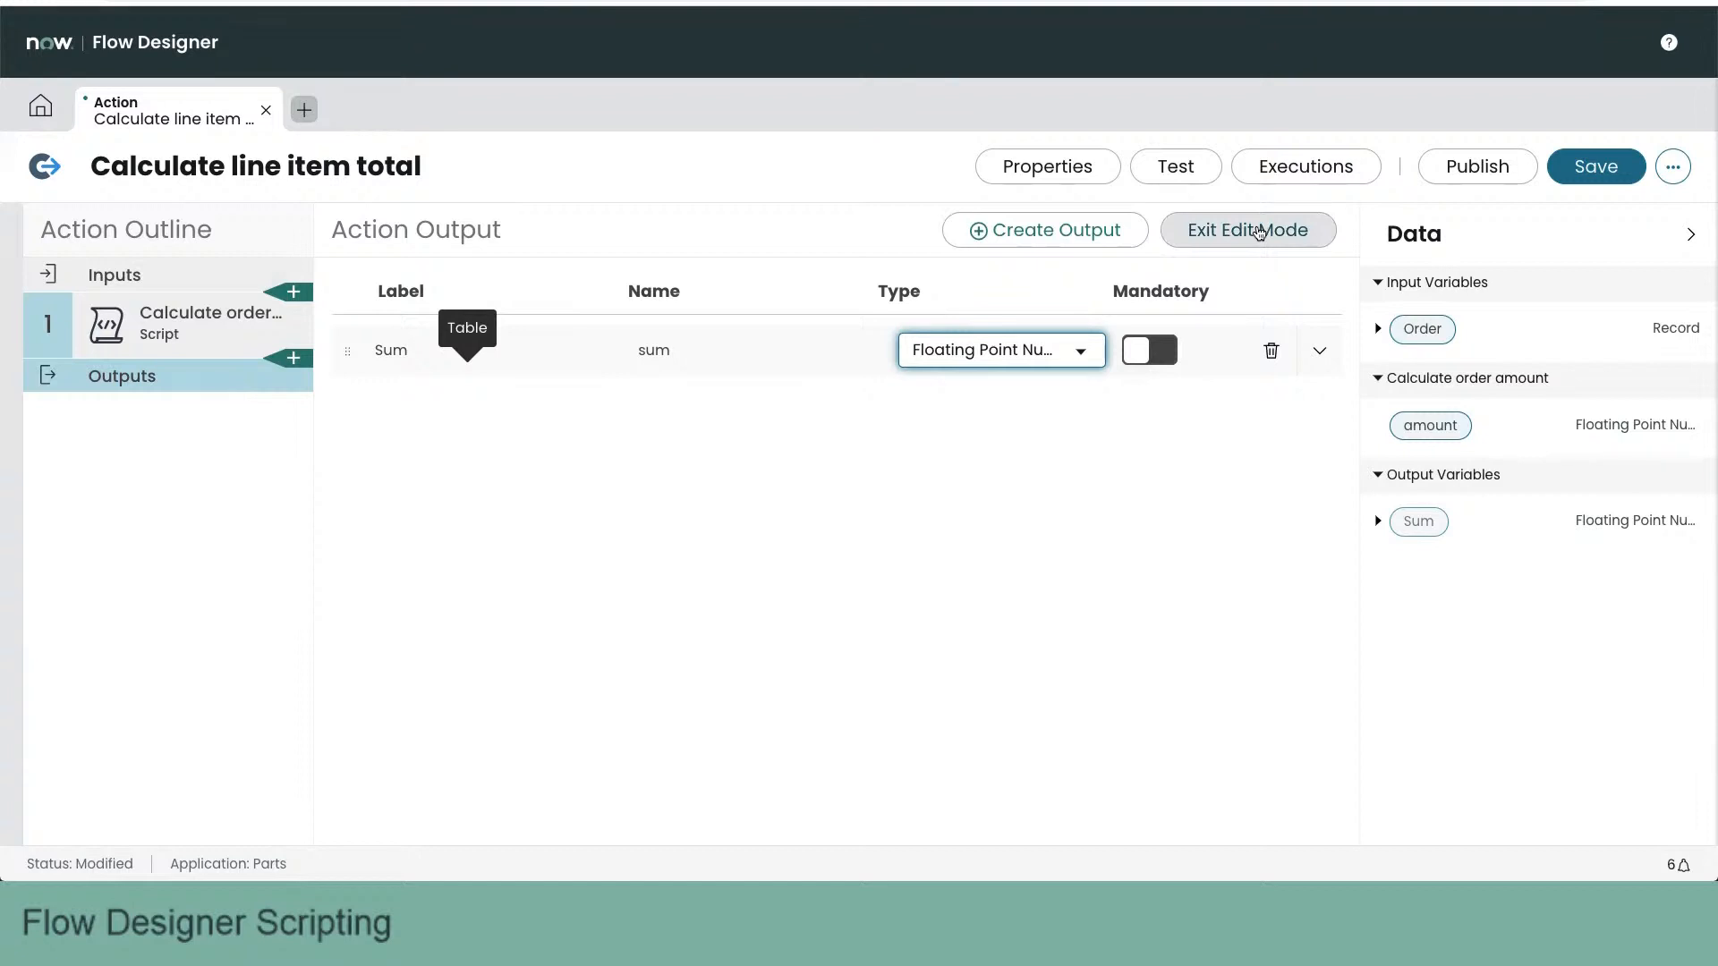
pyautogui.click(1259, 233)
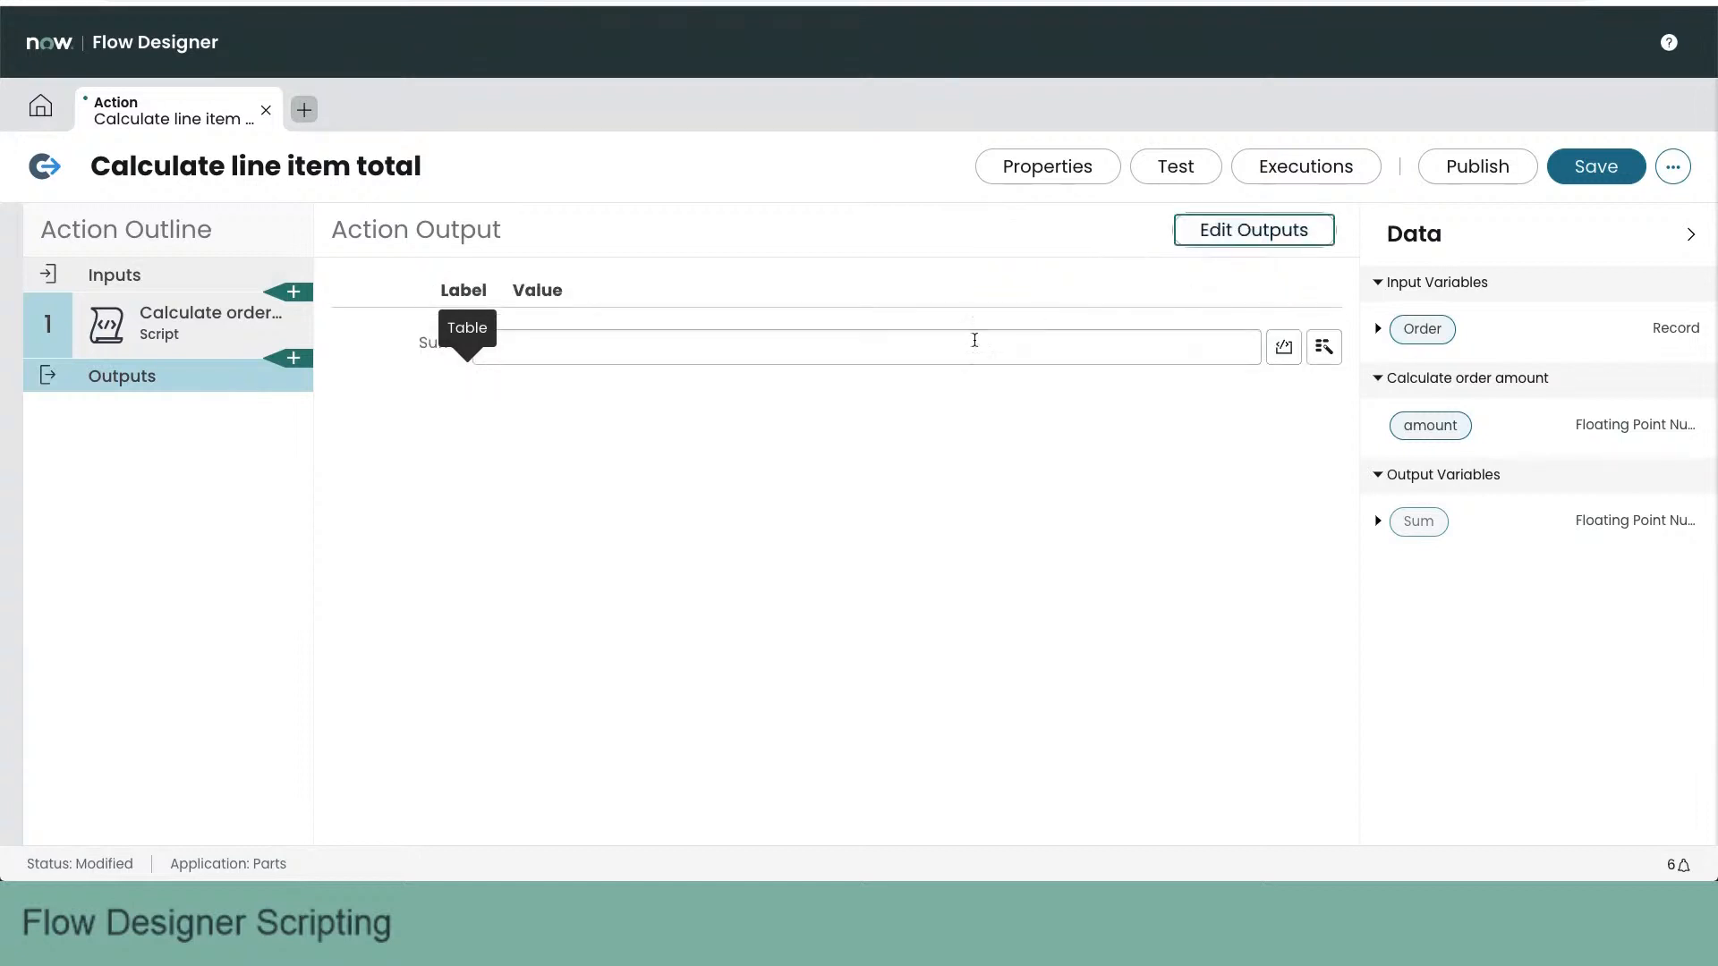
pyautogui.moveTo(1430, 426); pyautogui.dragTo(1035, 353)
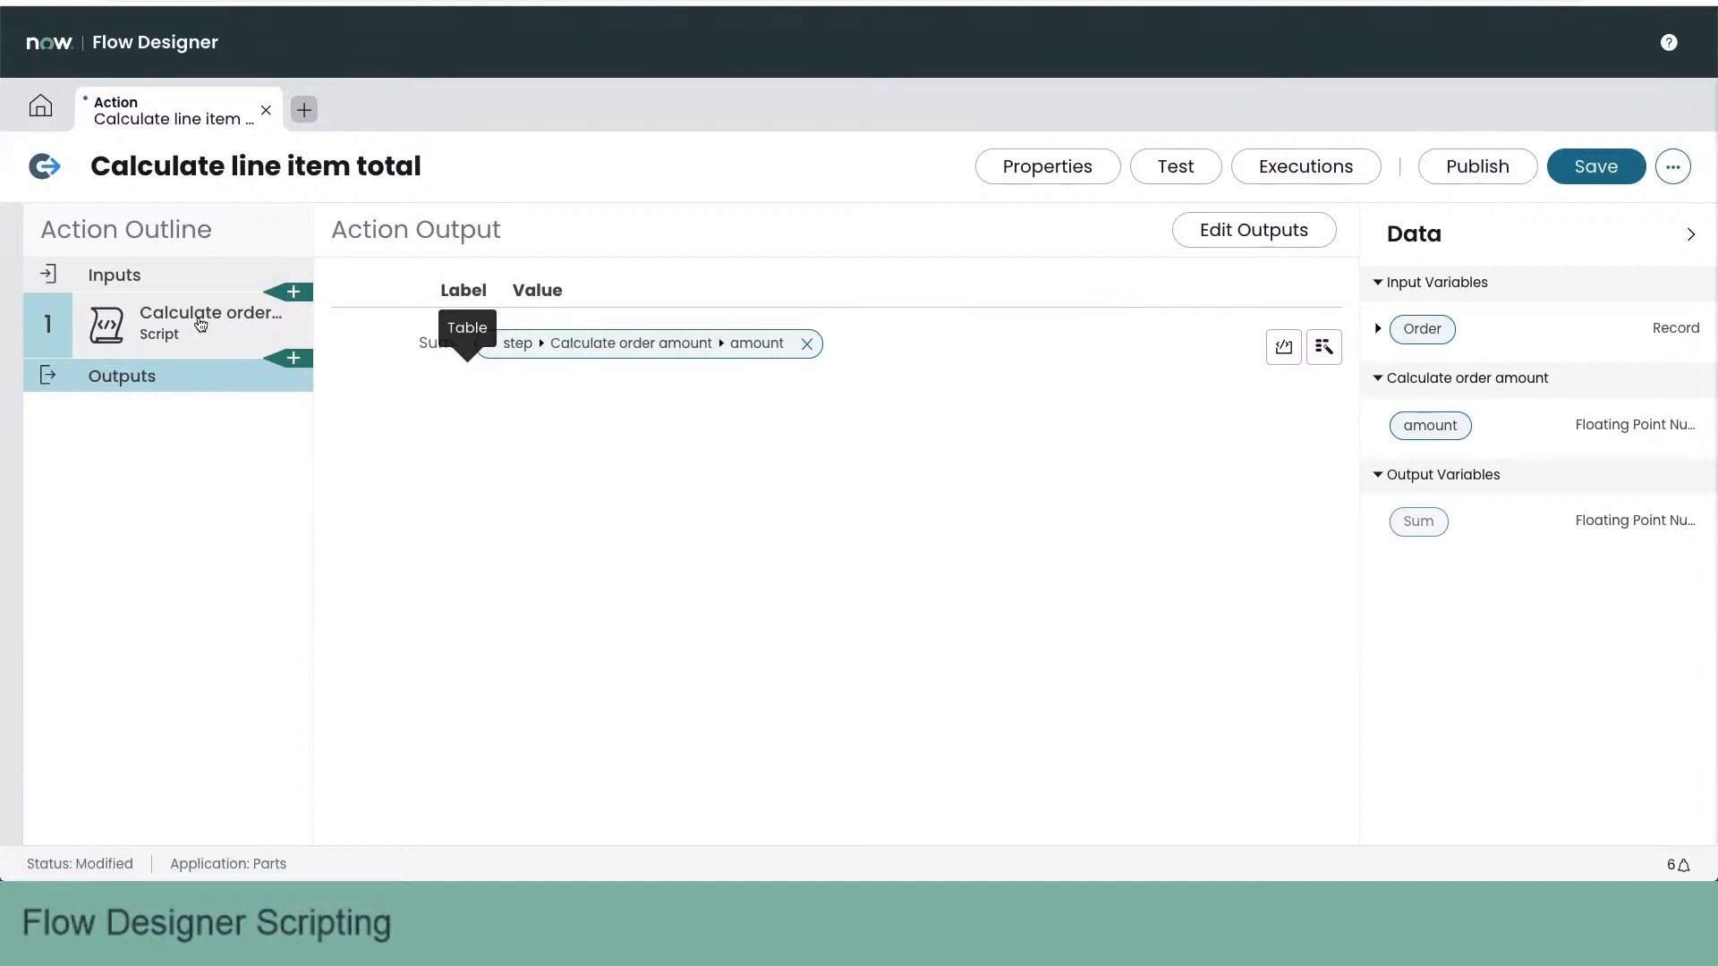
# - Correct the misspelled ouputs to outputs in the Script step's amount assignment and save the action
pyautogui.click(204, 315)
pyautogui.scroll(-3, 659, 610)
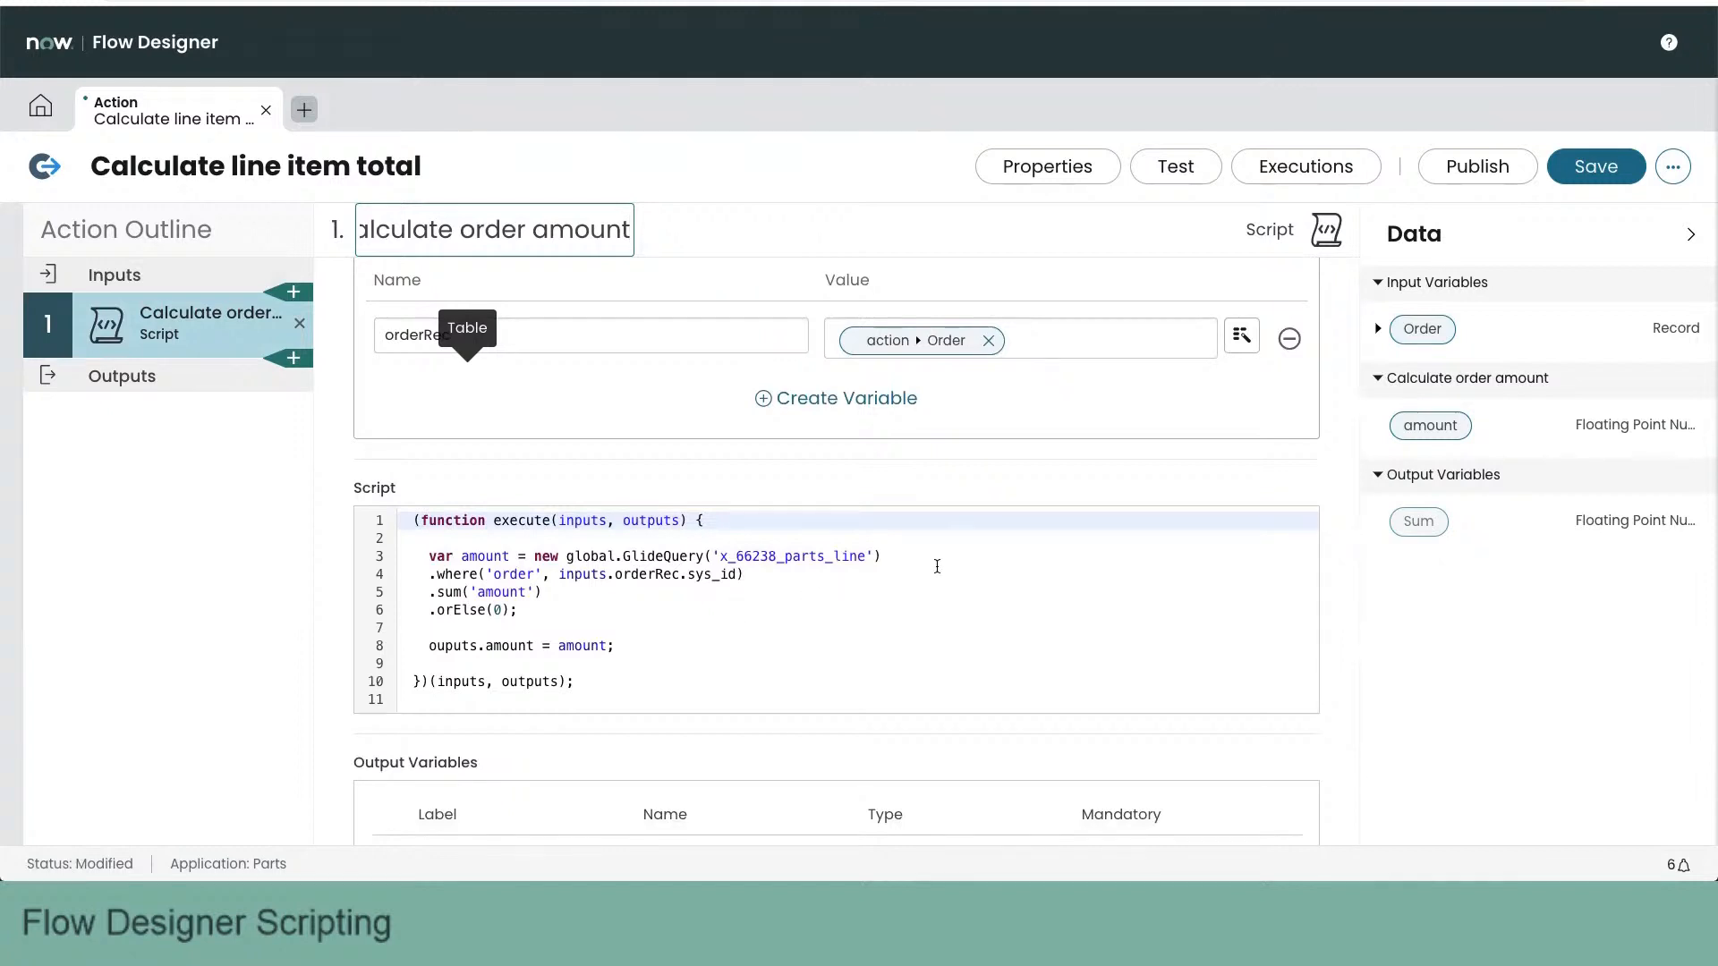
pyautogui.click(446, 646)
pyautogui.write('t')
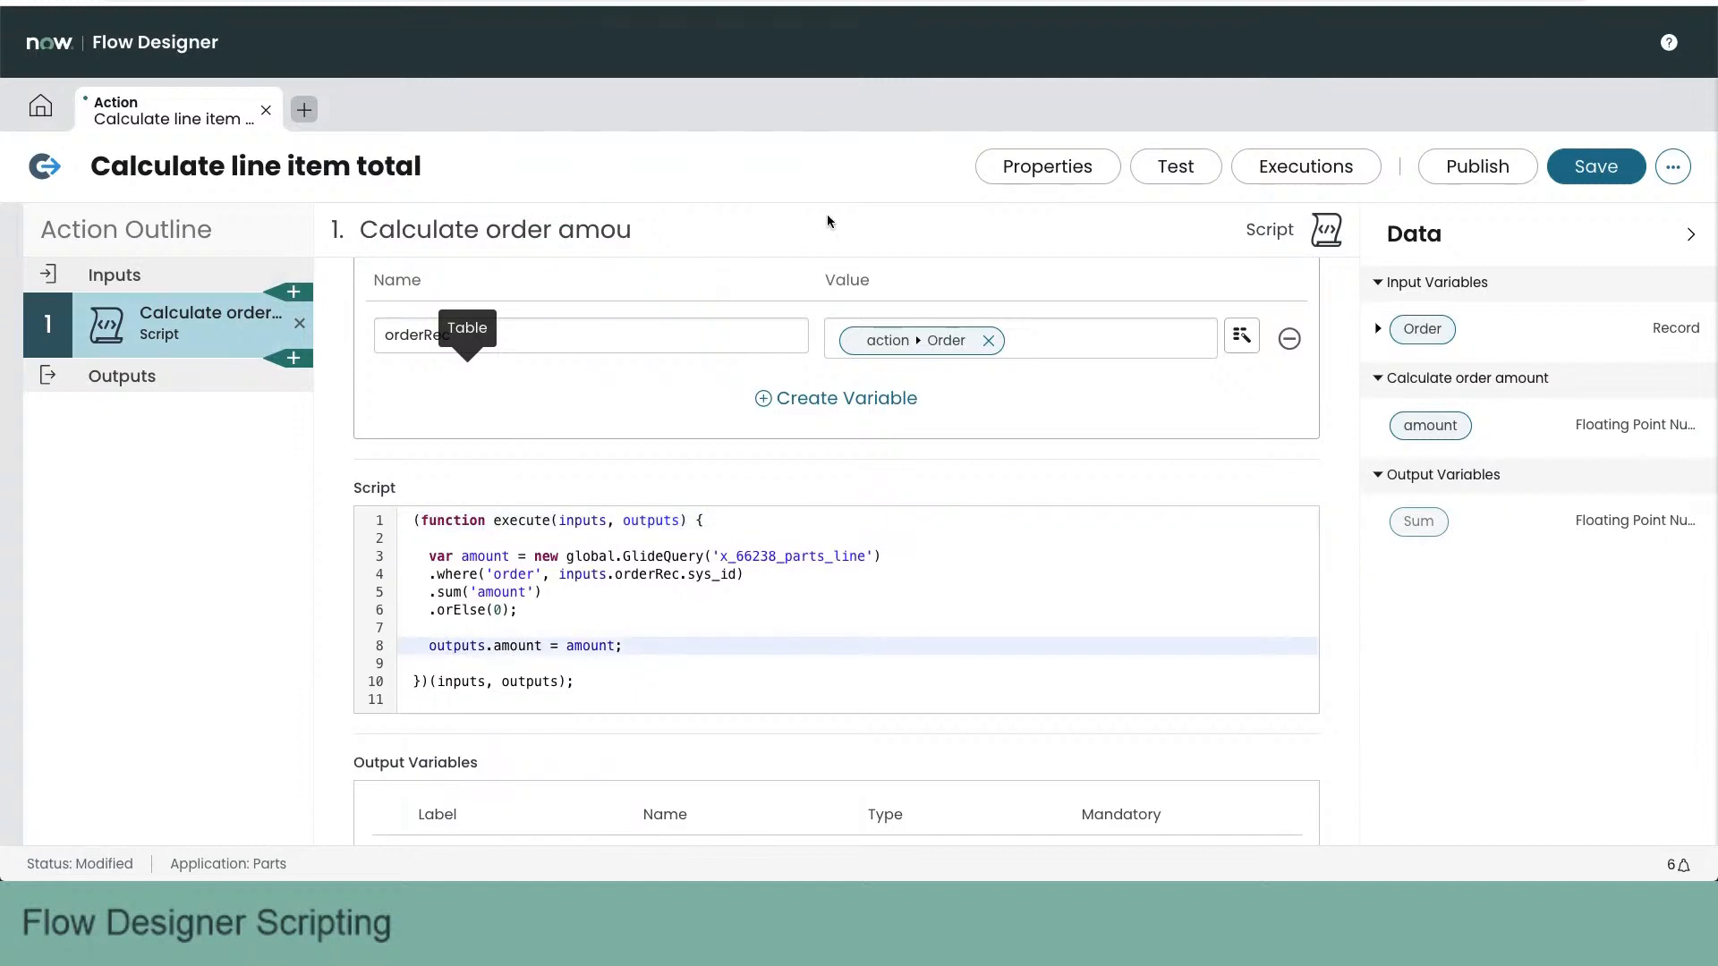
pyautogui.click(1595, 168)
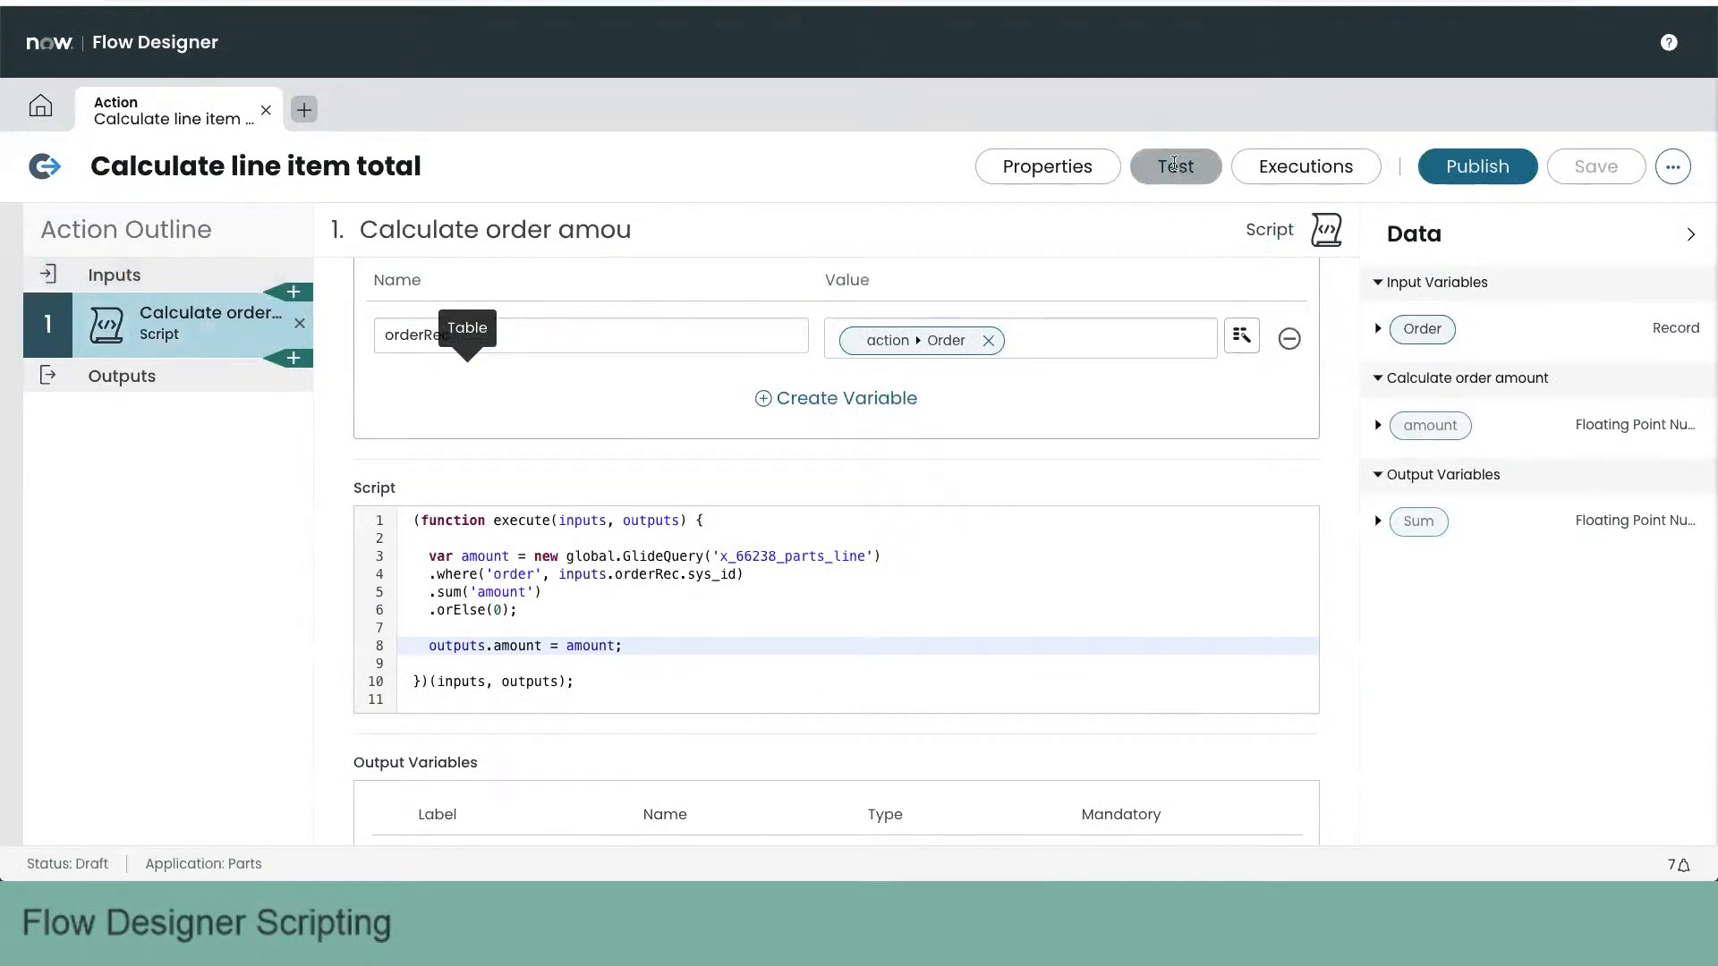
pyautogui.click(1174, 167)
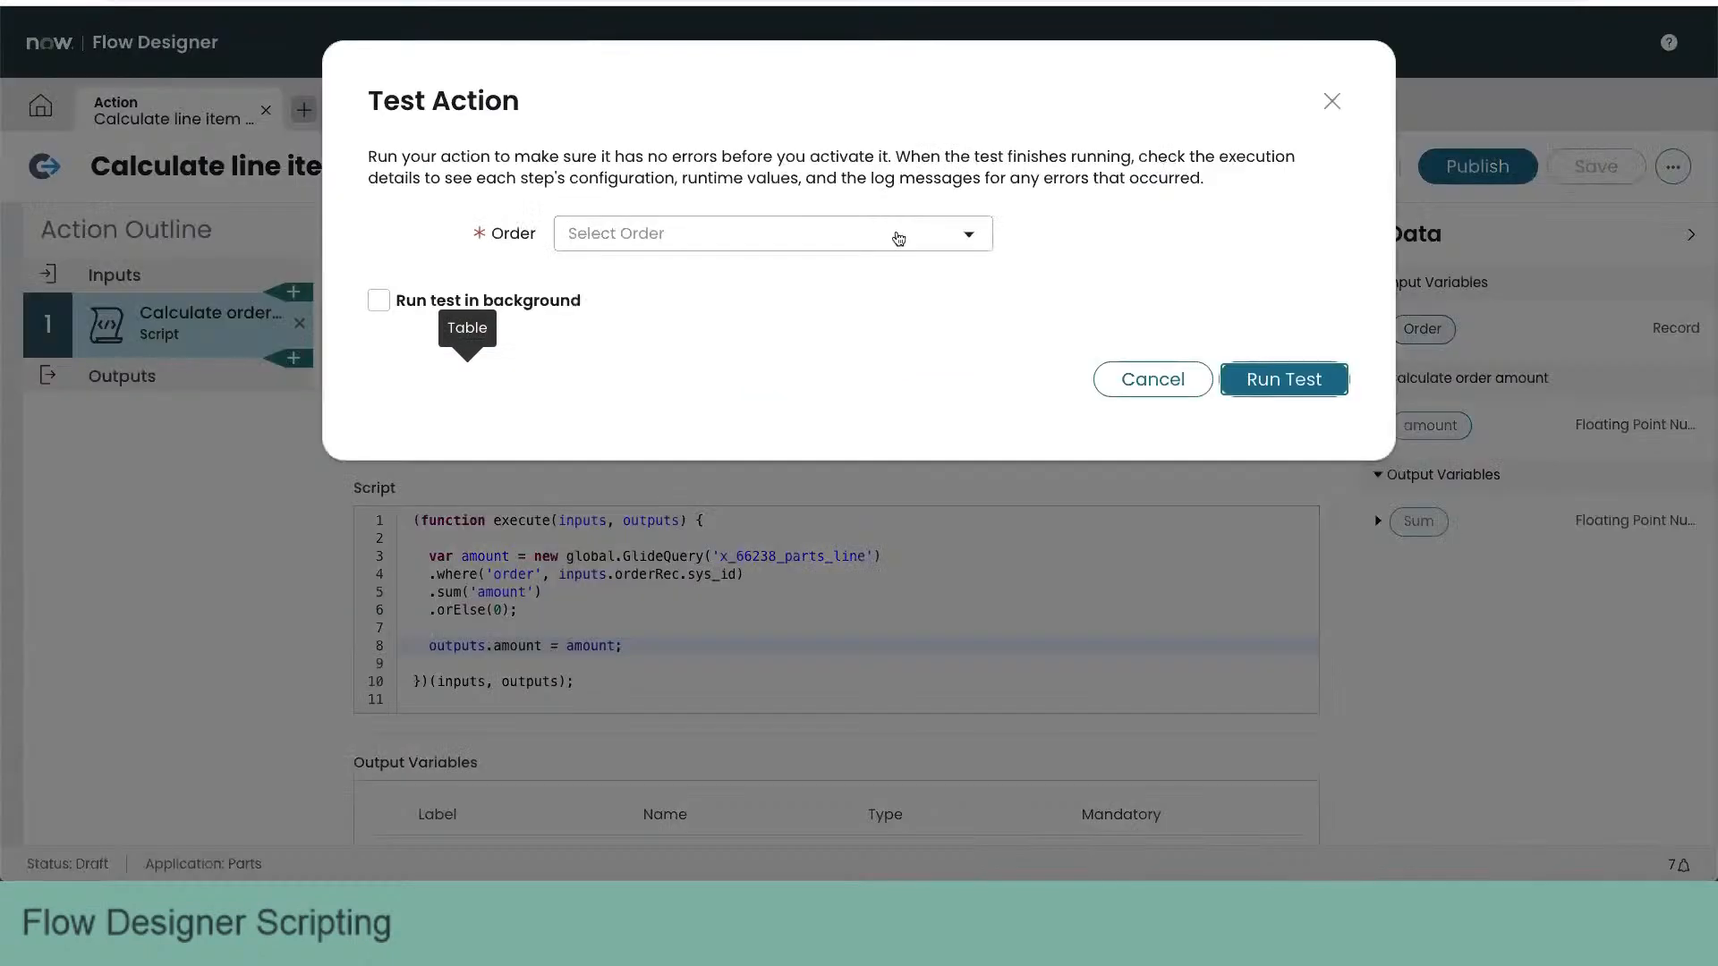
pyautogui.click(703, 238)
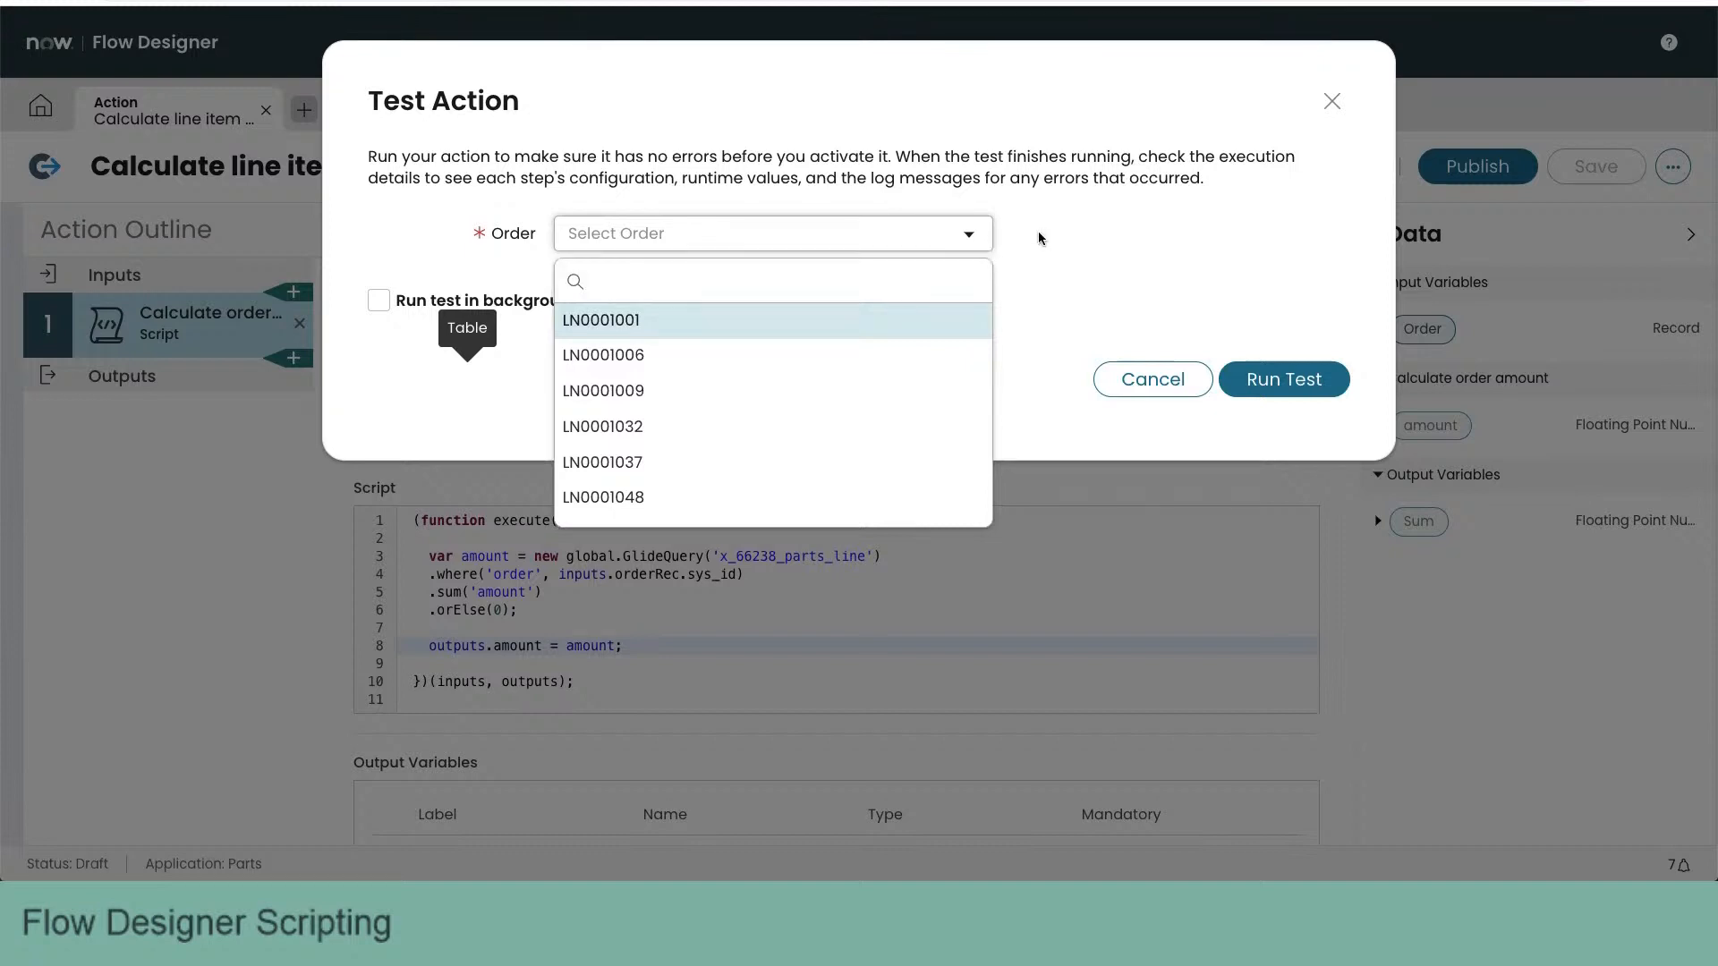
pyautogui.click(1066, 233)
pyautogui.click(1153, 381)
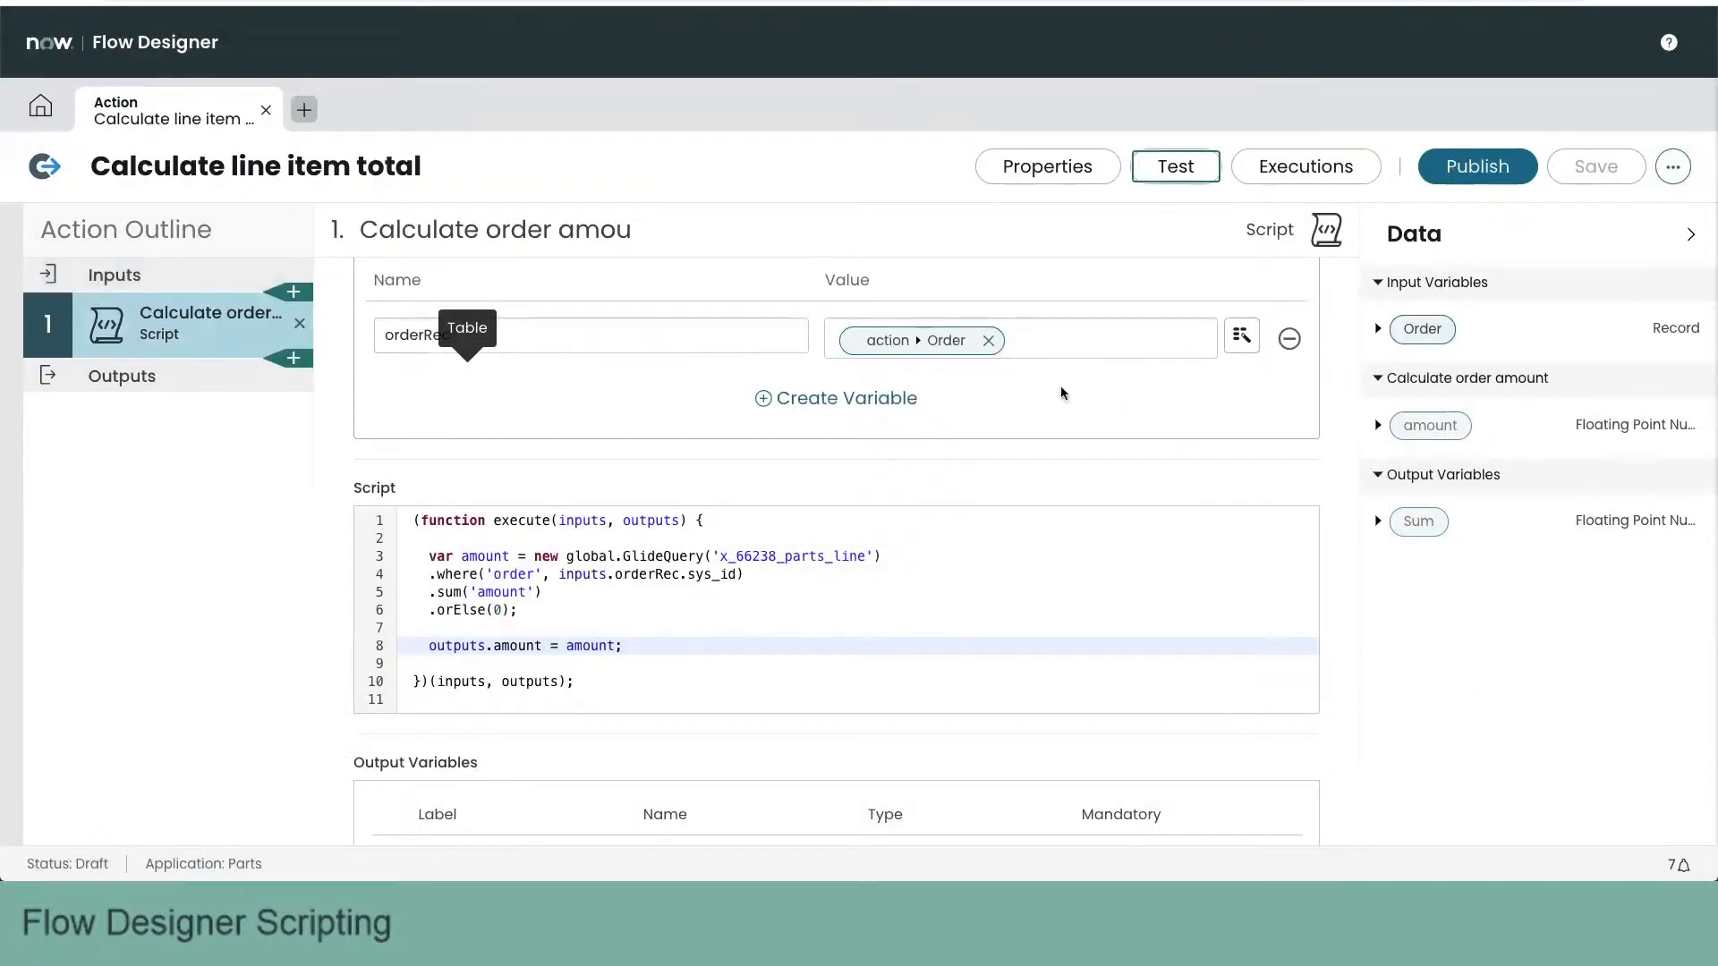
# - Change the Order input's type to a Reference to the Order [x_66238_parts_order] table and save the action
pyautogui.click(175, 280)
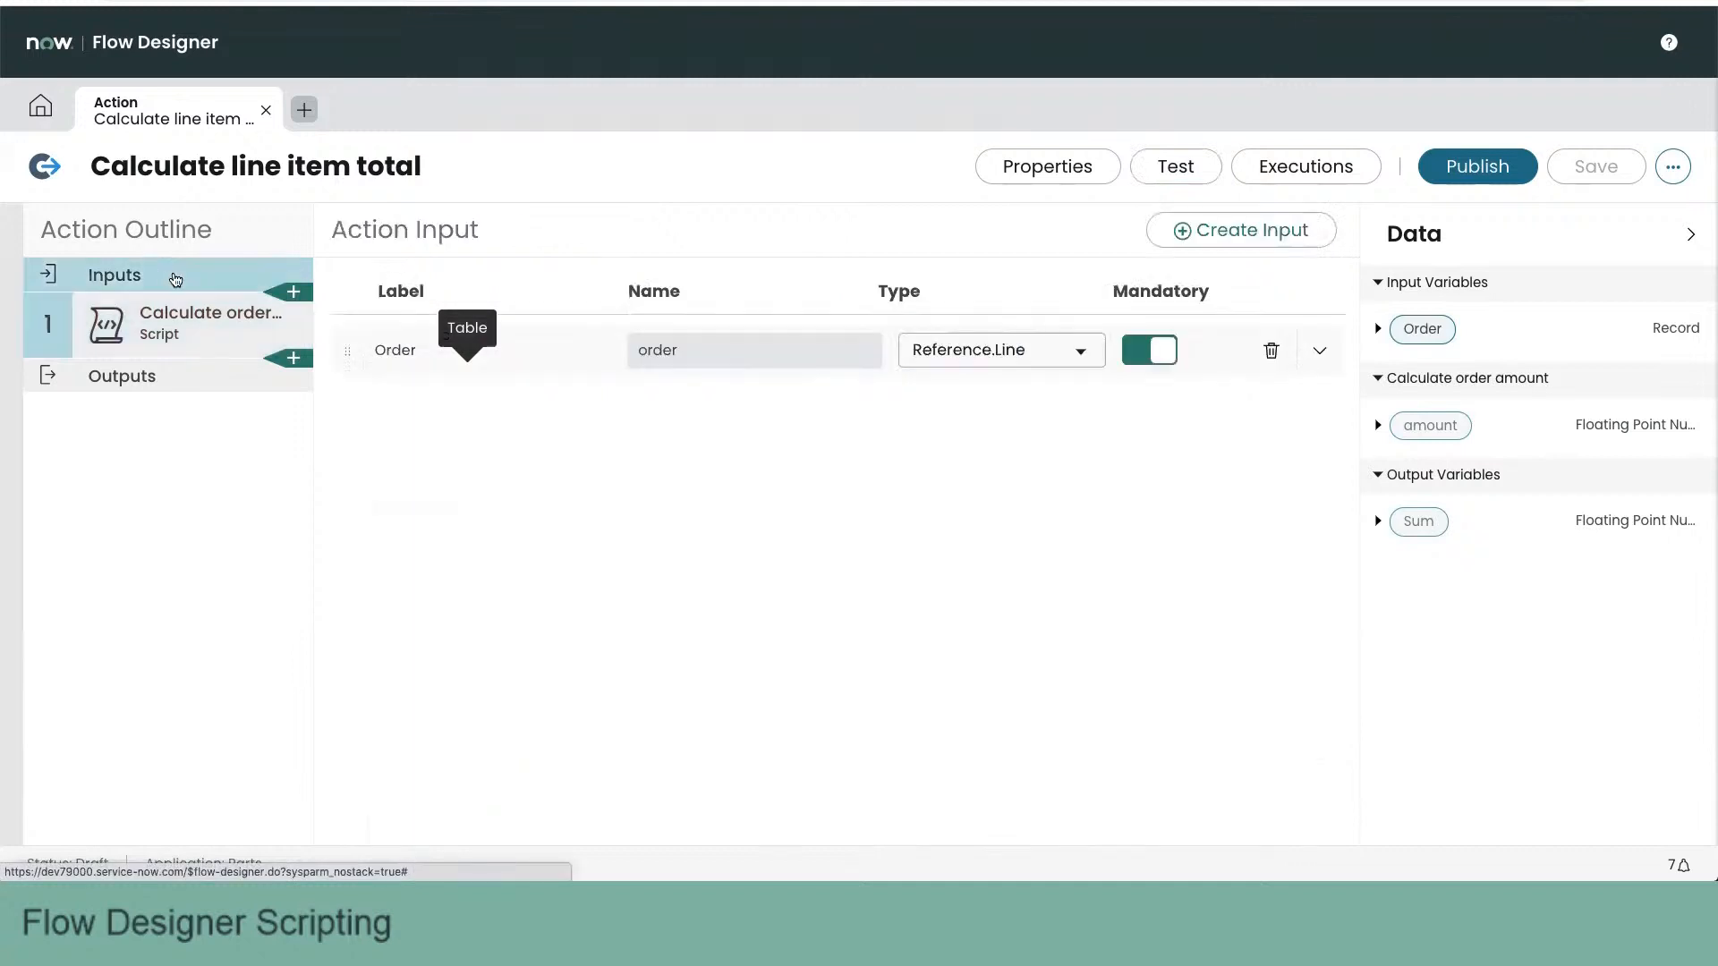
pyautogui.click(1081, 352)
pyautogui.write('order')
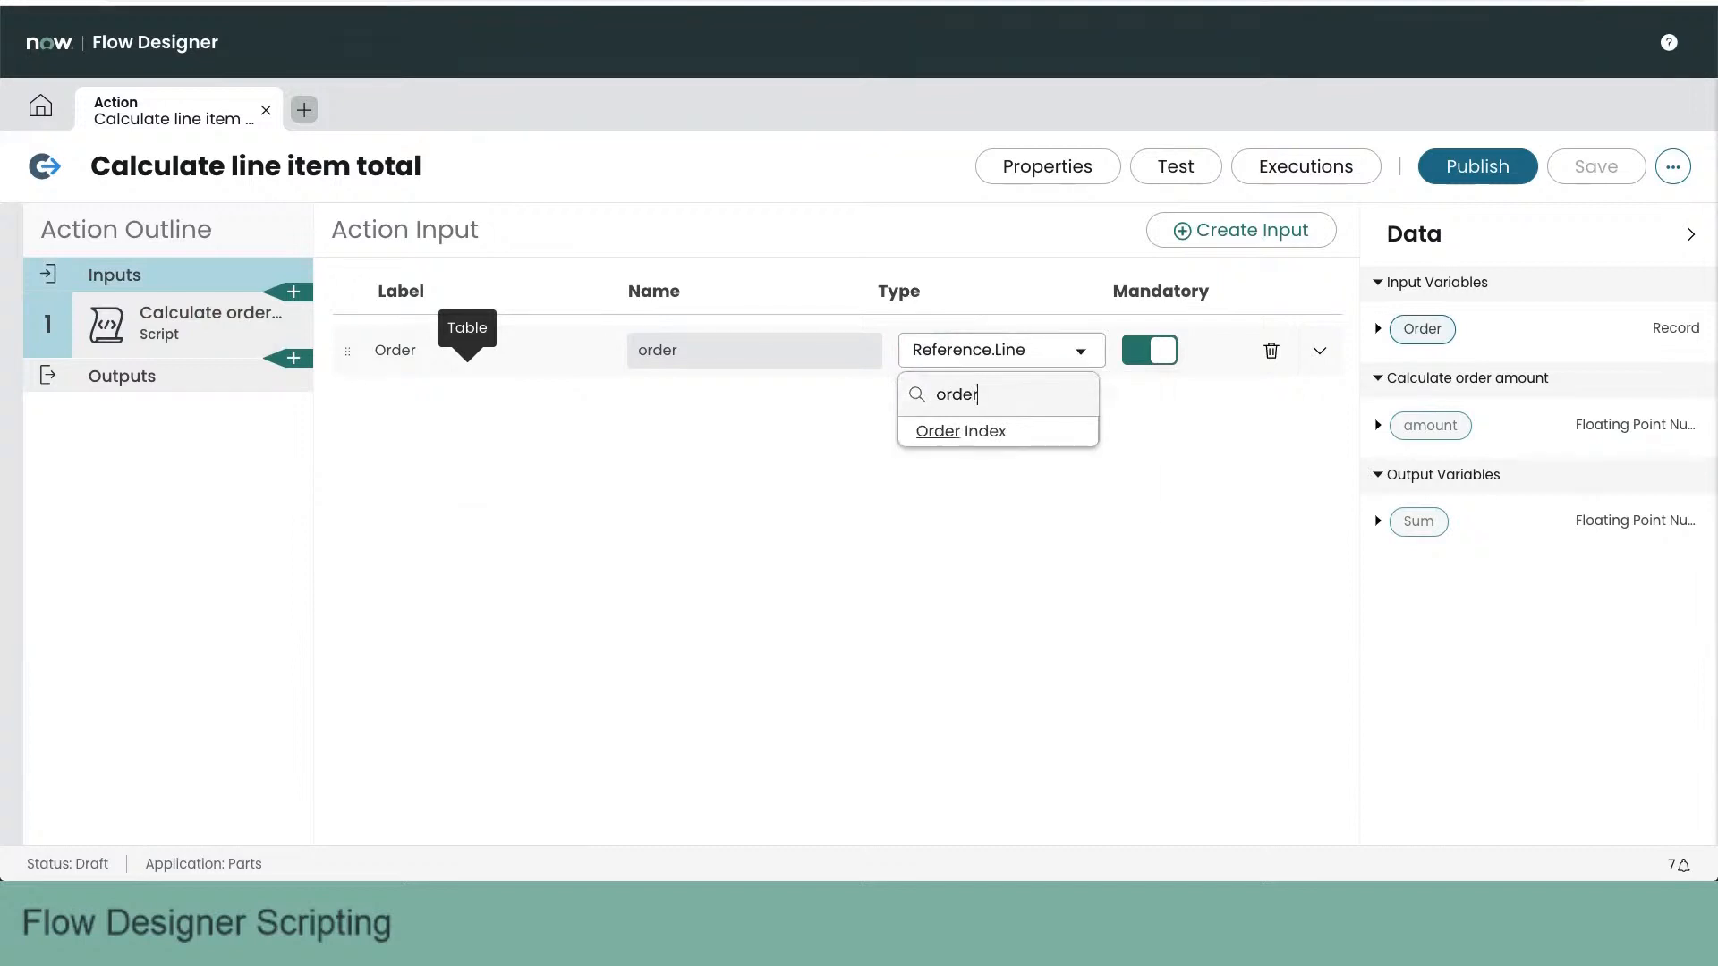
pyautogui.doubleClick(1027, 391)
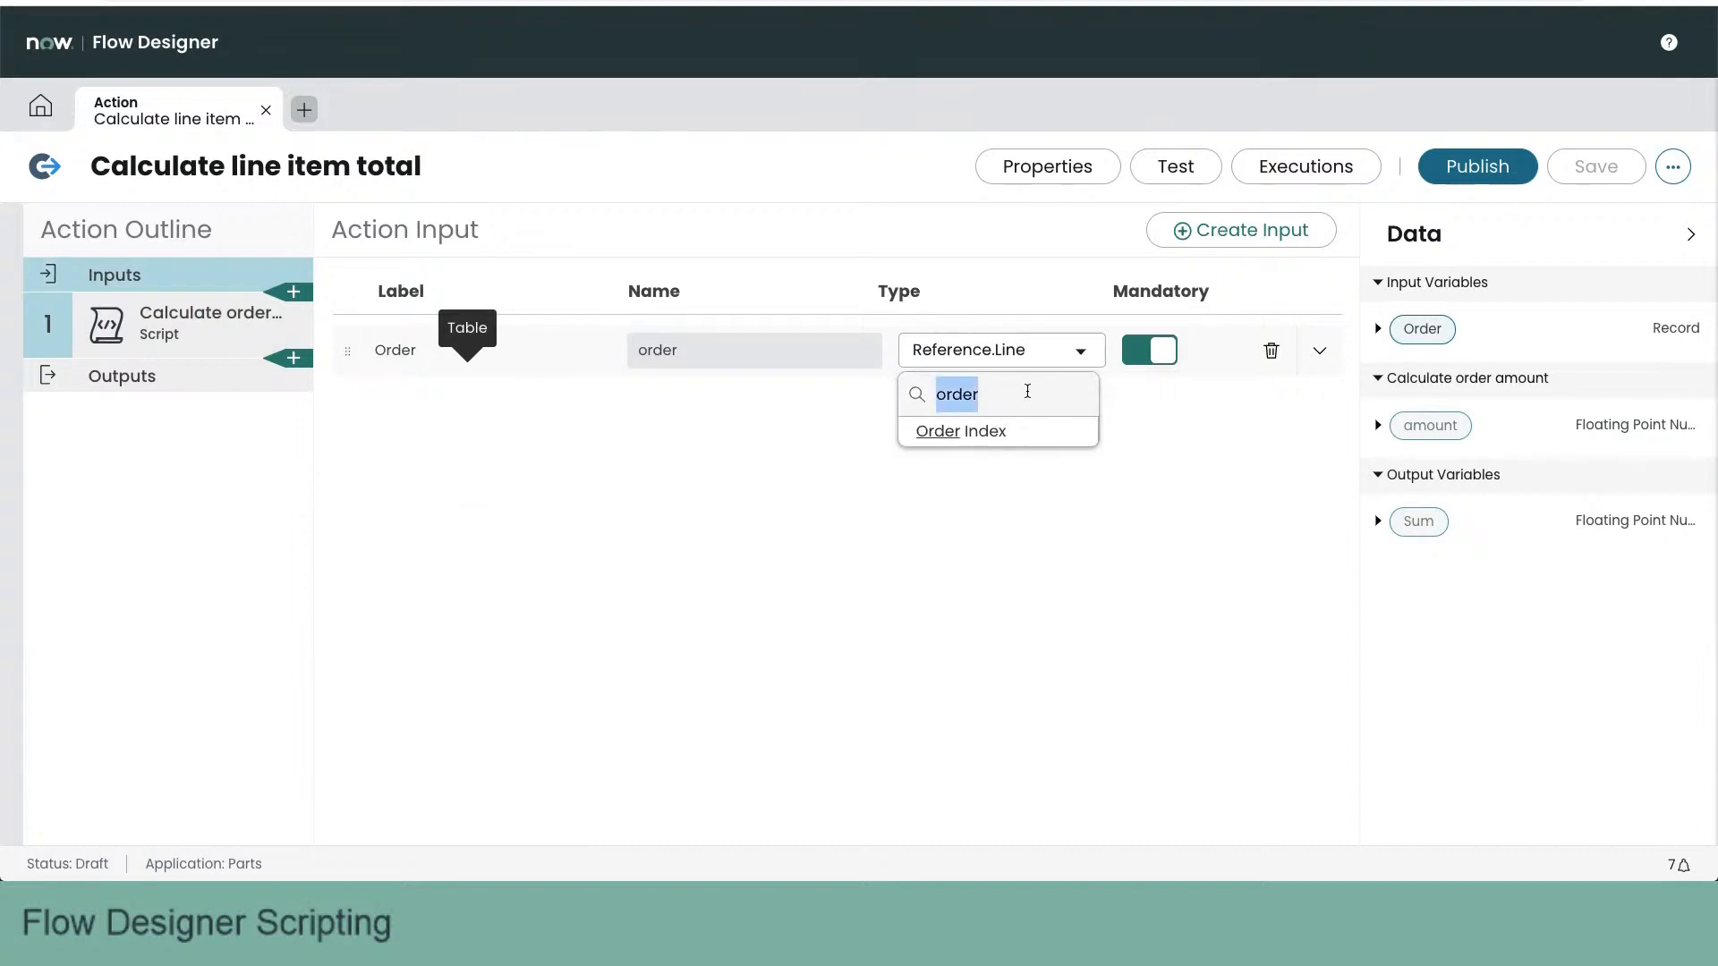
pyautogui.write('x')
pyautogui.press('BackSpace')
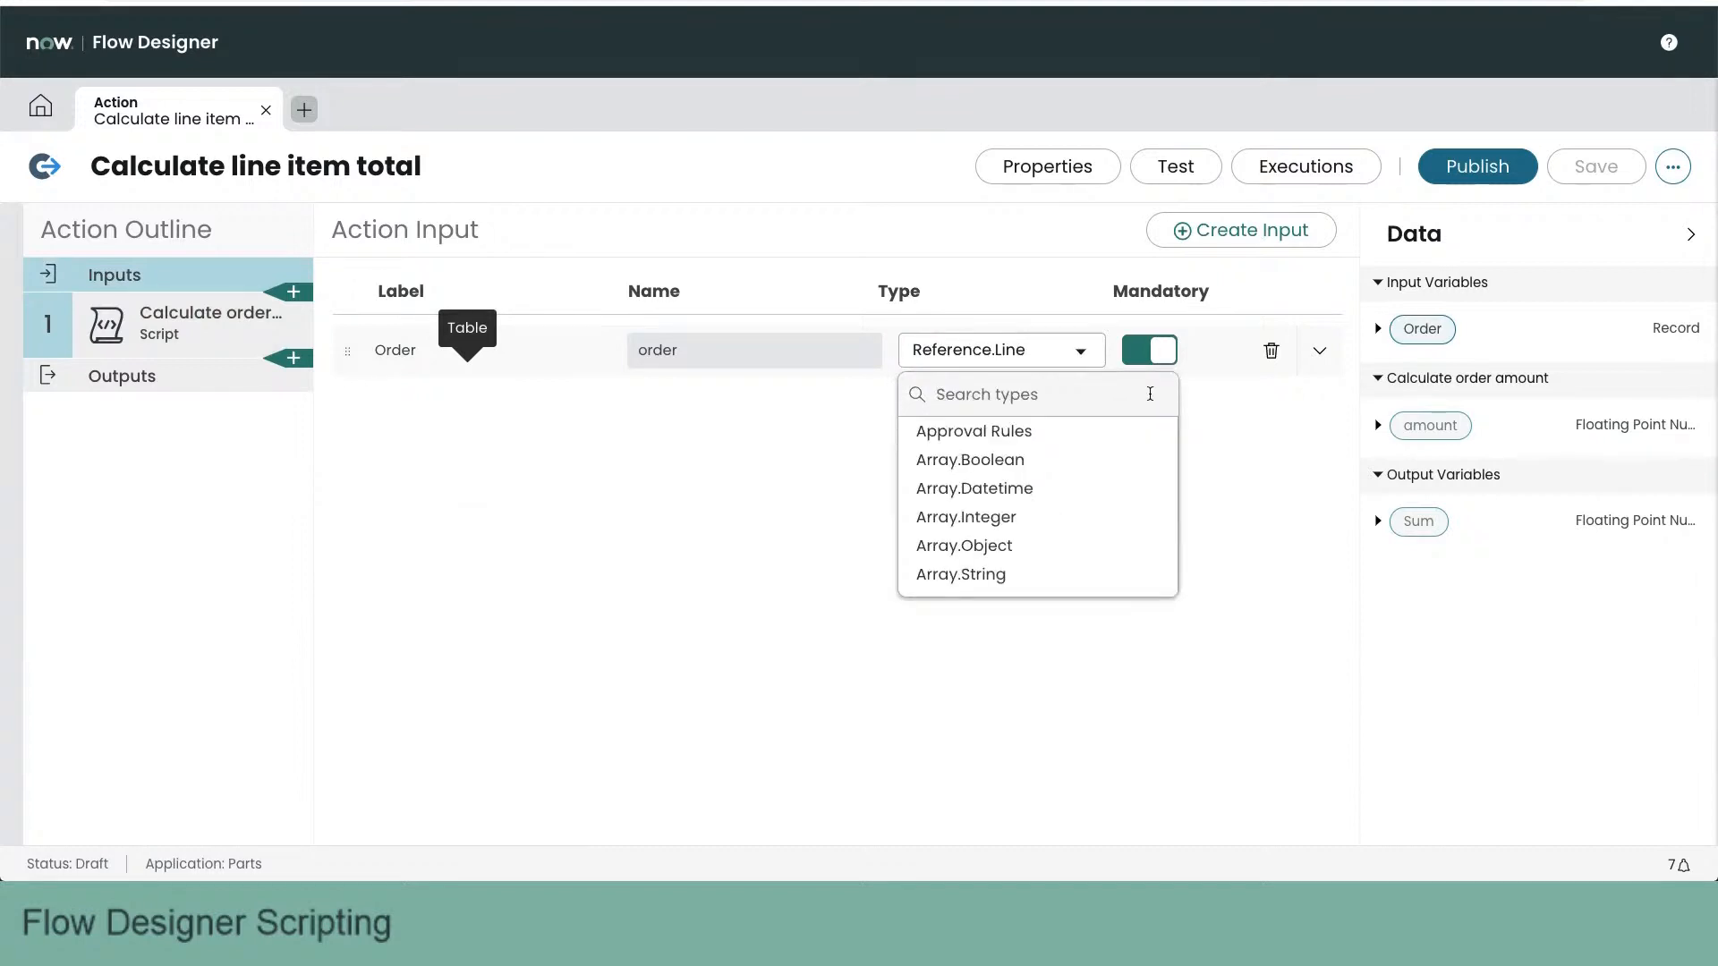
pyautogui.click(1015, 349)
pyautogui.click(1027, 349)
pyautogui.write('ref')
pyautogui.click(1090, 433)
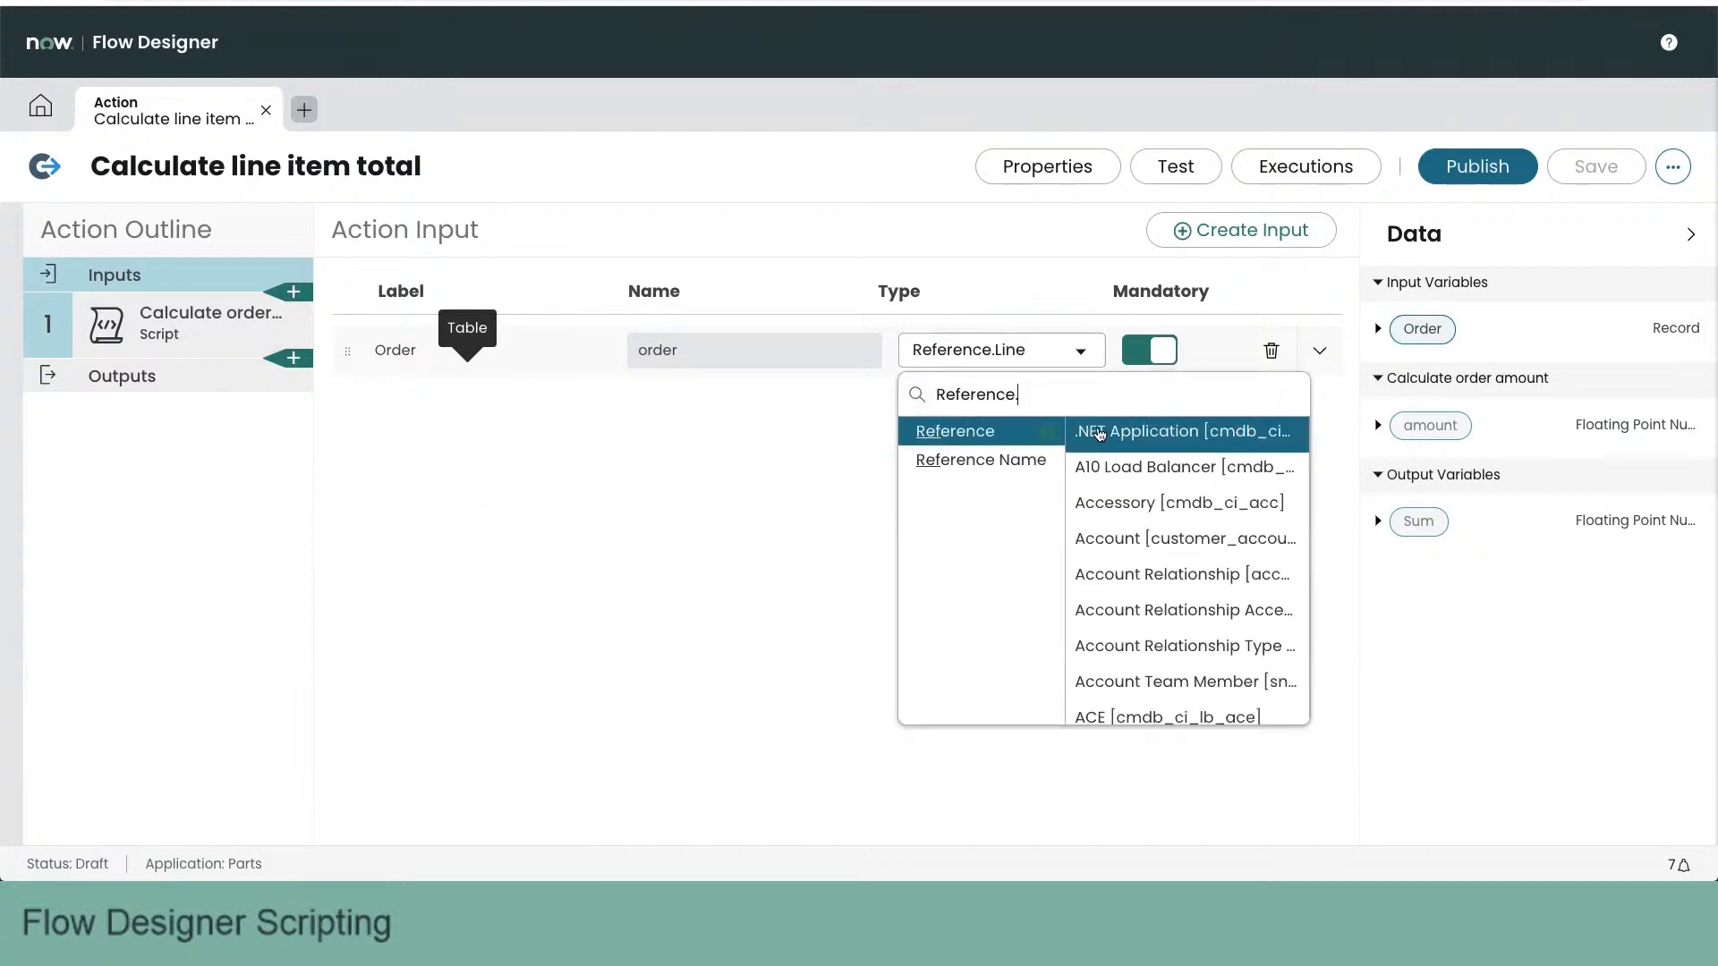
pyautogui.write('order')
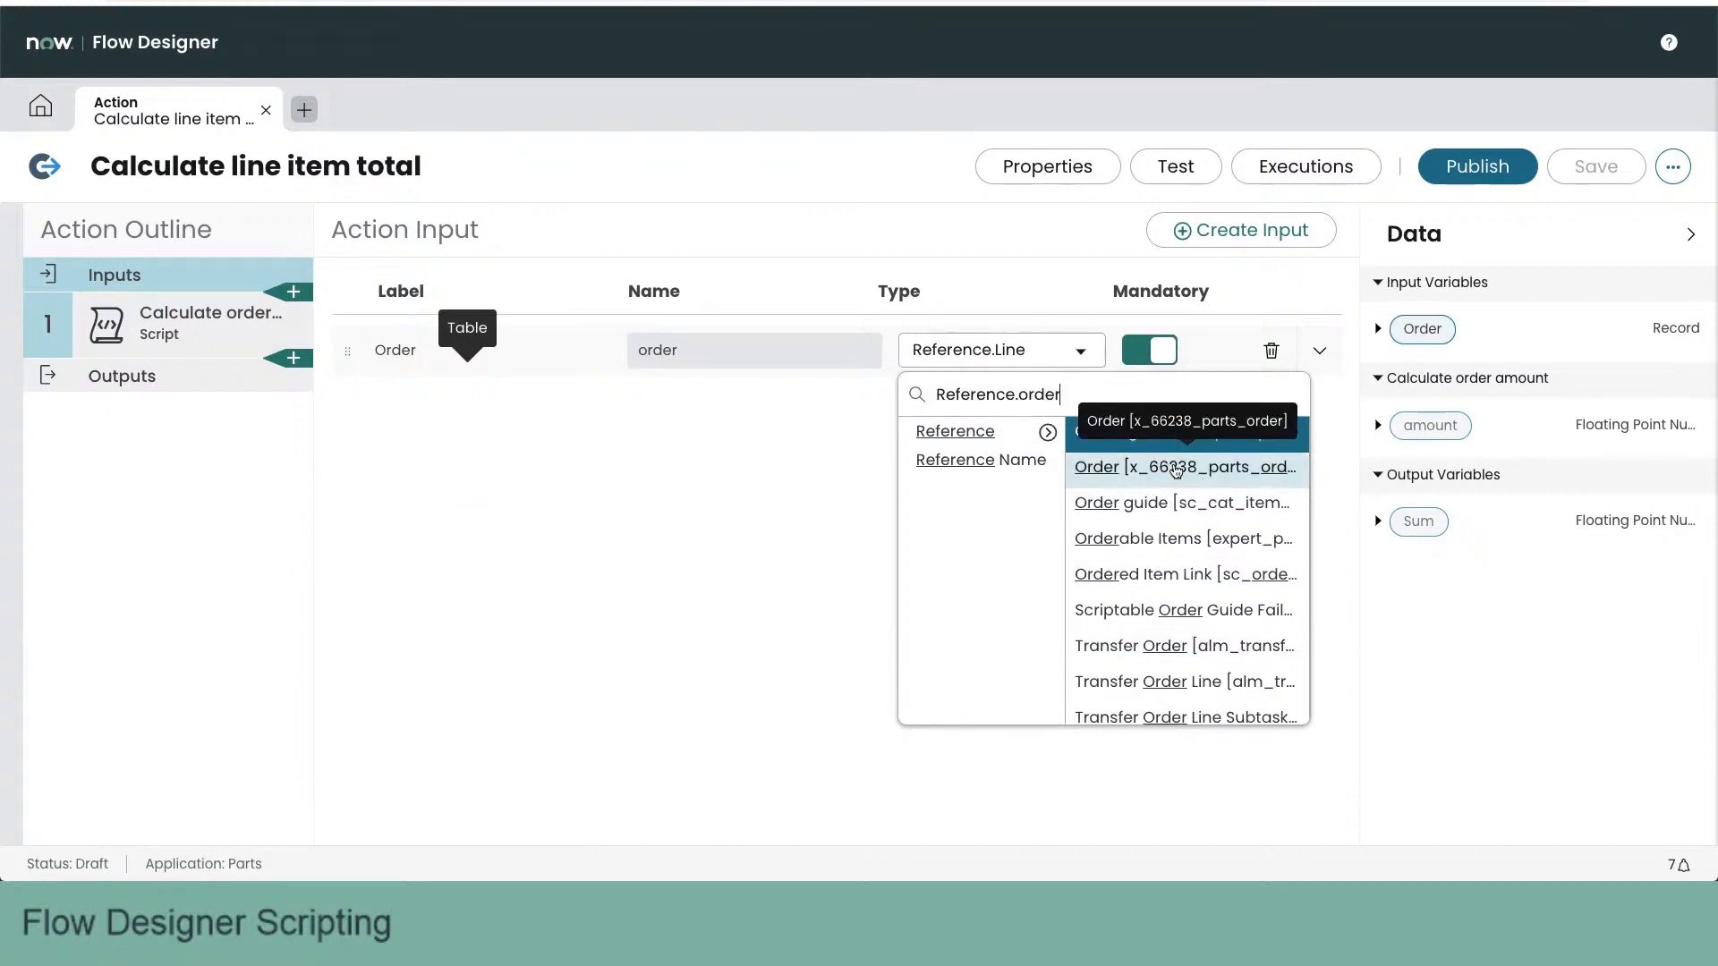
pyautogui.click(1190, 473)
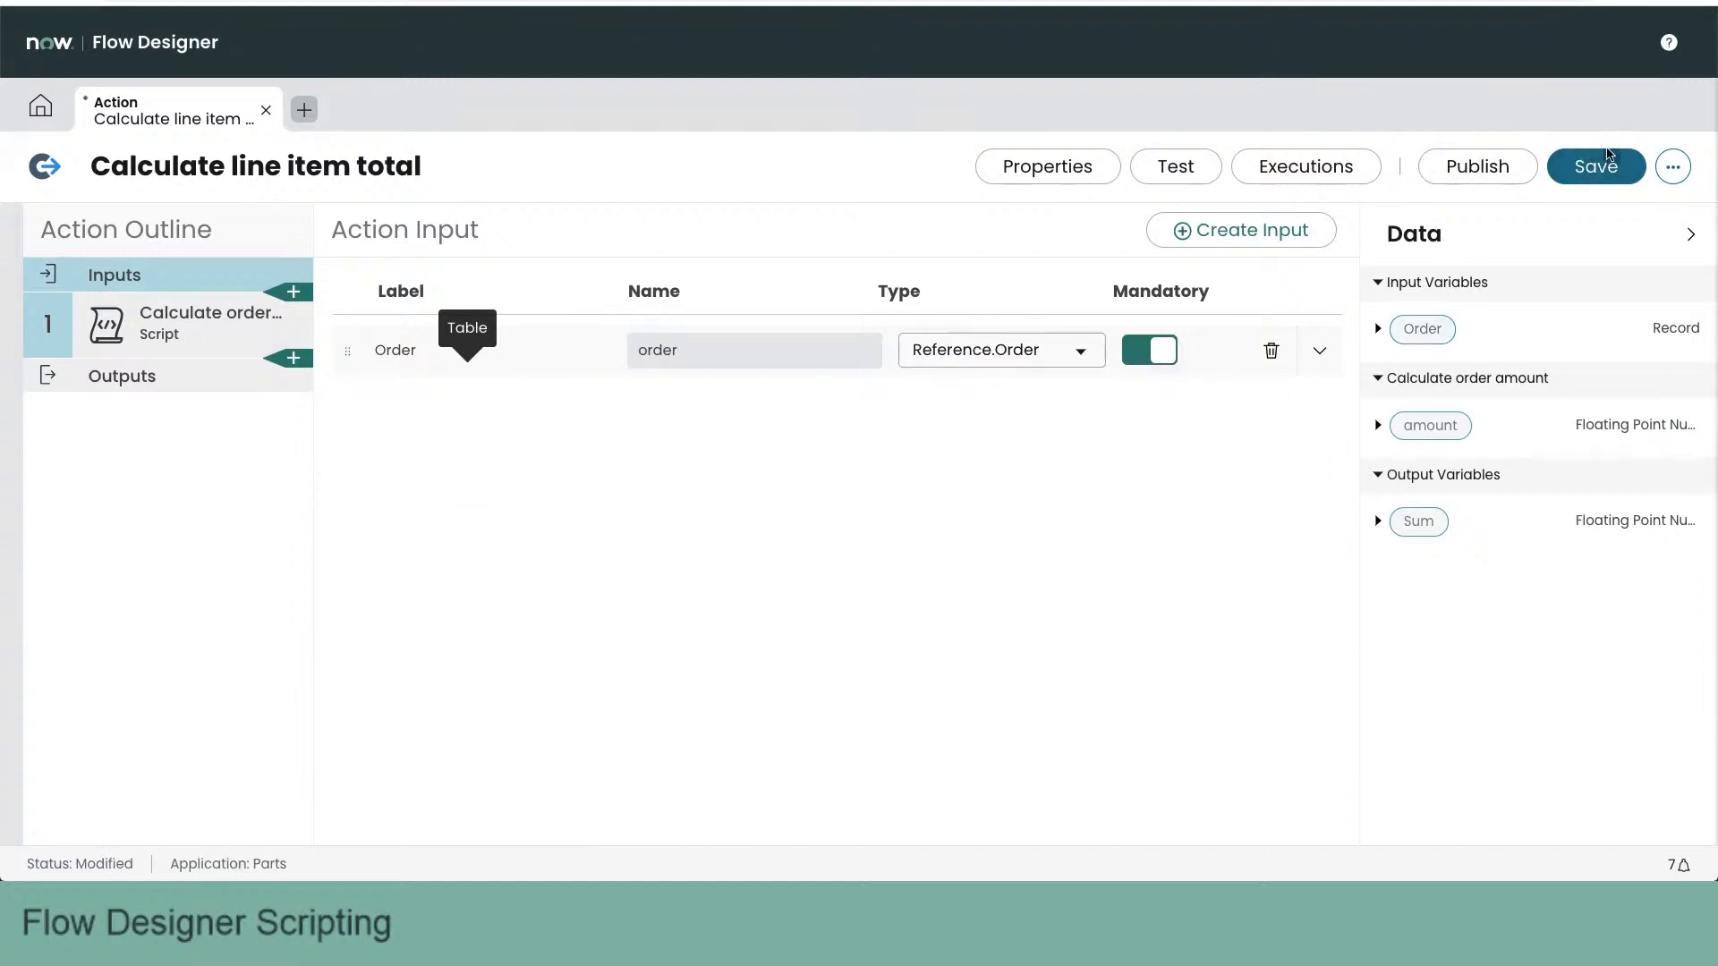
pyautogui.click(1600, 166)
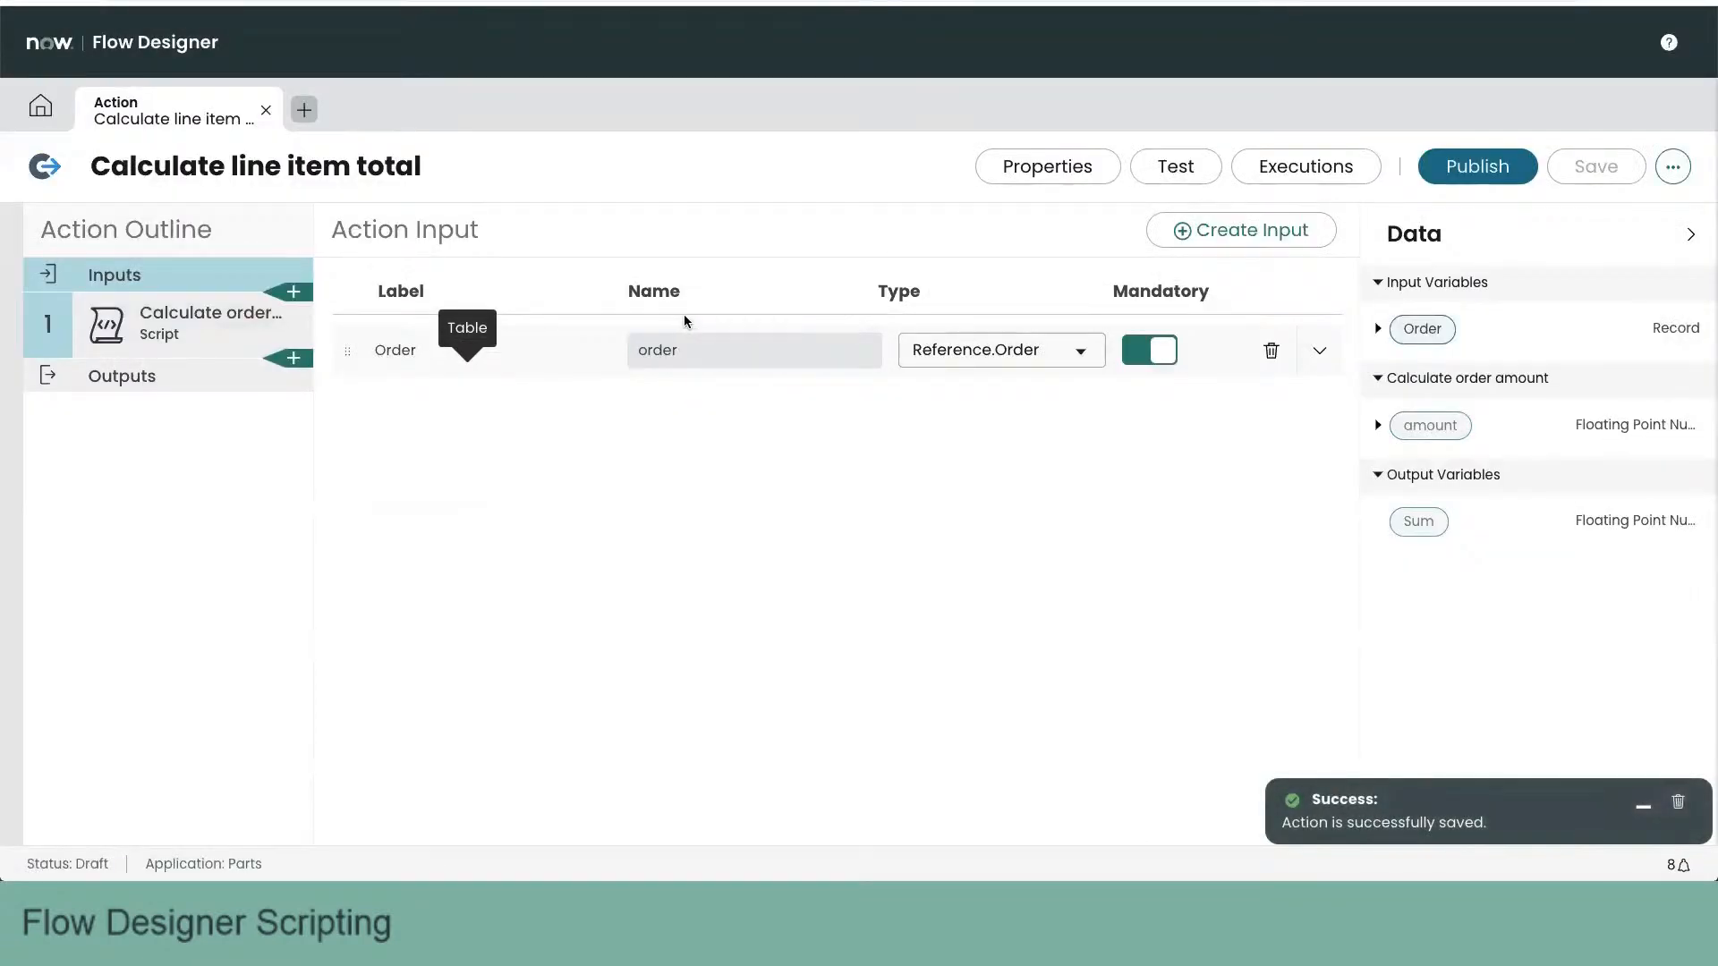
# - Run a test of the action with the first order in the list
pyautogui.click(1176, 166)
pyautogui.click(824, 231)
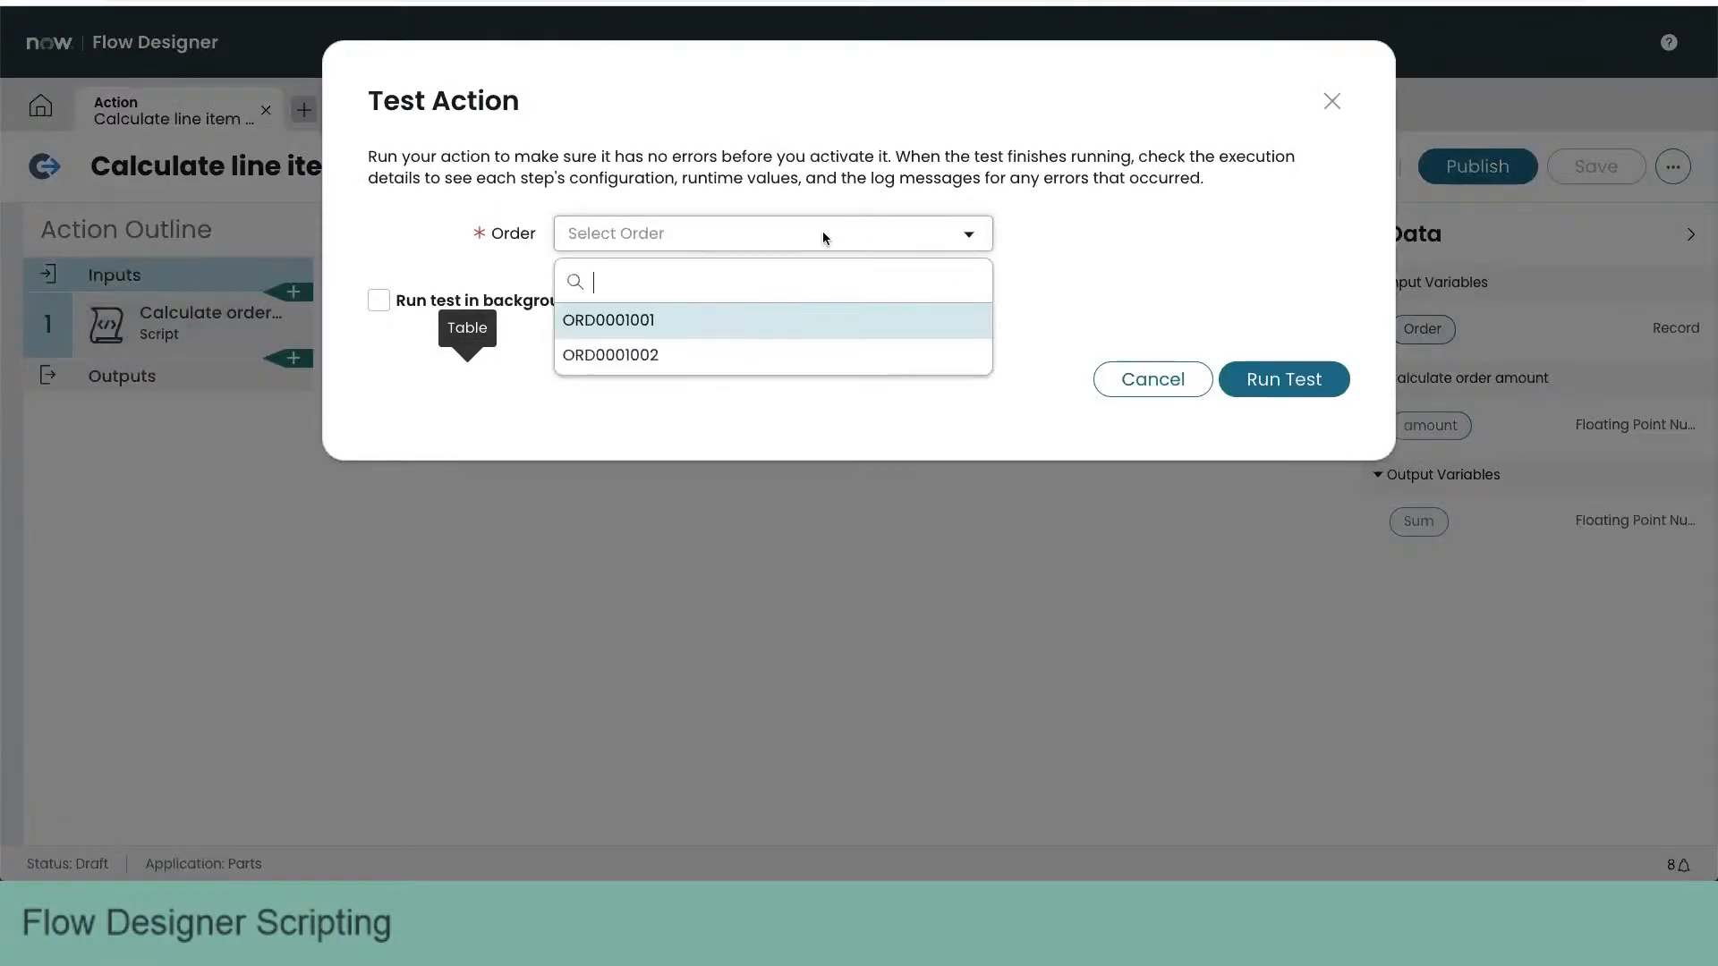
pyautogui.click(679, 324)
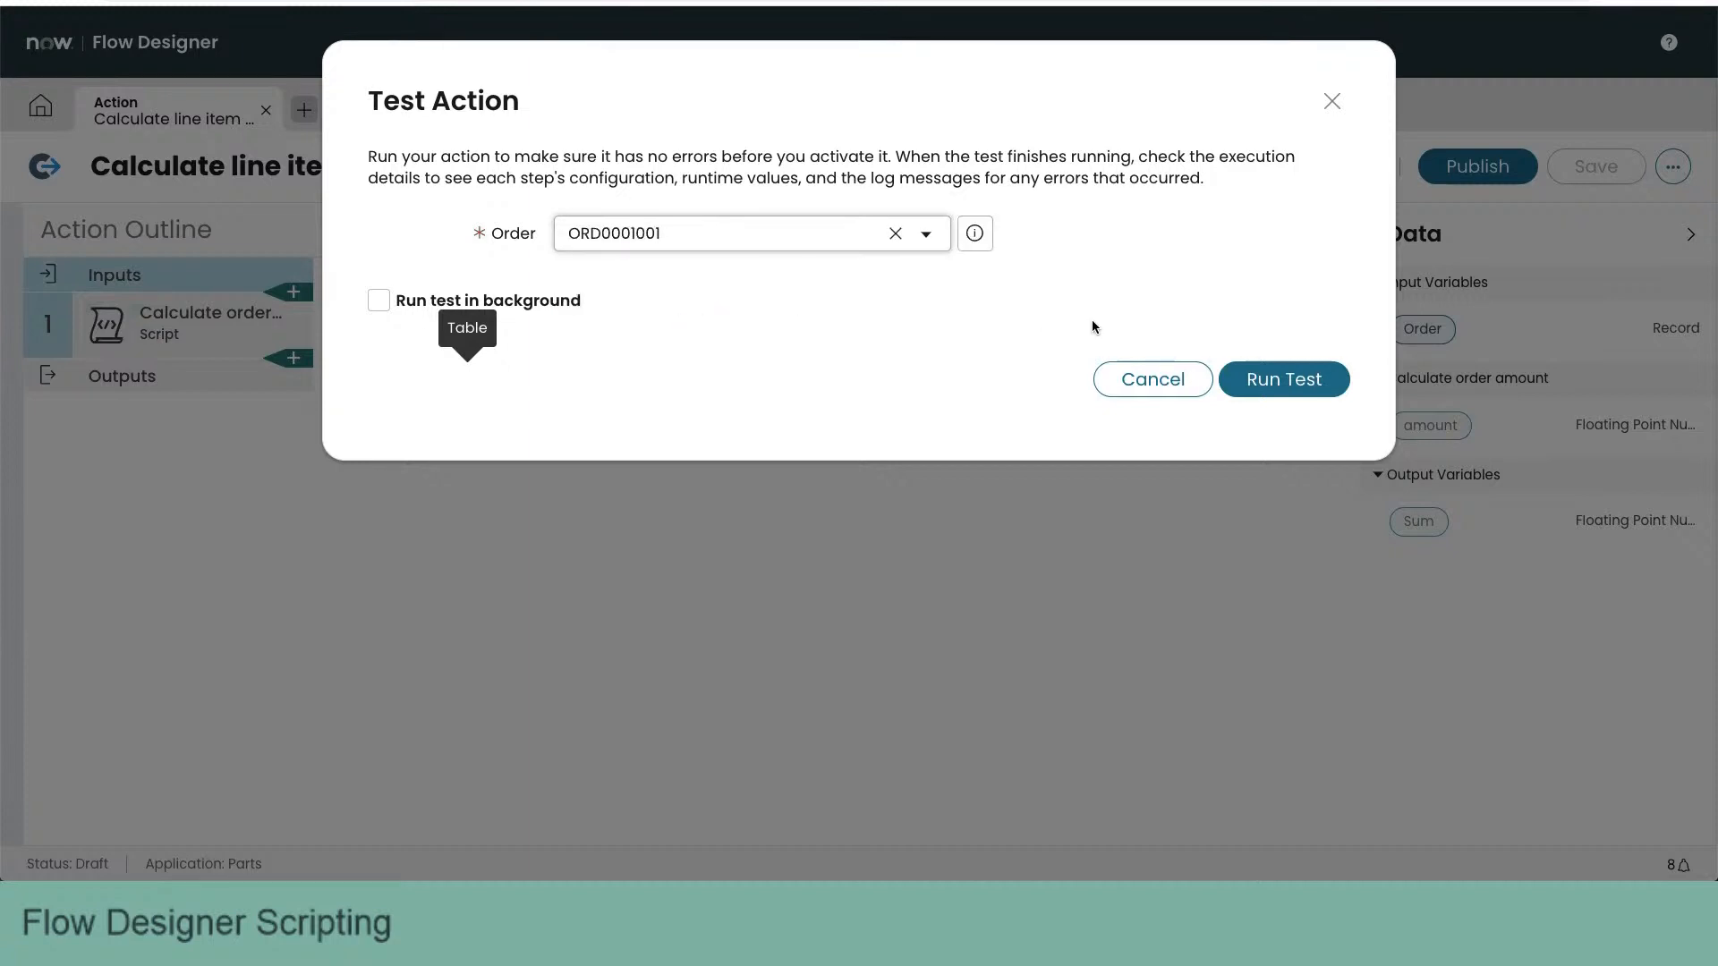
pyautogui.click(1279, 380)
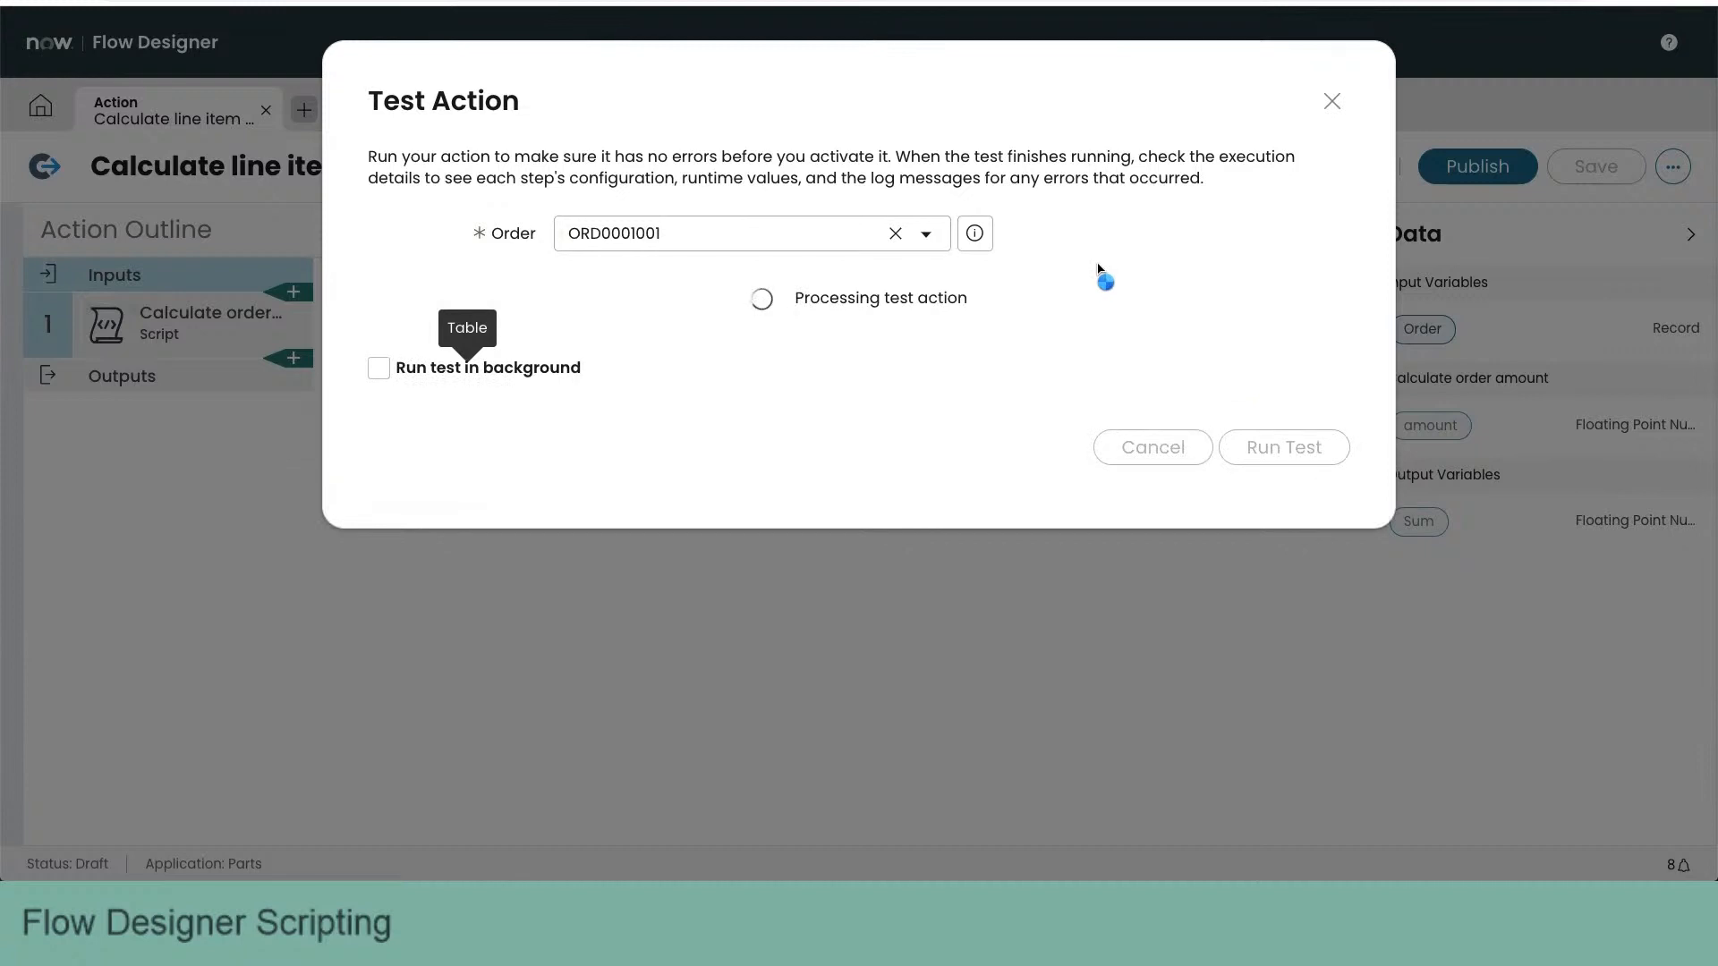
# - Examine the test's execution details for the Sum output's runtime value and the Script step's configuration and output, and close the test
pyautogui.click(1039, 297)
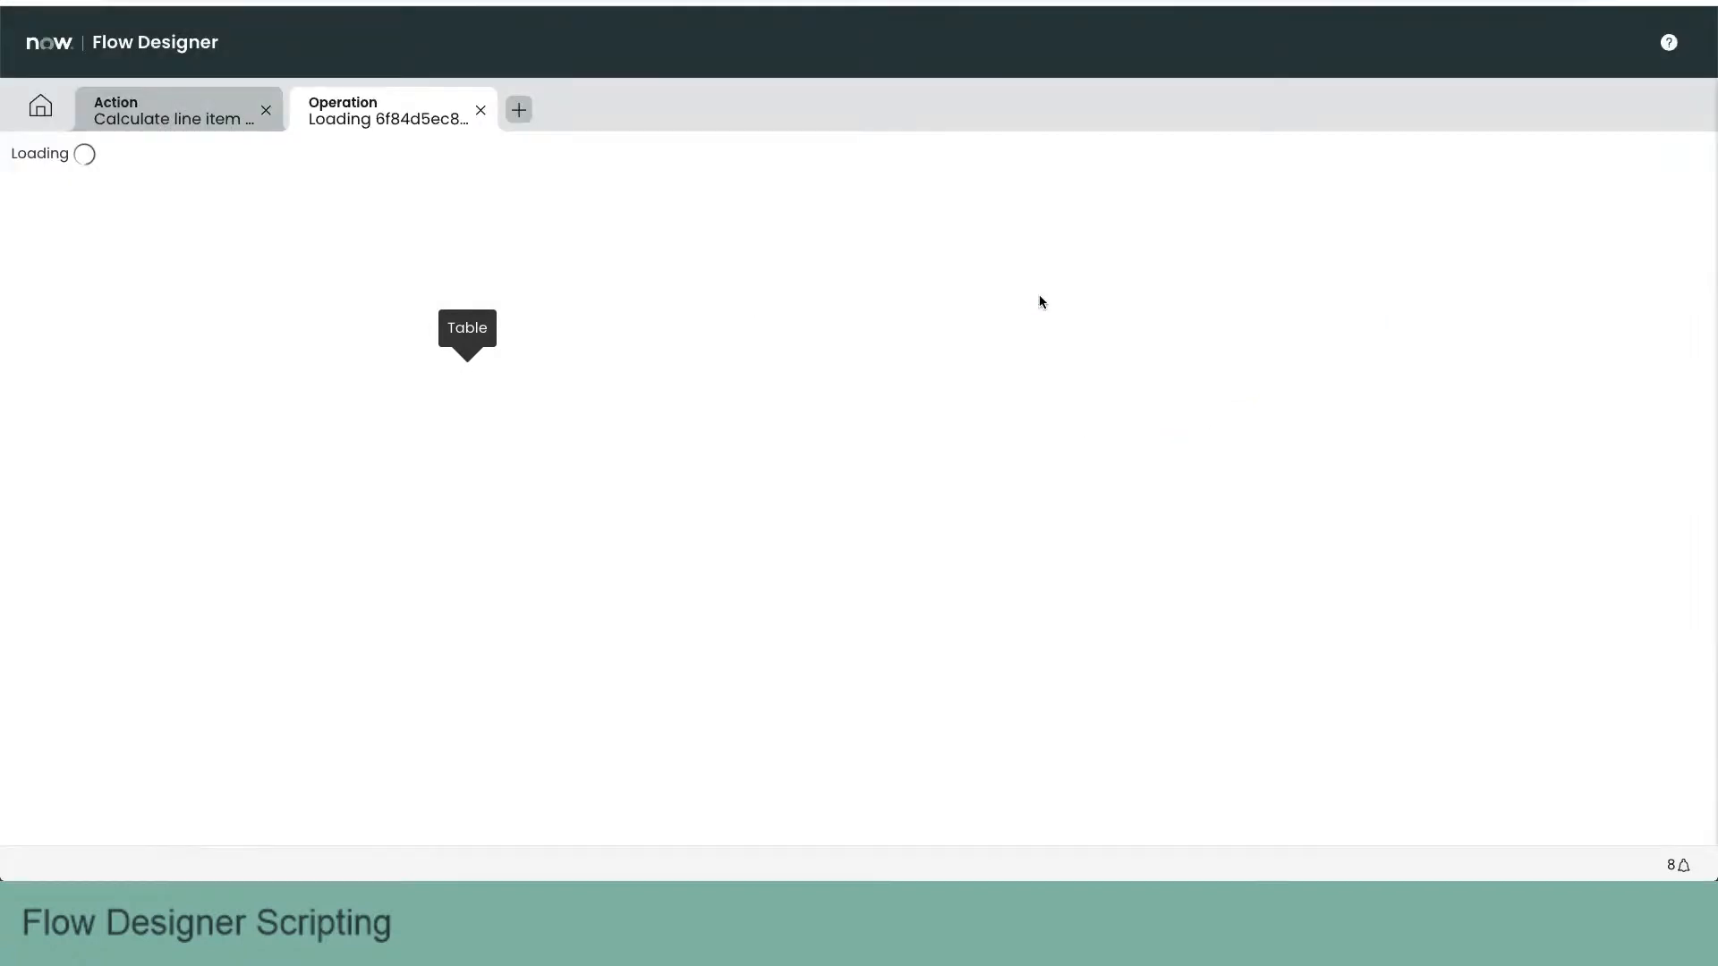
pyautogui.scroll(-2, 1038, 529)
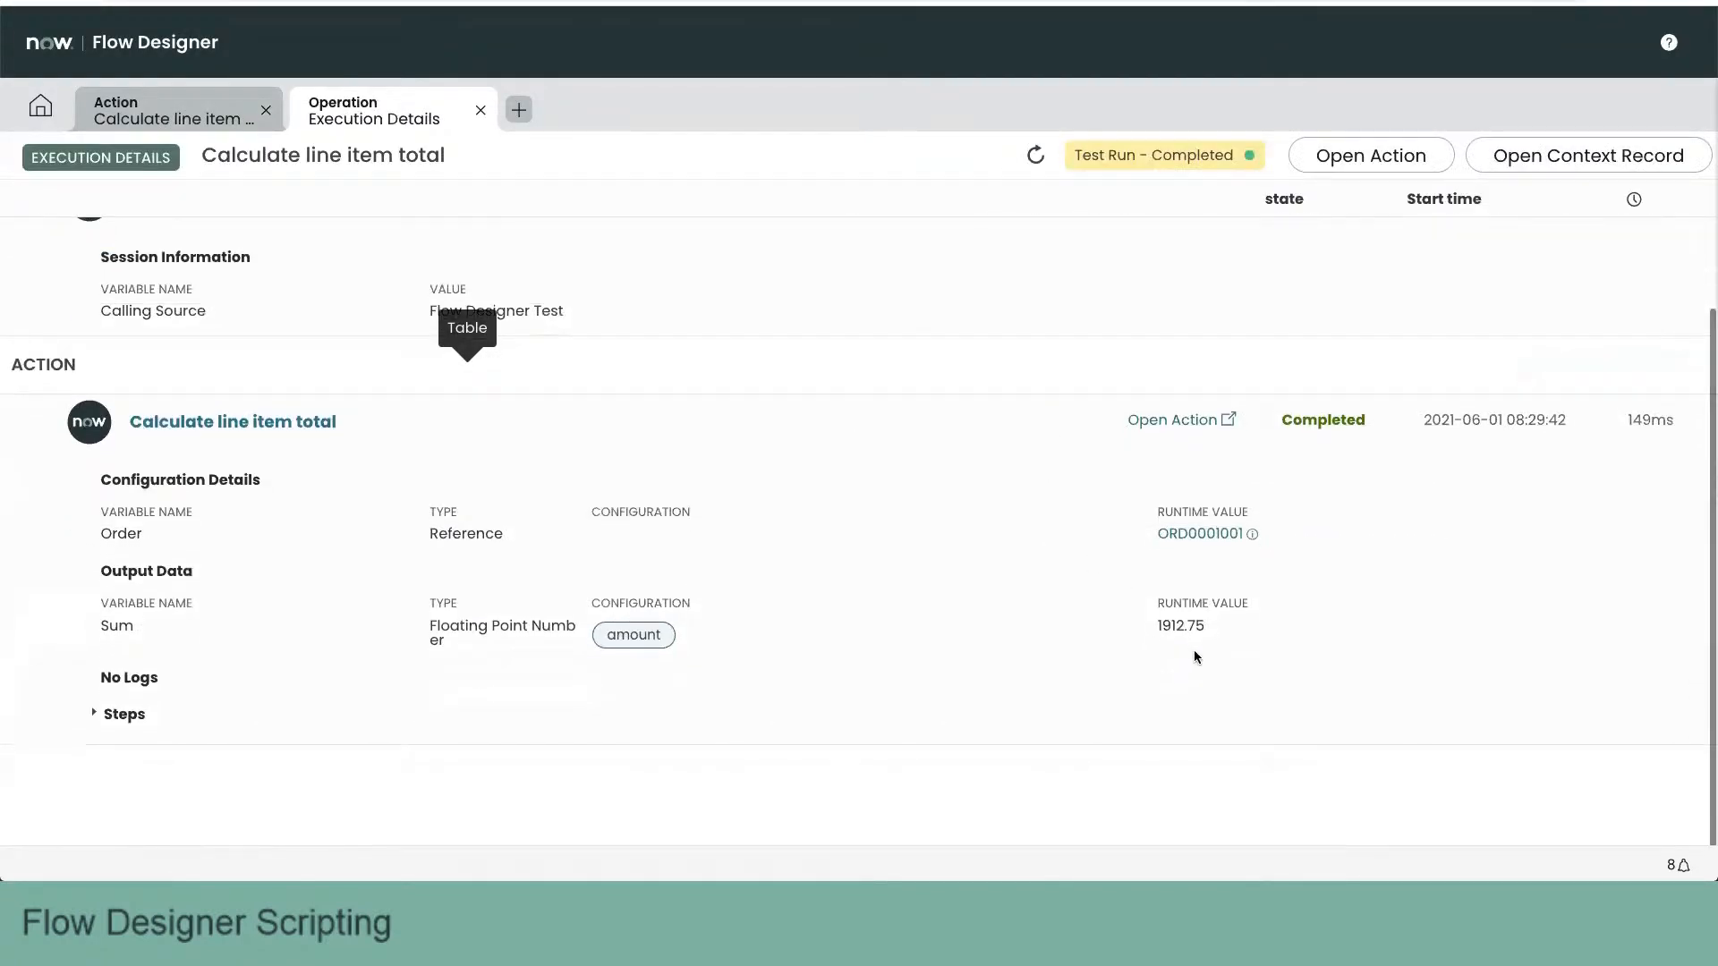
pyautogui.moveTo(1212, 626); pyautogui.dragTo(1161, 628)
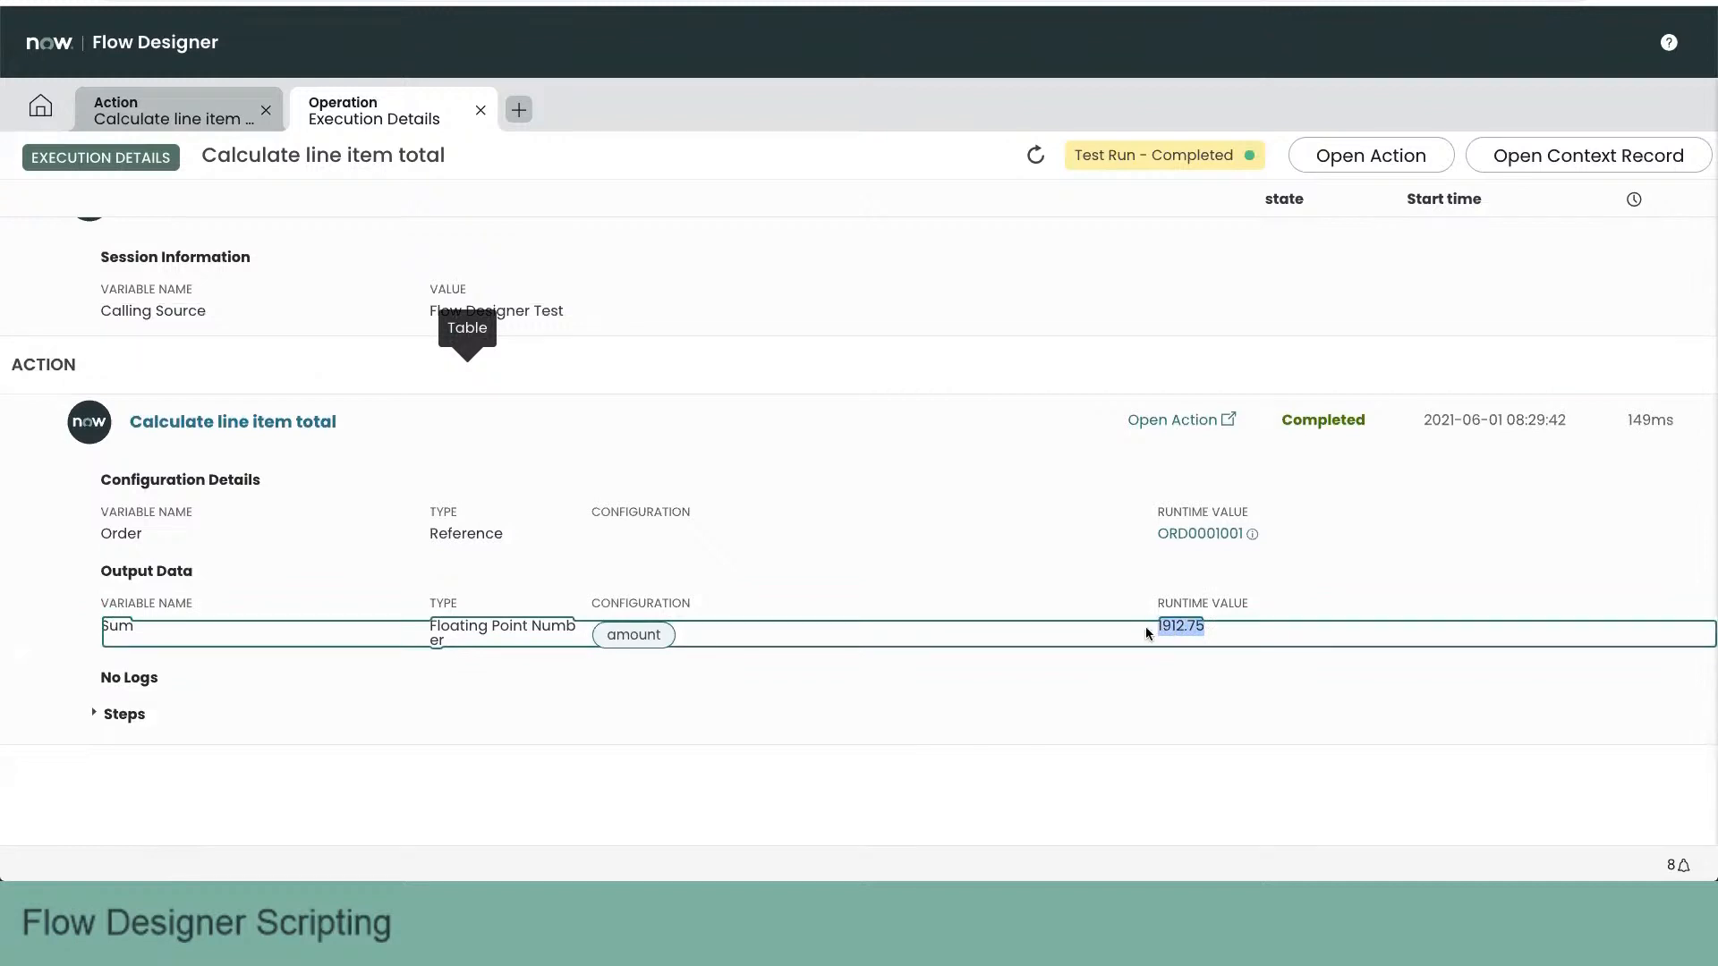
pyautogui.click(93, 713)
pyautogui.scroll(-1, 782, 671)
pyautogui.scroll(-4, 782, 664)
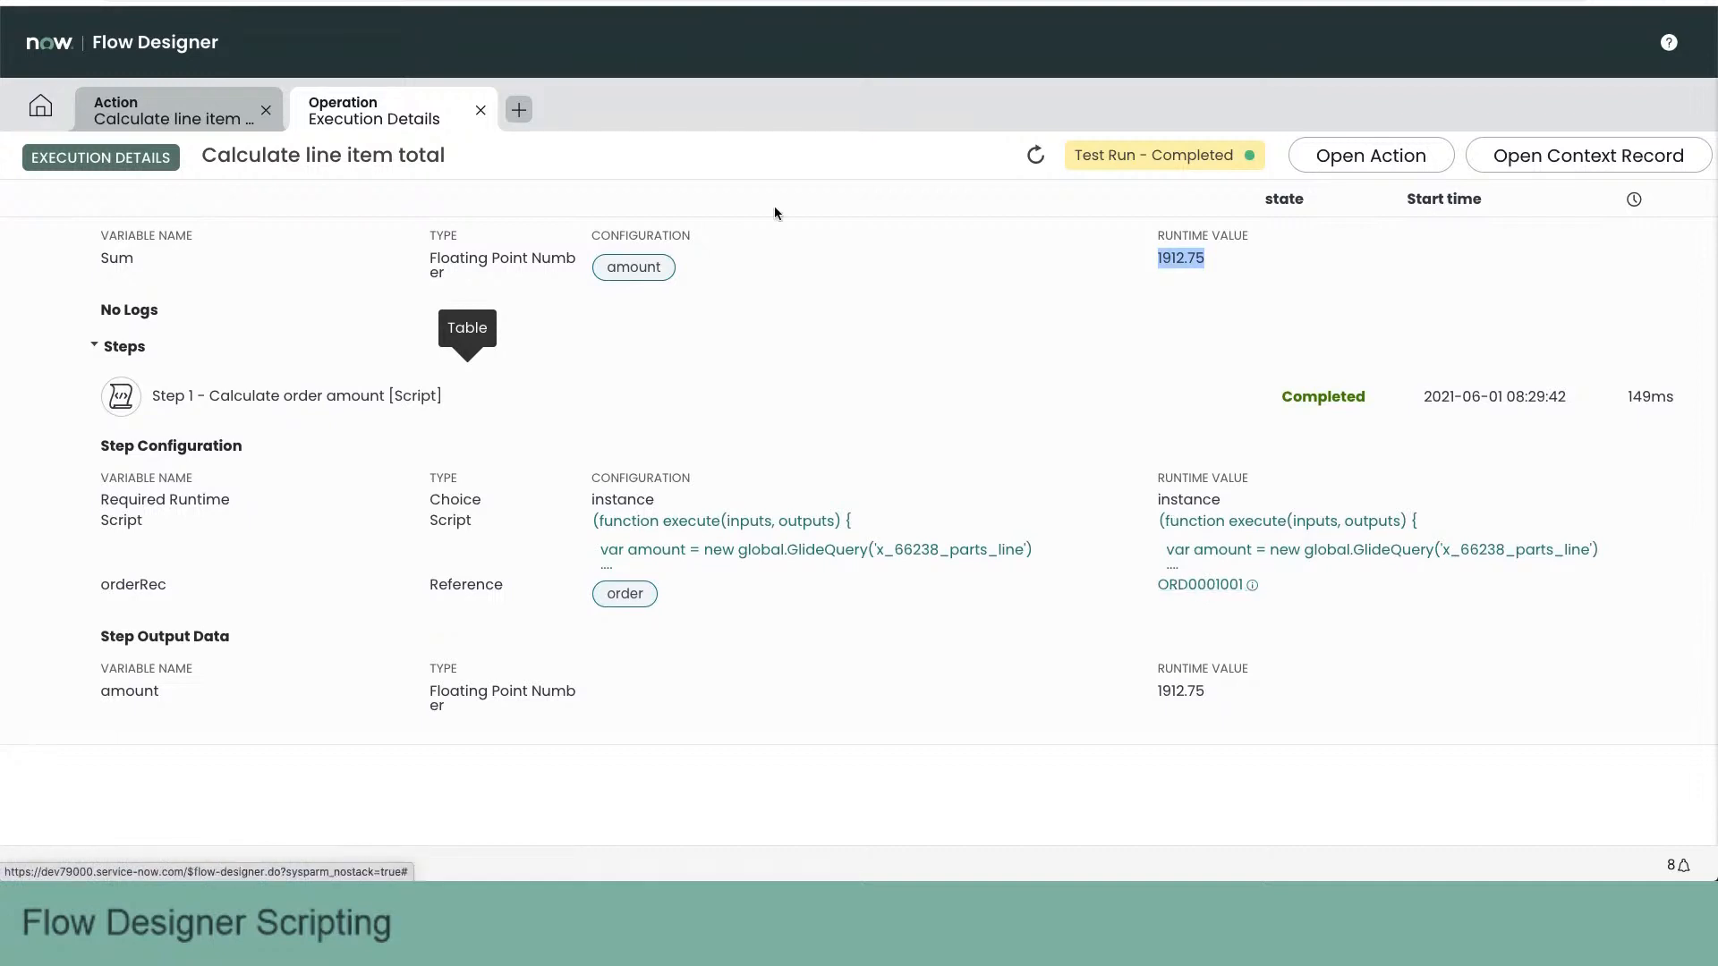
pyautogui.click(479, 115)
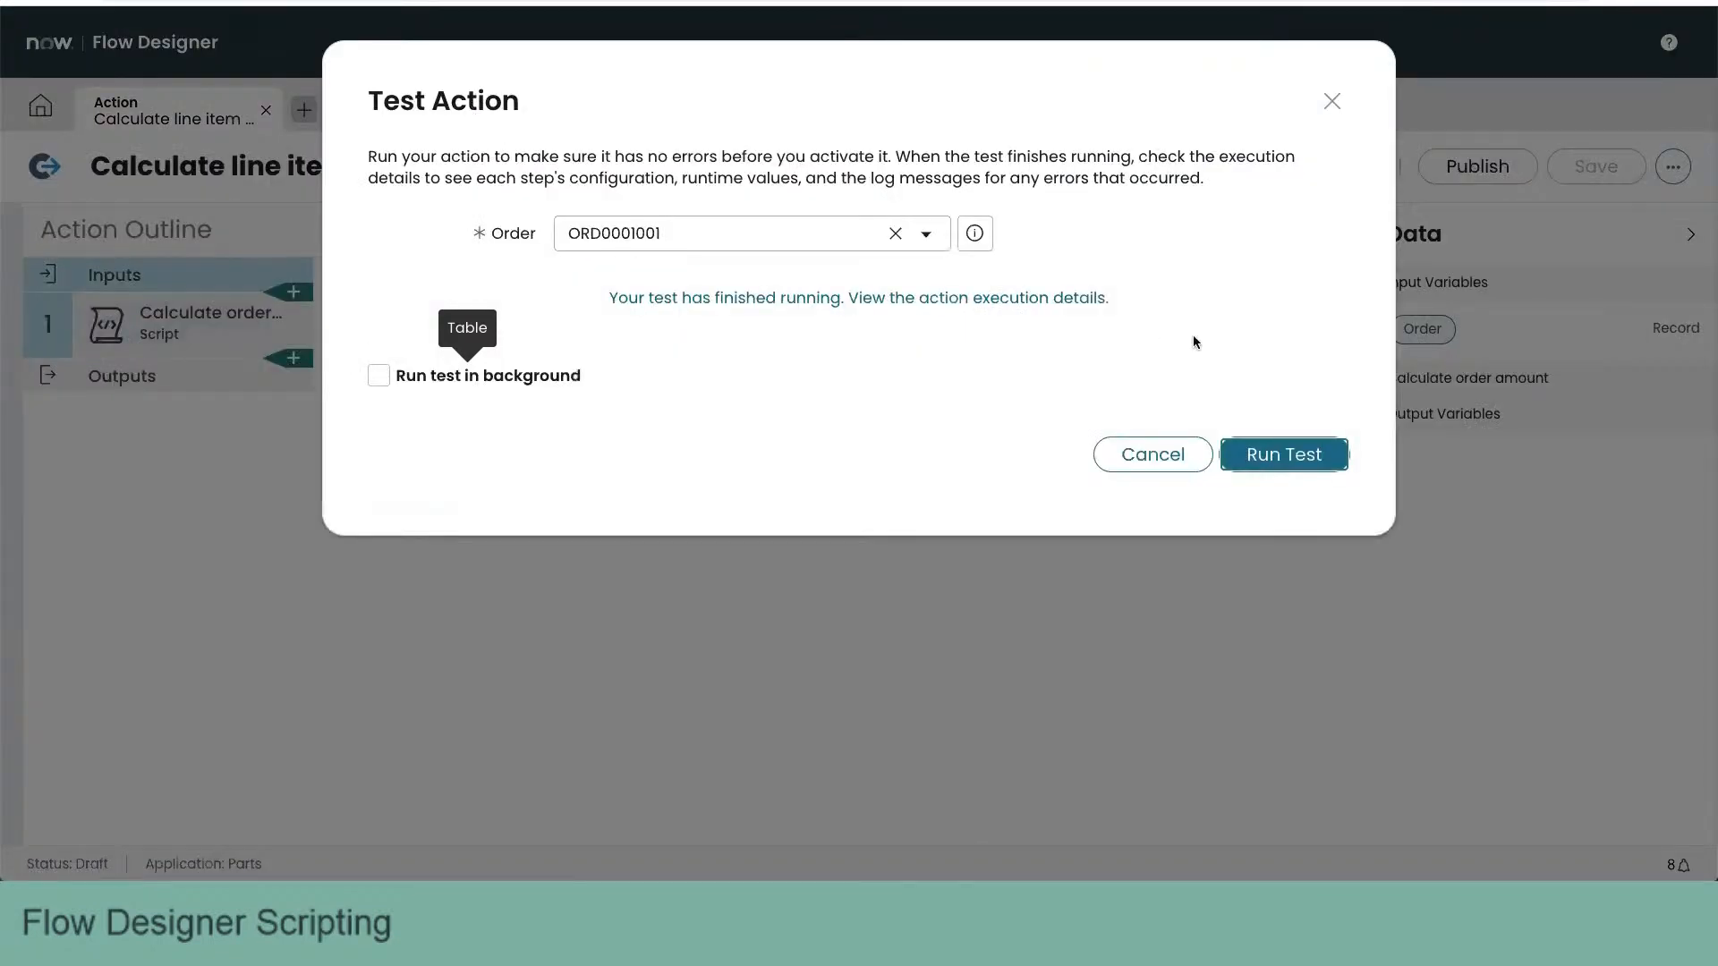
pyautogui.click(1153, 455)
# - Review the Calculate order amount script, selecting the GlideQuery statement from var amount through .orElse(0);
pyautogui.click(170, 327)
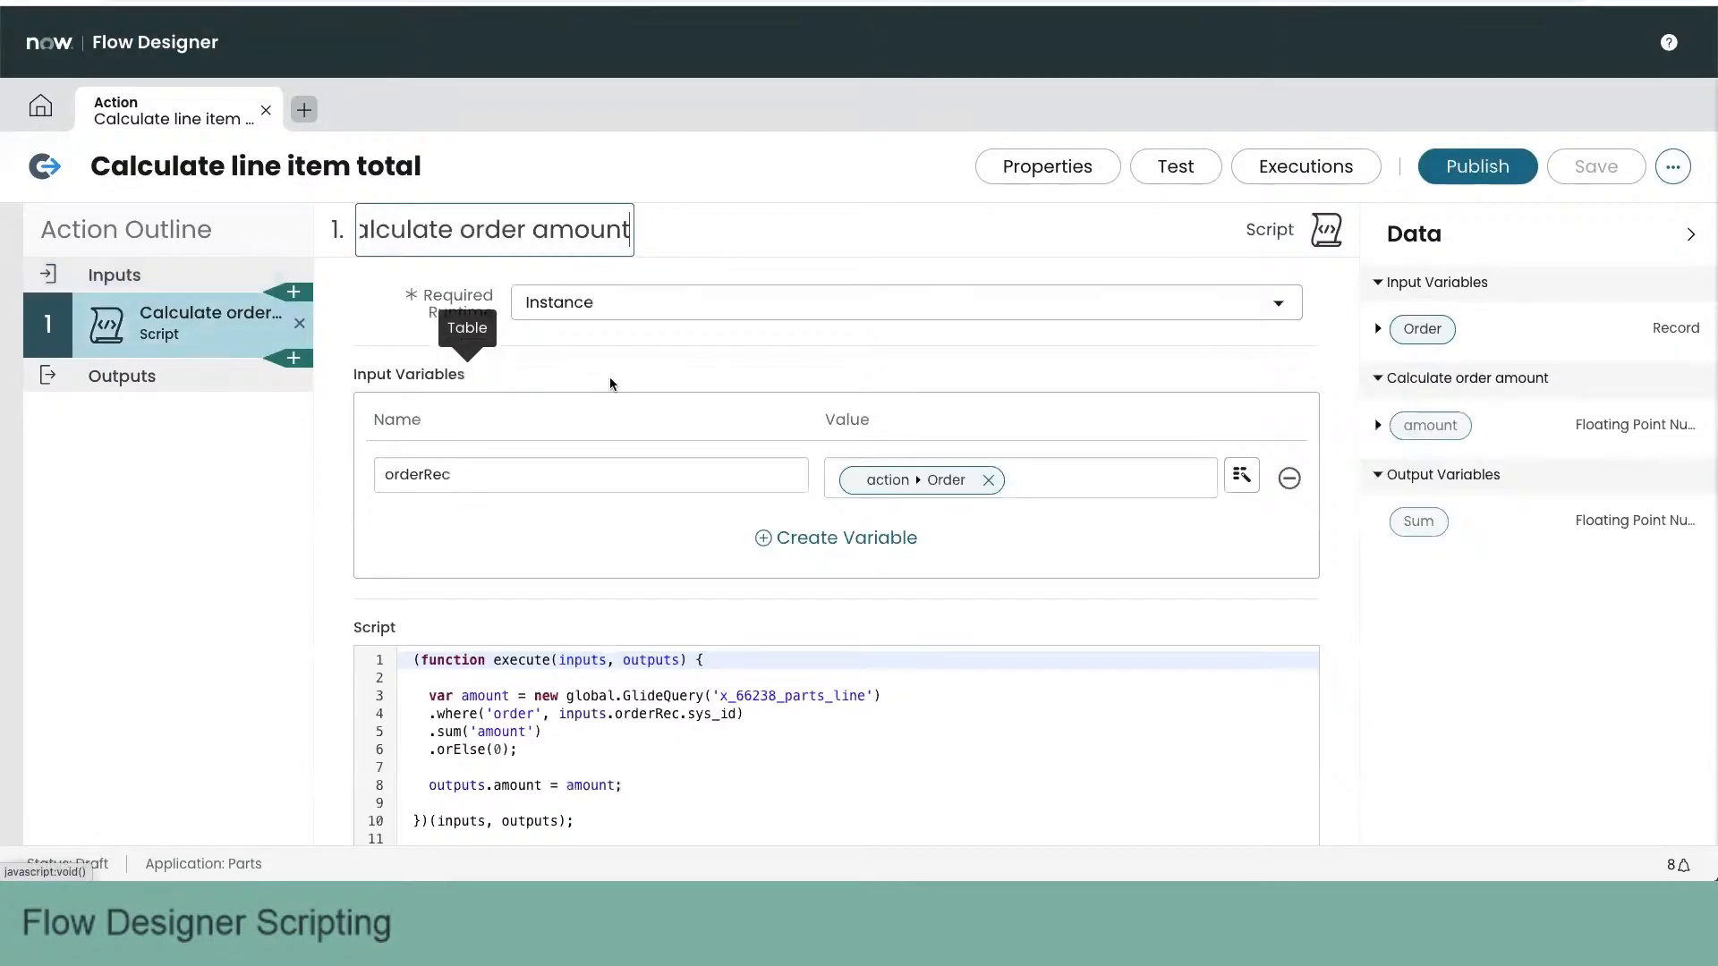
pyautogui.scroll(-1, 626, 627)
pyautogui.moveTo(422, 655); pyautogui.dragTo(582, 708)
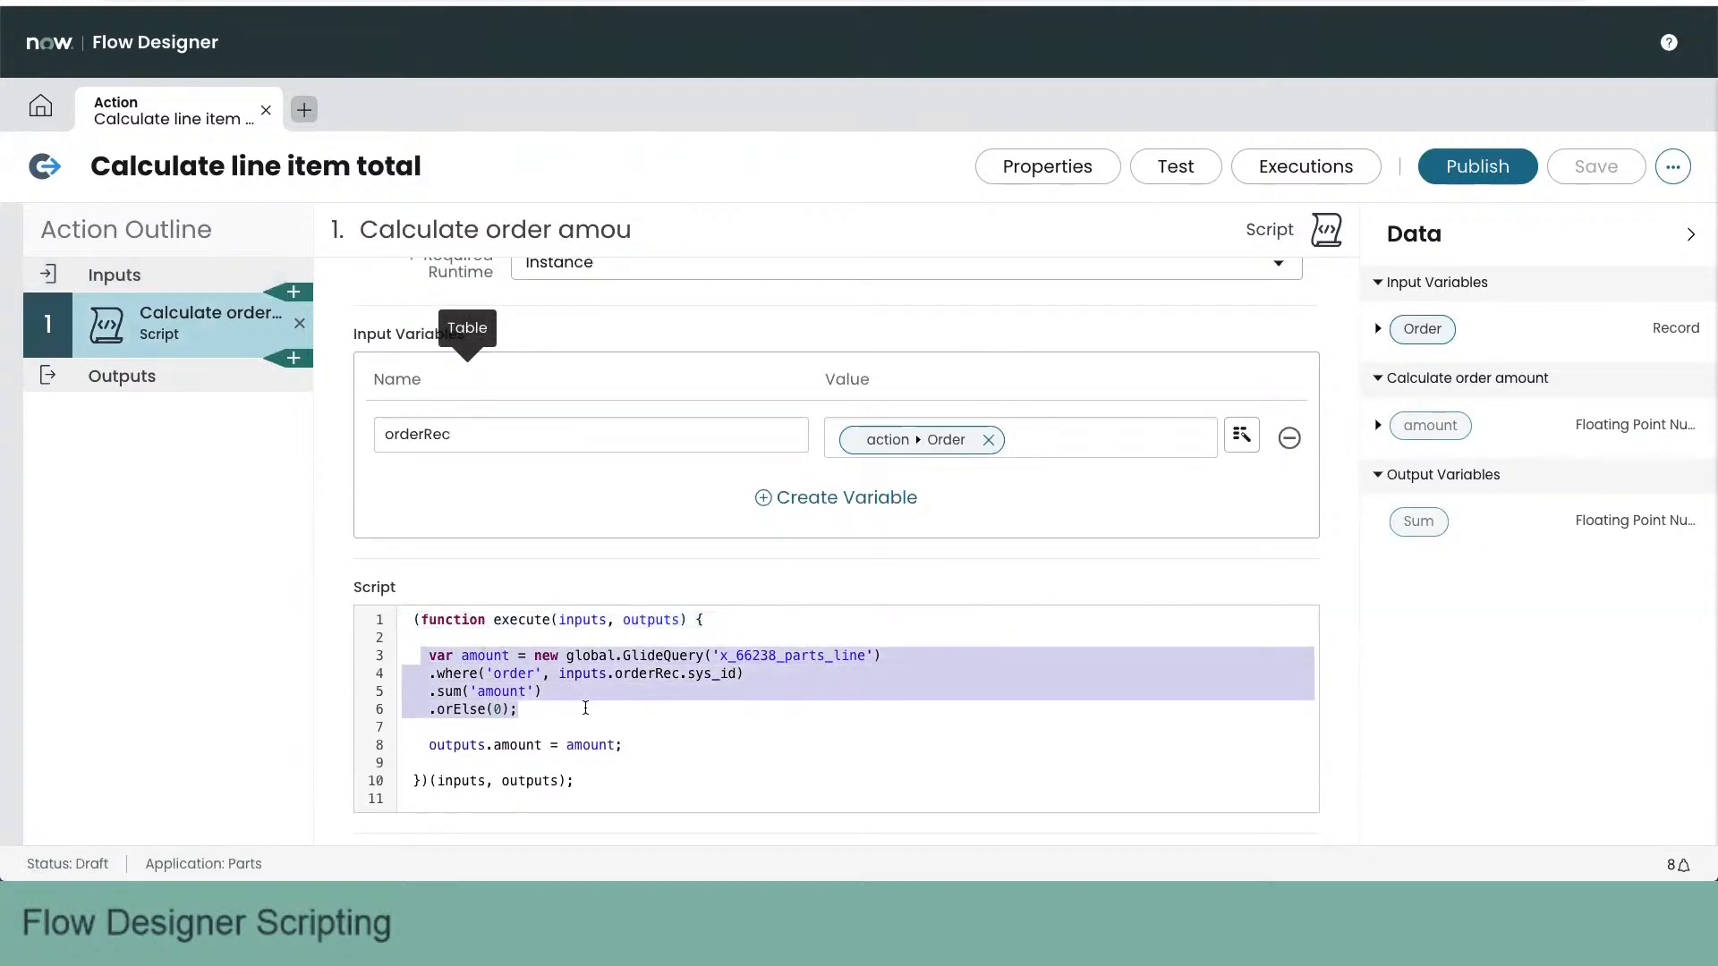
# - Publish the Calculate line item total action and open the Line amount changed flow
pyautogui.tripleClick(601, 745)
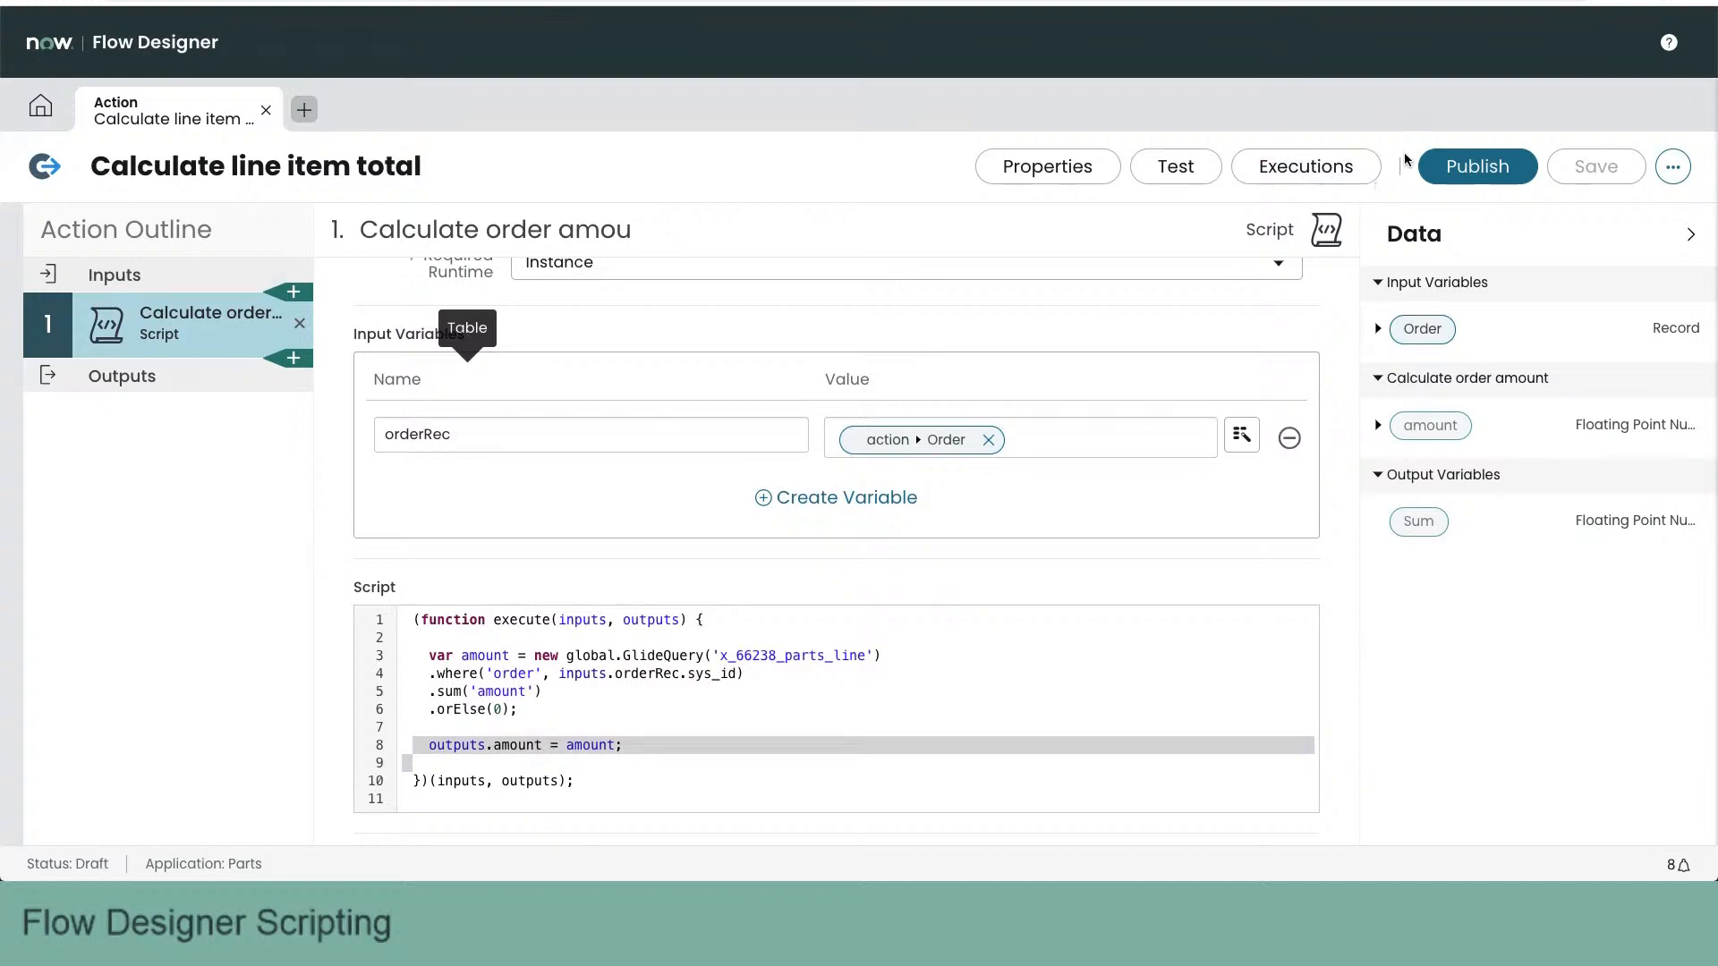
pyautogui.click(1474, 168)
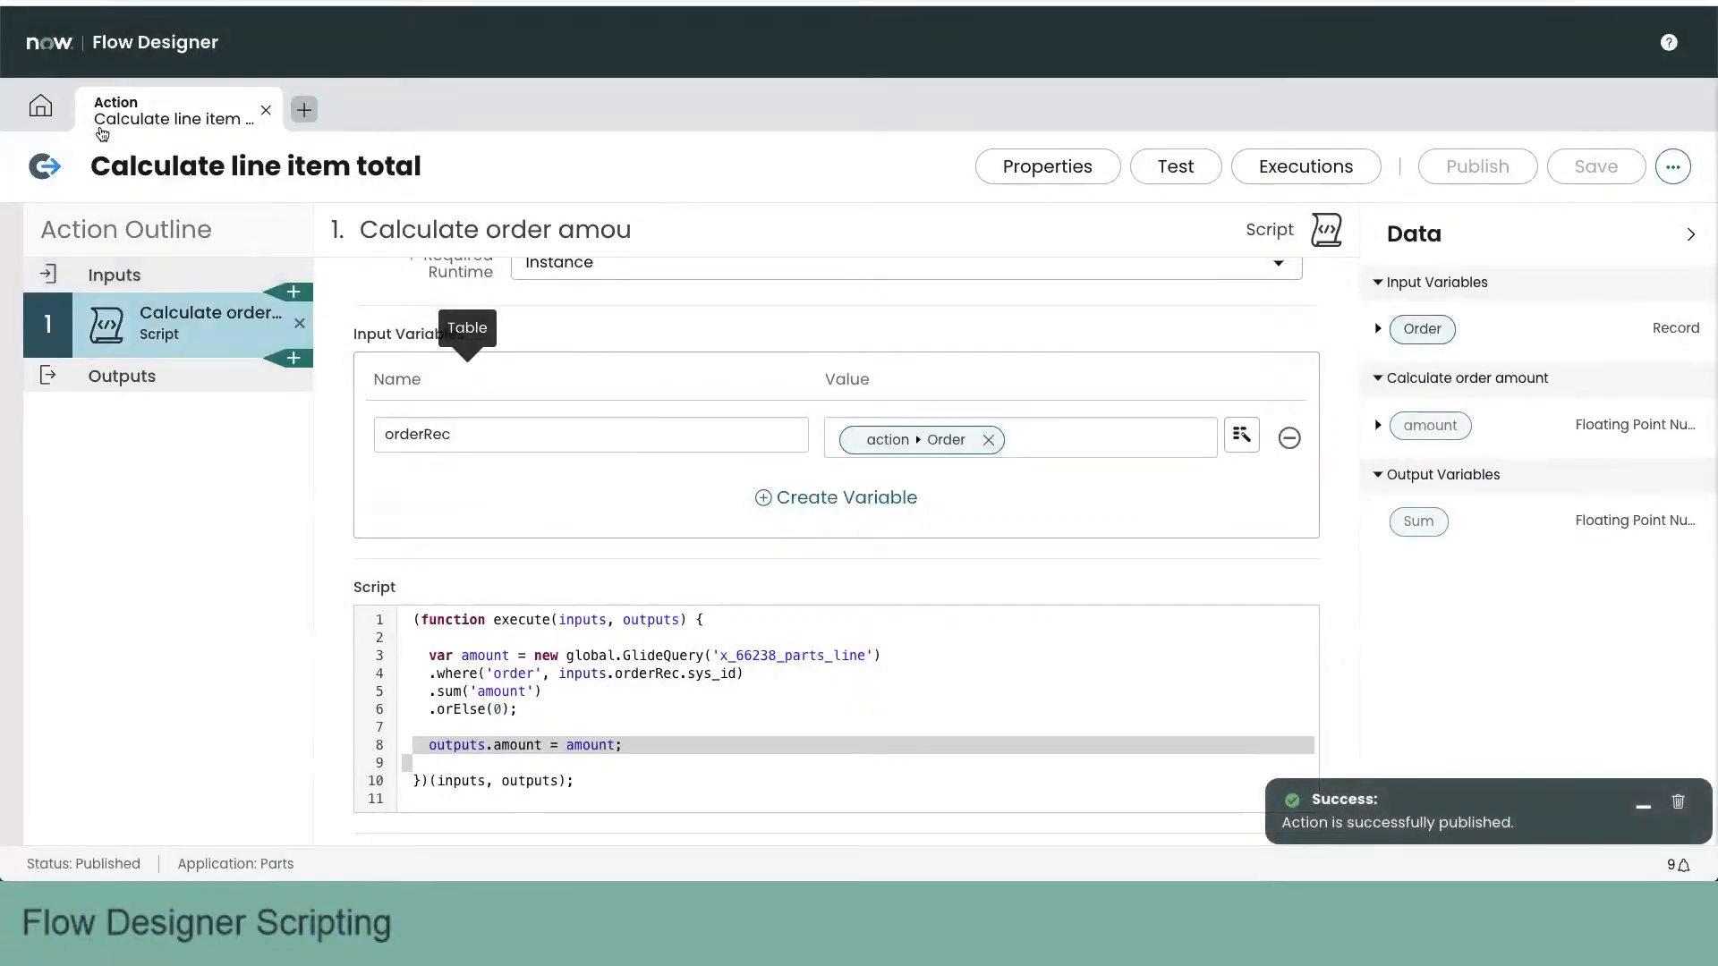
pyautogui.click(41, 105)
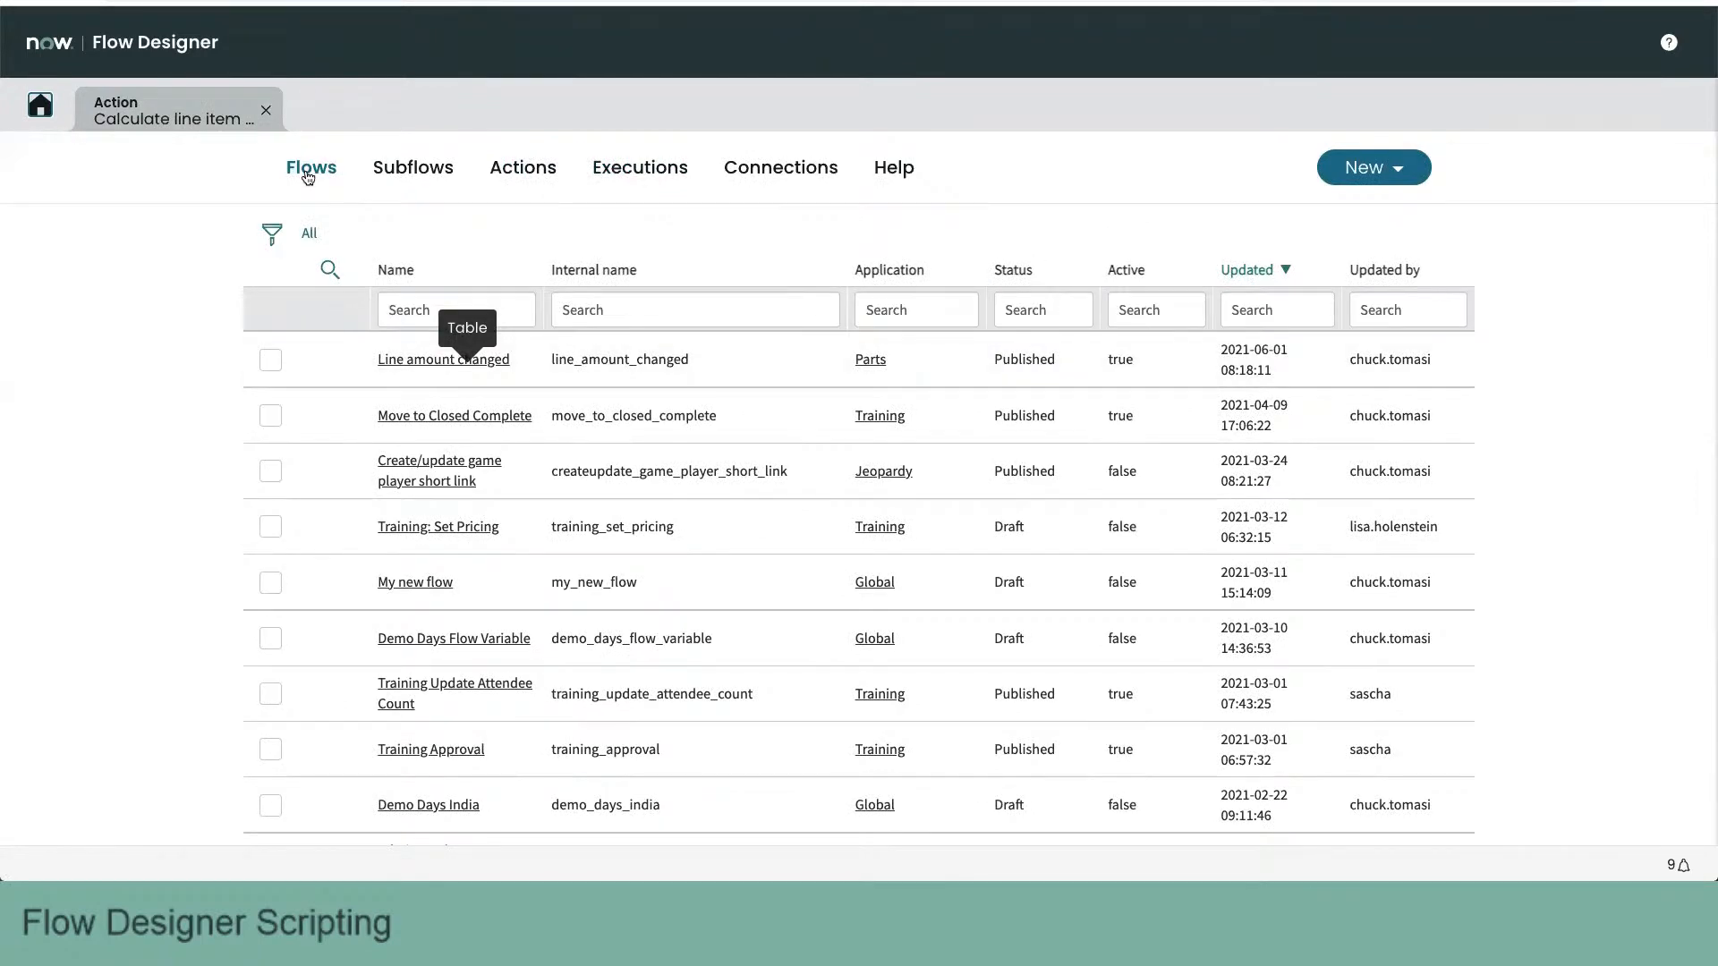
pyautogui.click(478, 360)
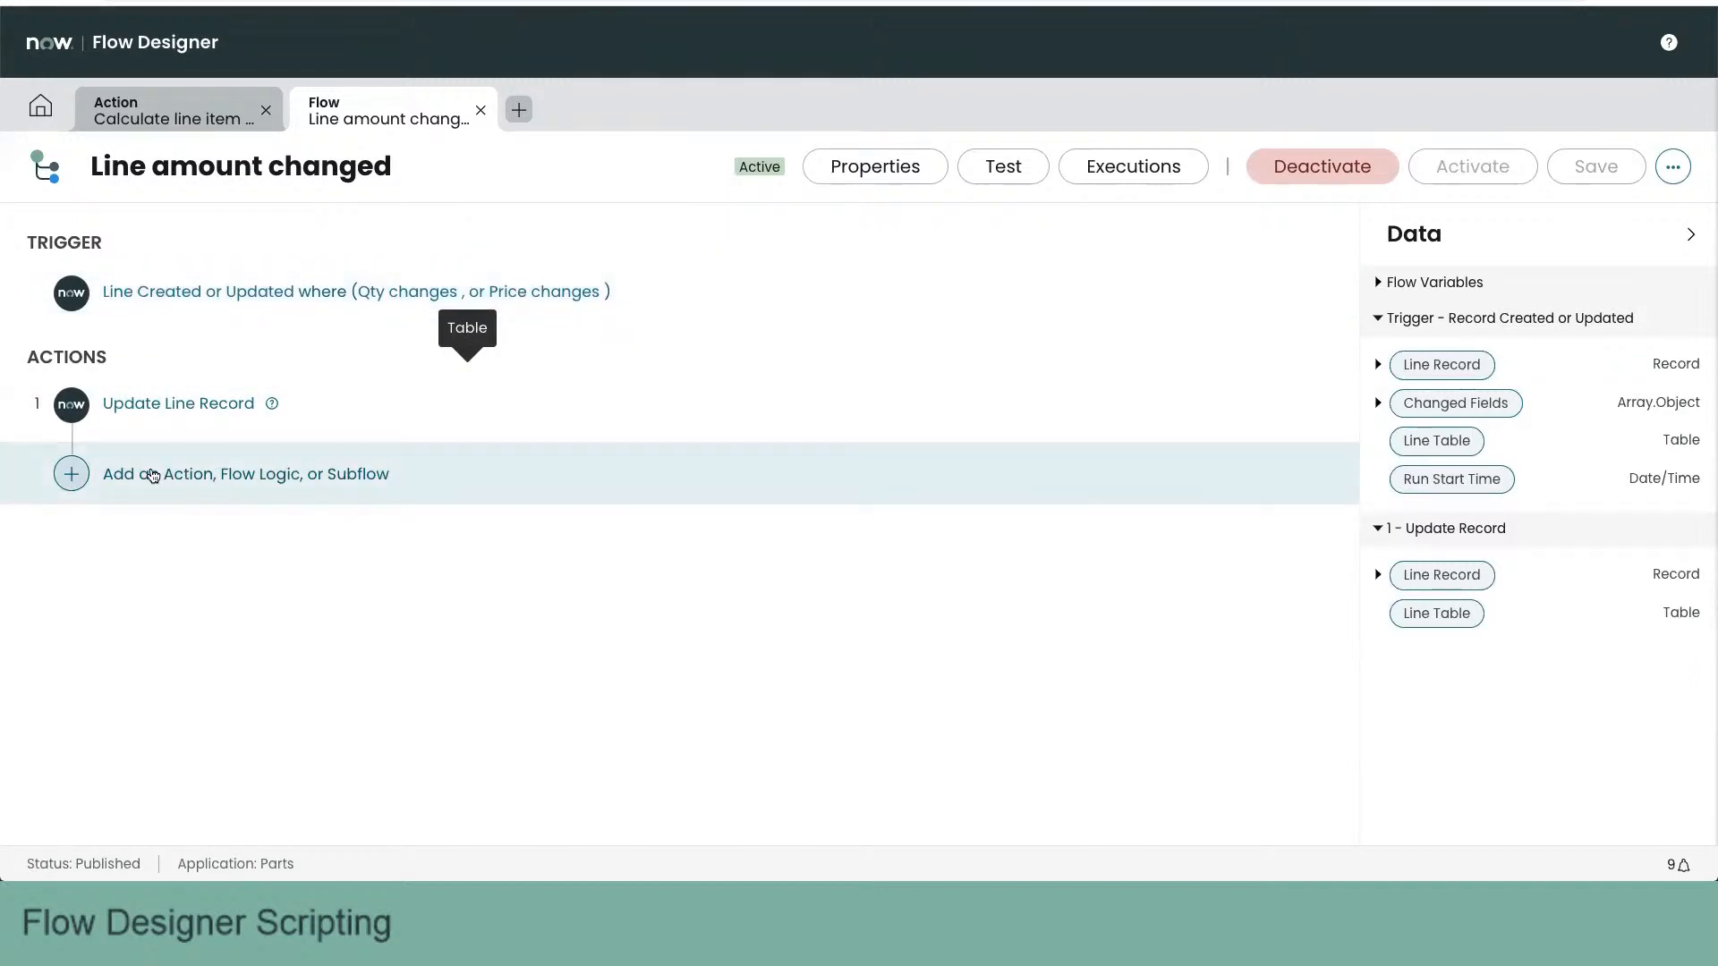
# - Add the Parts action Calculate line item total after Update Line Record, with its Order input set to the trigger's Line Record > Order
pyautogui.click(153, 476)
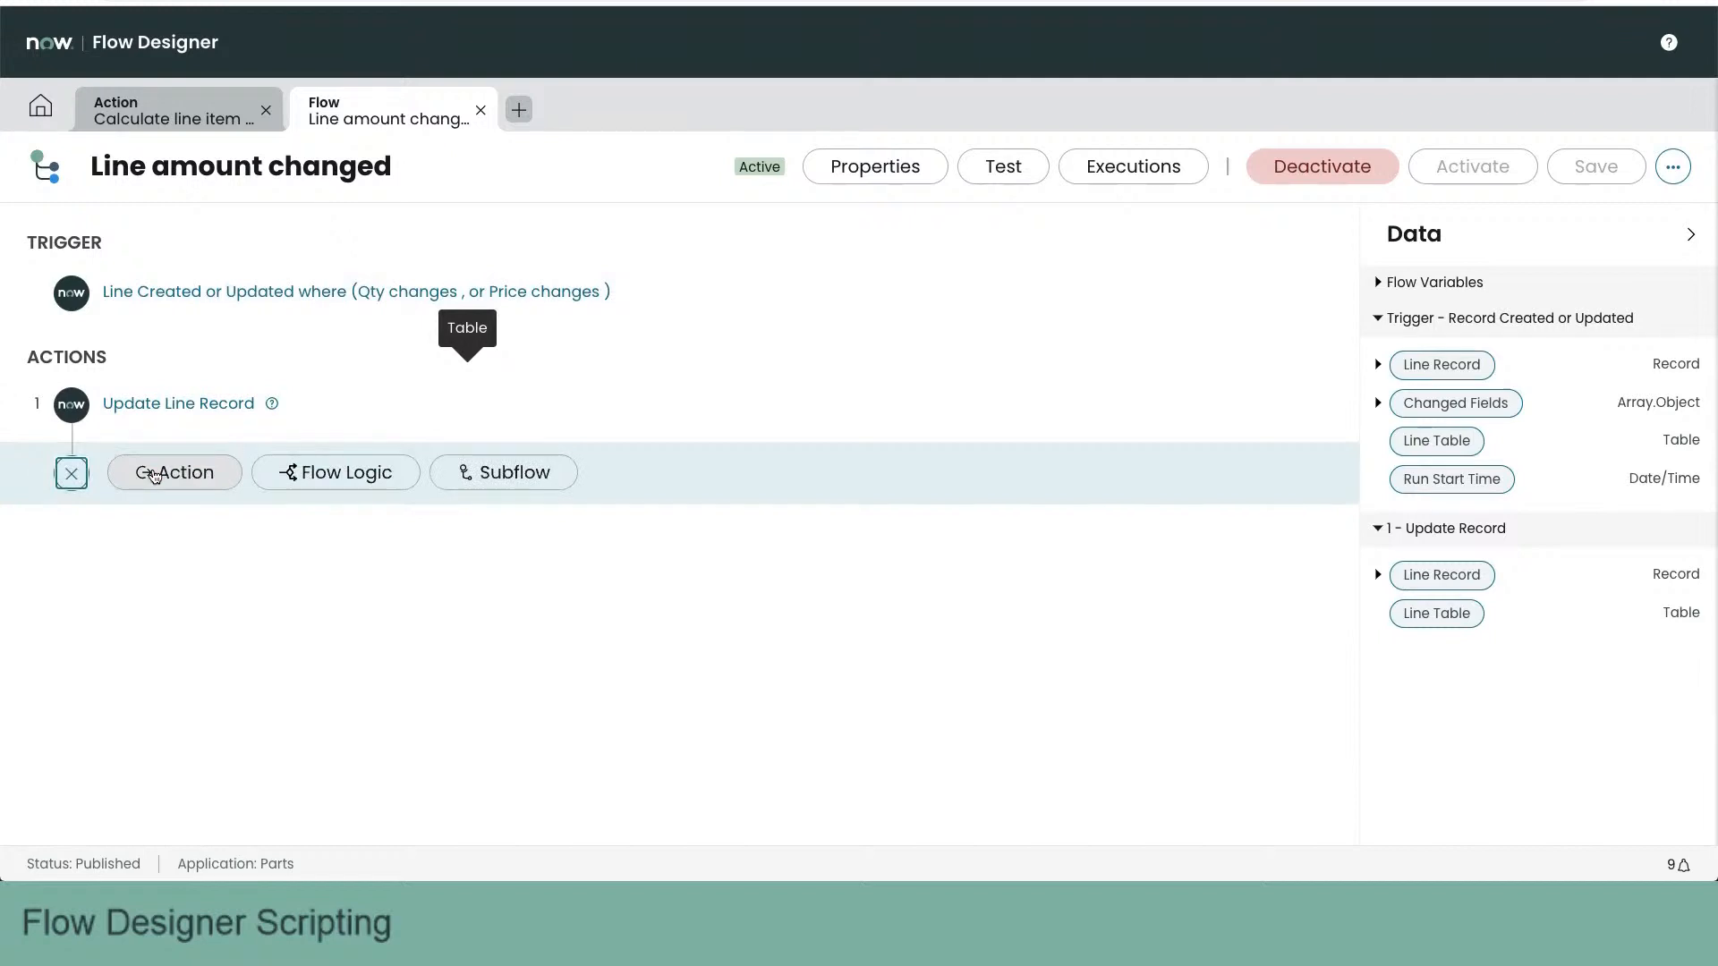
pyautogui.click(177, 477)
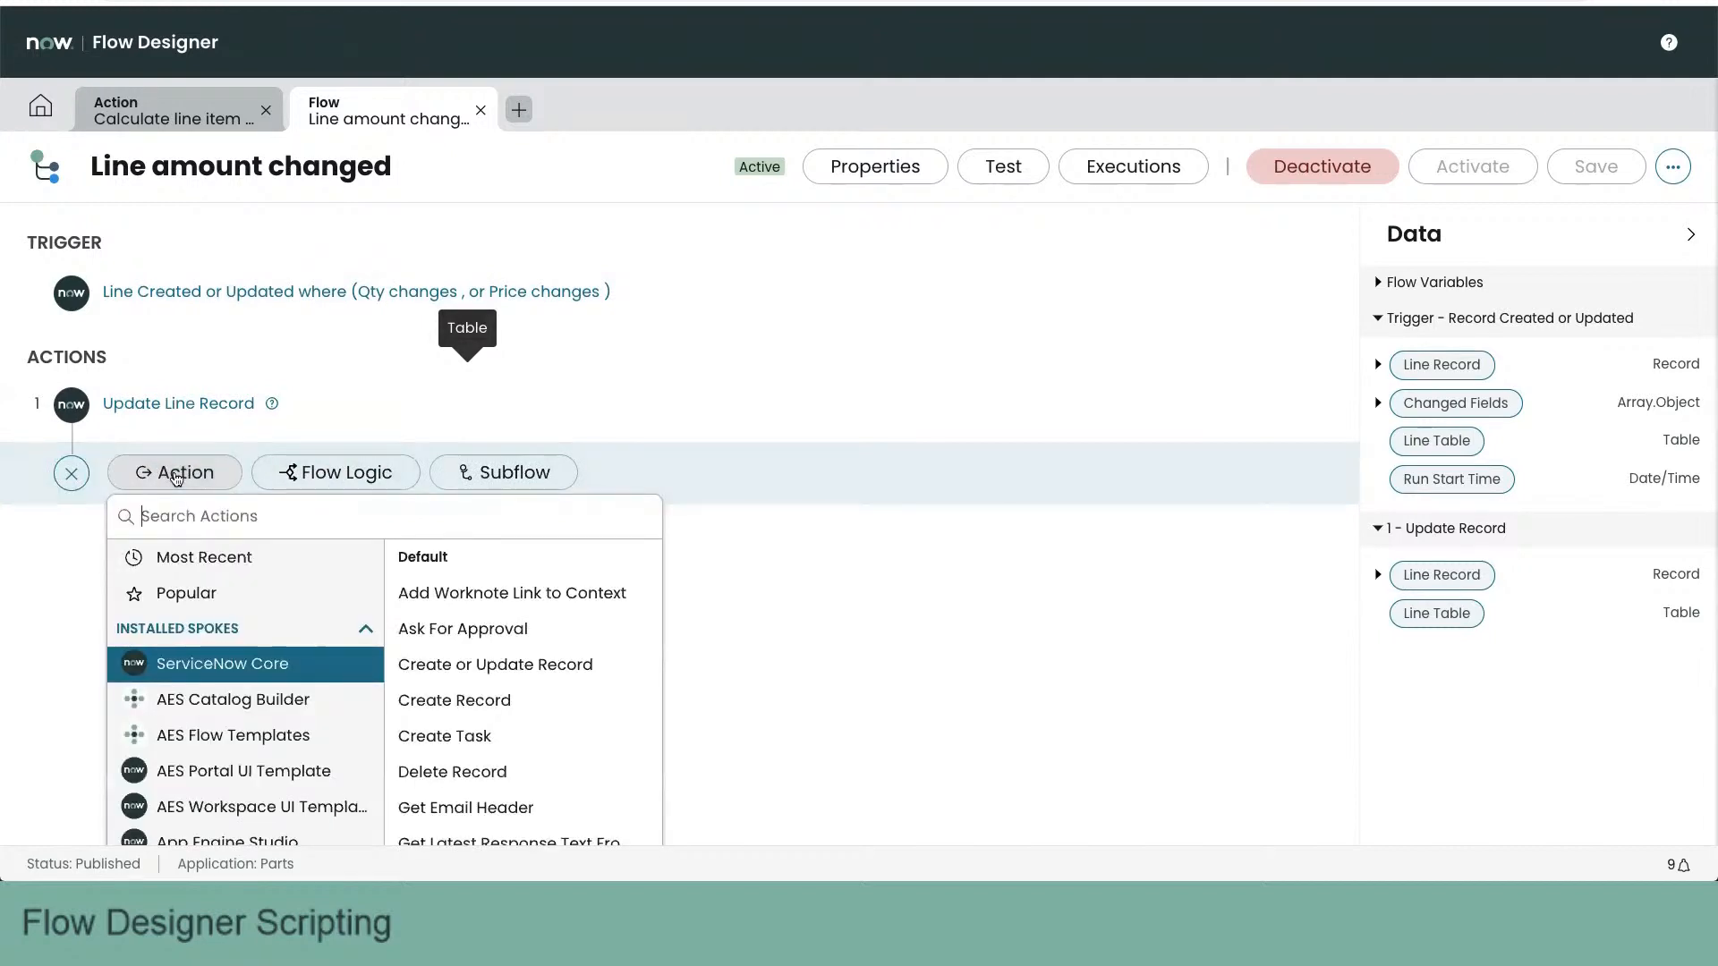
pyautogui.scroll(-4, 199, 705)
pyautogui.scroll(-4, 199, 705)
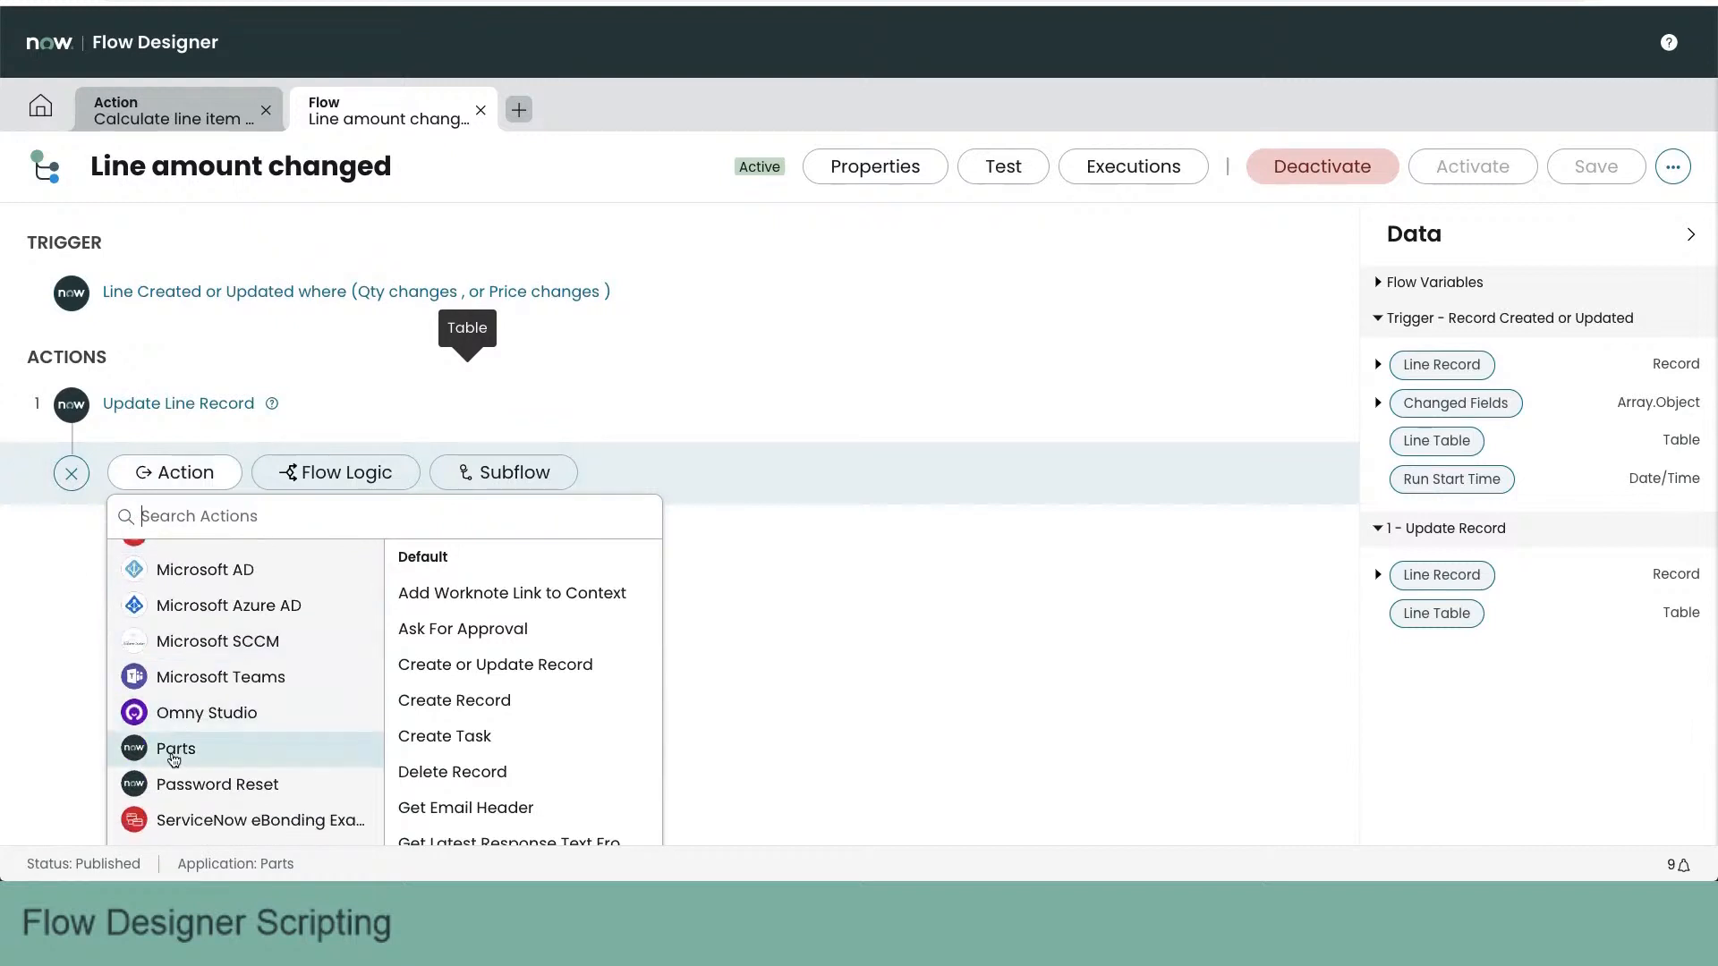
pyautogui.click(173, 756)
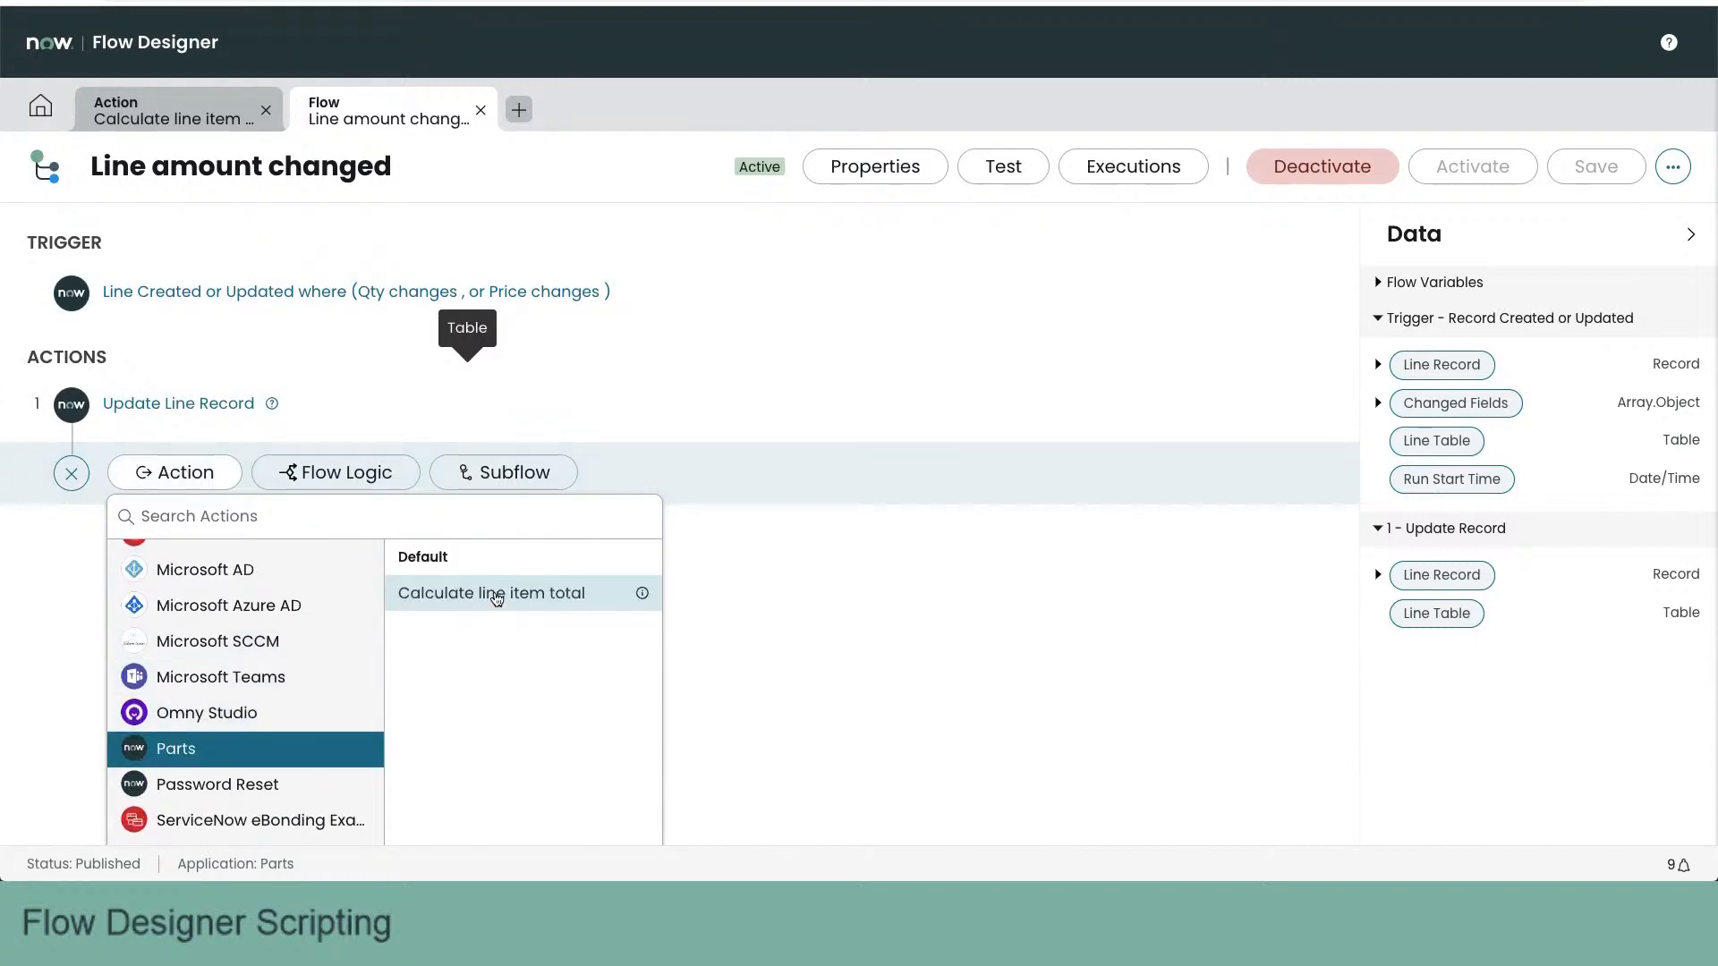
pyautogui.click(496, 594)
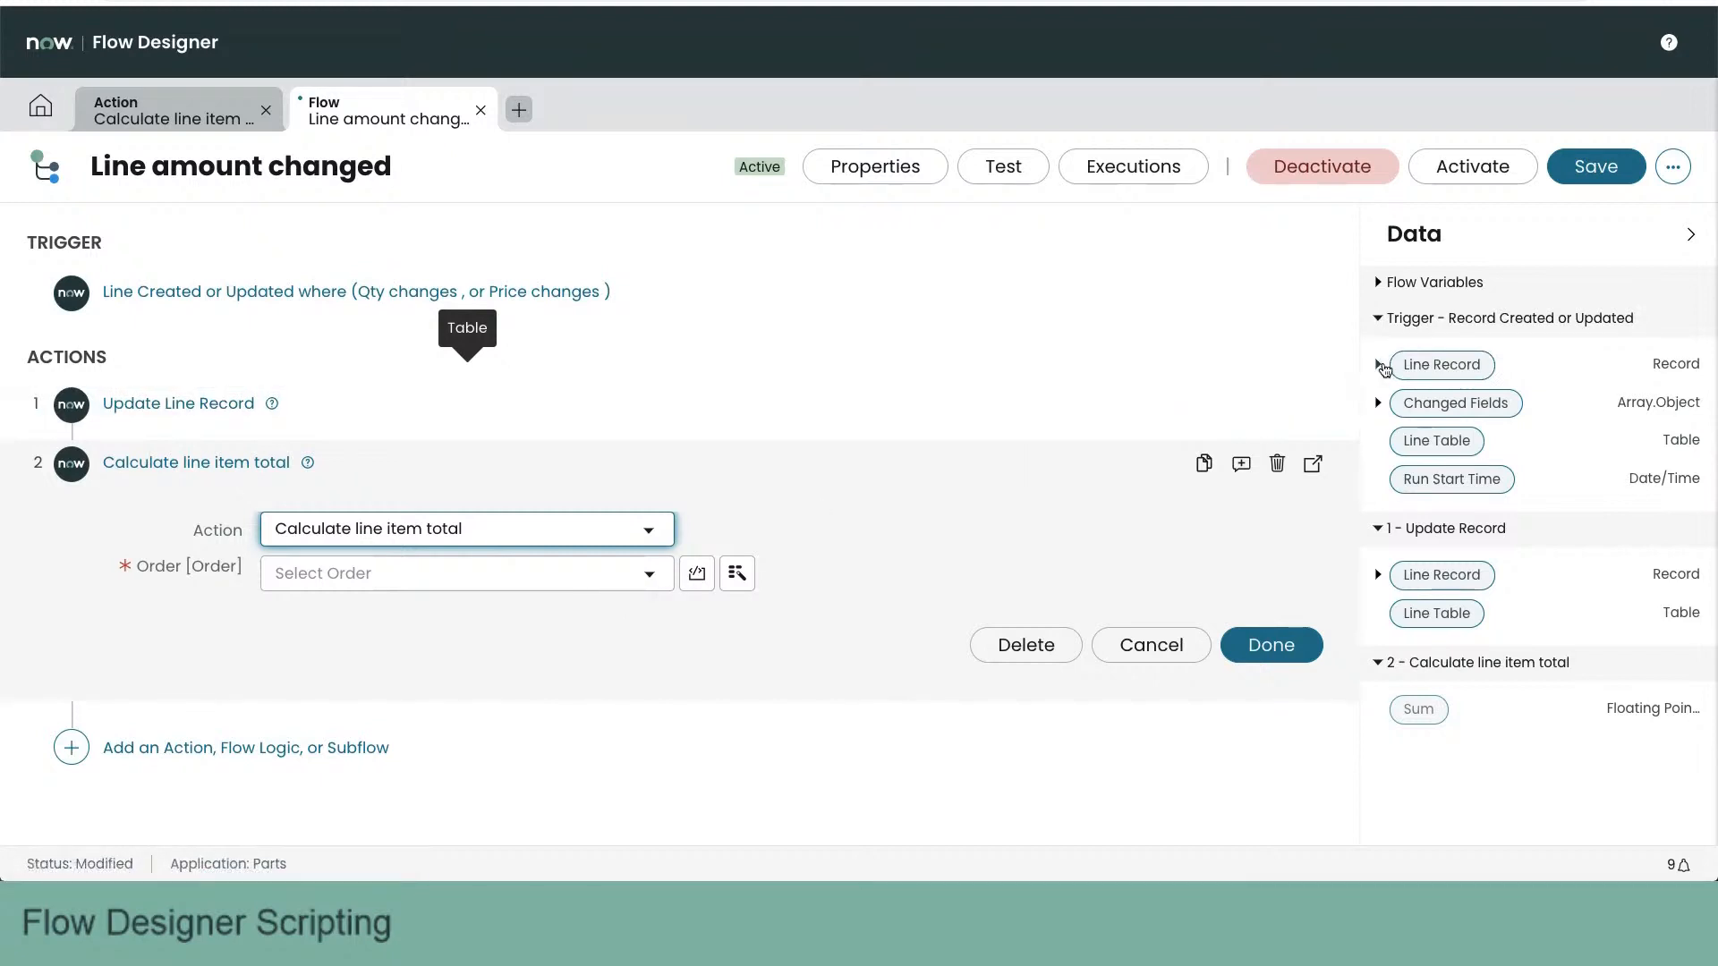
pyautogui.click(1379, 365)
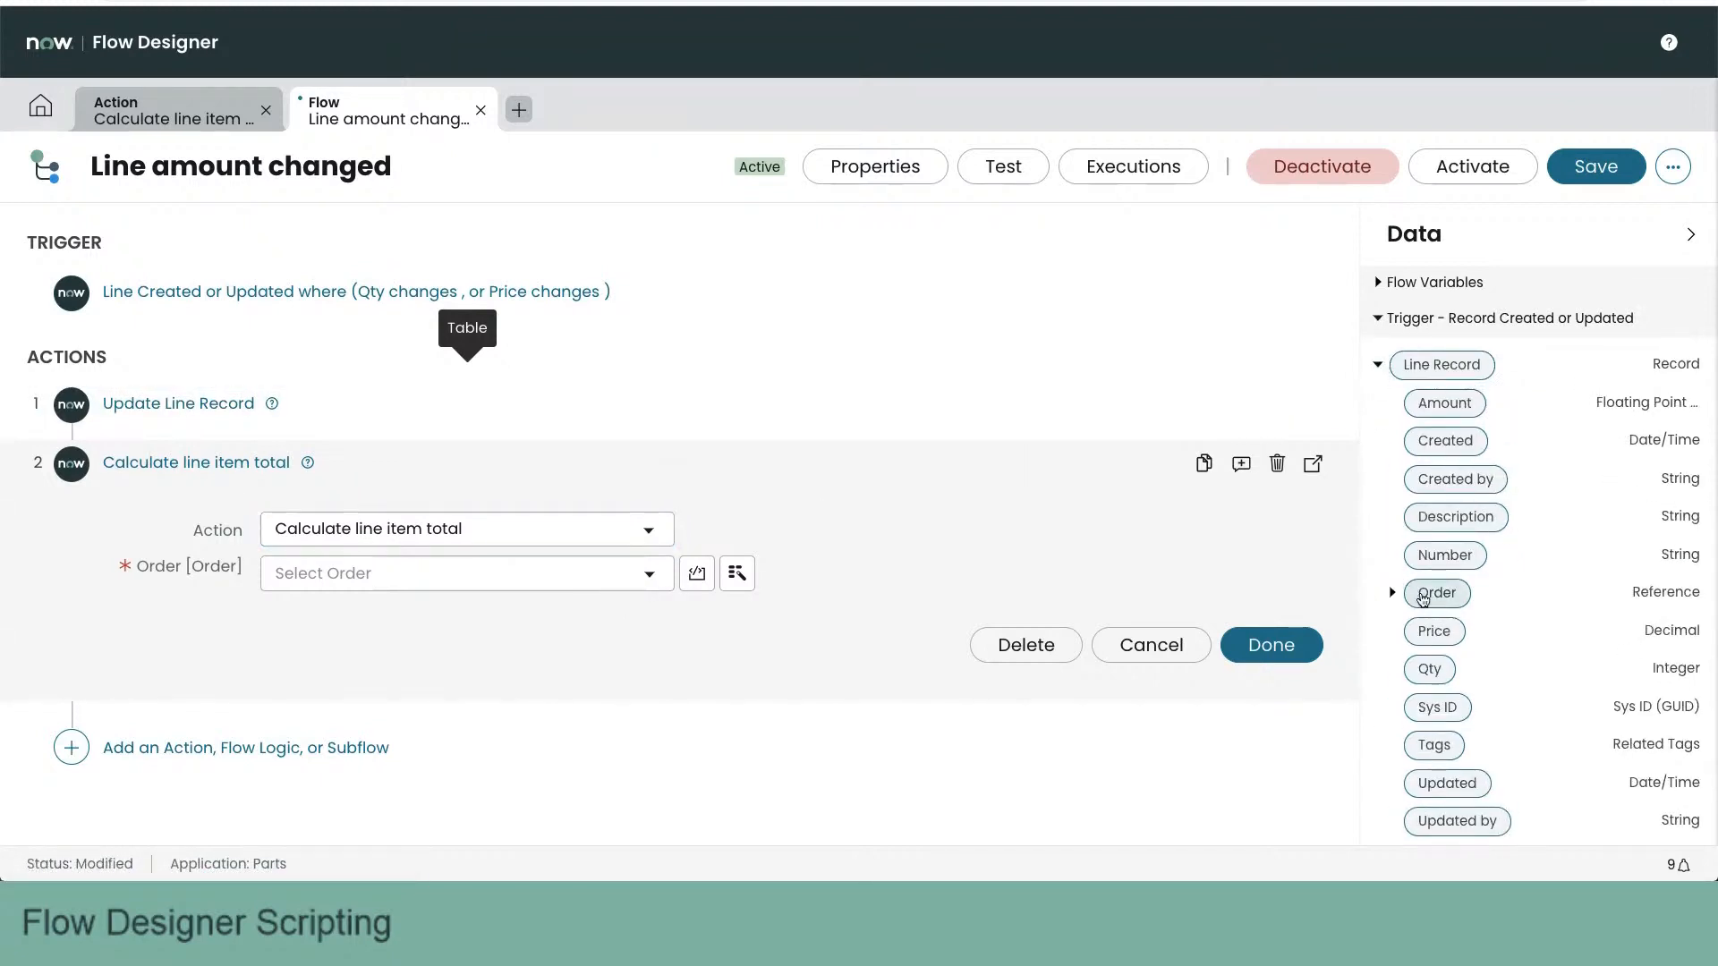
pyautogui.moveTo(1436, 593); pyautogui.dragTo(502, 580)
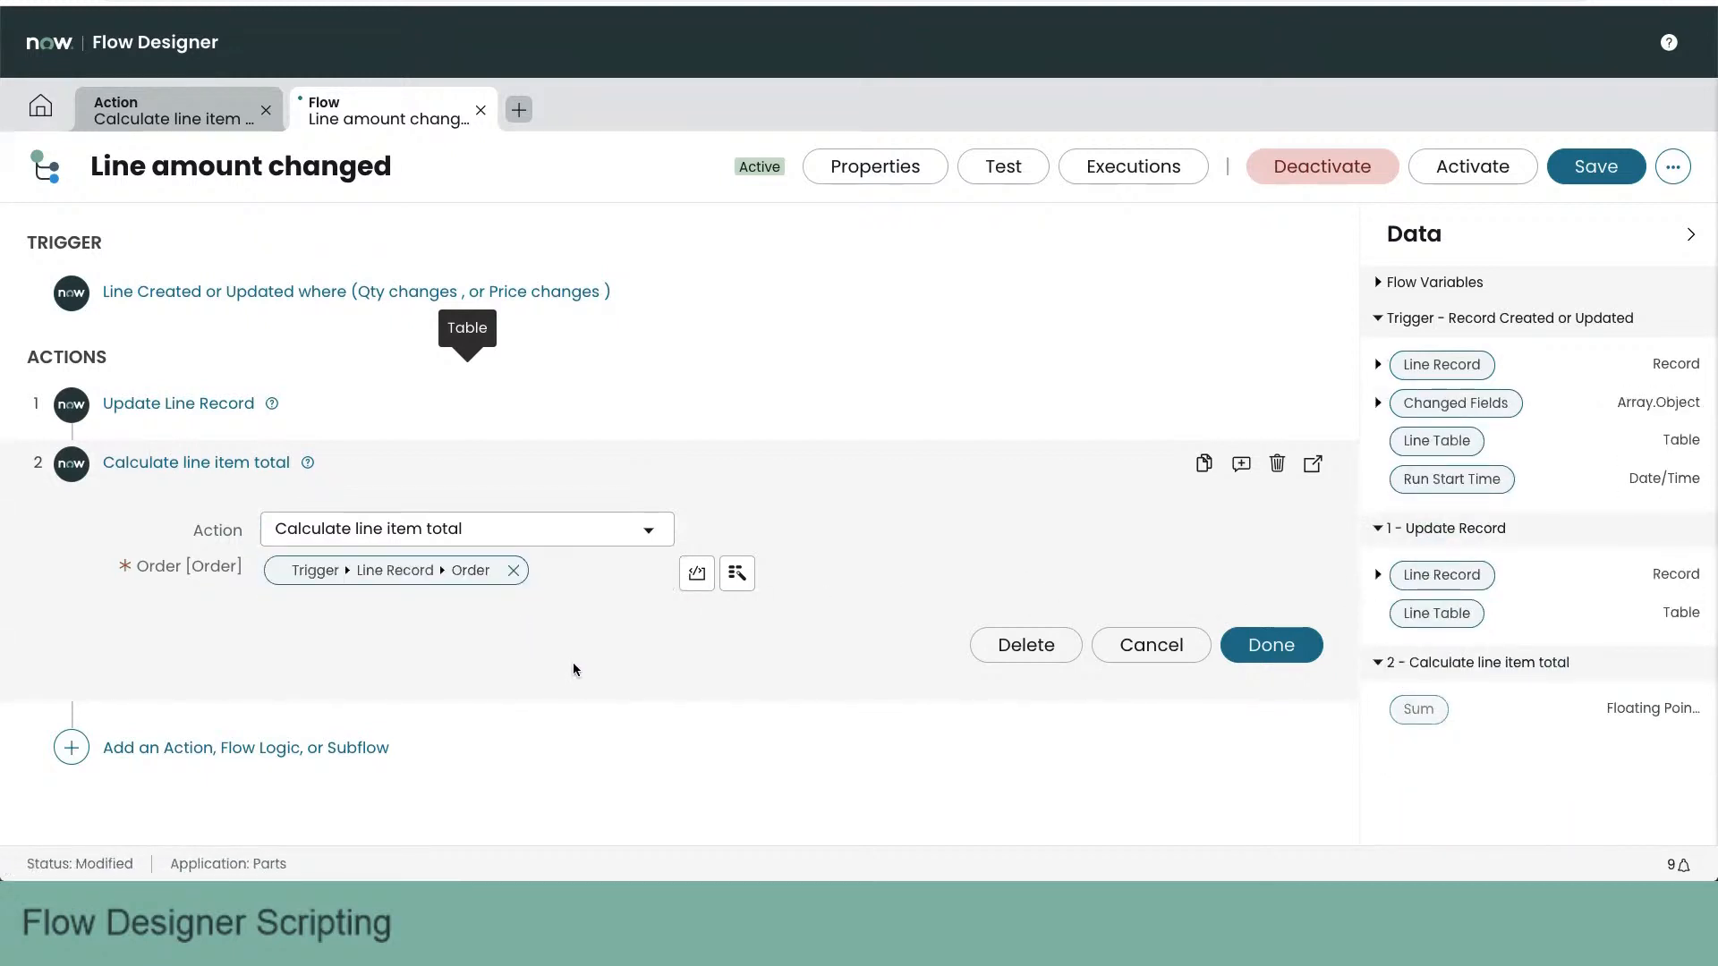
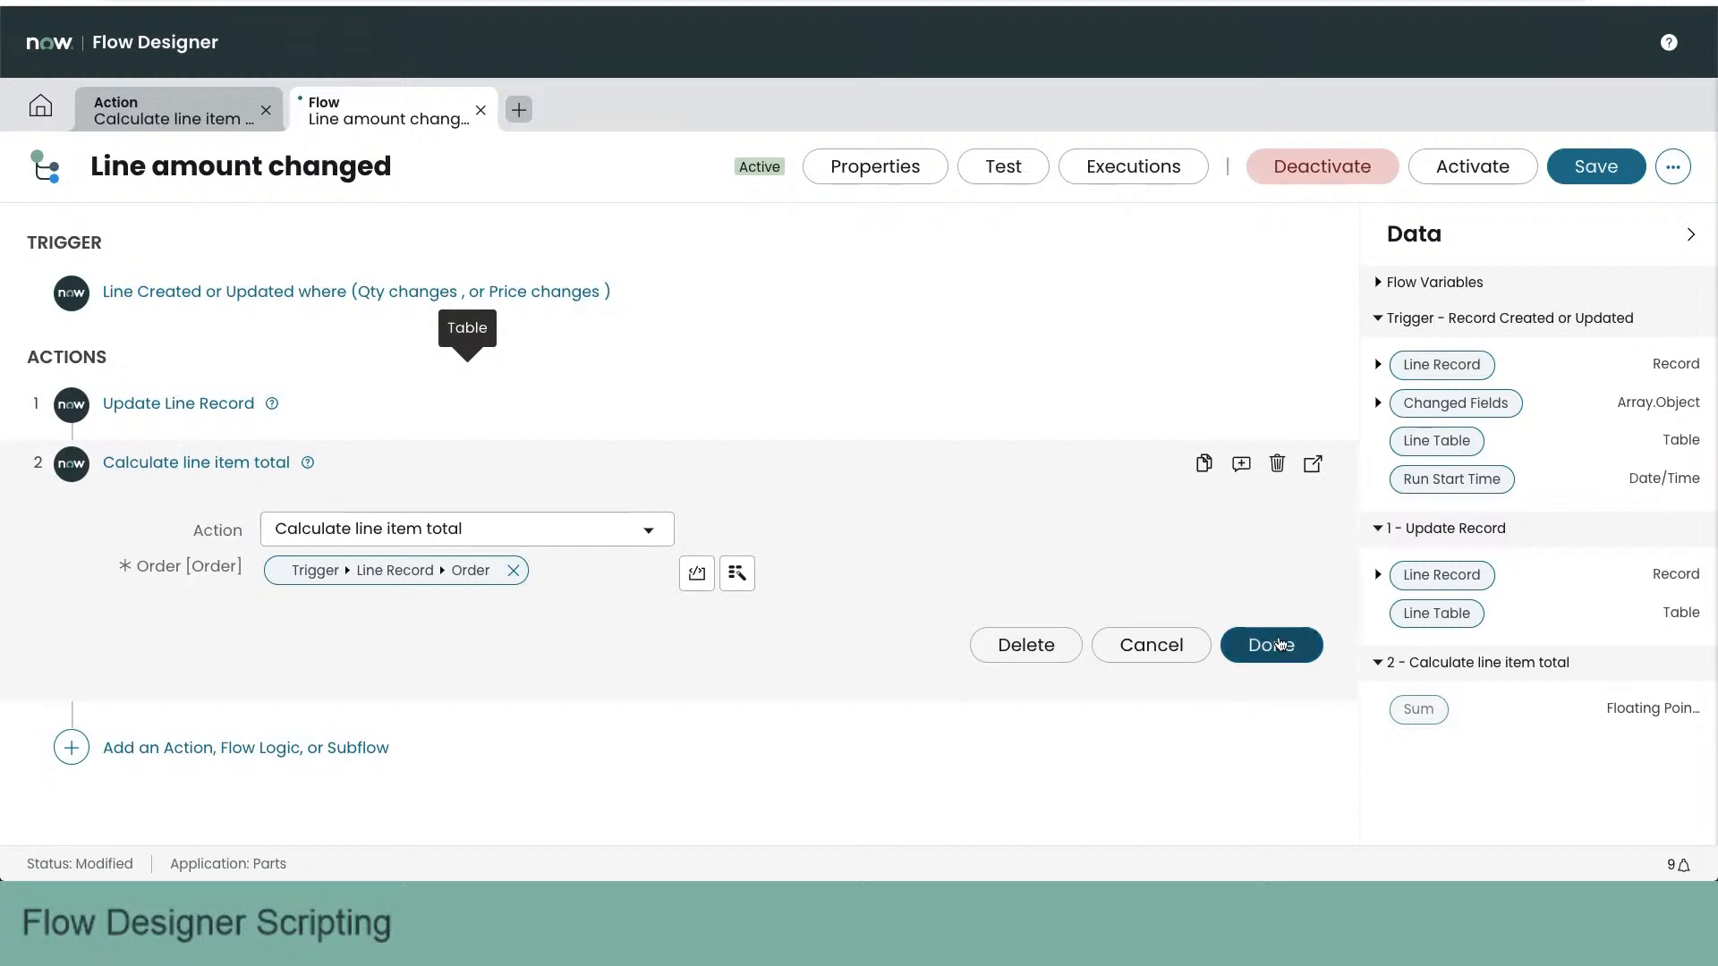
# - Finish the Calculate line item total action, save the flow and test it with line record LN0001001
pyautogui.click(1276, 650)
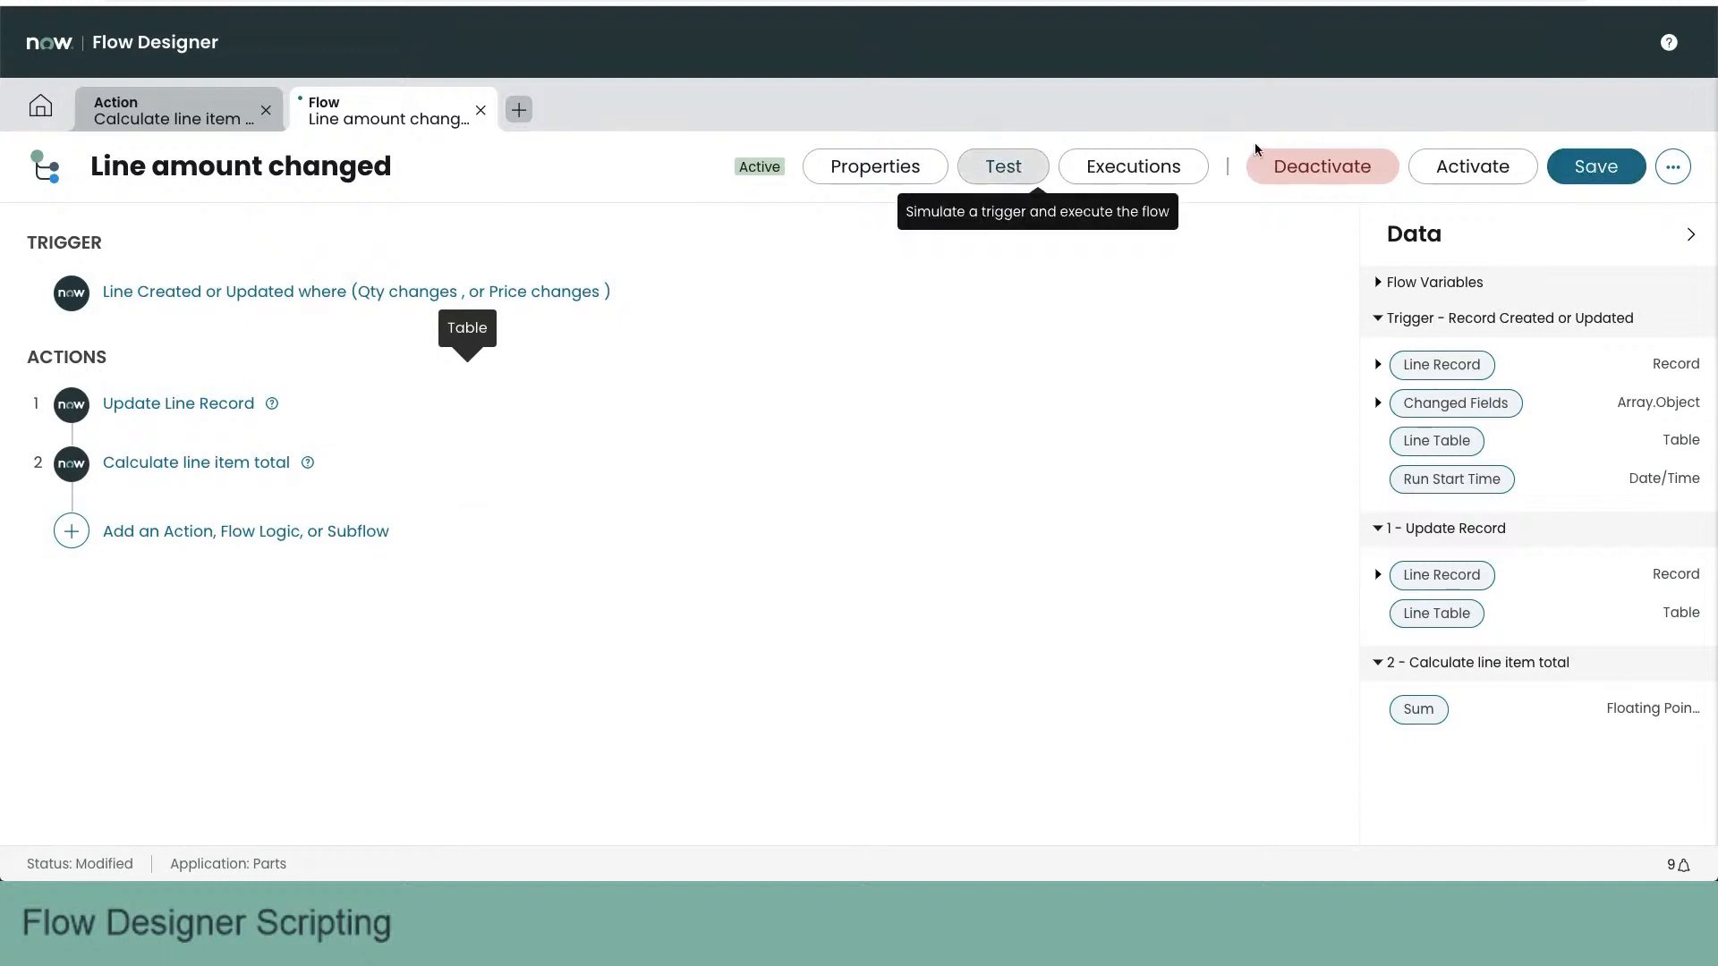
pyautogui.click(1576, 172)
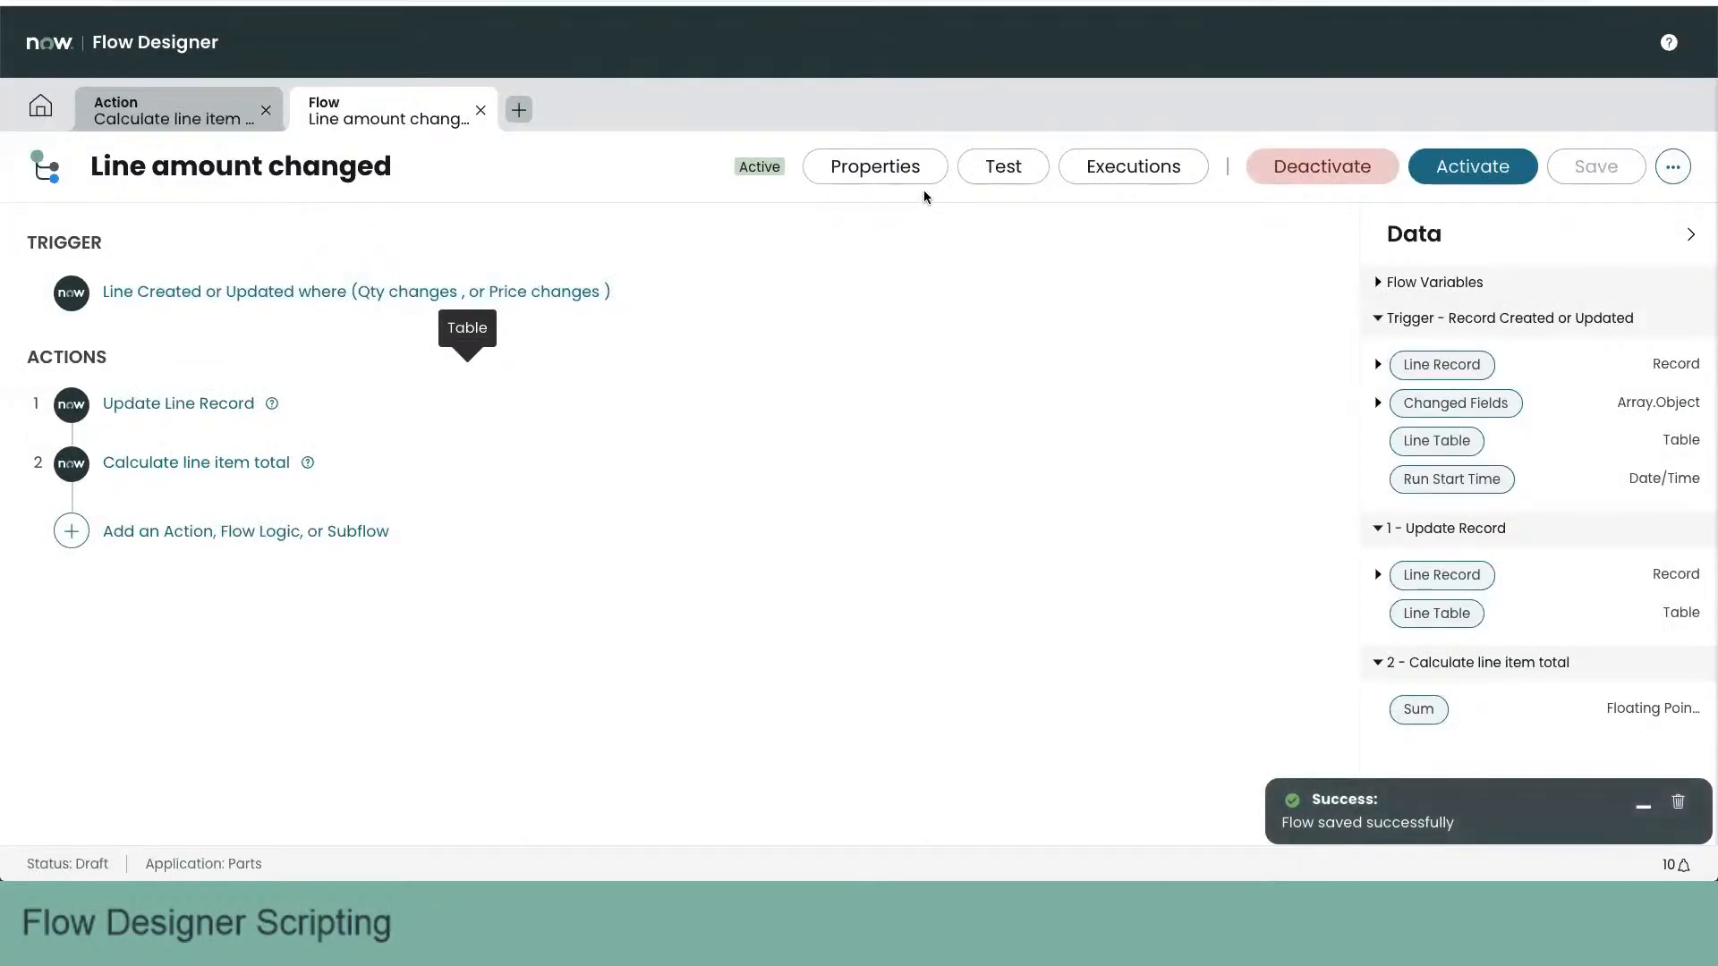
pyautogui.click(1003, 167)
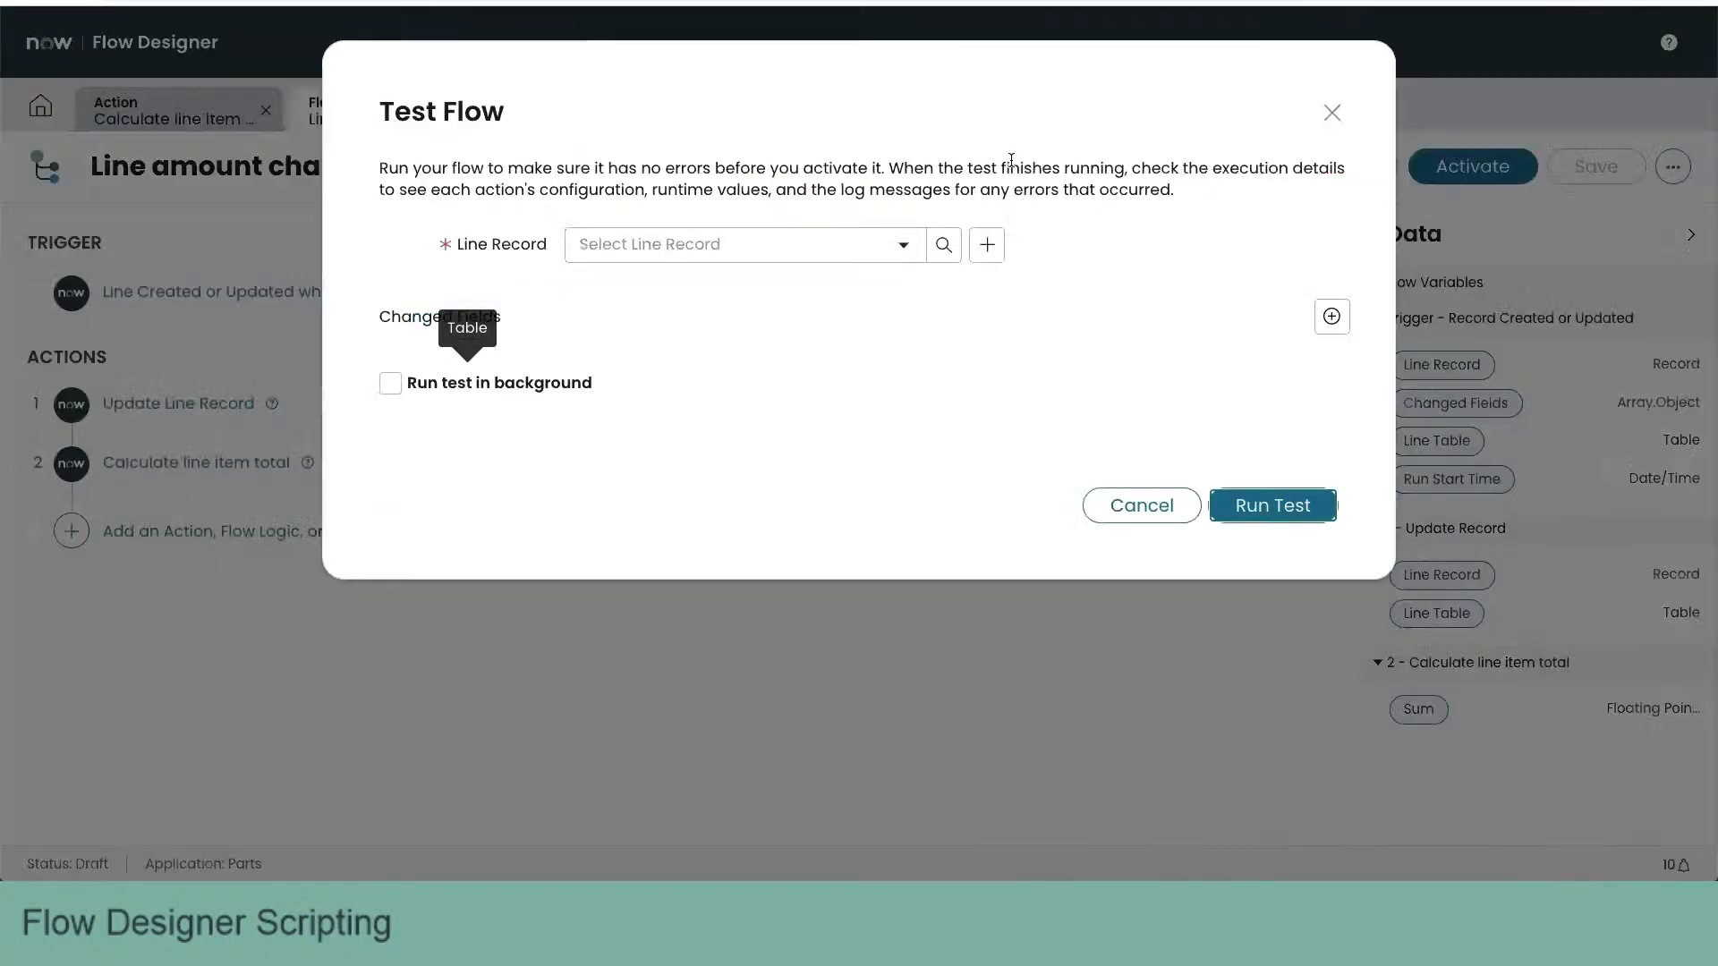
pyautogui.click(770, 244)
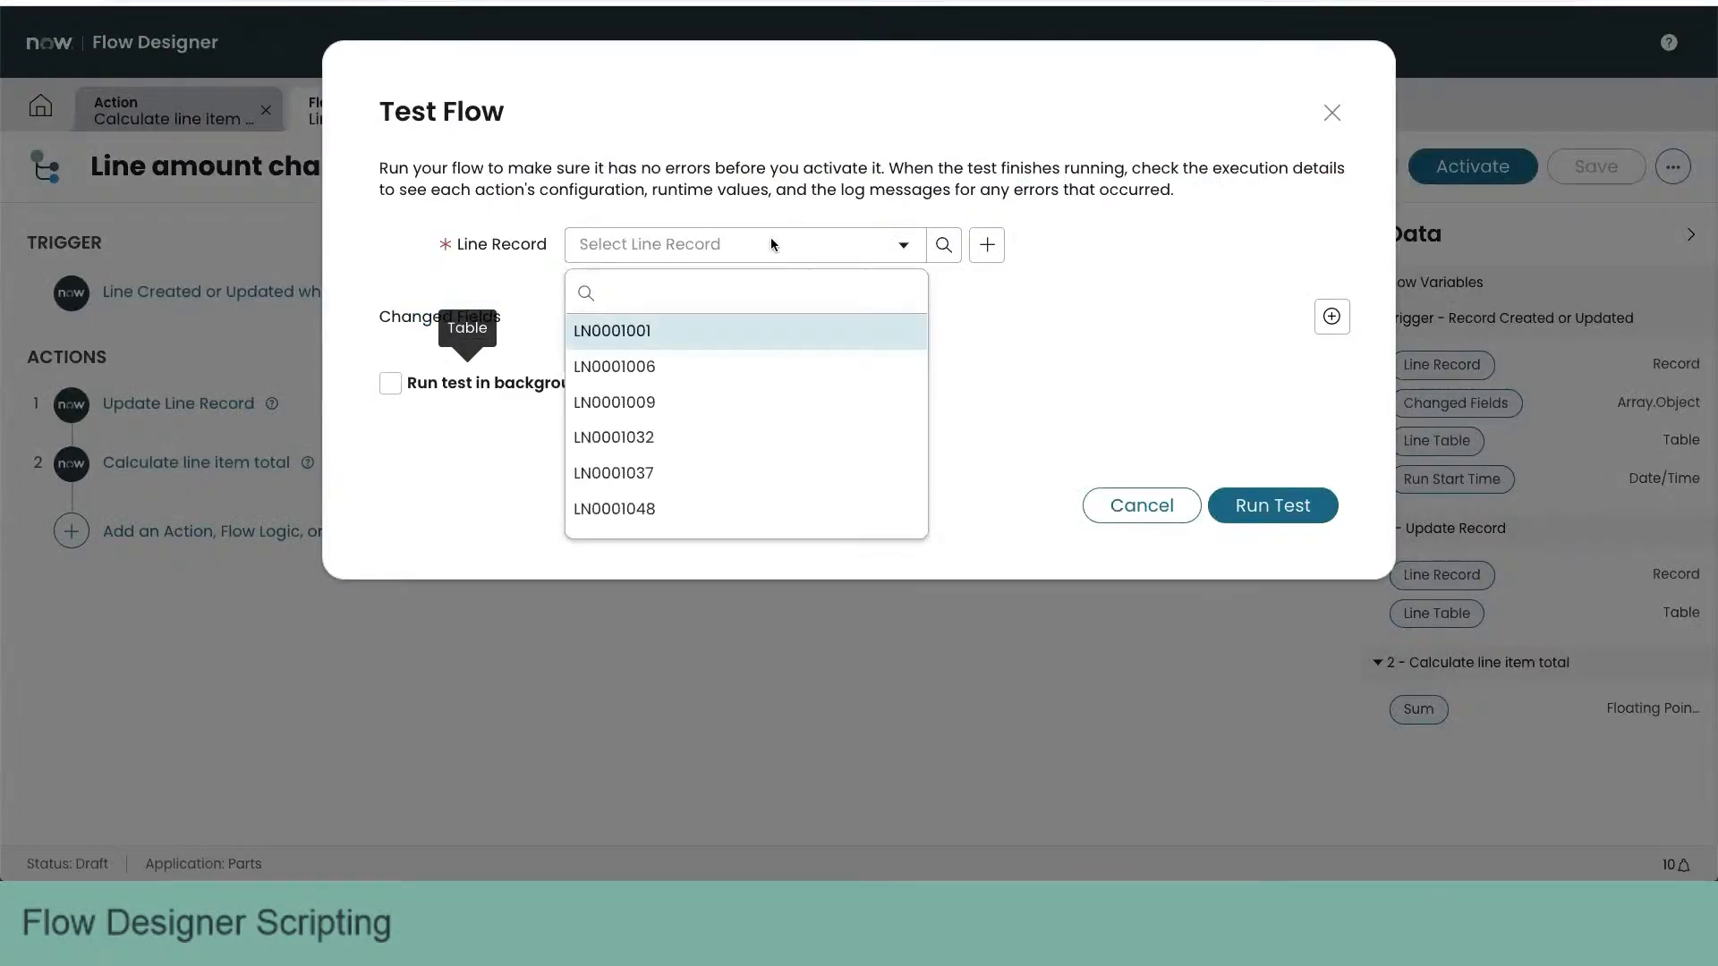
pyautogui.click(671, 340)
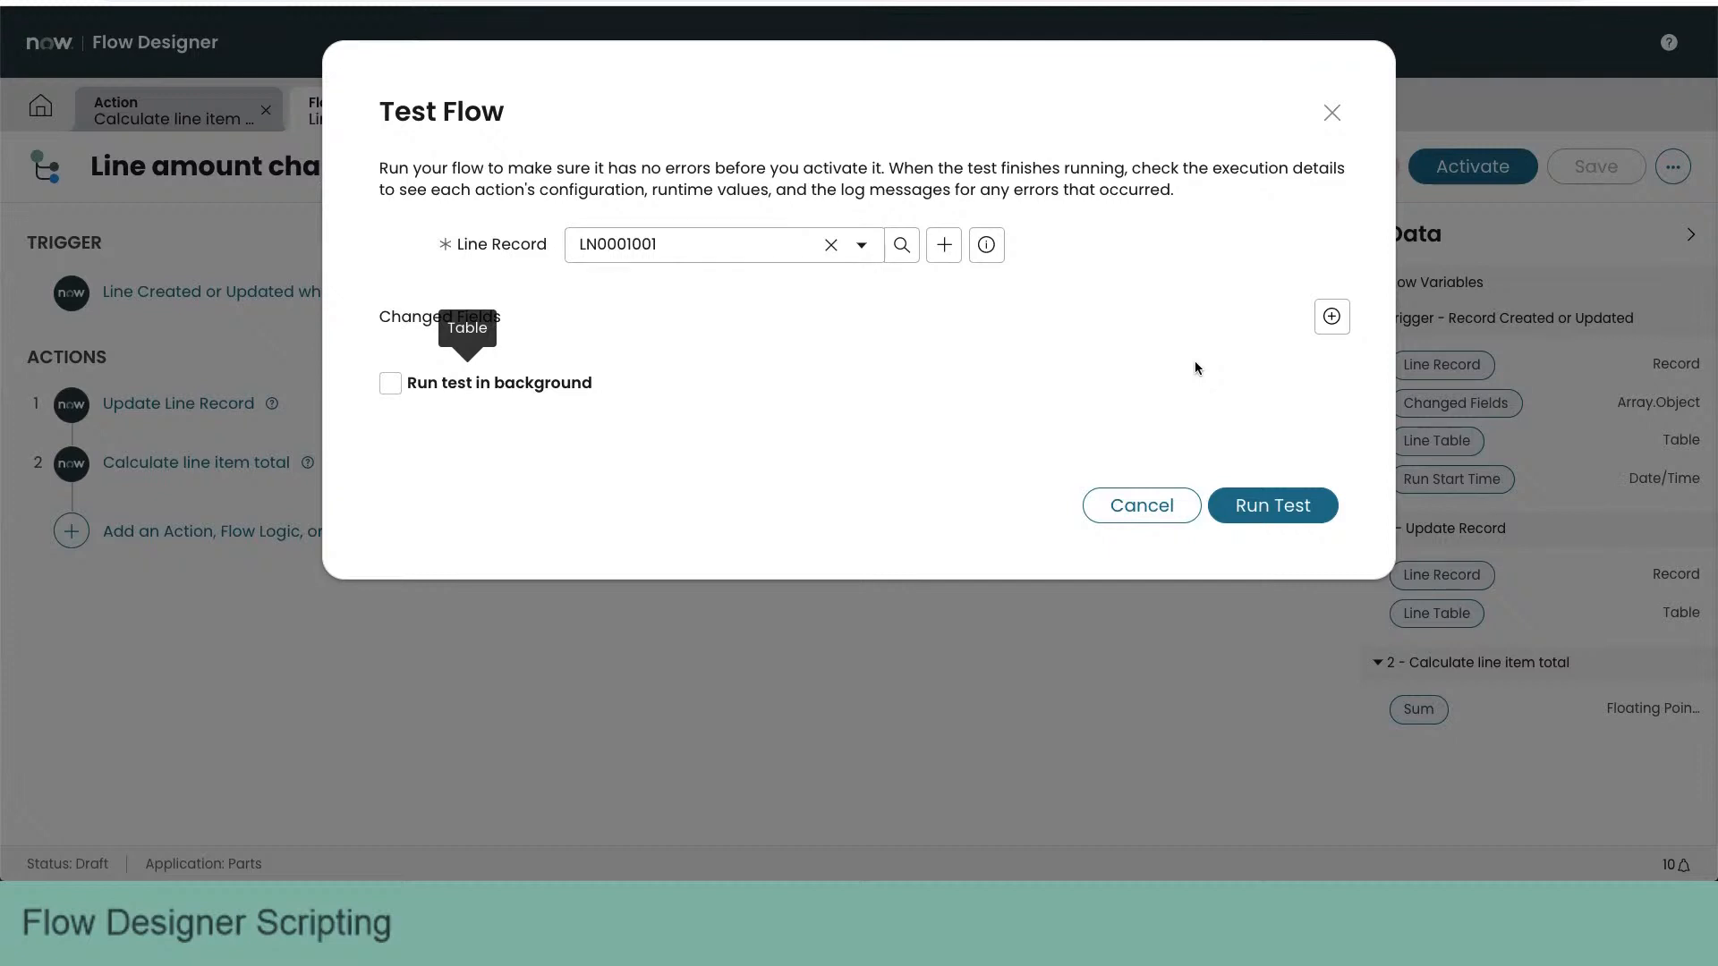
pyautogui.click(1258, 510)
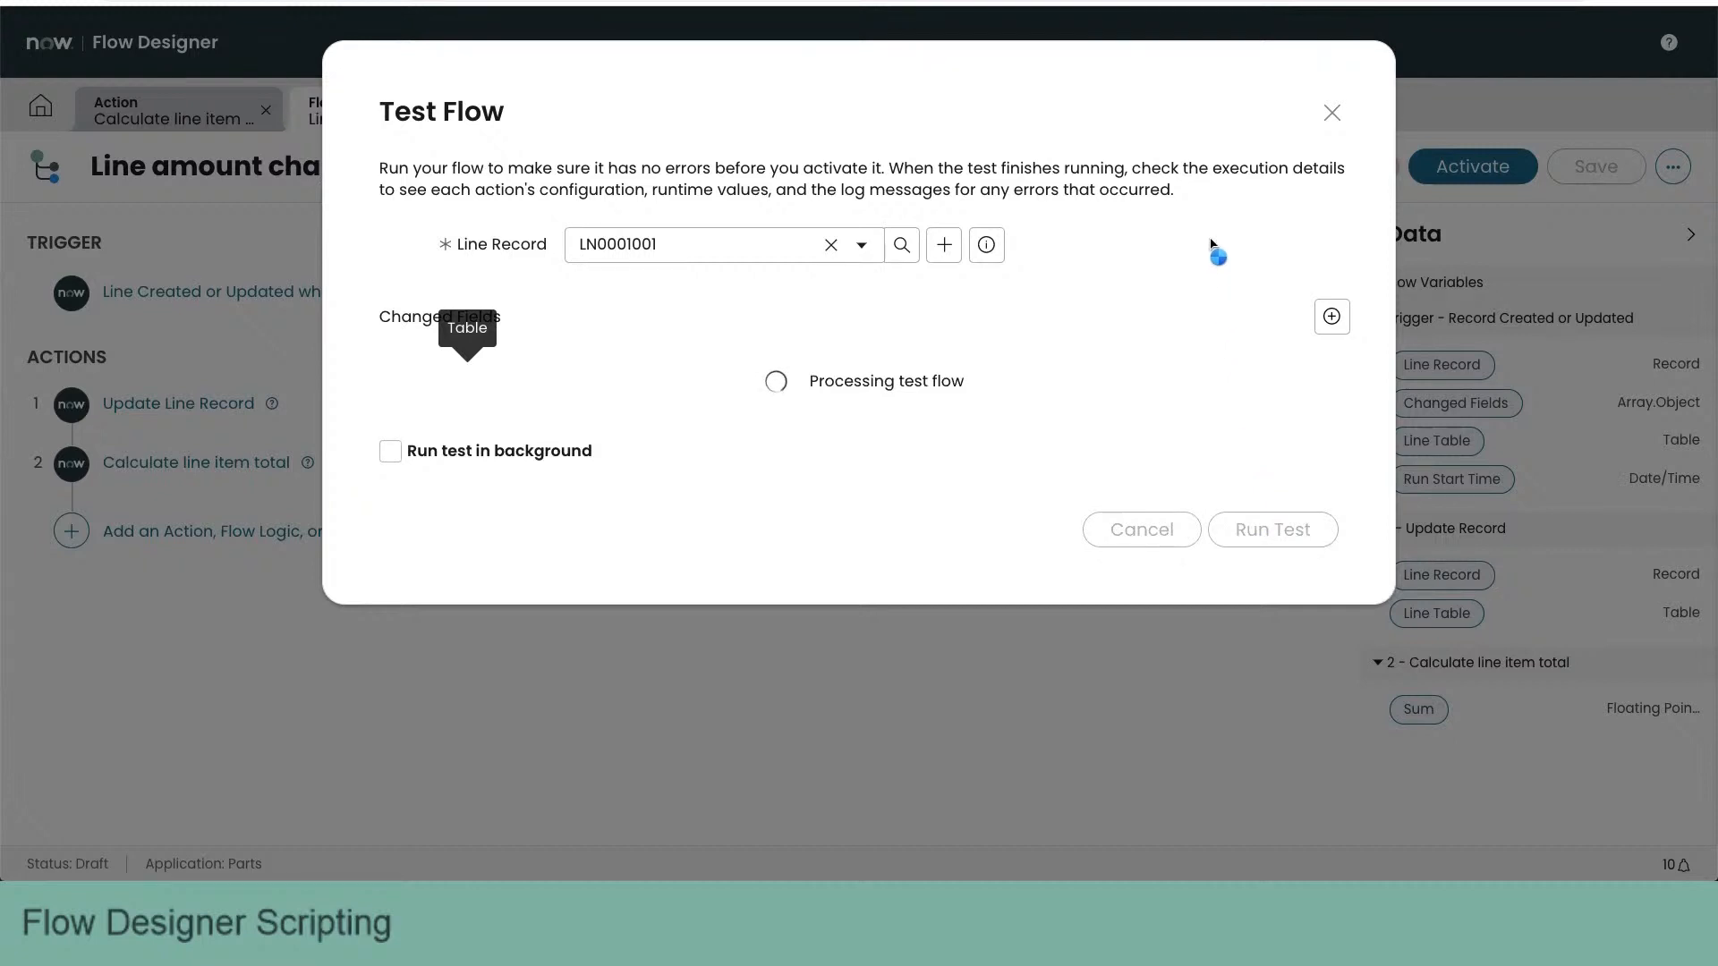
# - Examine the test's execution details for Calculate line item total, checking its Order input and Sum output
pyautogui.click(1002, 383)
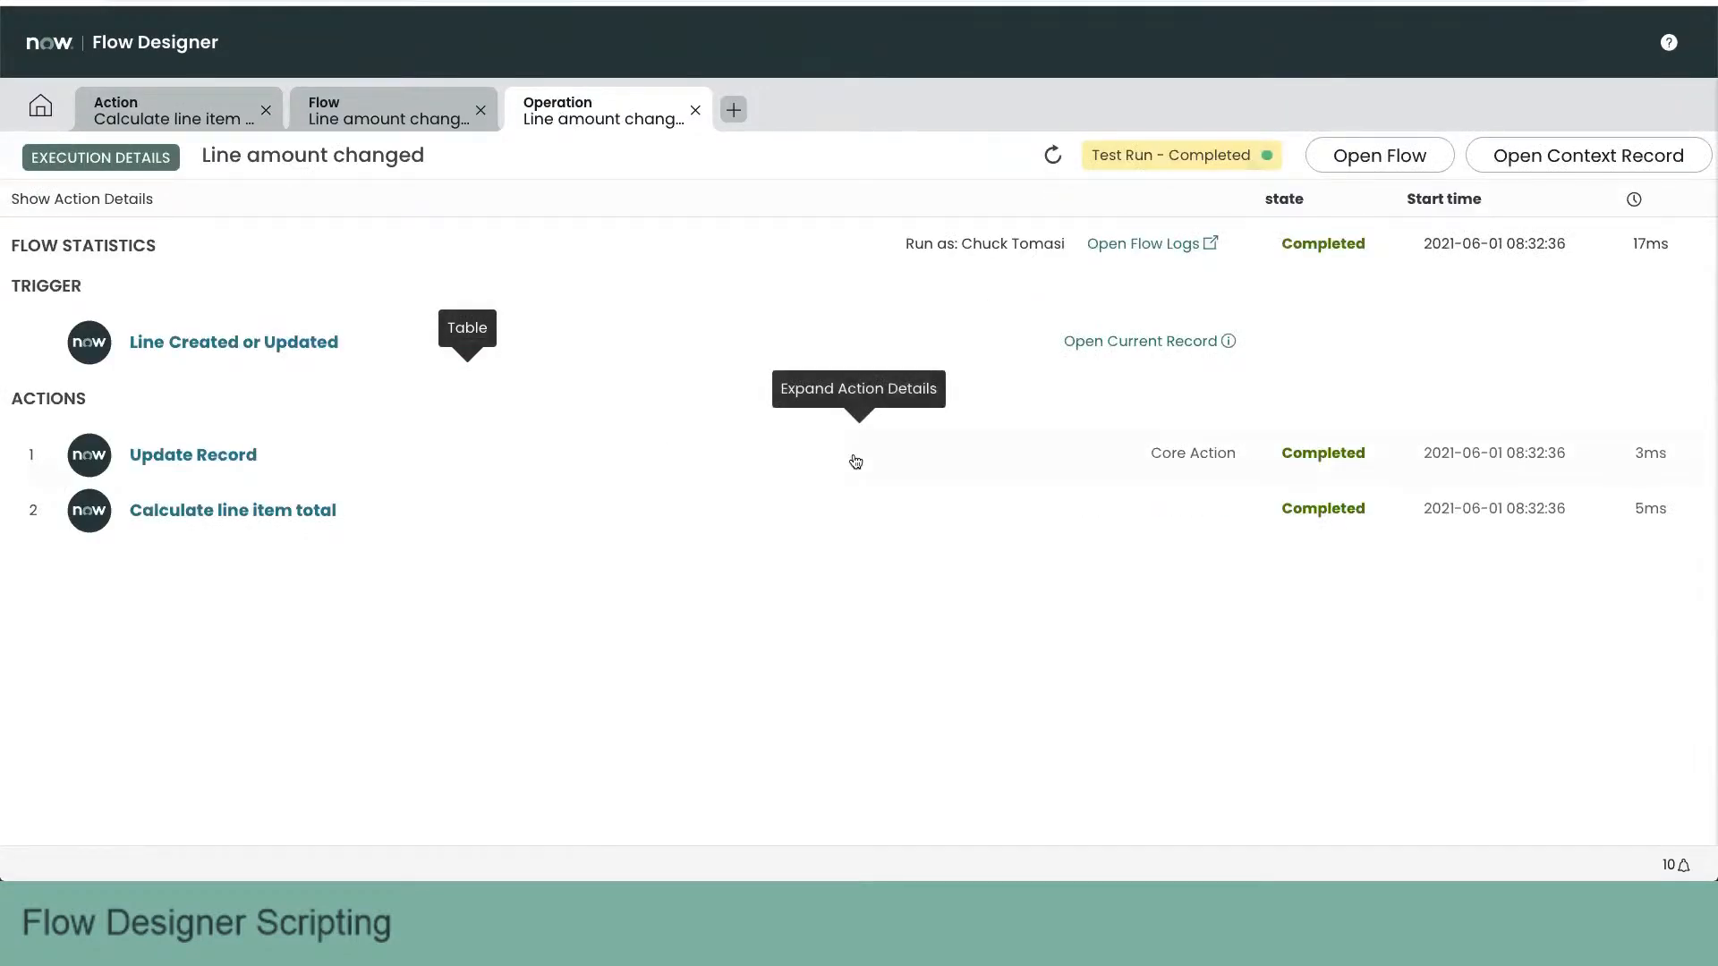
pyautogui.click(780, 516)
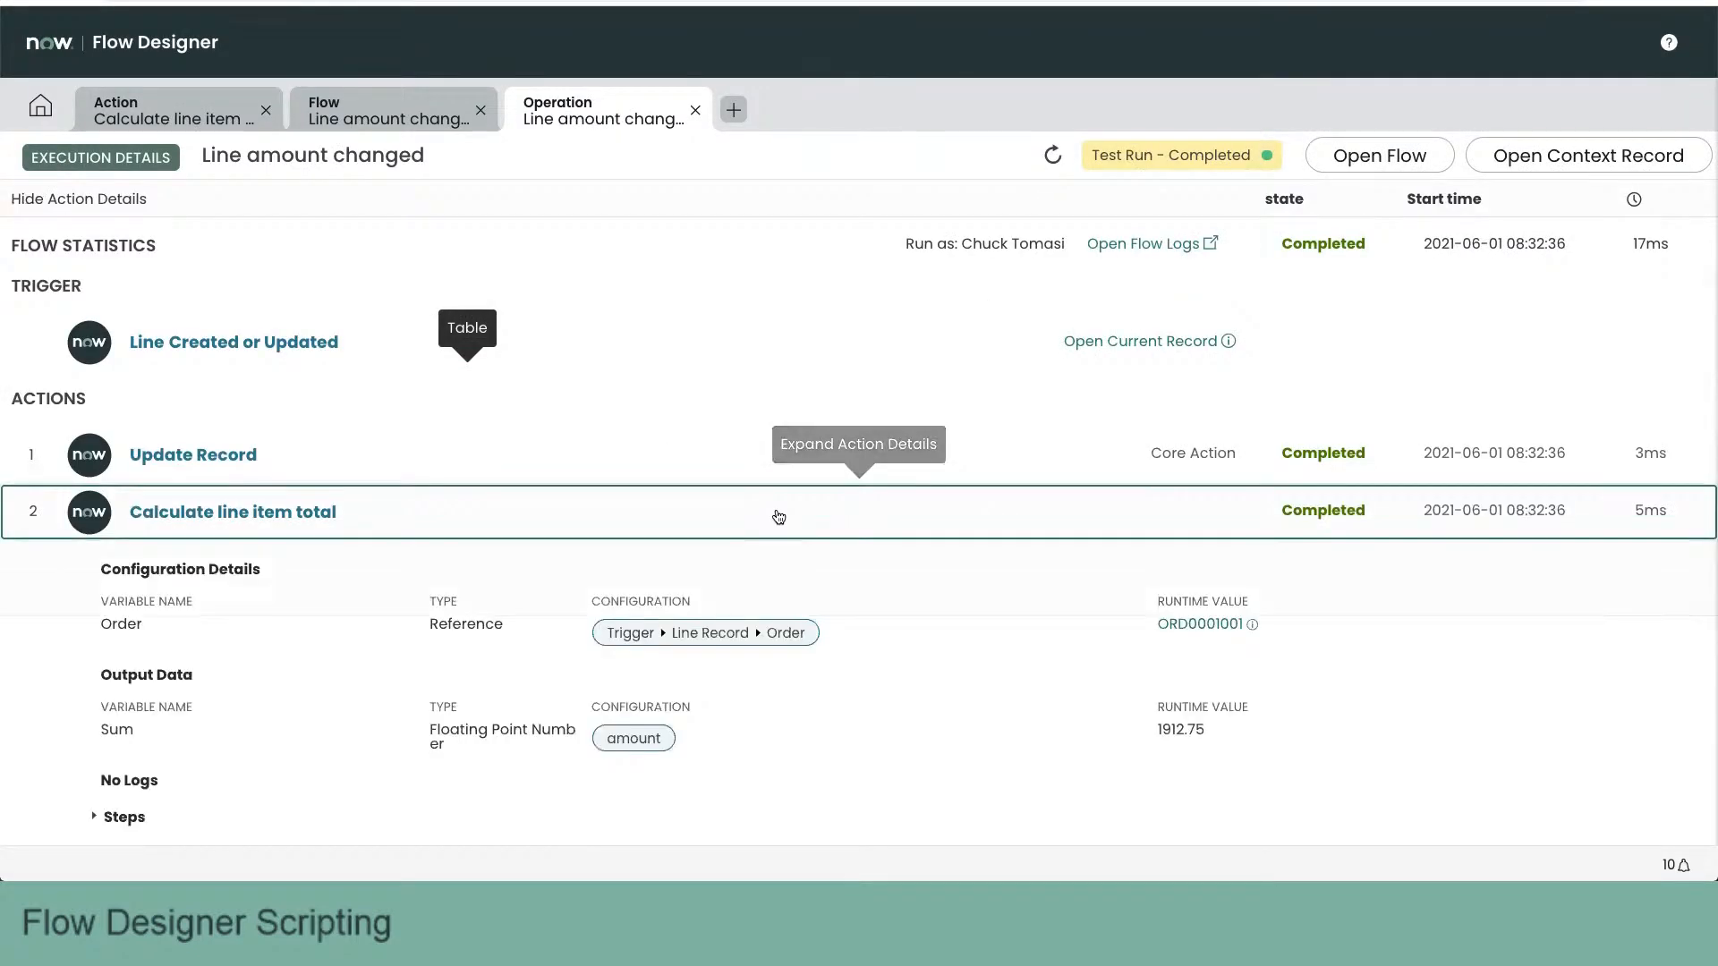
pyautogui.scroll(-1, 1093, 495)
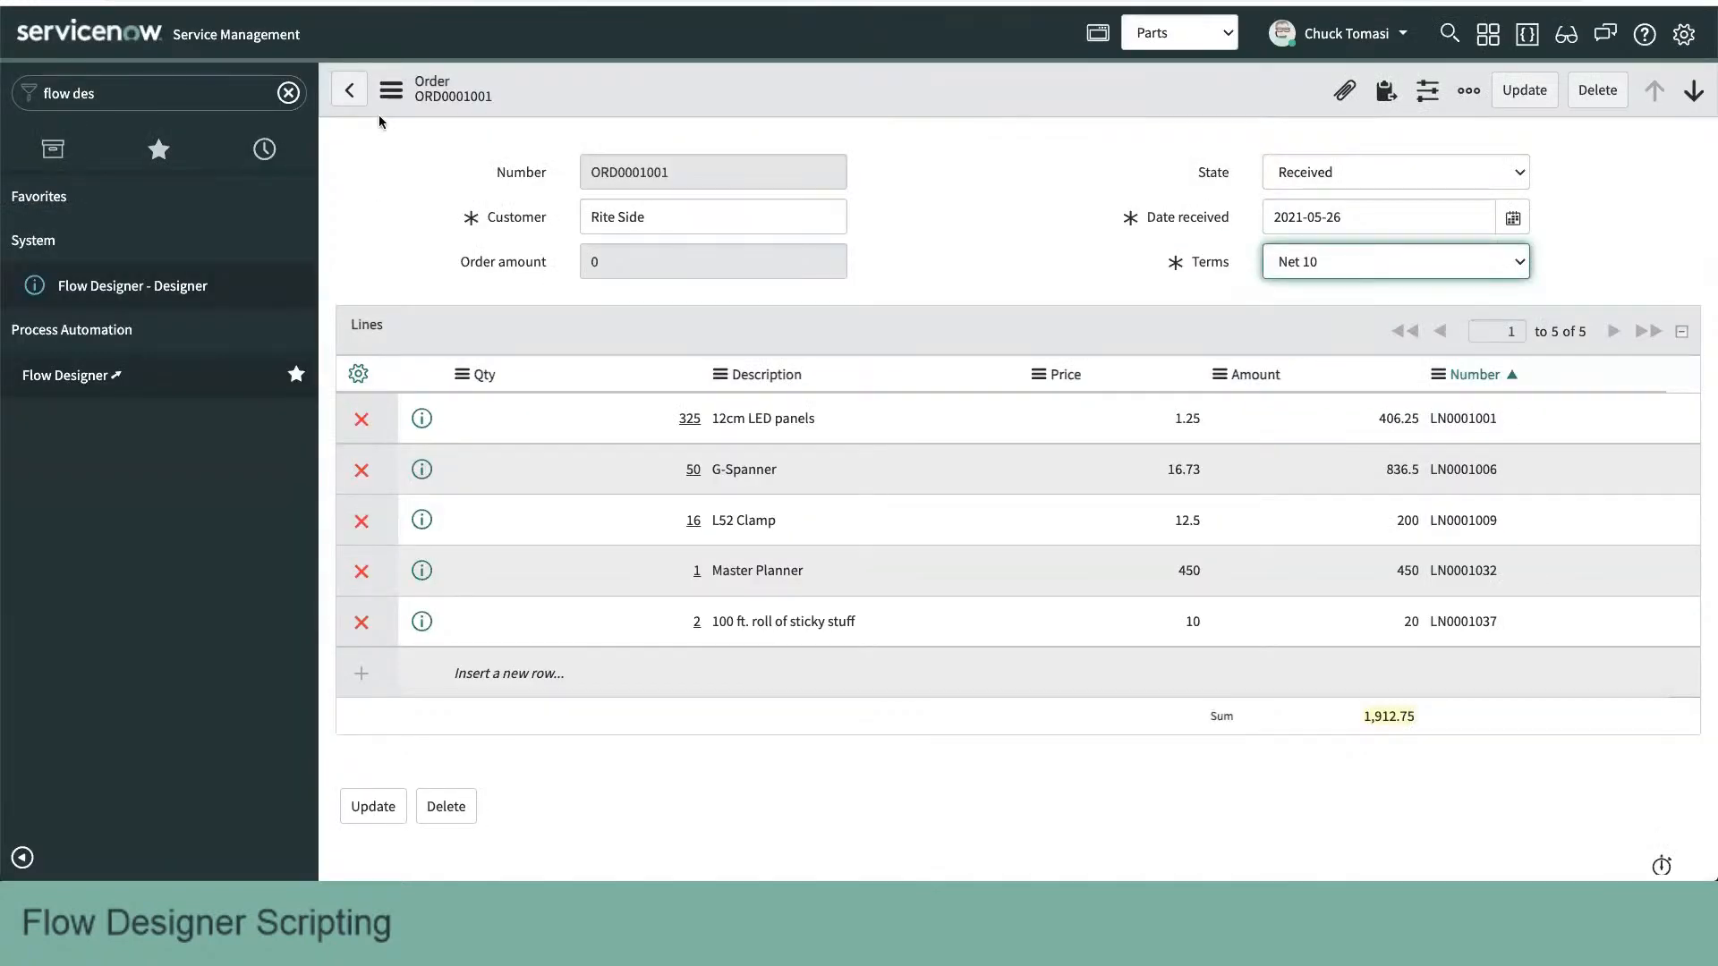
# - Reload the order form to check its Order amount, and close the flow's execution details and test
pyautogui.click(391, 88)
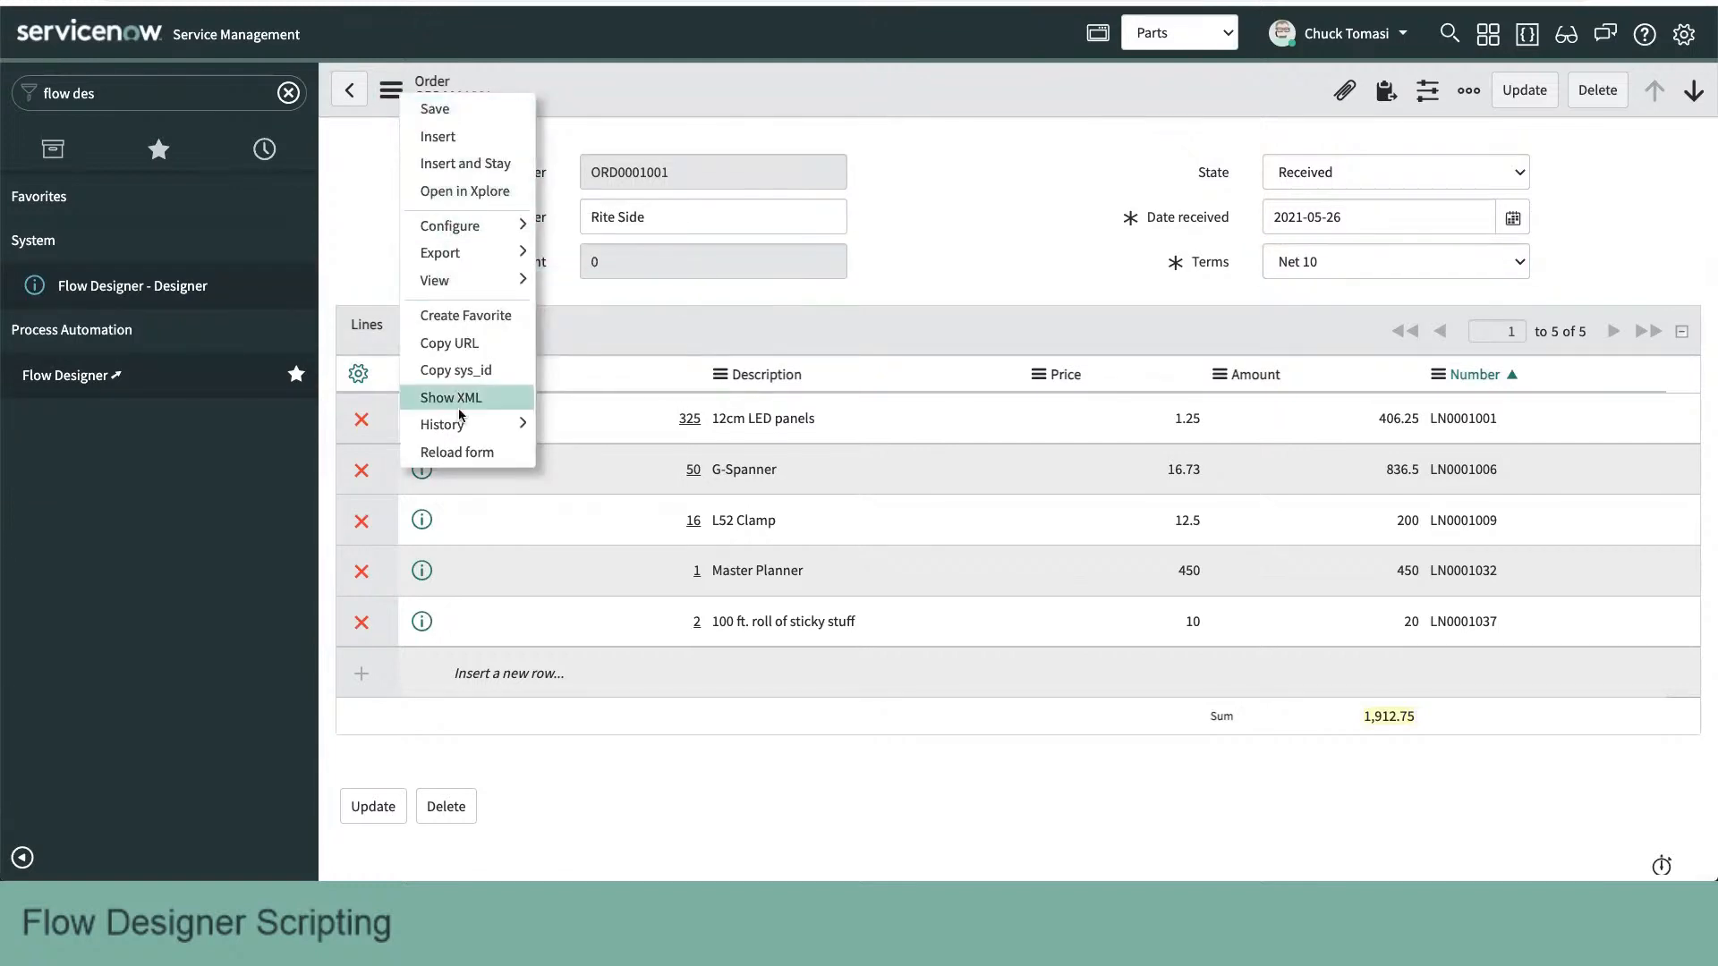
pyautogui.click(465, 453)
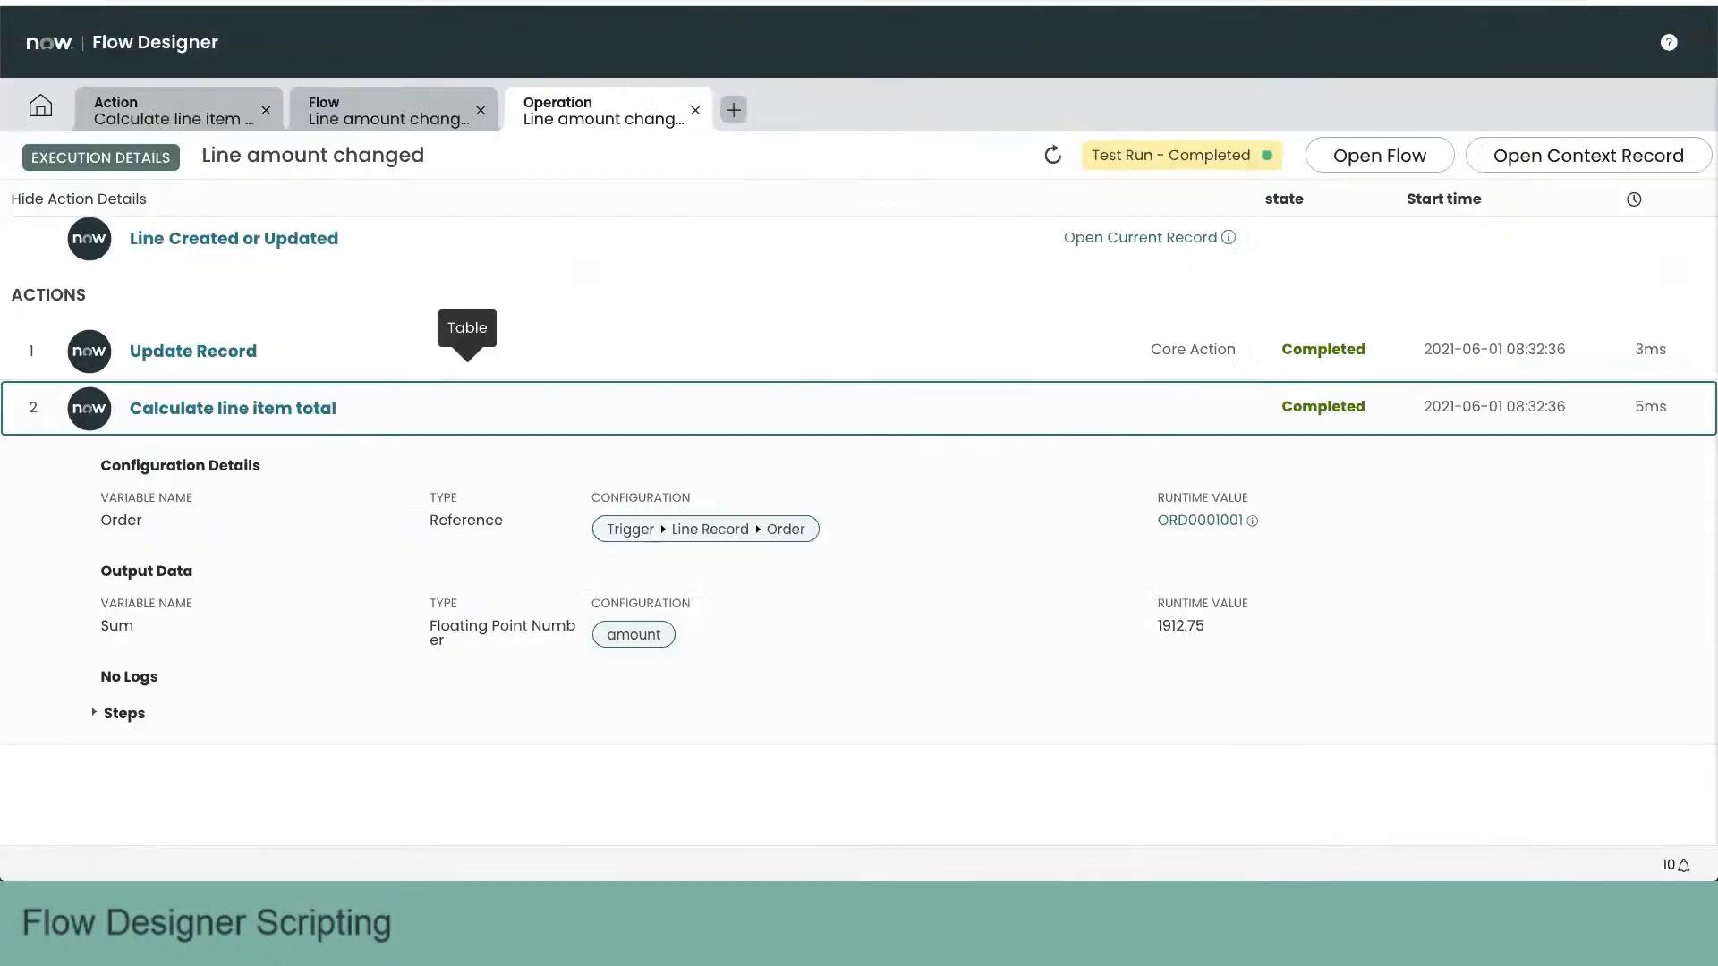
pyautogui.click(695, 109)
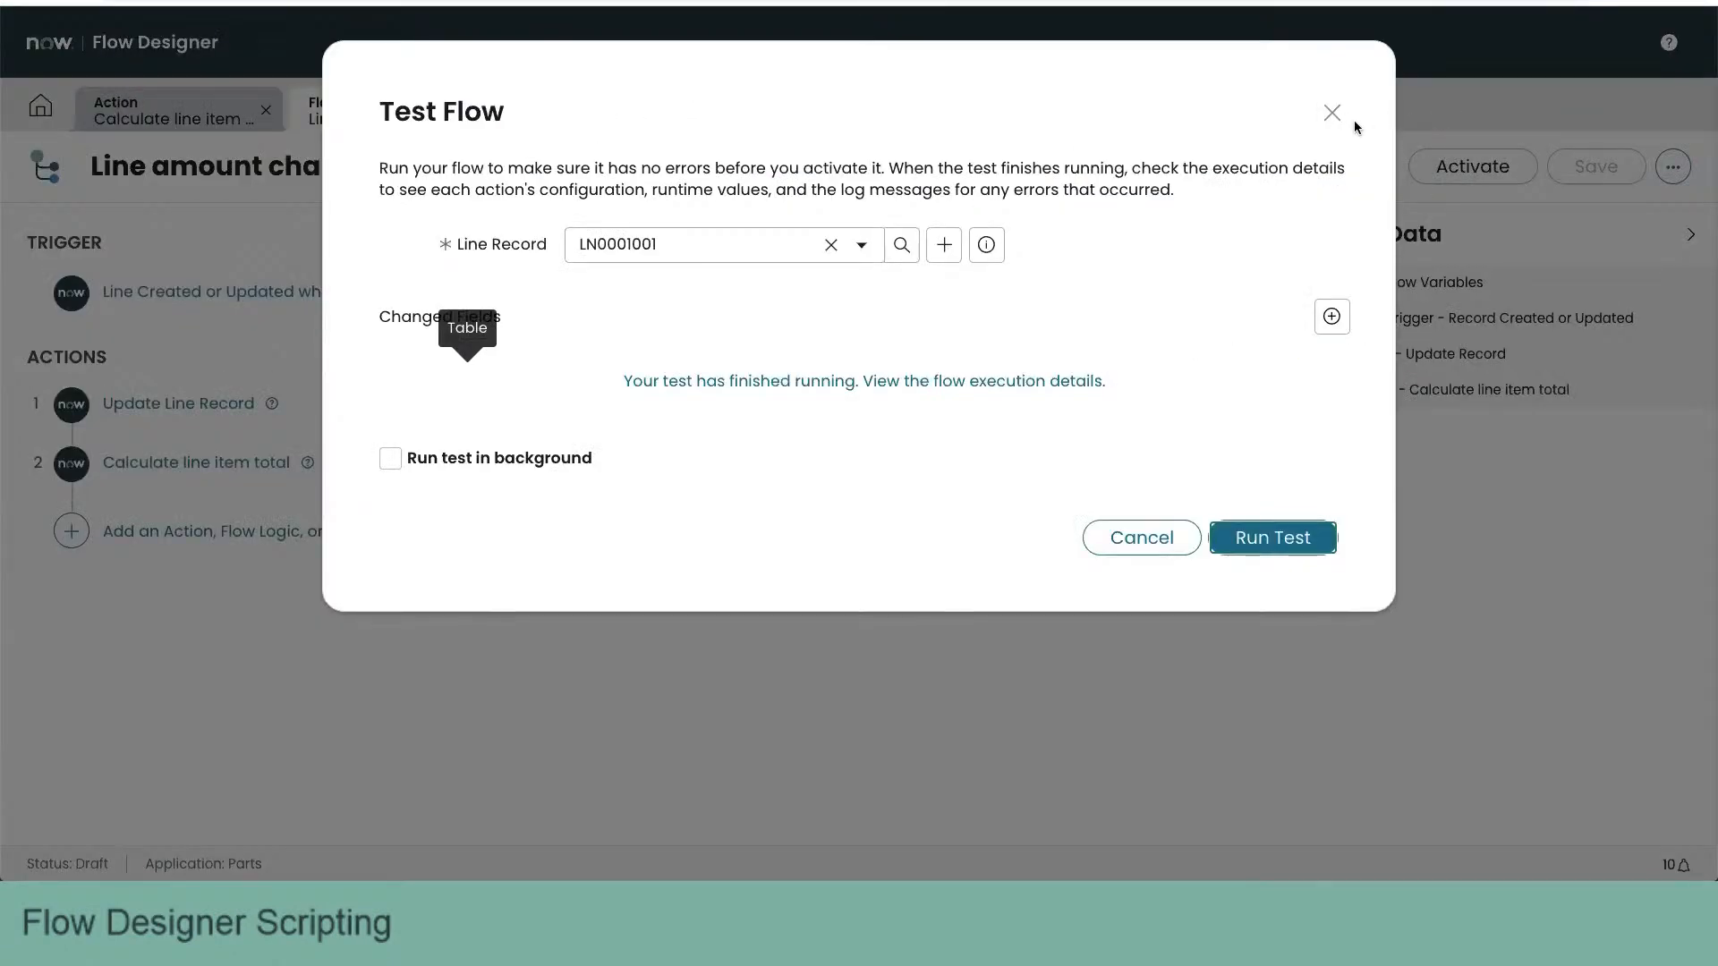
pyautogui.click(1332, 111)
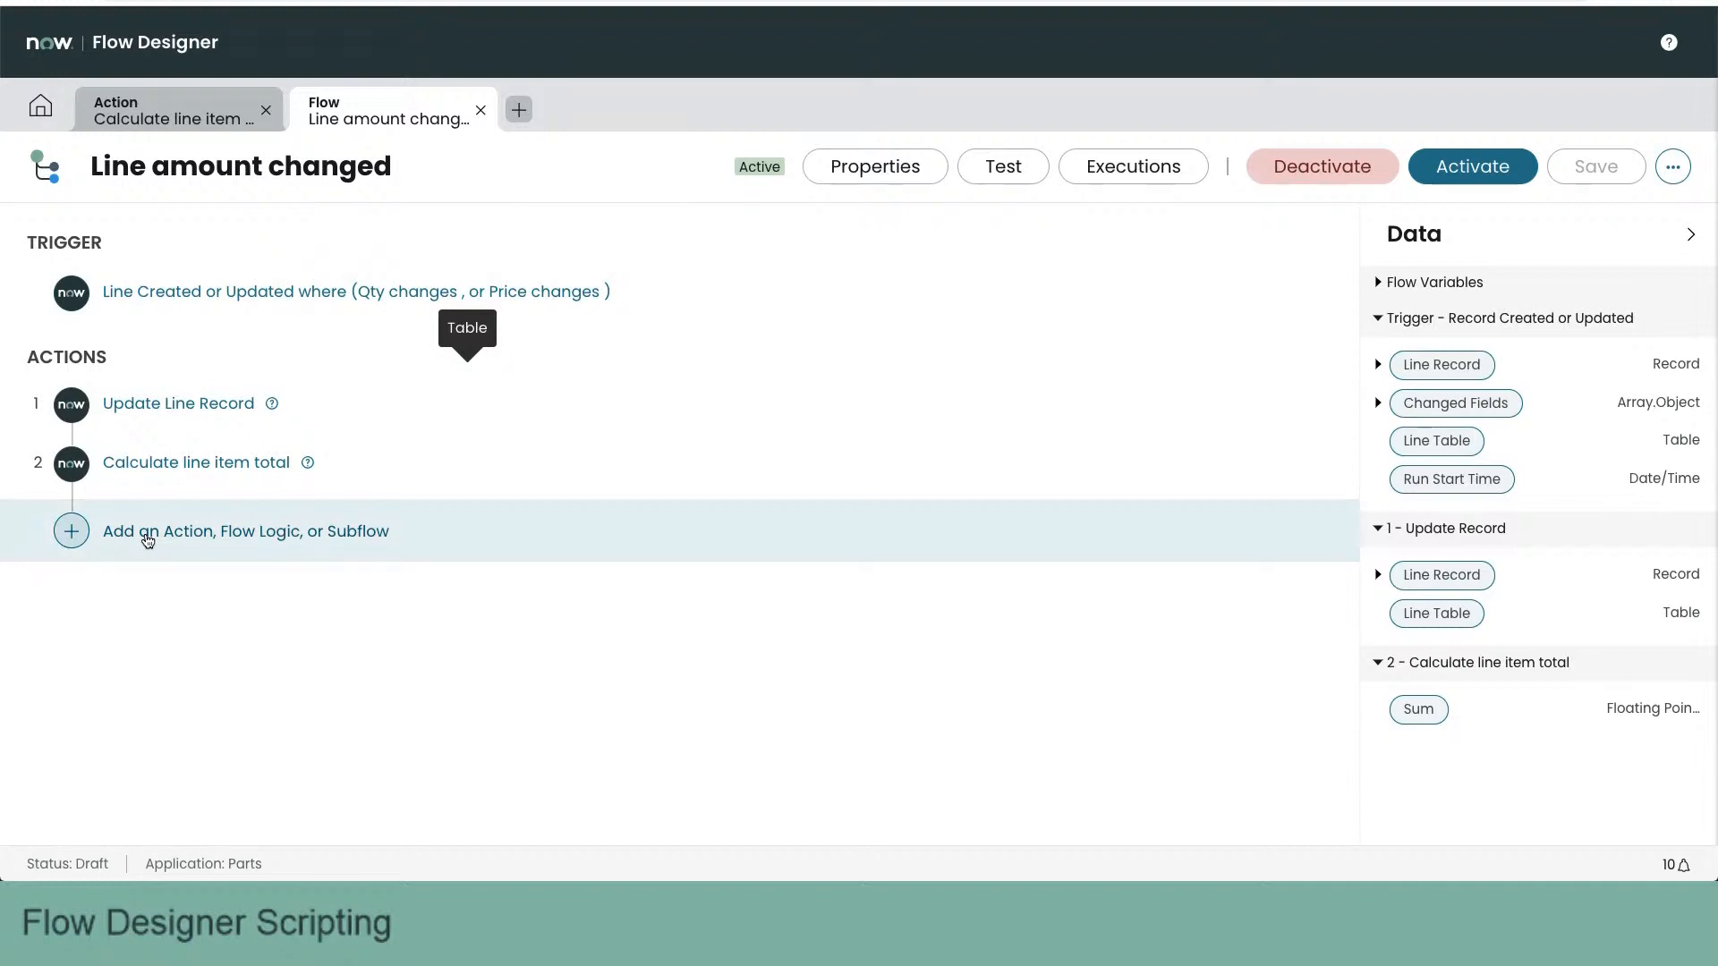
# - Add an Update Record action after Calculate line item total, with its Record set to the trigger's Line Record > Order
pyautogui.click(148, 540)
pyautogui.click(178, 533)
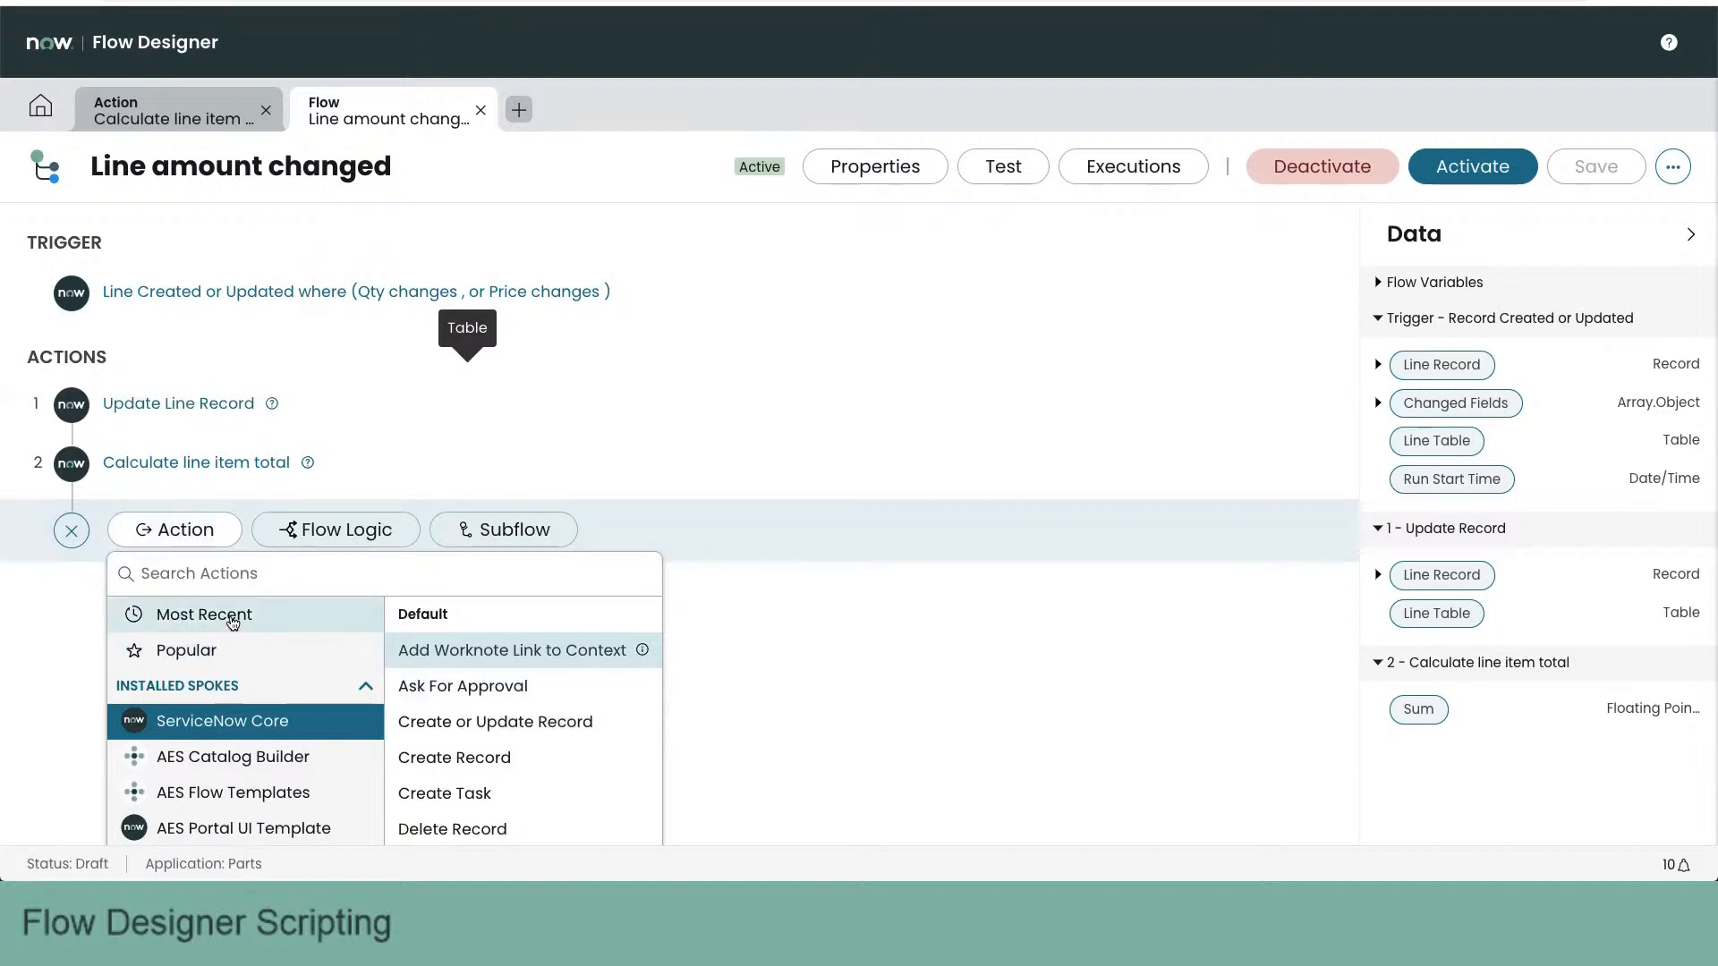
pyautogui.click(233, 623)
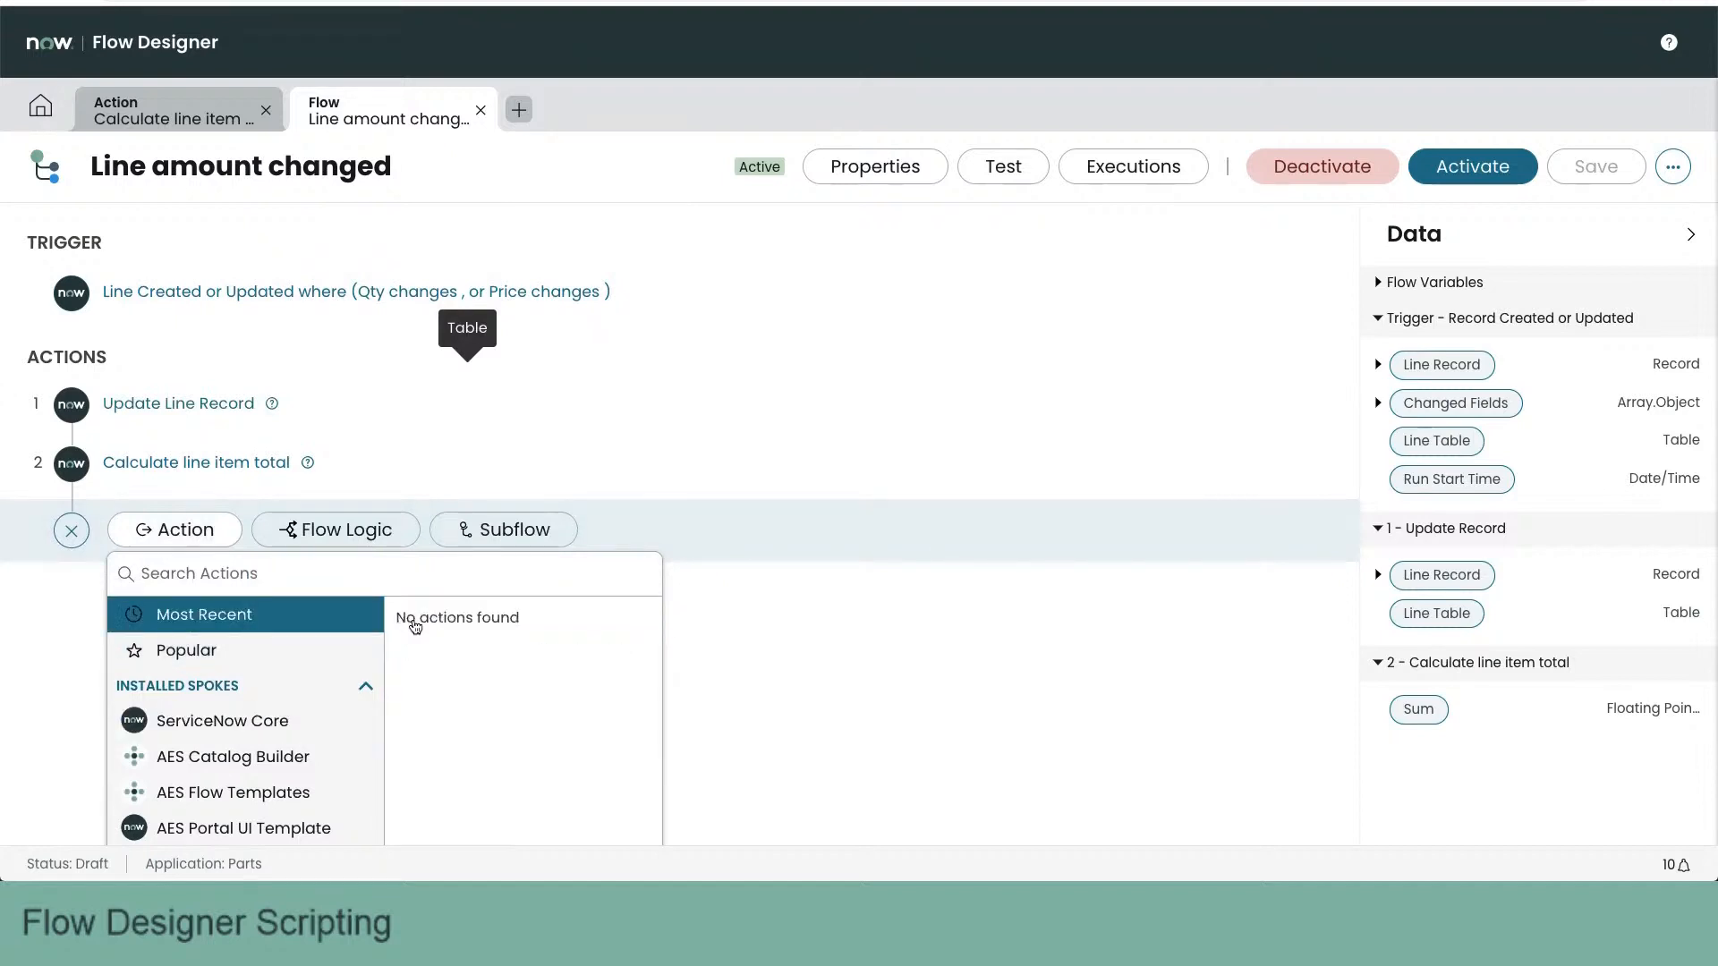
pyautogui.click(439, 630)
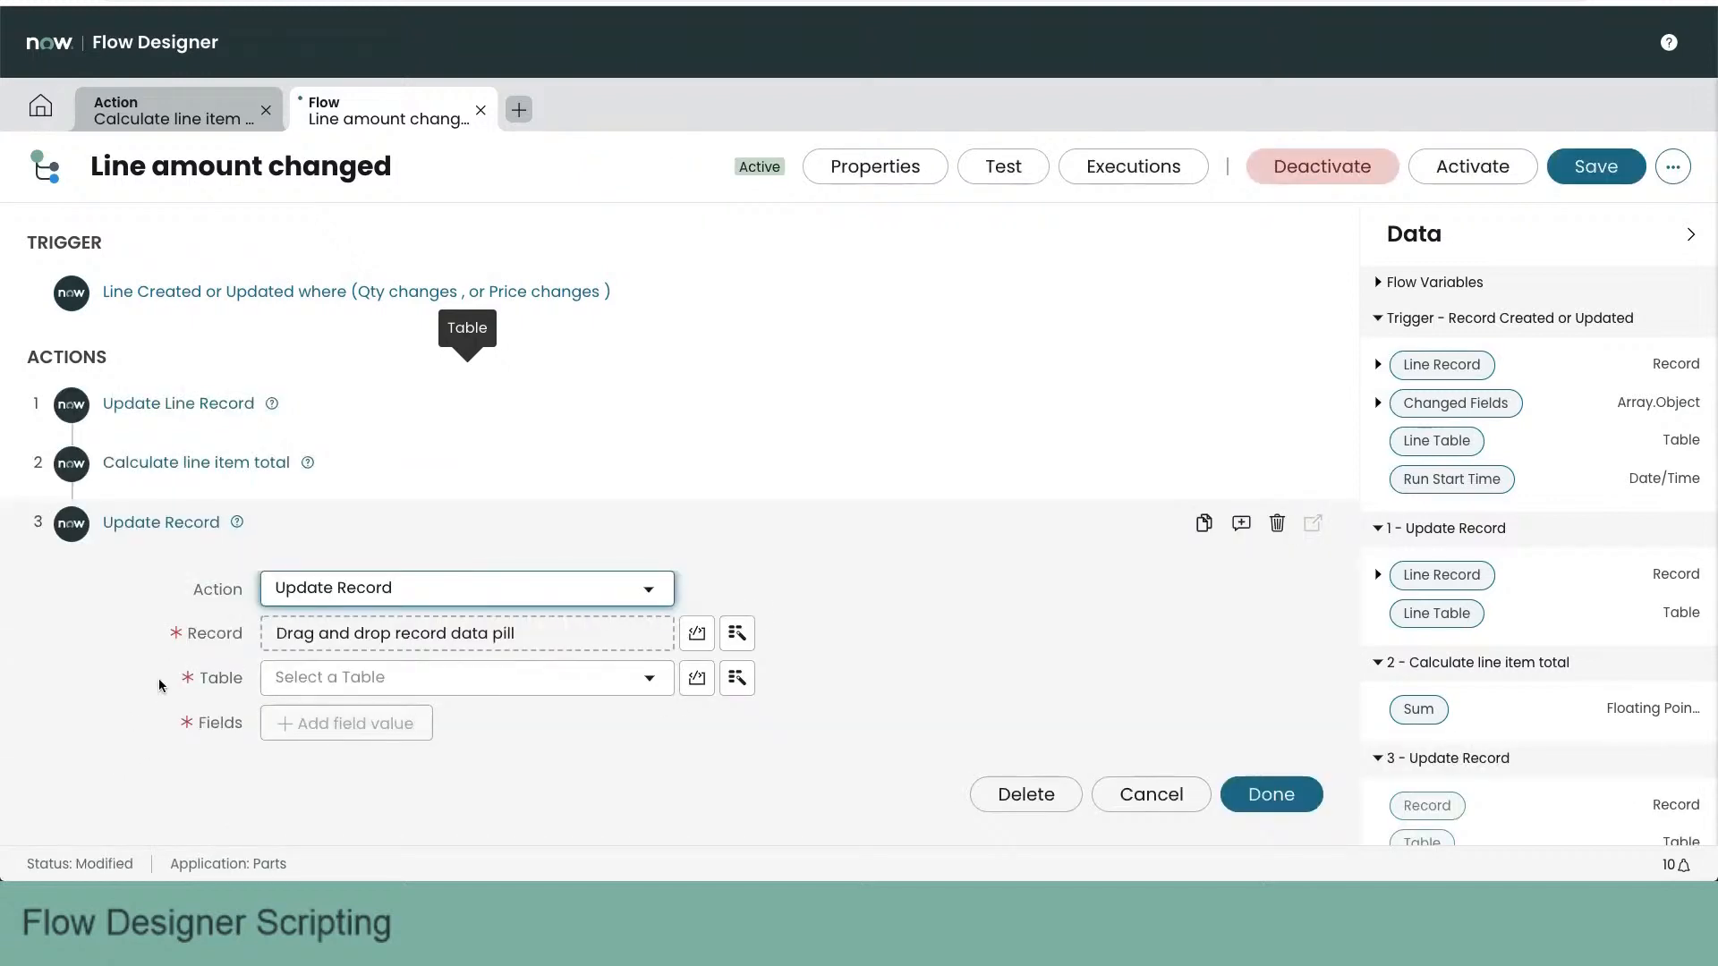
pyautogui.scroll(-1, 159, 686)
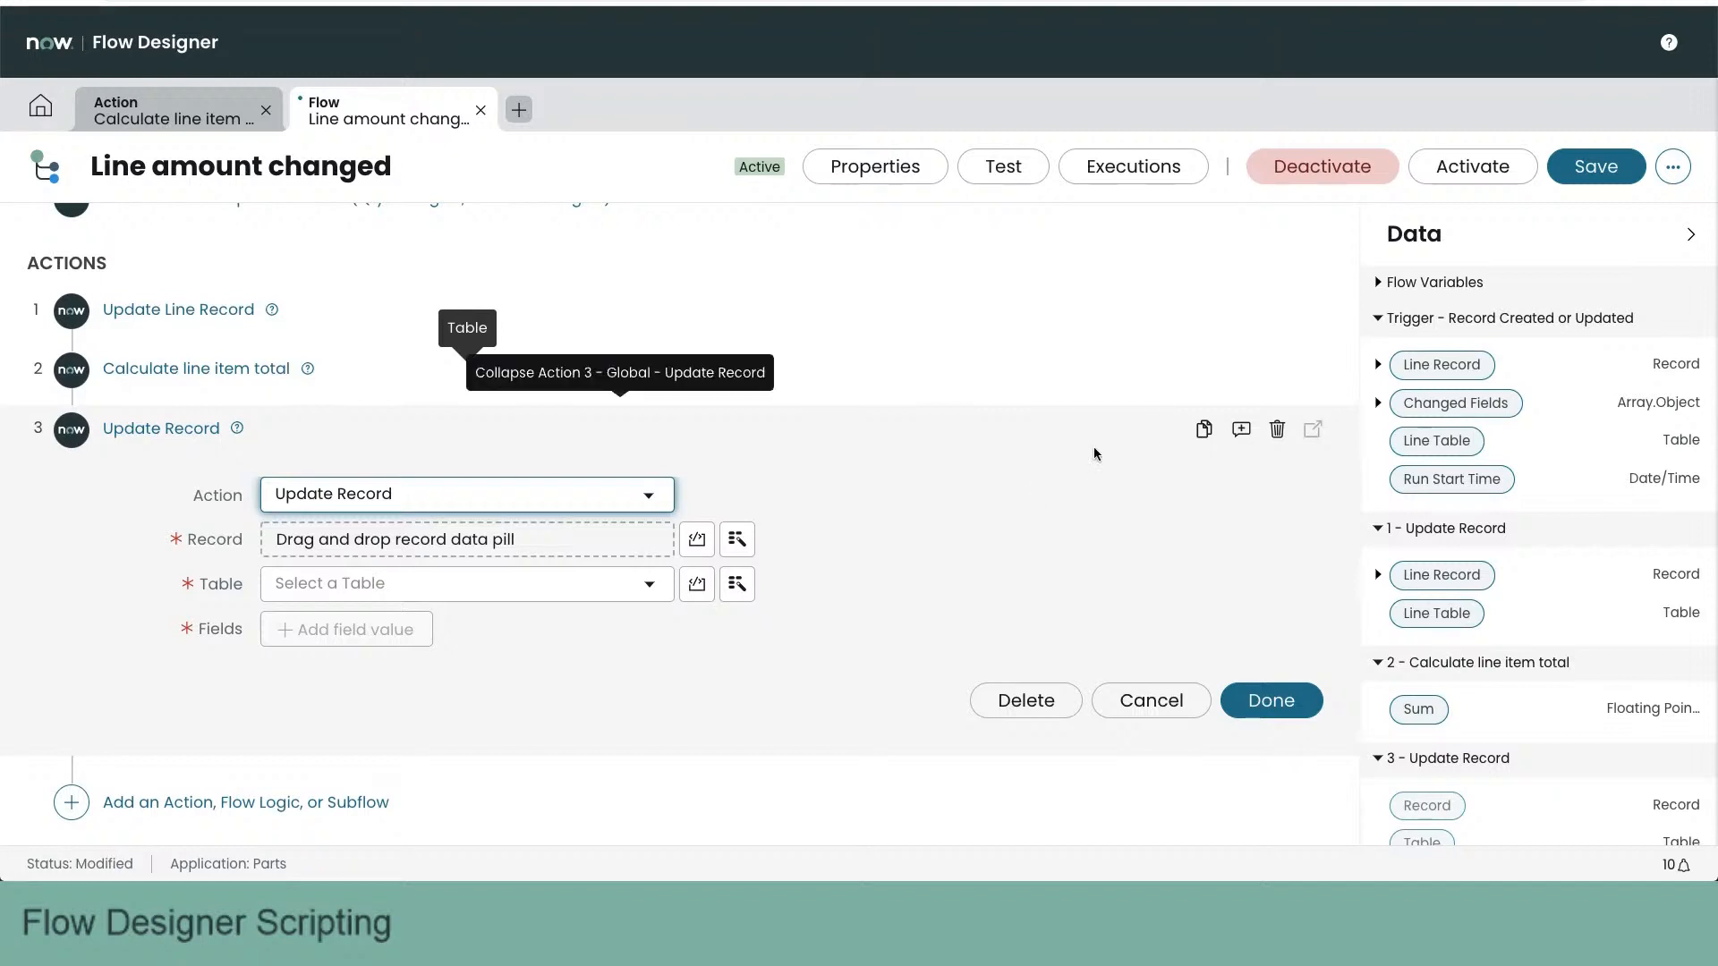
pyautogui.click(736, 539)
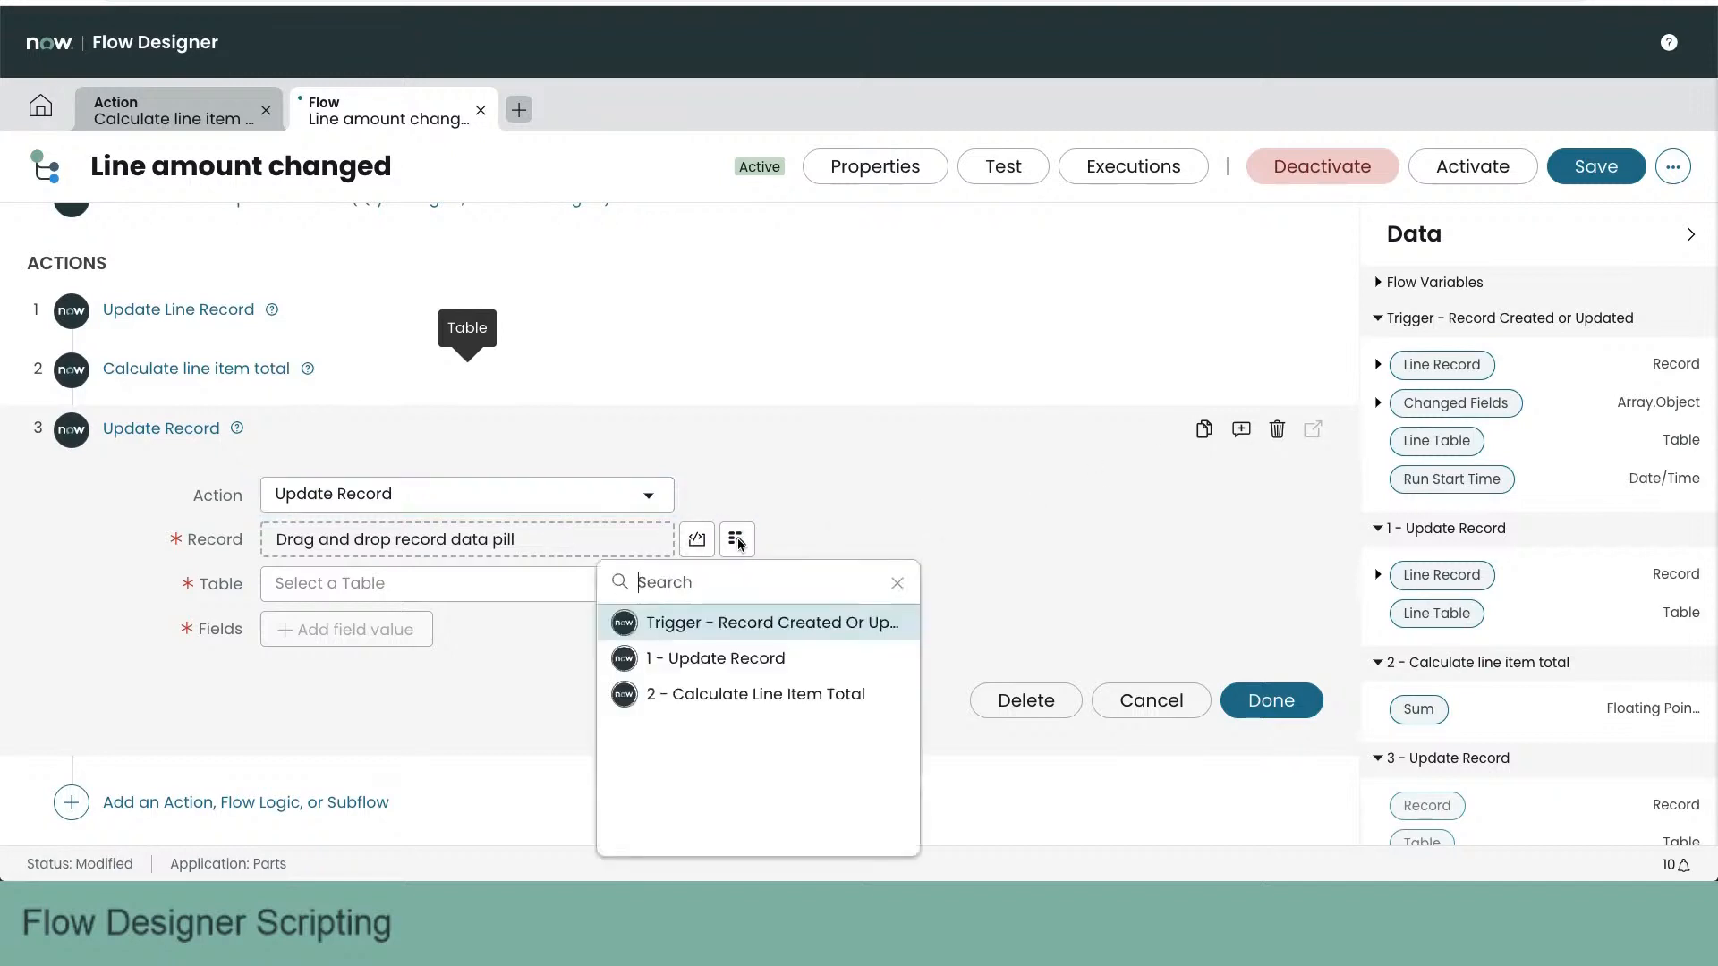
pyautogui.click(775, 628)
pyautogui.click(1079, 624)
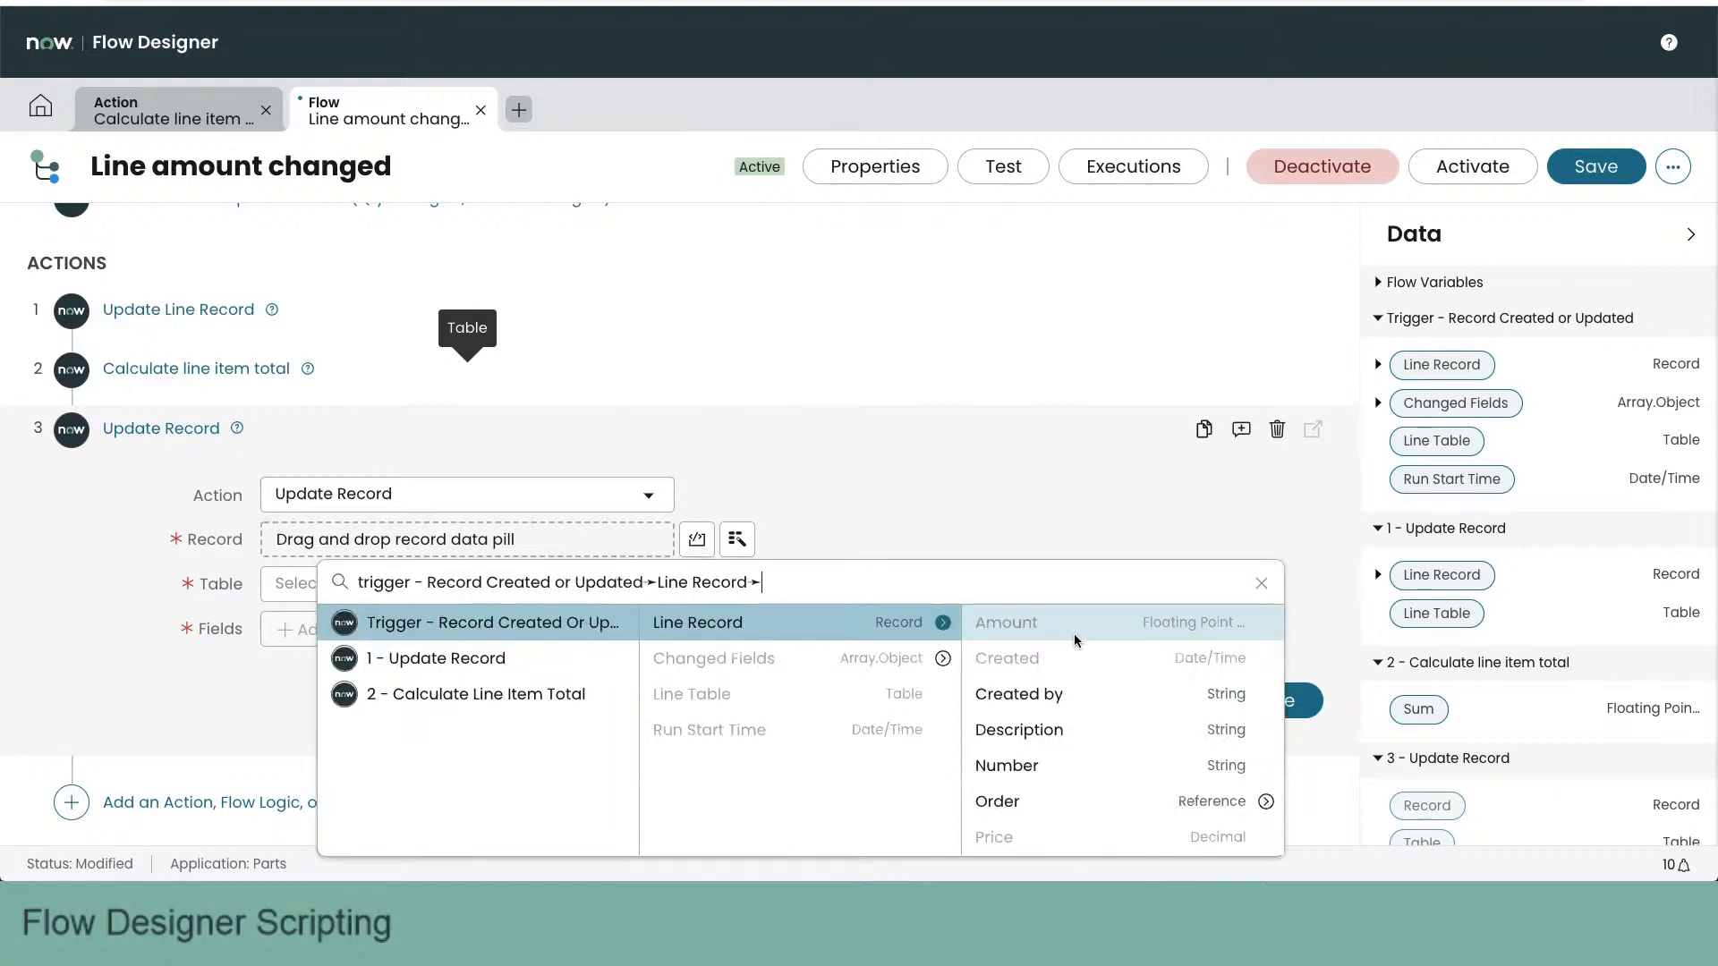
pyautogui.click(1017, 801)
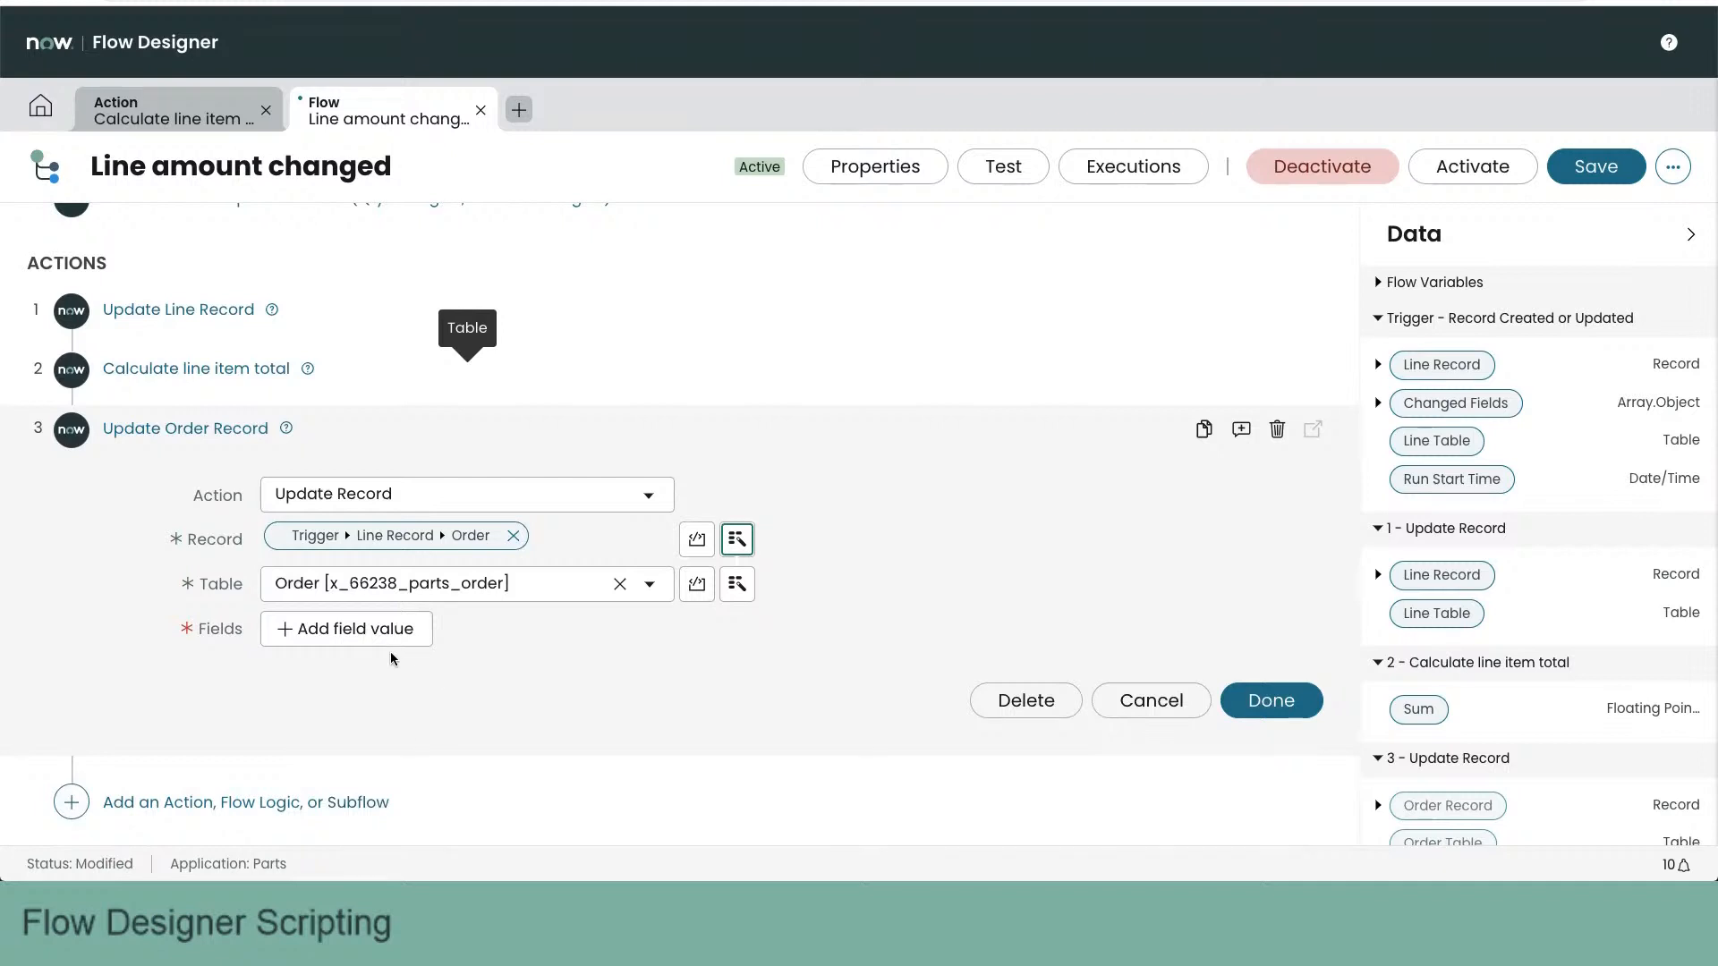
# - Set the Order amount field to the Sum output of action 2 and finish the Update Order Record action
pyautogui.click(368, 630)
pyautogui.click(373, 627)
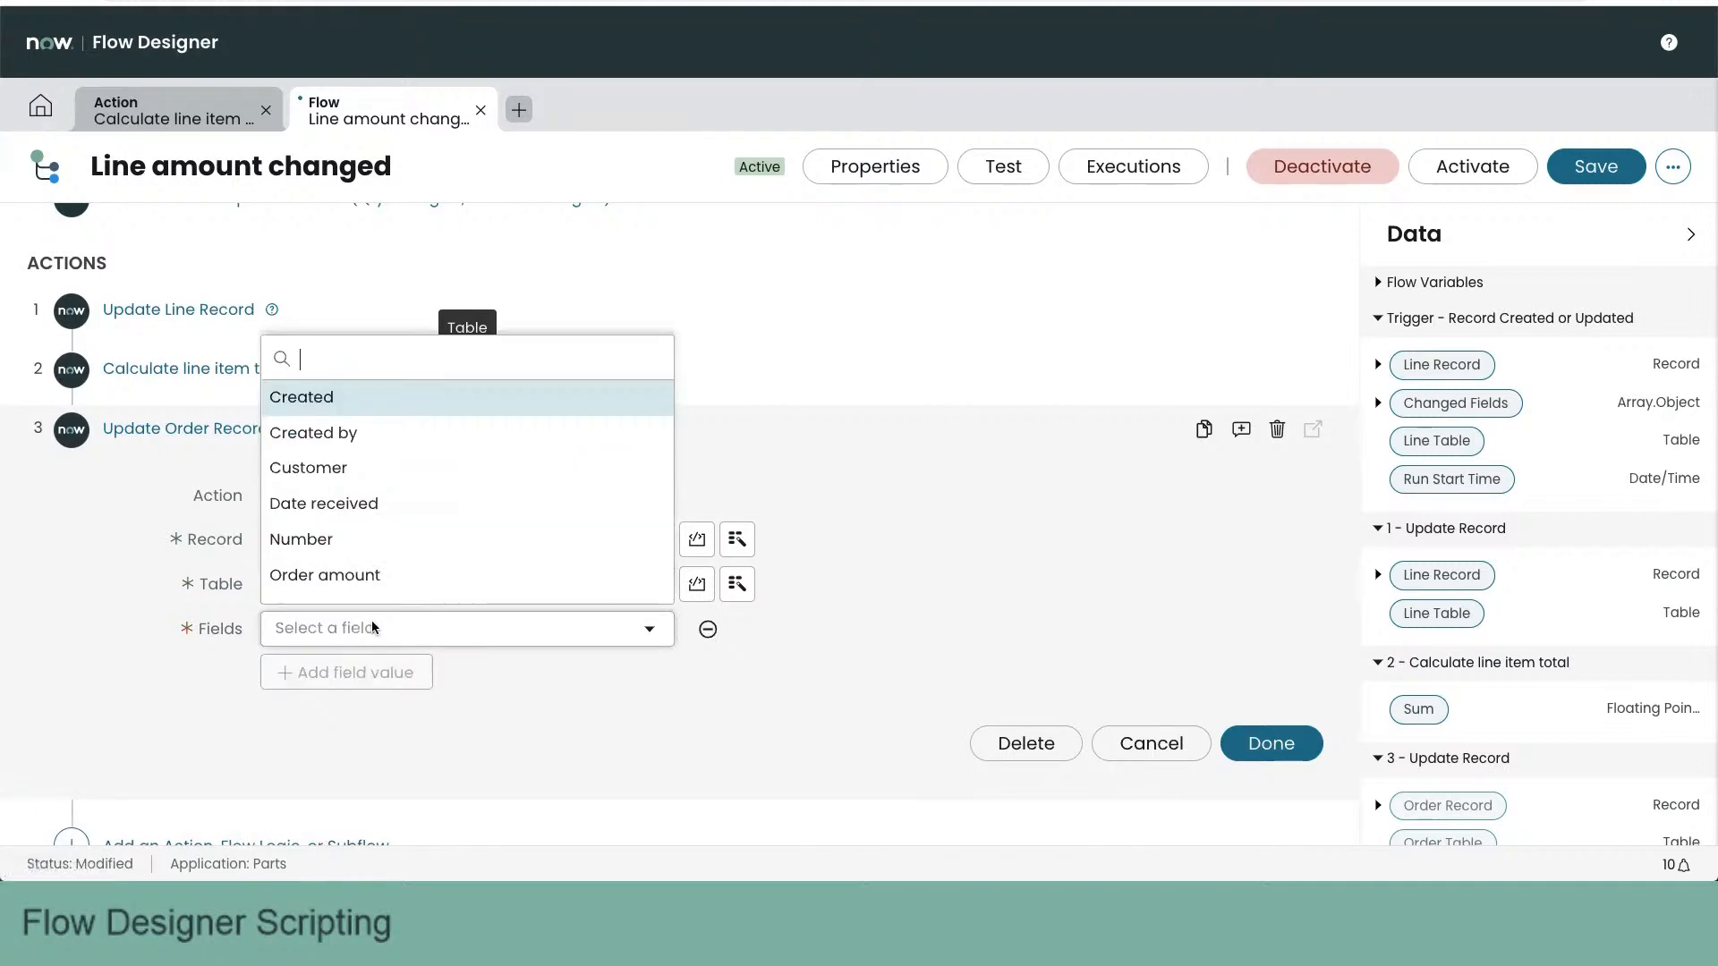
pyautogui.write('am')
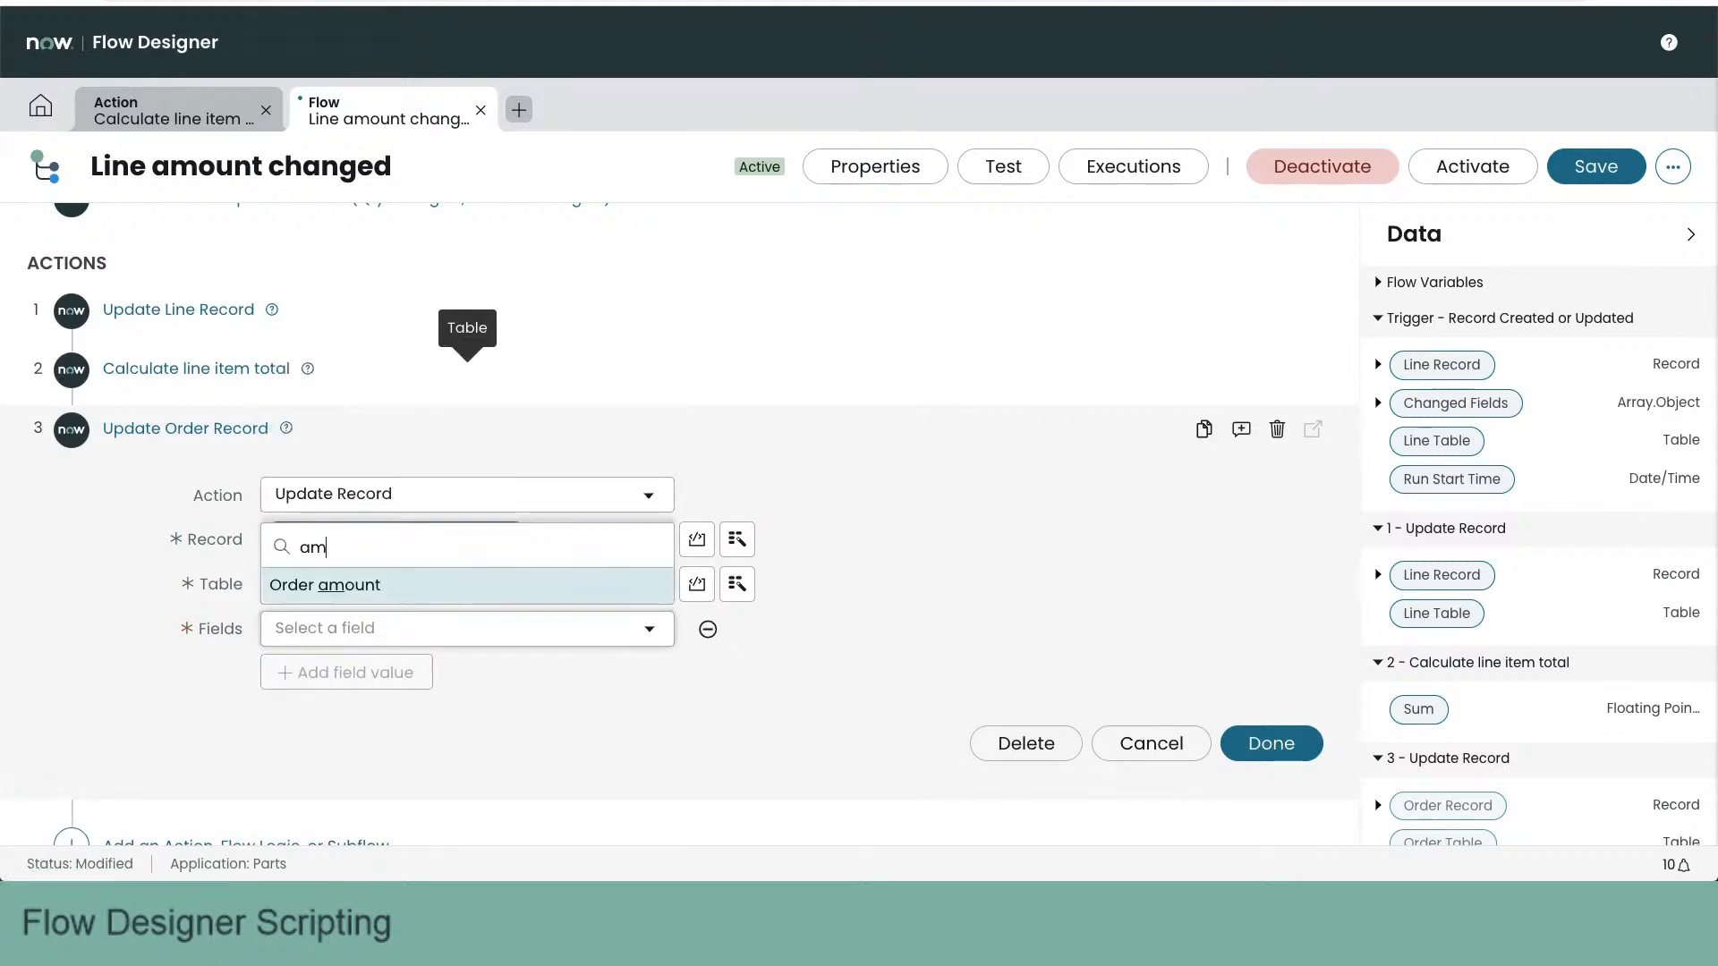
pyautogui.click(344, 595)
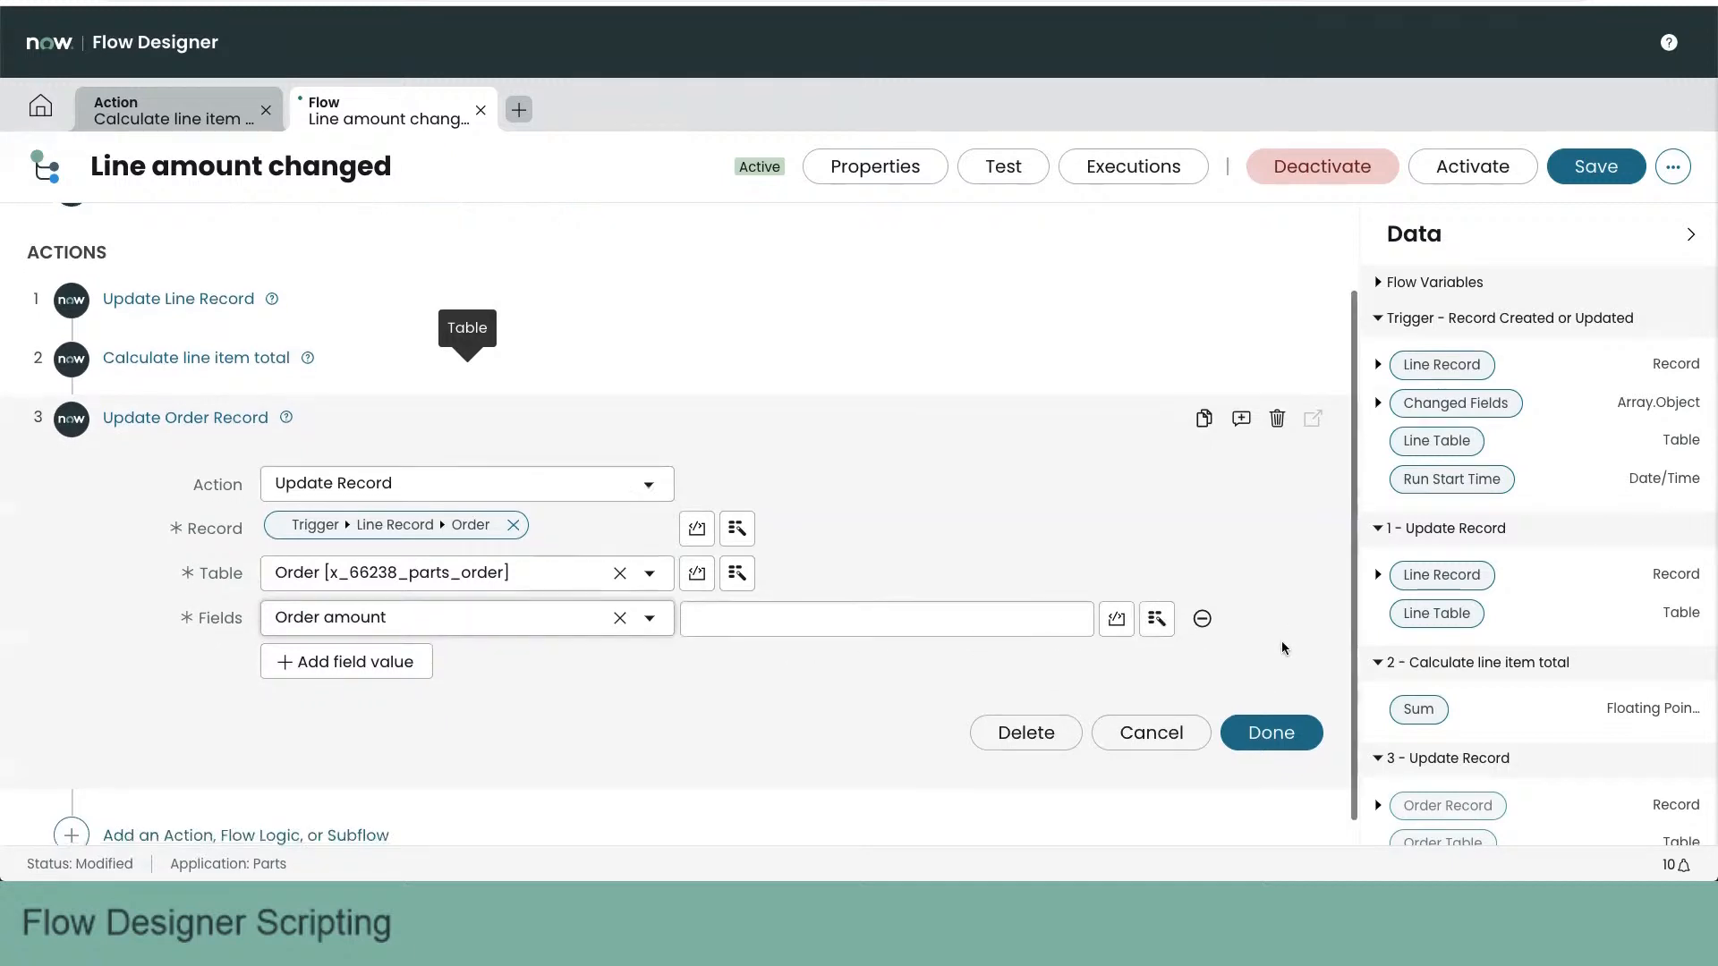
pyautogui.scroll(-1, 1288, 653)
pyautogui.moveTo(1396, 707); pyautogui.dragTo(967, 602)
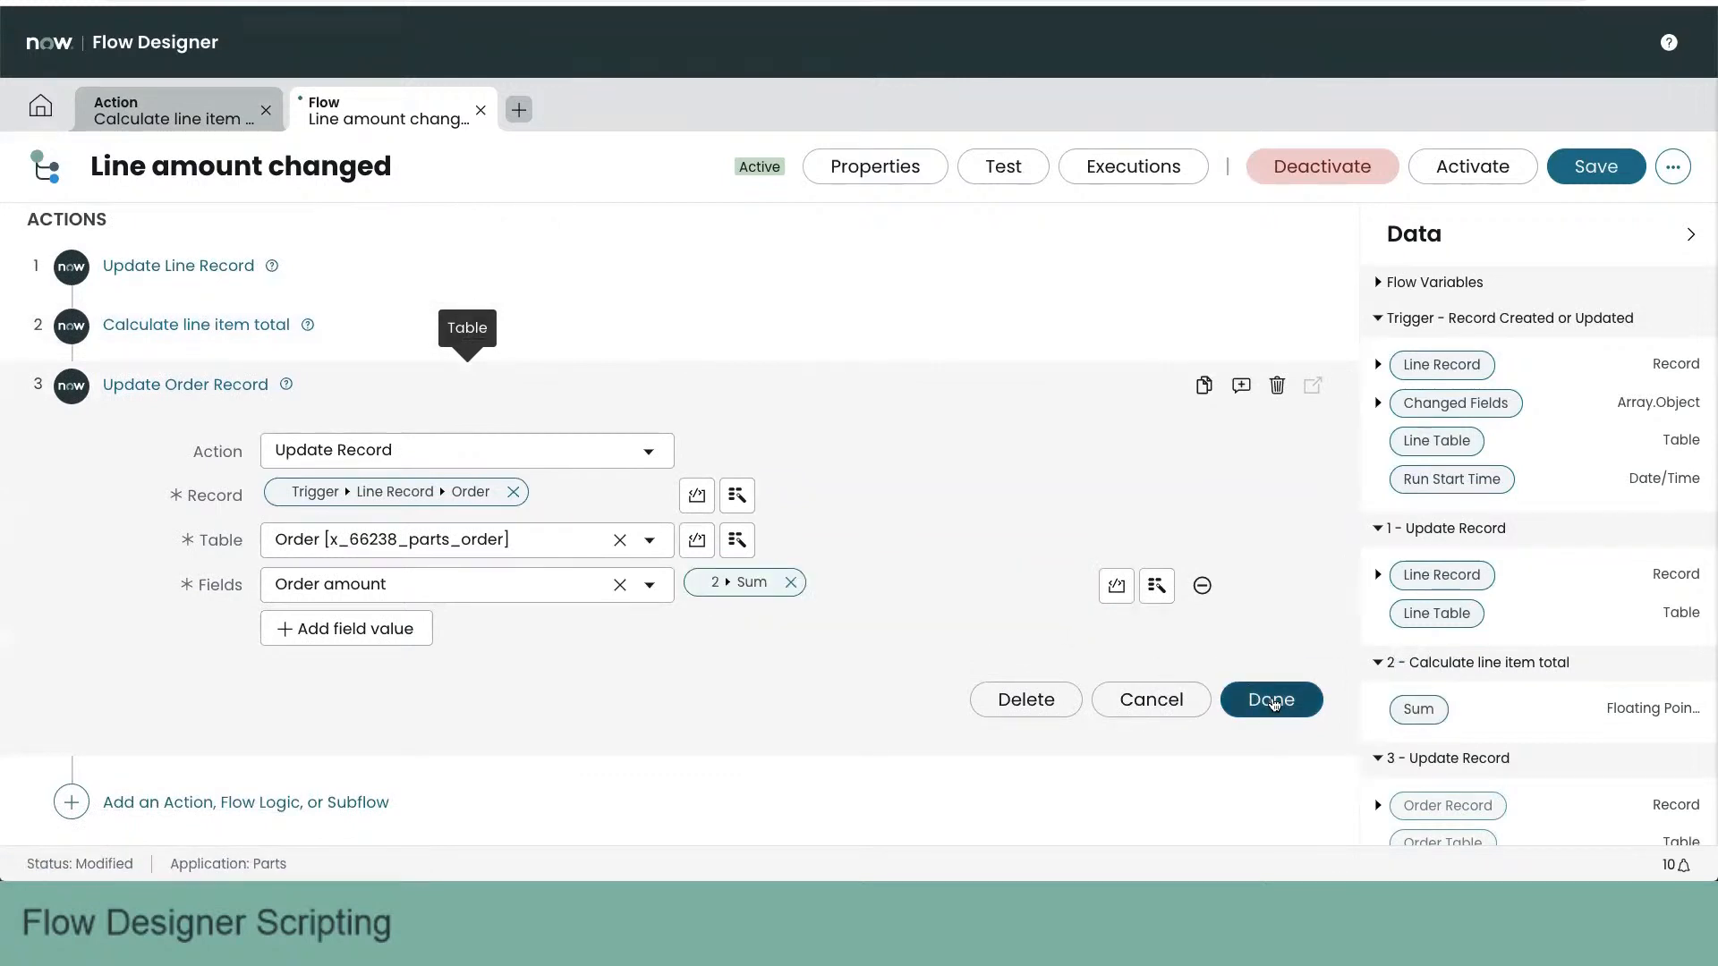
pyautogui.click(1271, 700)
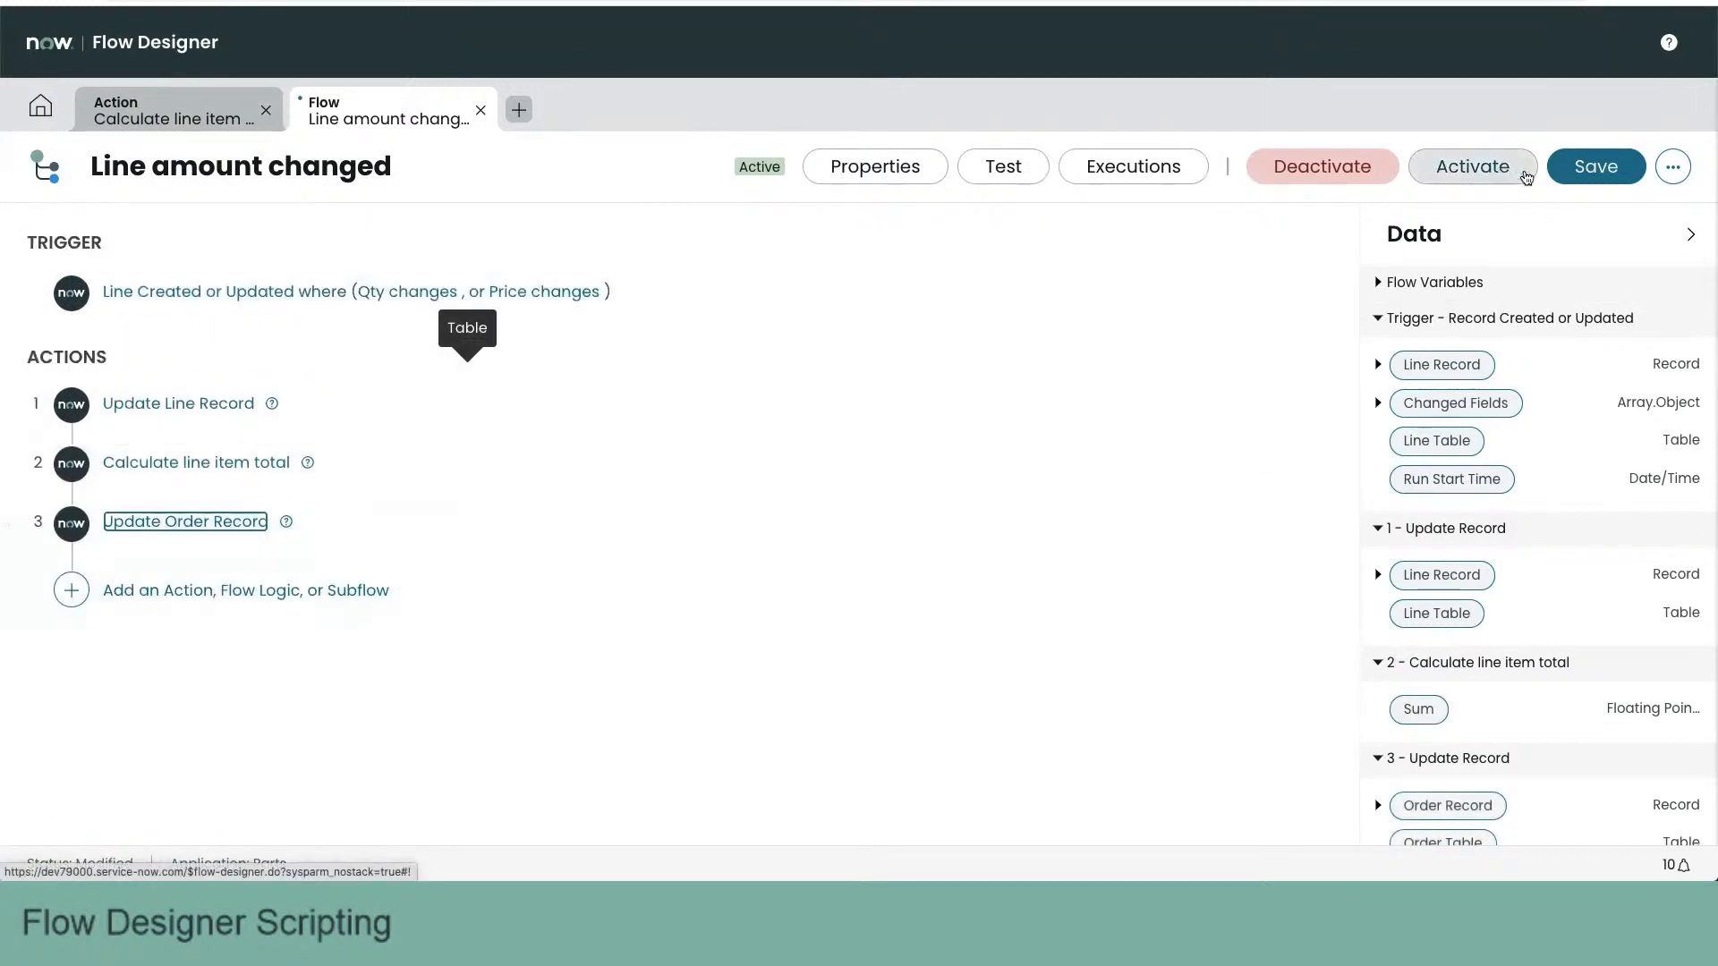
# - Save the flow with its Update Order Record action and run a test on line record LN0001001
pyautogui.click(1581, 172)
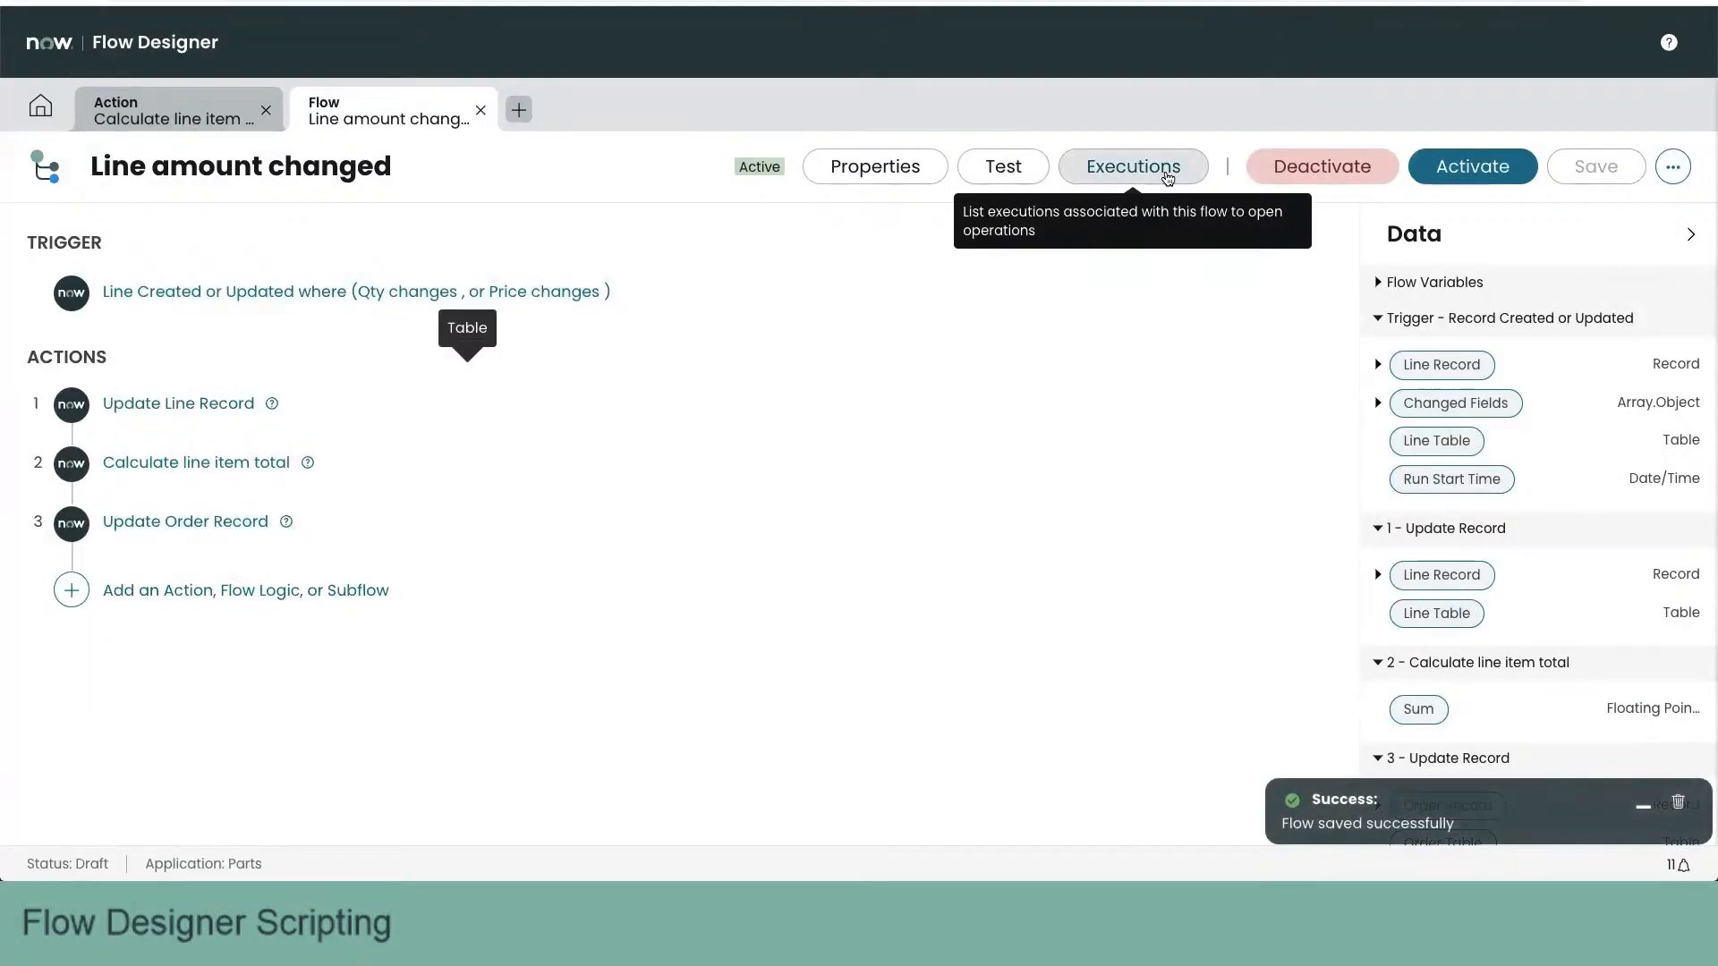
pyautogui.click(1004, 166)
pyautogui.click(864, 255)
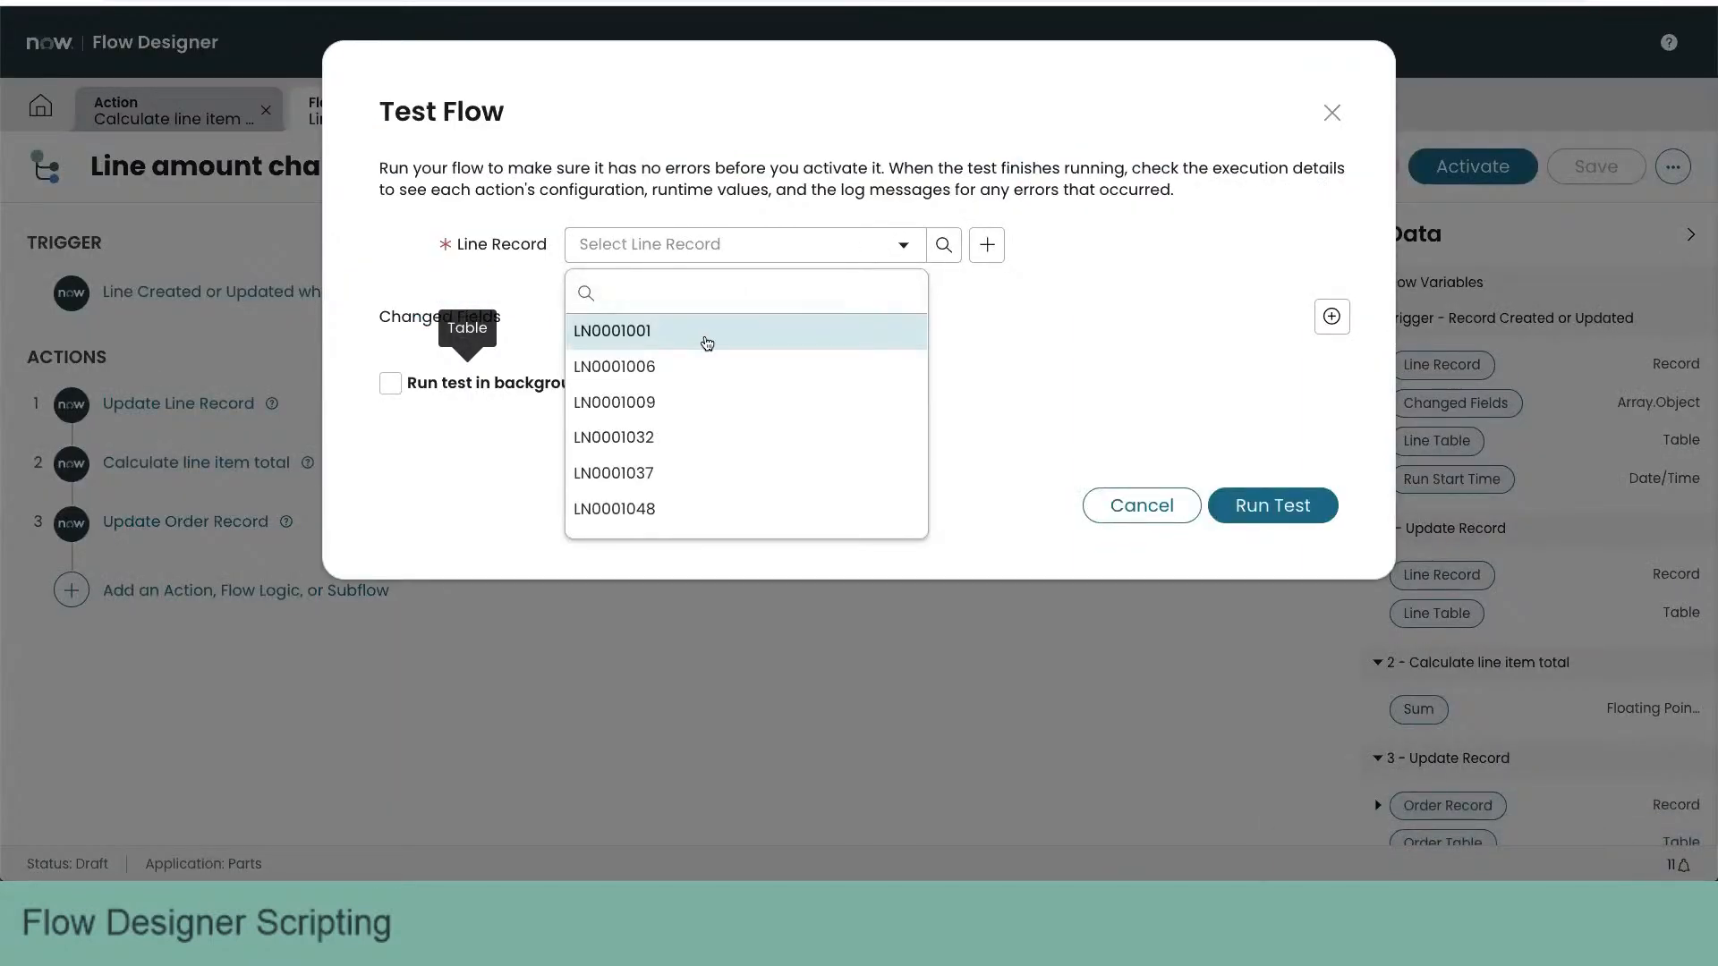
pyautogui.click(707, 338)
pyautogui.click(1262, 512)
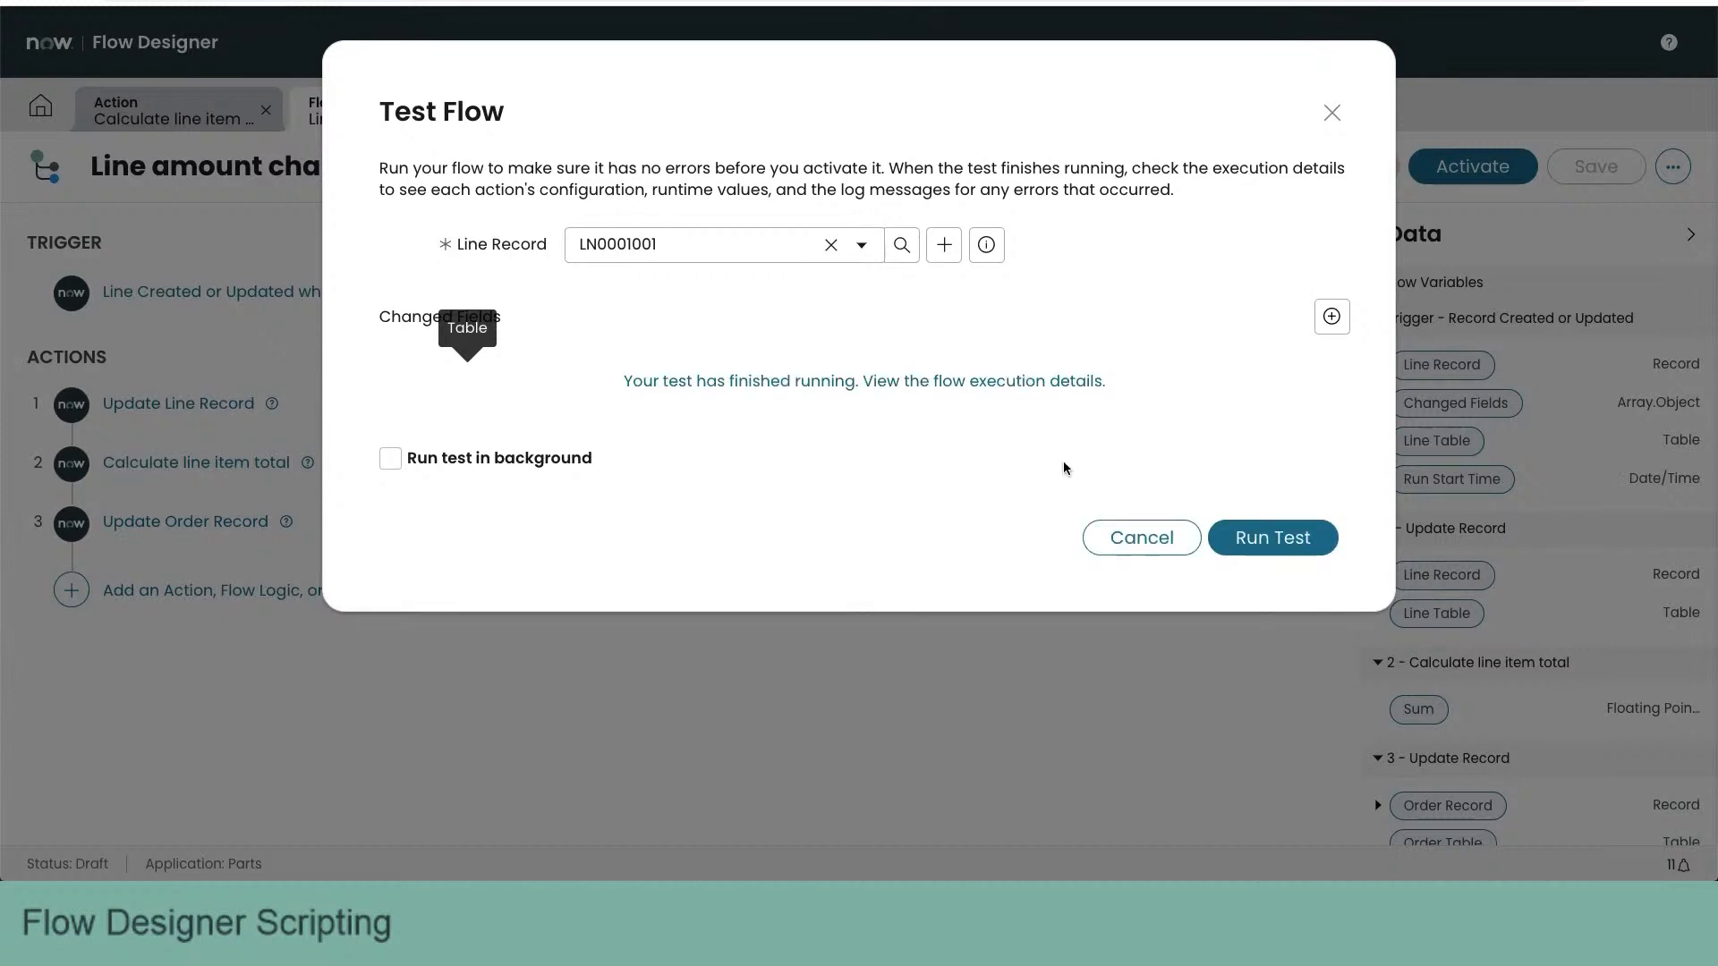
# - Examine the execution details of Calculate line item total and the final Update Record, selecting the runtime value of its Fields entry
pyautogui.click(934, 381)
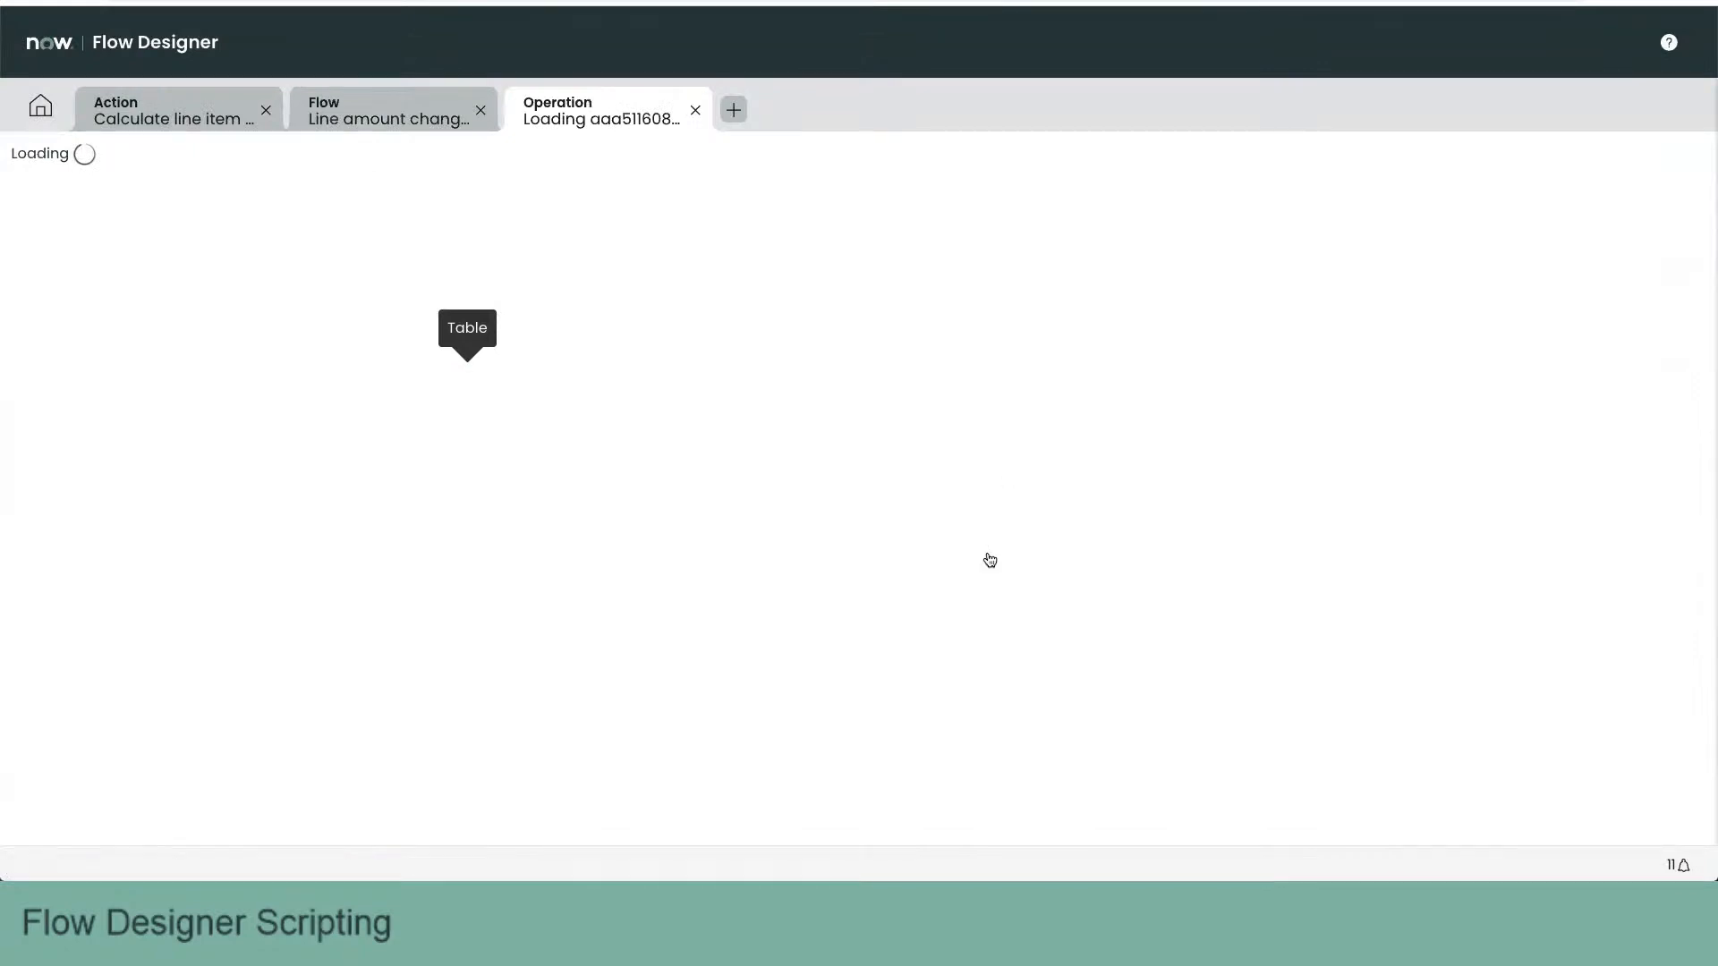
pyautogui.click(1179, 520)
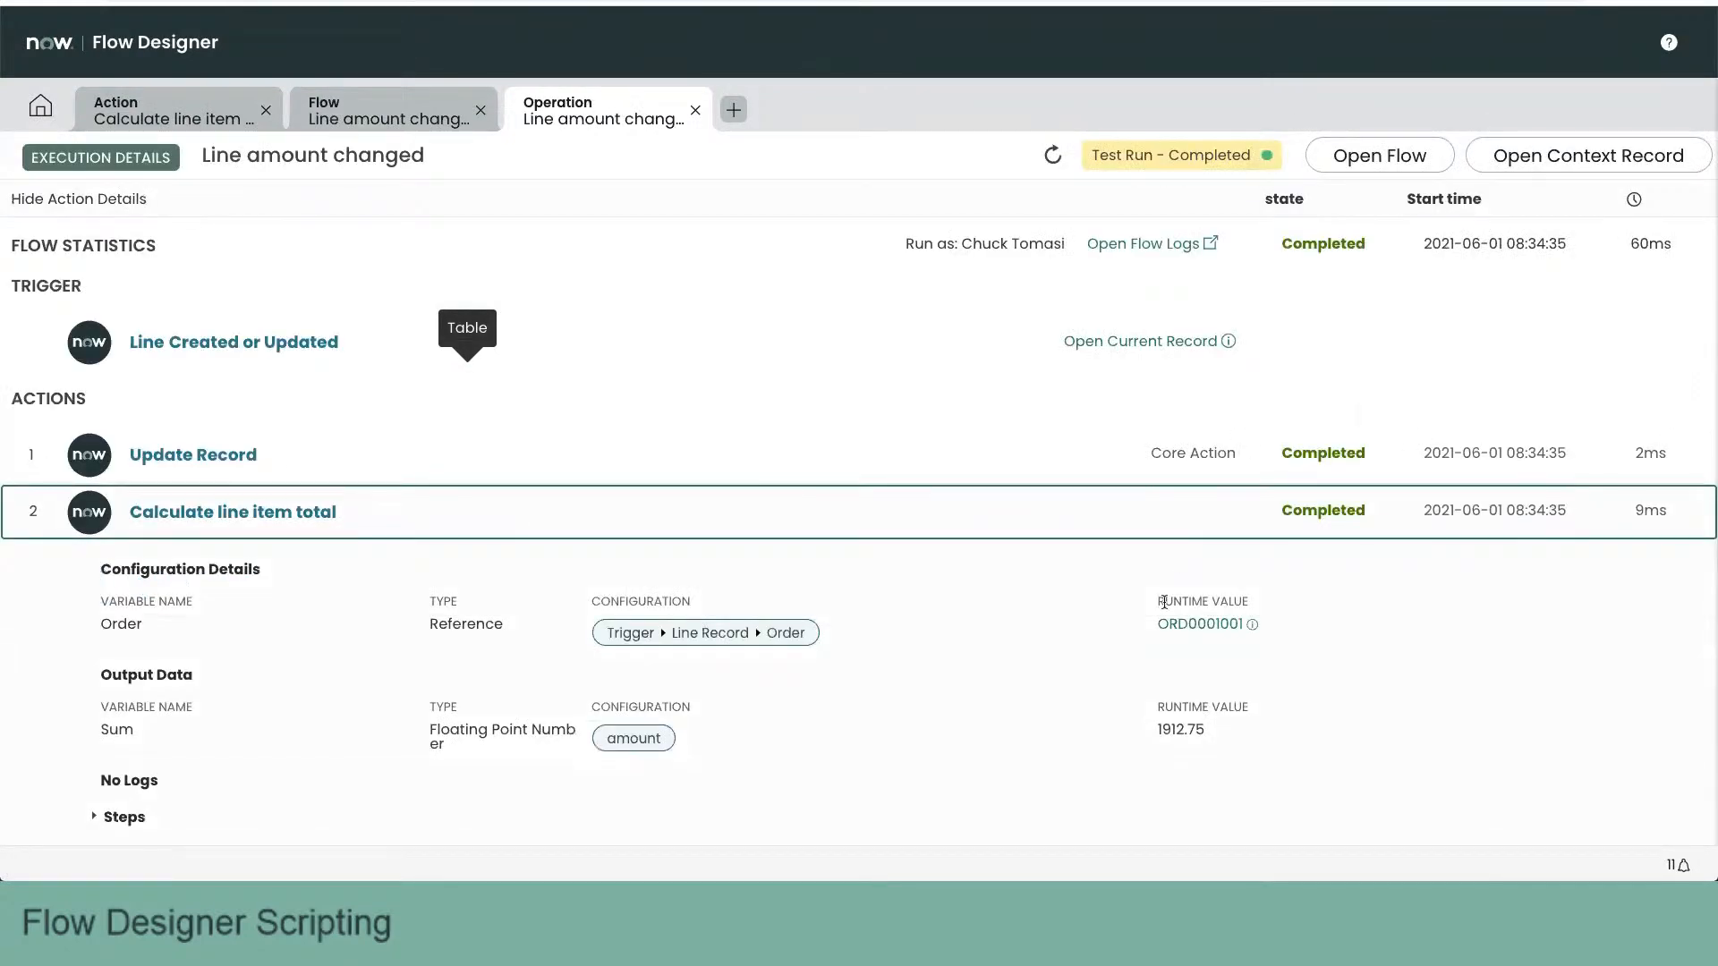
pyautogui.scroll(-2, 1163, 599)
pyautogui.click(1183, 714)
pyautogui.scroll(-2, 1186, 711)
pyautogui.scroll(-2, 1212, 810)
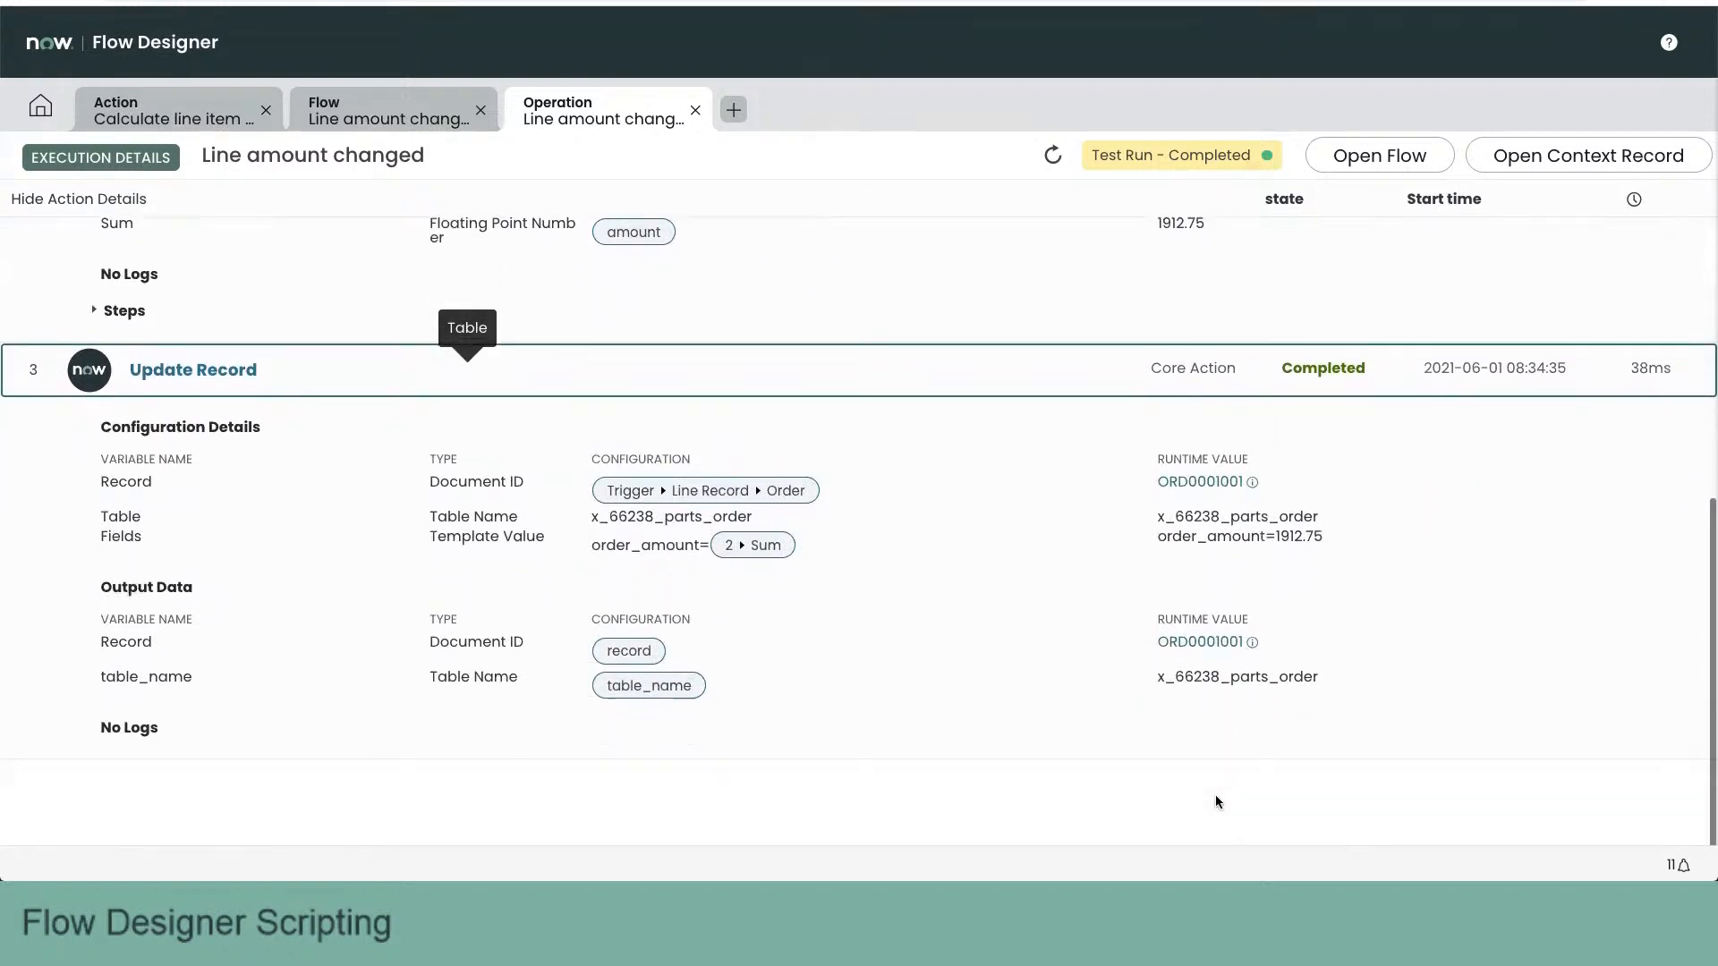
pyautogui.moveTo(1159, 537); pyautogui.dragTo(1322, 535)
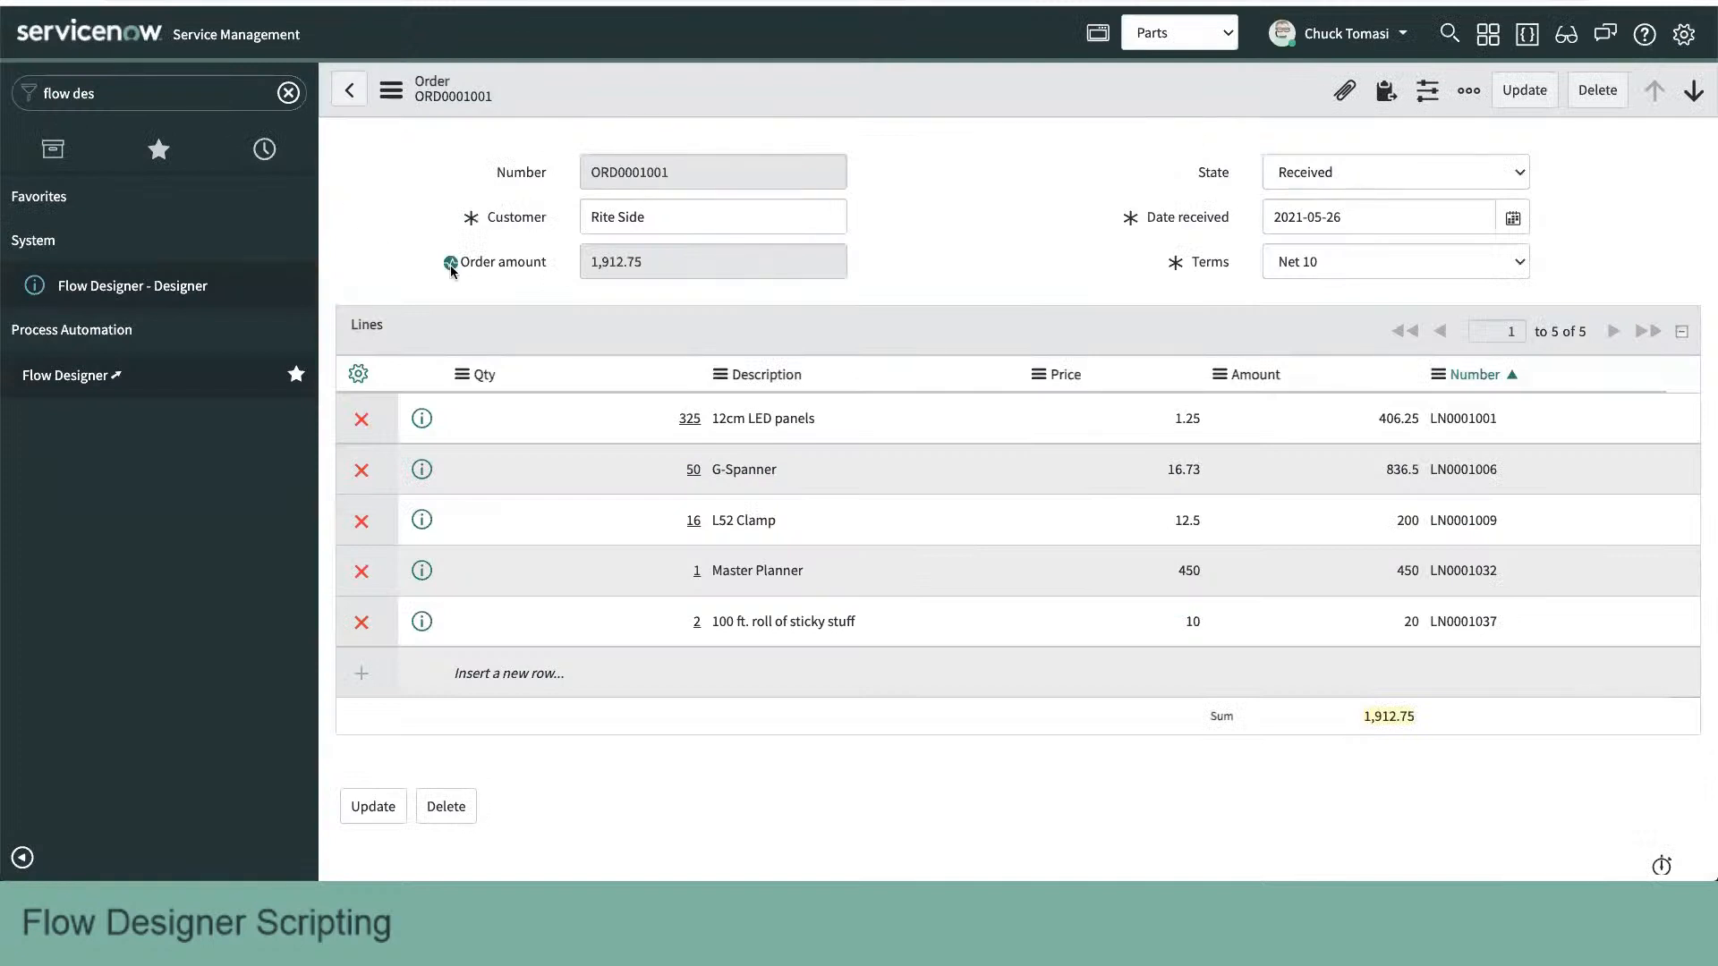
# - Close the Calculate line item total action and return to the Line amount changed flow
pyautogui.moveTo(451, 267)
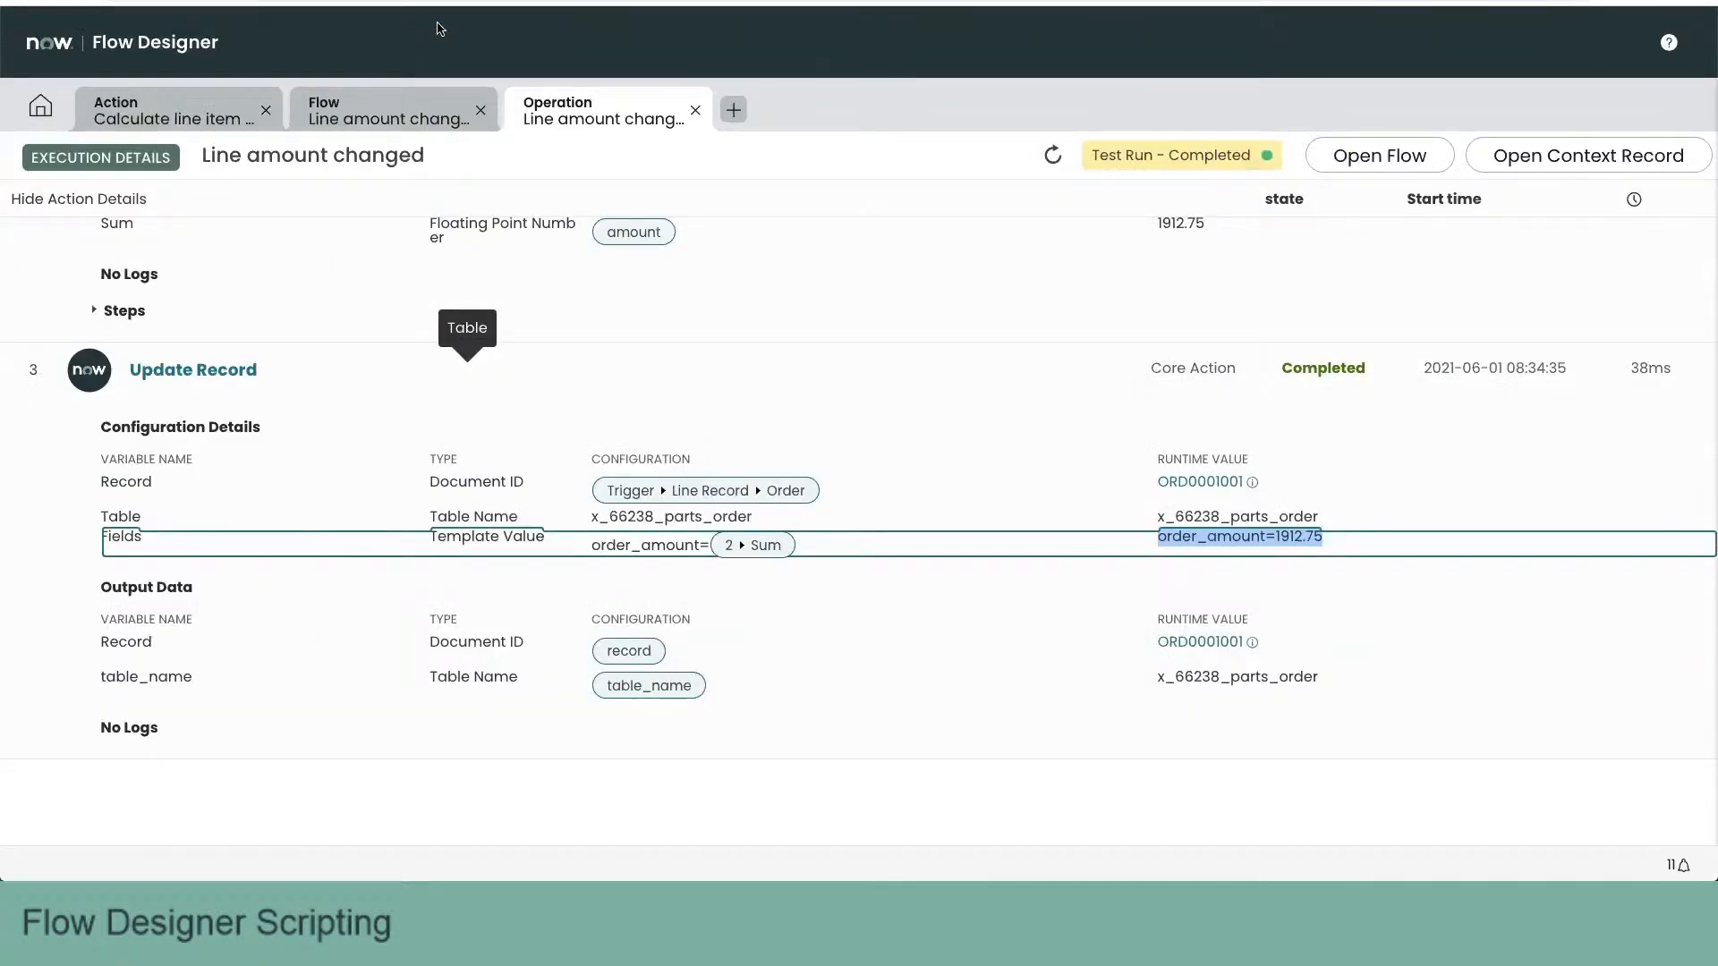
pyautogui.click(215, 116)
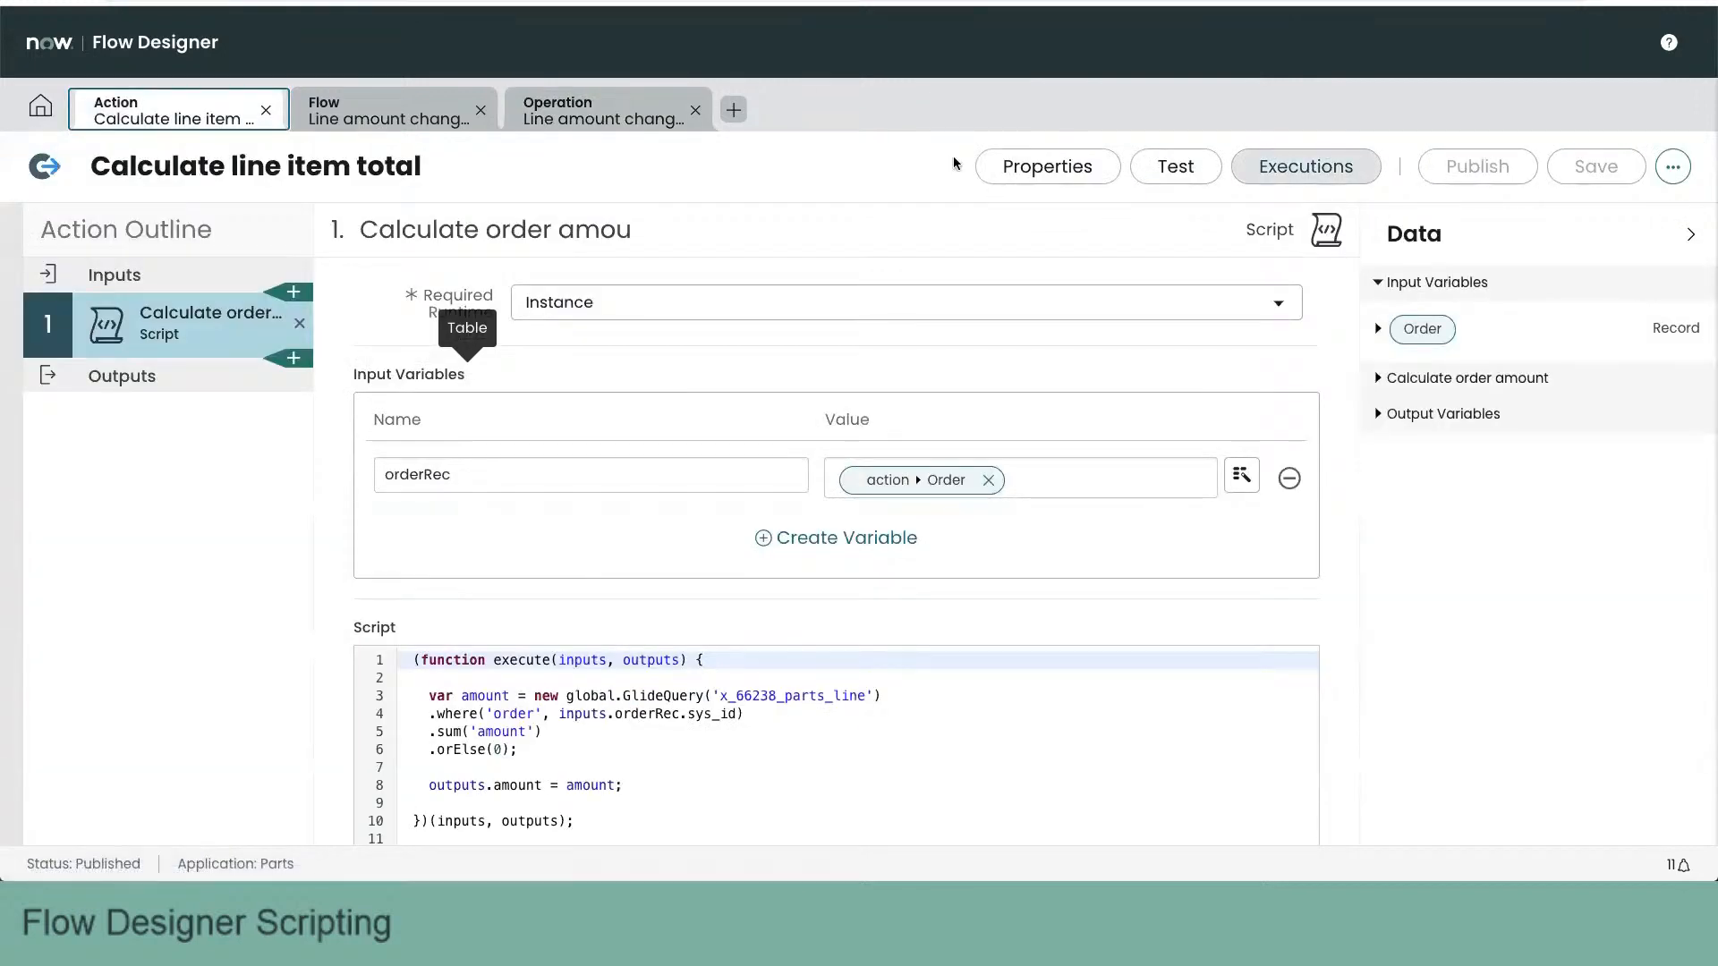
pyautogui.click(266, 110)
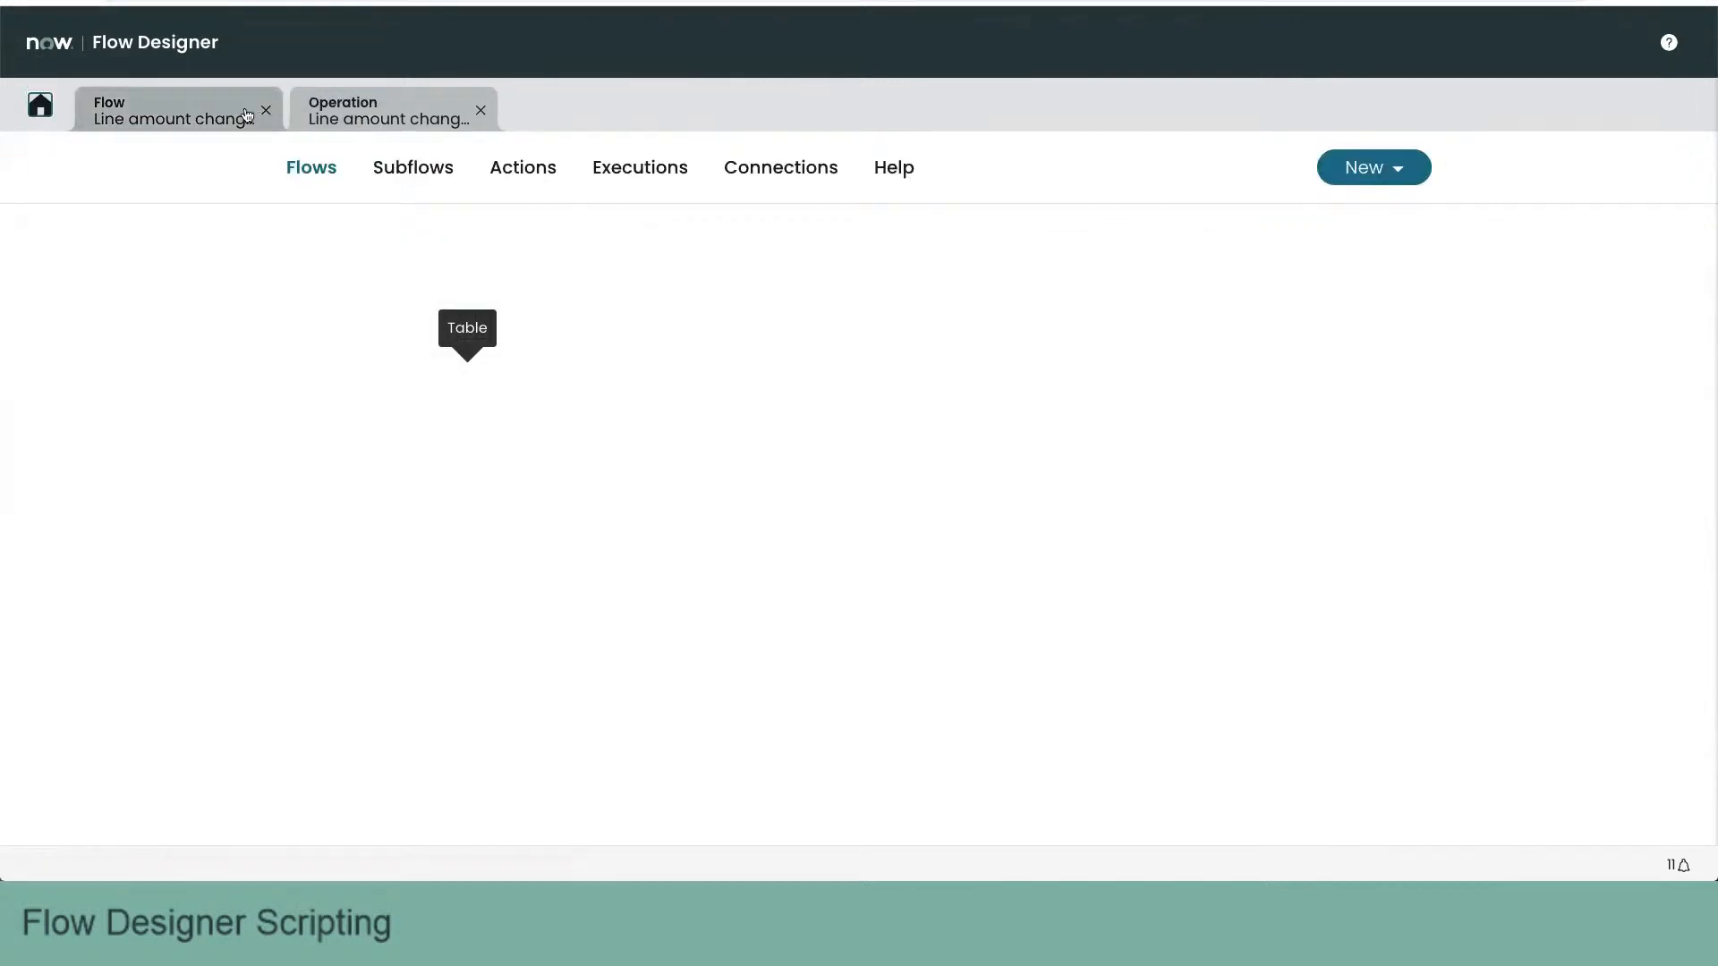
pyautogui.click(253, 114)
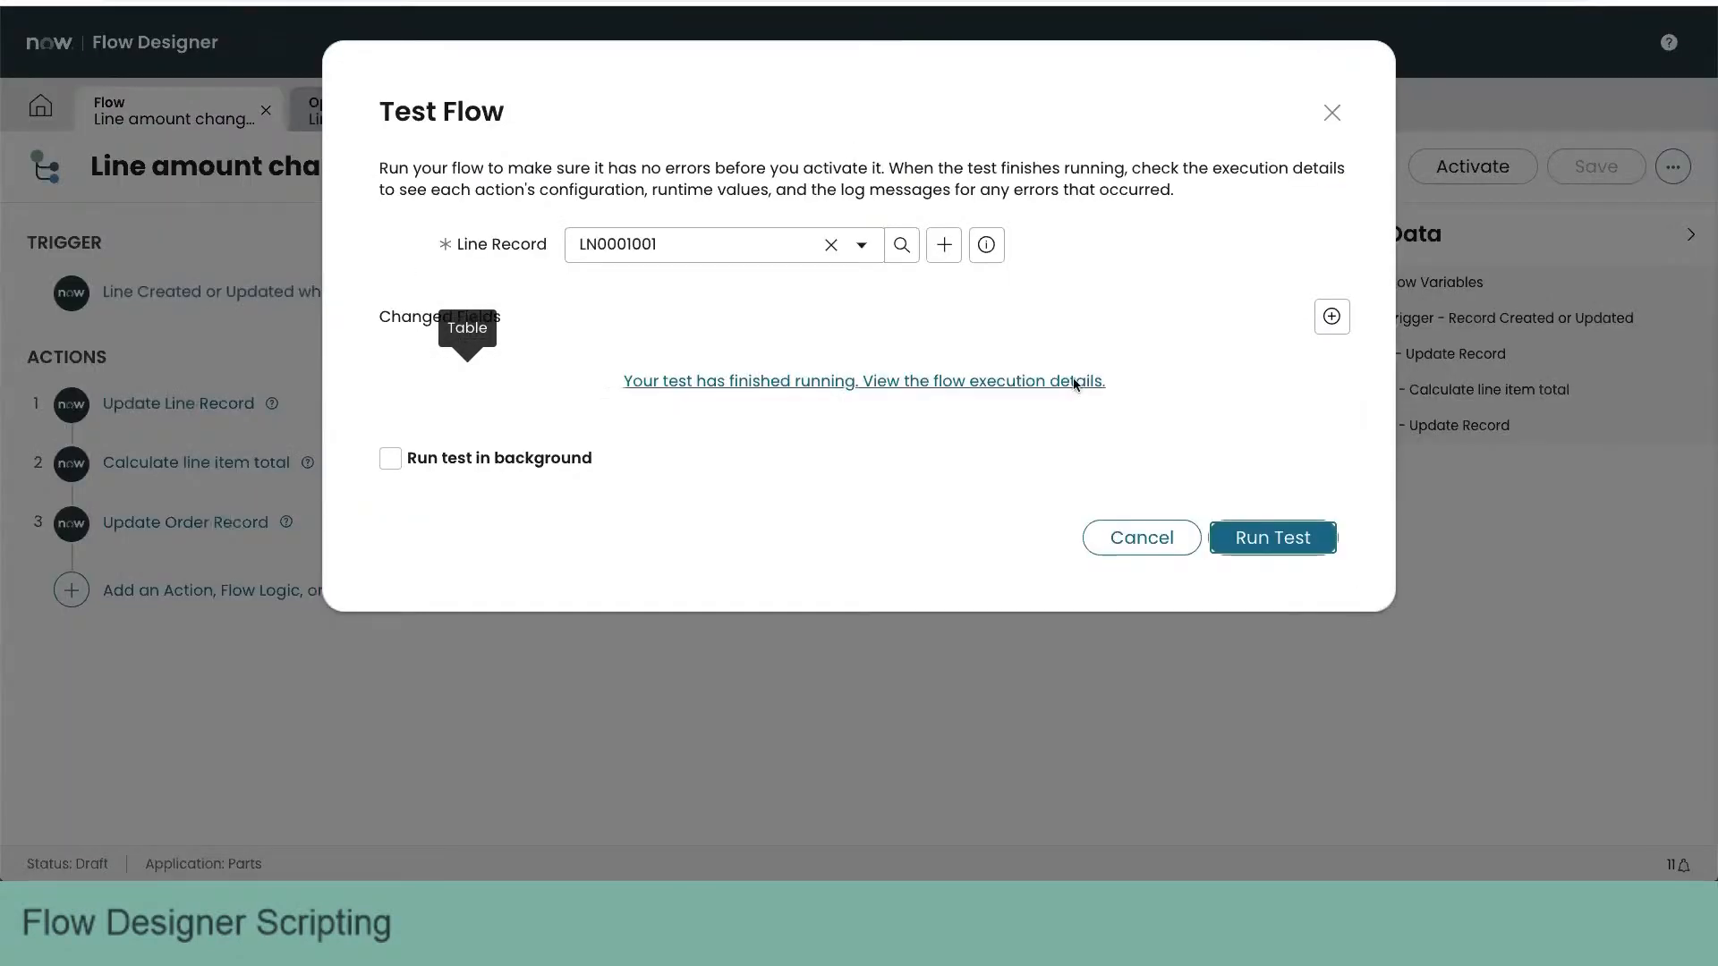
# - Close the finished flow test and activate the Line amount changed flow
pyautogui.click(1137, 543)
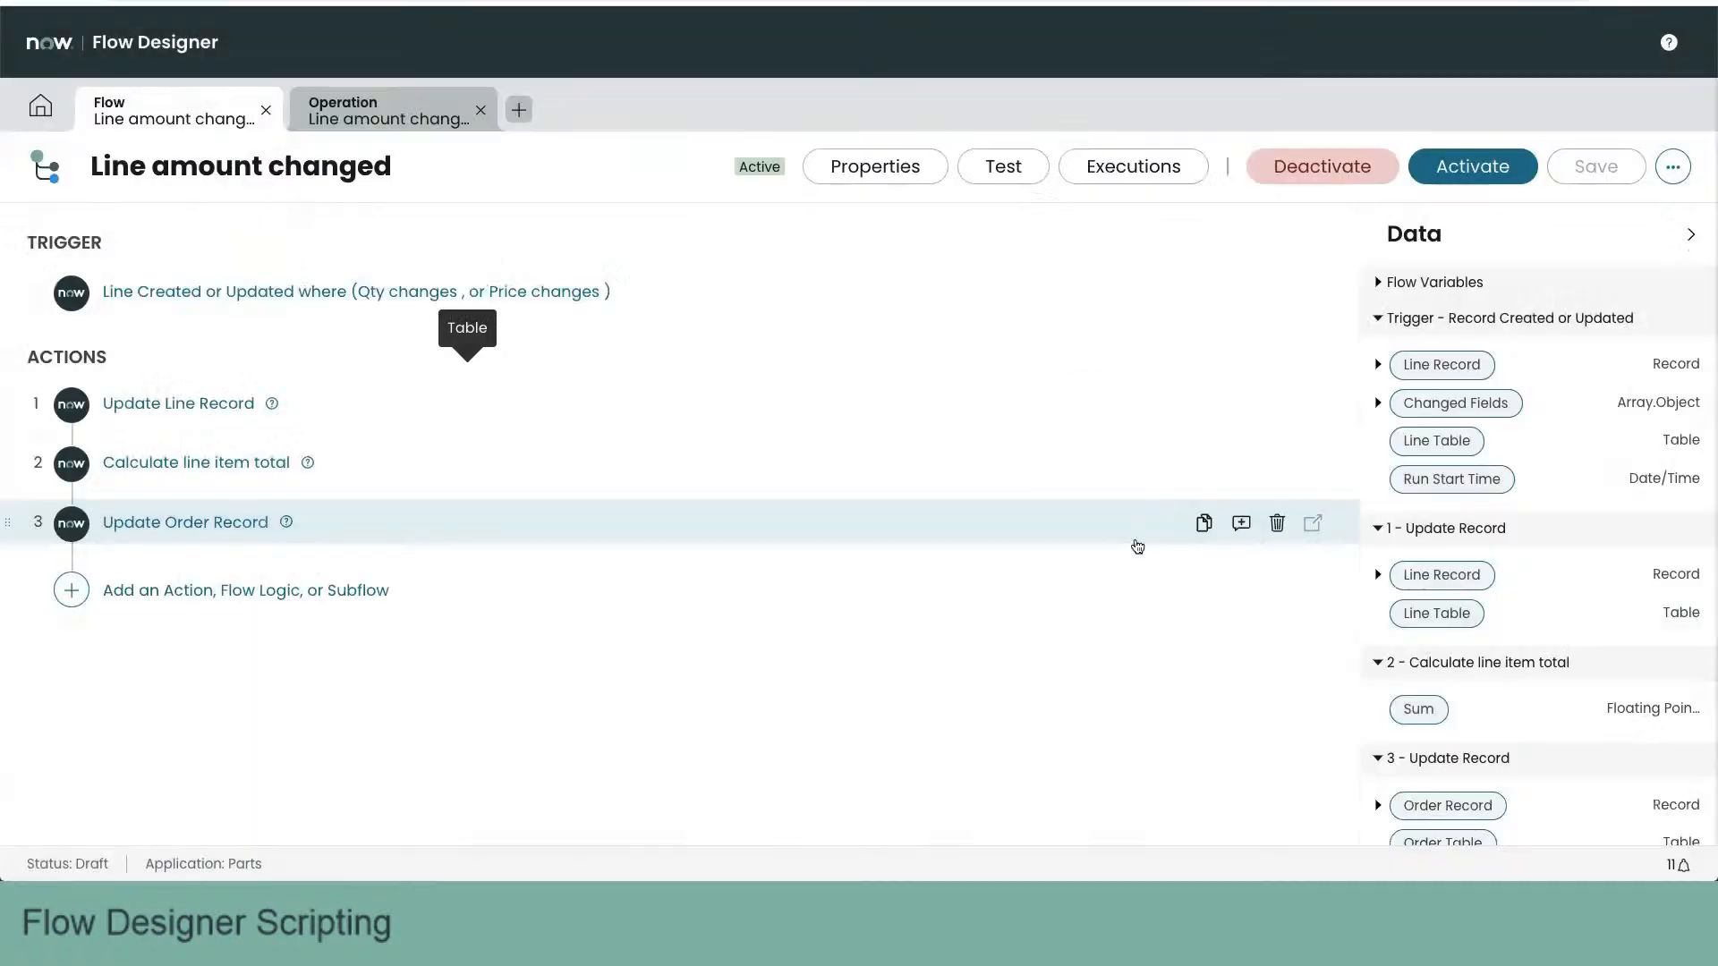
pyautogui.click(1495, 175)
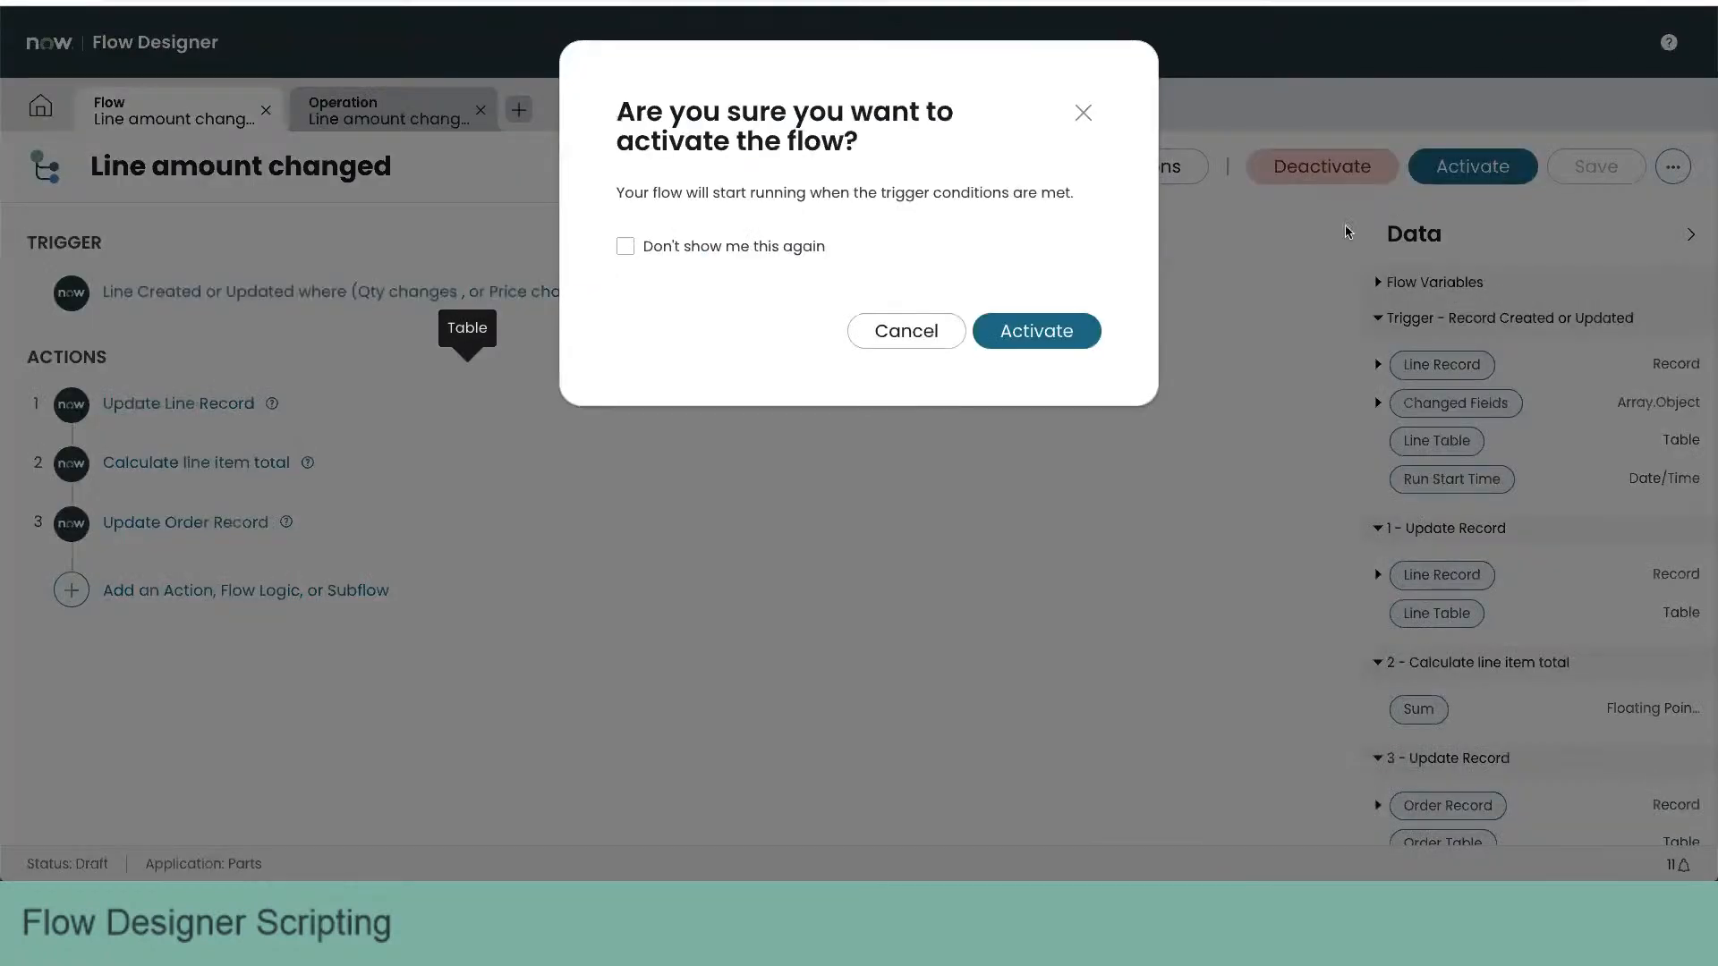
pyautogui.click(1020, 332)
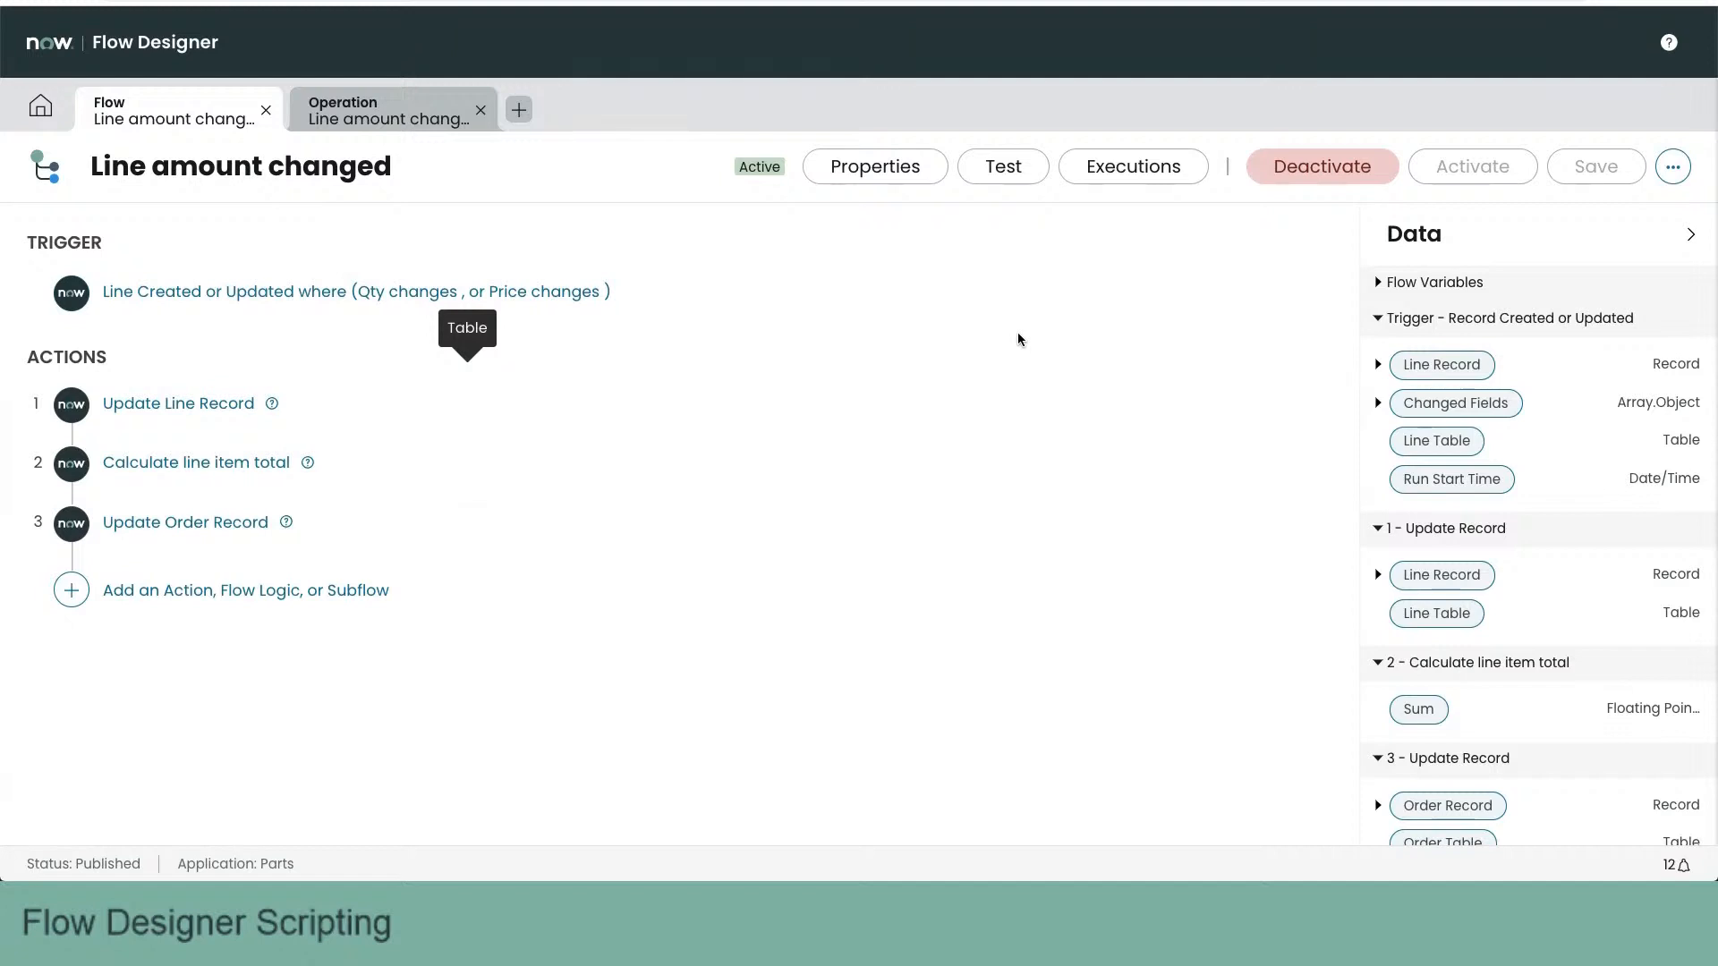
# - Review the flow's properties, including its Application, Protection, Run As and Run with role(s) settings, and leave them as they are
pyautogui.click(882, 166)
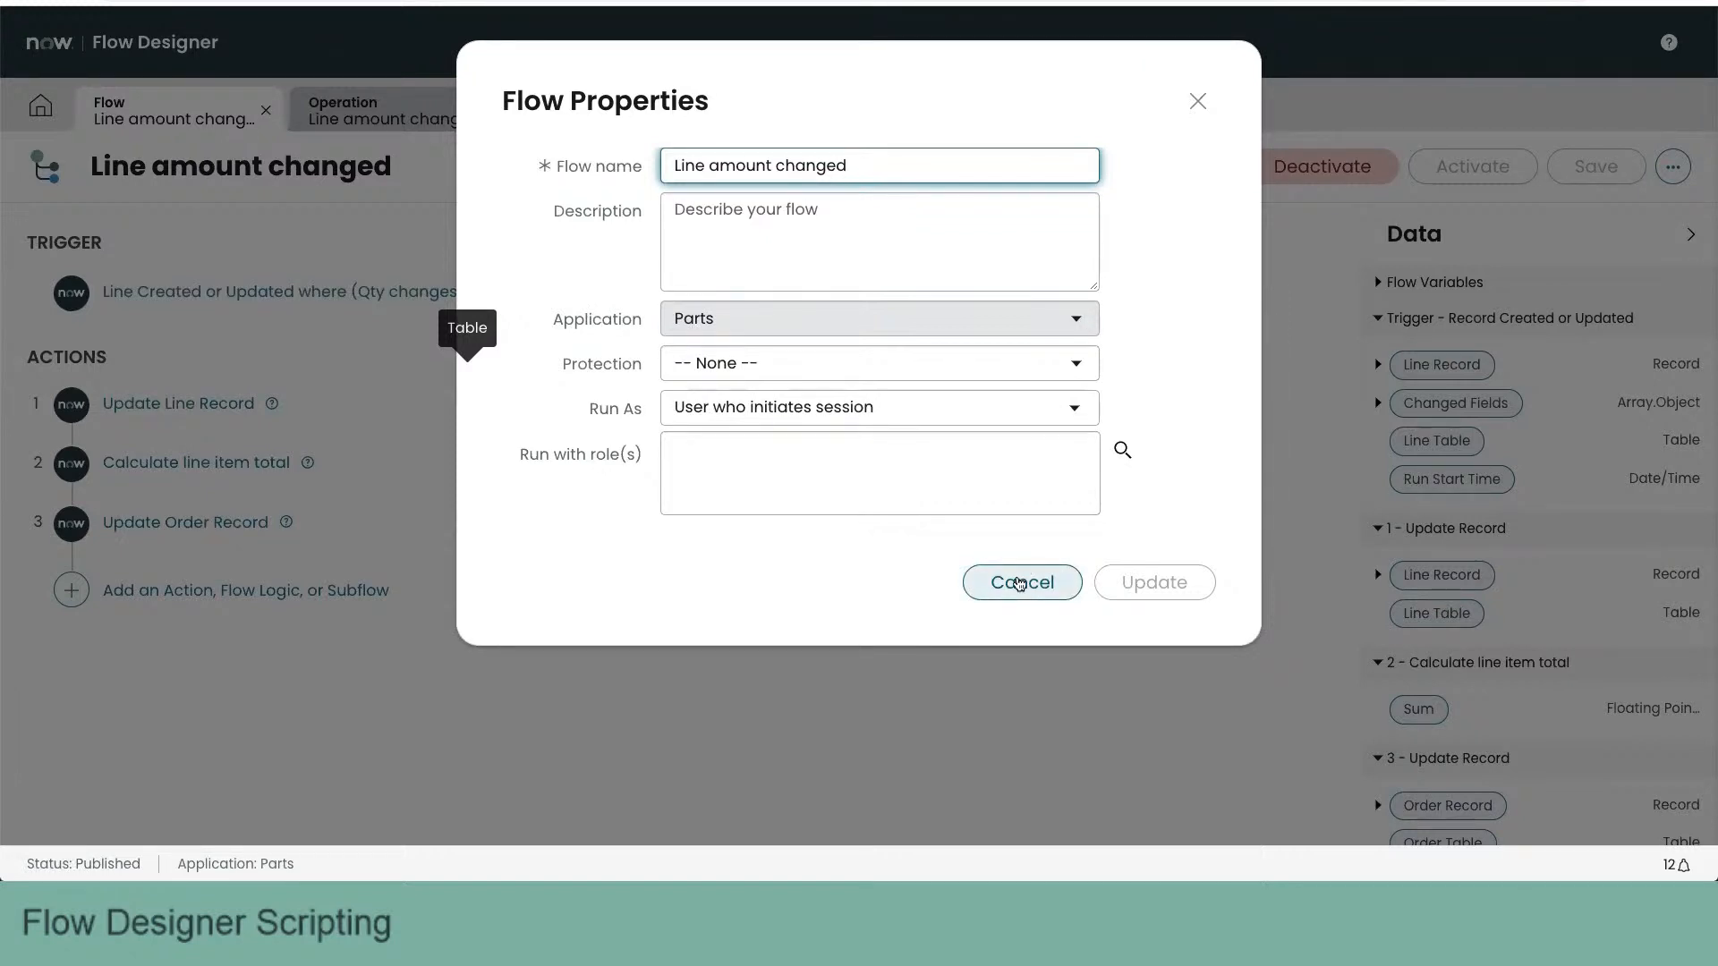
pyautogui.click(1014, 586)
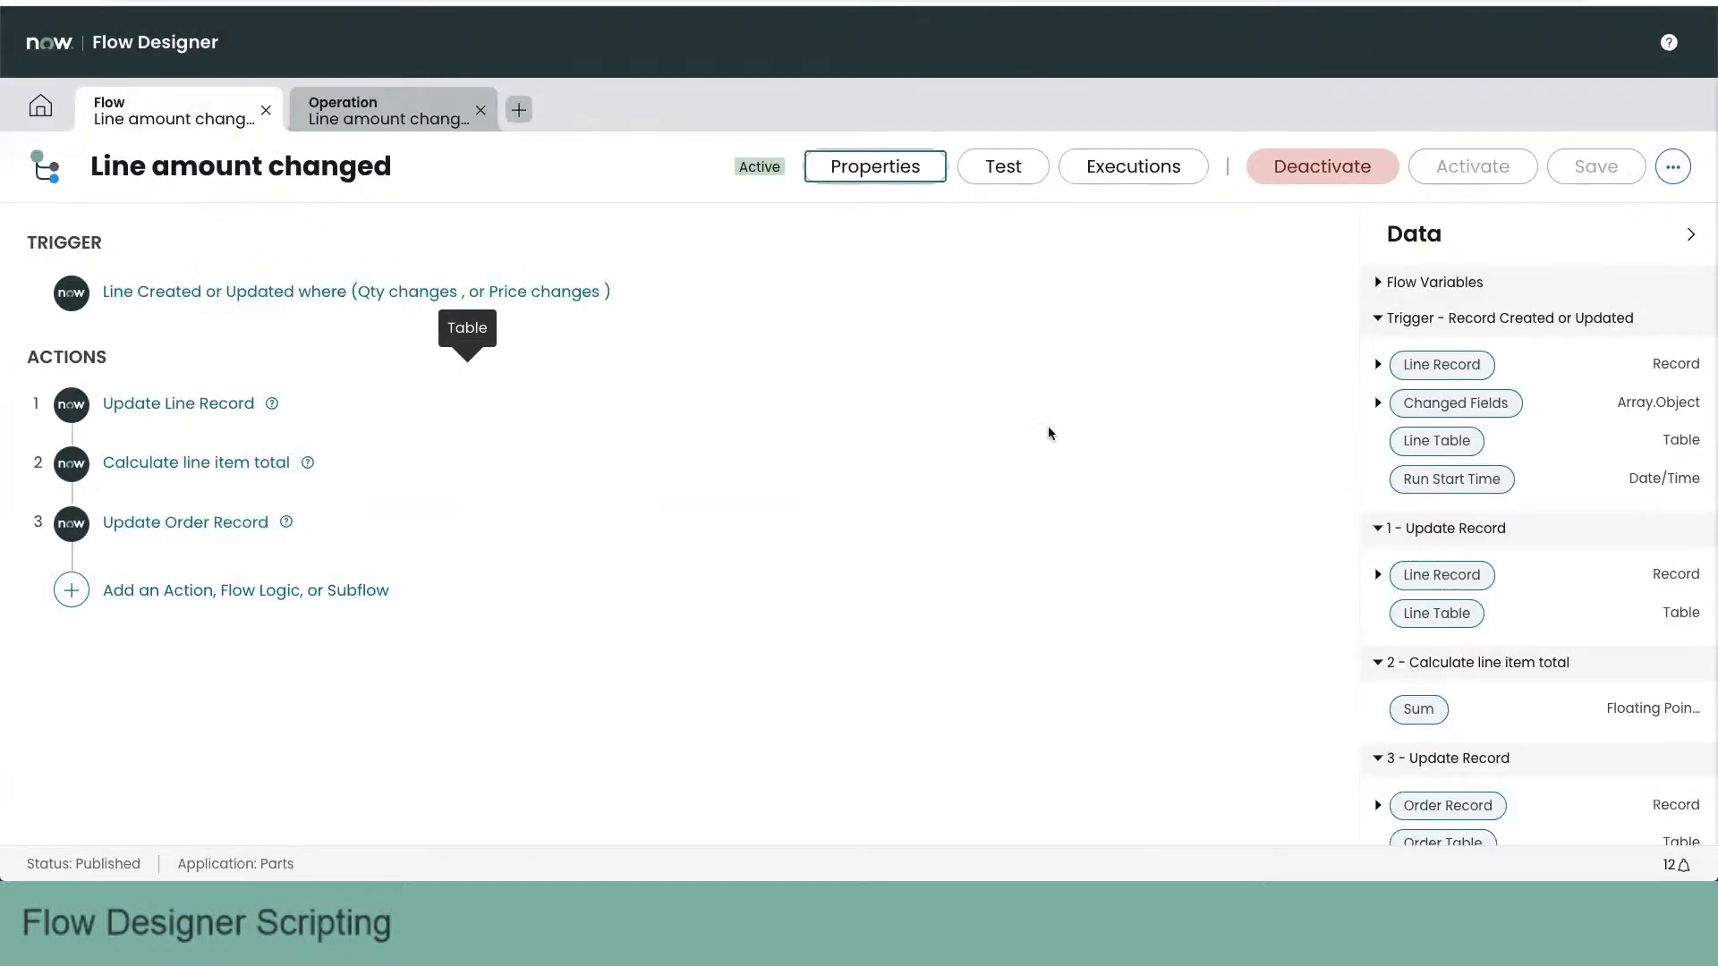
pyautogui.click(1672, 167)
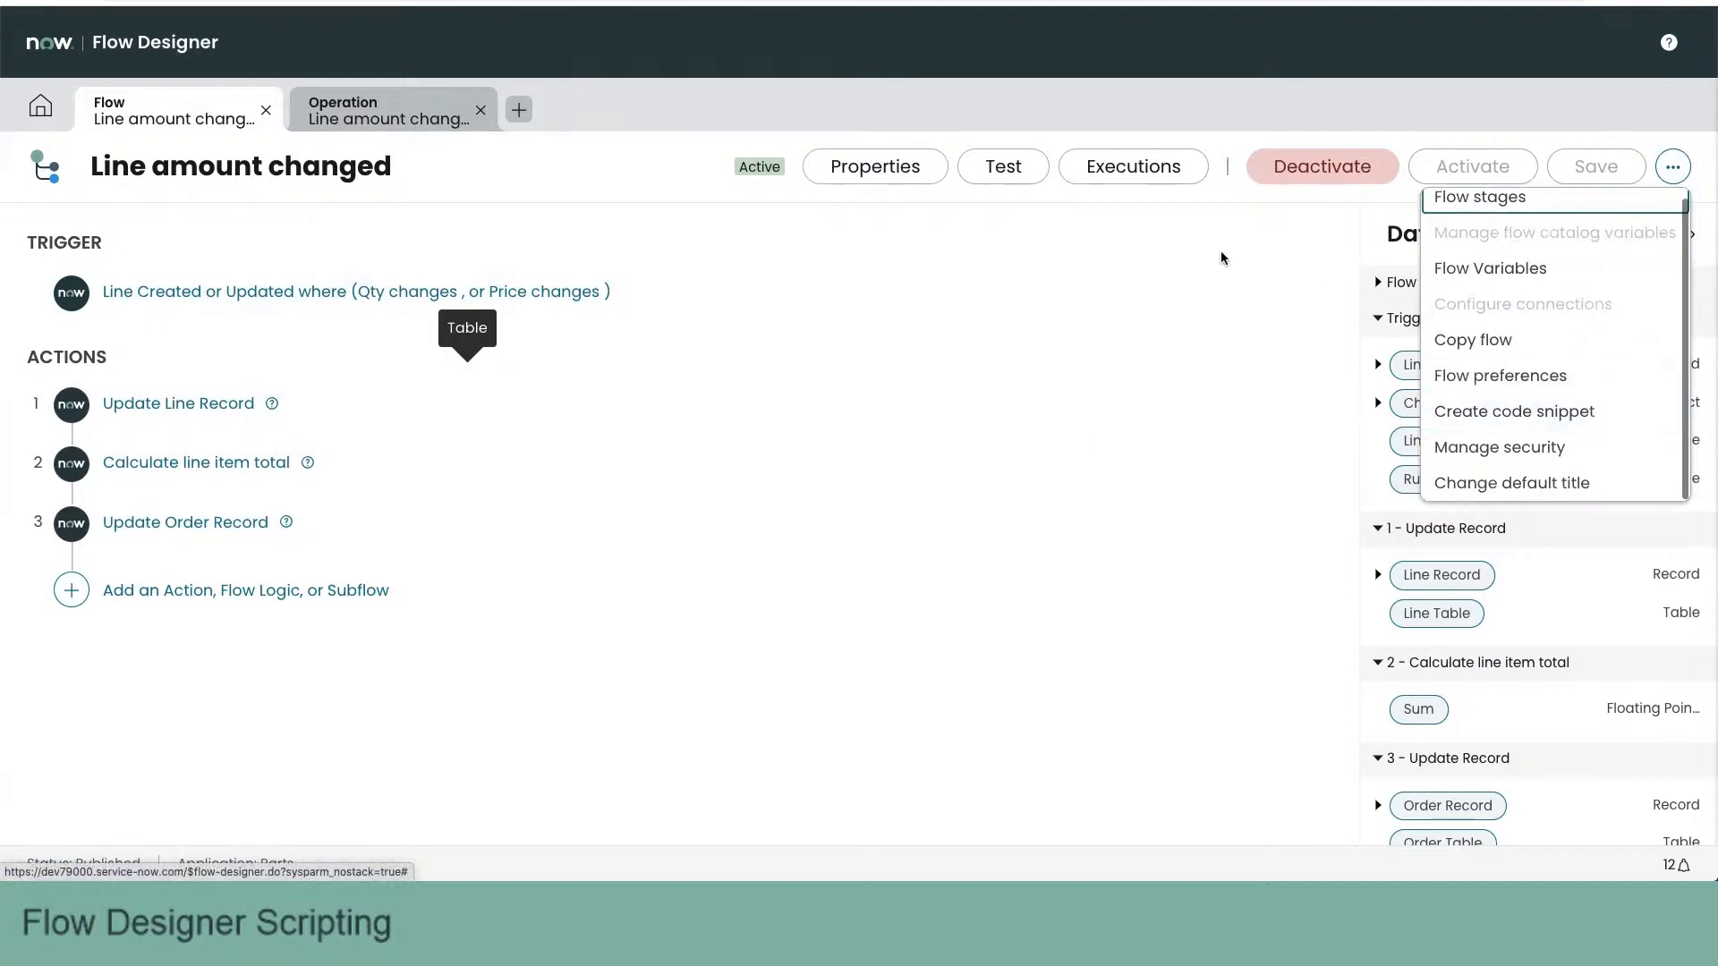
pyautogui.click(1189, 256)
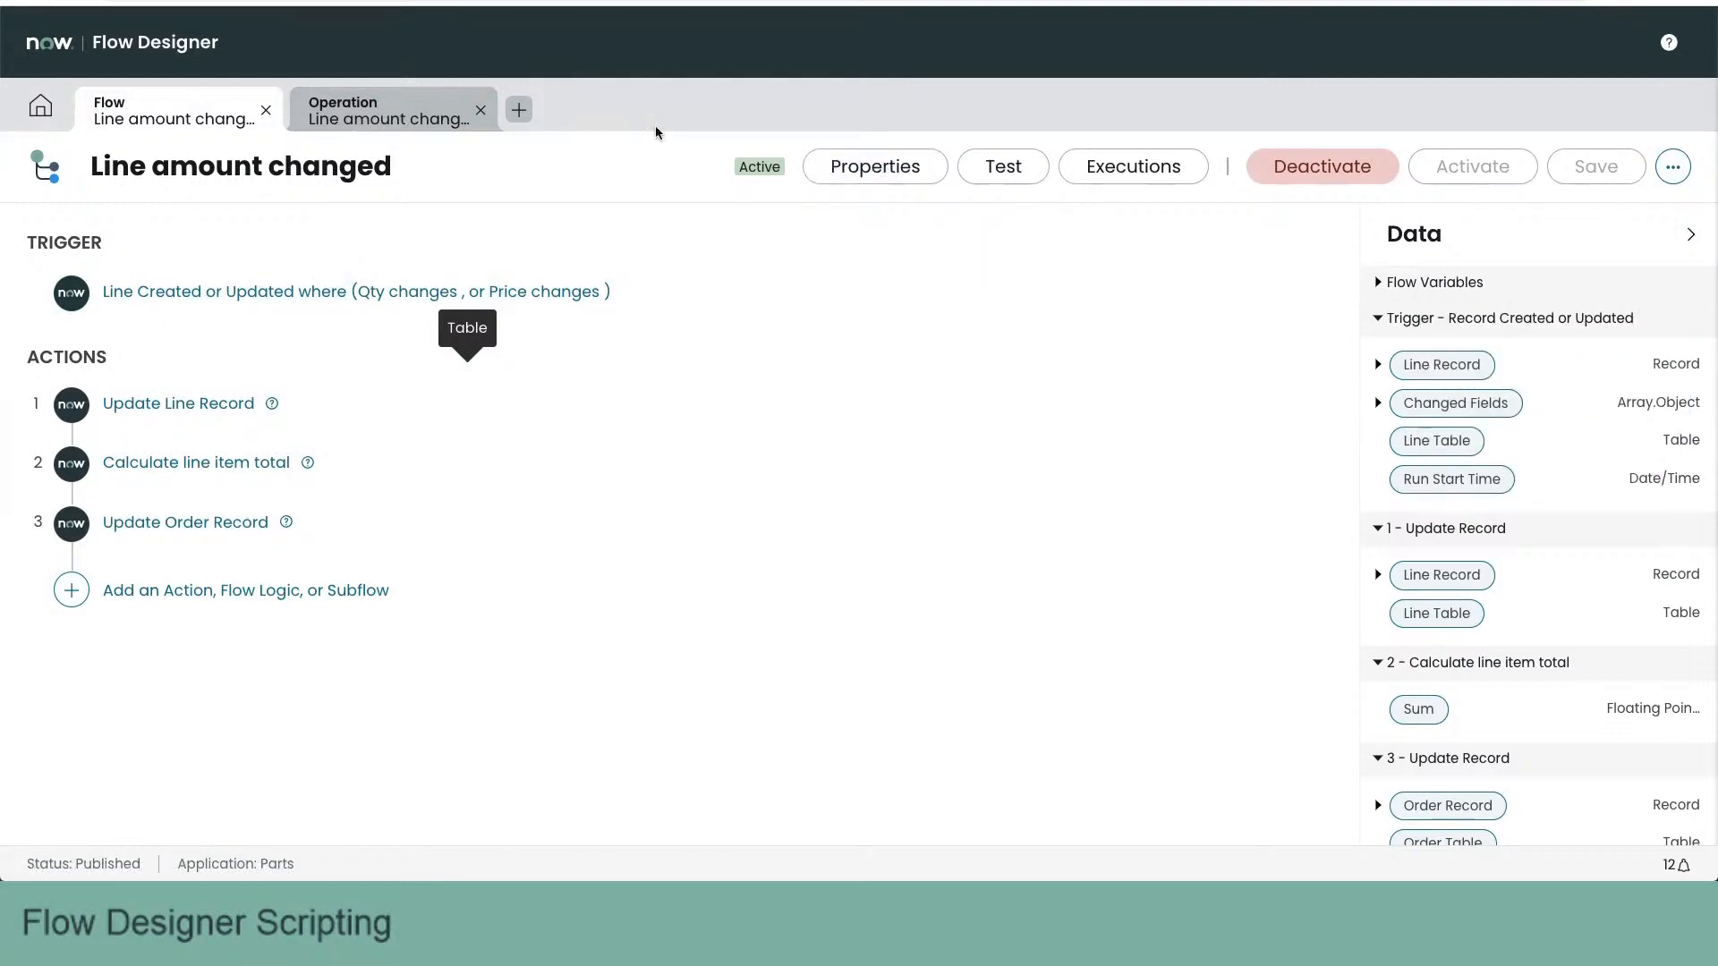
pyautogui.click(906, 174)
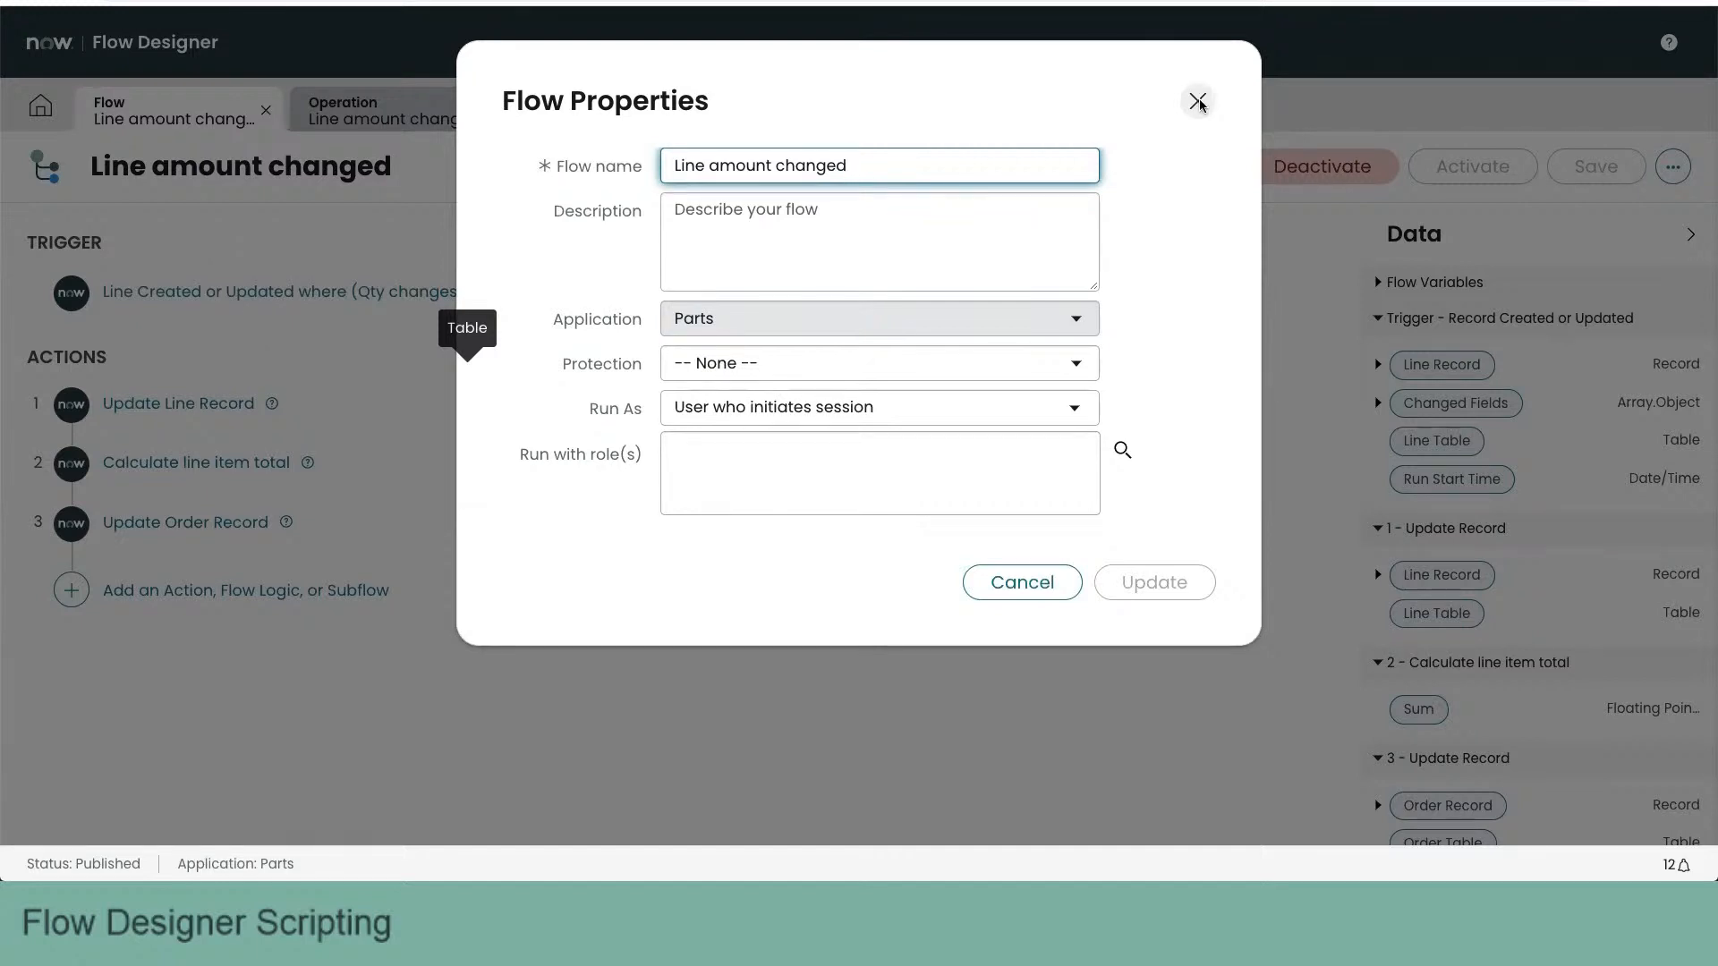
pyautogui.click(1197, 101)
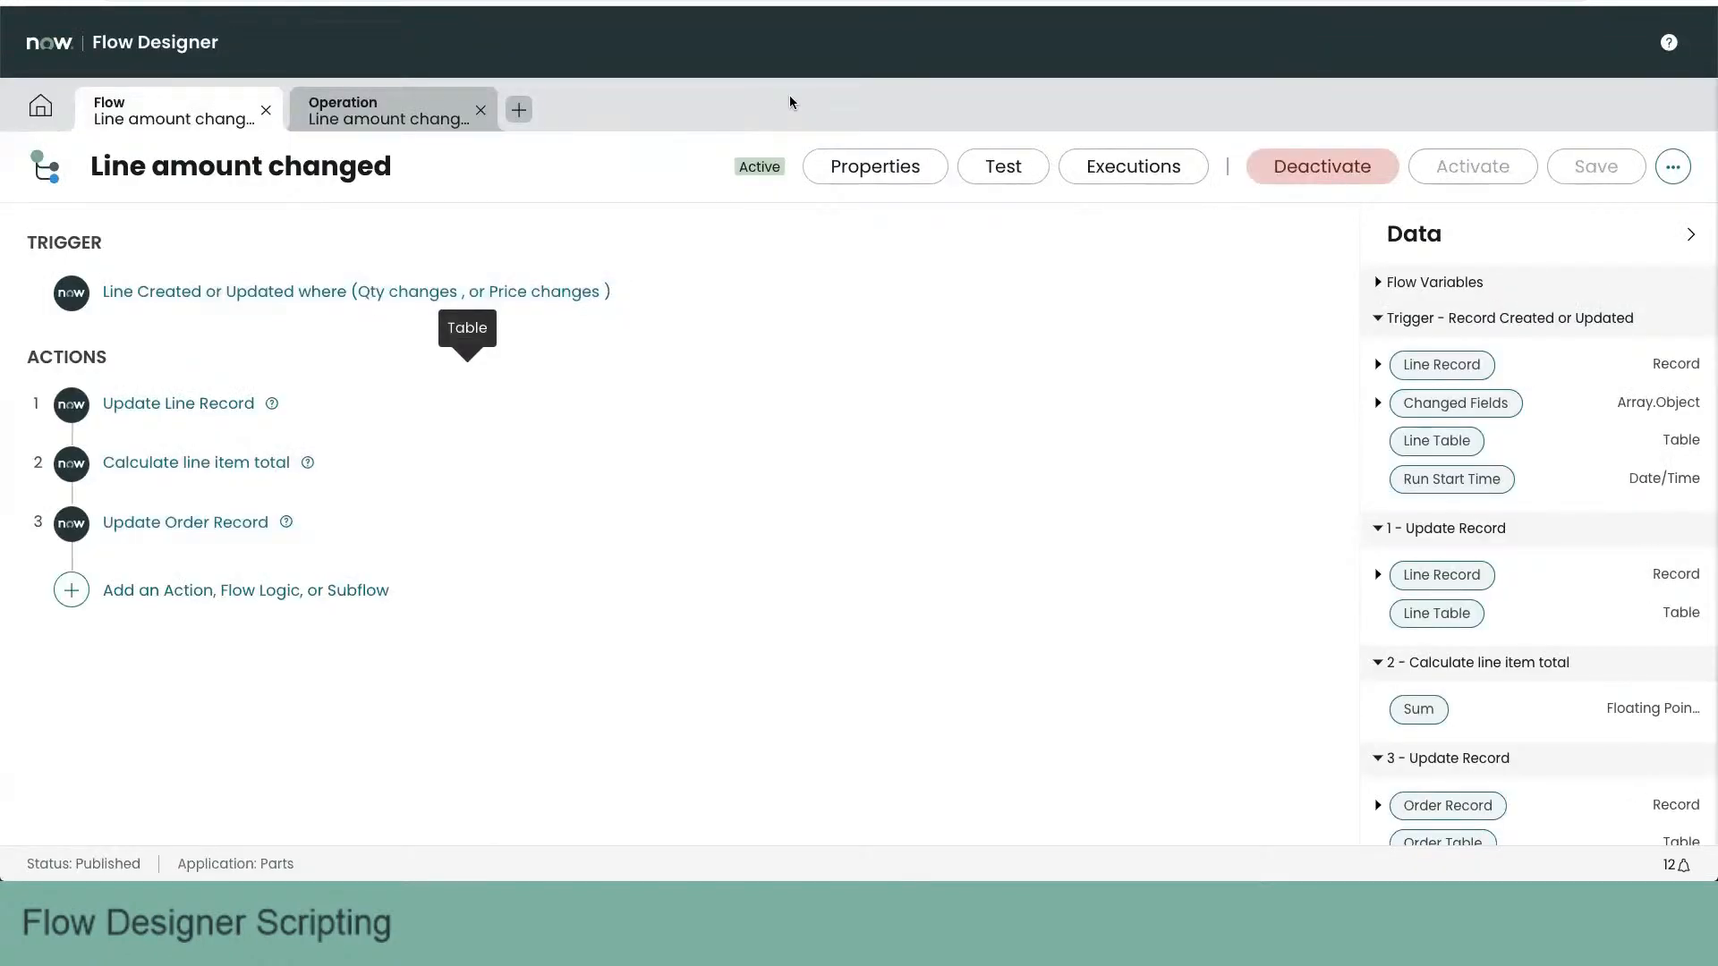
pyautogui.click(886, 167)
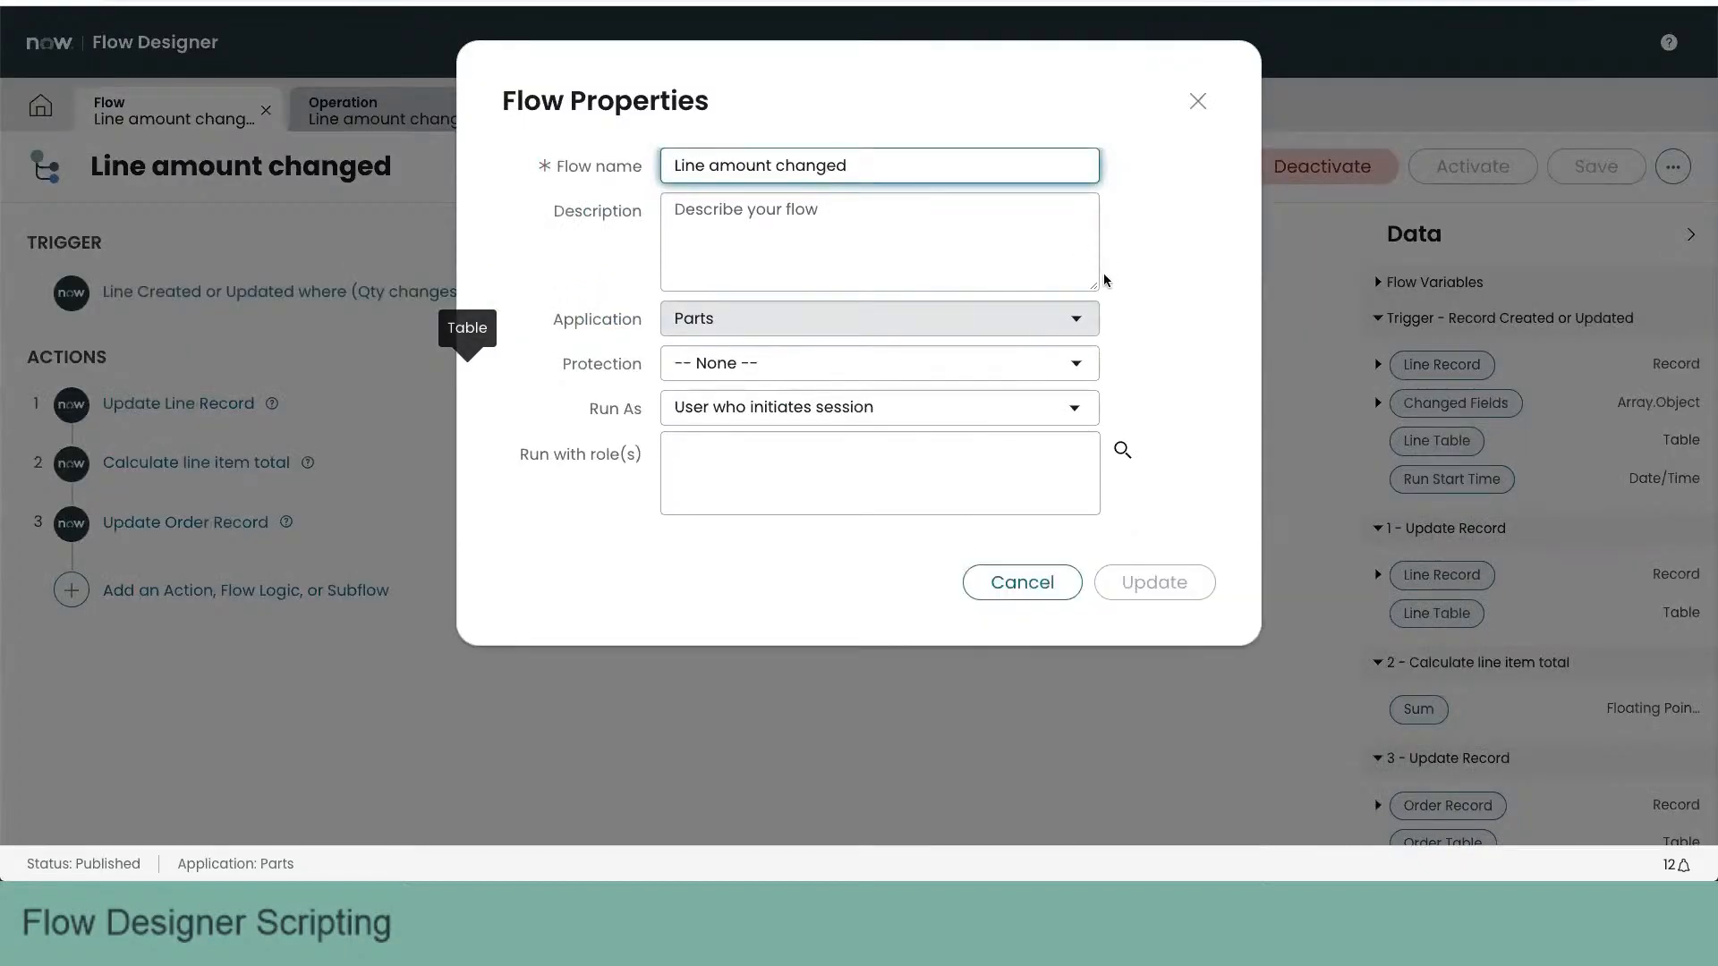
pyautogui.click(1017, 584)
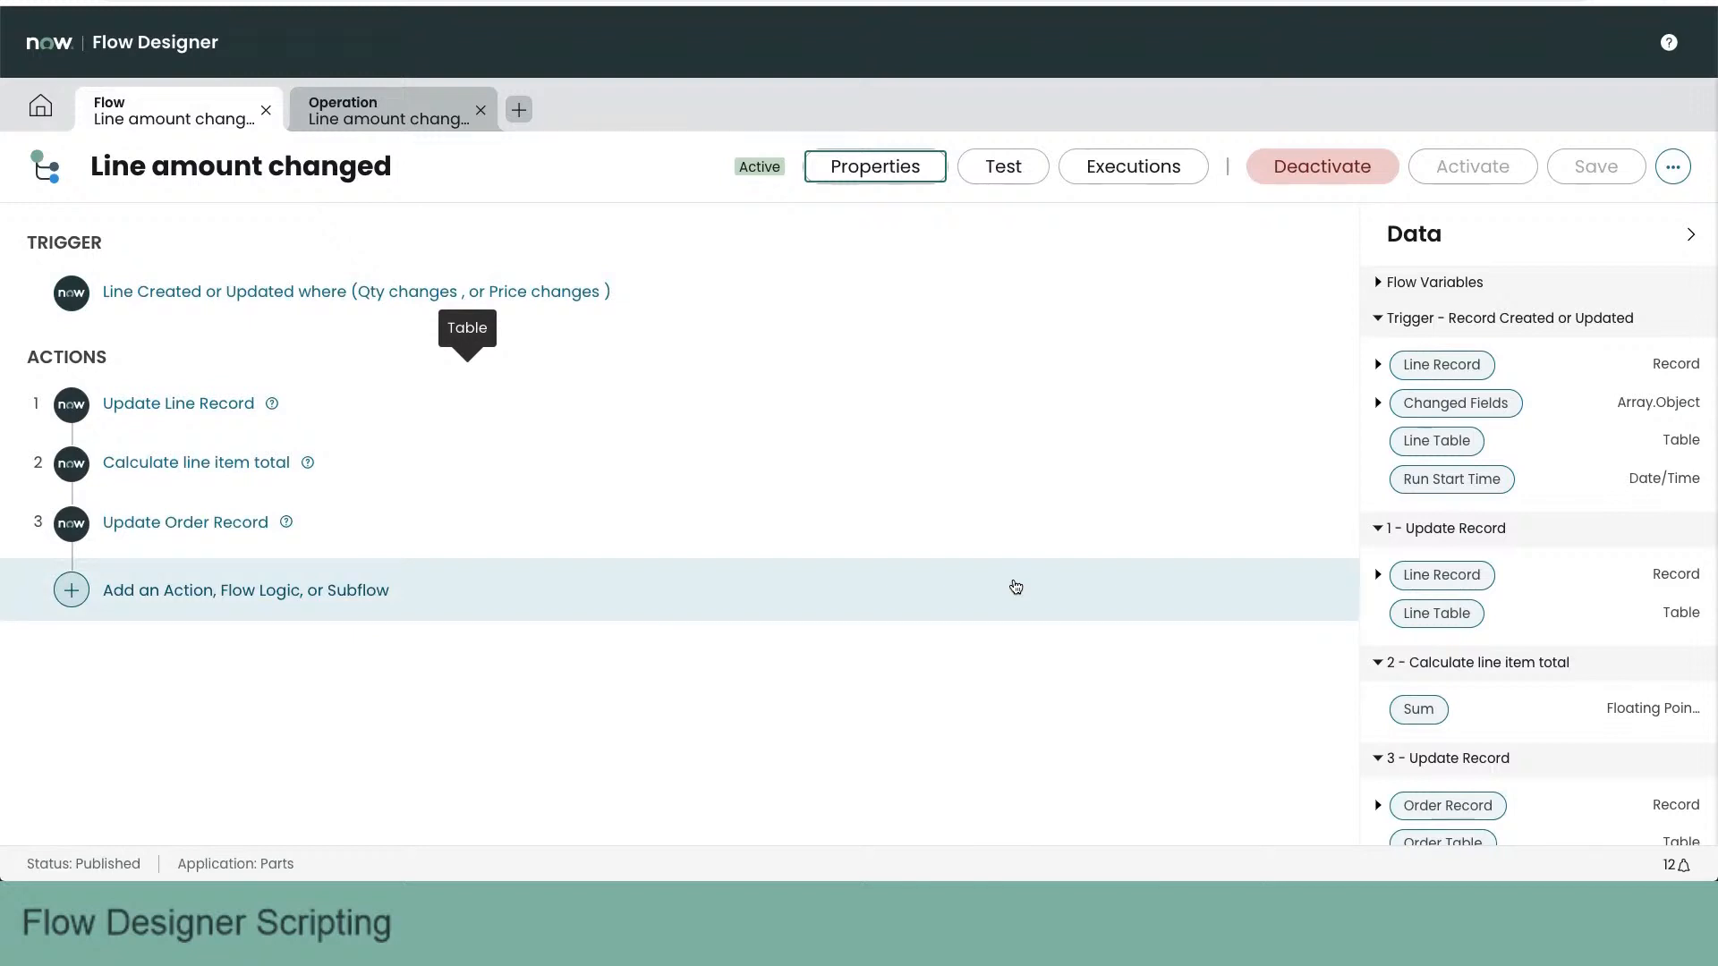
# - Examine the trigger's conditions, Run Trigger setting and advanced options for when and where the flow runs
pyautogui.click(278, 293)
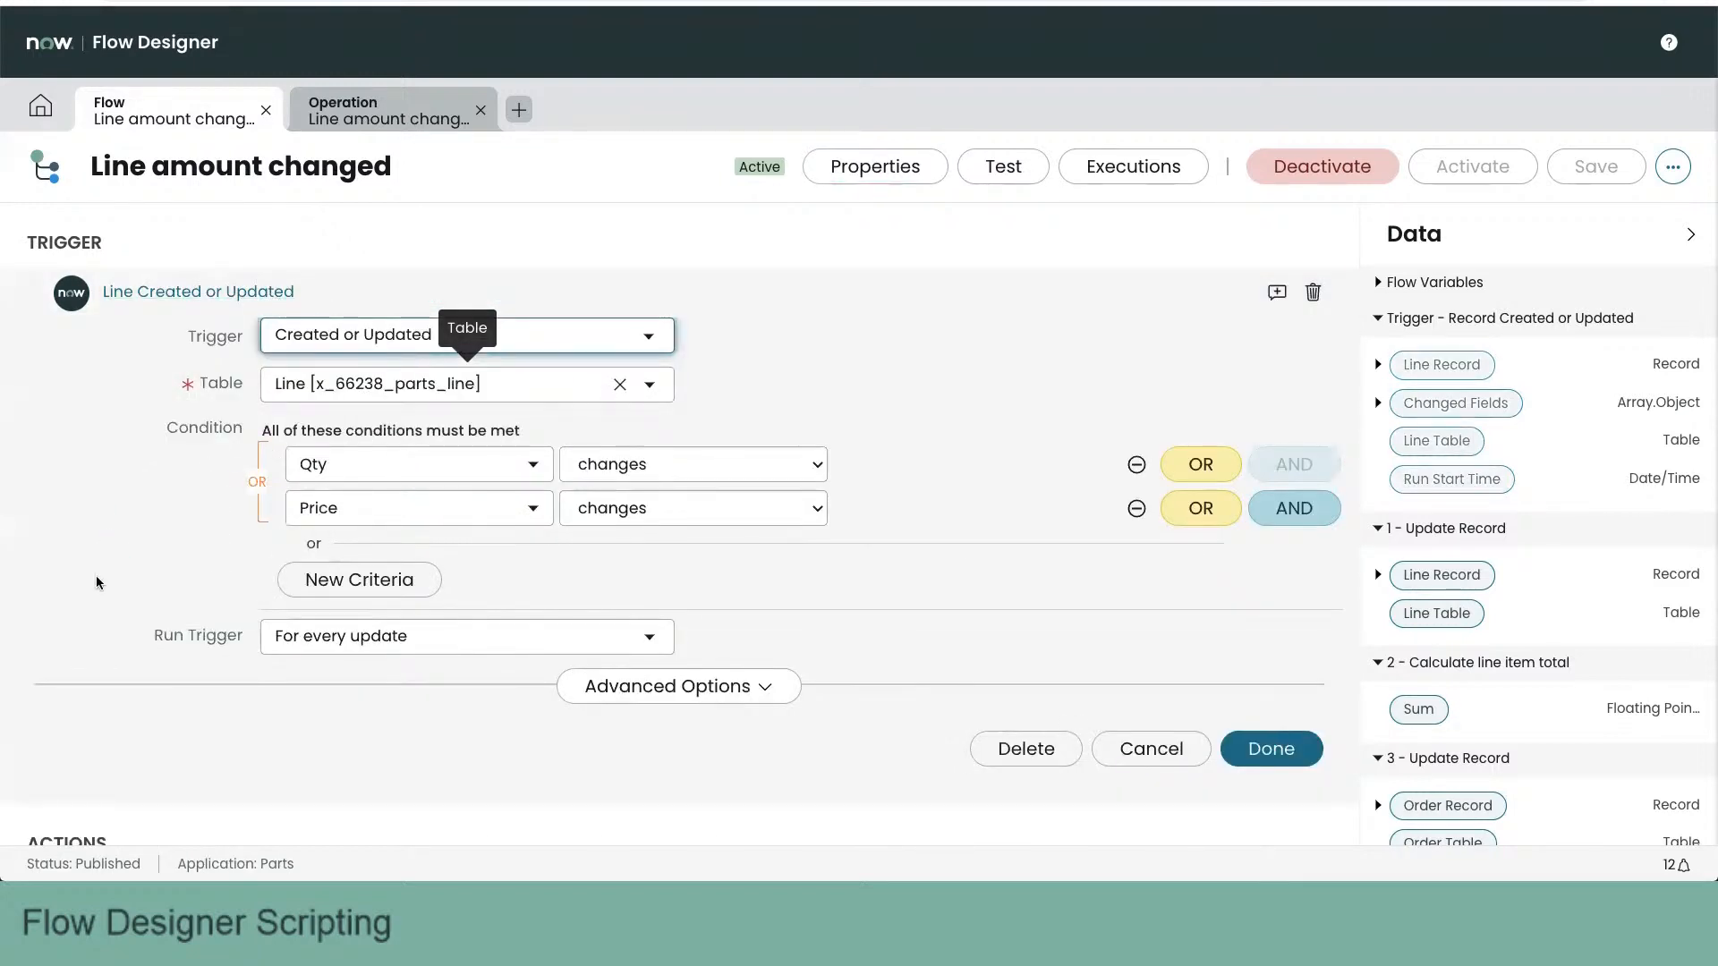
pyautogui.scroll(-1, 95, 576)
pyautogui.click(673, 605)
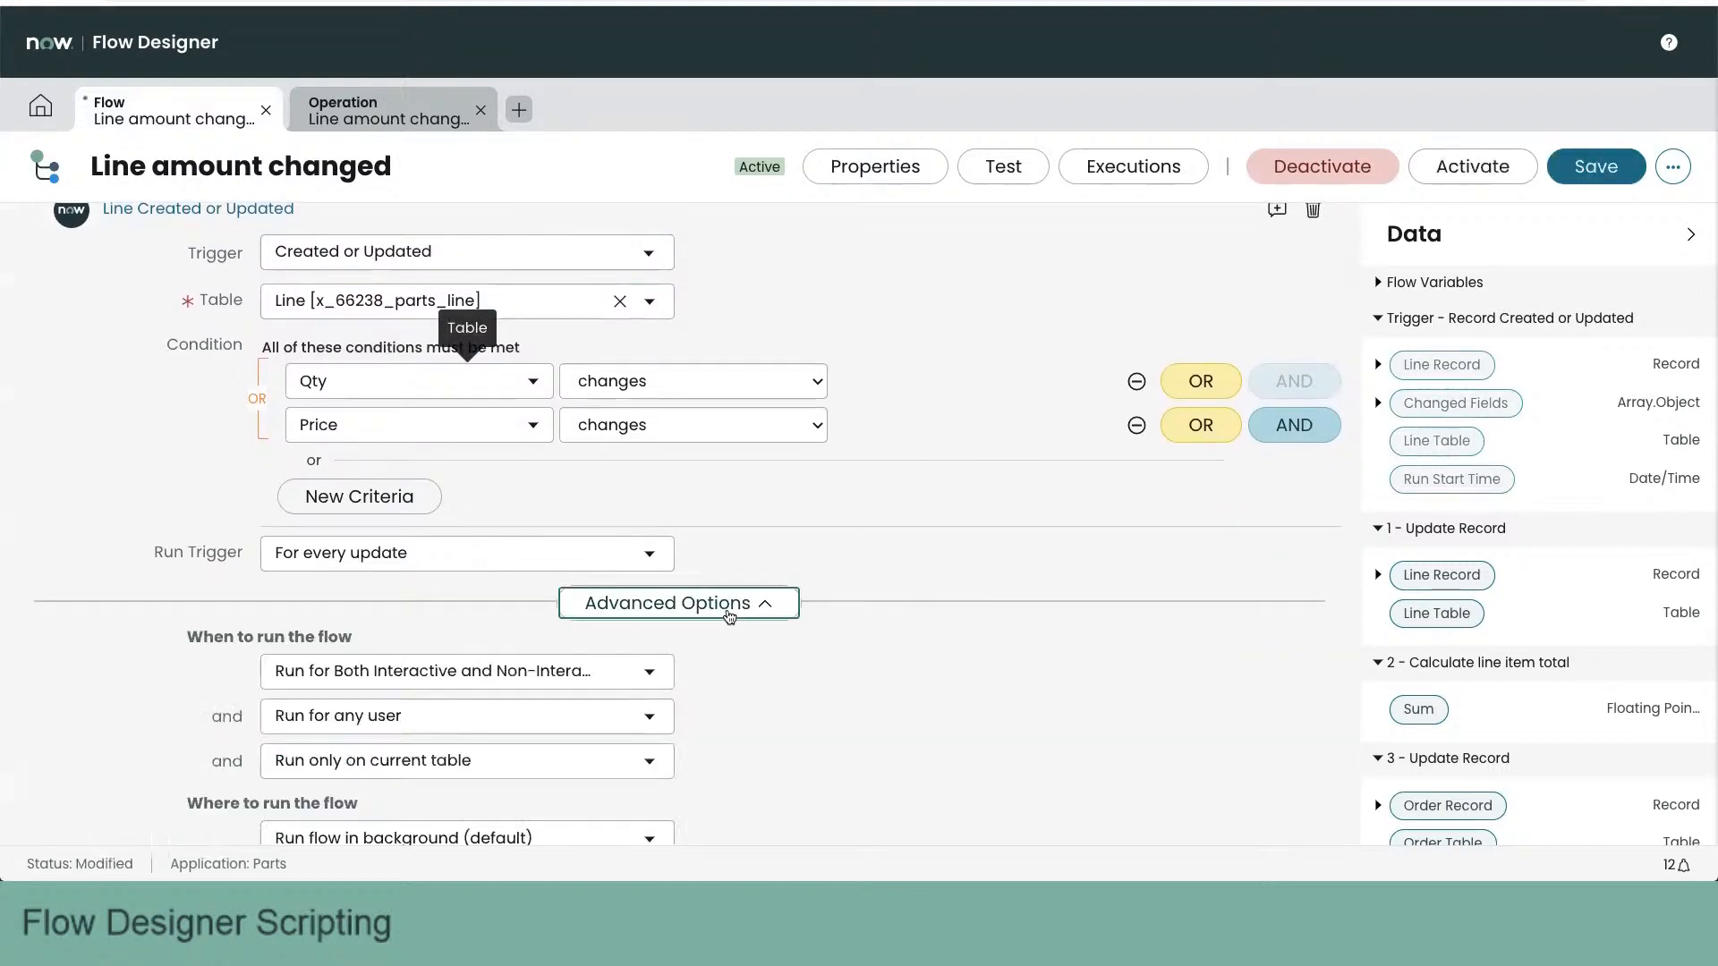
pyautogui.scroll(-2, 850, 594)
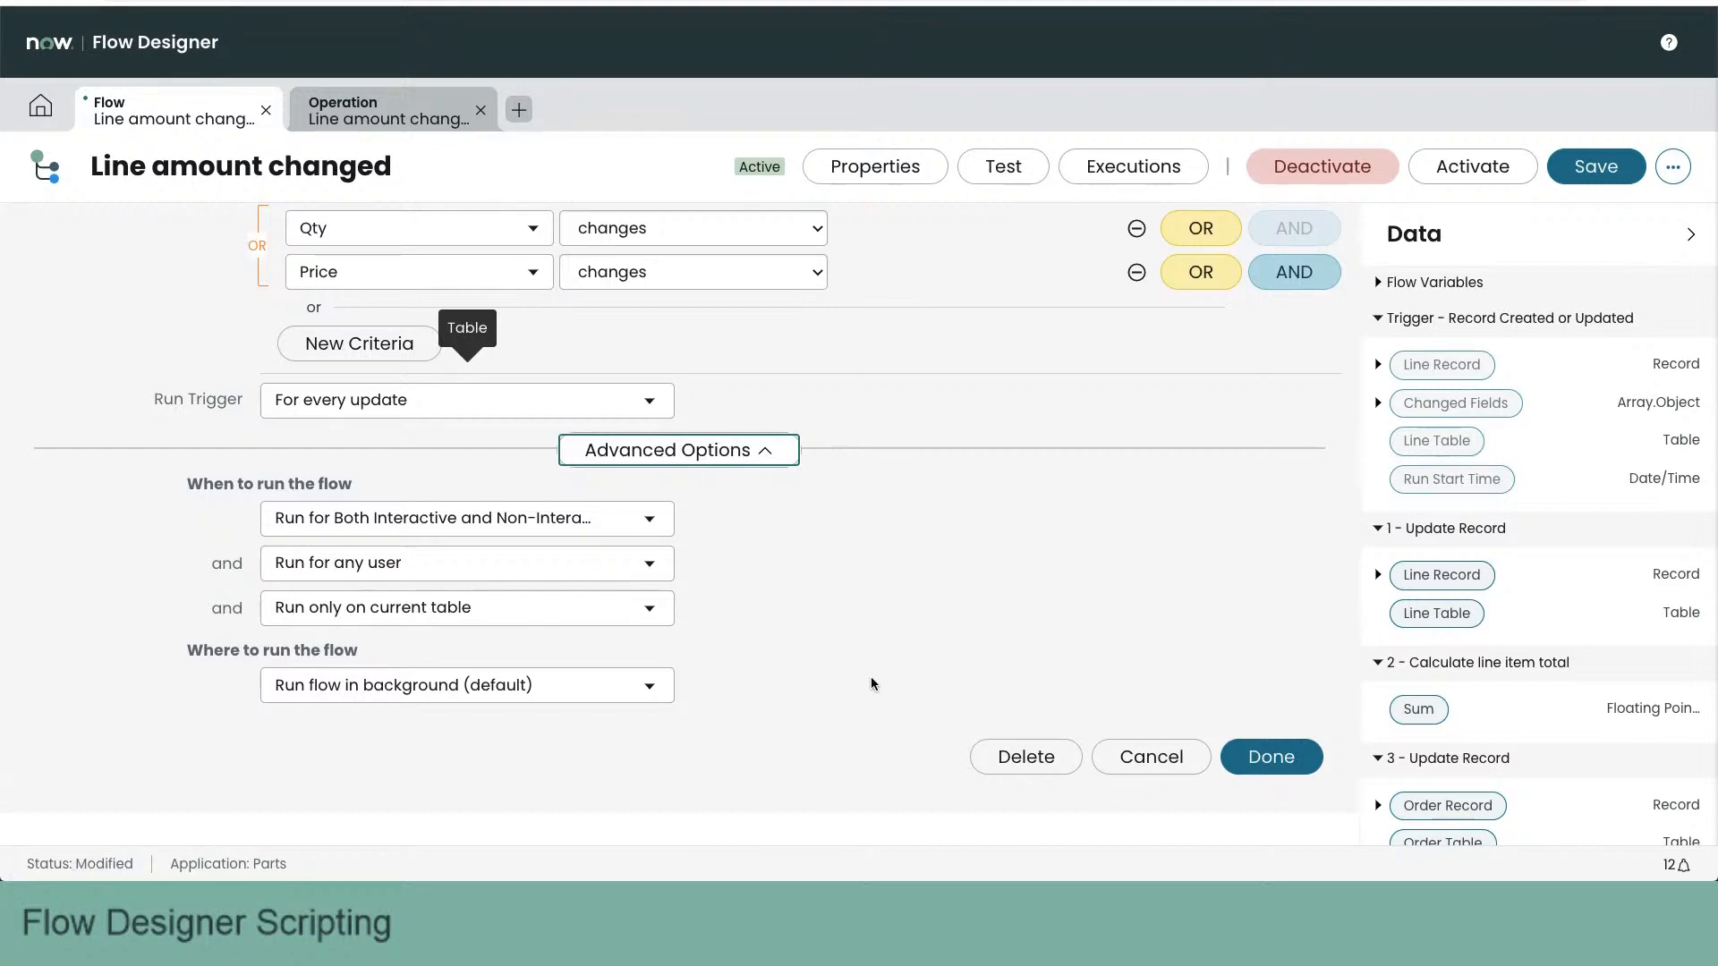
pyautogui.scroll(-2, 872, 684)
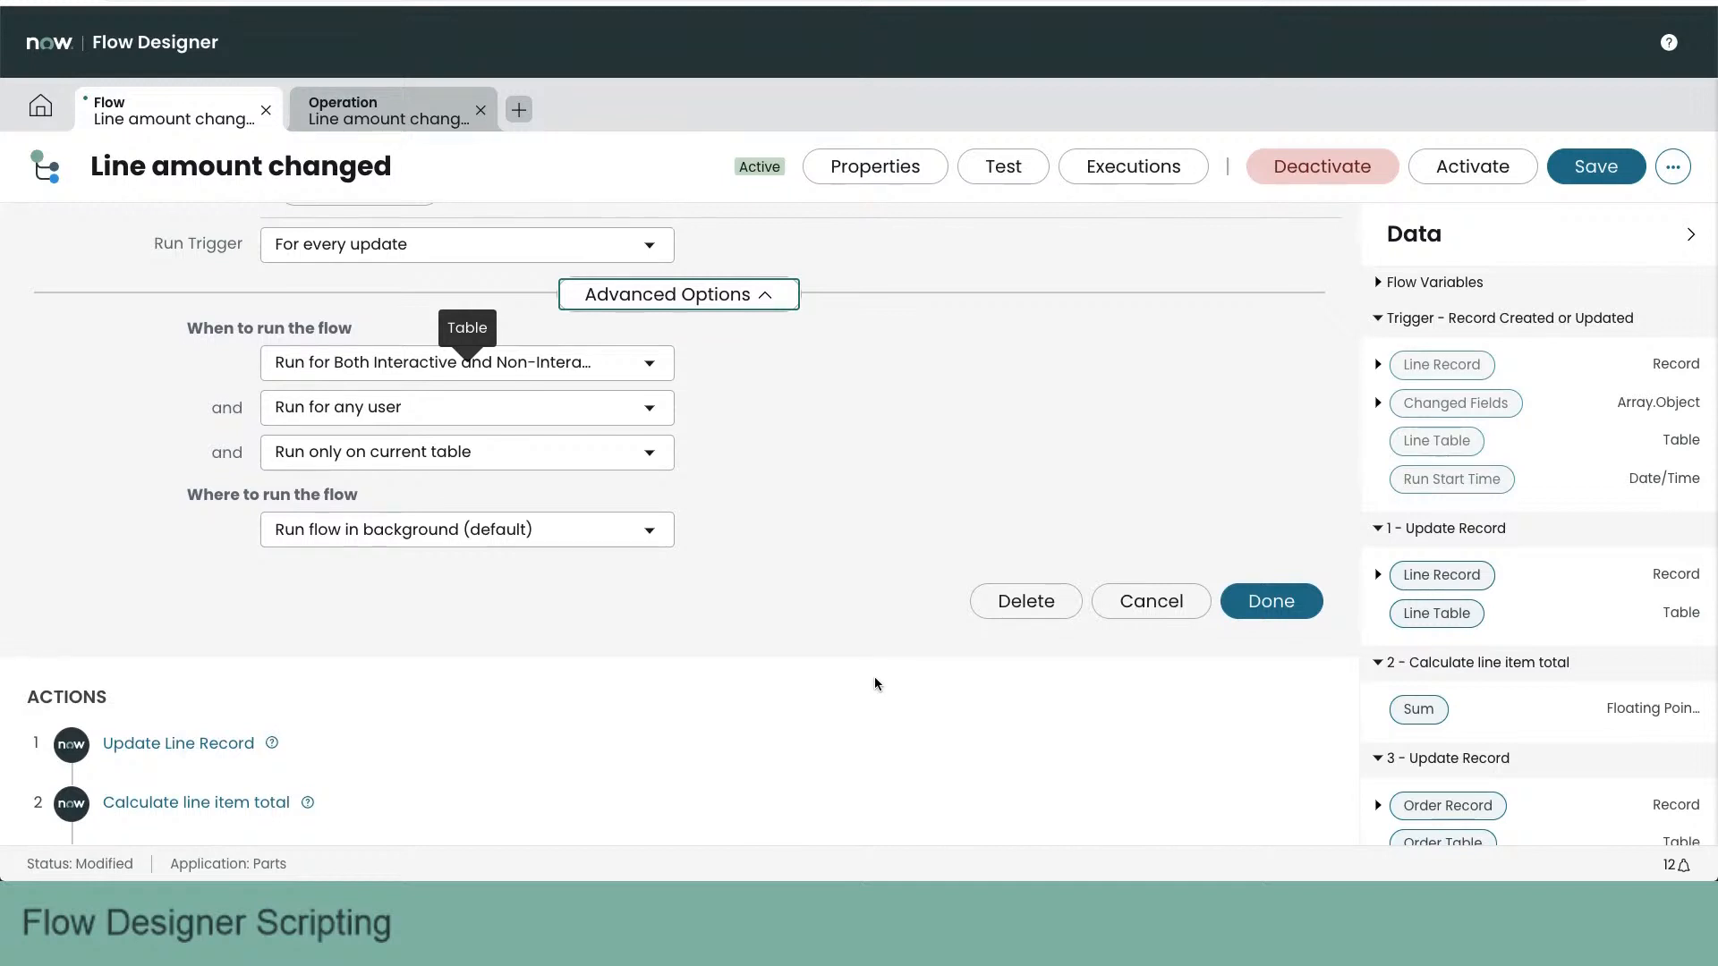
pyautogui.scroll(1, 874, 678)
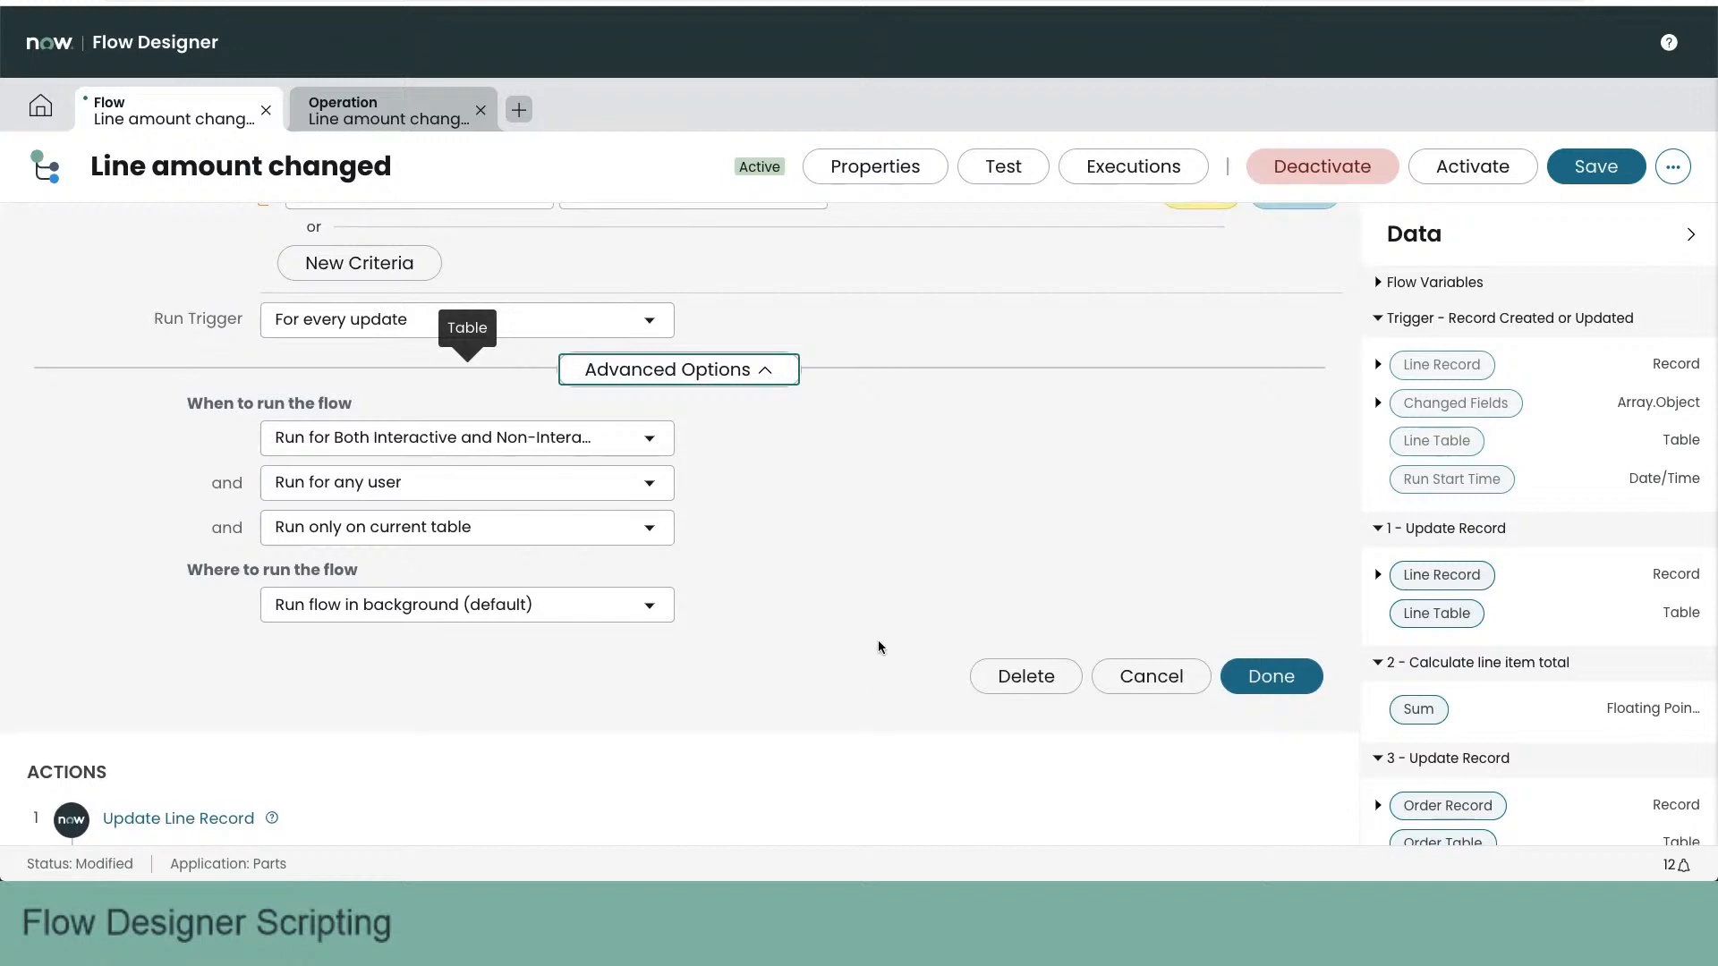
pyautogui.scroll(1, 821, 582)
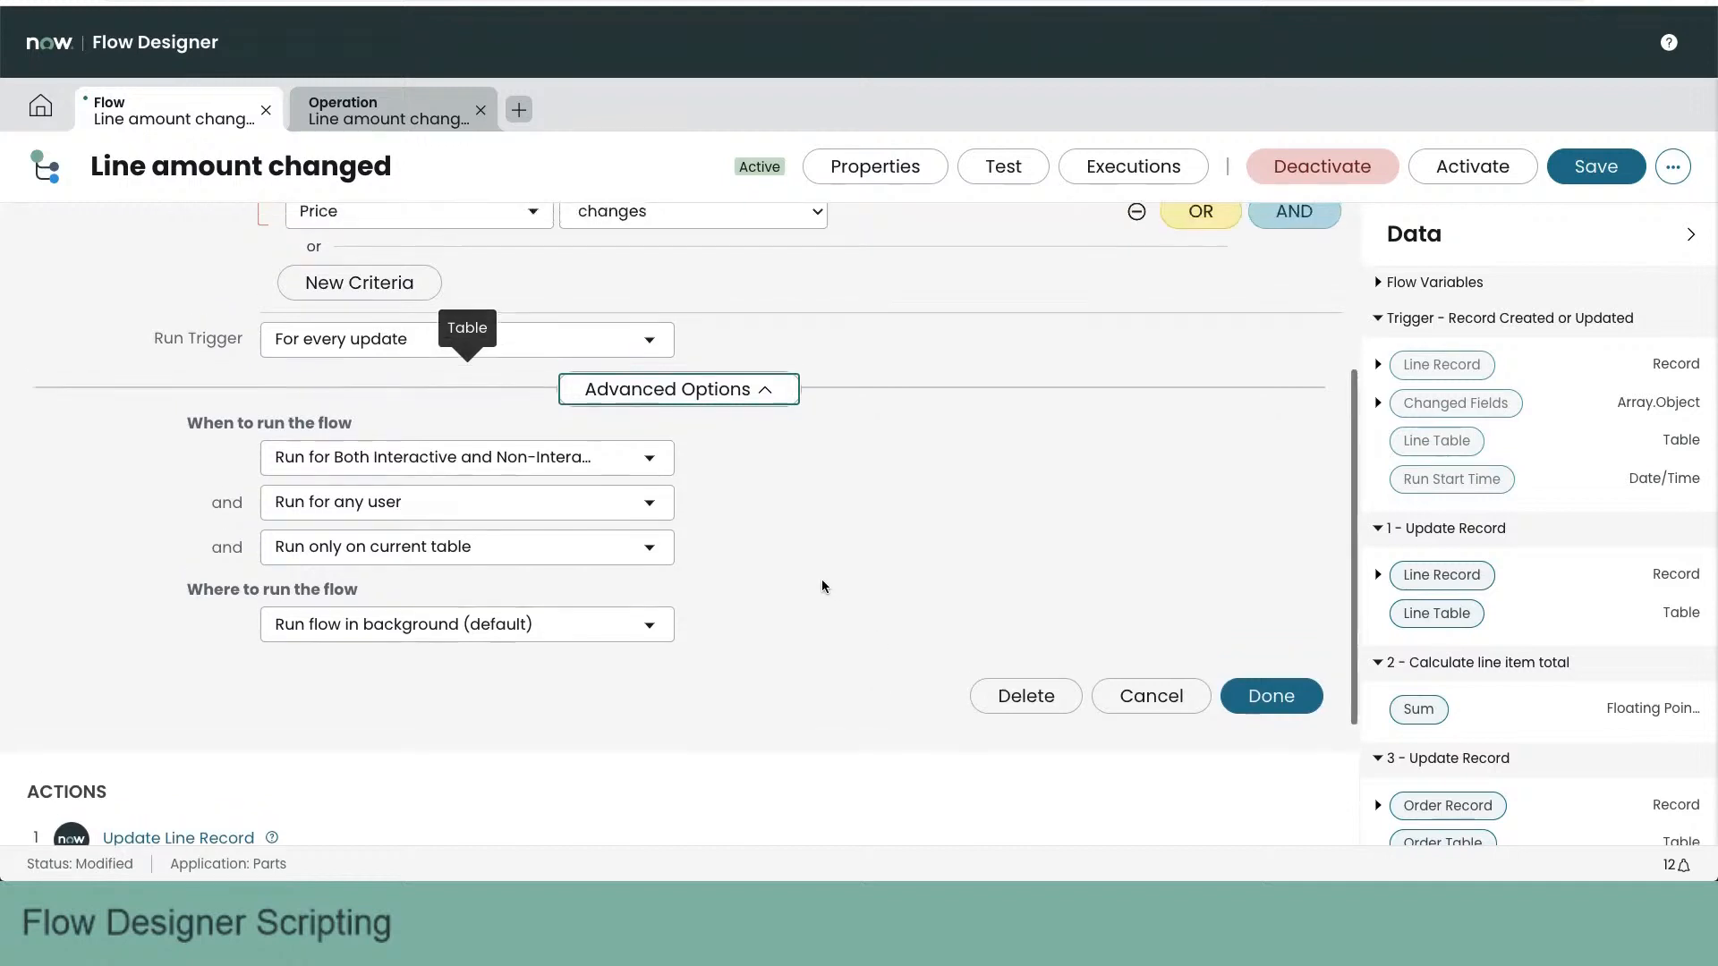
pyautogui.click(560, 531)
pyautogui.click(553, 528)
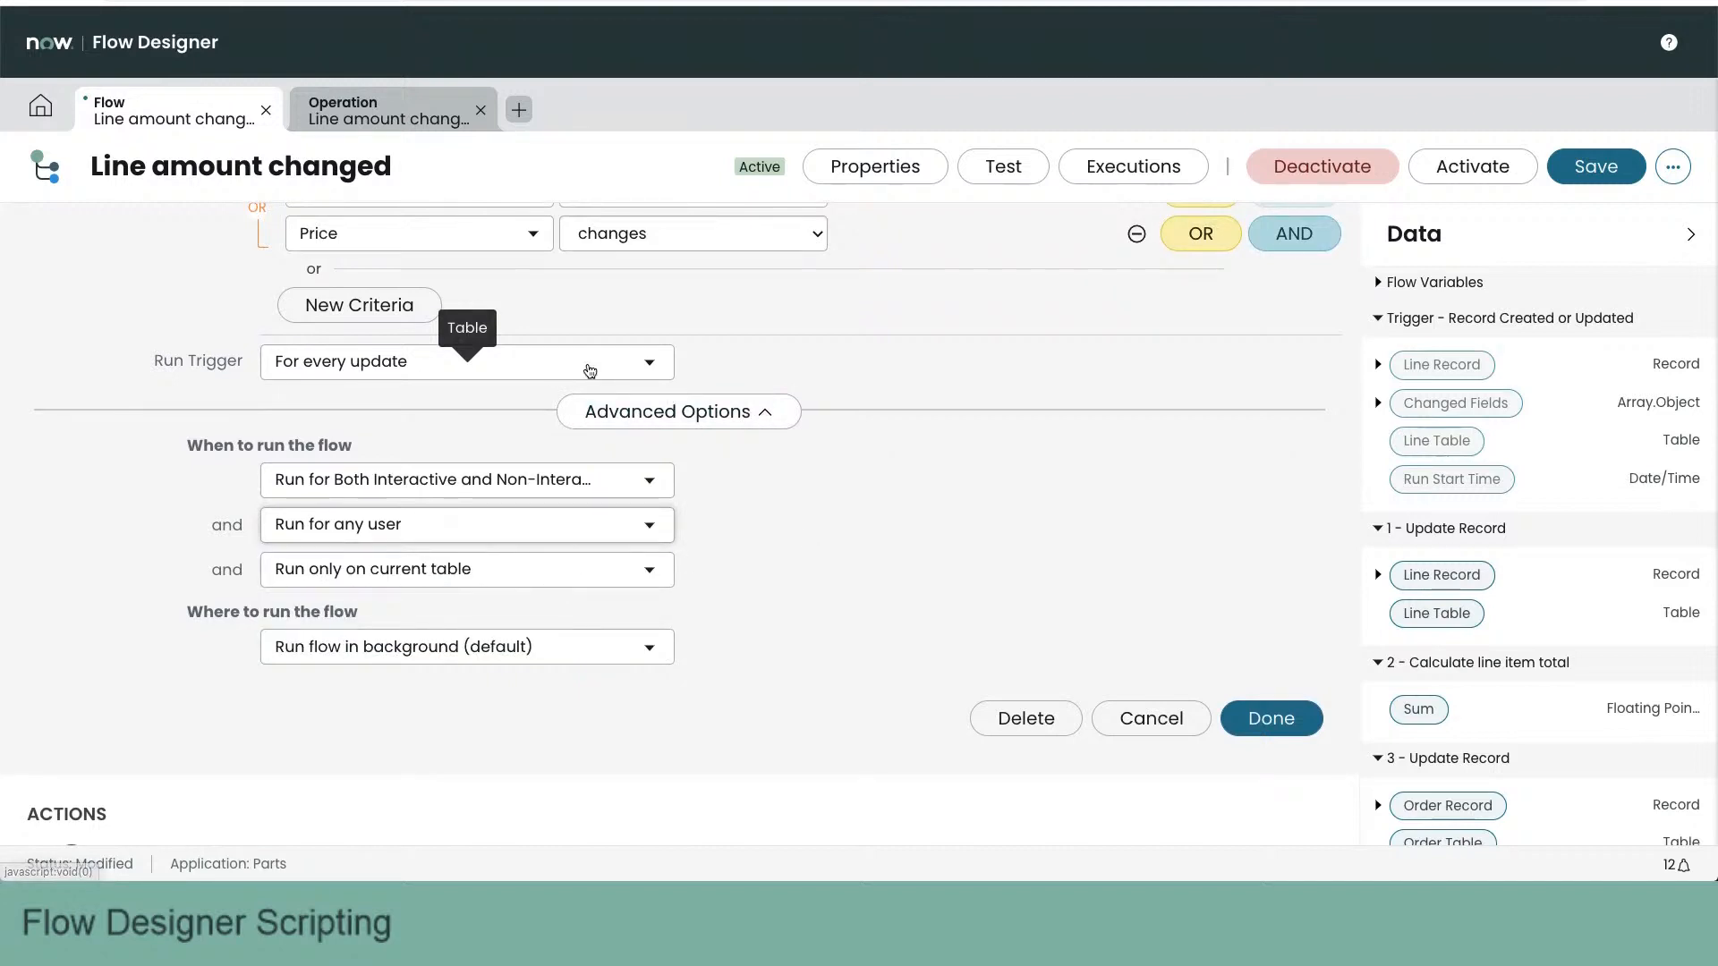
pyautogui.scroll(2, 548, 353)
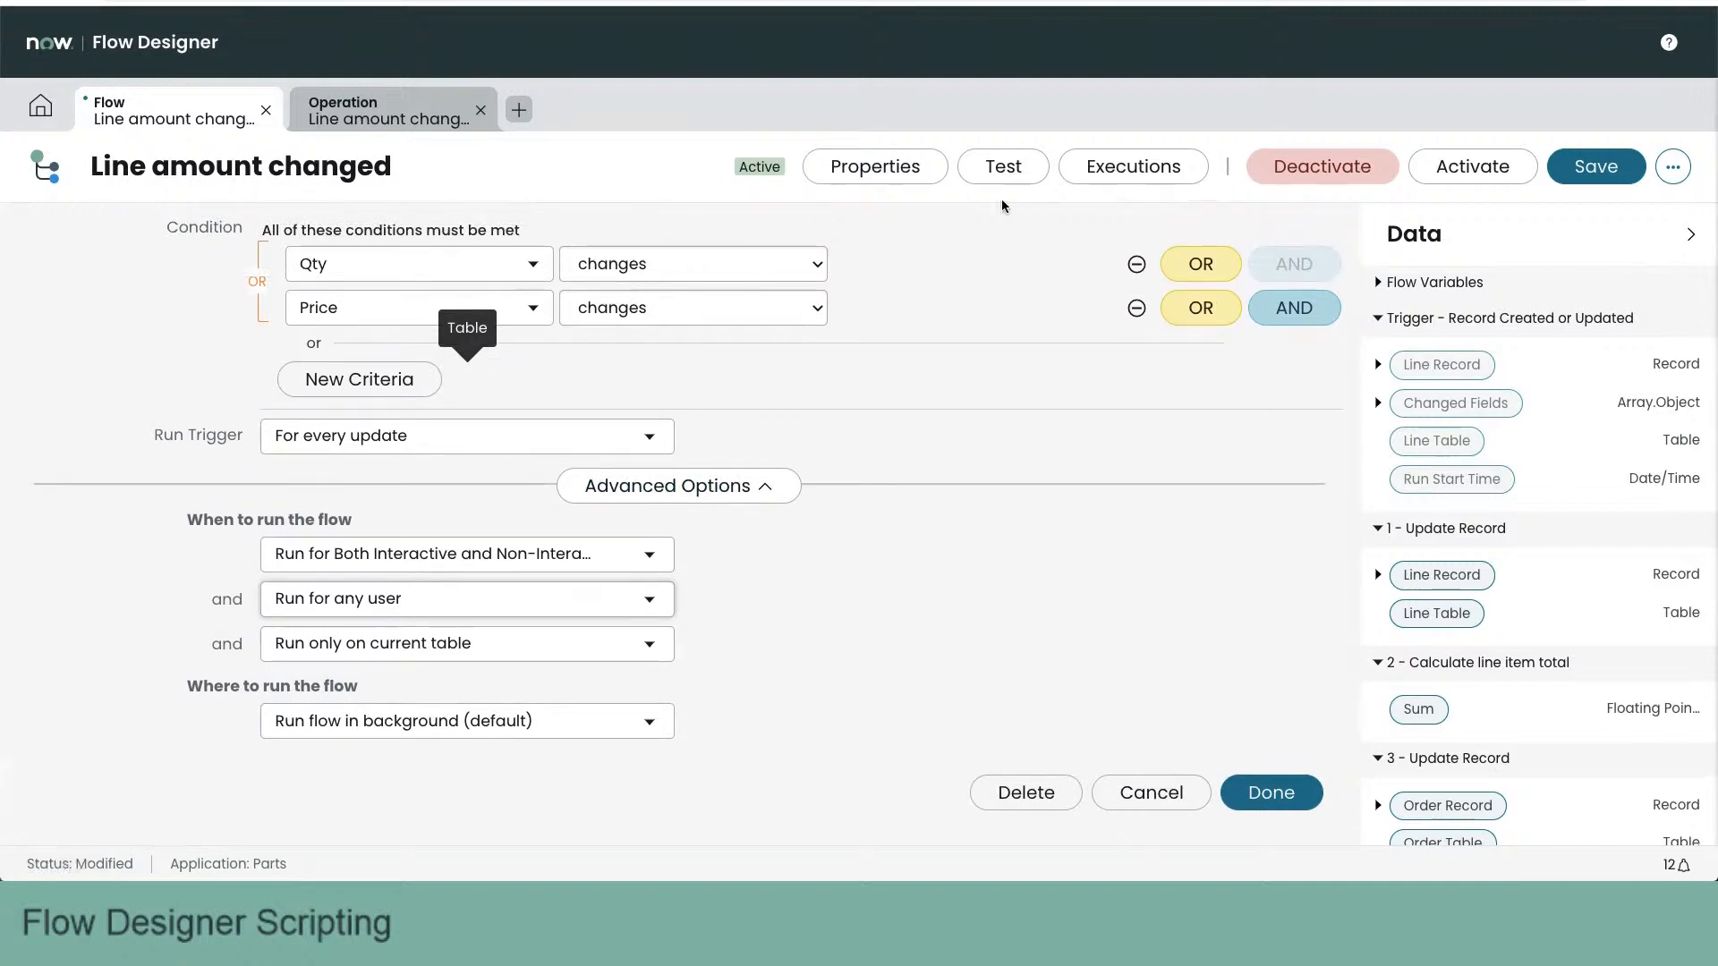
# - Check the Run As choices in the flow properties and close the dialog without updating it
pyautogui.click(875, 167)
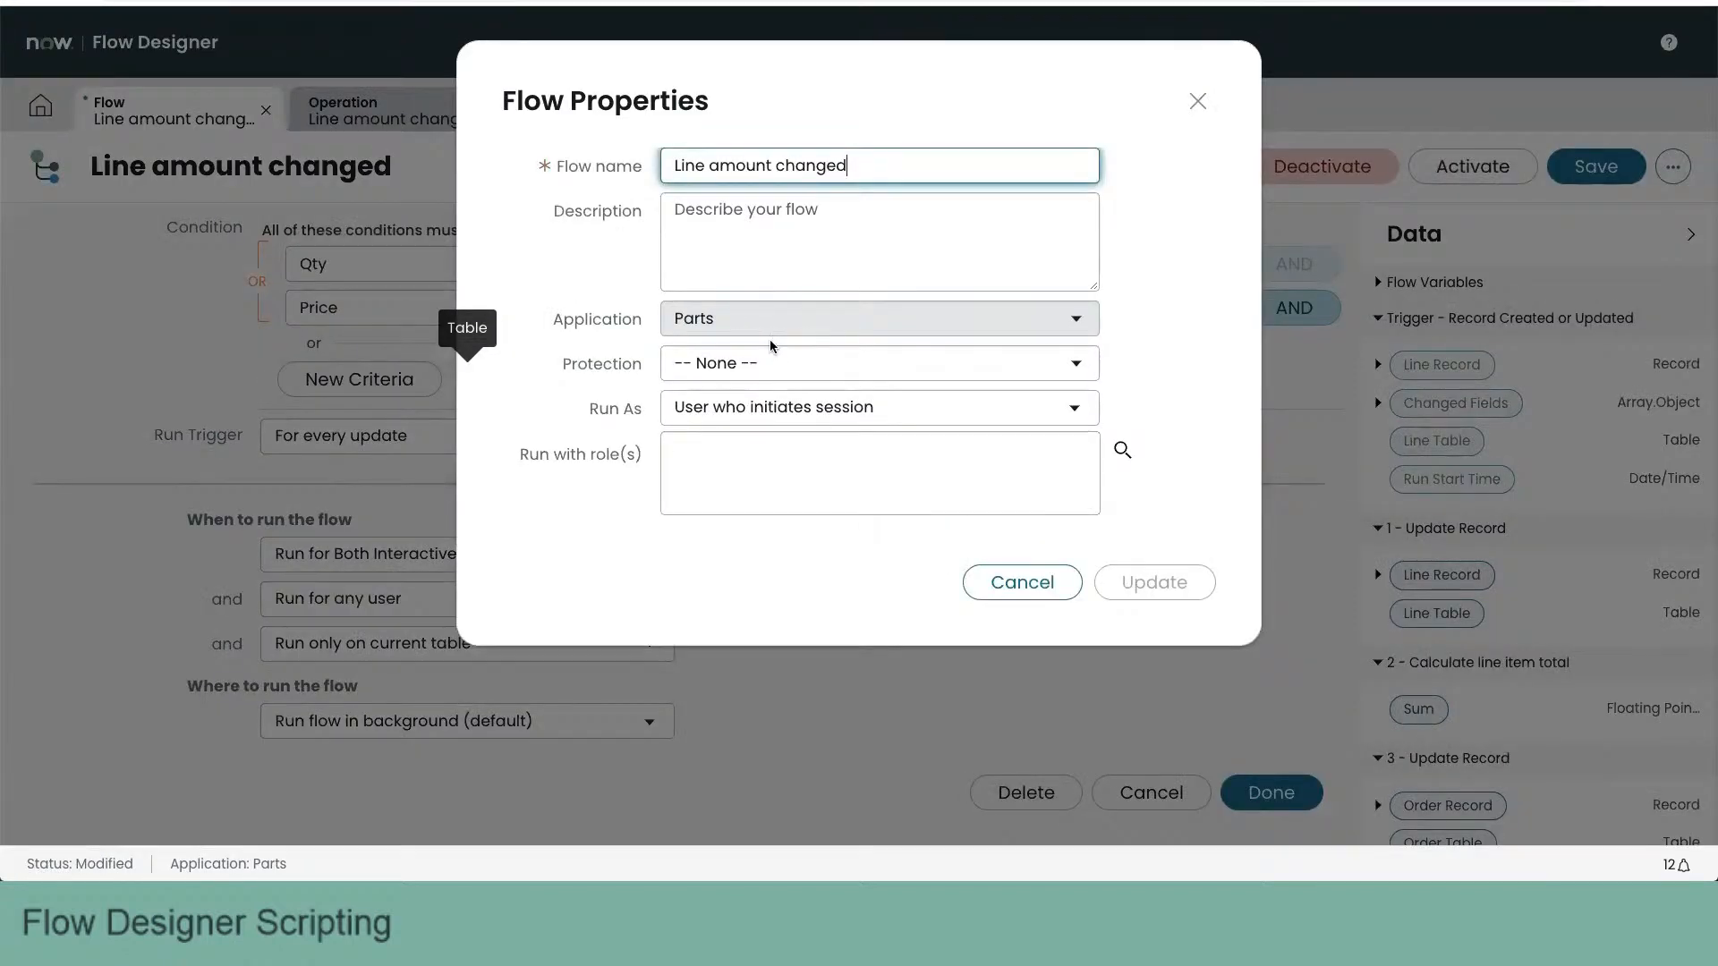
pyautogui.click(767, 408)
pyautogui.click(579, 515)
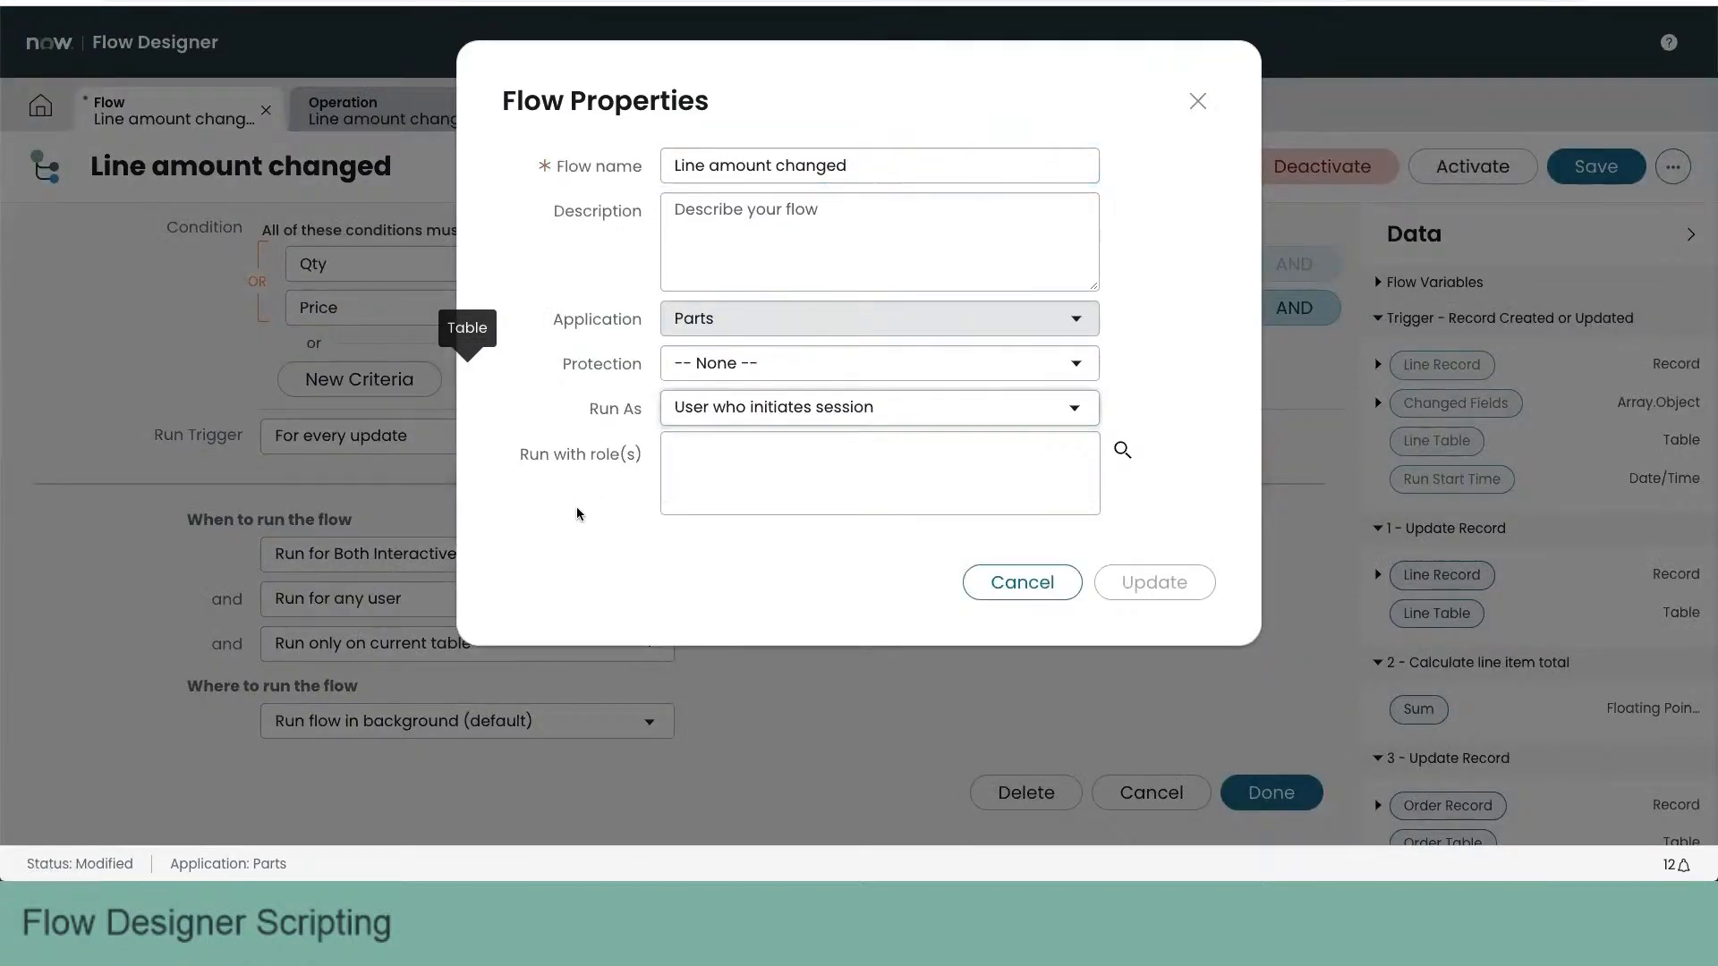
pyautogui.click(993, 582)
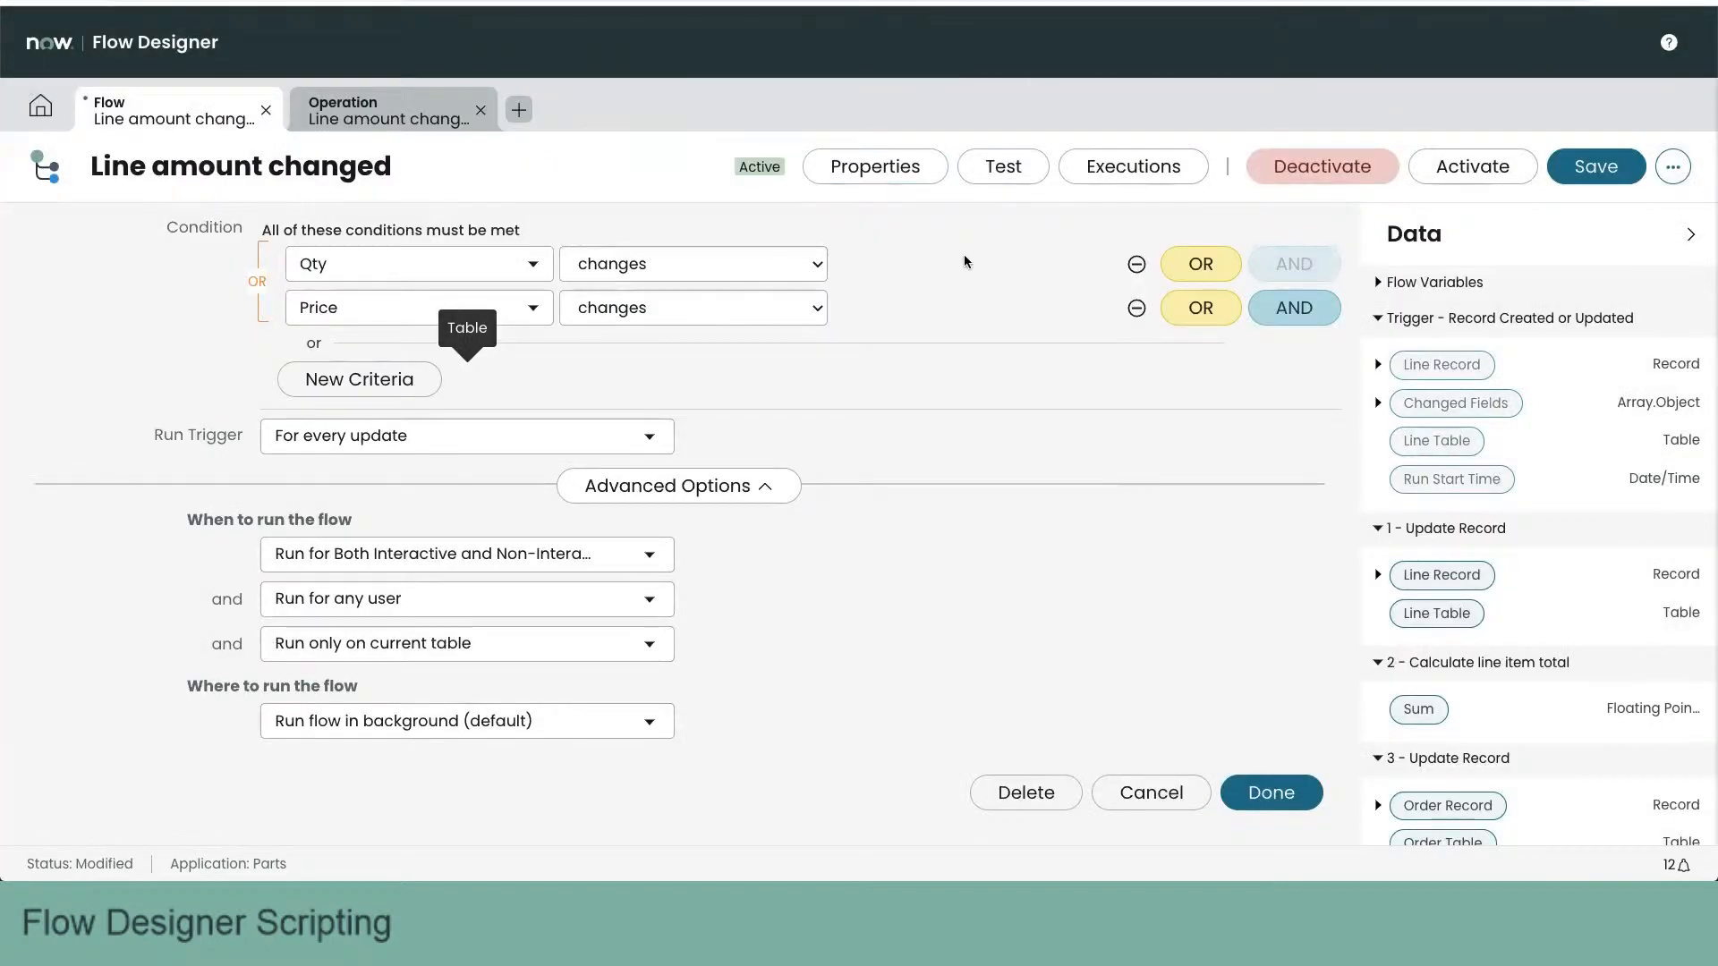
pyautogui.scroll(-1, 889, 286)
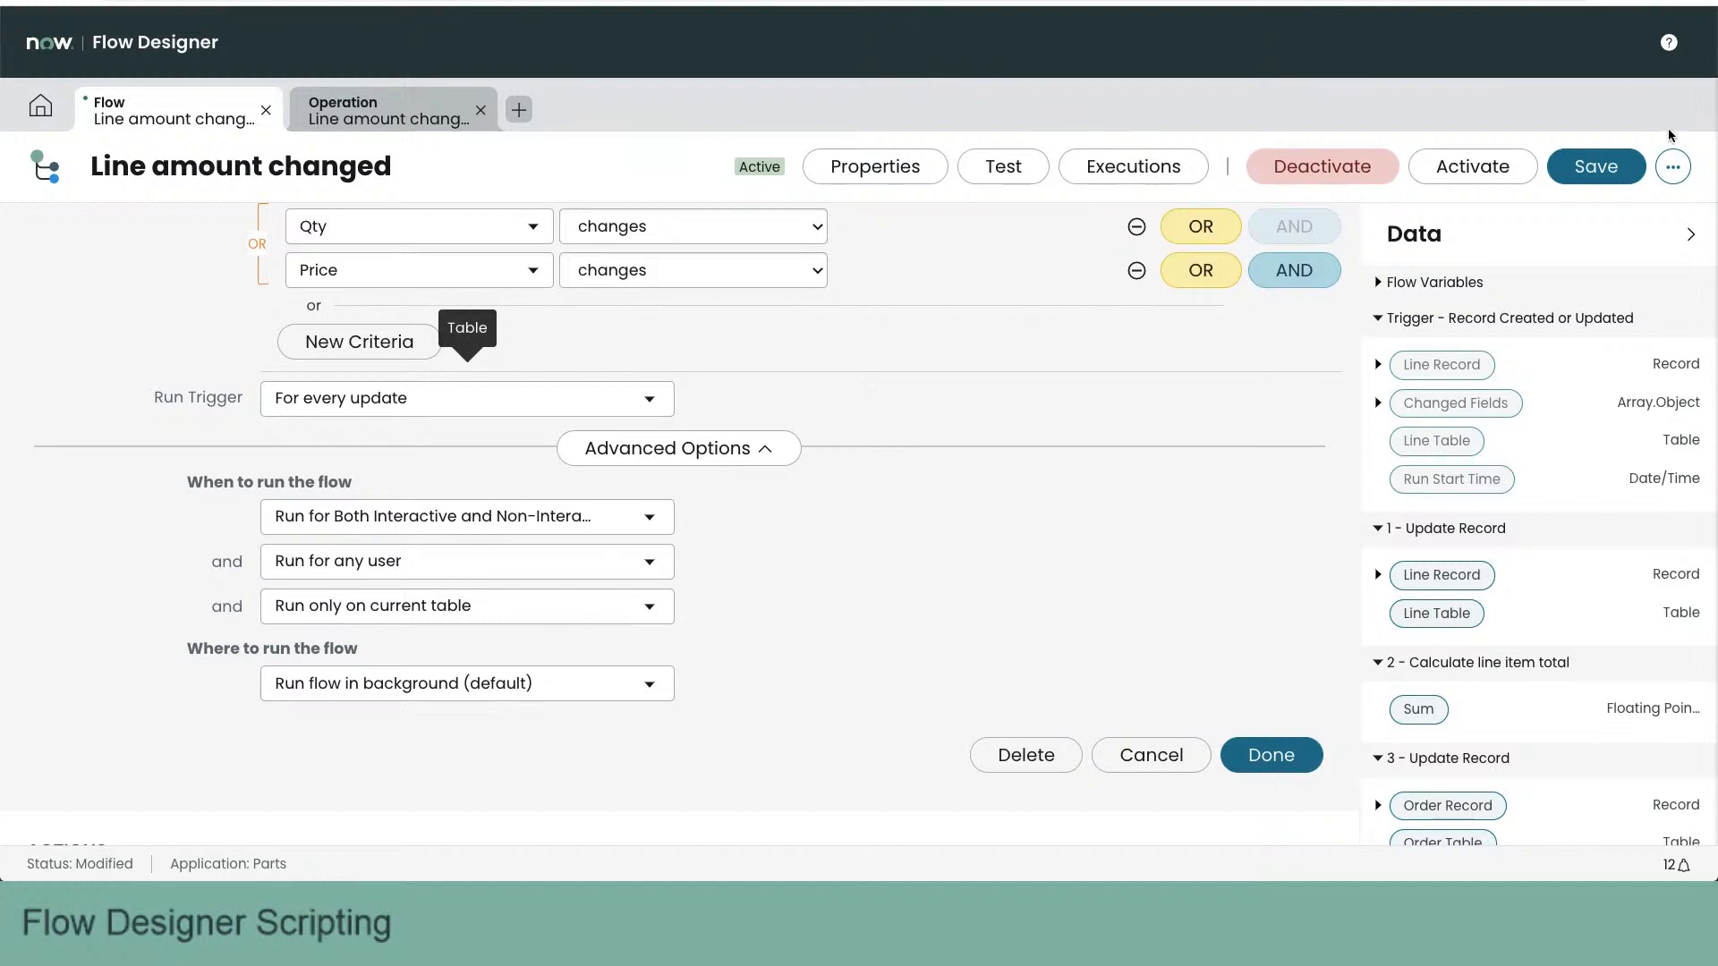
pyautogui.click(1674, 173)
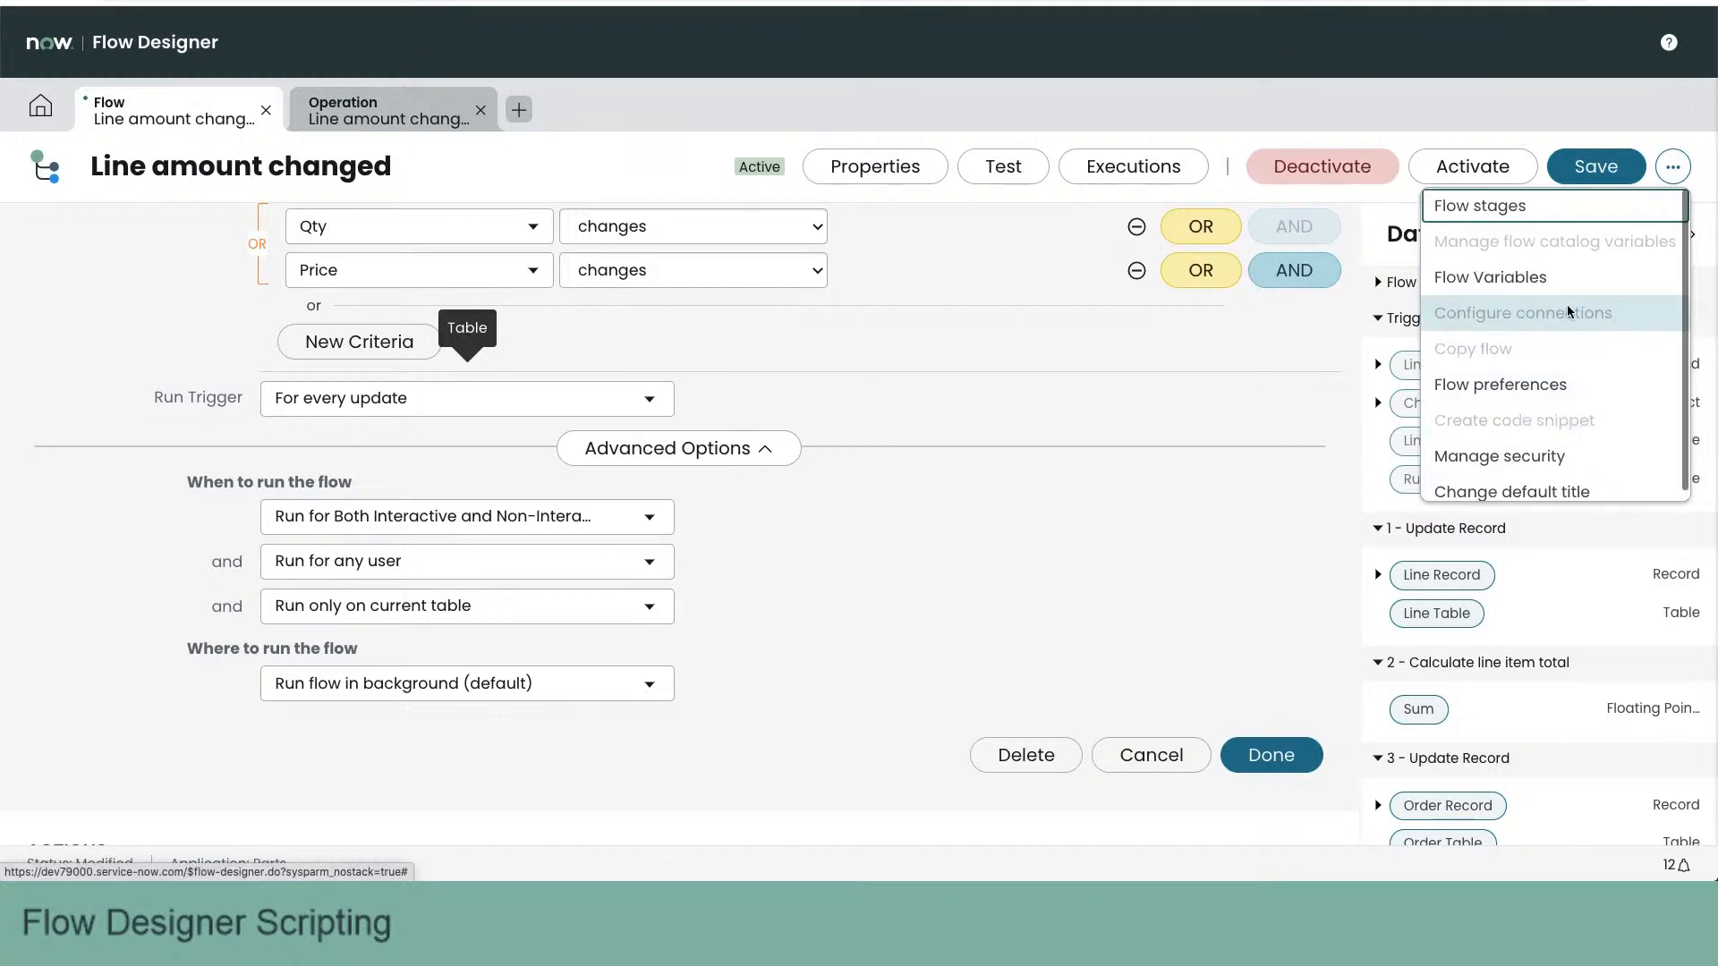
pyautogui.click(1290, 549)
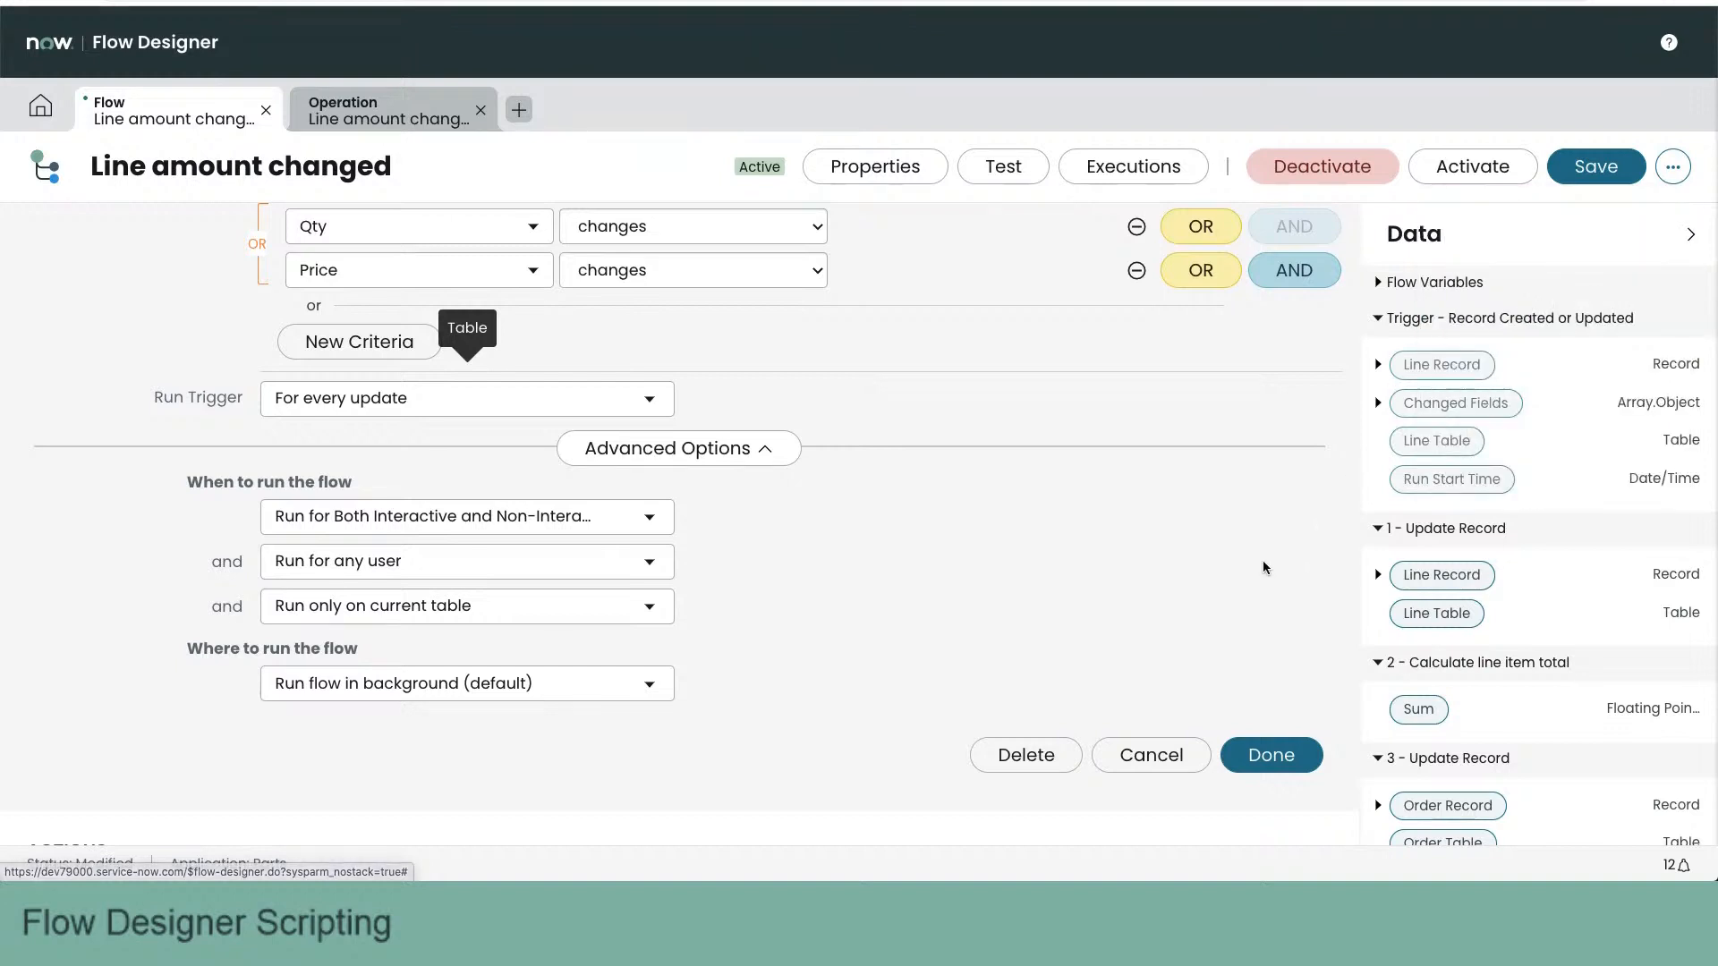
pyautogui.click(1672, 170)
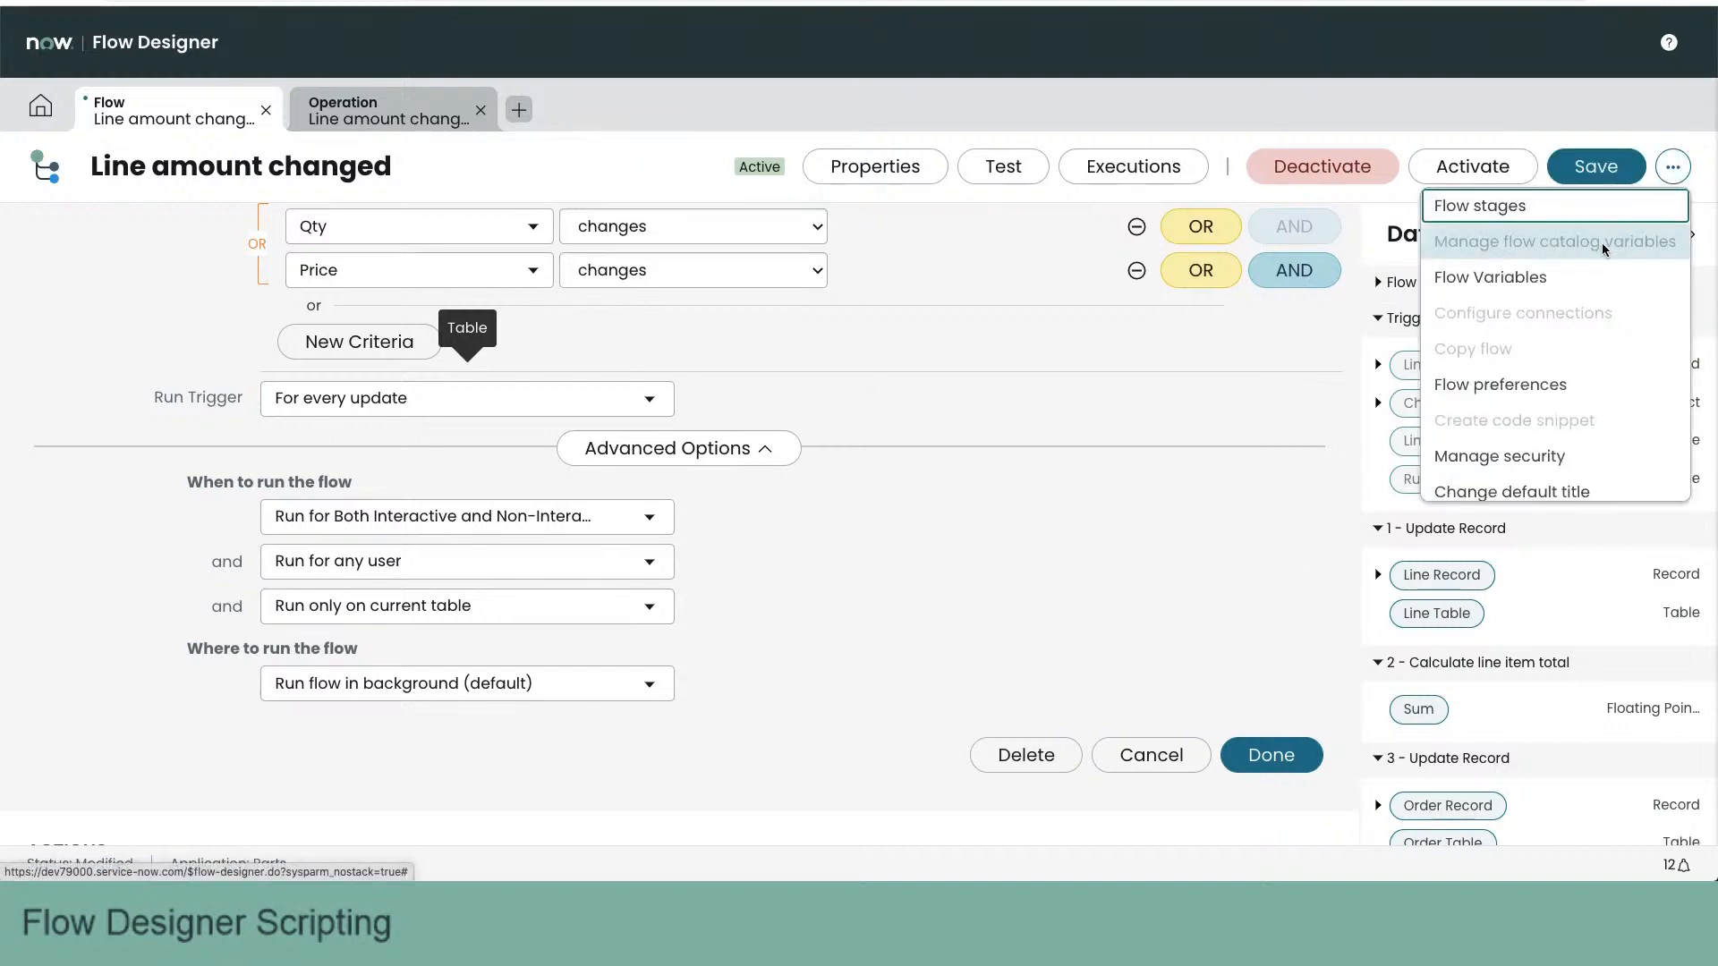
pyautogui.click(1682, 123)
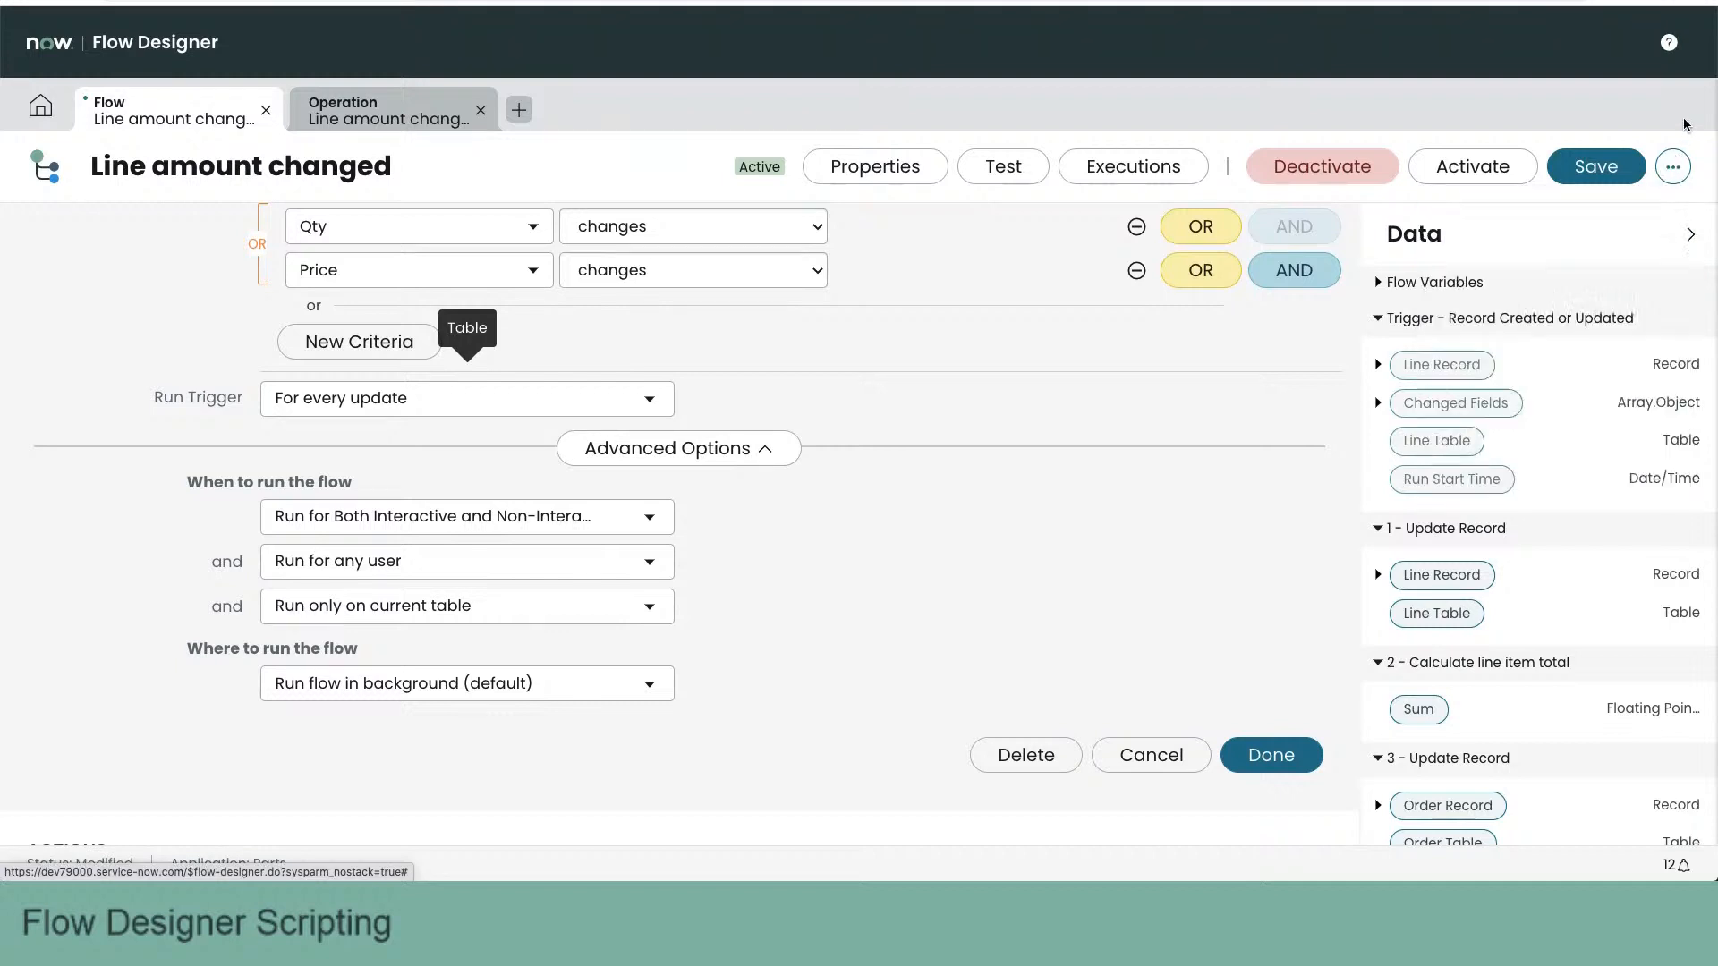
pyautogui.click(1672, 166)
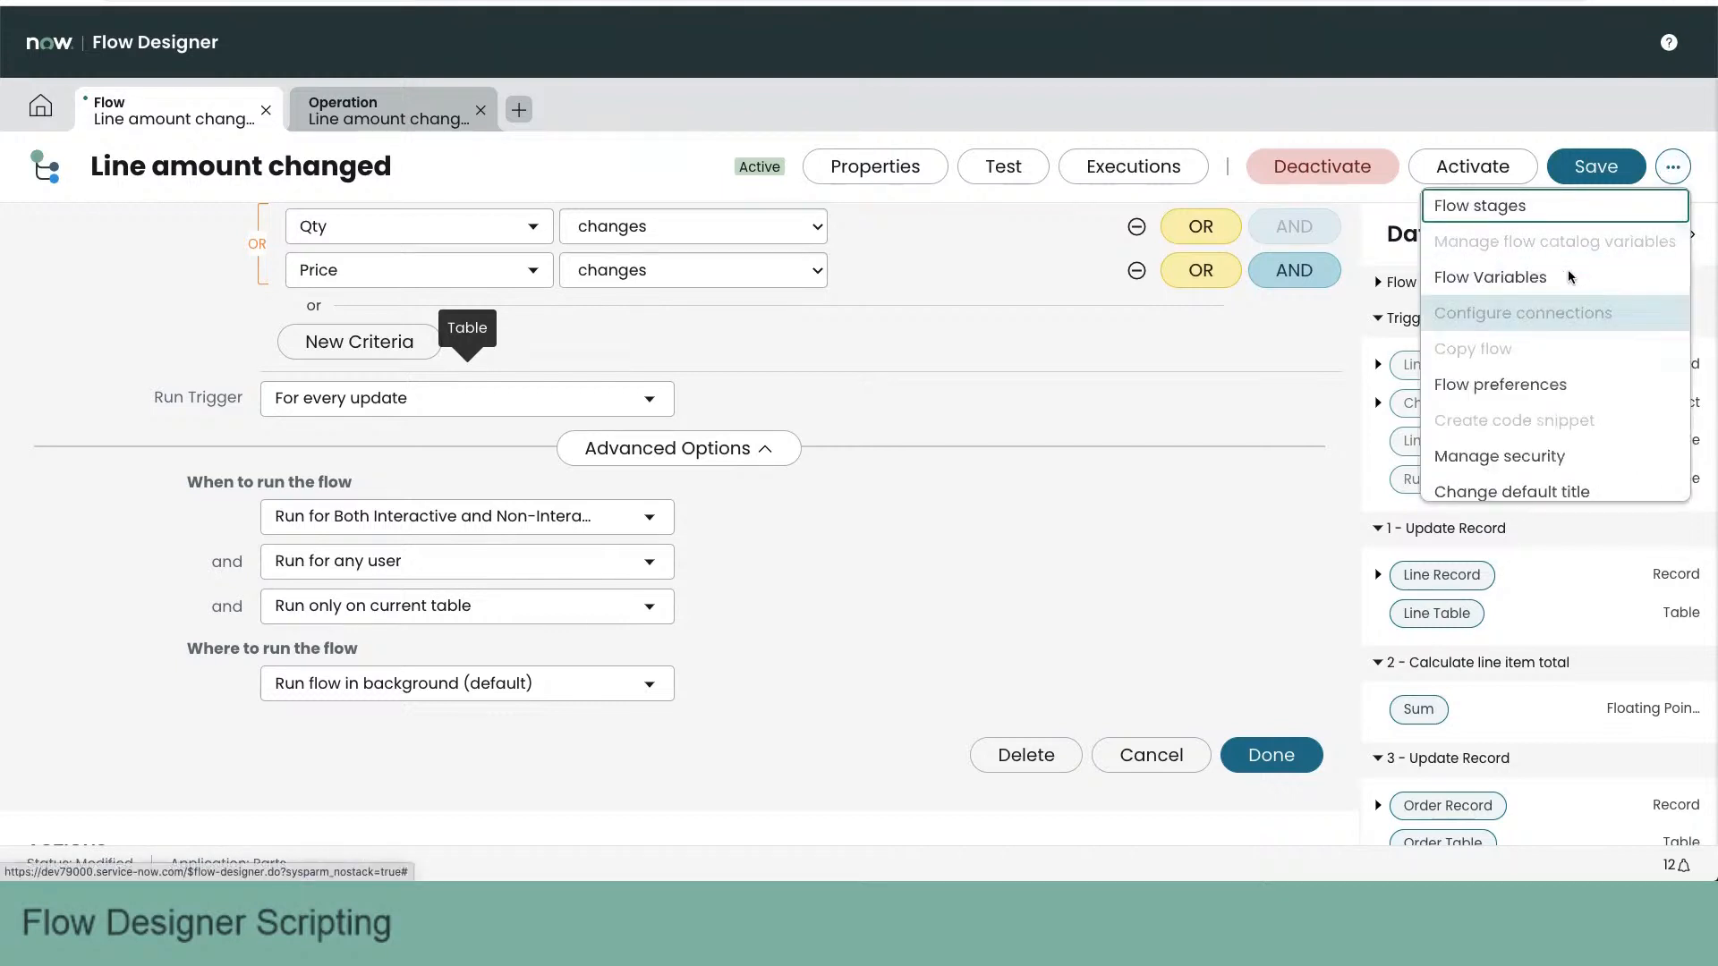
# - Save the Line amount changed flow and activate it again
pyautogui.click(1600, 167)
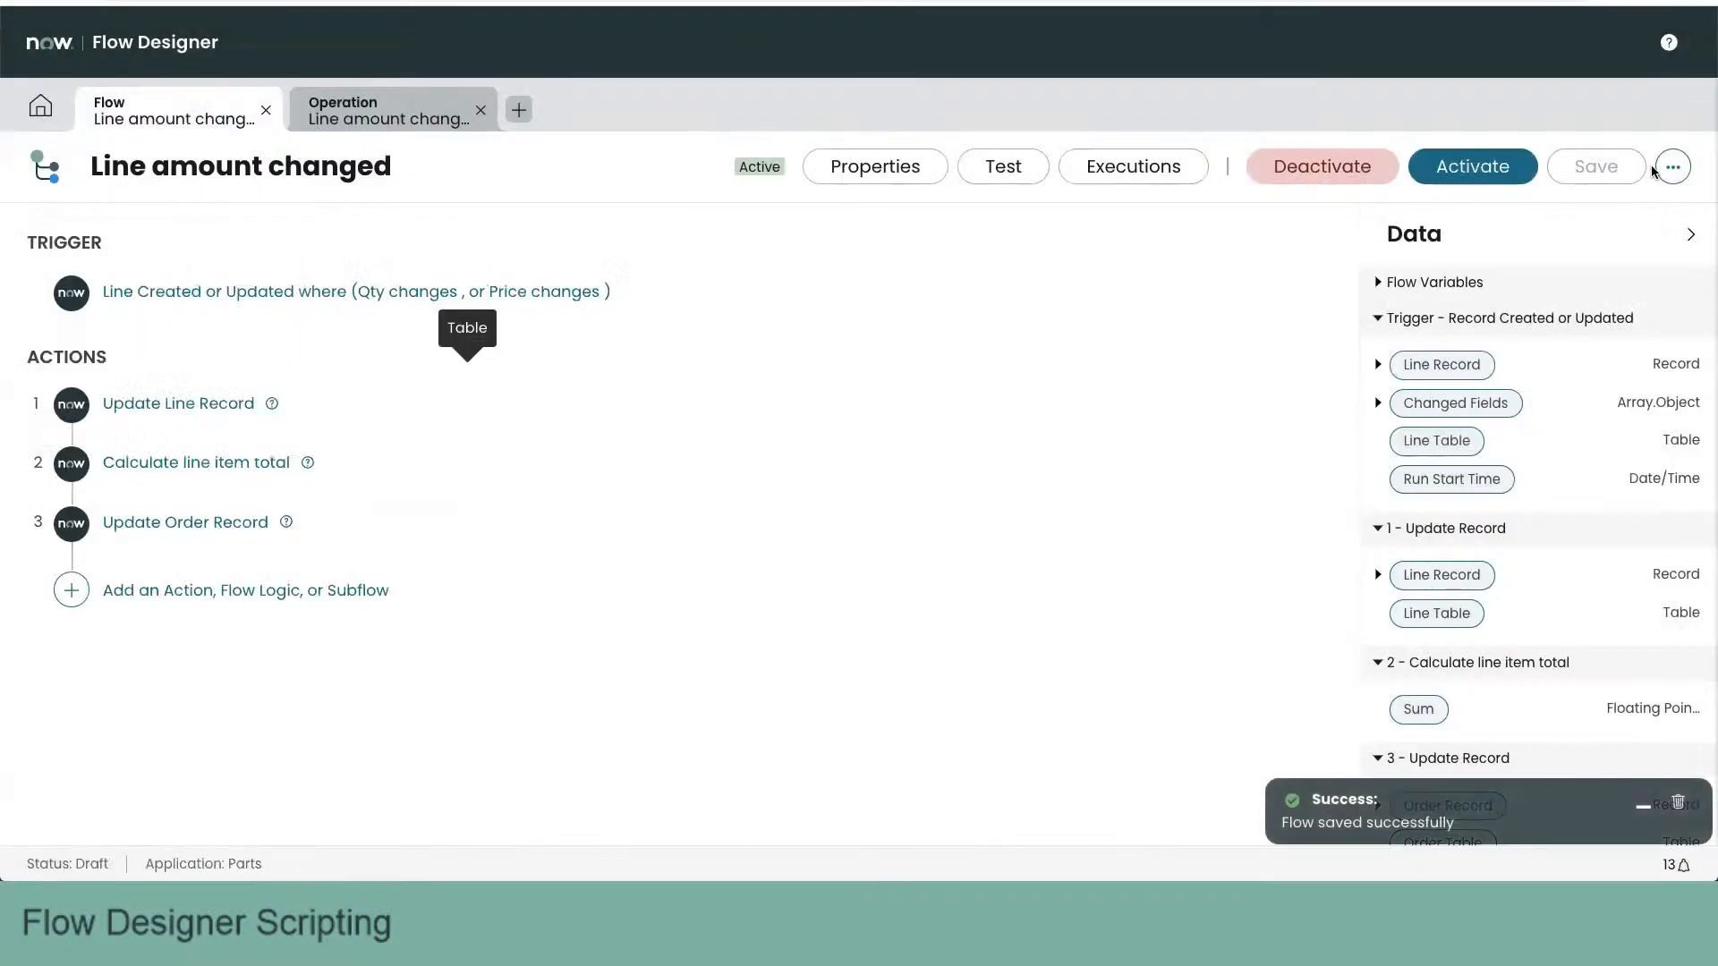
pyautogui.click(1671, 168)
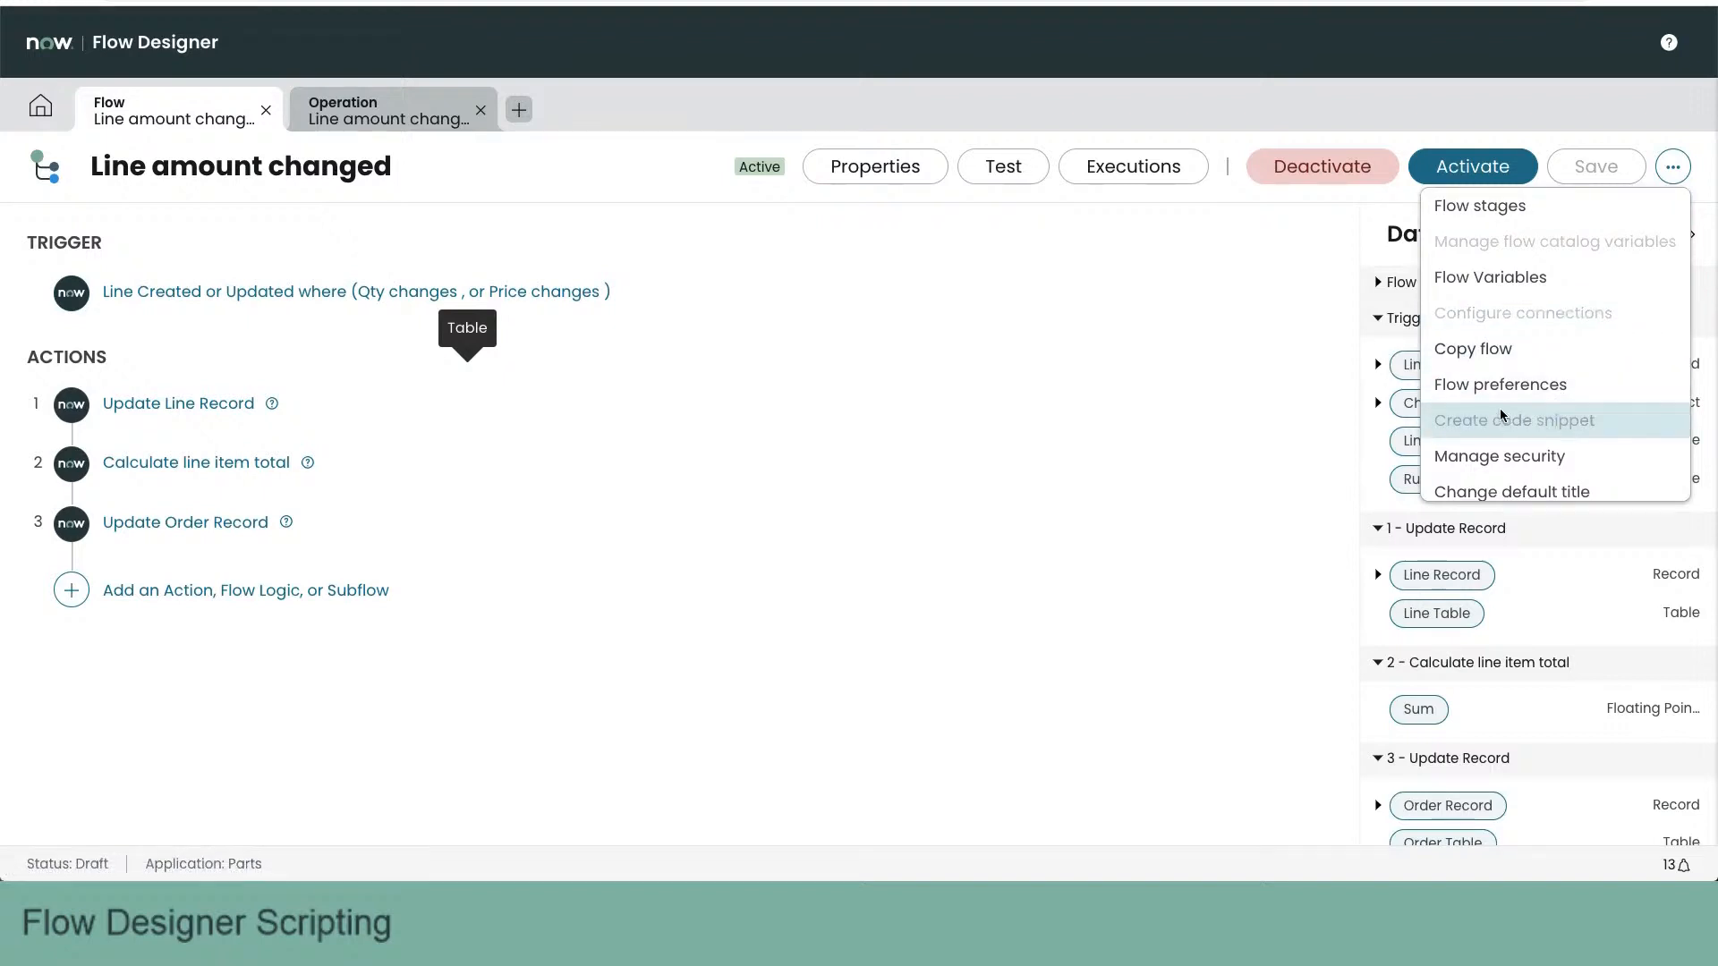
pyautogui.click(1479, 123)
pyautogui.click(1492, 164)
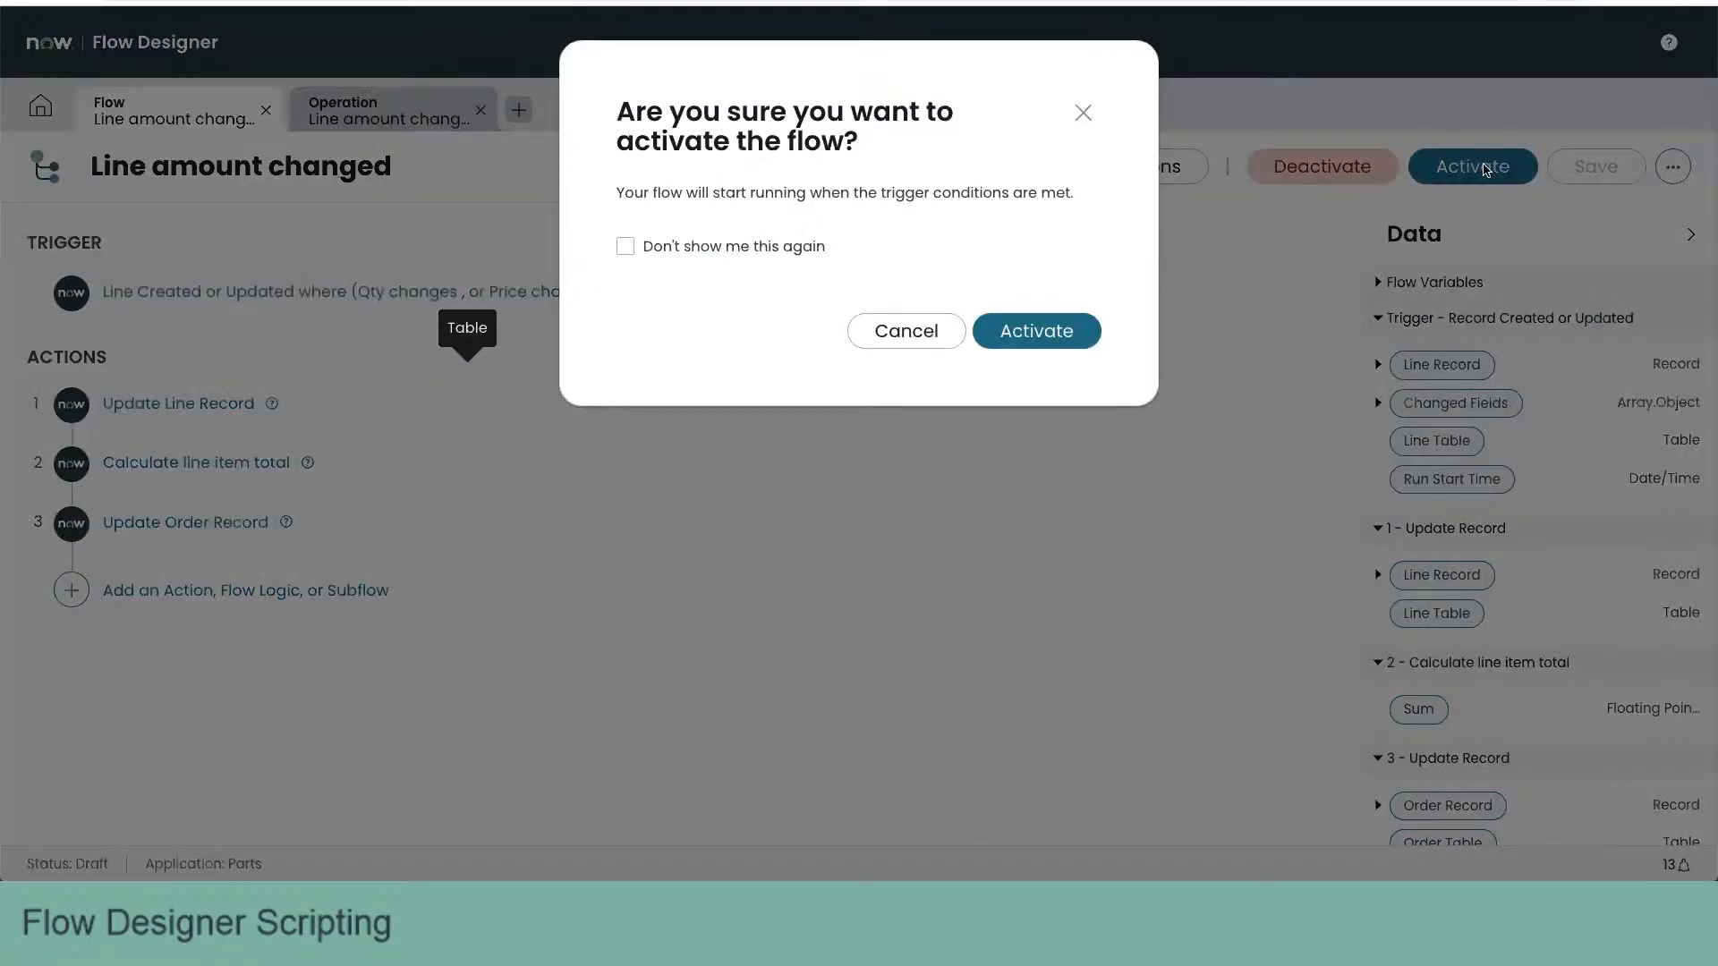
pyautogui.click(1036, 333)
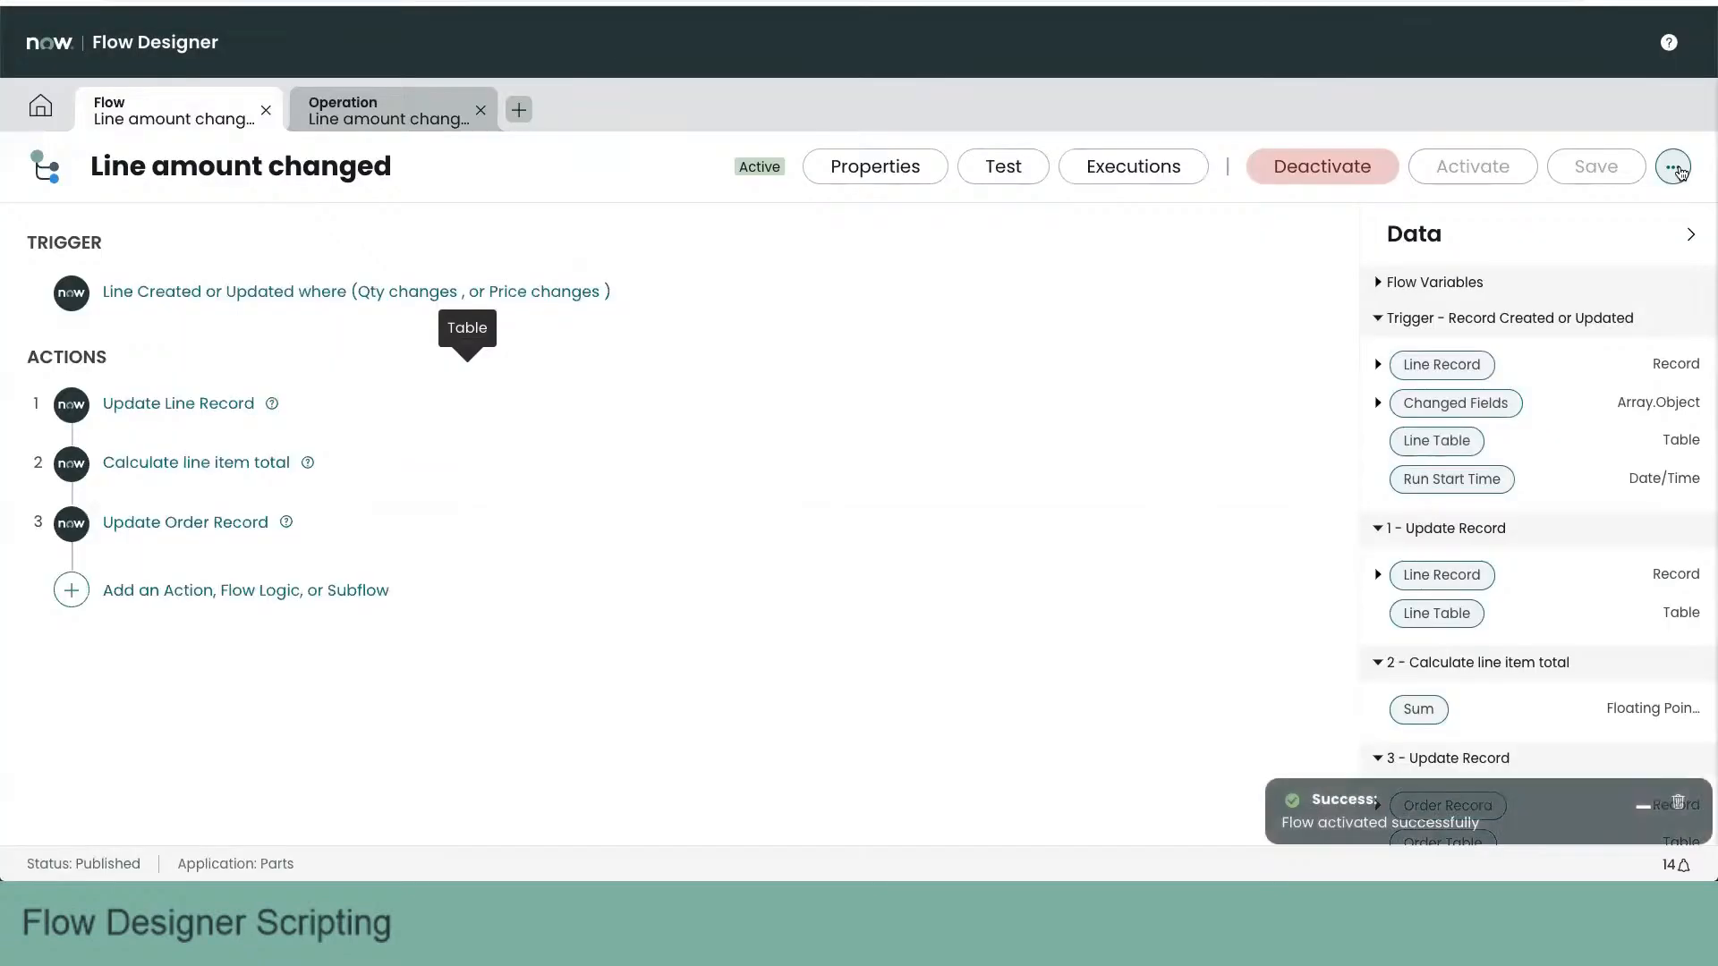
# - Create the code snippet for executing the Line amount changed flow
pyautogui.click(1673, 168)
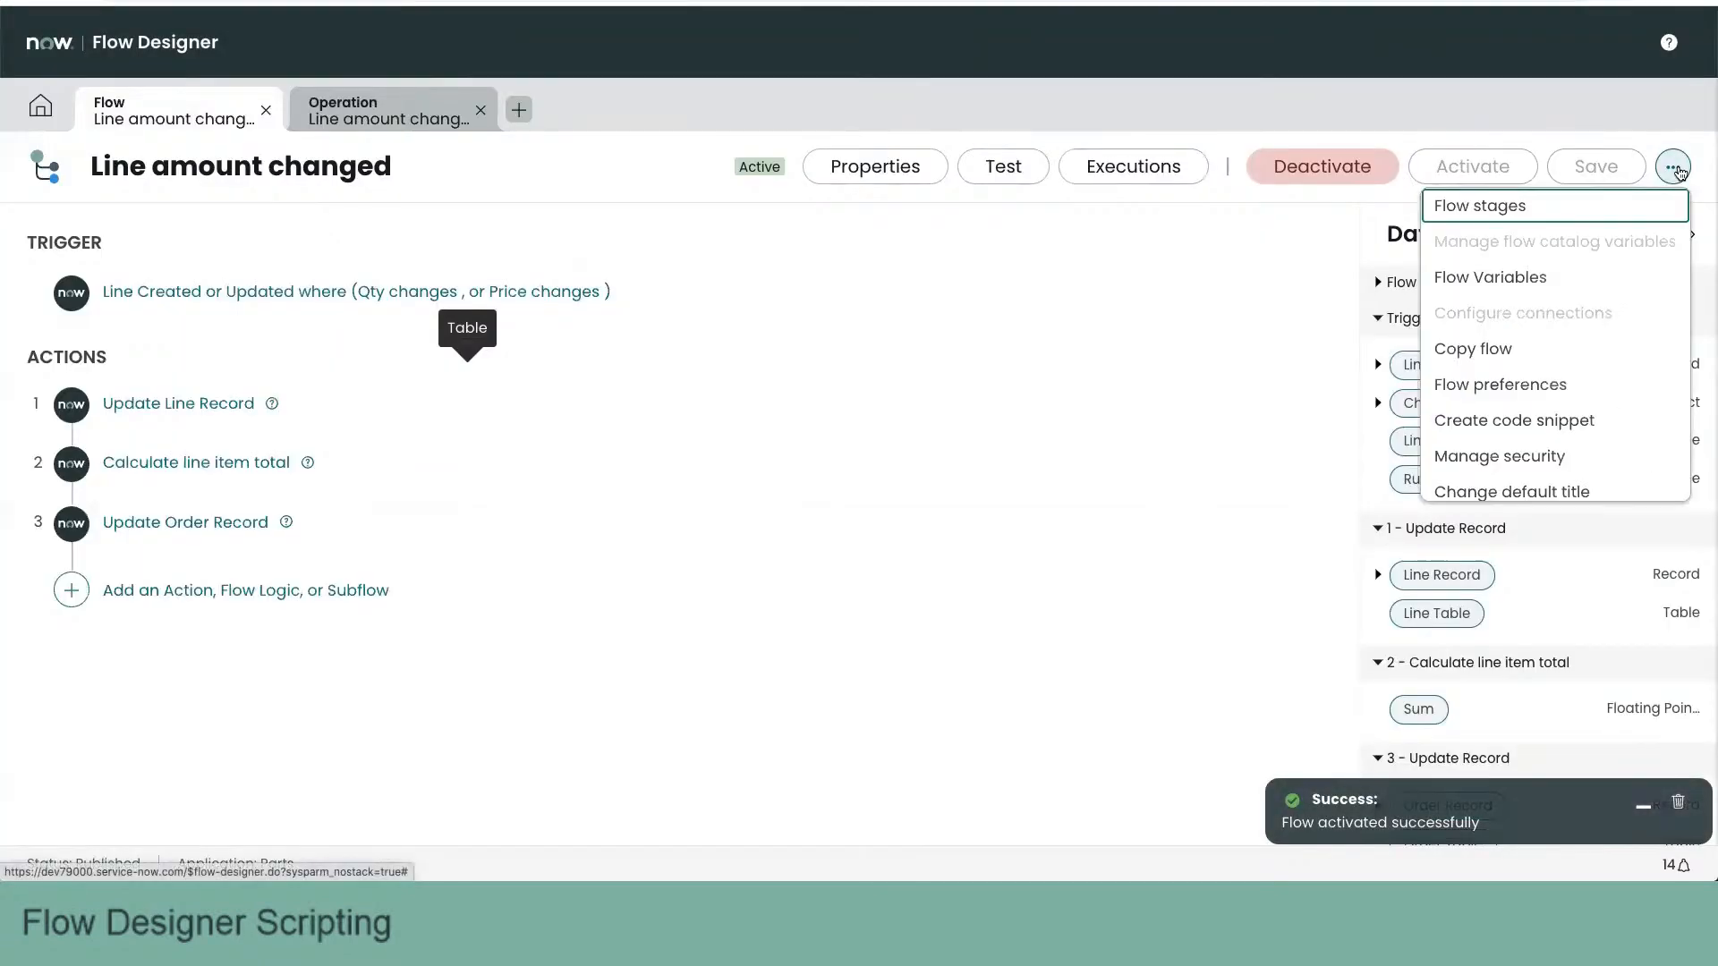
pyautogui.click(1496, 423)
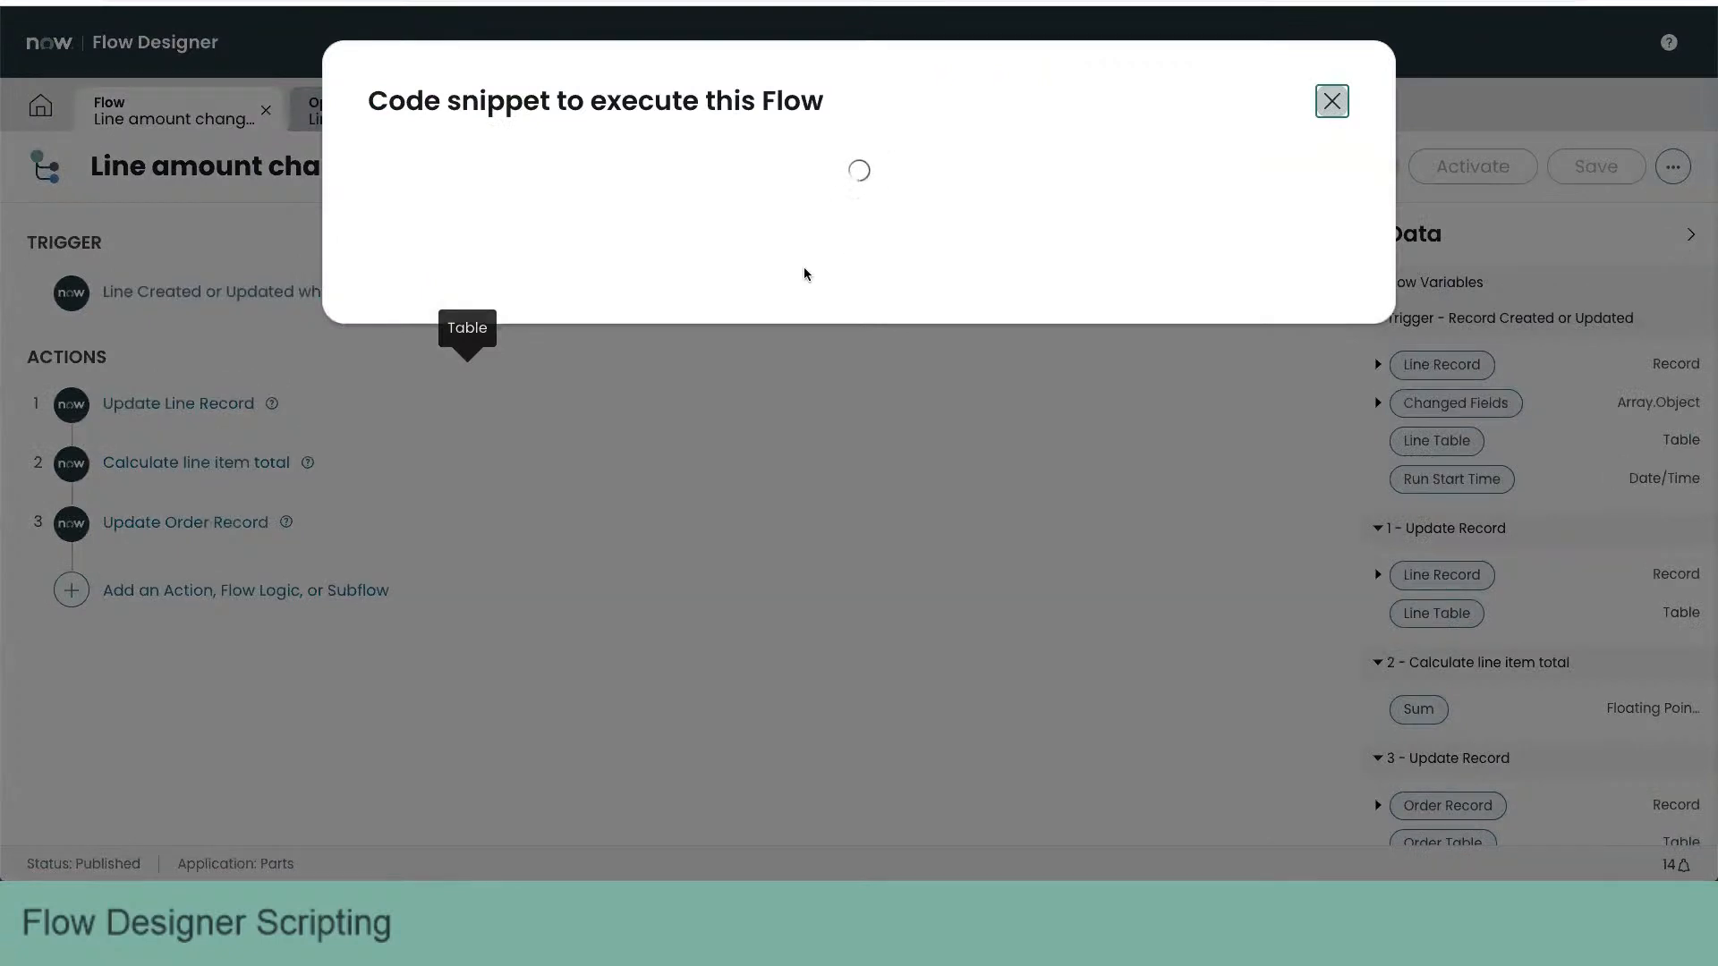